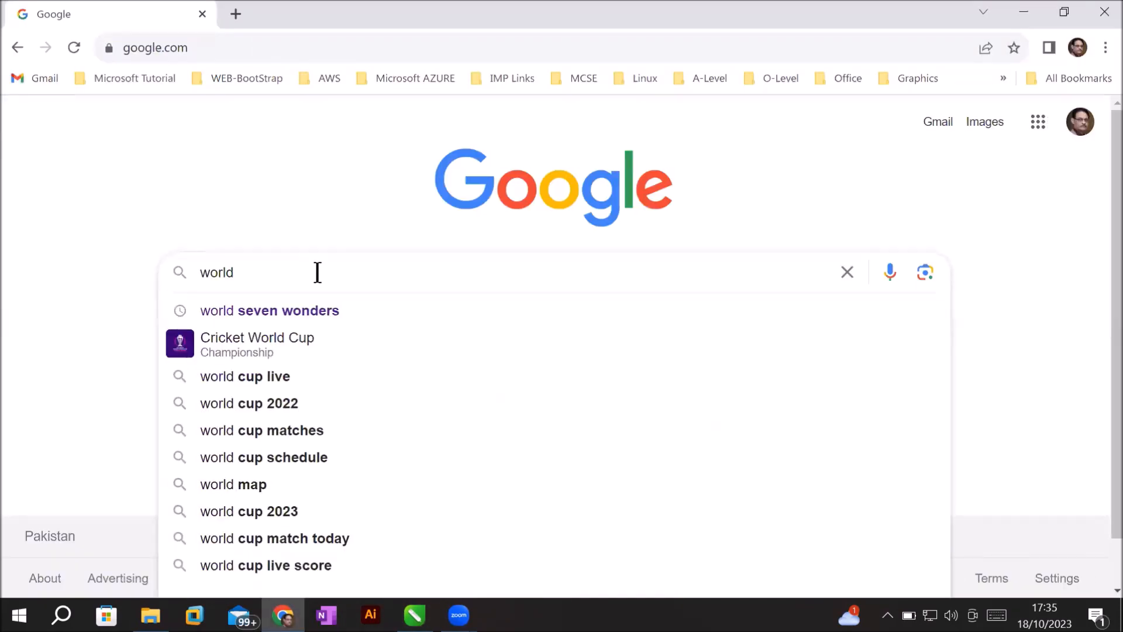
Search the seven wonders and save a snip of the Great Pyramid photo as 'pyramin'.
{"action": "left_click", "coordinate": [275, 309]}
{"action": "left_click", "coordinate": [114, 322]}
{"action": "left_click", "coordinate": [340, 471]}
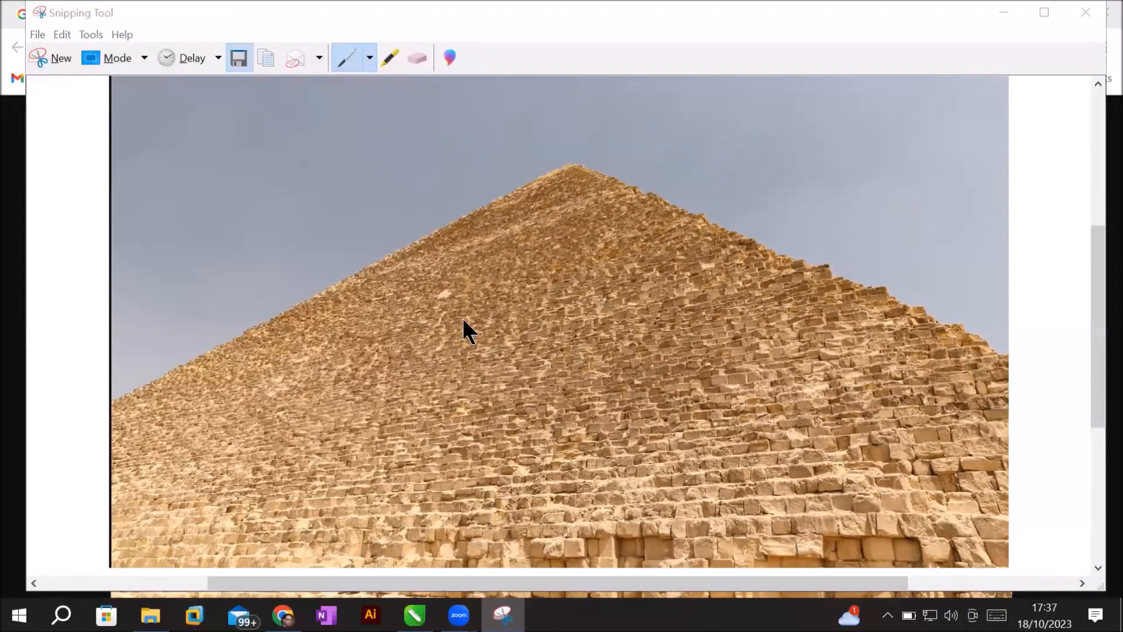
{"action": "key", "text": "ctrl+s"}
{"action": "type", "text": "pyramin"}
{"action": "left_click", "coordinate": [175, 287]}
{"action": "left_click", "coordinate": [364, 218]}
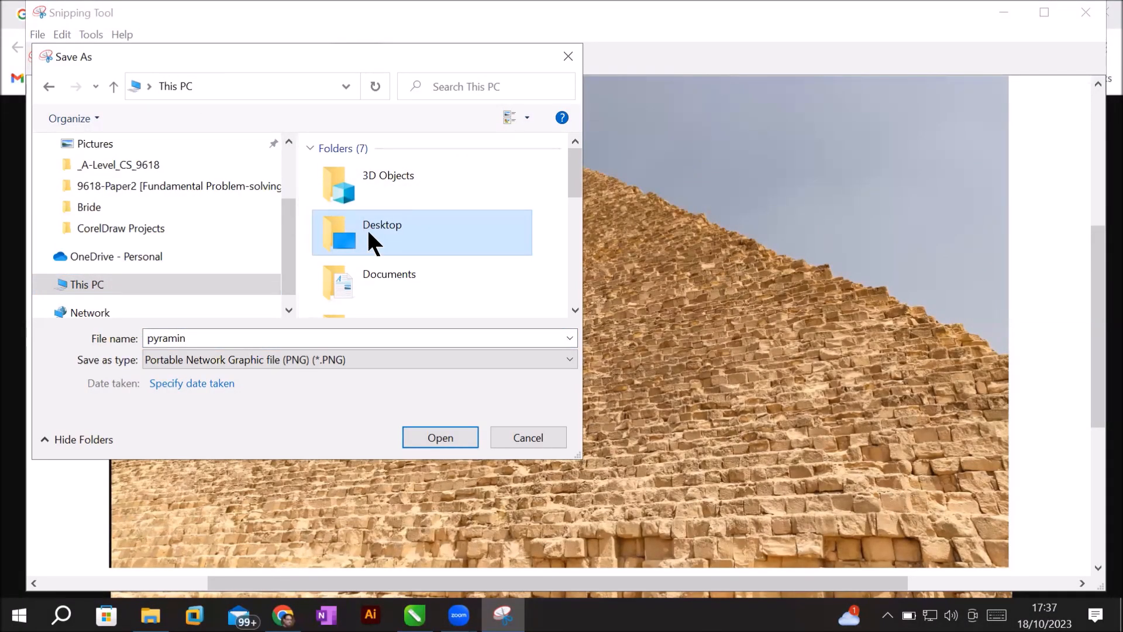
{"action": "double_click", "coordinate": [363, 231]}
{"action": "left_click", "coordinate": [440, 437]}
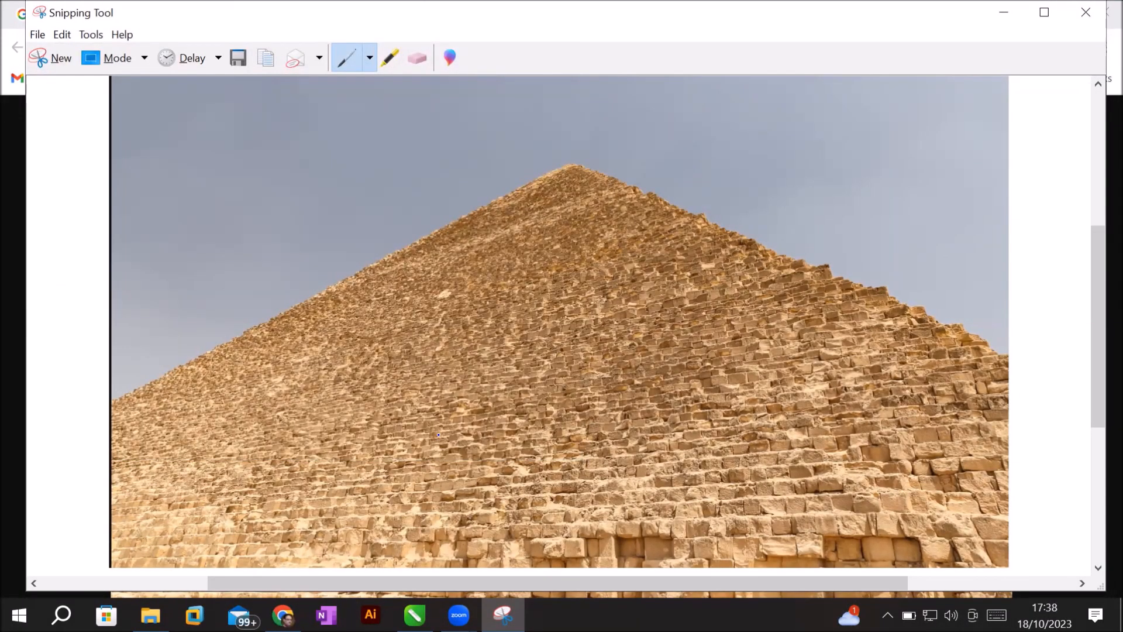
{"action": "left_click", "coordinate": [1086, 12]}
Snip the Taj Mahal photo and save it as a PNG in the same folder.
{"action": "left_click", "coordinate": [111, 14]}
{"action": "left_click", "coordinate": [16, 49]}
{"action": "scroll", "coordinate": [562, 362], "scroll_direction": "down", "scroll_amount": 5}
{"action": "left_click", "coordinate": [561, 351]}
{"action": "left_click", "coordinate": [343, 248]}
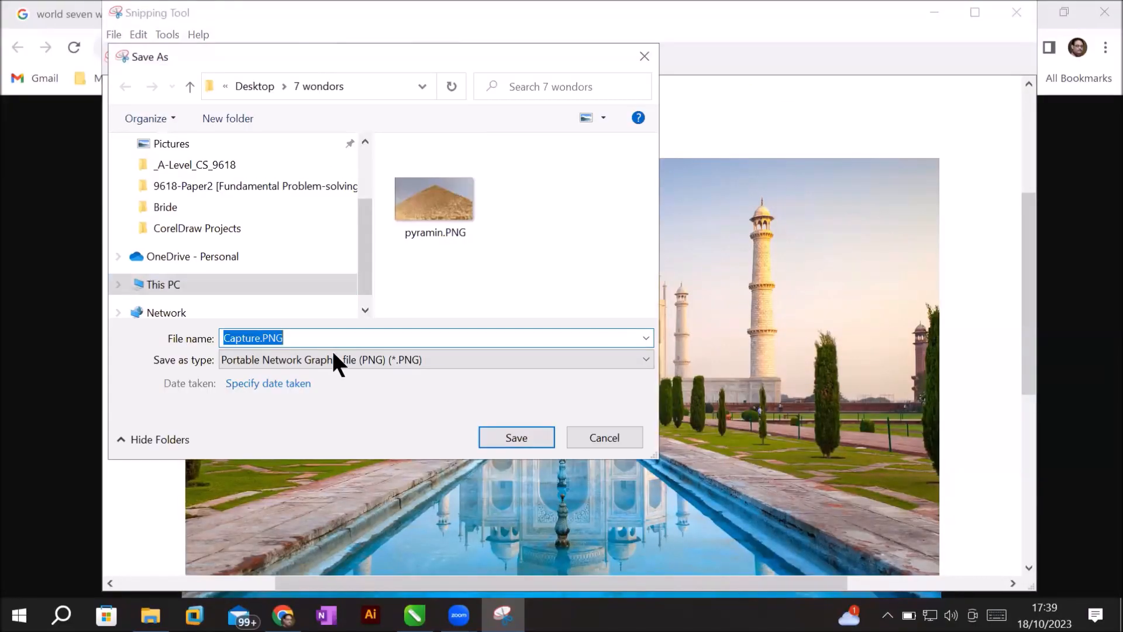
{"action": "type", "text": "Taj"}
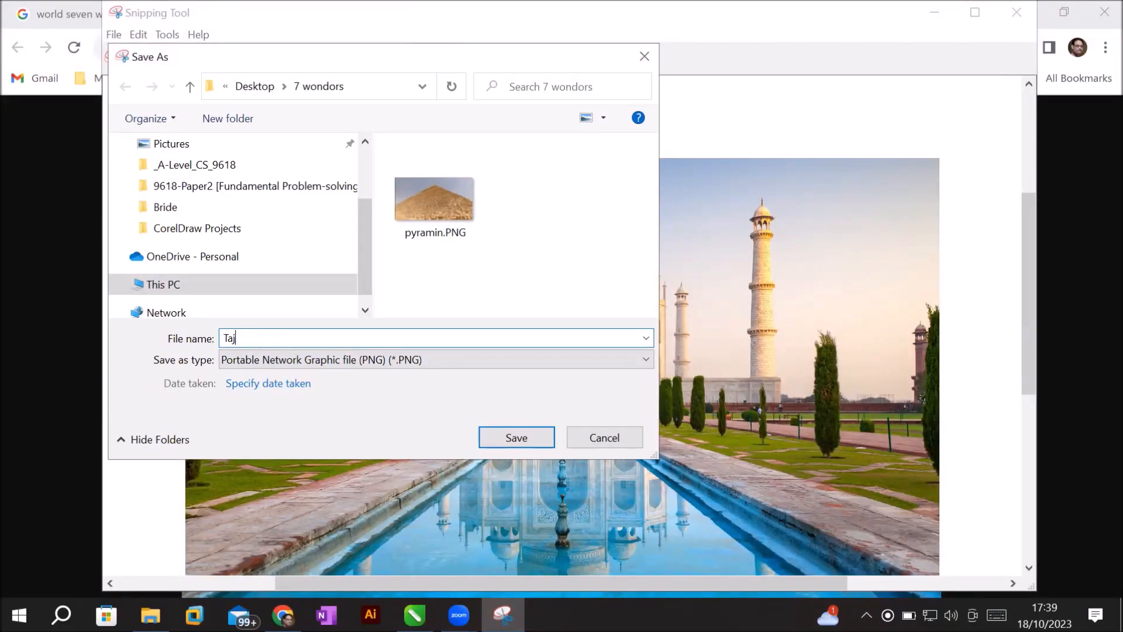
{"action": "key", "text": "Return"}
{"action": "left_click", "coordinate": [1008, 24]}
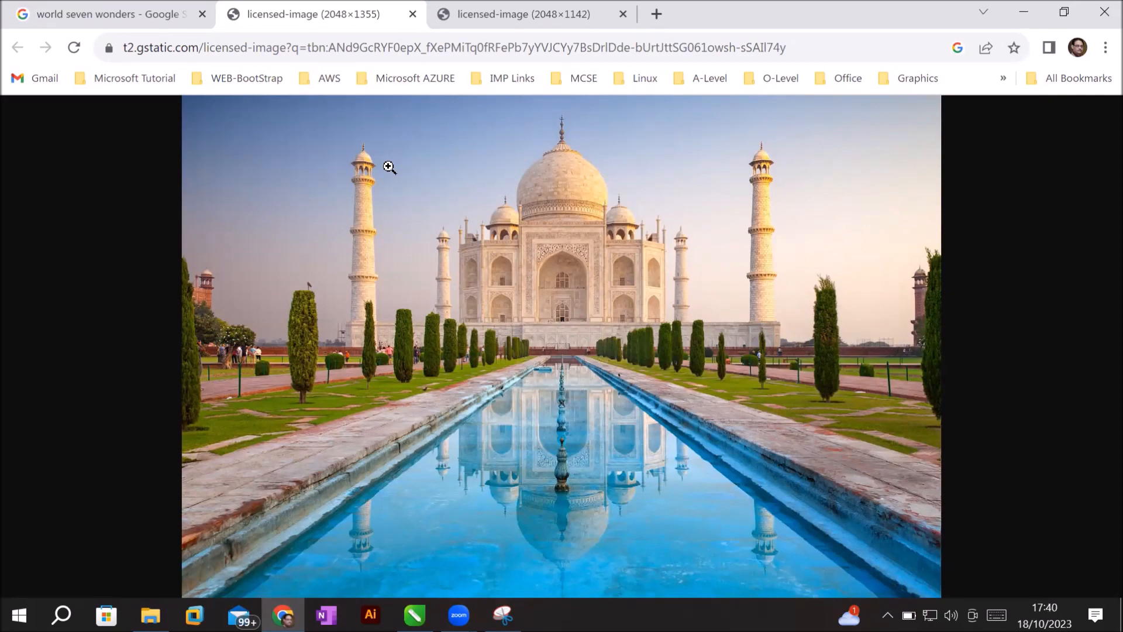
Browse TheCollector and The Planet D seven-wonders articles, returning to the search results.
{"action": "left_click", "coordinate": [111, 14]}
{"action": "scroll", "coordinate": [117, 201], "scroll_direction": "down", "scroll_amount": 9}
{"action": "left_click", "coordinate": [614, 327]}
{"action": "scroll", "coordinate": [451, 392], "scroll_direction": "down", "scroll_amount": 5}
{"action": "scroll", "coordinate": [451, 392], "scroll_direction": "up", "scroll_amount": 3}
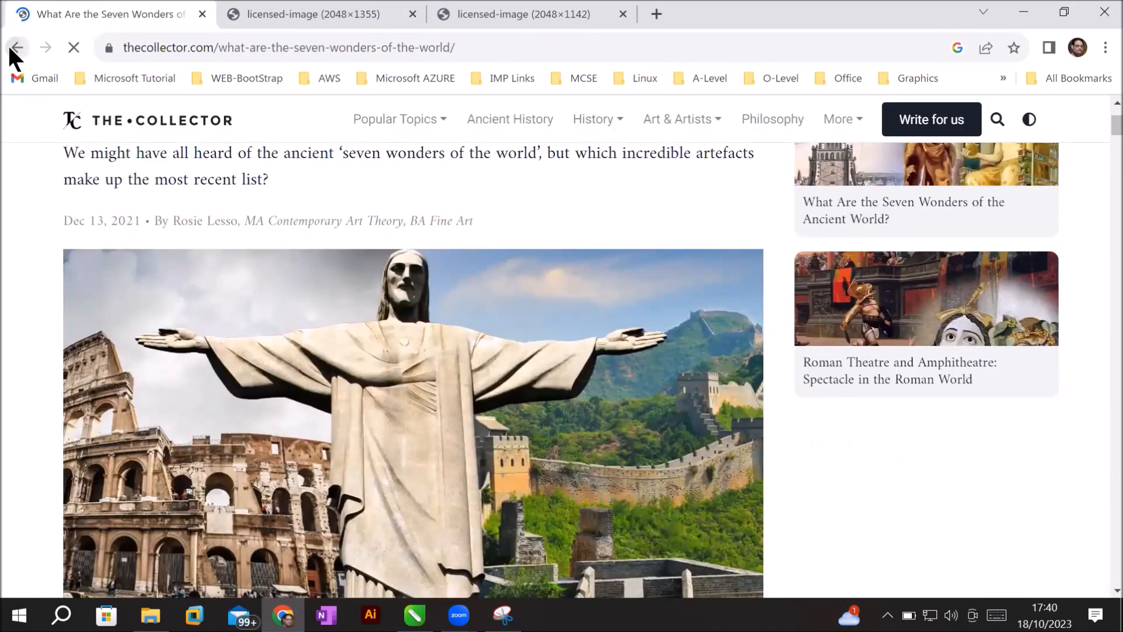
{"action": "left_click", "coordinate": [17, 47]}
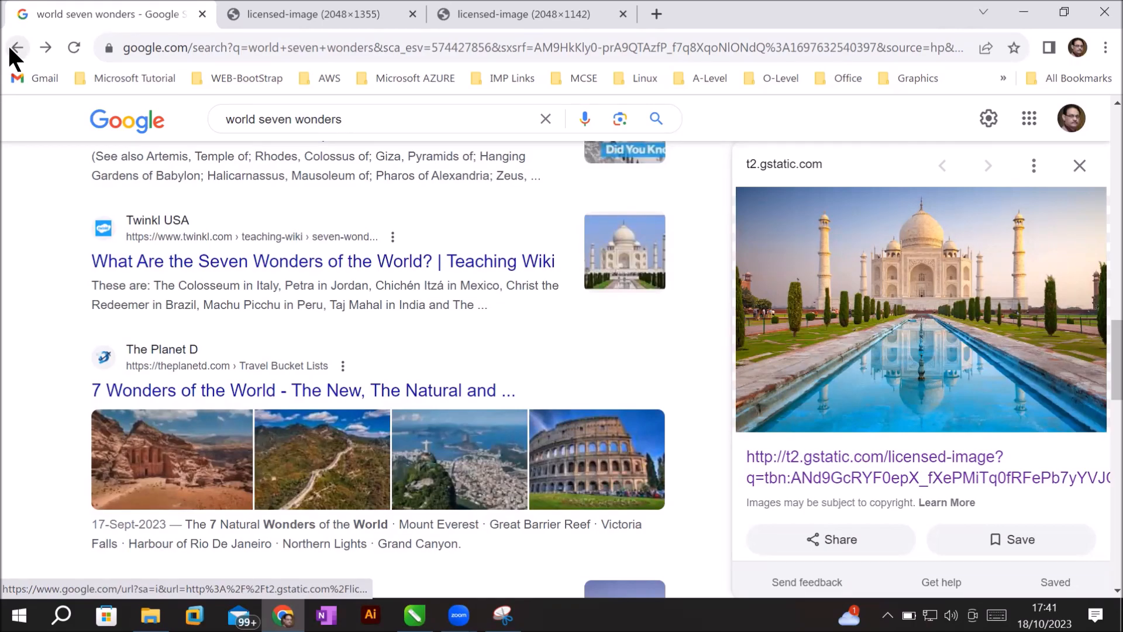
{"action": "left_click", "coordinate": [594, 437]}
{"action": "key", "text": "alt+Left"}
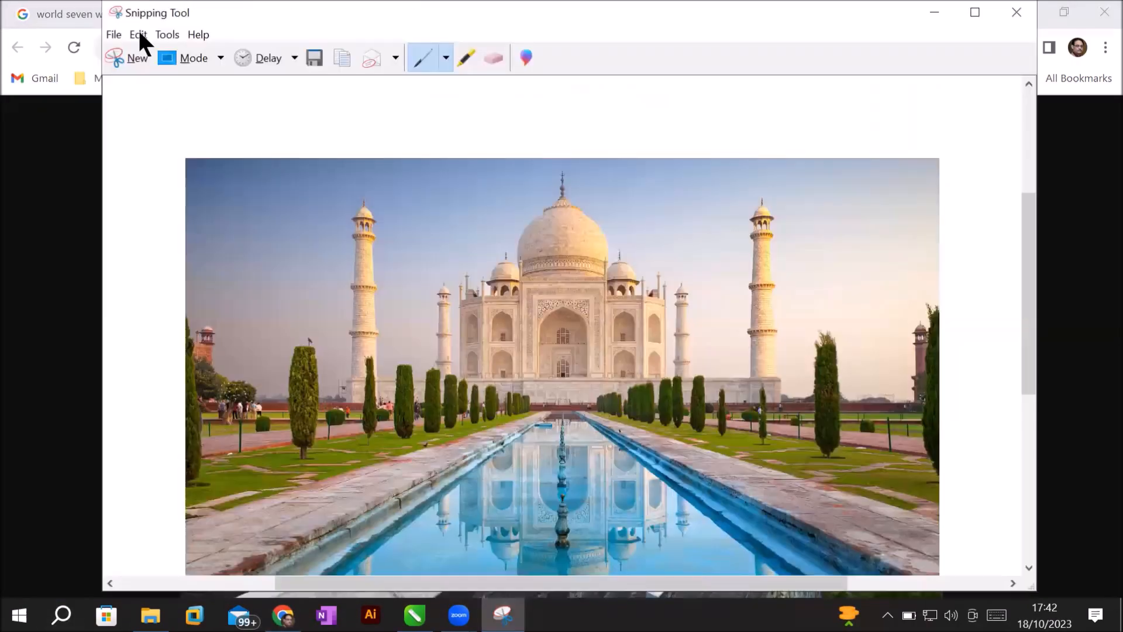
Snip the Great Wall of China photo and save it as 'Great wall of china'.
{"action": "left_click", "coordinate": [125, 57]}
{"action": "left_click_drag", "start_coordinate": [185, 103], "coordinate": [936, 576]}
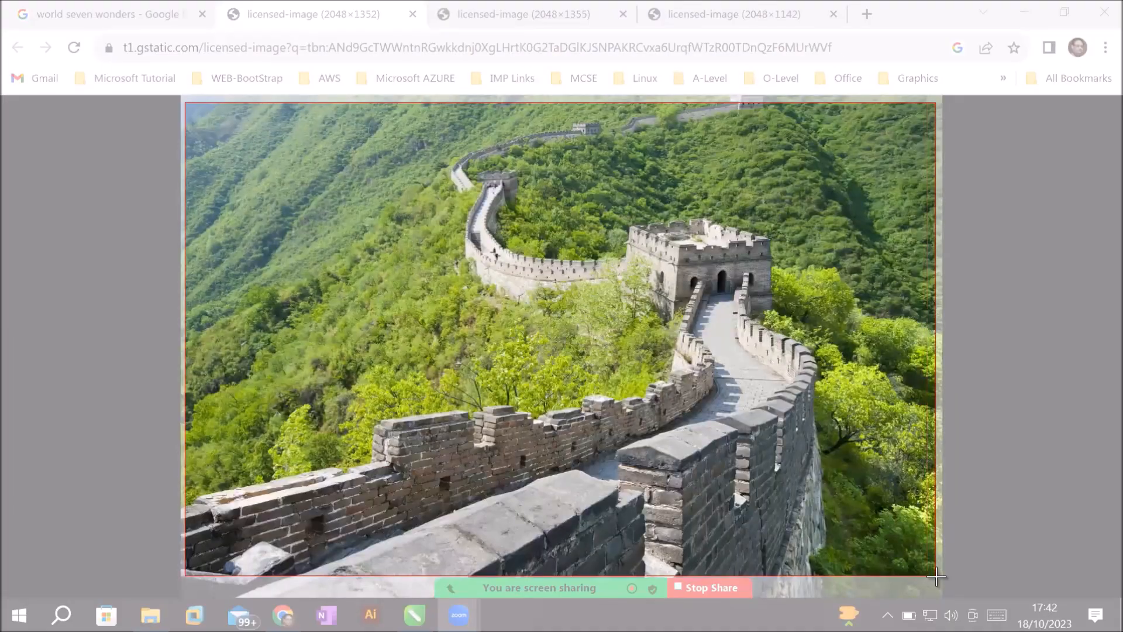
{"action": "key", "text": "ctrl+s"}
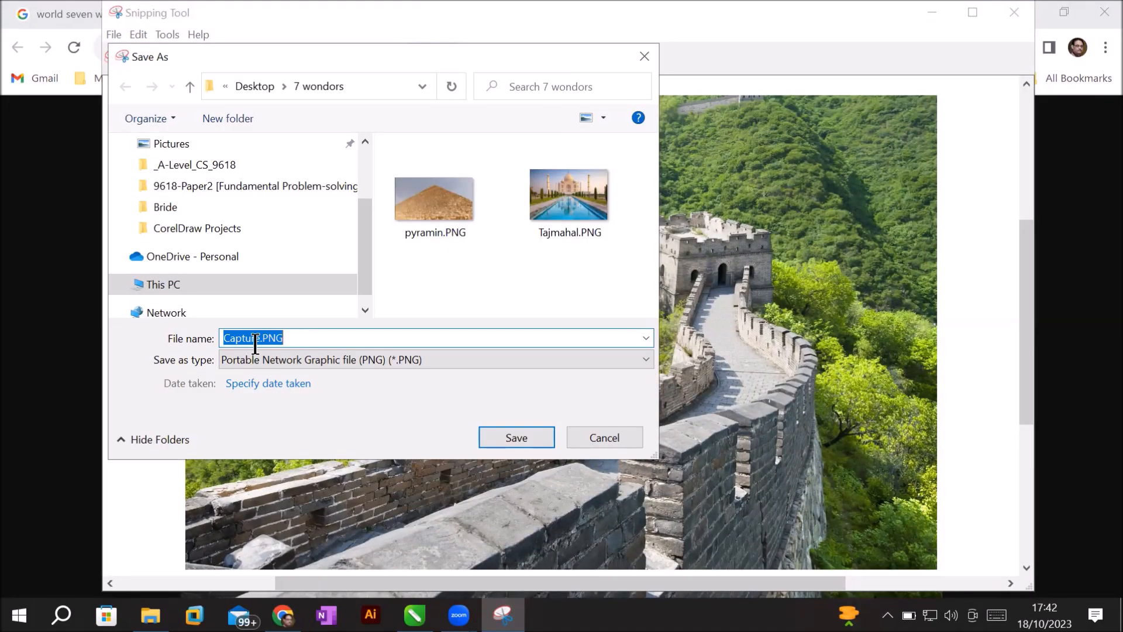
{"action": "type", "text": "Great wall of china"}
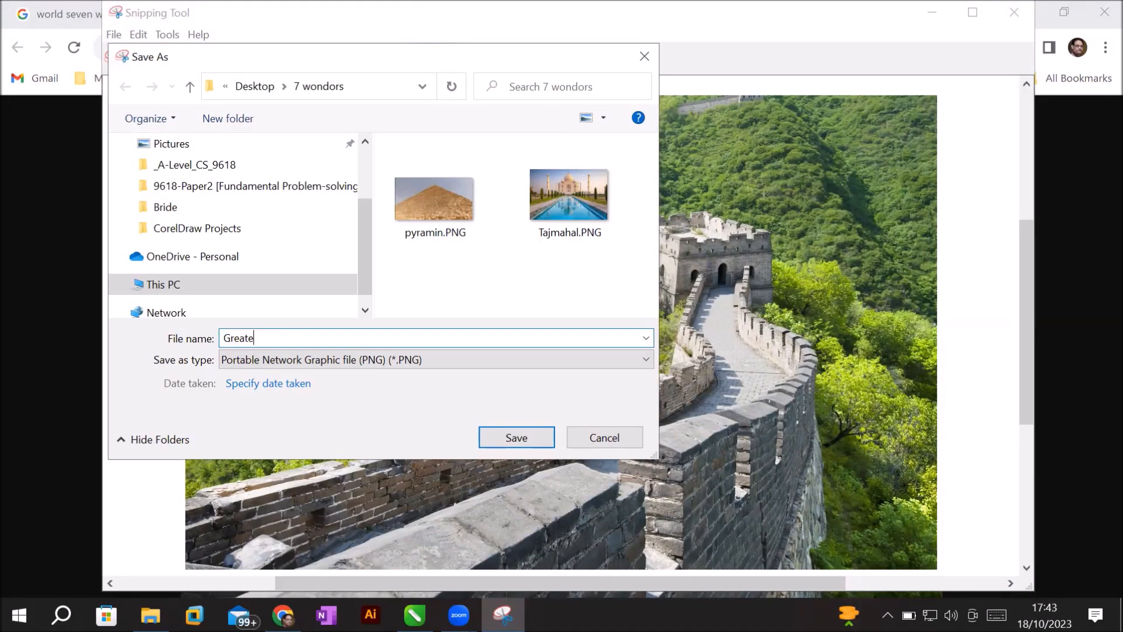
{"action": "key", "text": "Return"}
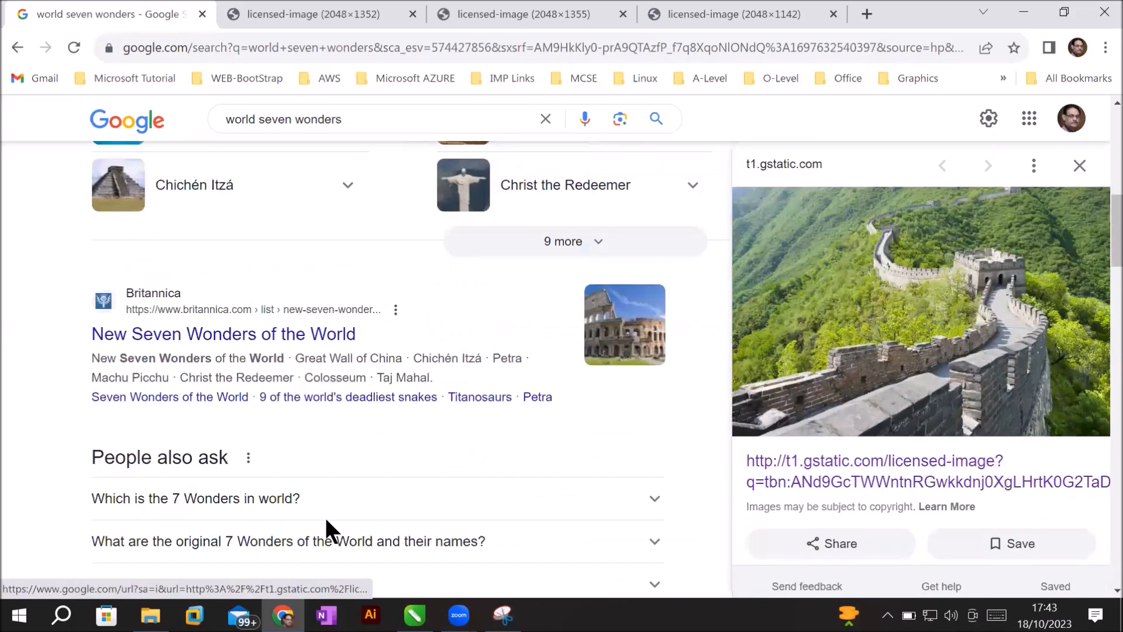
{"action": "scroll", "coordinate": [281, 329], "scroll_direction": "up", "scroll_amount": 10}
{"action": "scroll", "coordinate": [363, 399], "scroll_direction": "down", "scroll_amount": 15}
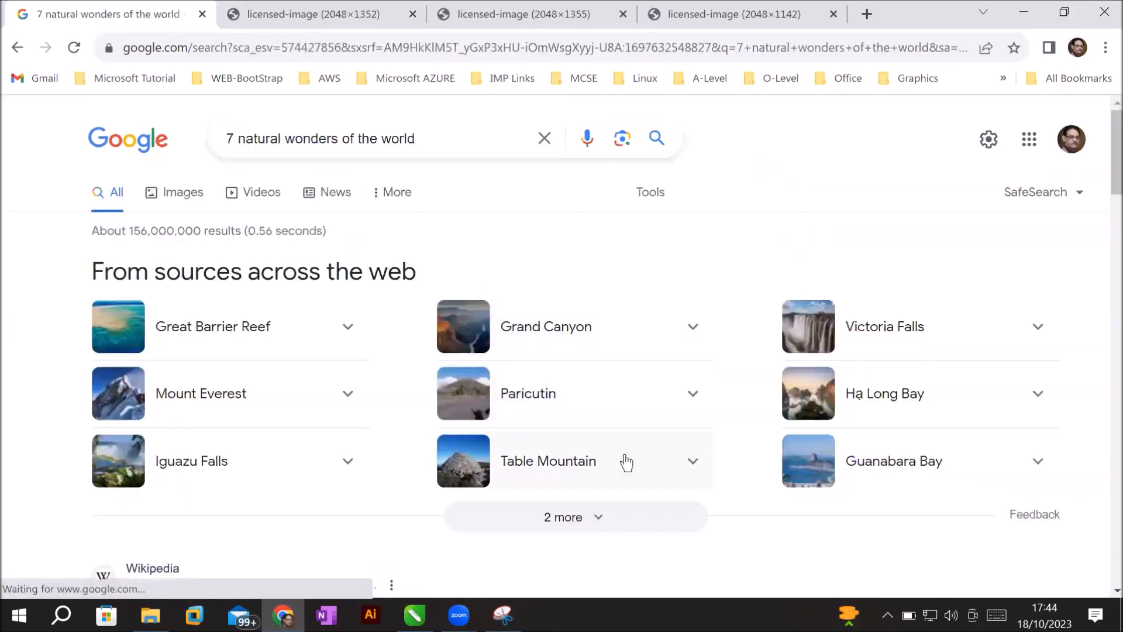
Snip the Table Mountain beacon photo with Snipping Tool and save it as 'Mountain'.
{"action": "left_click", "coordinate": [624, 459]}
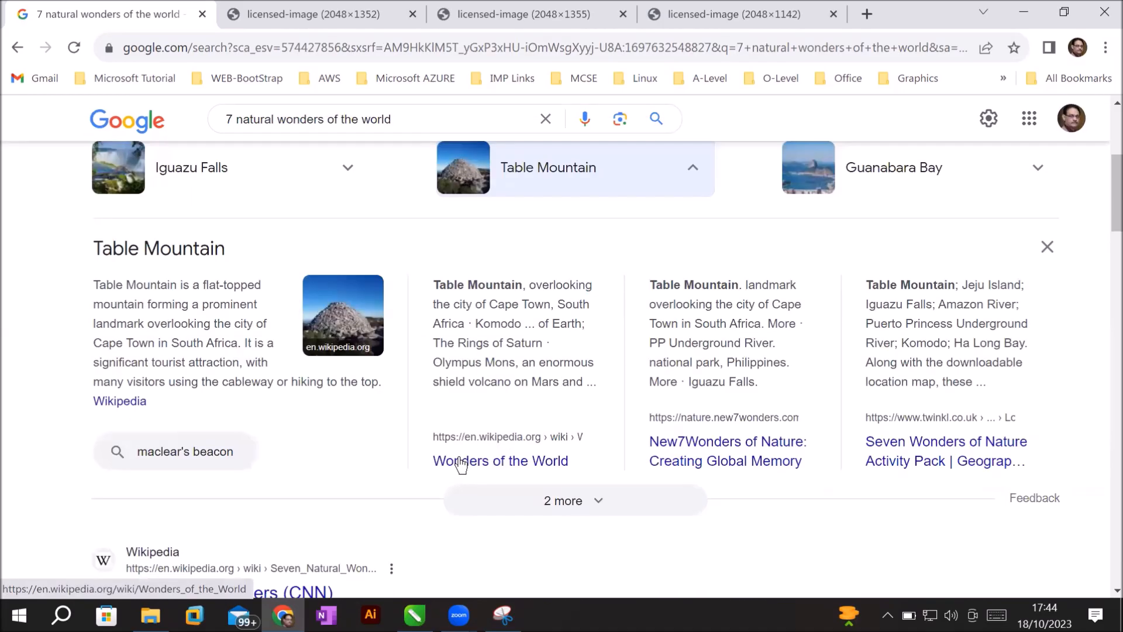
{"action": "left_click", "coordinate": [369, 345]}
{"action": "key", "text": "super"}
{"action": "type", "text": "sn"}
{"action": "key", "text": "Return"}
{"action": "left_click", "coordinate": [209, 57]}
{"action": "mouse_move", "coordinate": [264, 97]}
{"action": "left_mouse_down"}
{"action": "mouse_move", "coordinate": [760, 489]}
{"action": "mouse_move", "coordinate": [850, 525]}
{"action": "left_mouse_up"}
{"action": "left_click", "coordinate": [391, 56]}
{"action": "type", "text": "Mountain"}
{"action": "key", "text": "Return"}
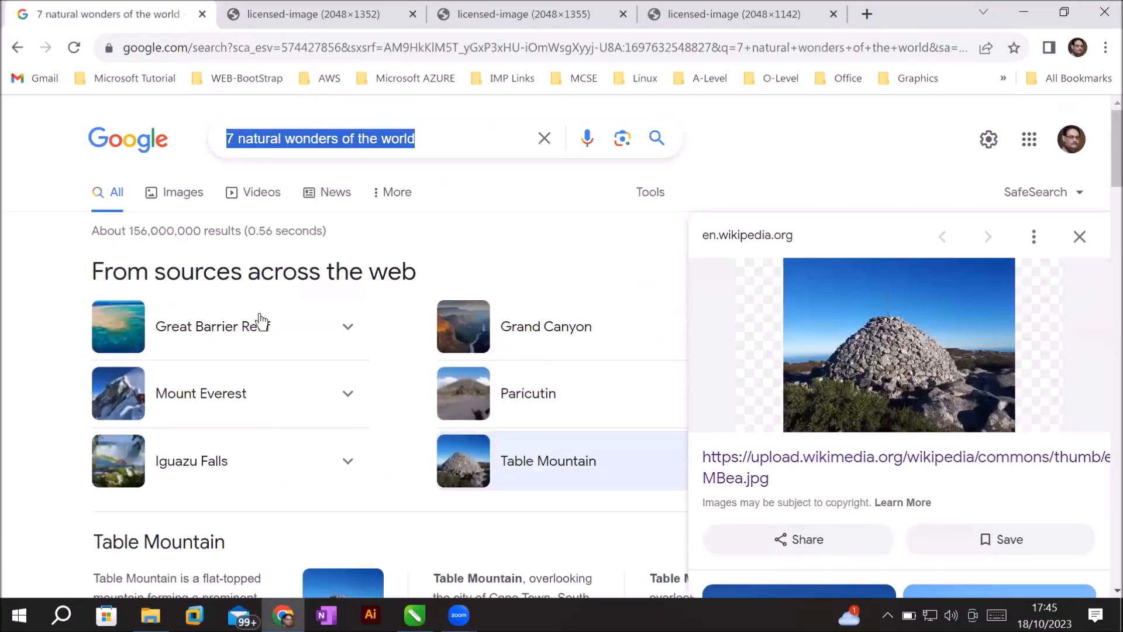
Open the Mount Everest photo, check the 7 wondors folder, and switch to CorelDRAW.
{"action": "left_click", "coordinate": [199, 391]}
{"action": "scroll", "coordinate": [339, 398], "scroll_direction": "down", "scroll_amount": 3}
{"action": "left_click", "coordinate": [339, 398]}
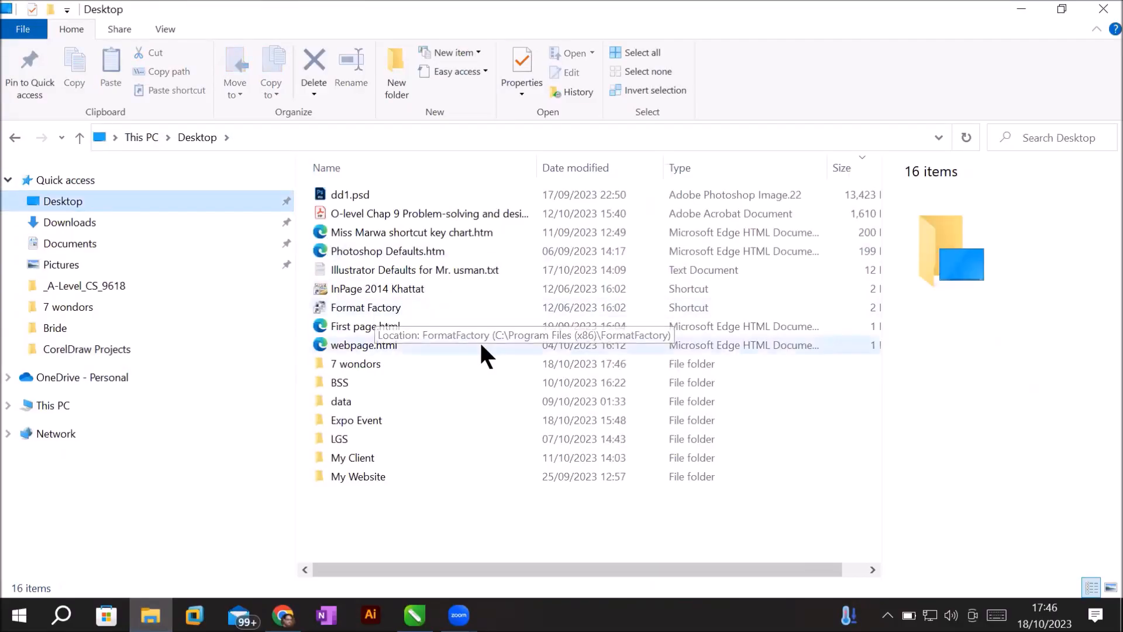
{"action": "double_click", "coordinate": [351, 291]}
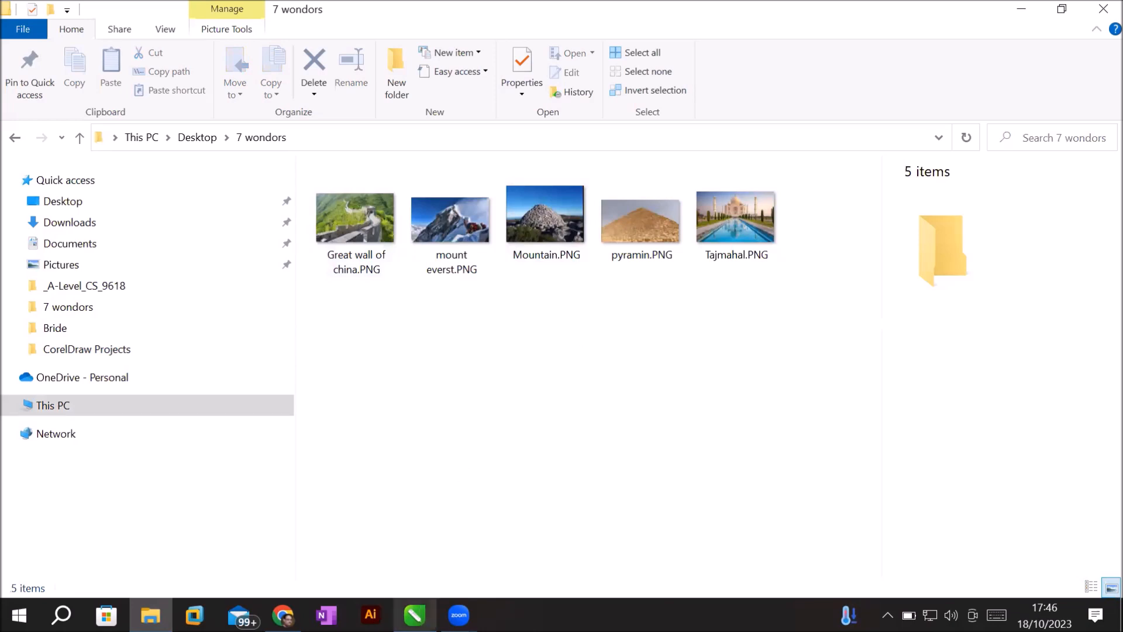
{"action": "left_click", "coordinate": [415, 615]}
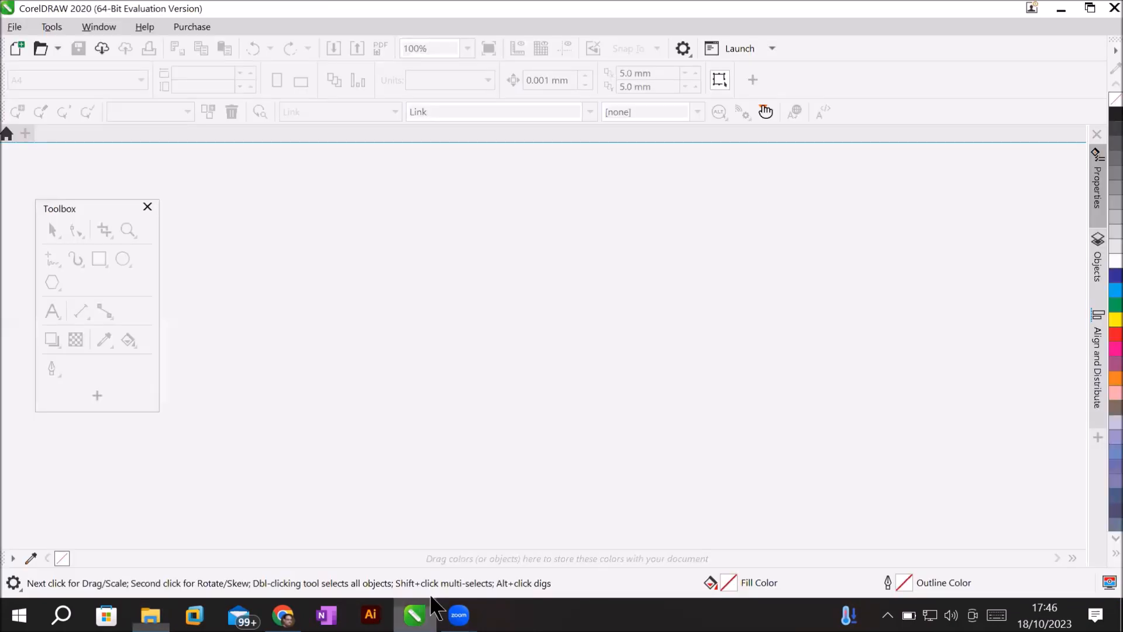
Create a new 10-page Letter portrait document at 8.5 × 11 inches.
{"action": "left_click", "coordinate": [13, 26]}
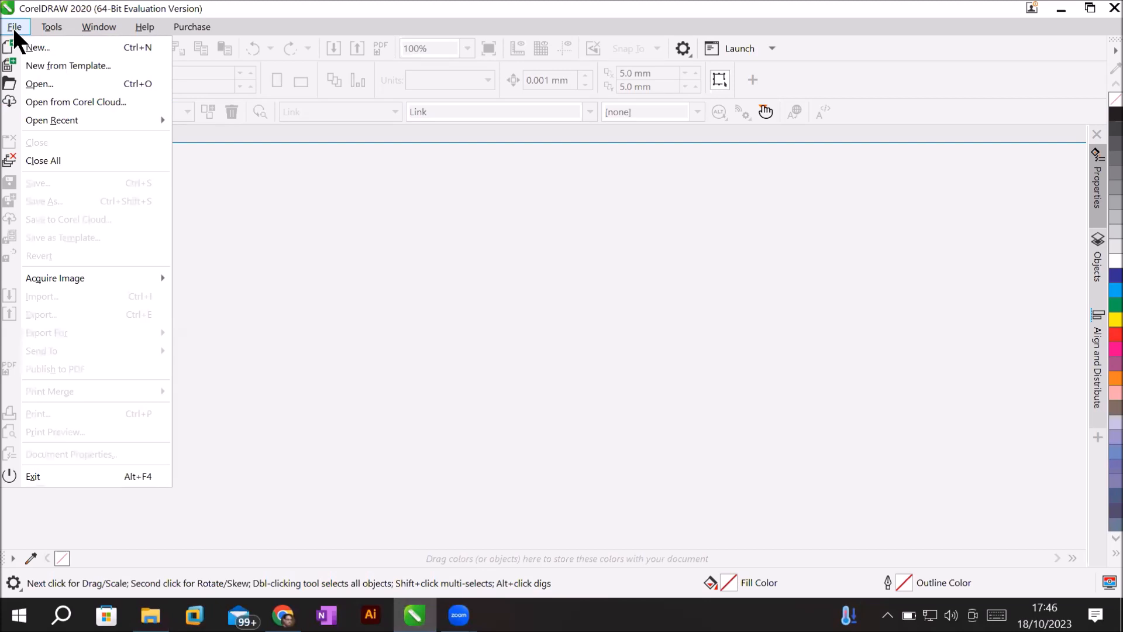
{"action": "left_click", "coordinate": [45, 47]}
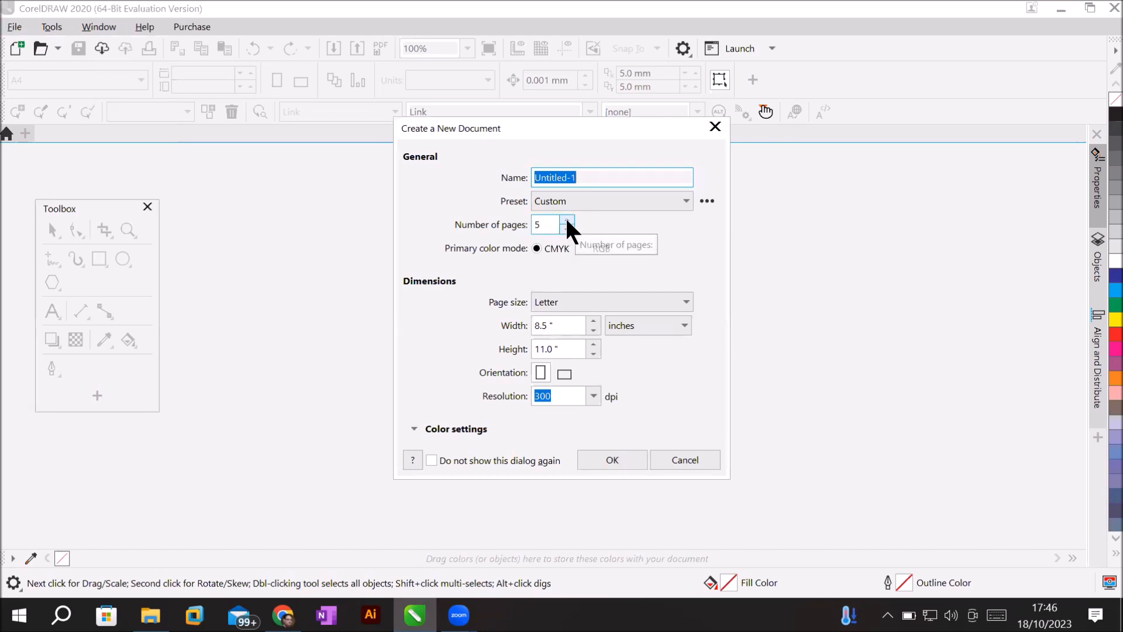
{"action": "left_click", "coordinate": [567, 220]}
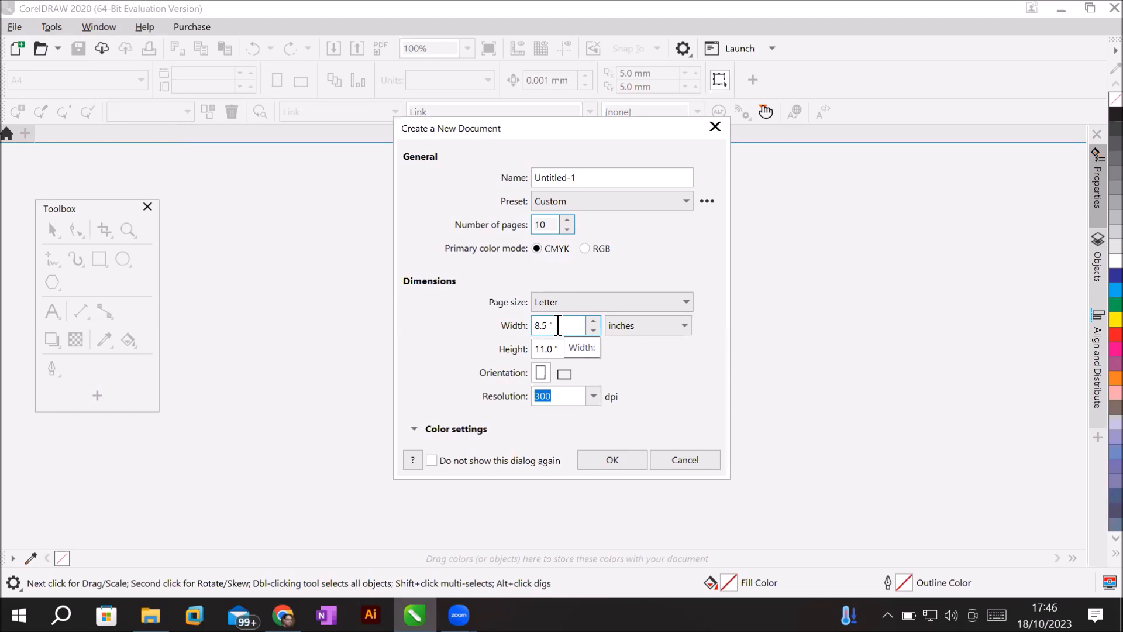
{"action": "left_click", "coordinate": [616, 457]}
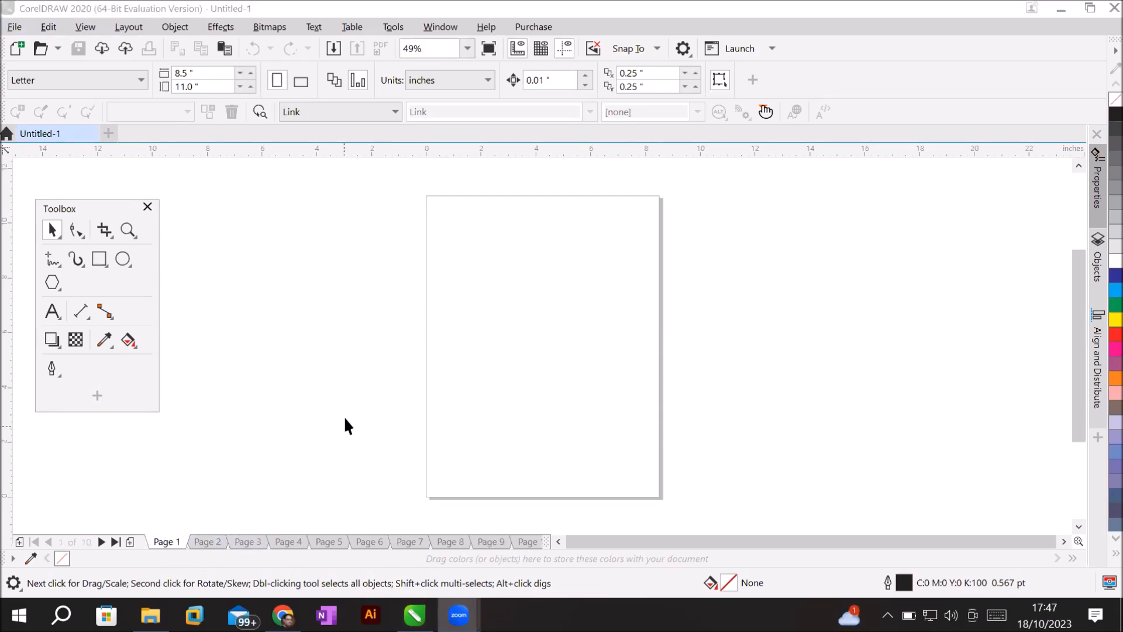
Look through the Layout menu's page commands.
{"action": "left_click", "coordinate": [122, 29]}
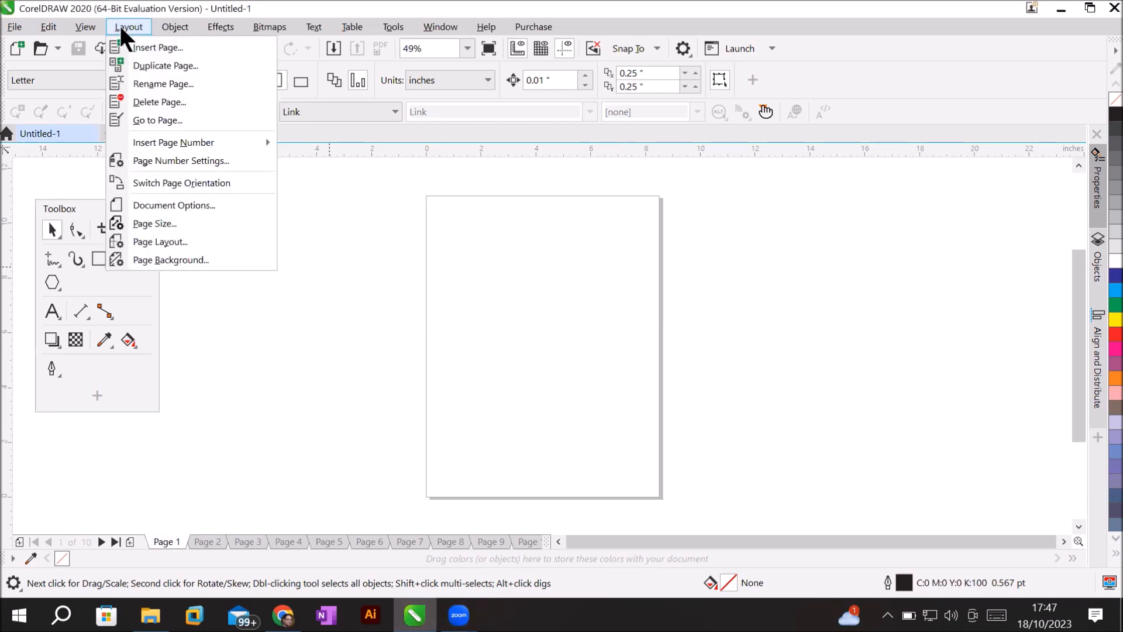
{"action": "mouse_move", "coordinate": [177, 146]}
Open the Objects docker and list every page with its layers.
{"action": "left_click", "coordinate": [1098, 280]}
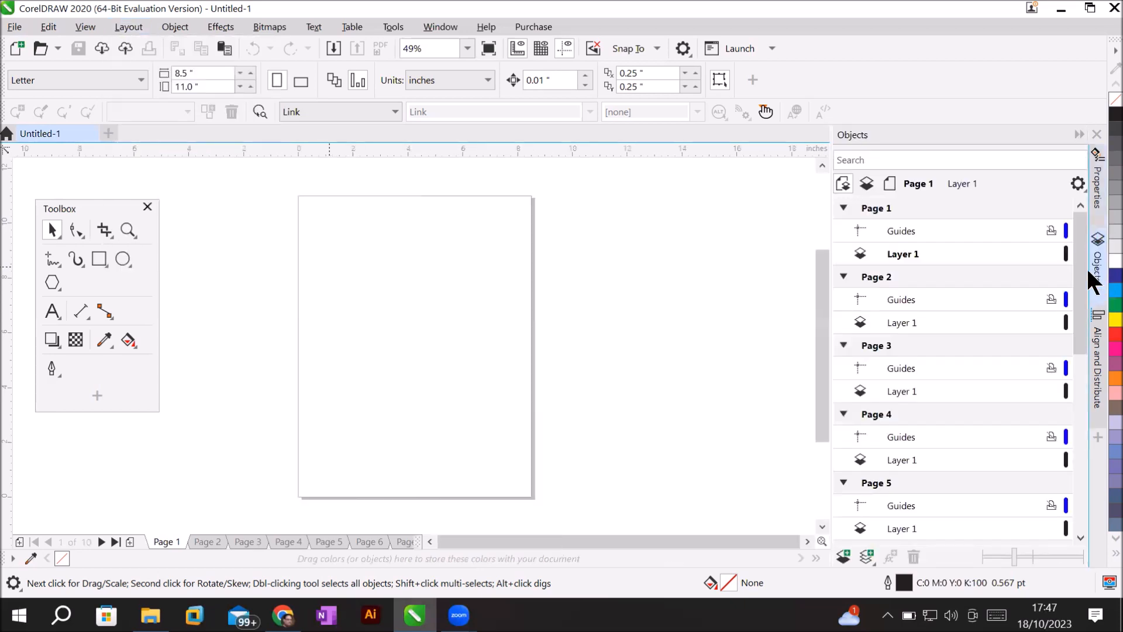
{"action": "left_click", "coordinate": [866, 182]}
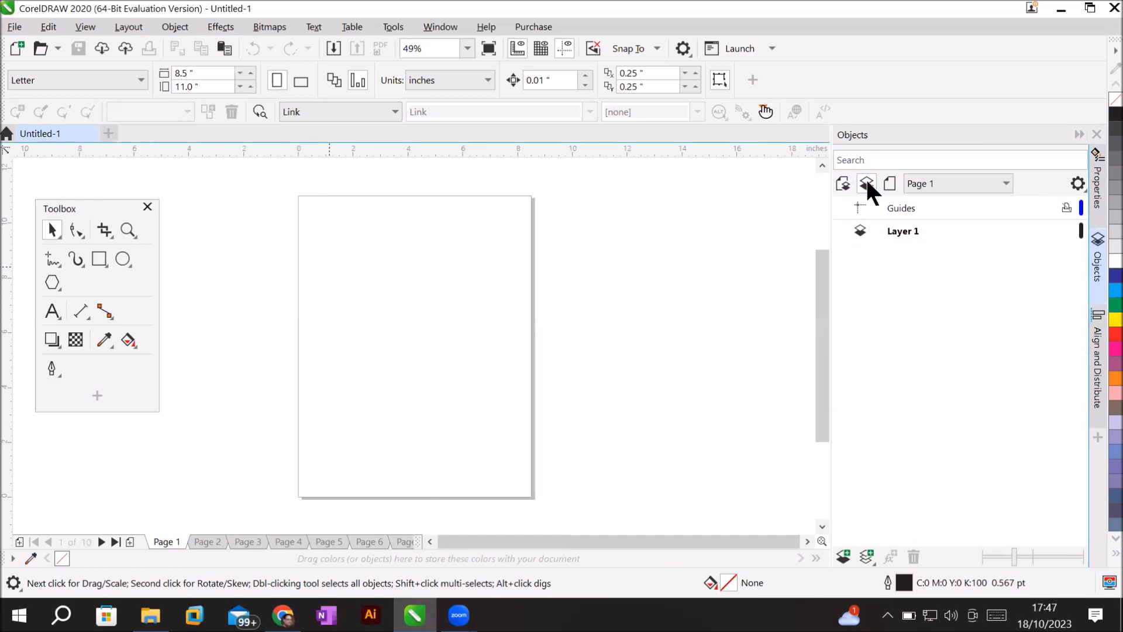
{"action": "left_click", "coordinate": [888, 184]}
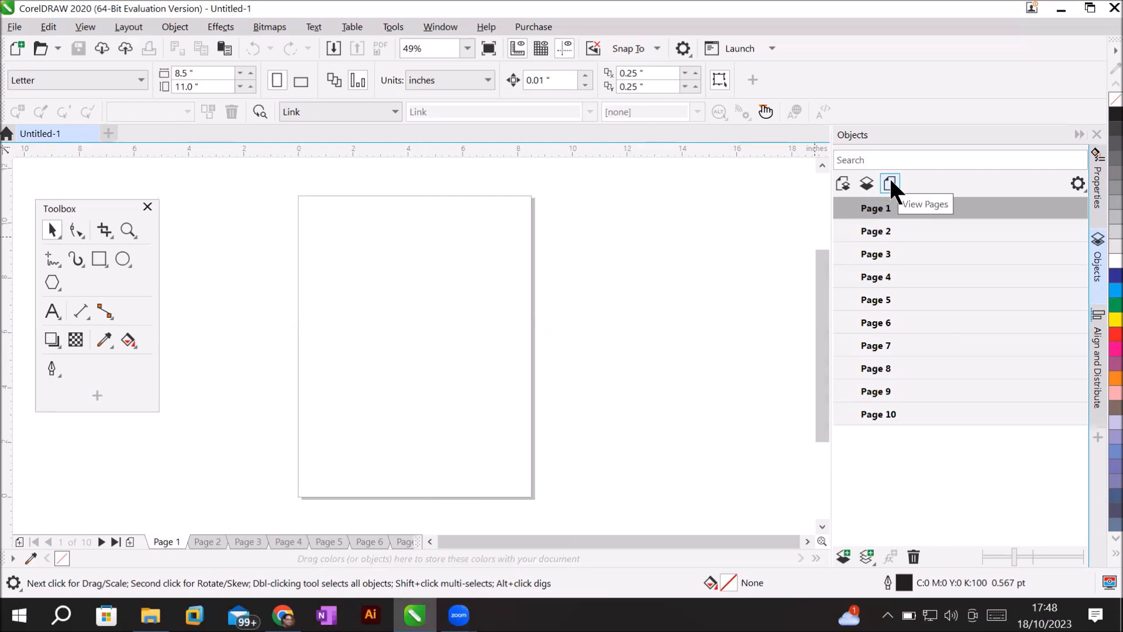
{"action": "left_click", "coordinate": [839, 183]}
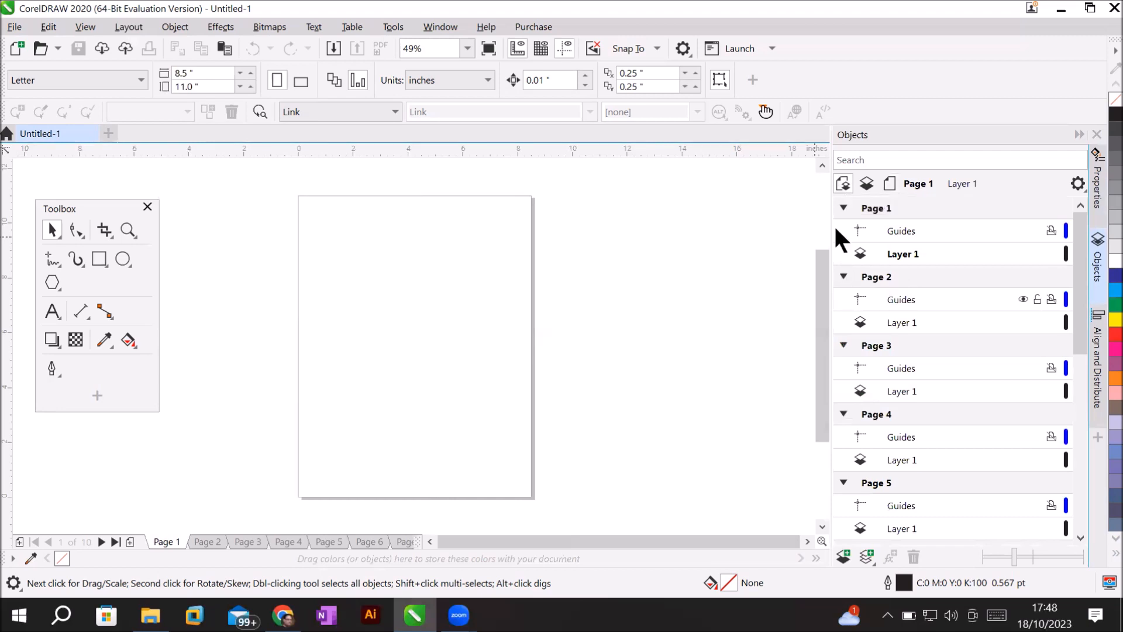
Collapse Pages 1–10 and make the master Guides (all pages) layer active.
{"action": "left_click", "coordinate": [844, 209]}
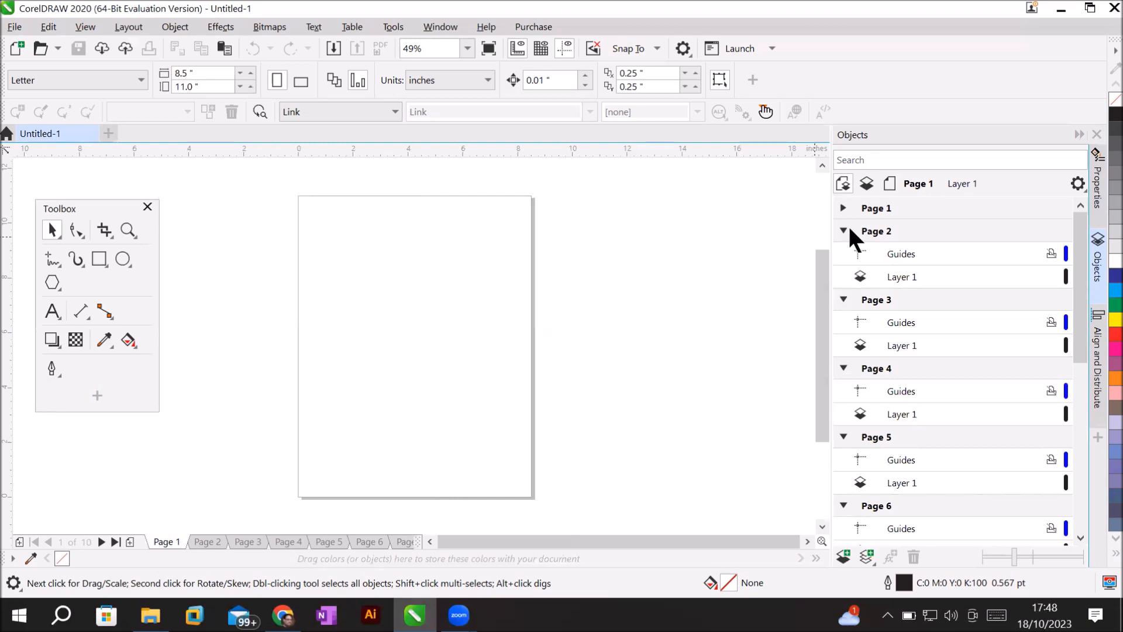
{"action": "left_click", "coordinate": [843, 232]}
{"action": "left_click", "coordinate": [844, 274]}
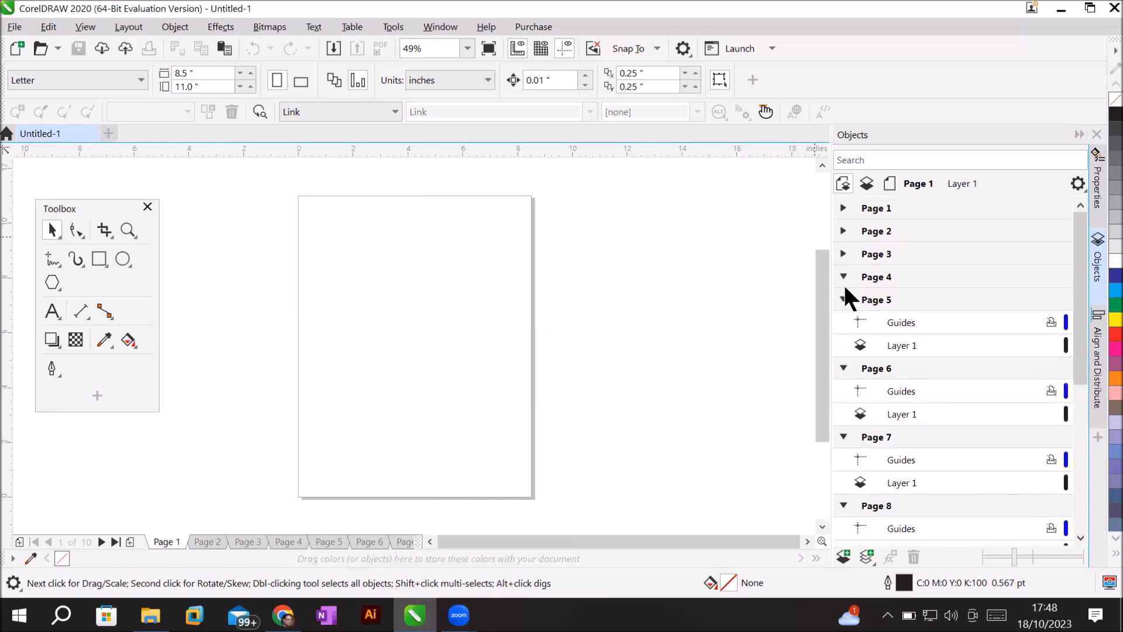
{"action": "left_click", "coordinate": [842, 298]}
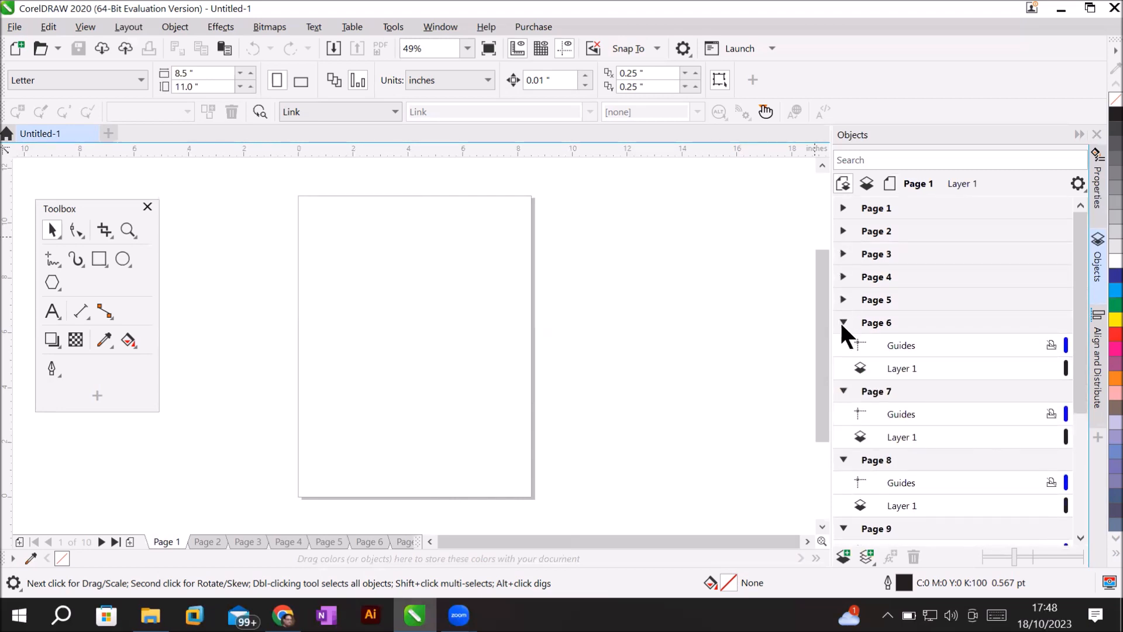
{"action": "left_click", "coordinate": [843, 322]}
{"action": "left_click", "coordinate": [843, 344]}
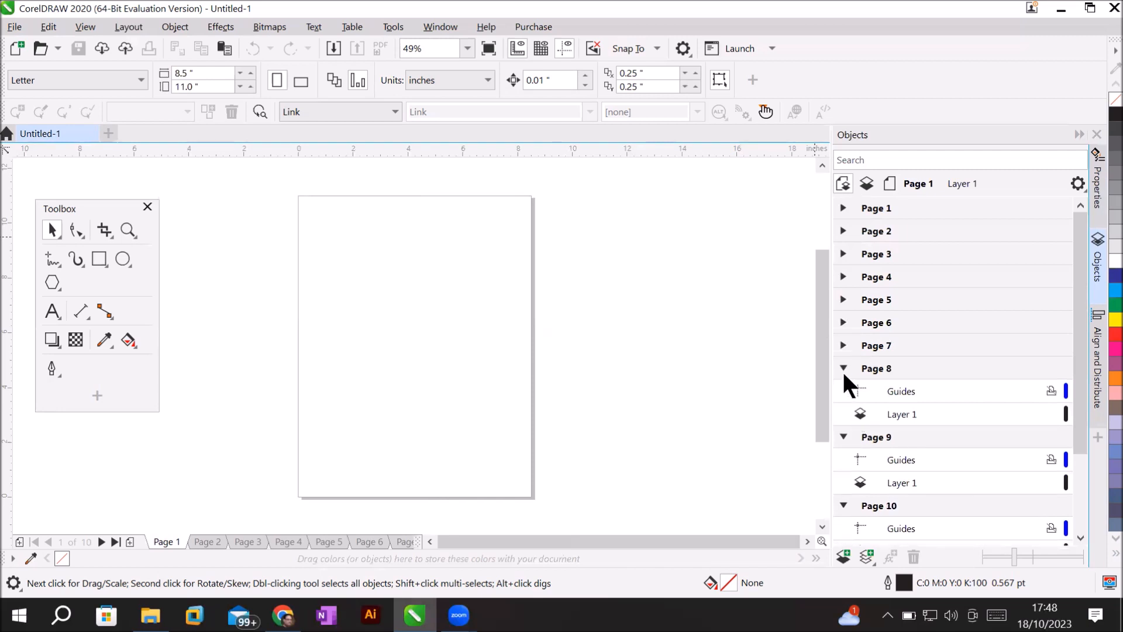
{"action": "left_click", "coordinate": [842, 367]}
{"action": "left_click", "coordinate": [843, 390]}
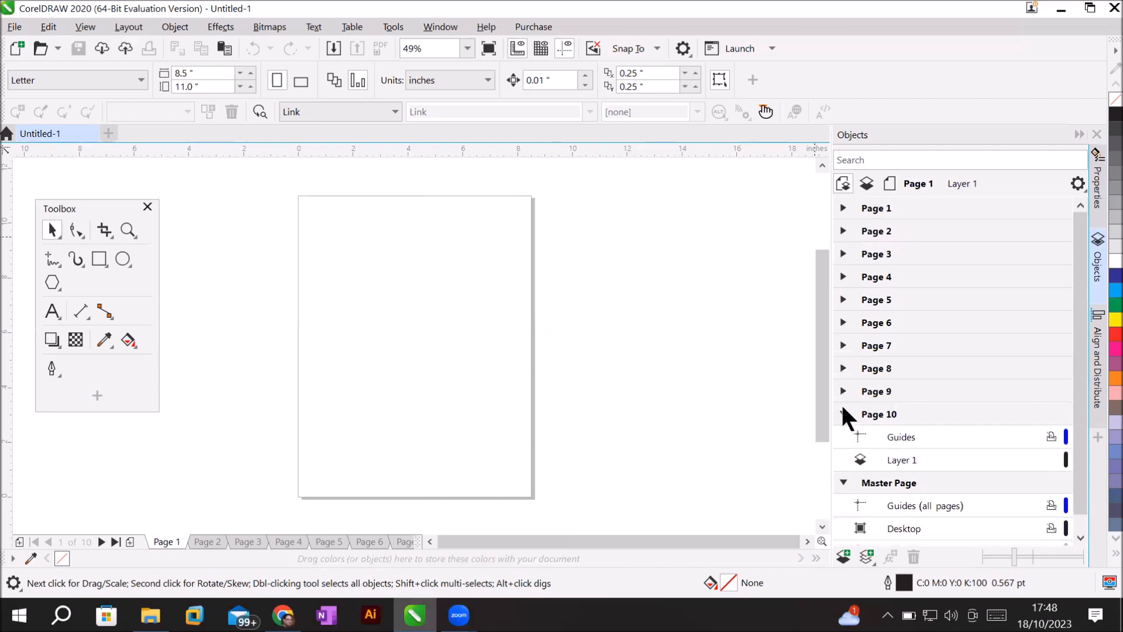
{"action": "left_click", "coordinate": [843, 413]}
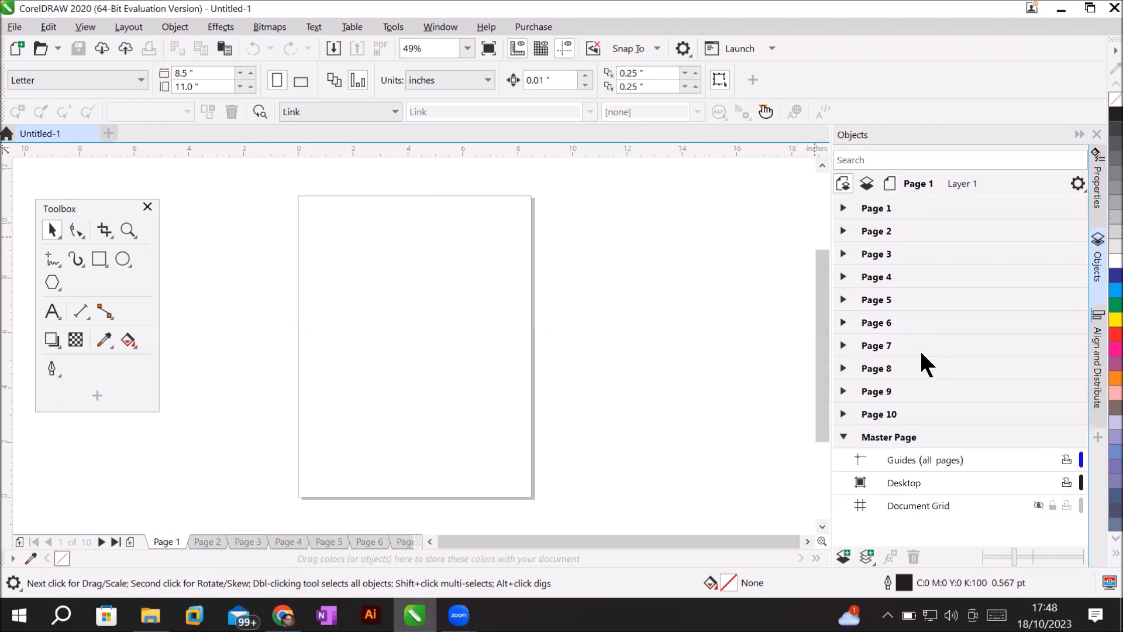
{"action": "left_click", "coordinate": [878, 432]}
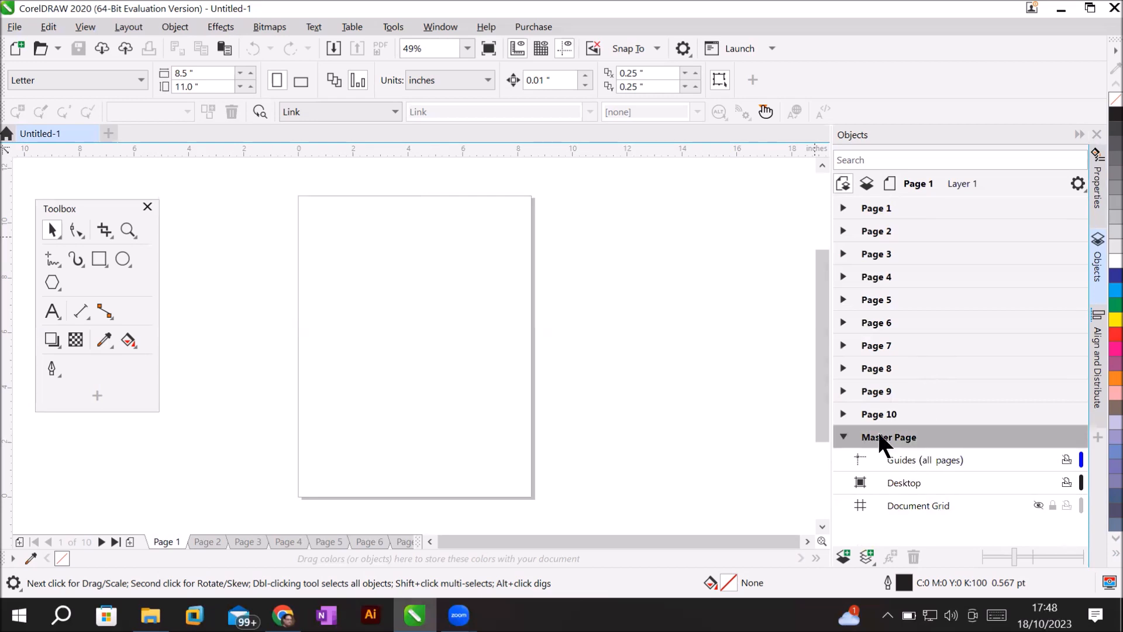
{"action": "left_click", "coordinate": [904, 459]}
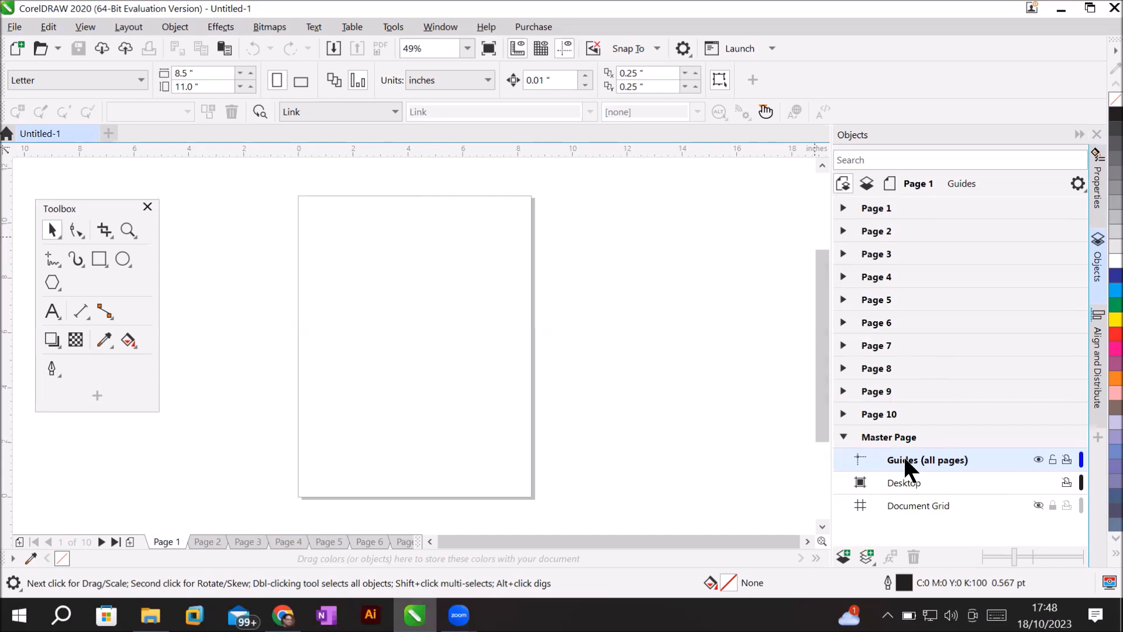
Place guidelines on the page's top, left, right and bottom edges.
{"action": "left_click_drag", "start_coordinate": [448, 149], "coordinate": [397, 199]}
{"action": "left_click_drag", "start_coordinate": [9, 469], "coordinate": [206, 452]}
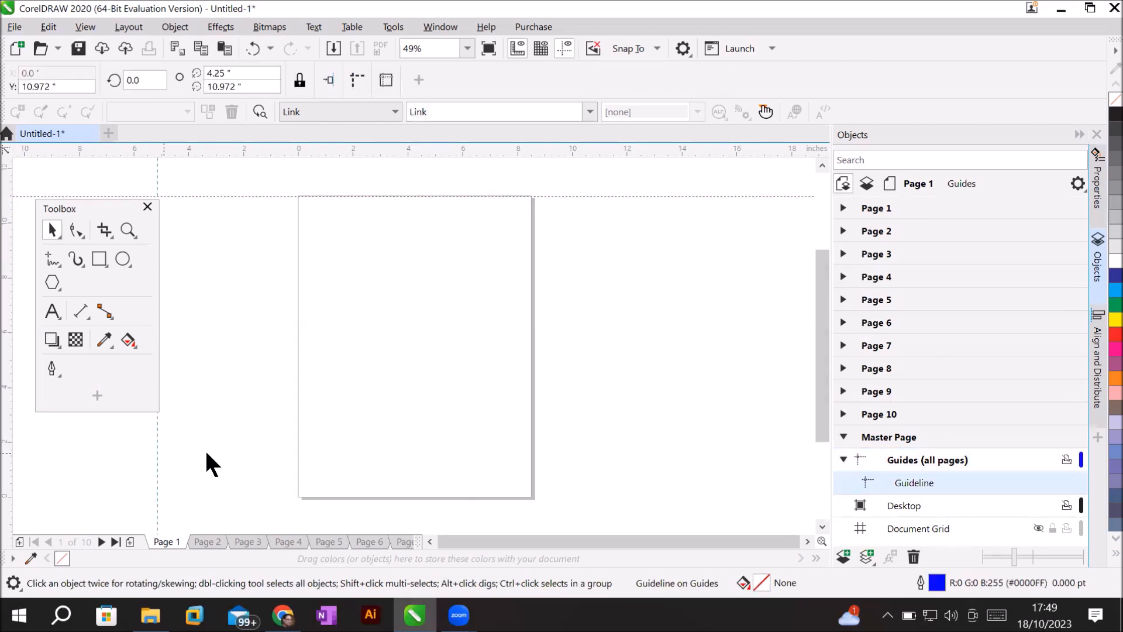
{"action": "mouse_move", "coordinate": [288, 440]}
{"action": "left_mouse_down"}
{"action": "mouse_move", "coordinate": [296, 435]}
{"action": "mouse_move", "coordinate": [286, 436]}
{"action": "left_mouse_up"}
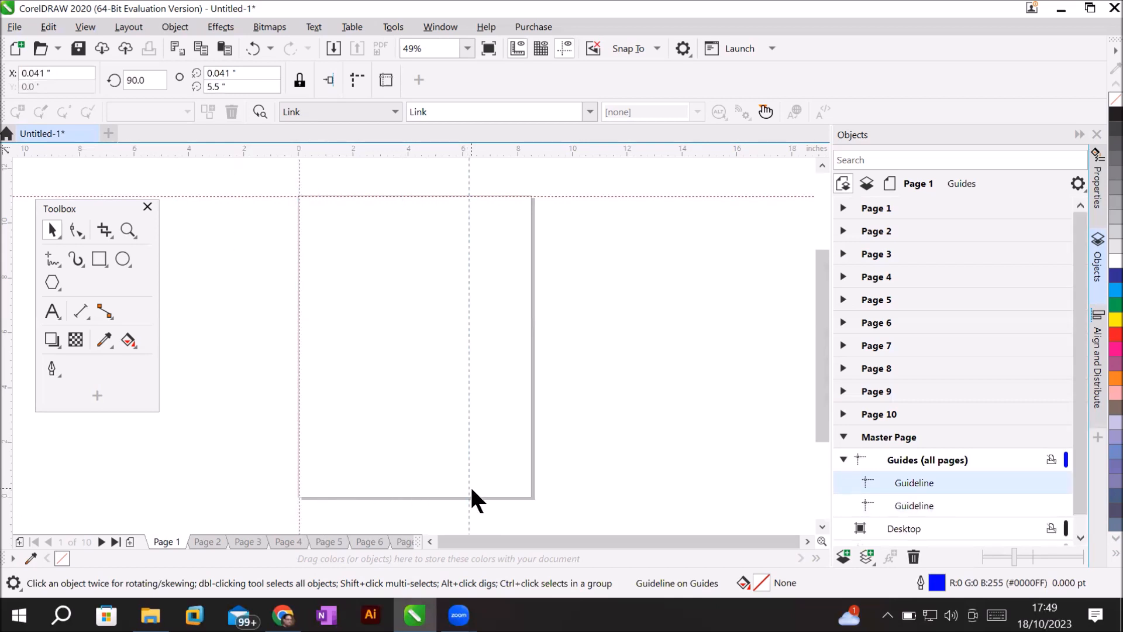
{"action": "left_click_drag", "start_coordinate": [537, 488], "coordinate": [530, 481]}
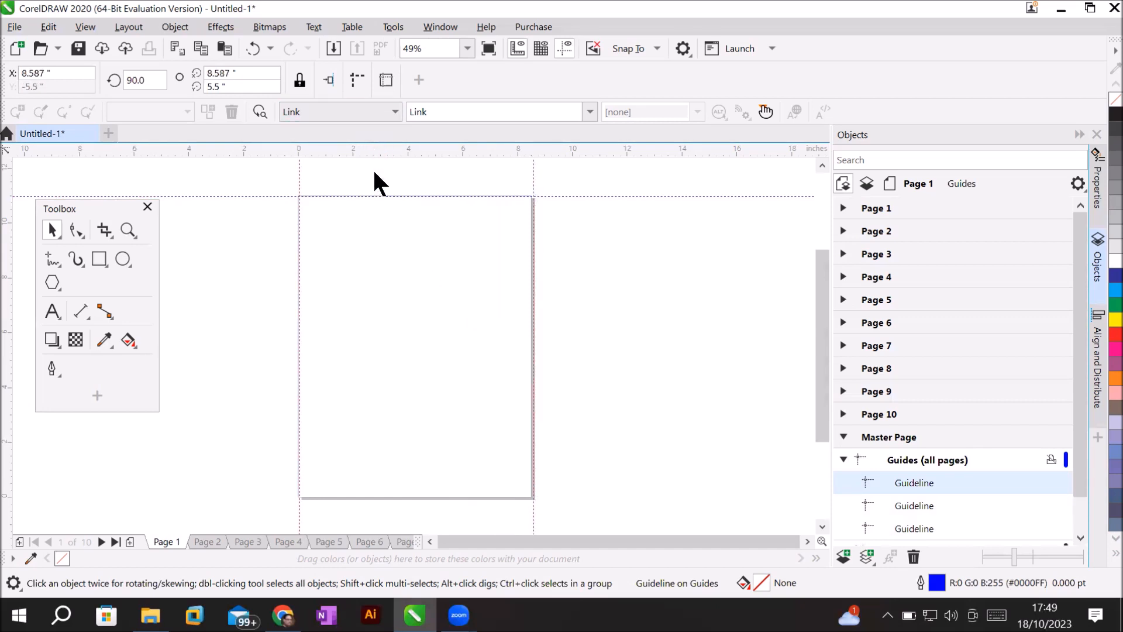
{"action": "left_click_drag", "start_coordinate": [415, 414], "coordinate": [433, 498]}
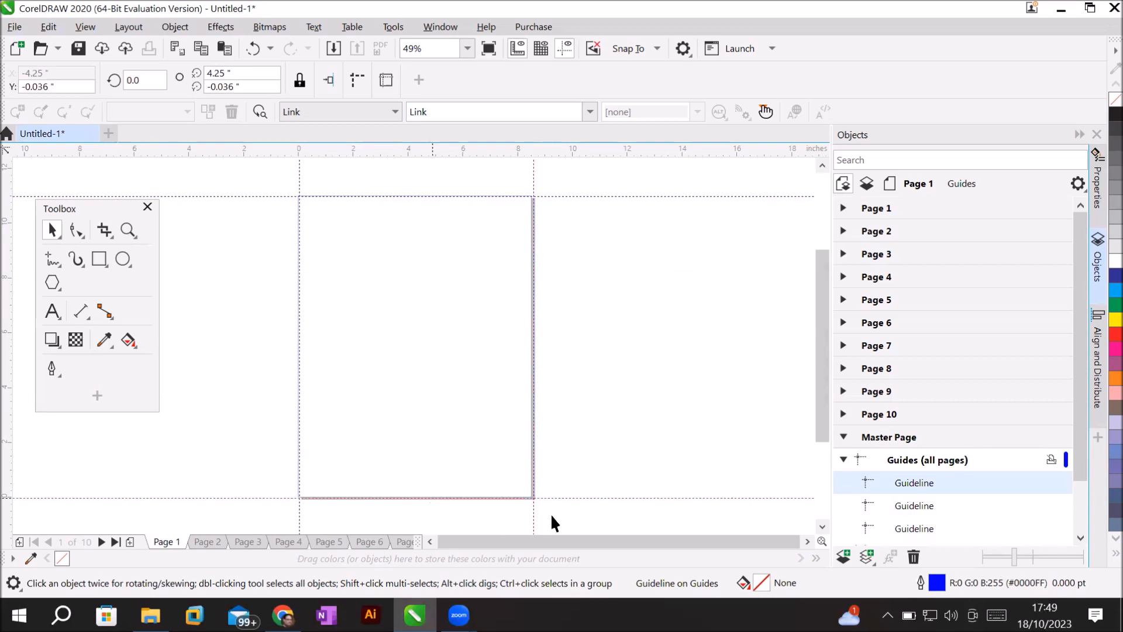
Check the four guidelines' positions under the Guides layer in the Objects docker.
{"action": "left_click", "coordinate": [842, 459]}
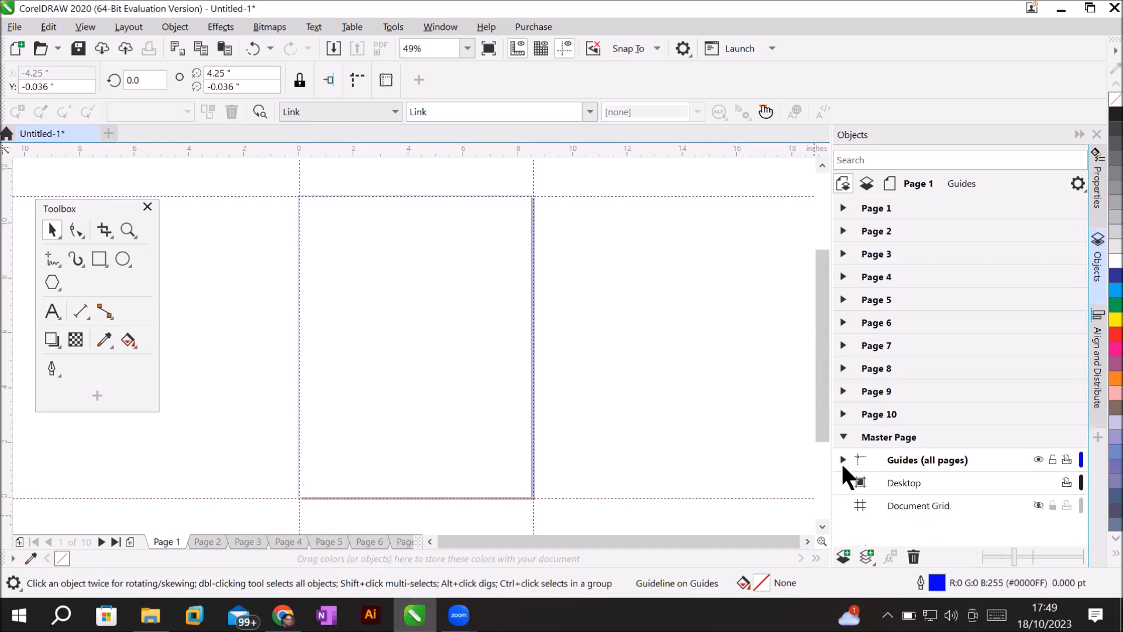
{"action": "left_click", "coordinate": [842, 459]}
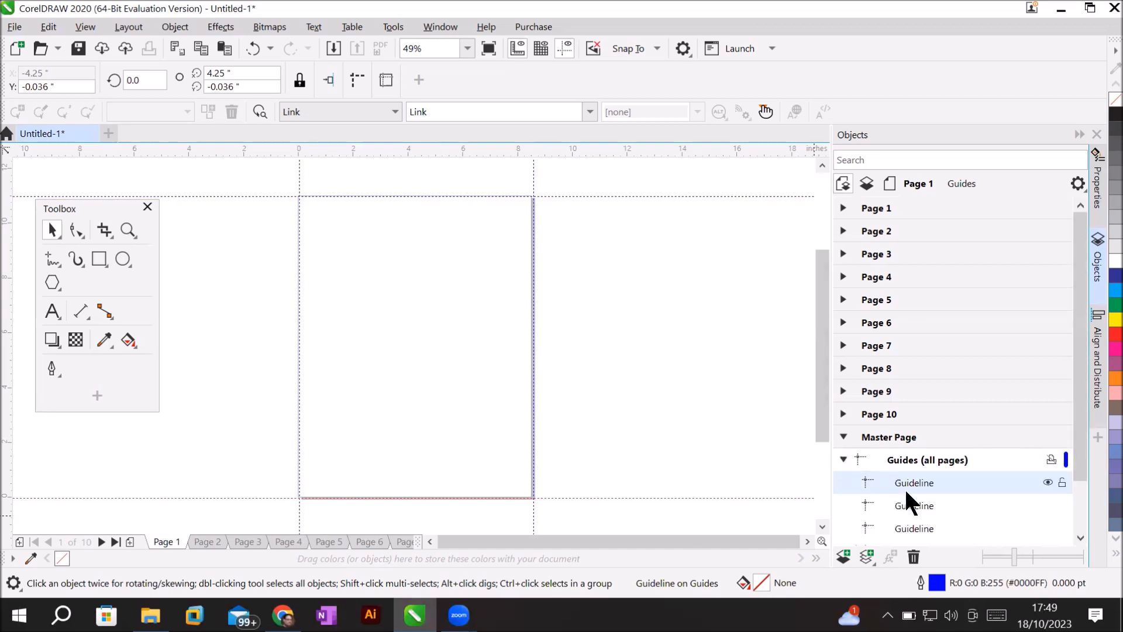
{"action": "left_click_drag", "start_coordinate": [1076, 468], "coordinate": [1077, 516]}
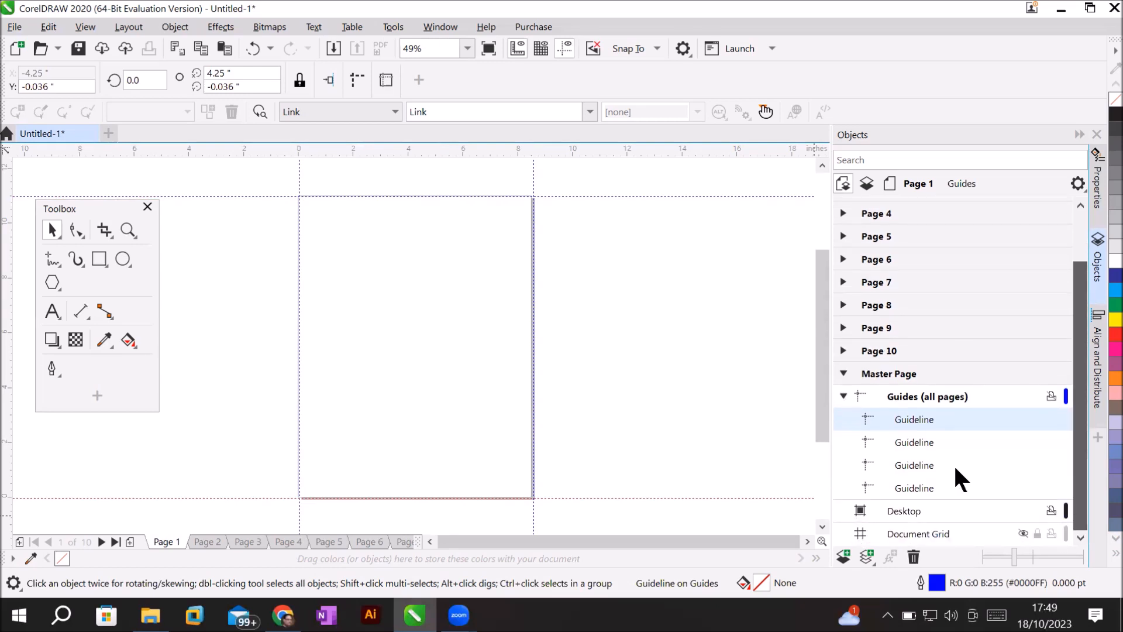
{"action": "left_click", "coordinate": [911, 441]}
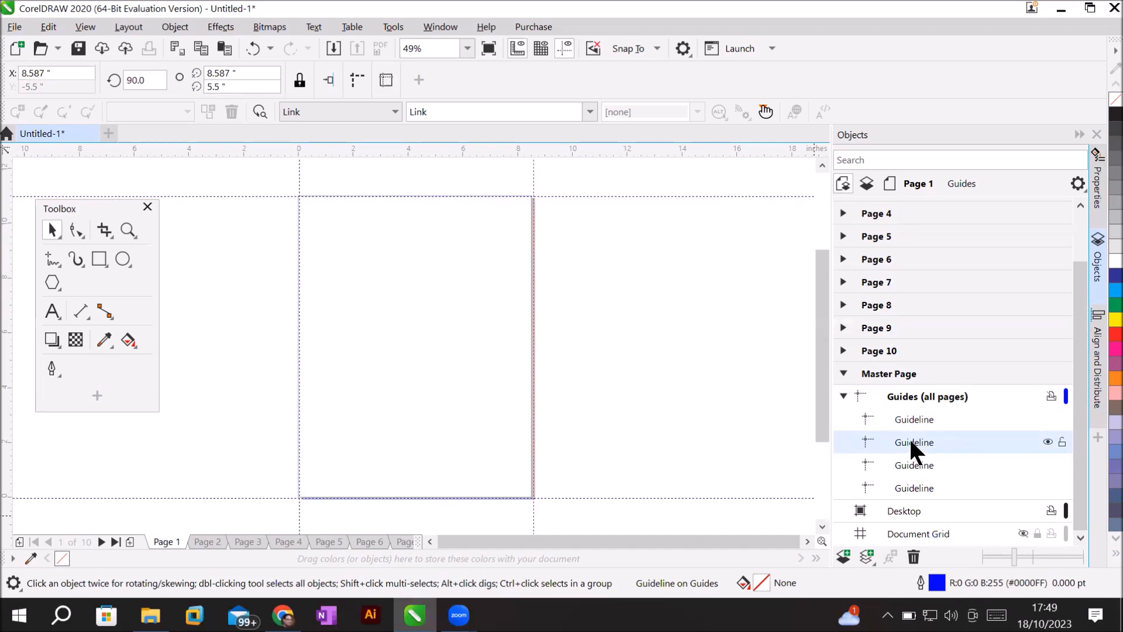
{"action": "left_click", "coordinate": [841, 395]}
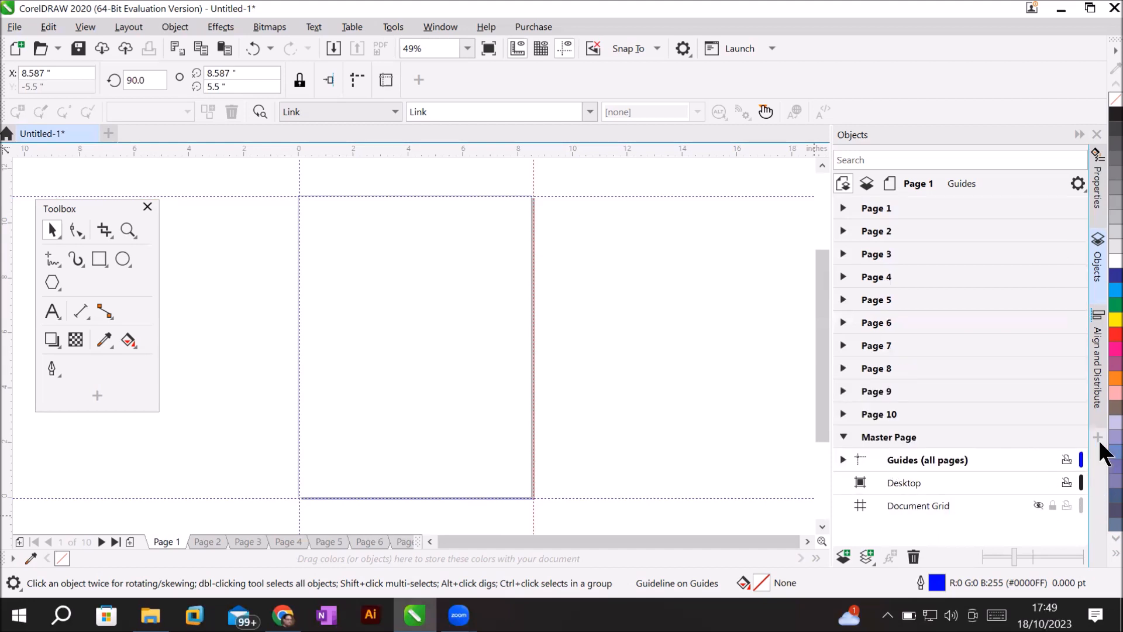
Make the master page's Desktop layer active.
{"action": "left_click", "coordinate": [897, 482]}
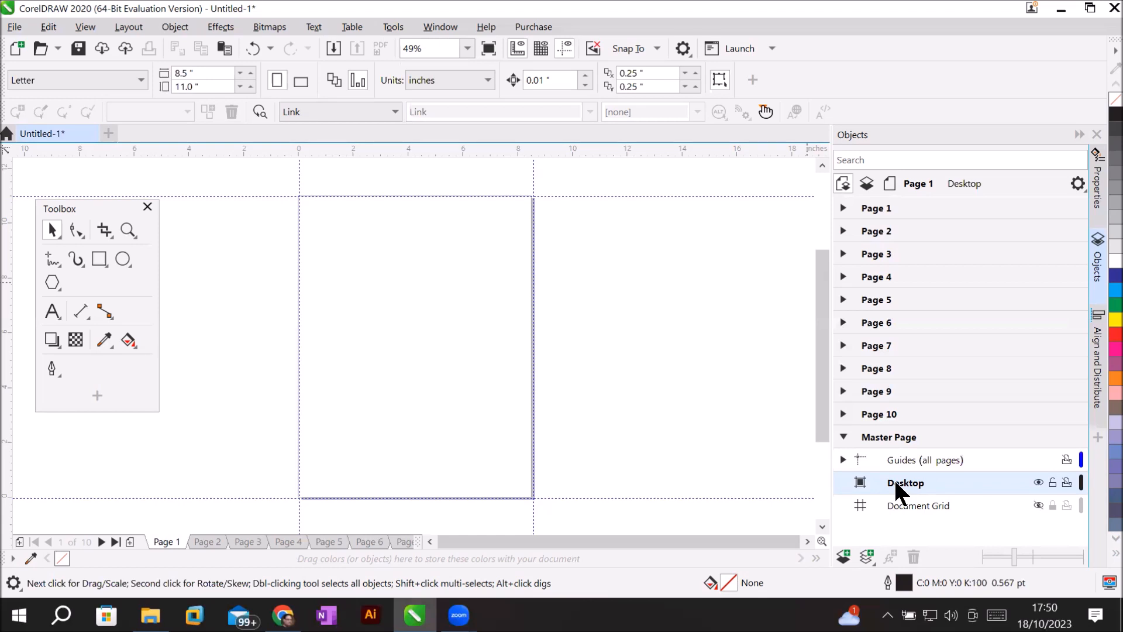
{"action": "left_click", "coordinate": [14, 29]}
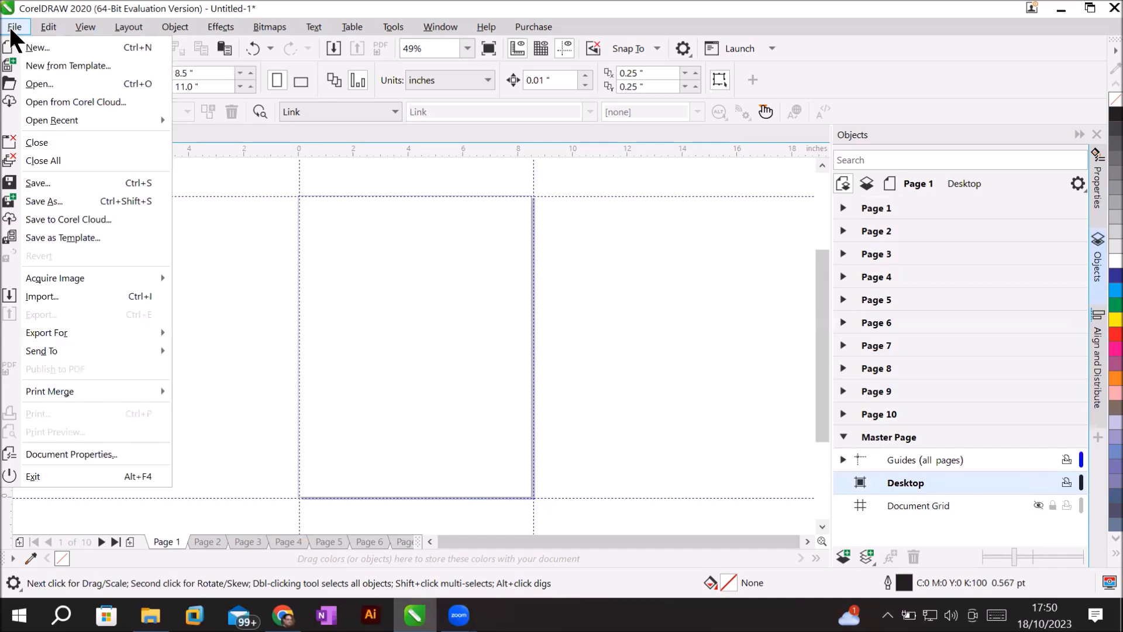
Import all five PNG pictures from Desktop > 7 wondors.
{"action": "left_click", "coordinate": [80, 291]}
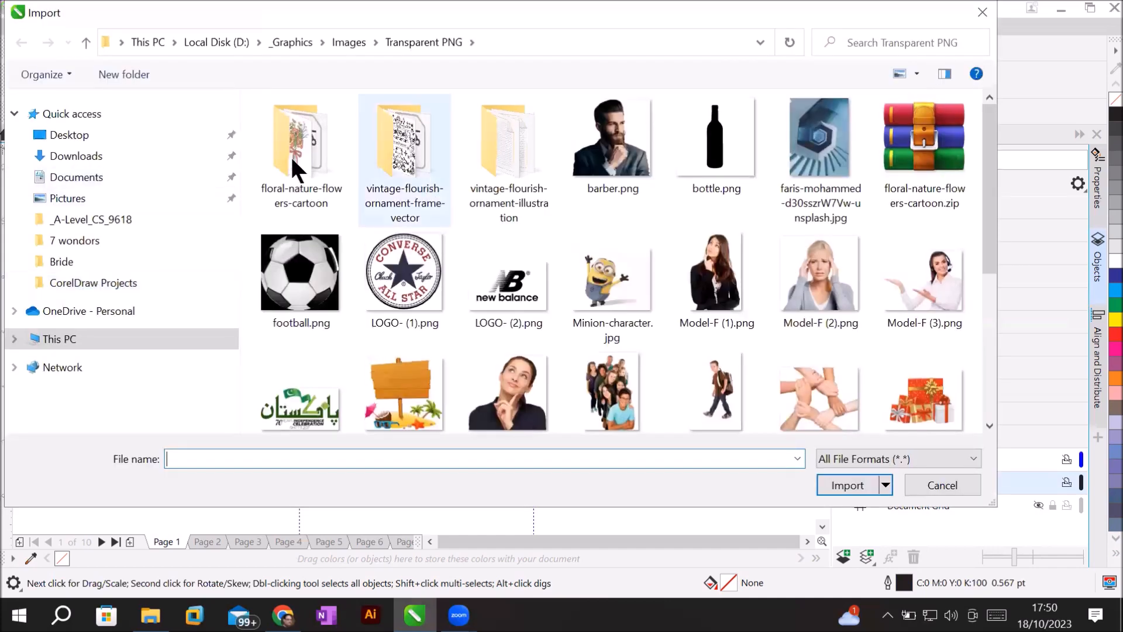
{"action": "left_click", "coordinate": [64, 139]}
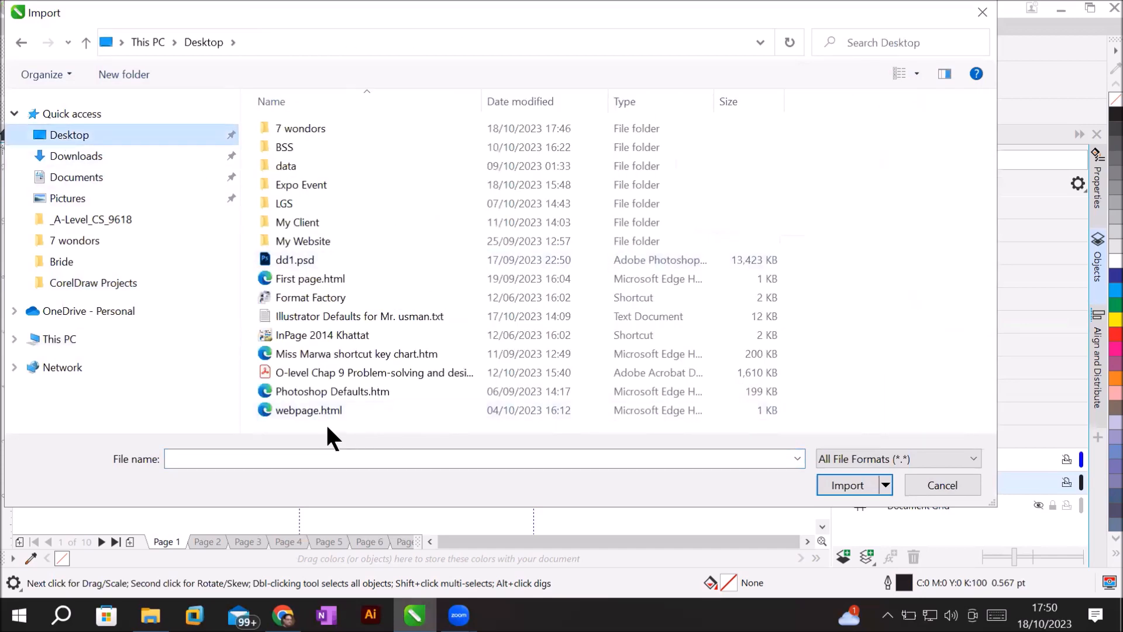
{"action": "double_click", "coordinate": [314, 131]}
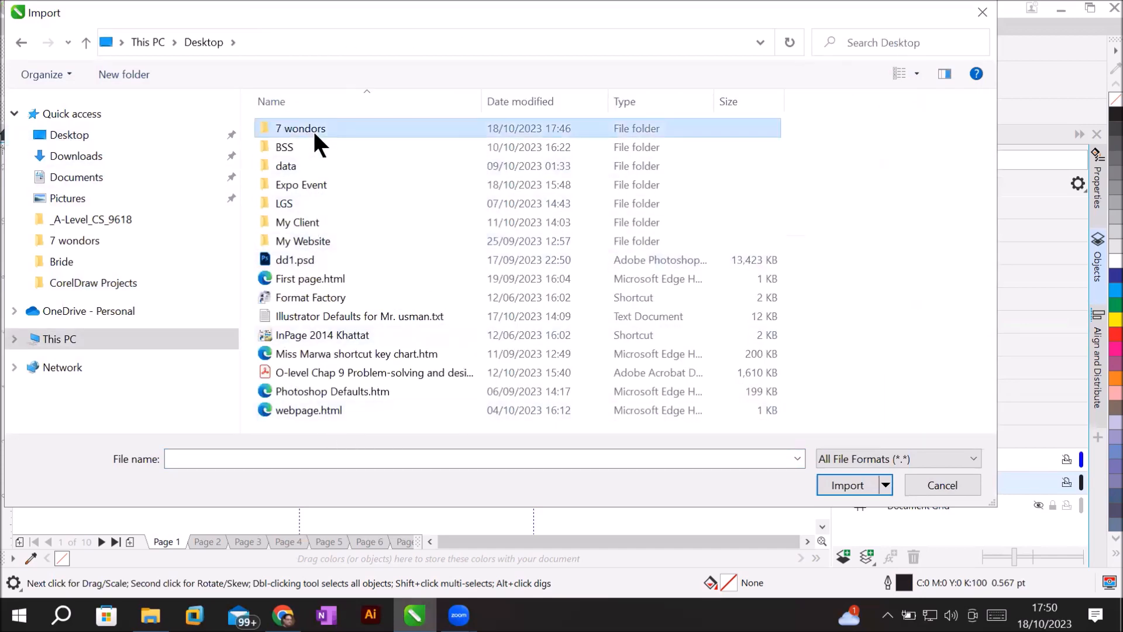
{"action": "left_click_drag", "start_coordinate": [291, 173], "coordinate": [770, 139]}
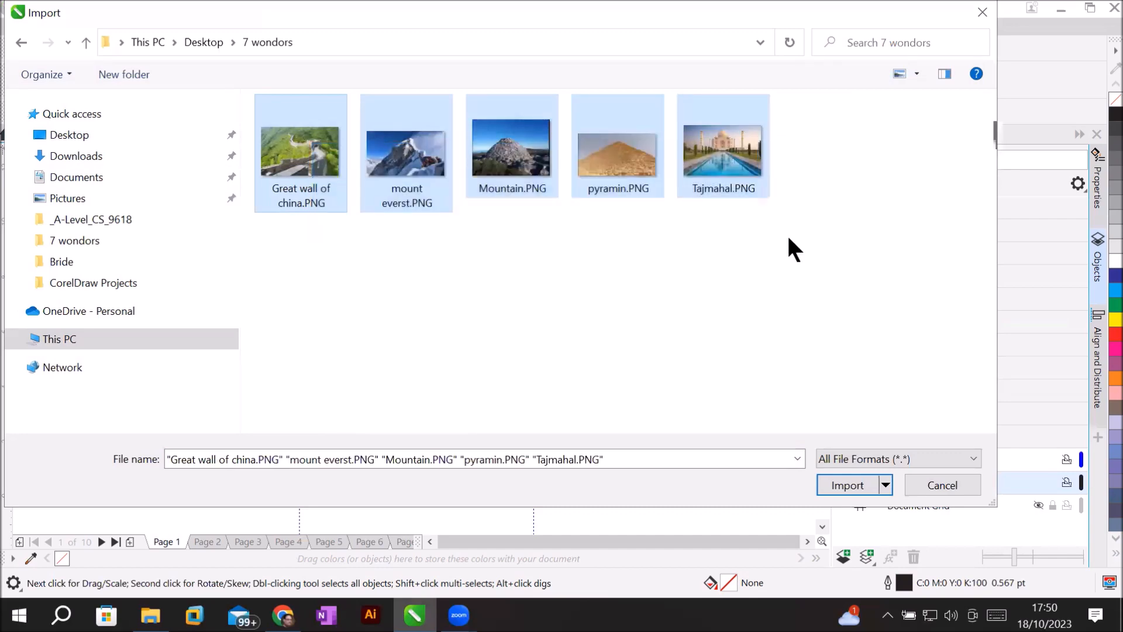
{"action": "left_click", "coordinate": [840, 484]}
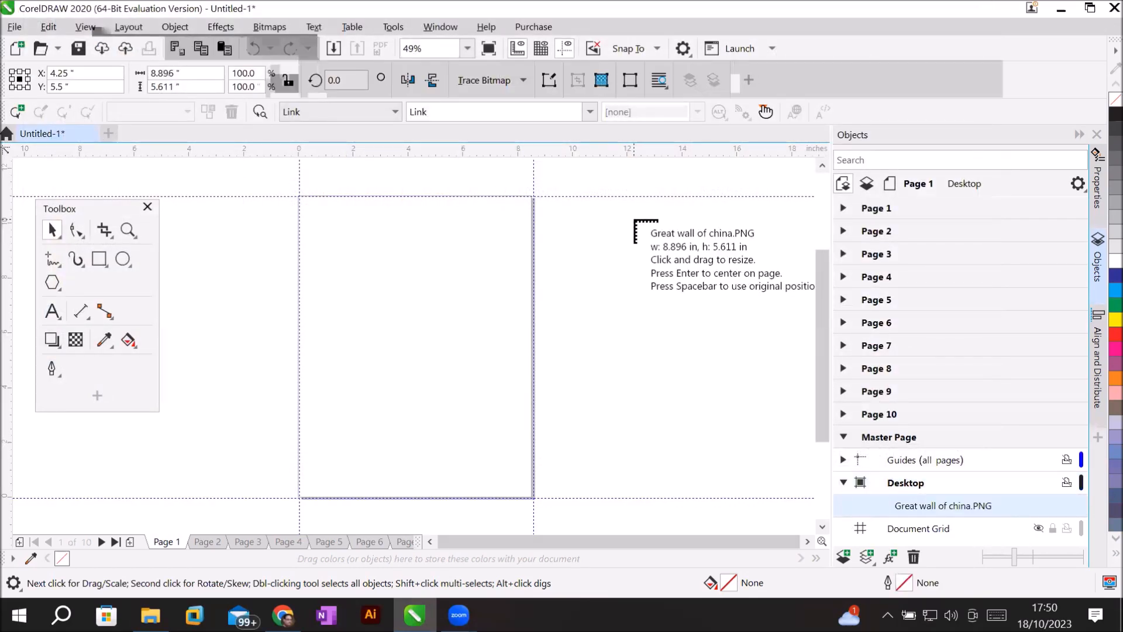
Place Great Wall, Everest, Mountain, pyramid and Taj Mahal pictures in two columns left of the page.
{"action": "left_click", "coordinate": [428, 541]}
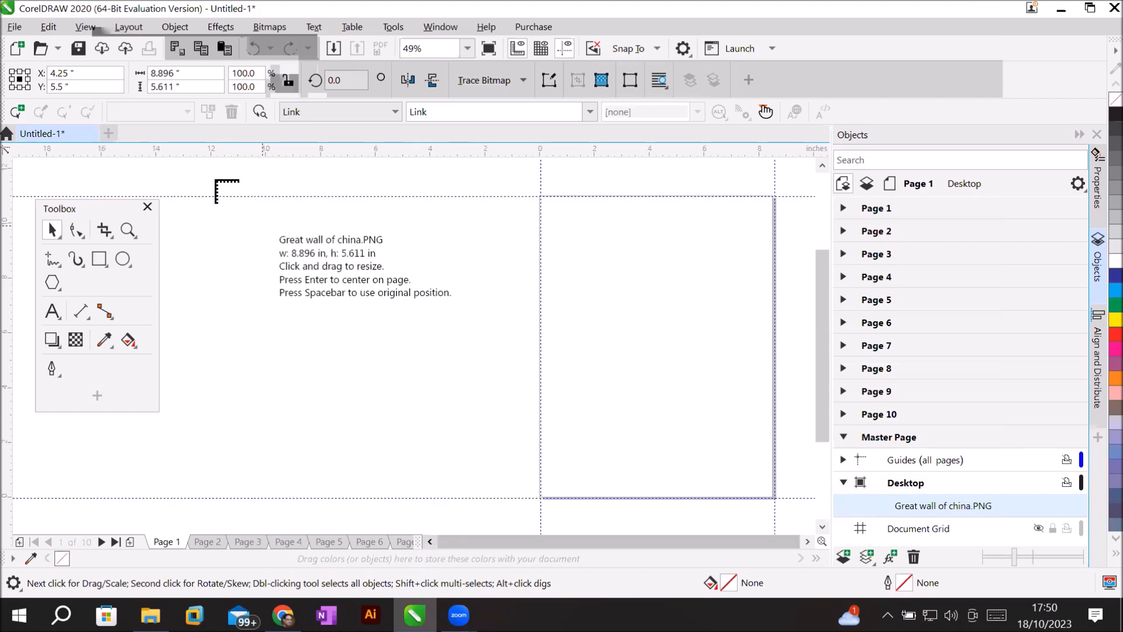
{"action": "left_click_drag", "start_coordinate": [203, 198], "coordinate": [336, 326]}
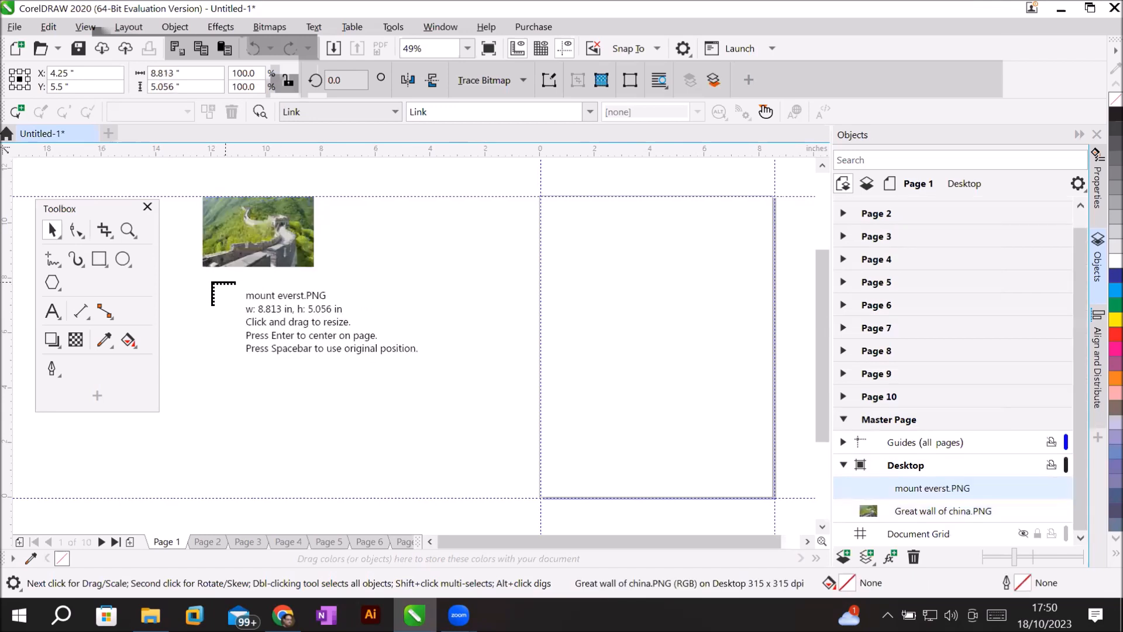
{"action": "left_click_drag", "start_coordinate": [202, 279], "coordinate": [381, 386]}
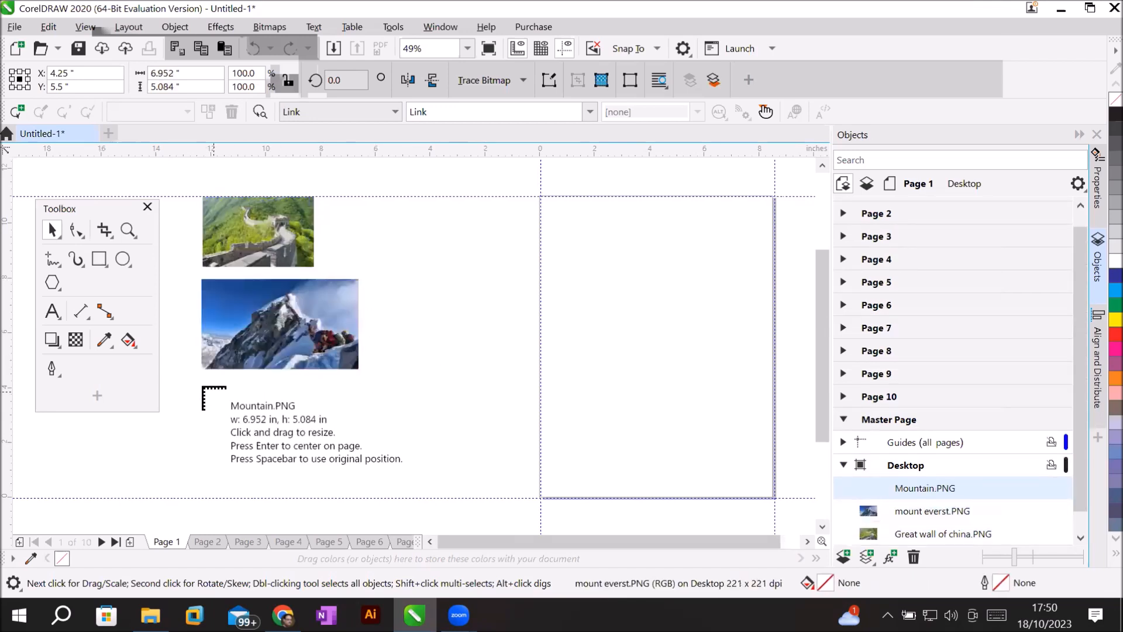
{"action": "left_click_drag", "start_coordinate": [204, 374], "coordinate": [376, 483]}
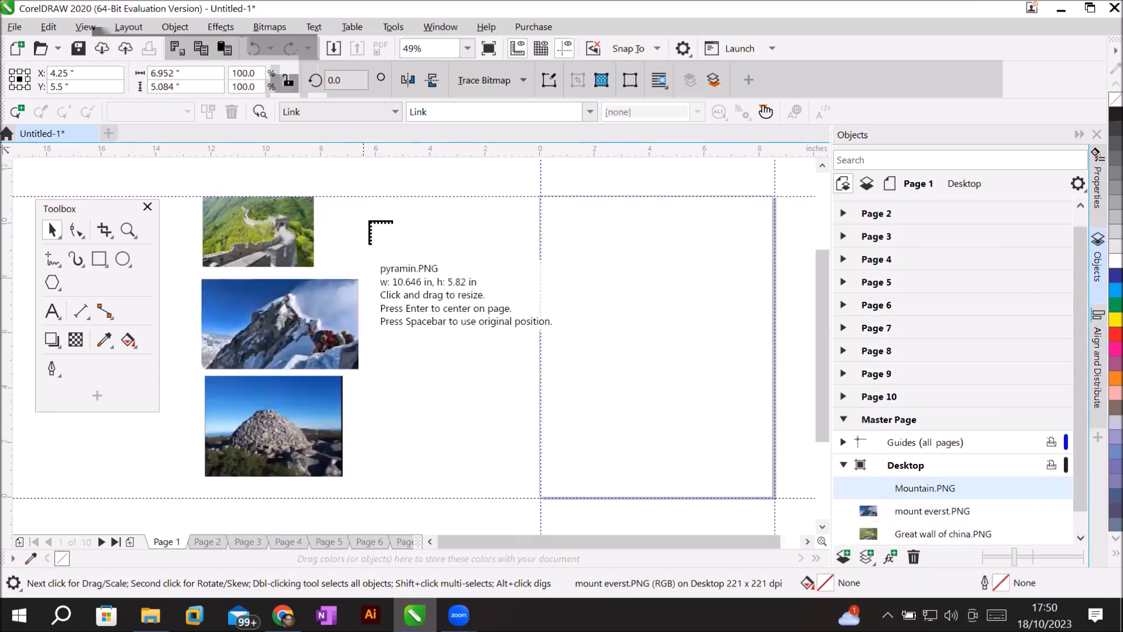
{"action": "left_click_drag", "start_coordinate": [376, 203], "coordinate": [503, 363]}
{"action": "left_click_drag", "start_coordinate": [387, 296], "coordinate": [538, 483]}
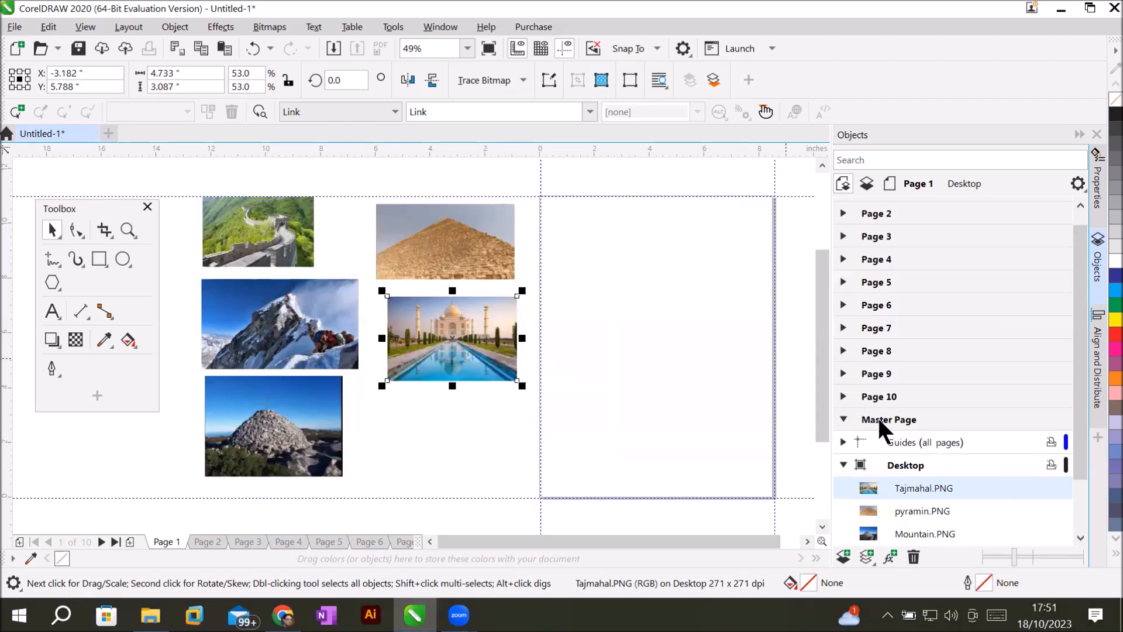
{"action": "left_click", "coordinate": [843, 419]}
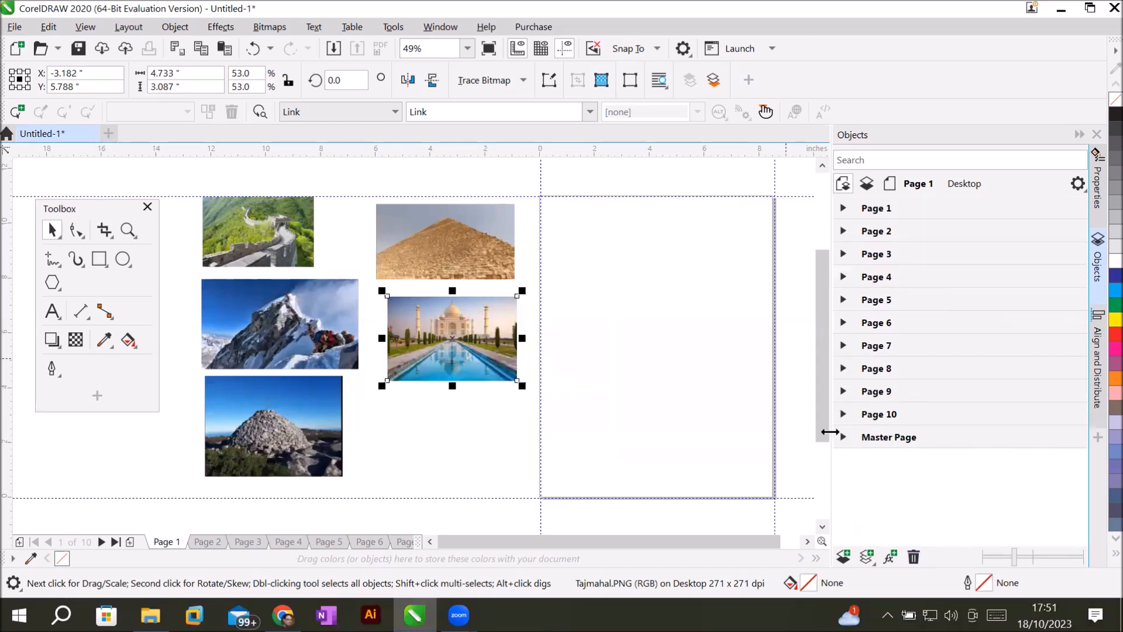
Activate the master Document Grid layer and turn off the grid's display.
{"action": "left_click", "coordinate": [843, 437]}
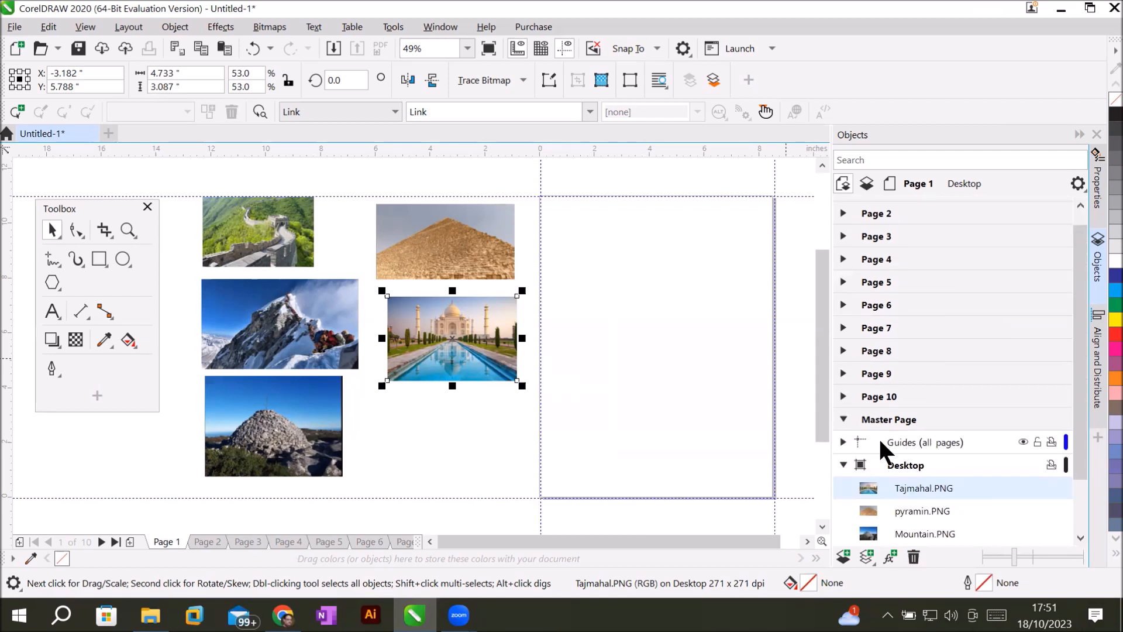
{"action": "left_click", "coordinate": [902, 464]}
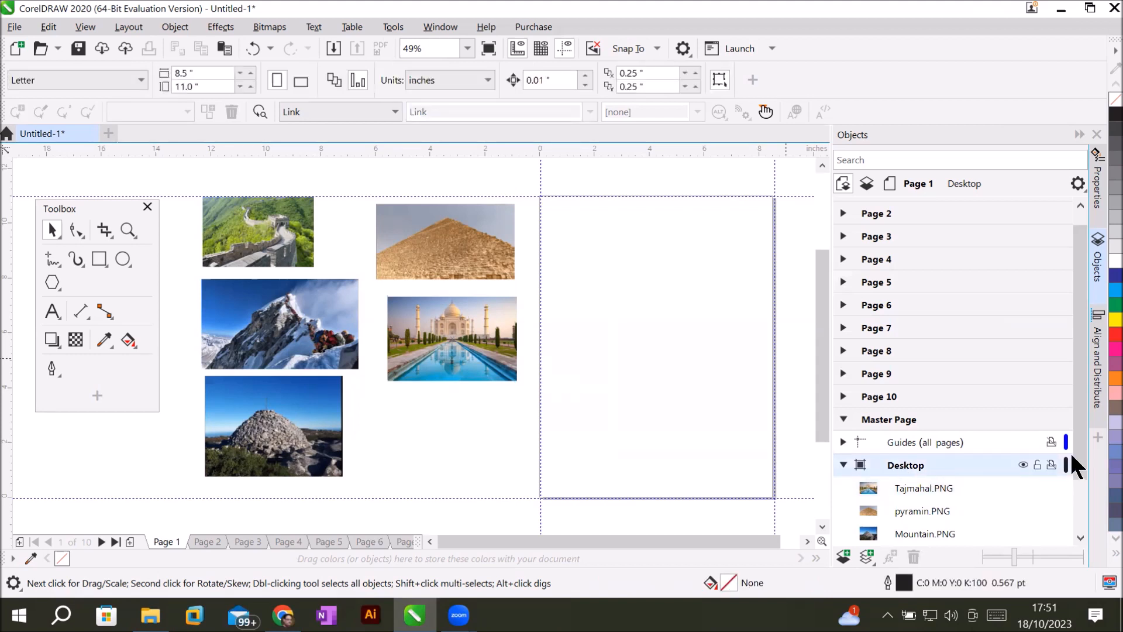
{"action": "left_click_drag", "start_coordinate": [1075, 462], "coordinate": [1081, 519]}
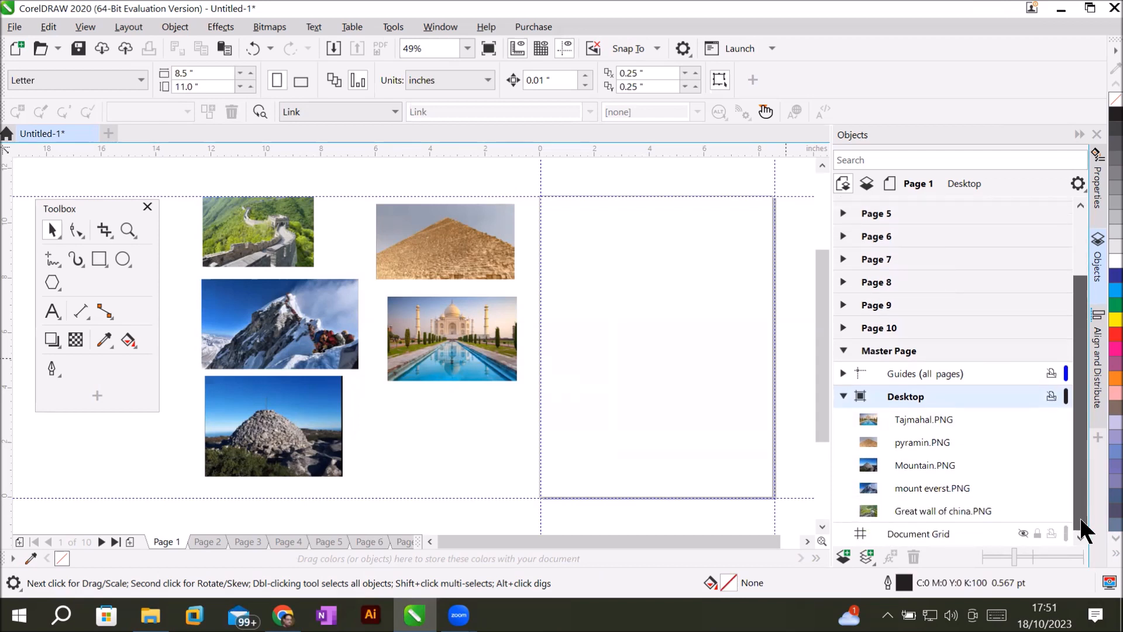
{"action": "left_click", "coordinate": [843, 396]}
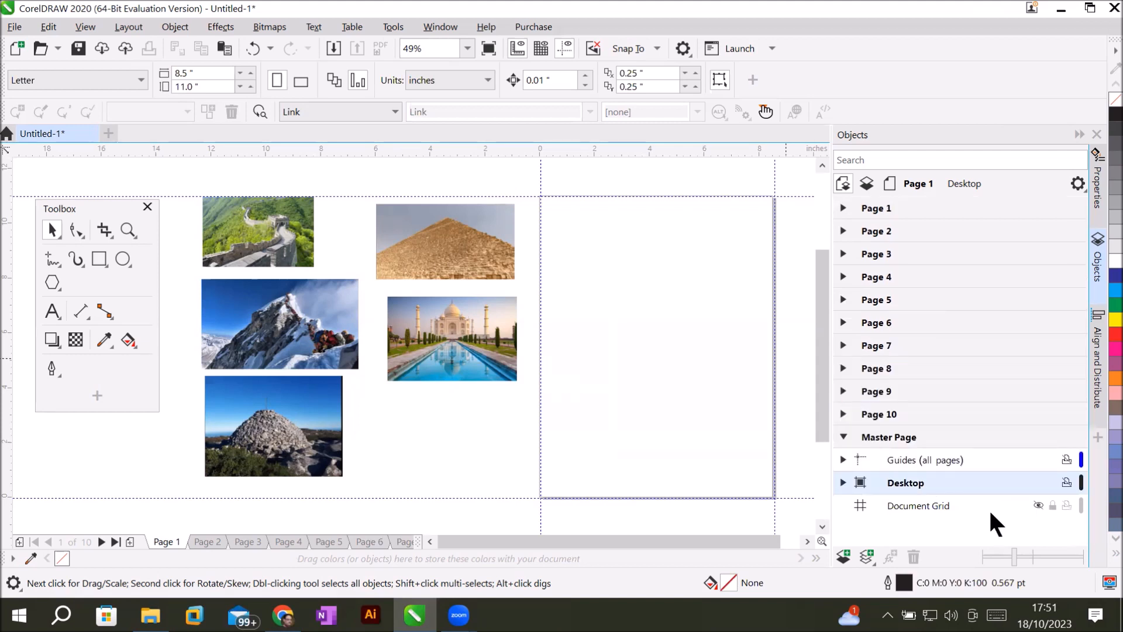
{"action": "left_click", "coordinate": [907, 502]}
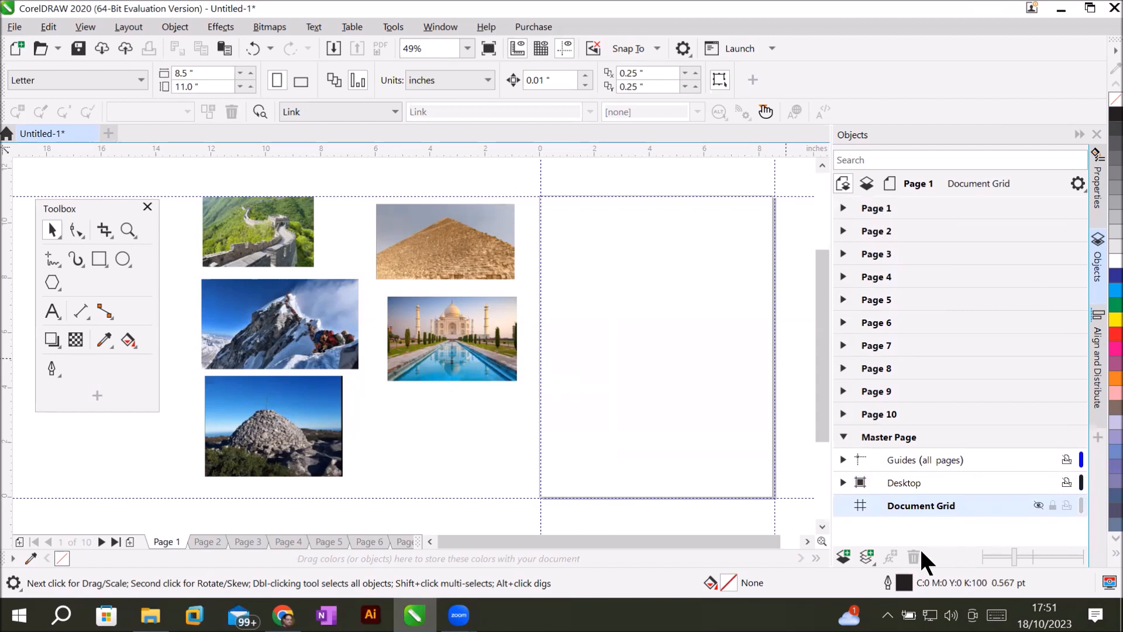
{"action": "left_click", "coordinate": [1033, 499]}
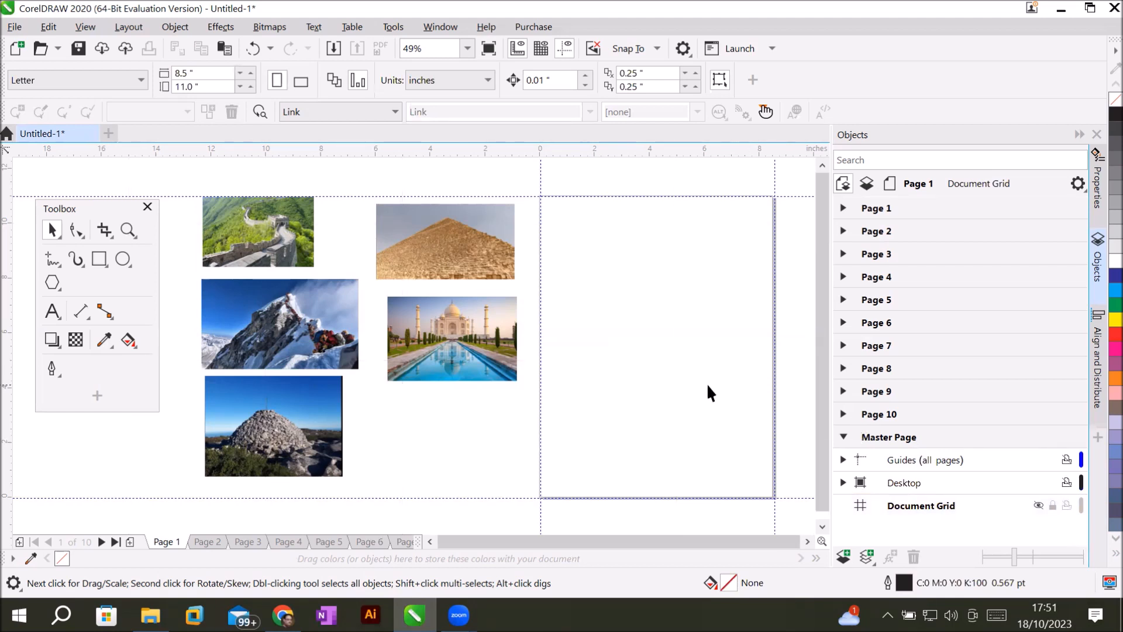
Toggle the document grid on and off several times, leave it hidden, and zoom in to 25%.
{"action": "scroll", "coordinate": [708, 387], "scroll_direction": "down", "scroll_amount": 5}
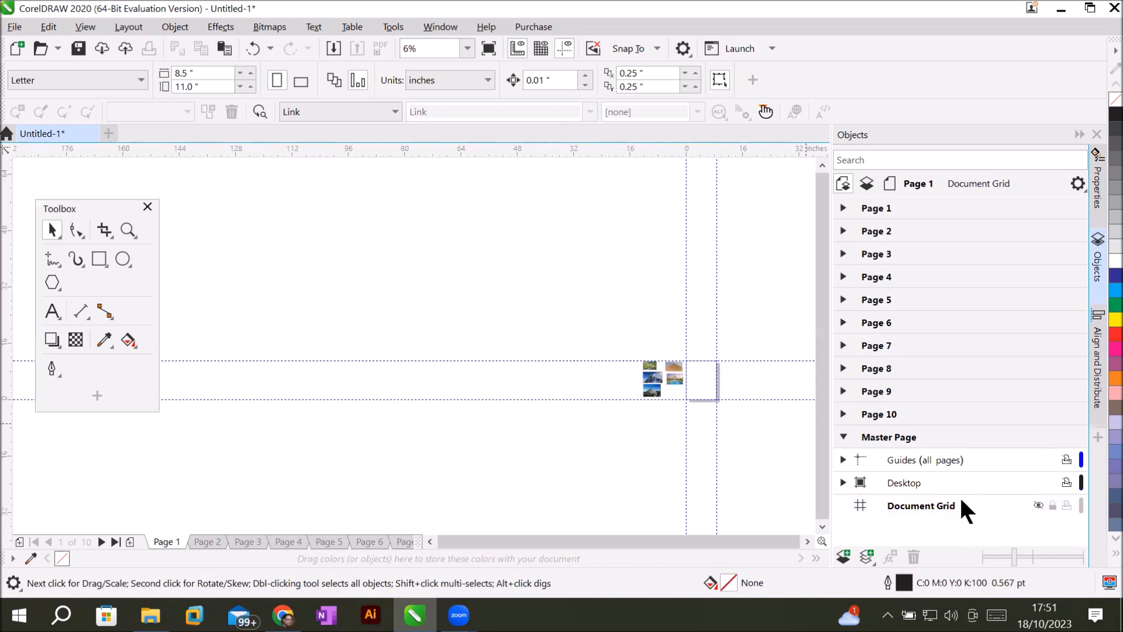
{"action": "left_click", "coordinate": [1041, 505]}
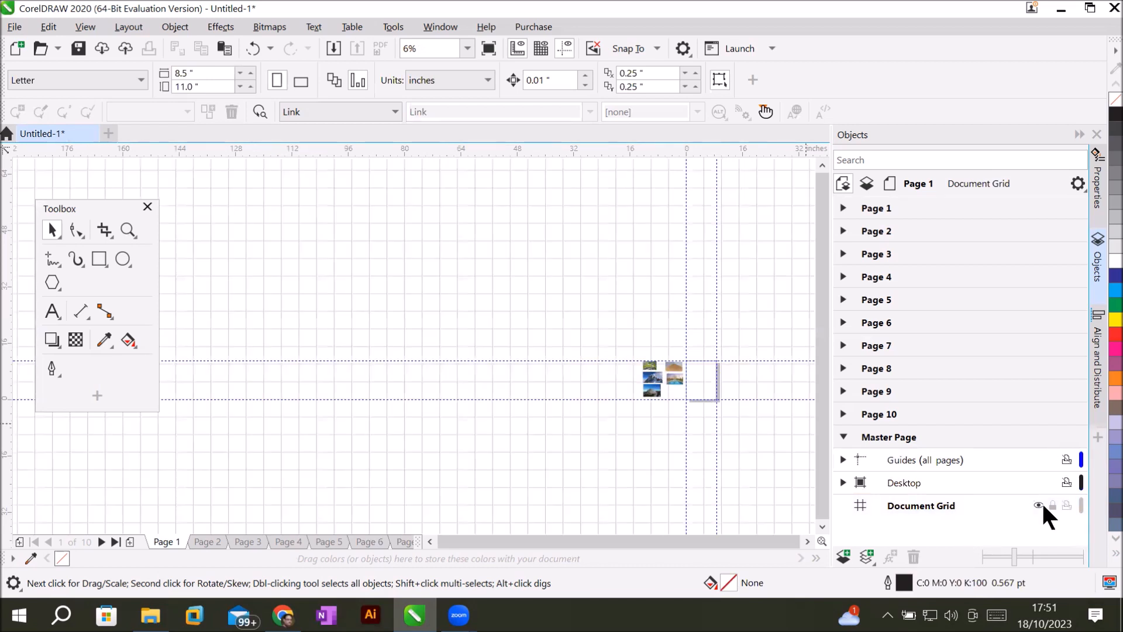
{"action": "left_click", "coordinate": [1041, 505]}
{"action": "left_click", "coordinate": [1041, 504]}
{"action": "left_click", "coordinate": [1041, 505]}
{"action": "left_click", "coordinate": [1041, 505]}
{"action": "left_click", "coordinate": [1040, 505]}
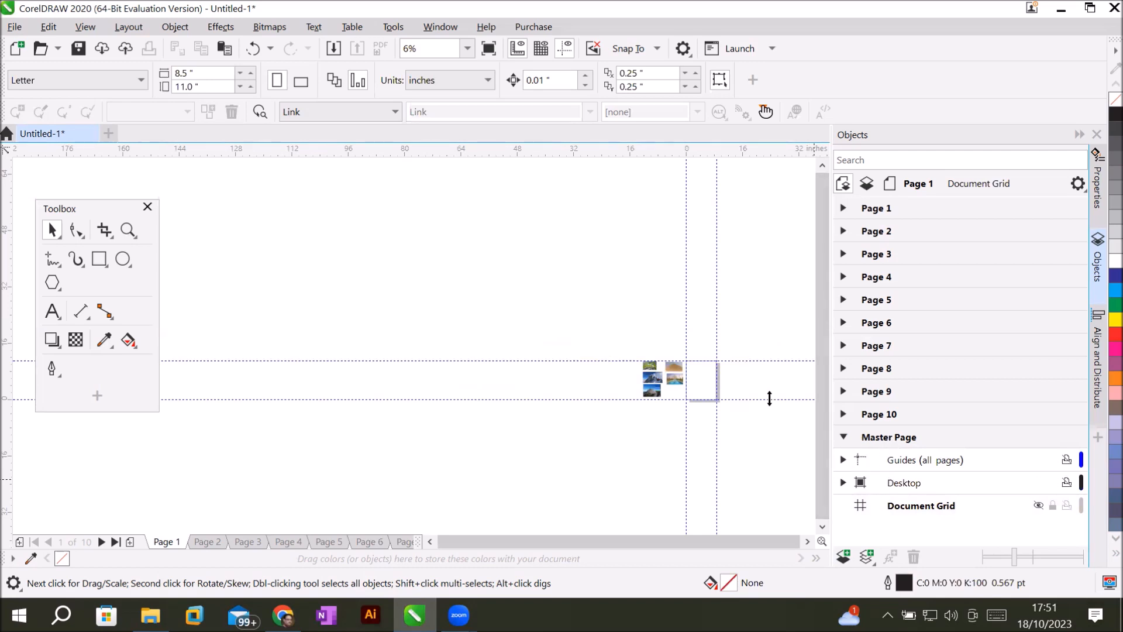
{"action": "scroll", "coordinate": [764, 388], "scroll_direction": "up", "scroll_amount": 3}
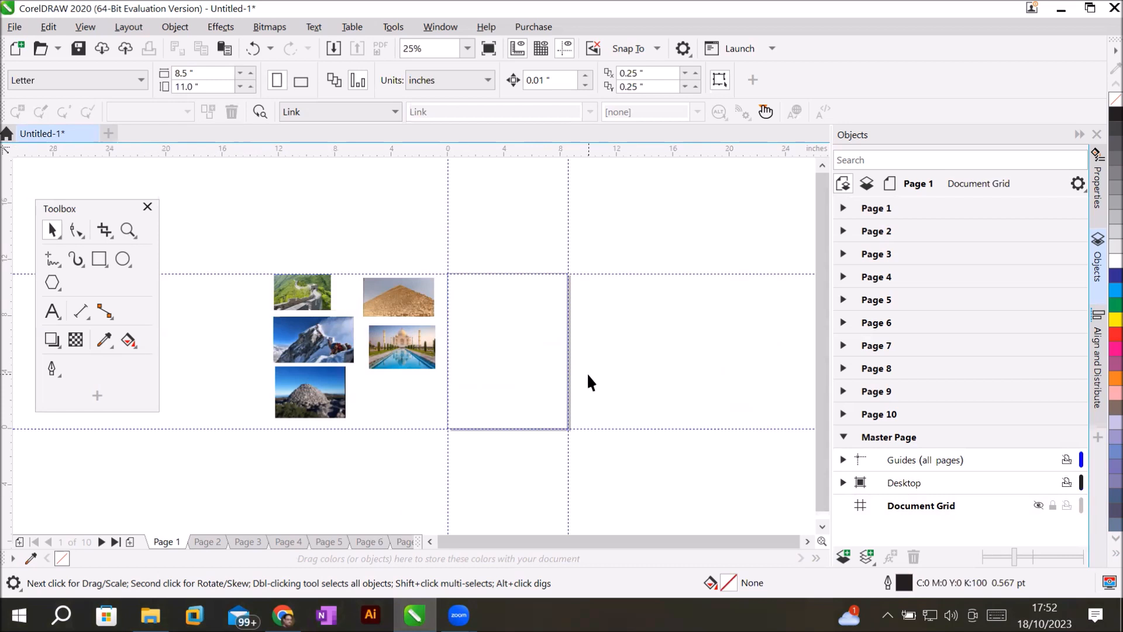
{"action": "left_click", "coordinate": [865, 208]}
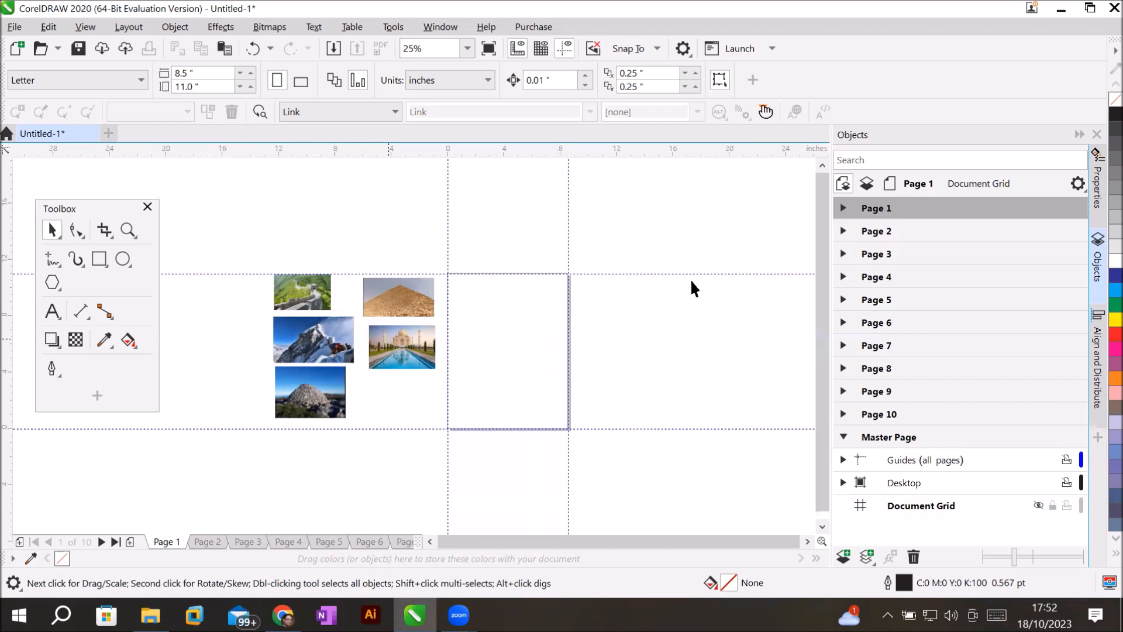
{"action": "left_click", "coordinate": [878, 233]}
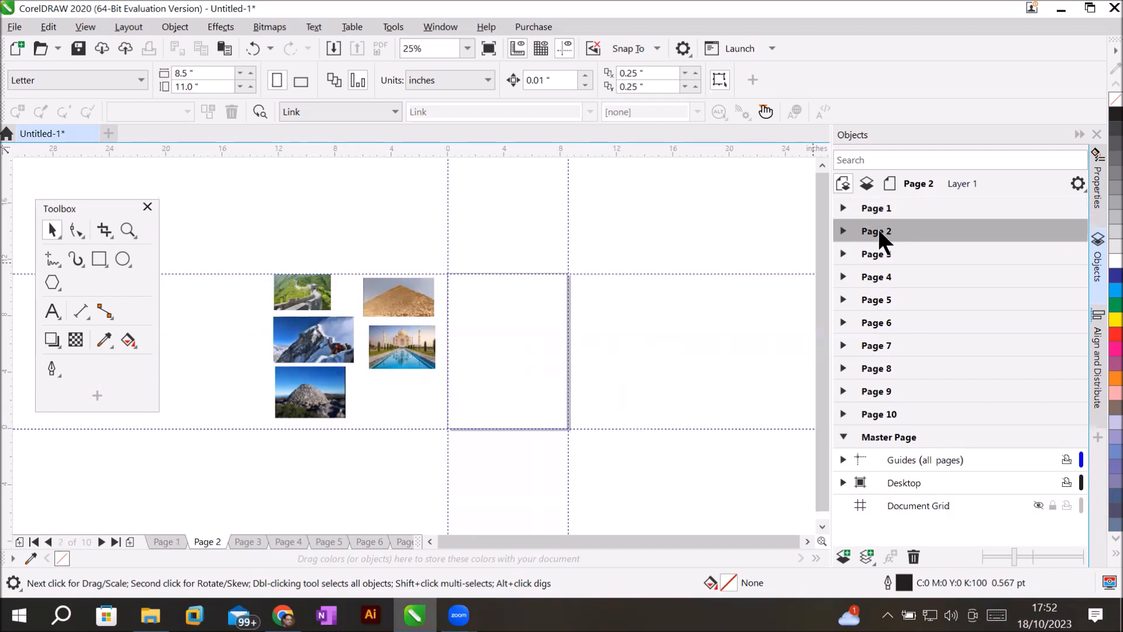
{"action": "left_click", "coordinate": [245, 542]}
{"action": "left_click", "coordinate": [277, 542]}
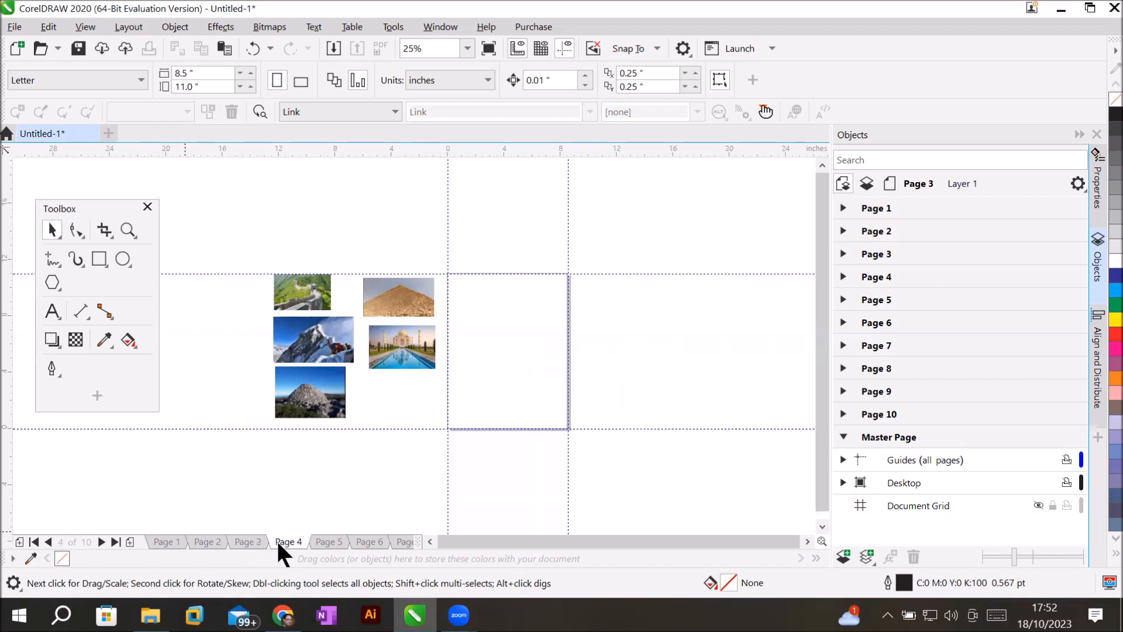
{"action": "left_click", "coordinate": [327, 543]}
{"action": "left_click", "coordinate": [358, 542]}
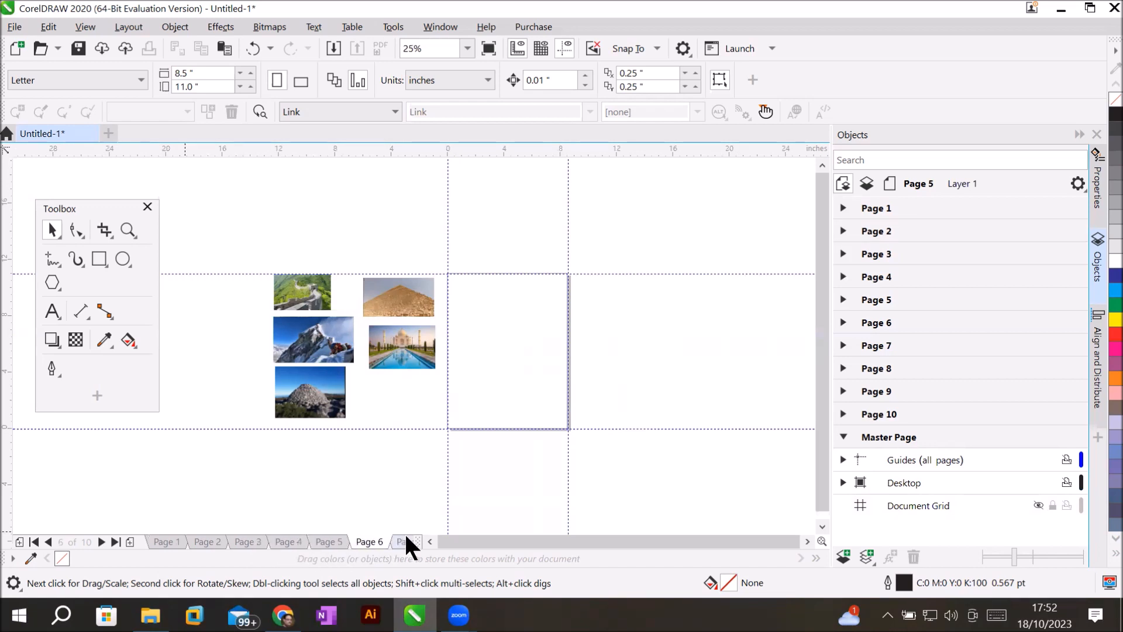
{"action": "left_click", "coordinate": [403, 540]}
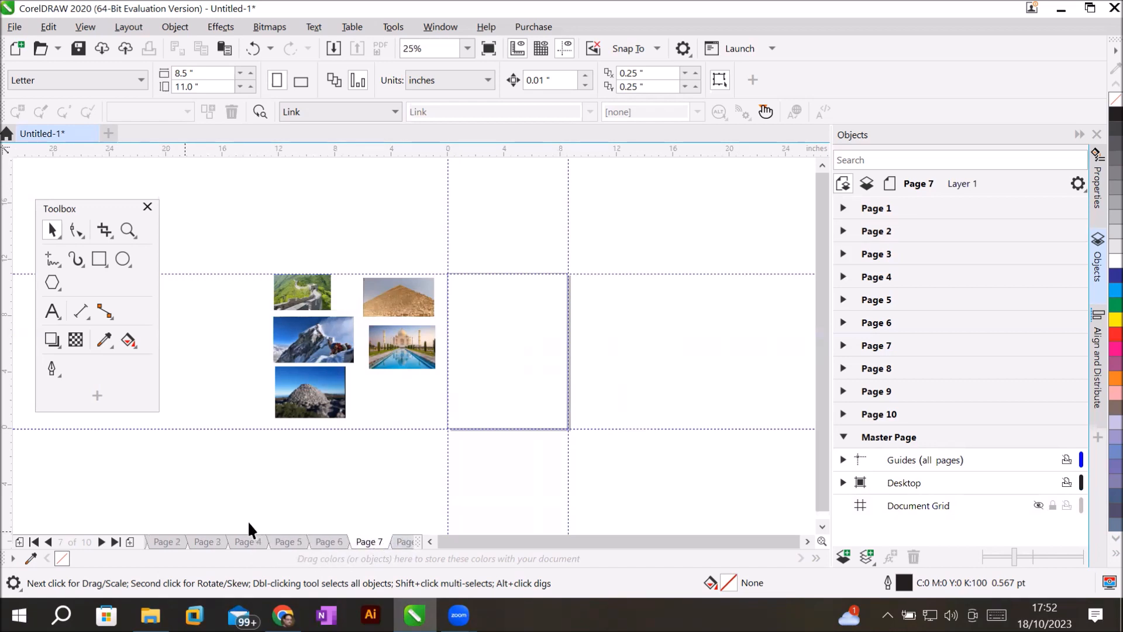
{"action": "left_click", "coordinate": [872, 365]}
{"action": "left_click", "coordinate": [872, 390]}
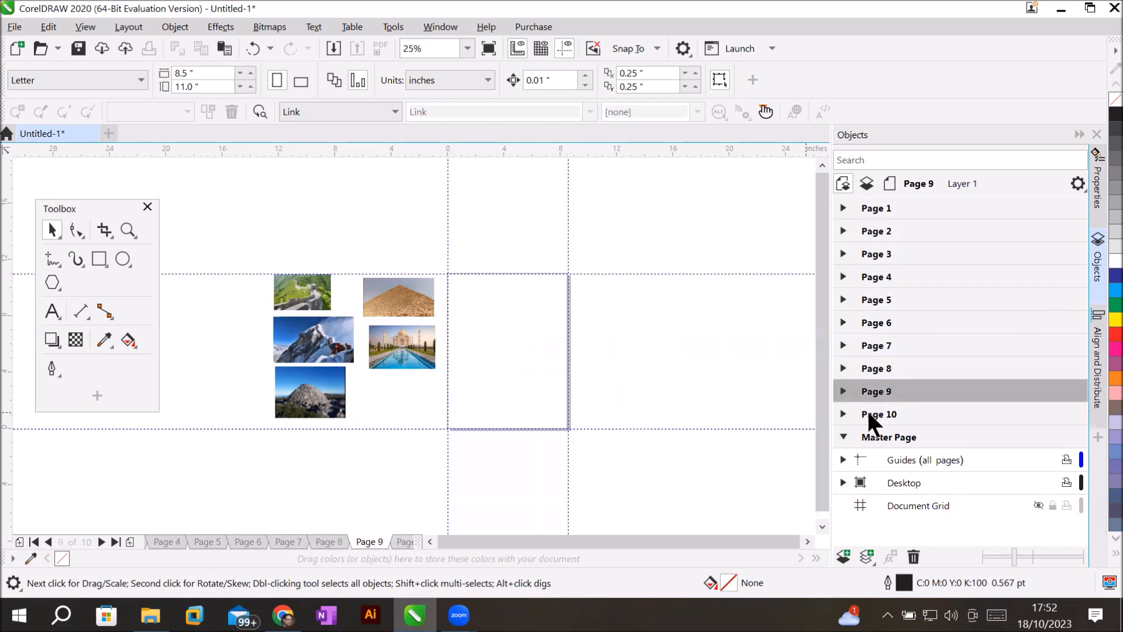
{"action": "left_click", "coordinate": [866, 408]}
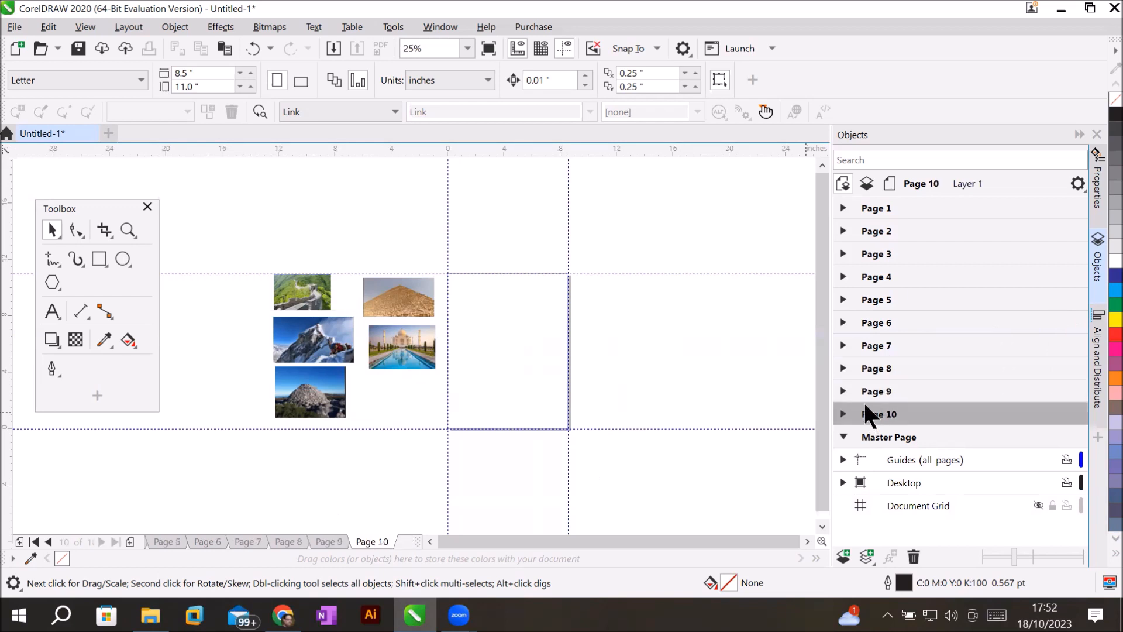
{"action": "left_click", "coordinate": [887, 212]}
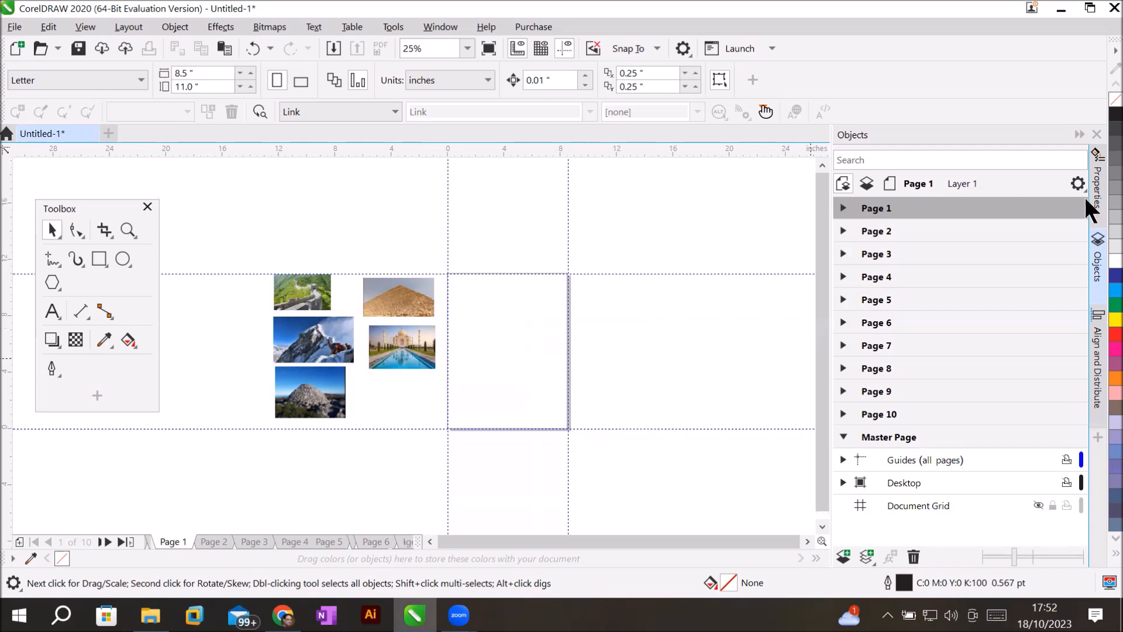
Activate the Desktop layer and check the pyramid, Mount Everest, Mountain and Taj Mahal photos in turn.
{"action": "left_click", "coordinate": [898, 483]}
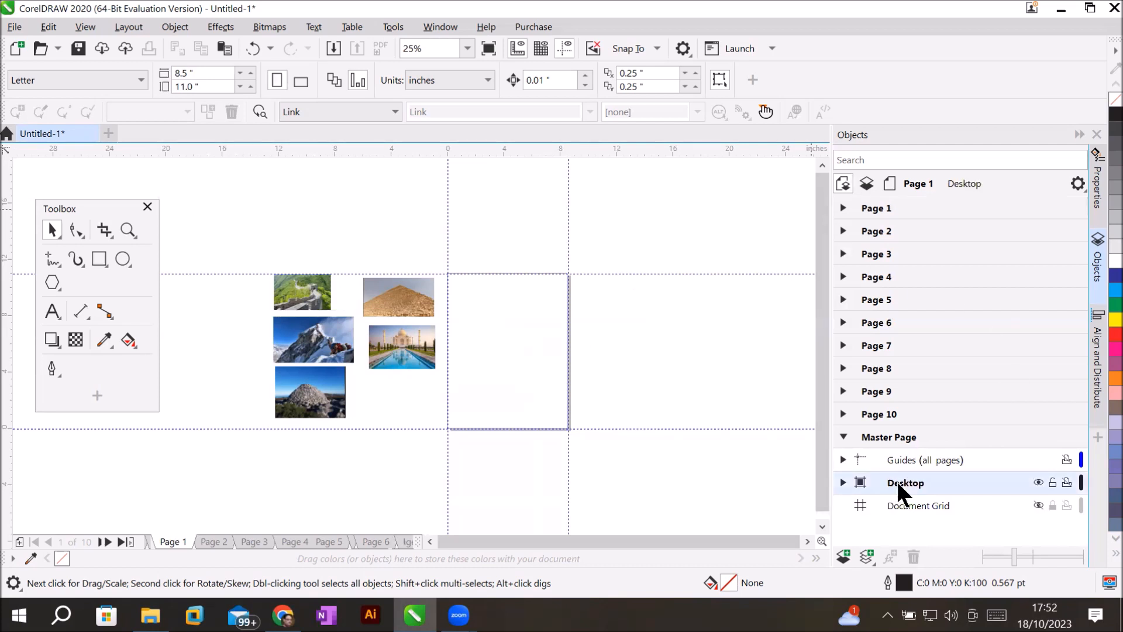
{"action": "left_click", "coordinate": [842, 483]}
{"action": "left_click_drag", "start_coordinate": [1077, 427], "coordinate": [1075, 511]}
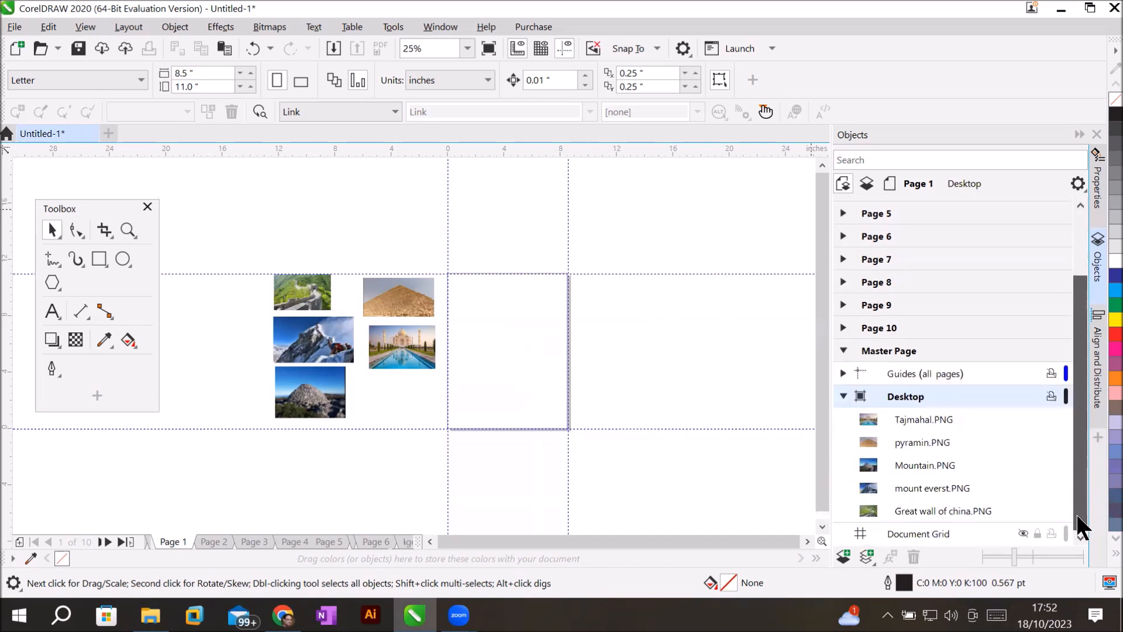
{"action": "left_click", "coordinate": [875, 440]}
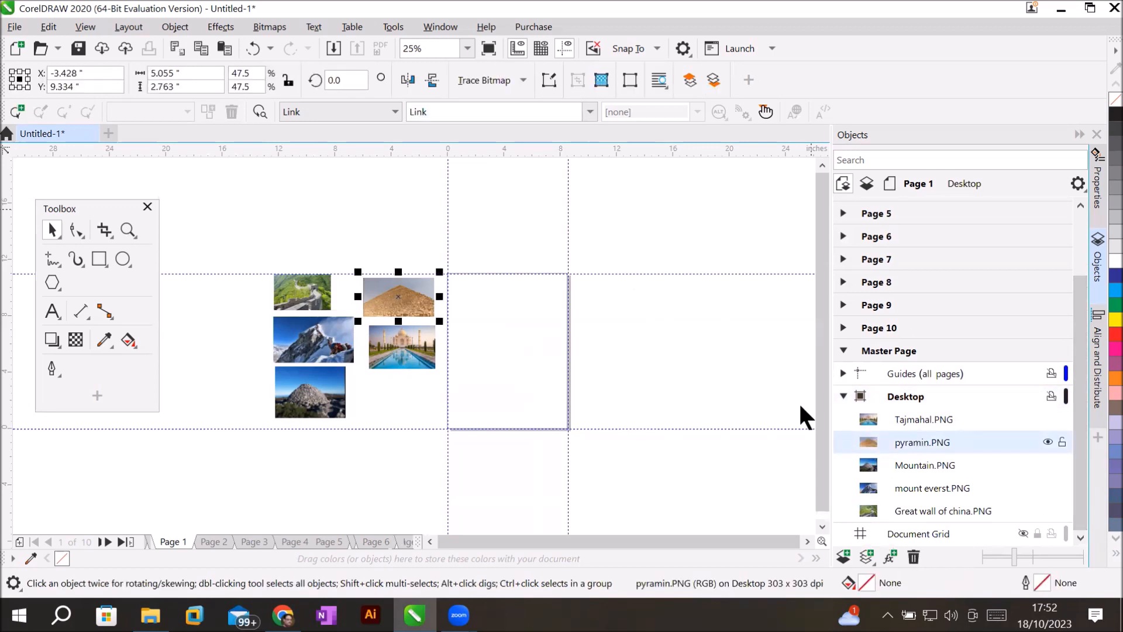
{"action": "left_click", "coordinate": [914, 494]}
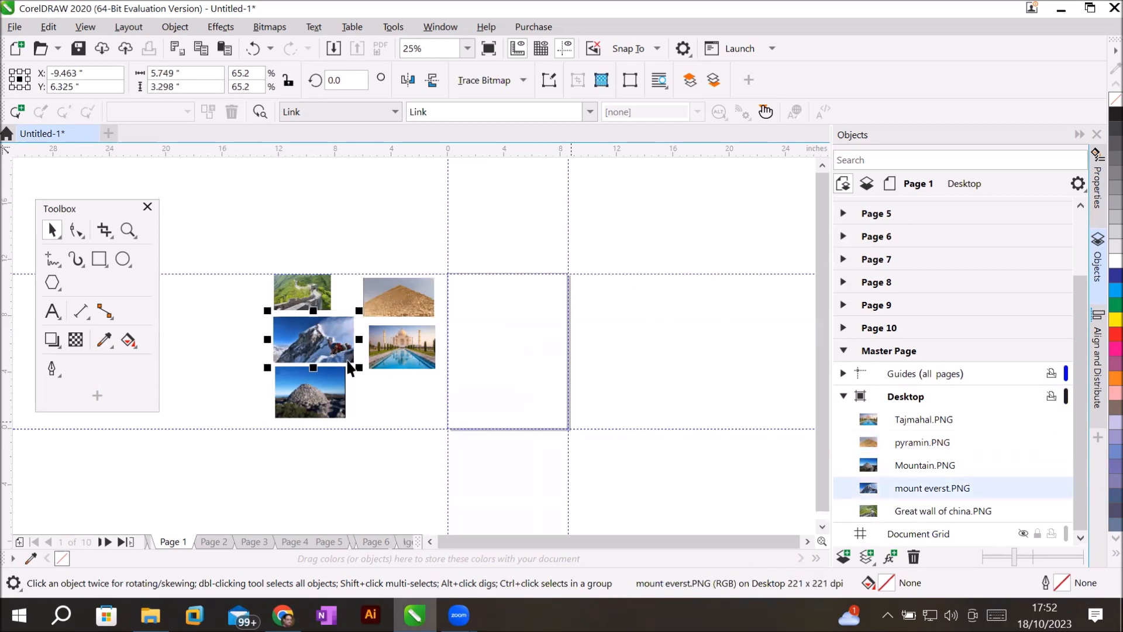
{"action": "left_click", "coordinate": [916, 463]}
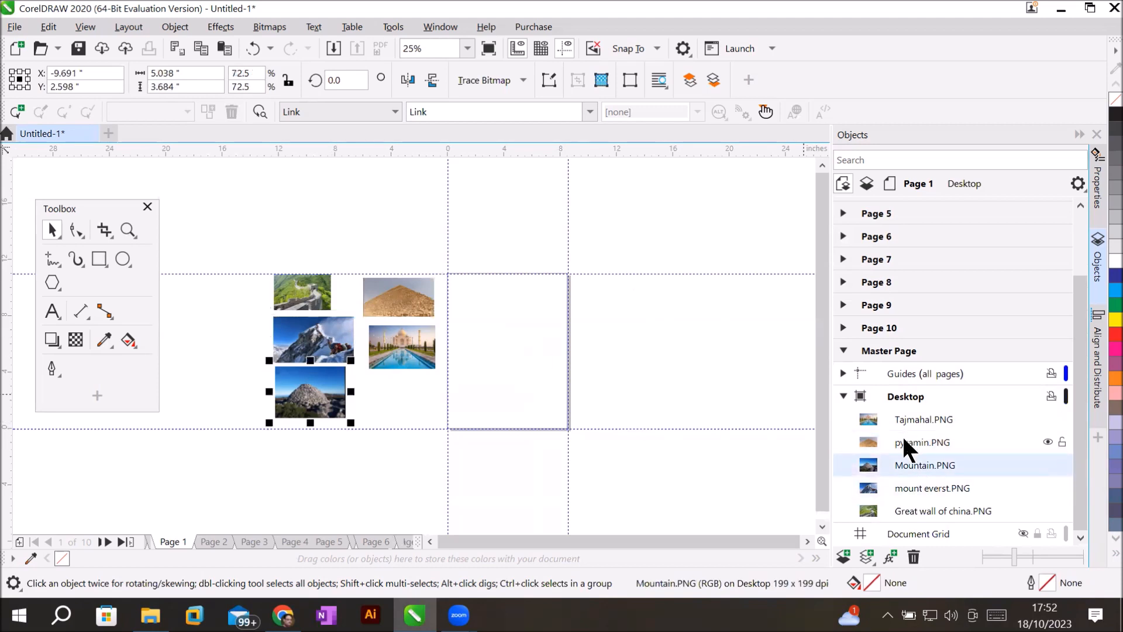
{"action": "left_click", "coordinate": [904, 438]}
{"action": "left_click", "coordinate": [915, 423]}
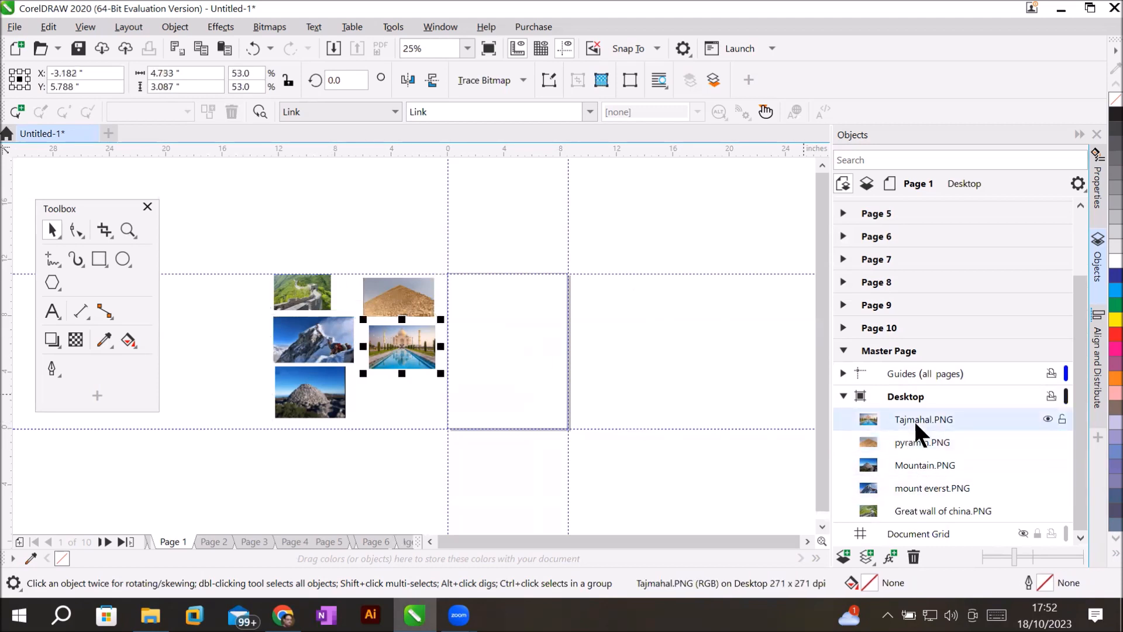
{"action": "left_click", "coordinate": [841, 395]}
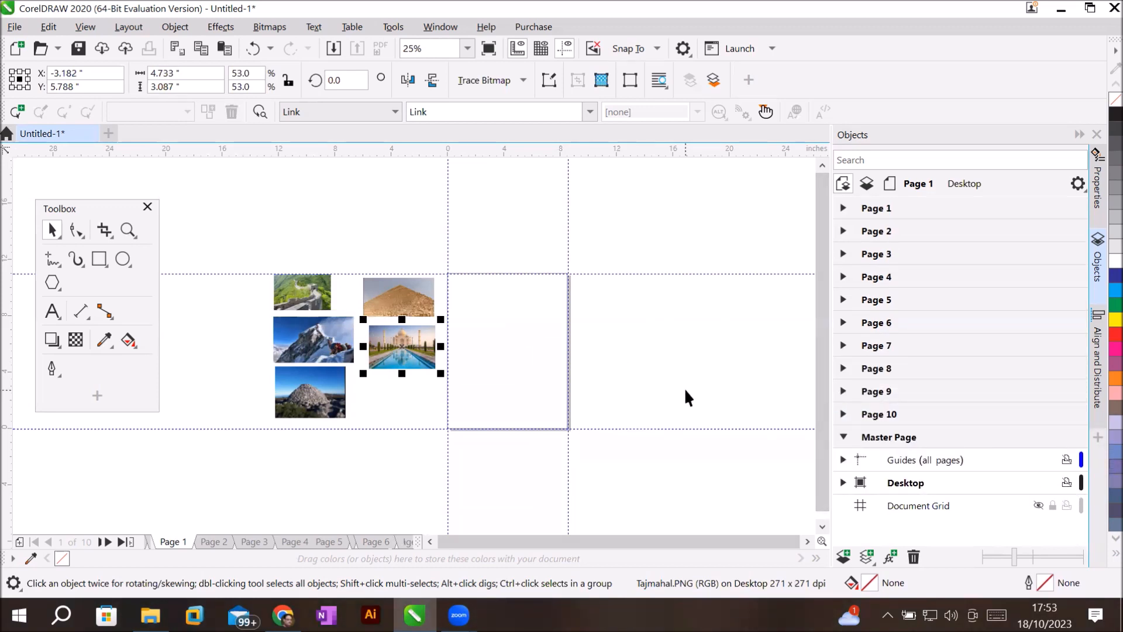
{"action": "scroll", "coordinate": [683, 387], "scroll_direction": "up", "scroll_amount": 2}
{"action": "scroll", "coordinate": [620, 349], "scroll_direction": "down", "scroll_amount": 2}
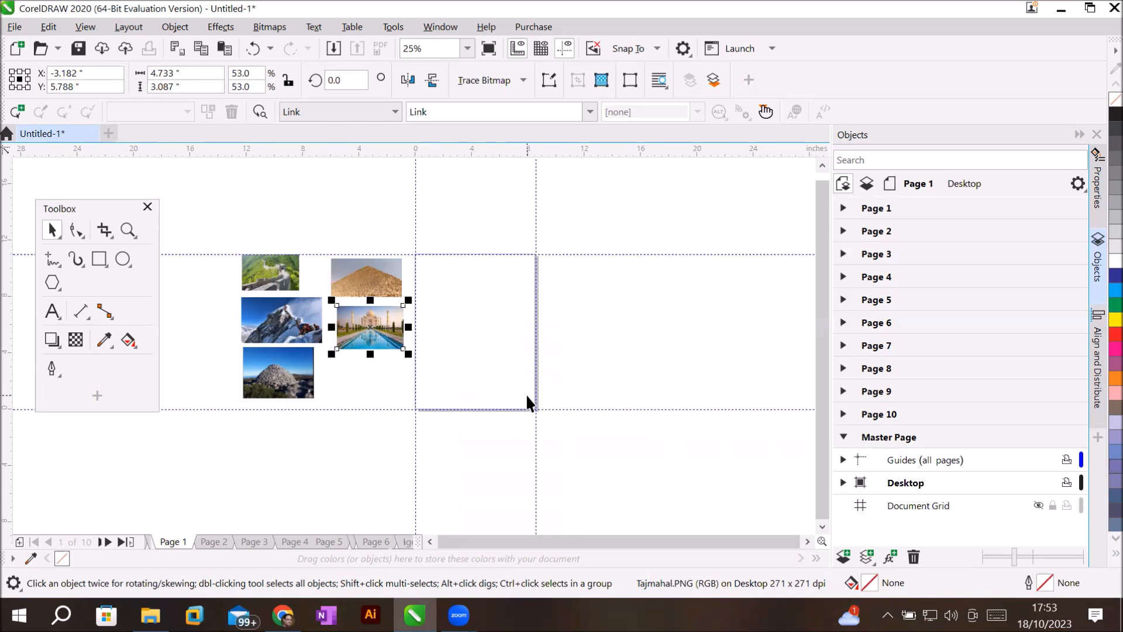
{"action": "scroll", "coordinate": [525, 394], "scroll_direction": "up", "scroll_amount": 1}
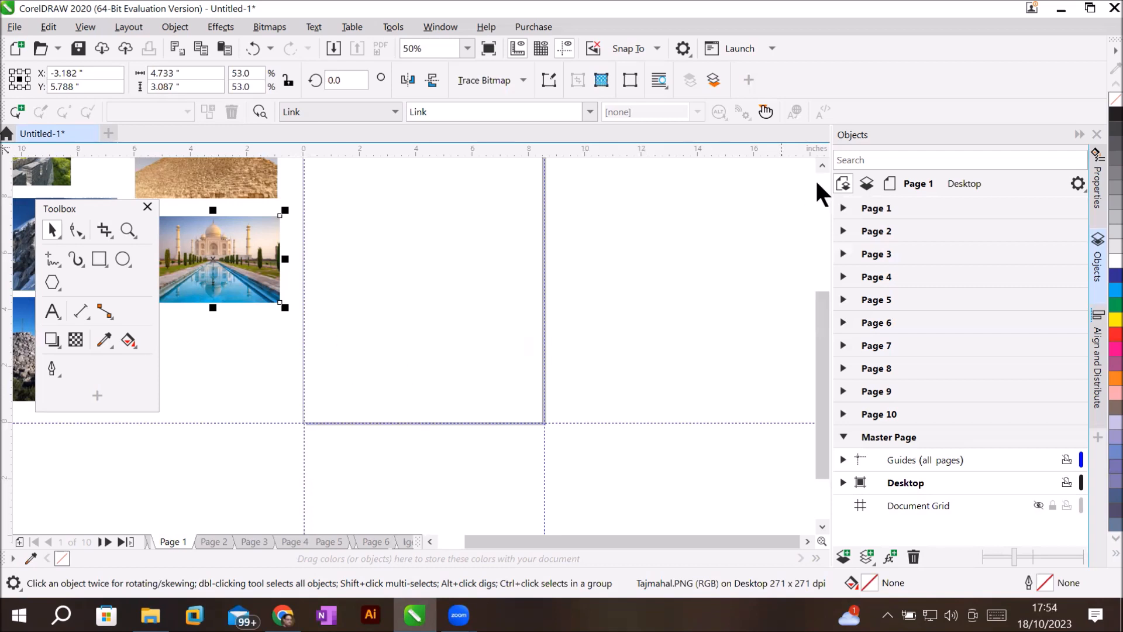
Activate Page 1's Layer 1, collapse Page 1, and select the Master Page.
{"action": "left_click", "coordinate": [843, 208]}
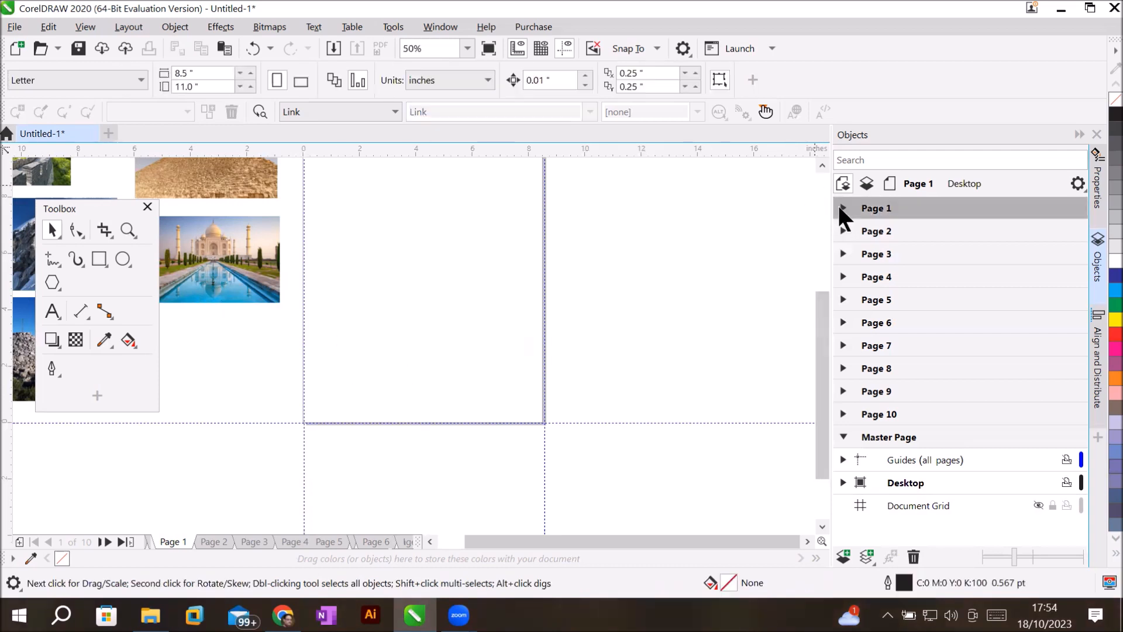
{"action": "left_click", "coordinate": [902, 253]}
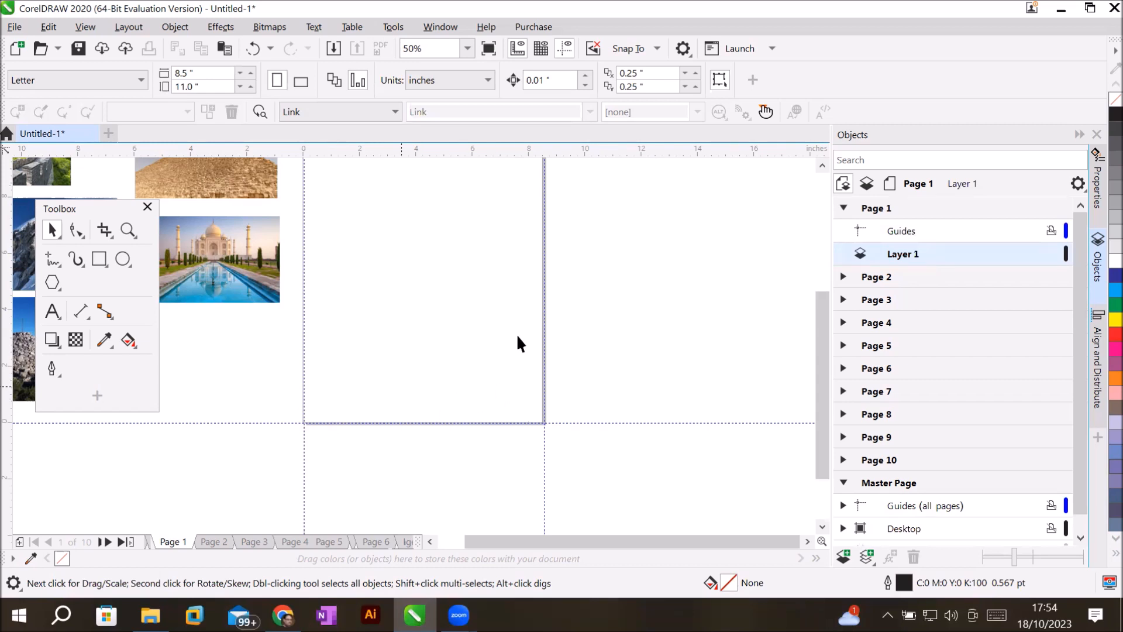
{"action": "left_click", "coordinate": [843, 207]}
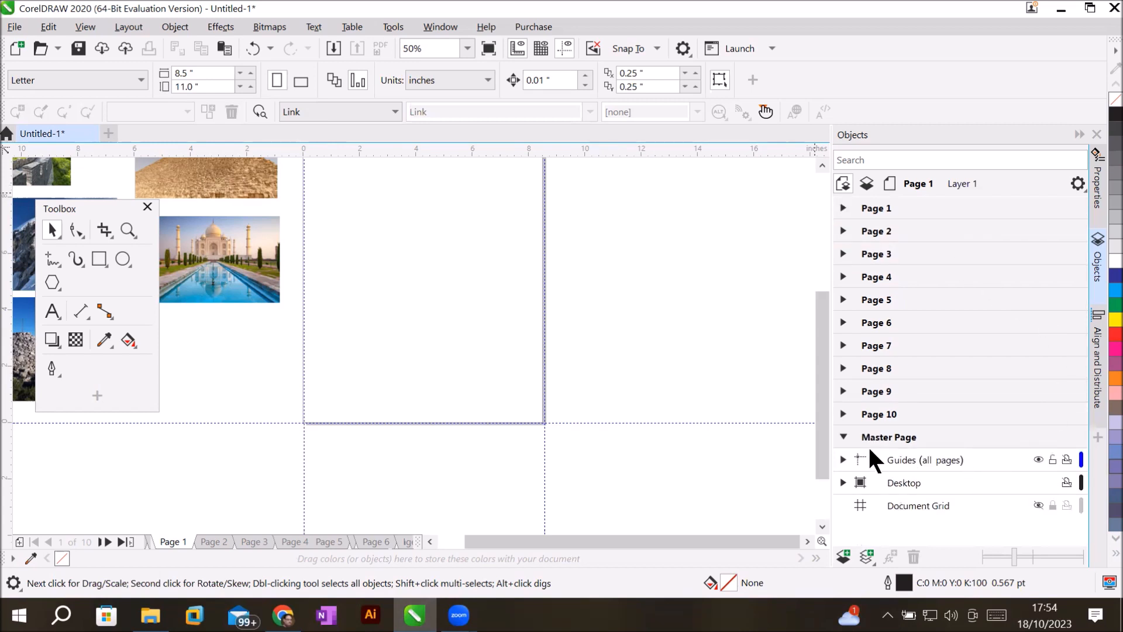
{"action": "left_click", "coordinate": [877, 433]}
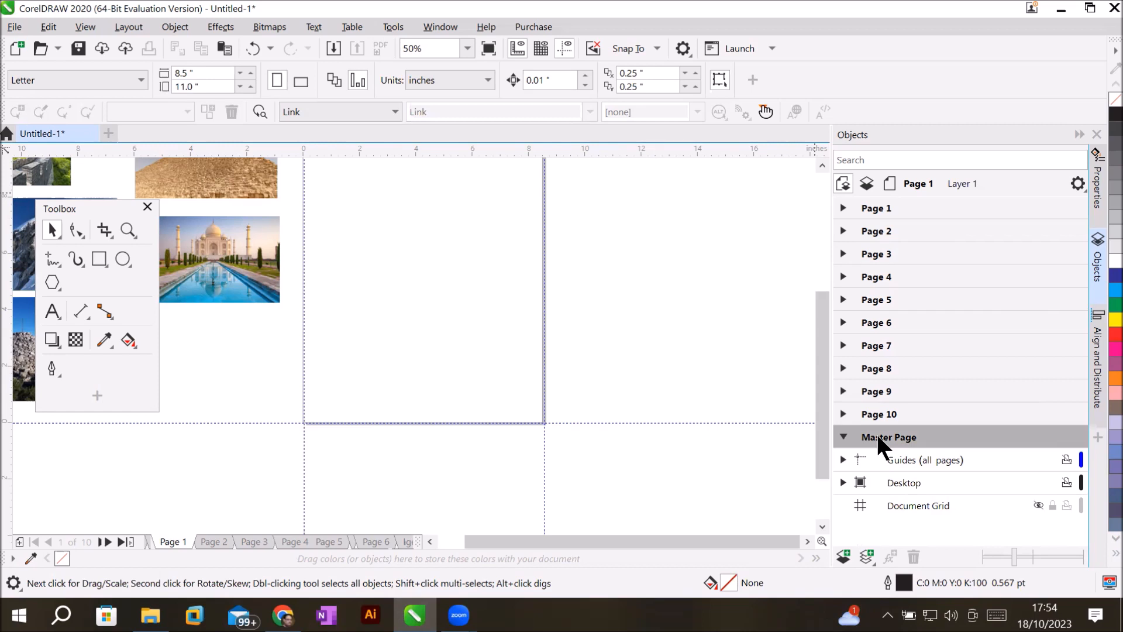
Add a new master layer and select the resulting Layer 1 (all pages).
{"action": "left_click", "coordinate": [867, 552]}
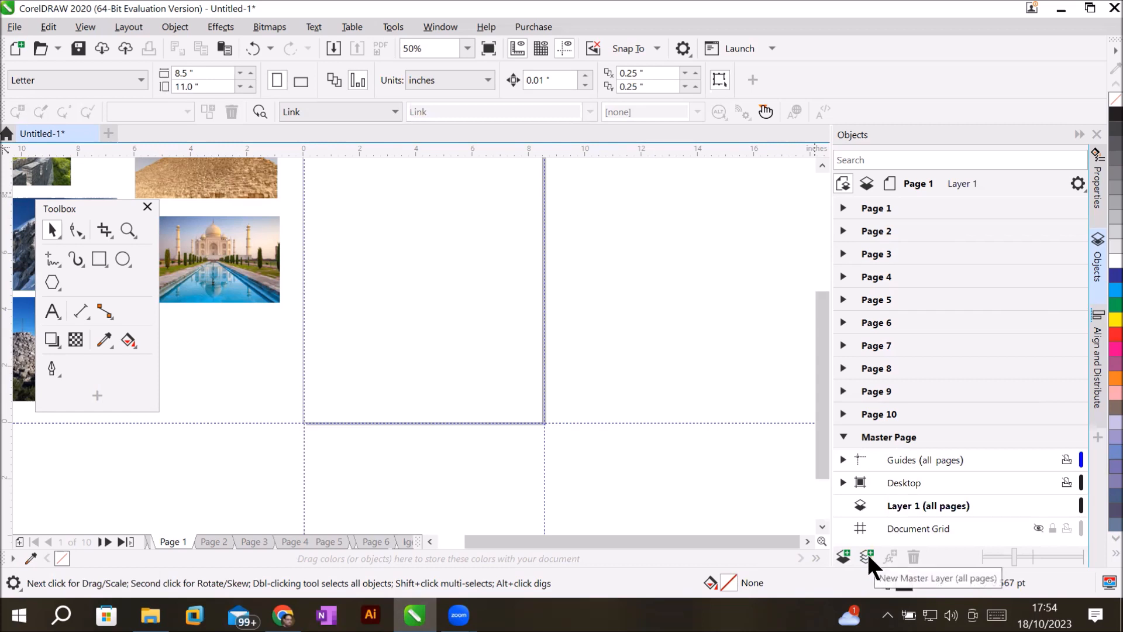
{"action": "left_click", "coordinate": [915, 503]}
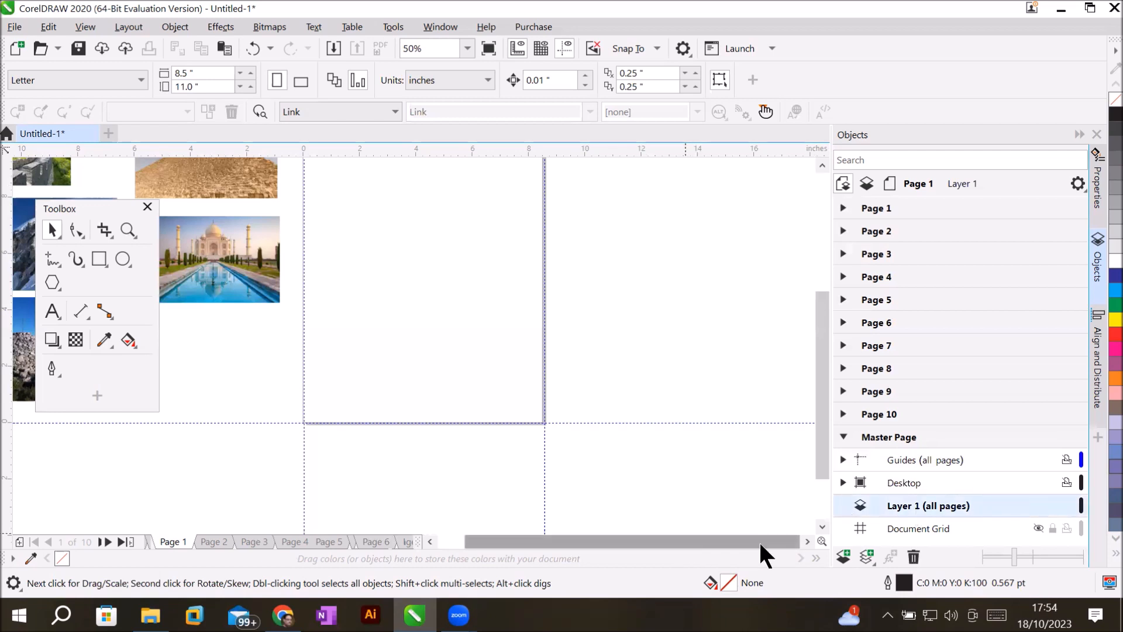
Add three master layers, then delete the extra Layers 4 and 3, keeping Layer 2 (all pages).
{"action": "left_click", "coordinate": [865, 556]}
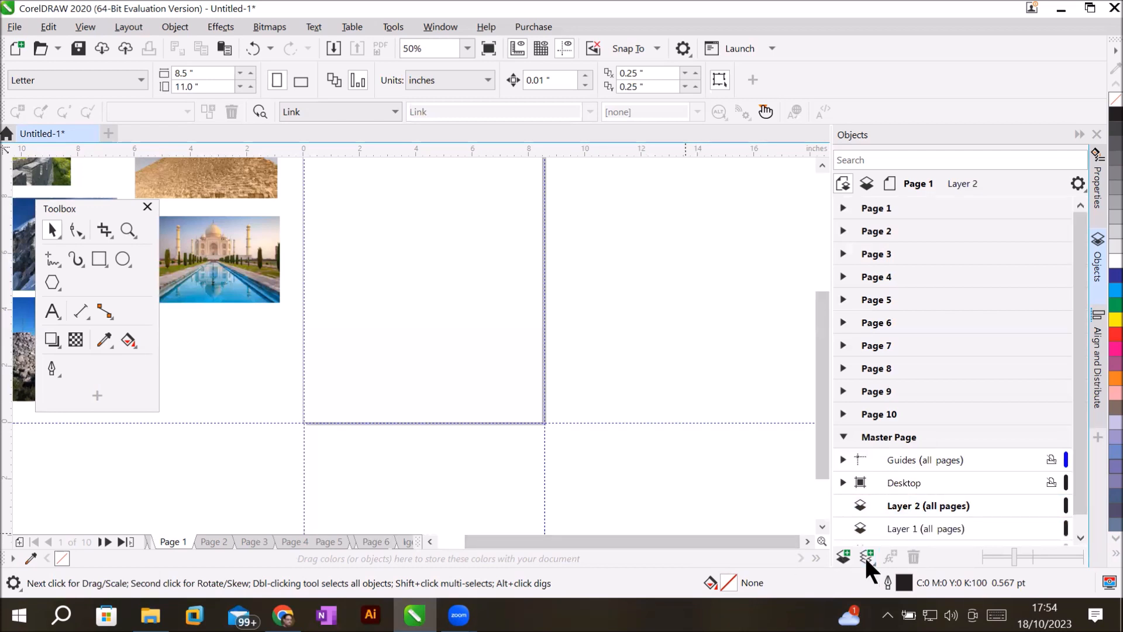
{"action": "left_click", "coordinate": [864, 555]}
{"action": "left_click", "coordinate": [865, 556]}
{"action": "left_click", "coordinate": [885, 438]}
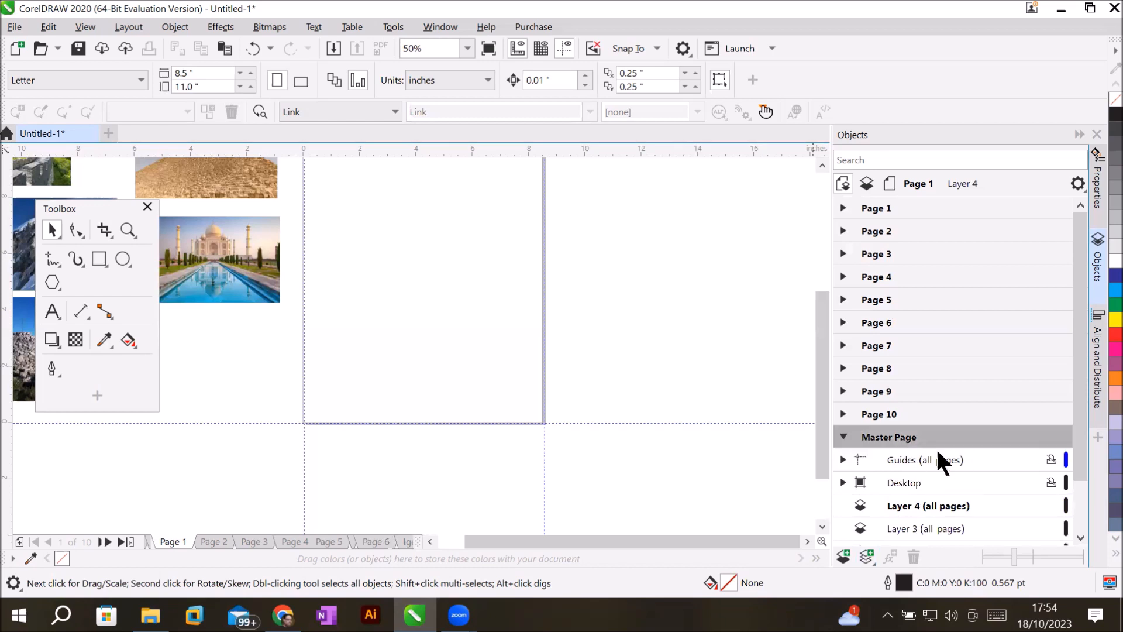
{"action": "left_click_drag", "start_coordinate": [1081, 457], "coordinate": [1082, 506]}
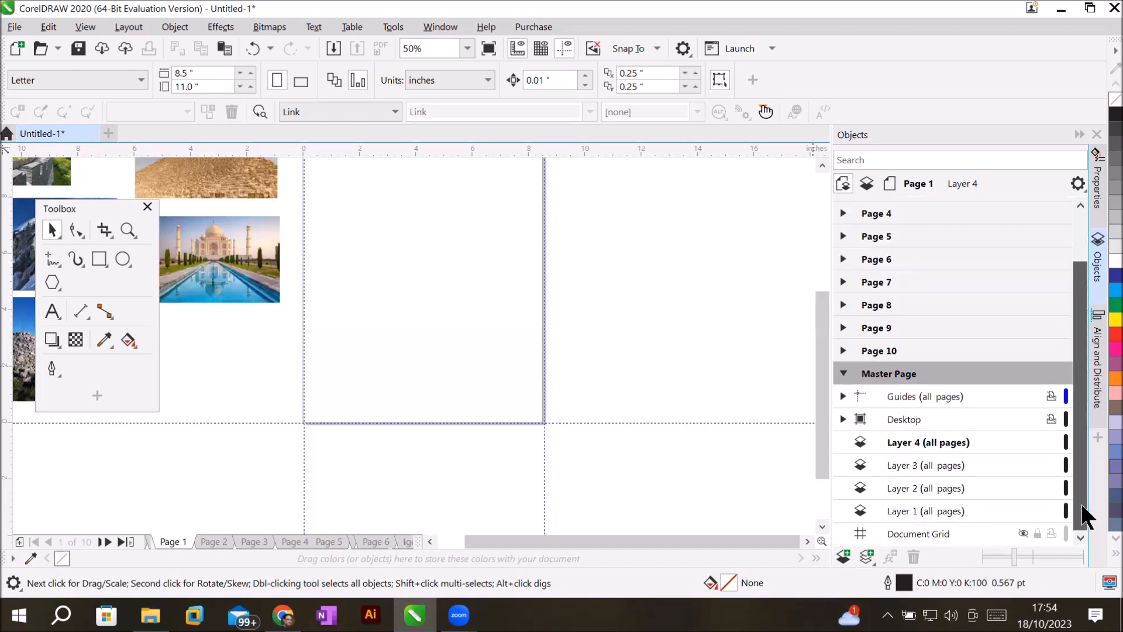
{"action": "left_click", "coordinate": [908, 440]}
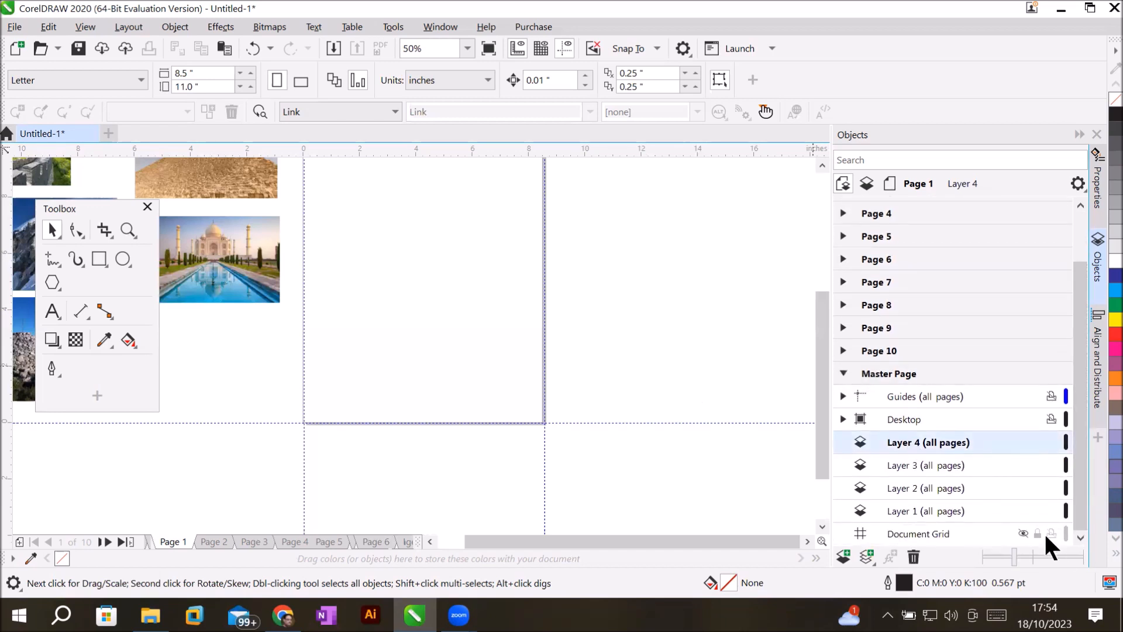
{"action": "left_click", "coordinate": [912, 554]}
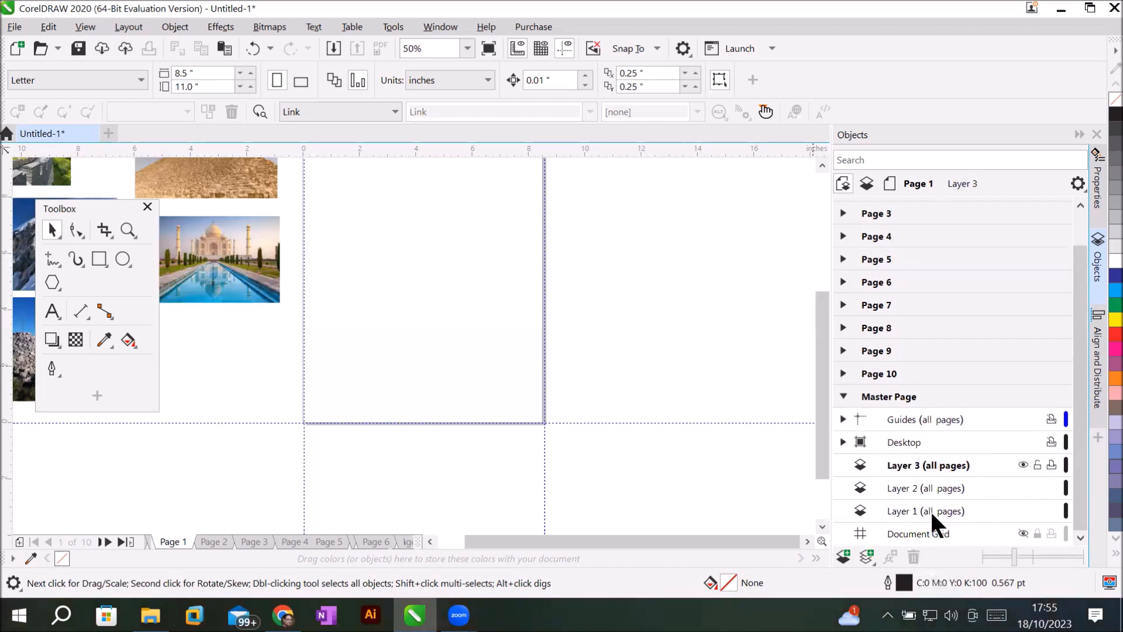
{"action": "left_click", "coordinate": [913, 556]}
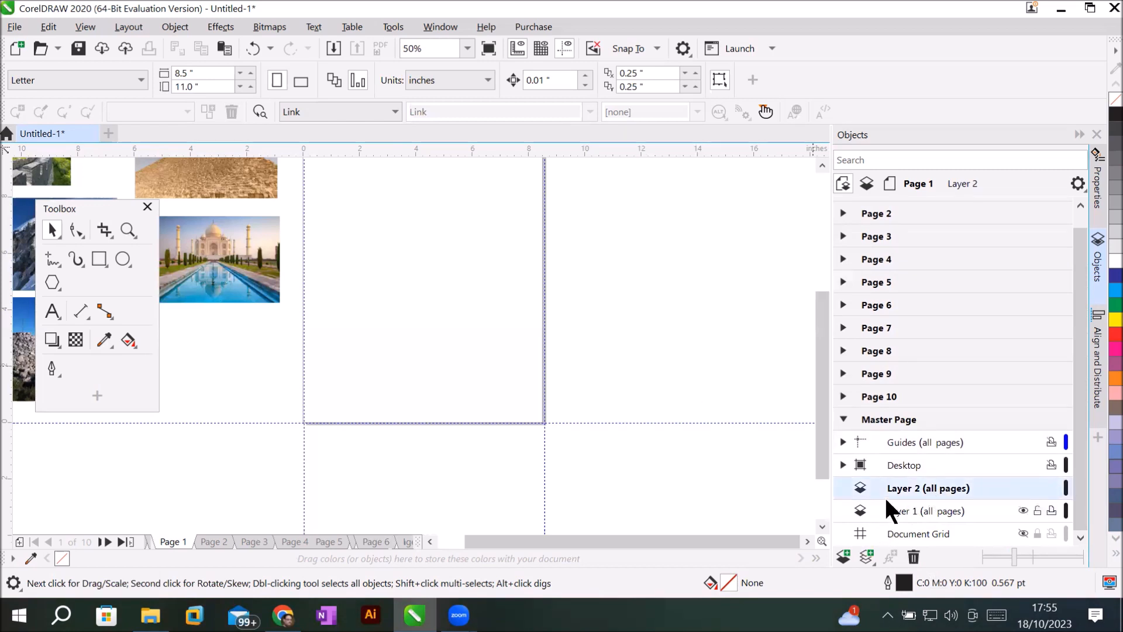
Rename master Layer 2 to 'Layer Header'.
{"action": "double_click", "coordinate": [913, 483]}
{"action": "left_click", "coordinate": [914, 483]}
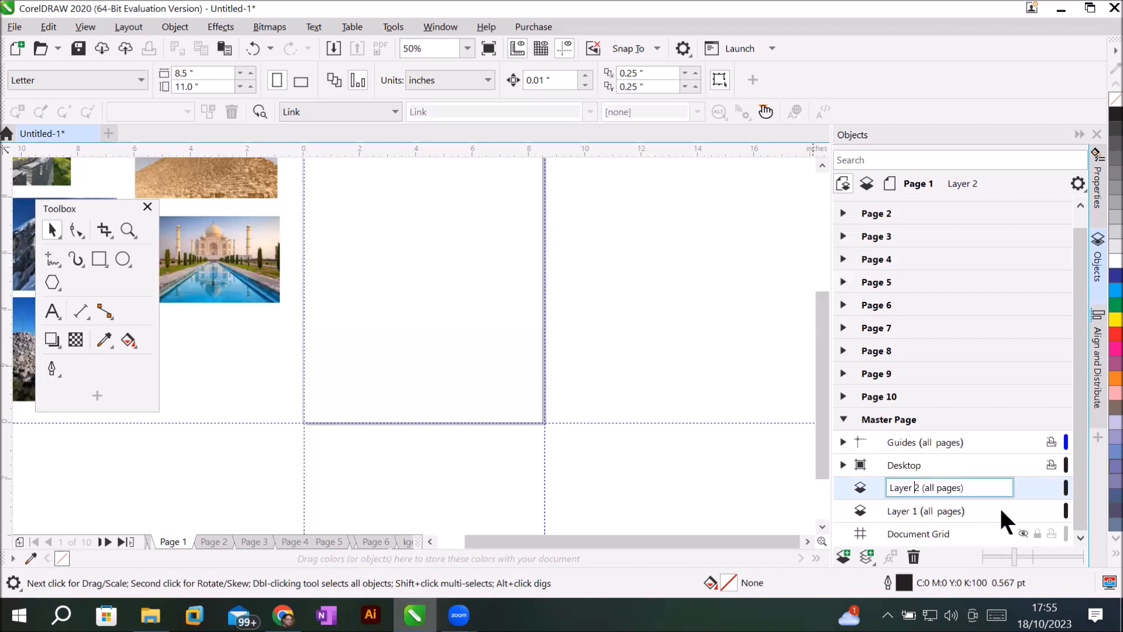
{"action": "type", "text": "Header"}
{"action": "key", "text": "Delete"}
{"action": "key", "text": "Return"}
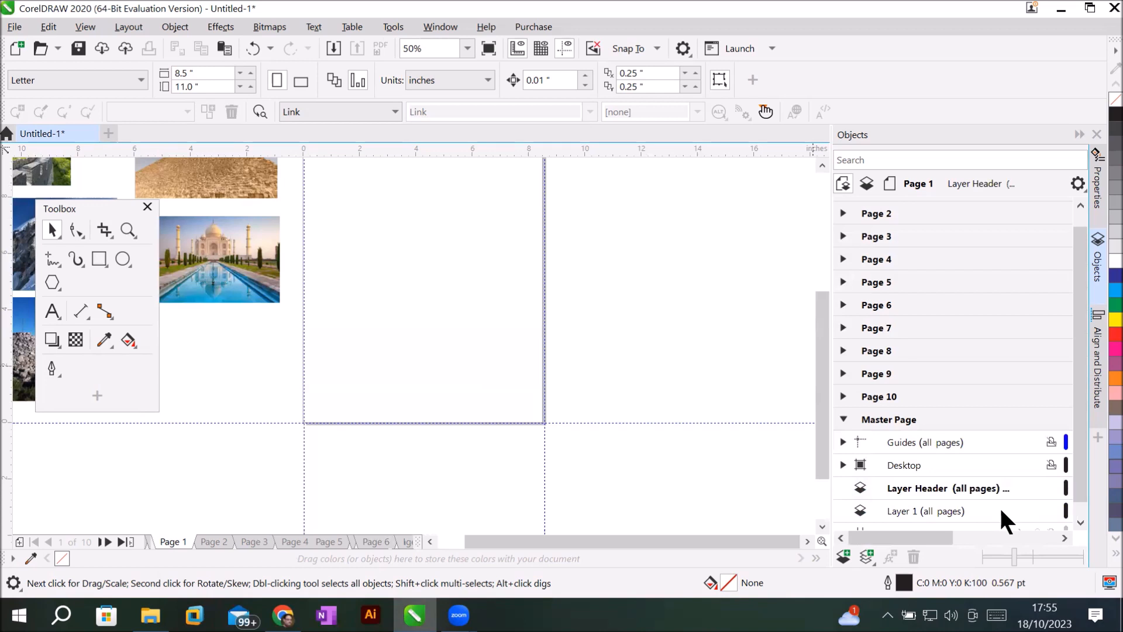
Rename master Layer 1 to 'Layer Footer' and make it the active layer.
{"action": "left_click", "coordinate": [893, 507]}
{"action": "left_click", "coordinate": [894, 507]}
{"action": "key", "text": "Right"}
{"action": "key", "text": "BackSpace"}
{"action": "type", "text": "F"}
{"action": "type", "text": "ootye"}
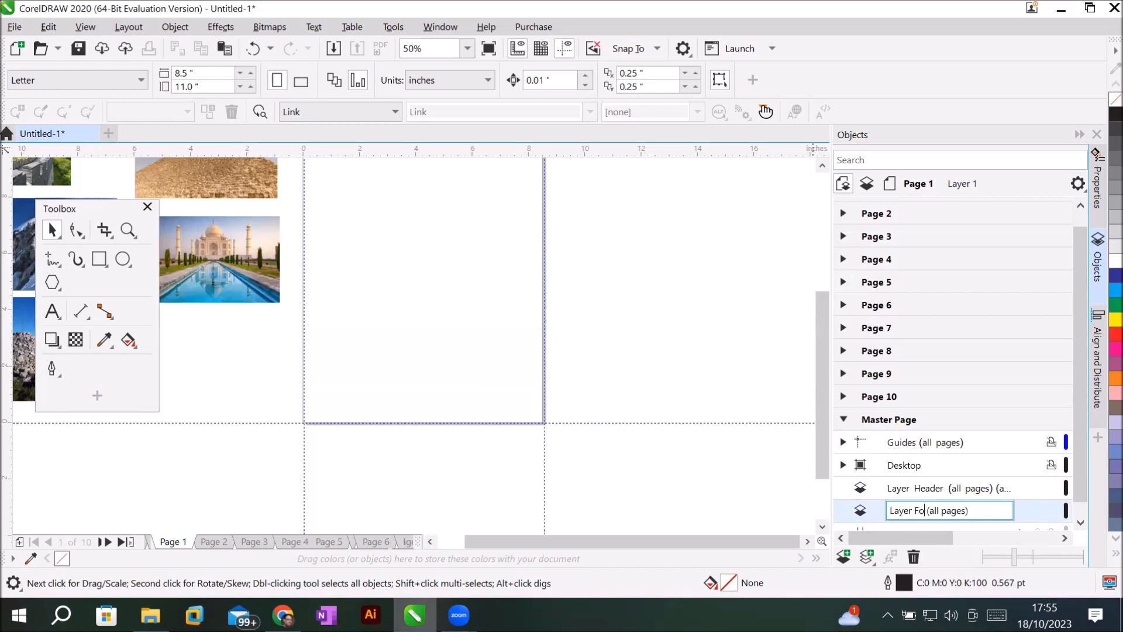
{"action": "key", "text": "BackSpace"}
{"action": "key", "text": "BackSpace"}
{"action": "type", "text": "er"}
{"action": "key", "text": "Return"}
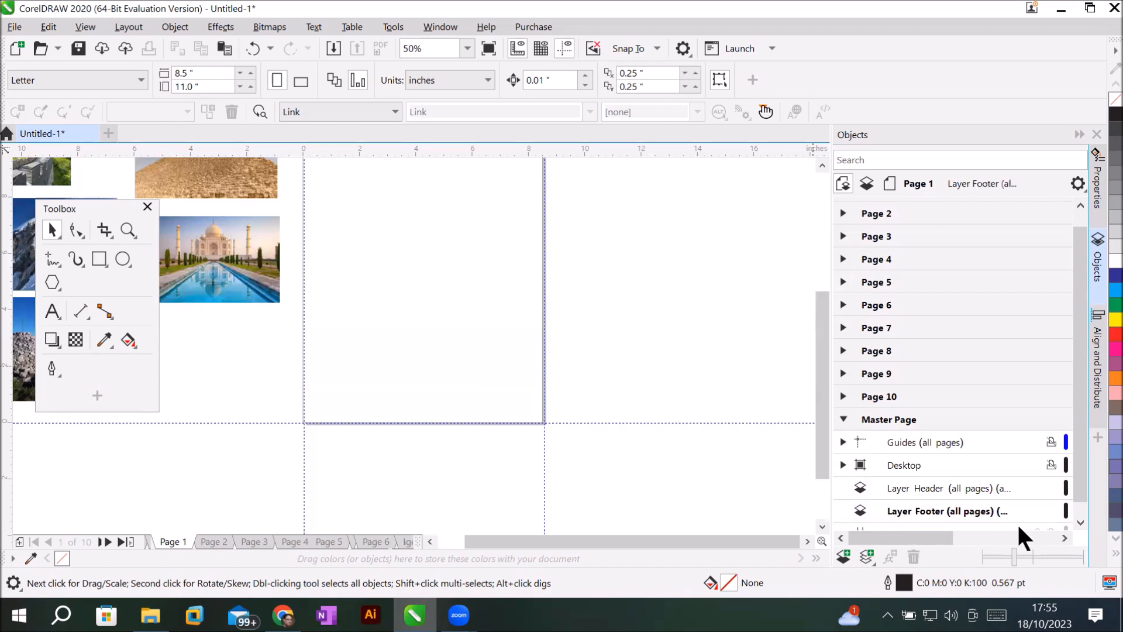
{"action": "left_click", "coordinate": [911, 490]}
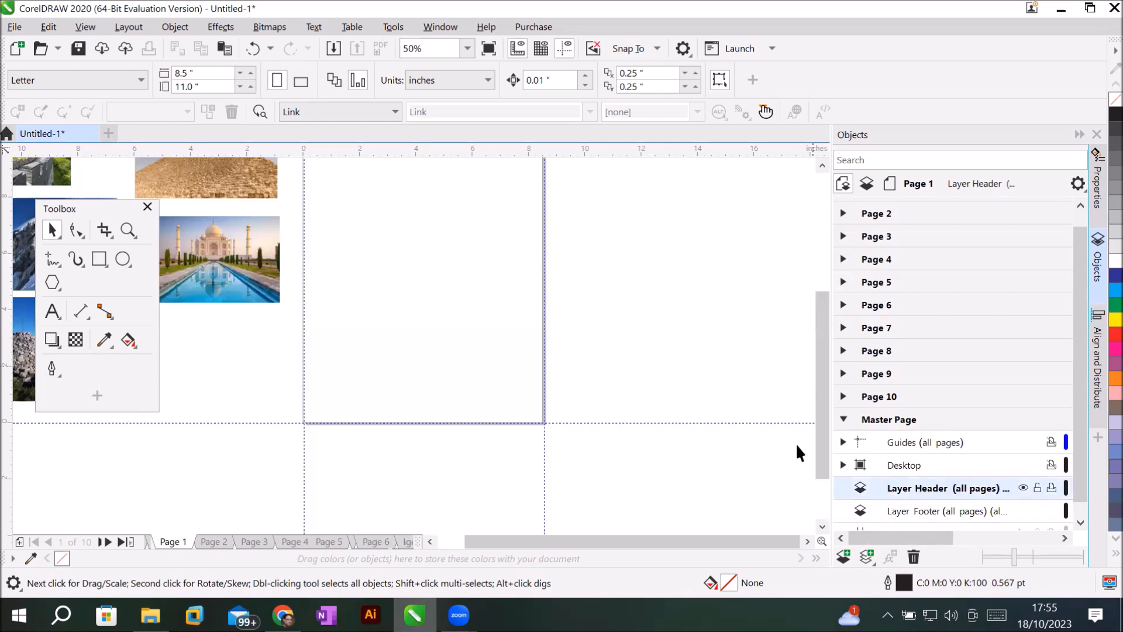
{"action": "left_click", "coordinate": [908, 506]}
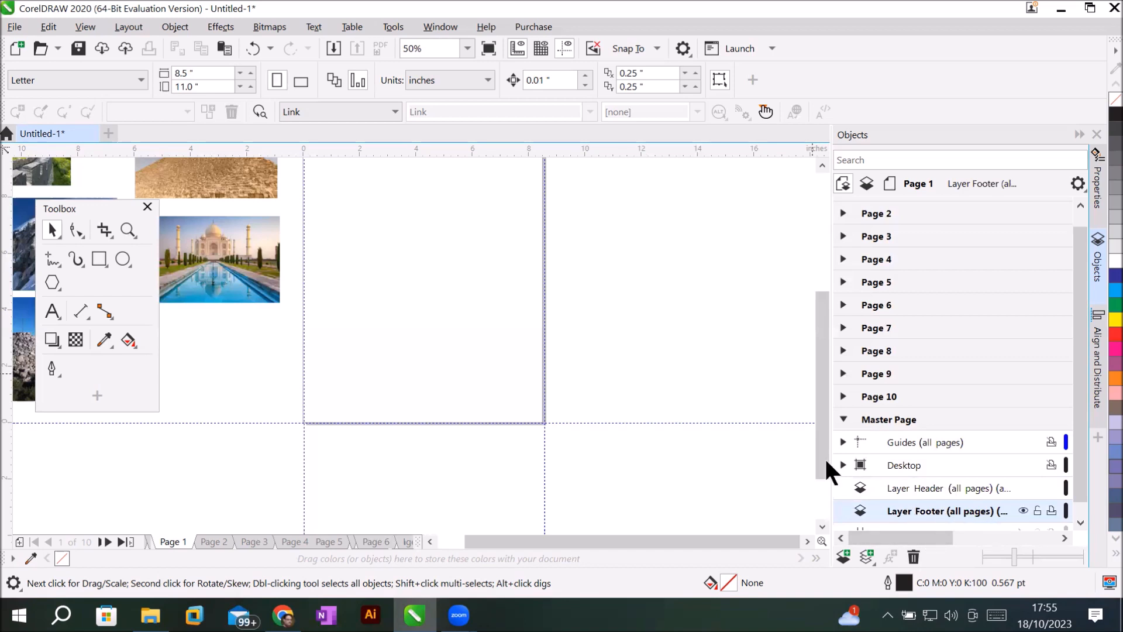
Draw a cyan 8.521 × 1.417 in rectangle along the page bottom on Layer Footer.
{"action": "left_click", "coordinate": [98, 259]}
{"action": "left_click_drag", "start_coordinate": [302, 385], "coordinate": [542, 425]}
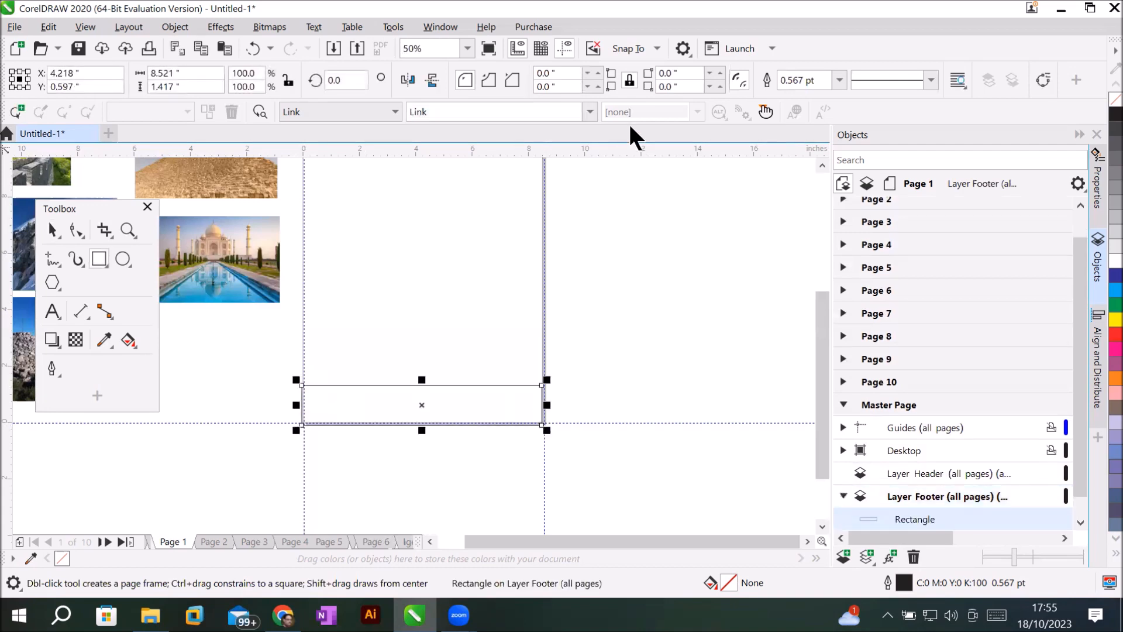
{"action": "left_click", "coordinate": [1112, 291]}
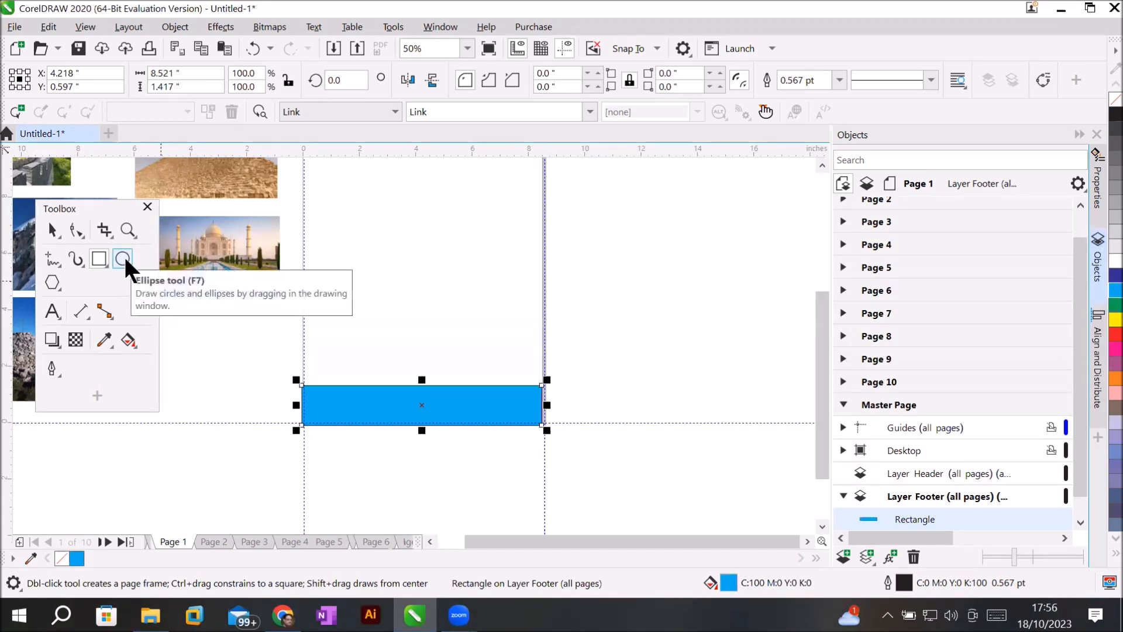
{"action": "left_click", "coordinate": [1080, 521]}
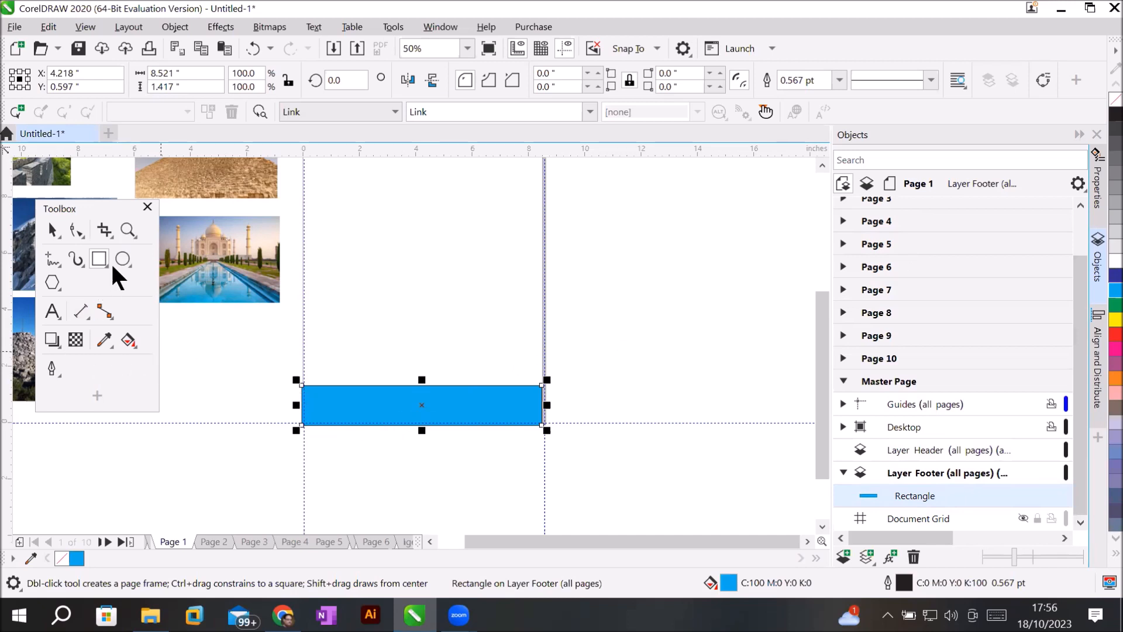
Draw a dark blue 0.333 × 0.833 in oval on the bar and repeat copies into a row of eleven.
{"action": "left_click", "coordinate": [128, 261]}
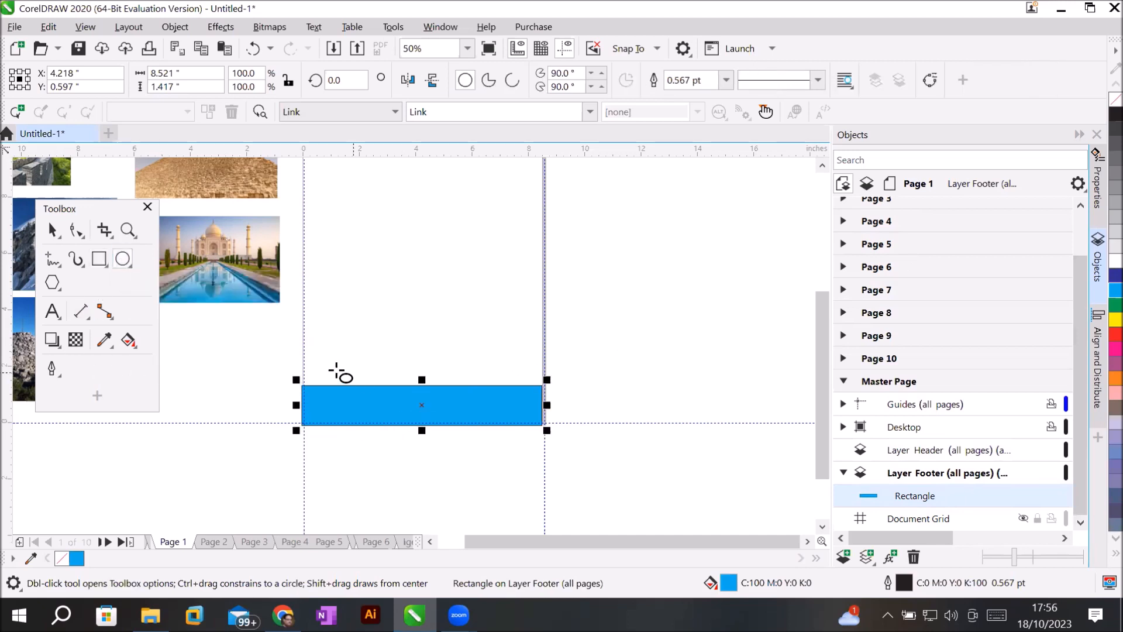
{"action": "left_click_drag", "start_coordinate": [325, 375], "coordinate": [327, 402]}
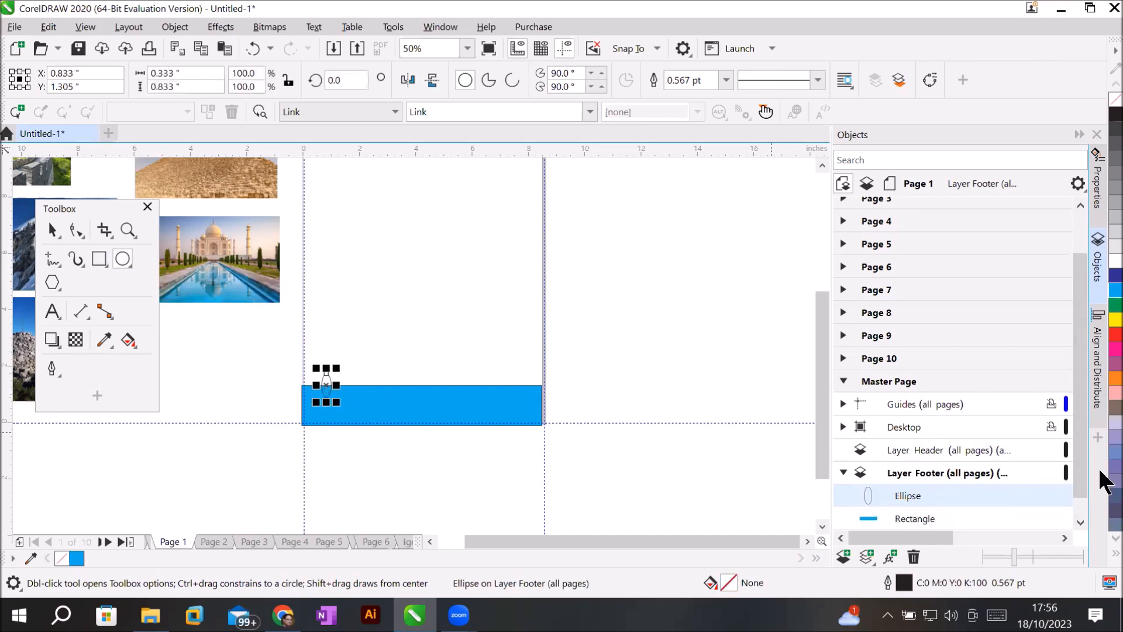
{"action": "left_click", "coordinate": [1105, 276]}
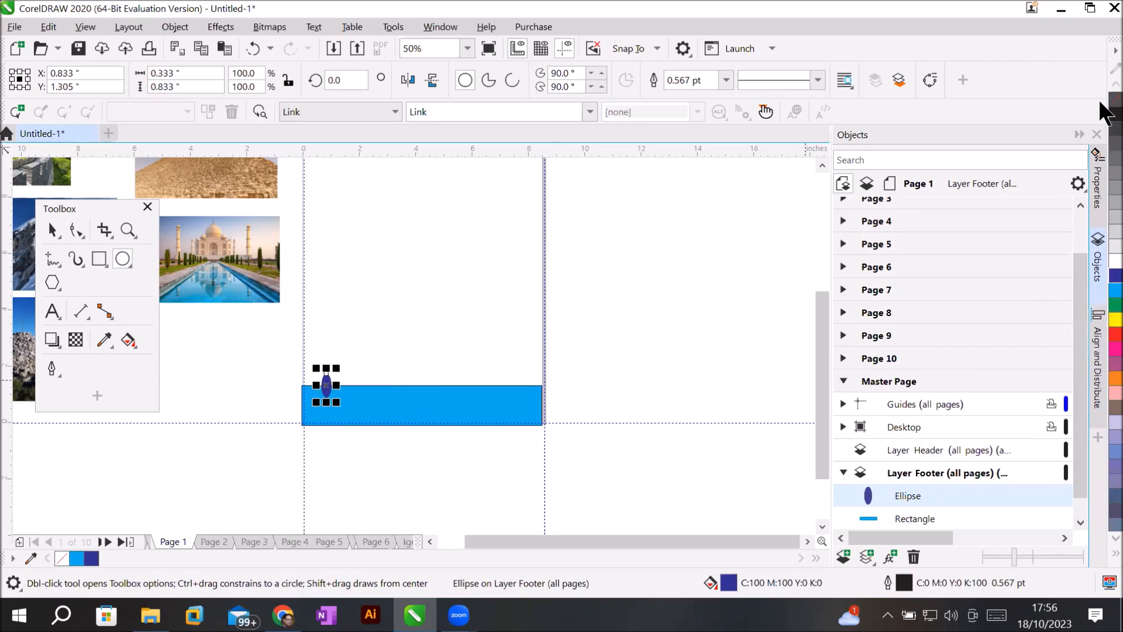
{"action": "left_click", "coordinate": [52, 231]}
{"action": "left_click_drag", "start_coordinate": [326, 384], "coordinate": [345, 384]}
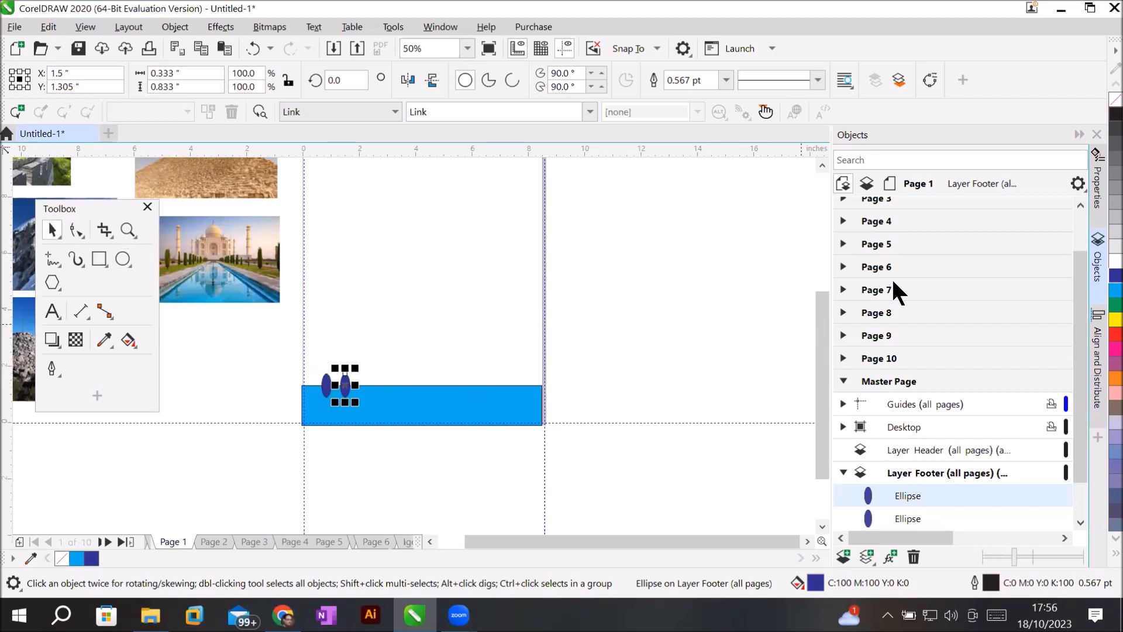
{"action": "key", "text": "ctrl+r"}
{"action": "key", "text": "ctrl+r"}
{"action": "key", "text": "ctrl+r"}
{"action": "key", "text": "ctrl+r"}
{"action": "key", "text": "ctrl+r"}
{"action": "key", "text": "ctrl+r"}
{"action": "key", "text": "ctrl+r"}
{"action": "key", "text": "ctrl+r"}
{"action": "key", "text": "ctrl+r"}
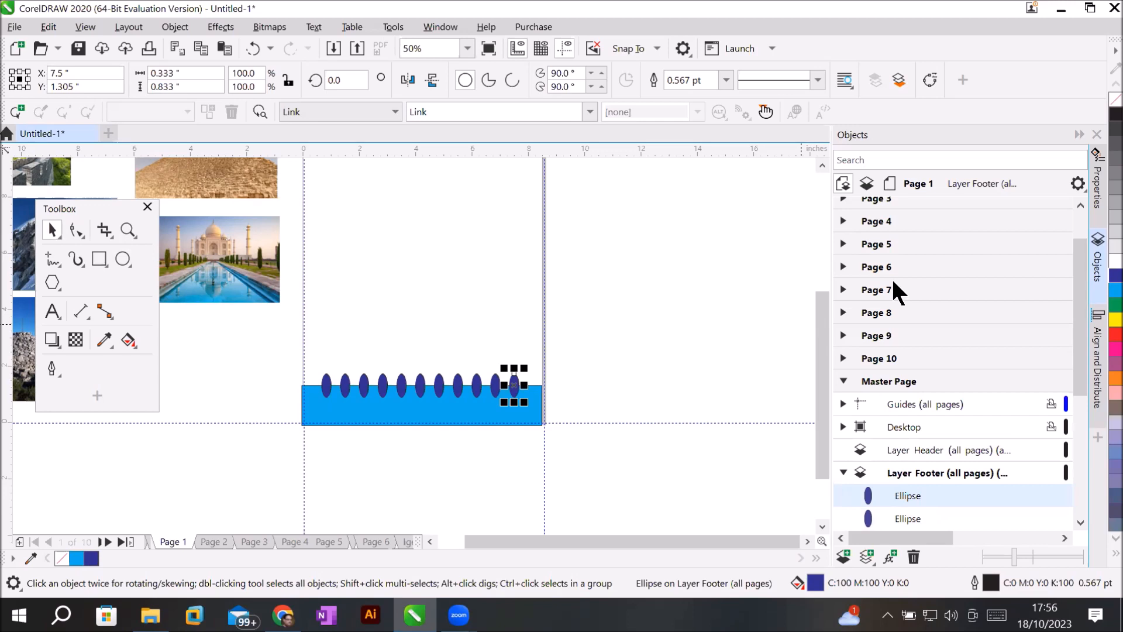
{"action": "left_click", "coordinate": [677, 374]}
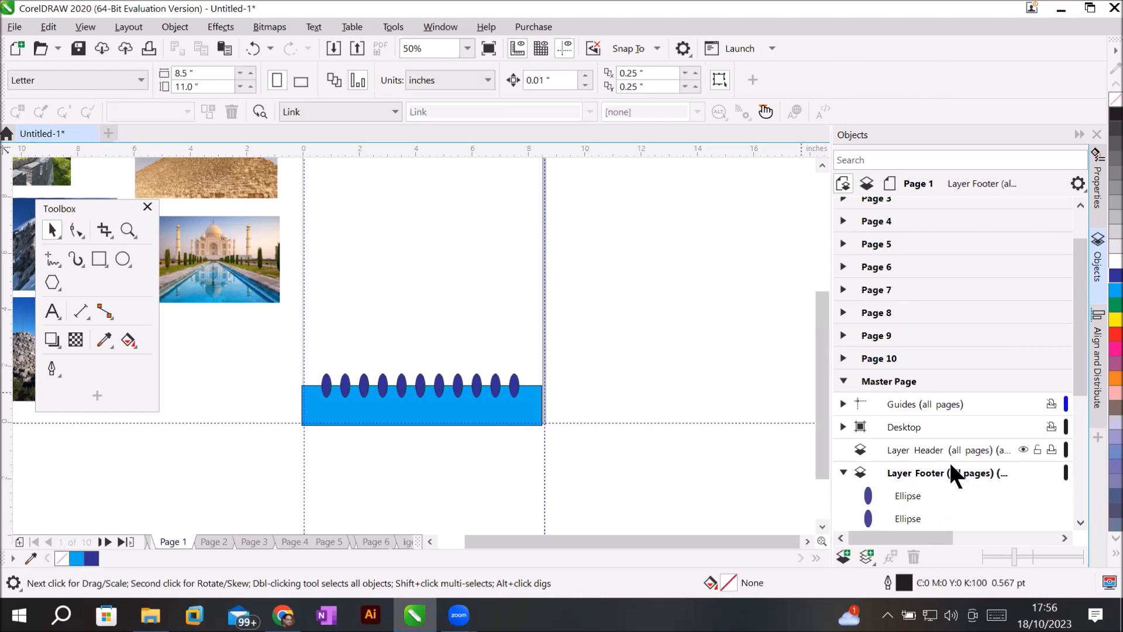
Make Layer Header active and draw a dark blue 8.458 × 1.625 in bar across the page top.
{"action": "left_click", "coordinate": [933, 473]}
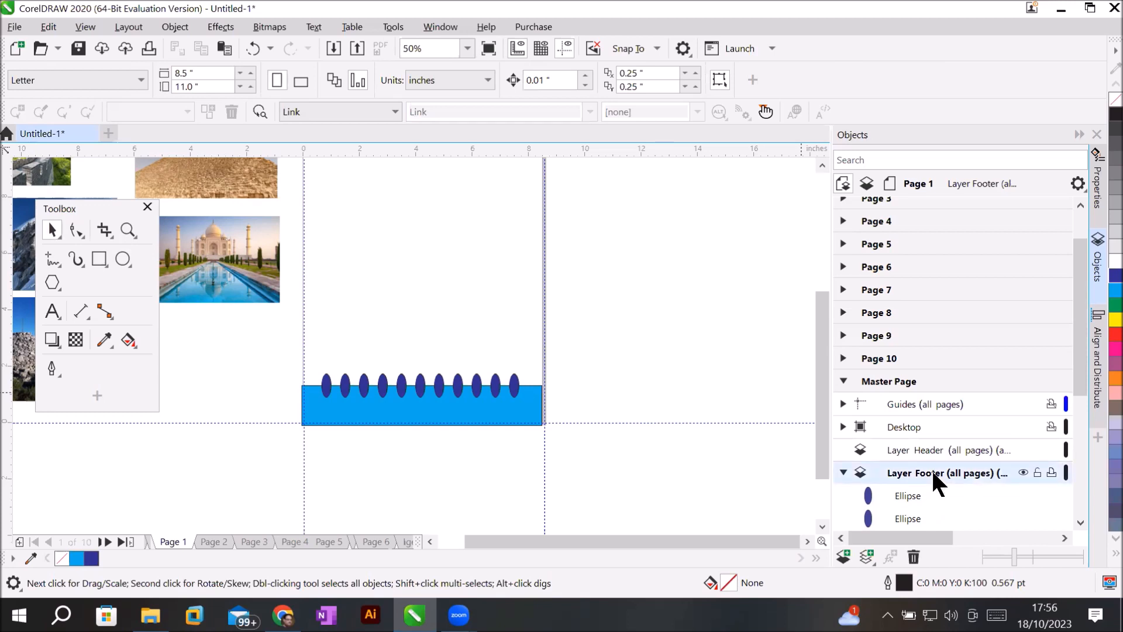
{"action": "left_click", "coordinate": [900, 450]}
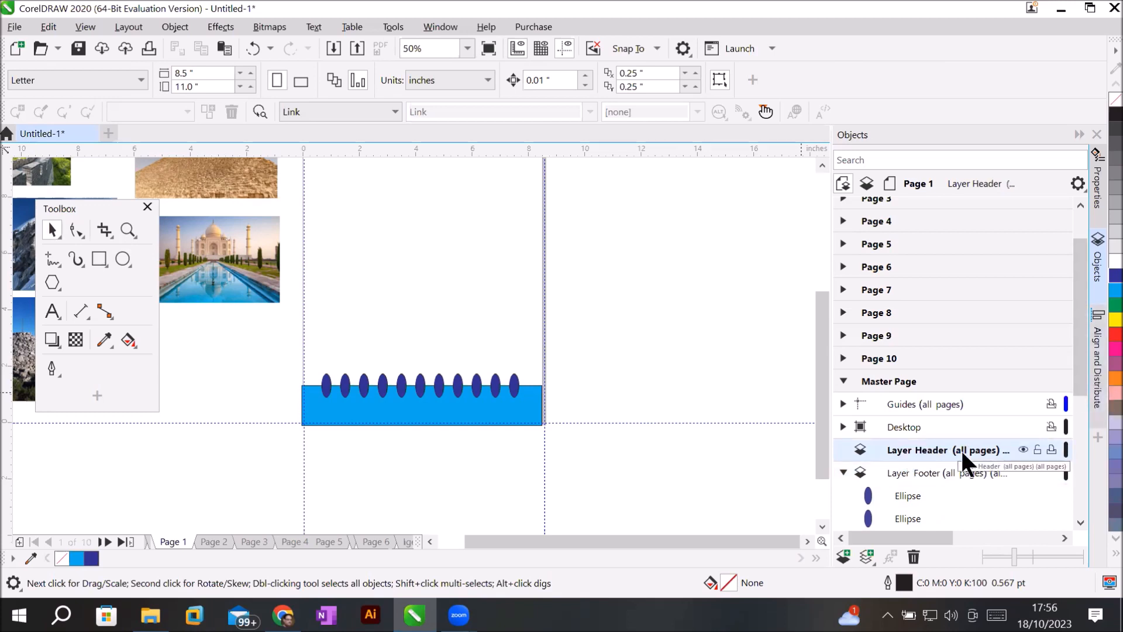
{"action": "left_click_drag", "start_coordinate": [820, 336], "coordinate": [830, 289]}
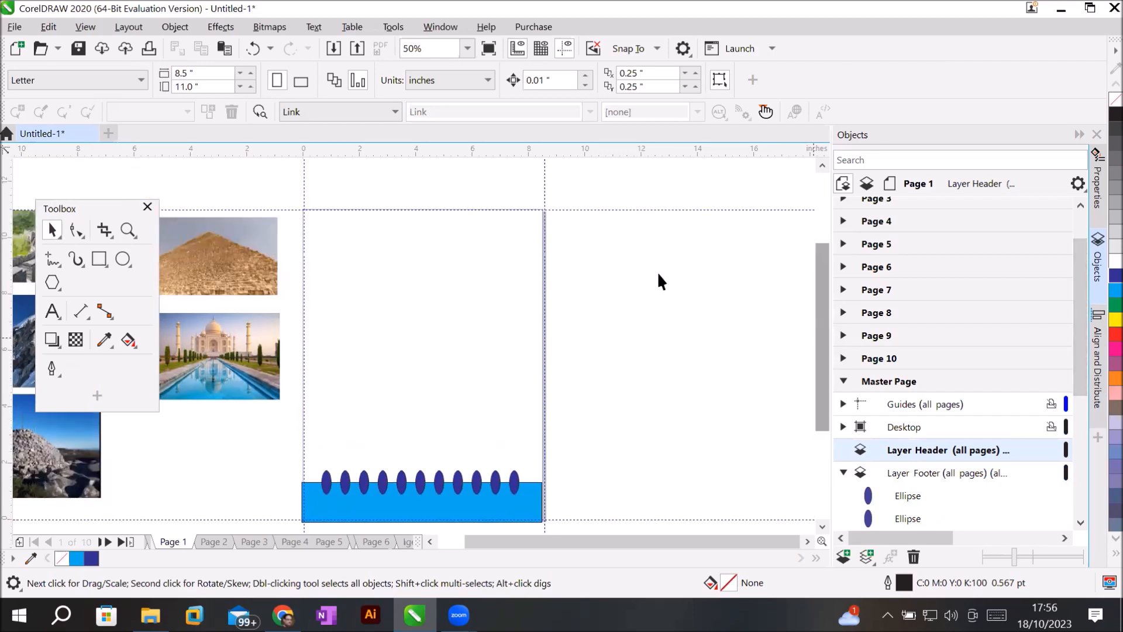
{"action": "left_click", "coordinate": [93, 259]}
{"action": "mouse_move", "coordinate": [304, 210]}
{"action": "left_mouse_down"}
{"action": "mouse_move", "coordinate": [477, 280]}
{"action": "mouse_move", "coordinate": [546, 264]}
{"action": "mouse_move", "coordinate": [543, 254]}
{"action": "left_mouse_up"}
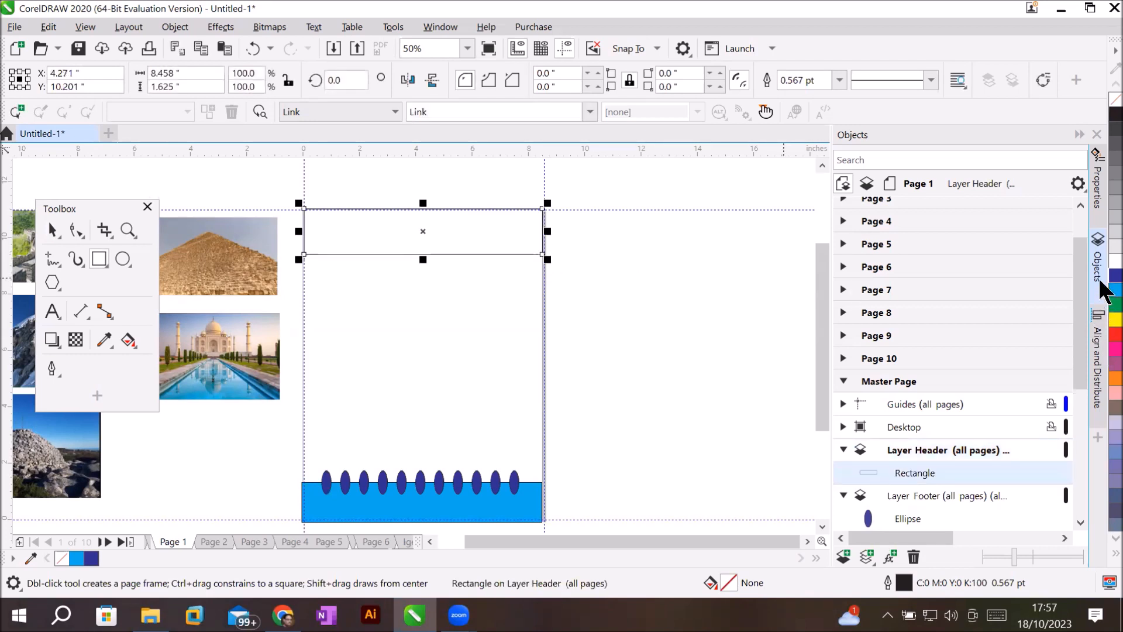
{"action": "left_click", "coordinate": [1115, 275]}
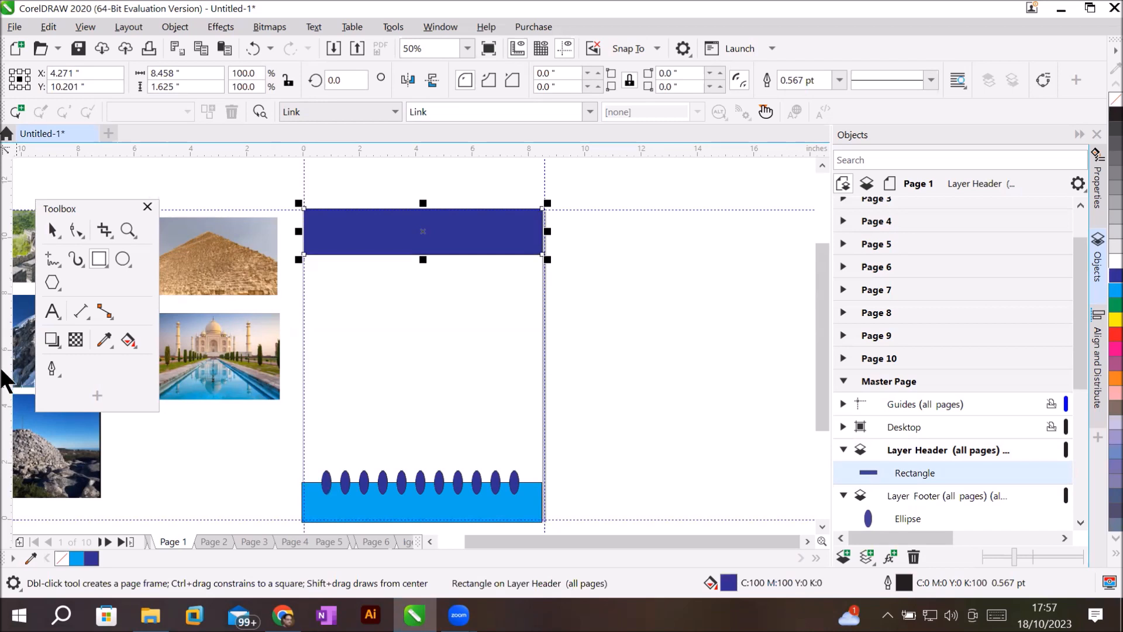
Type the '7 WONDERS' title inside the top bar and make it white.
{"action": "left_click", "coordinate": [53, 311]}
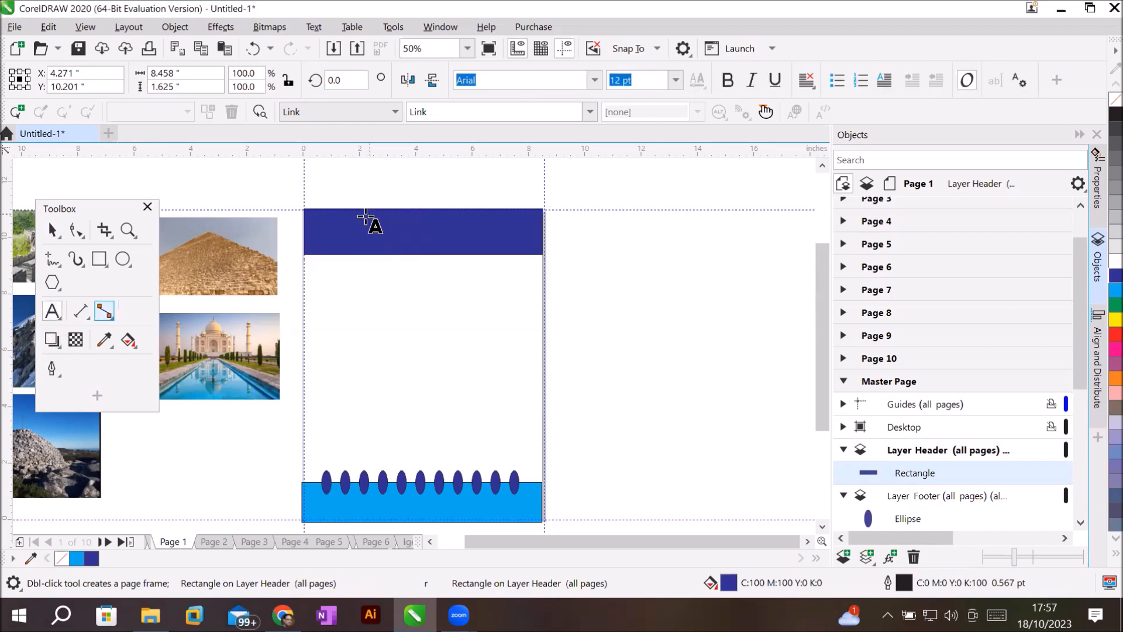
{"action": "left_click", "coordinate": [352, 234]}
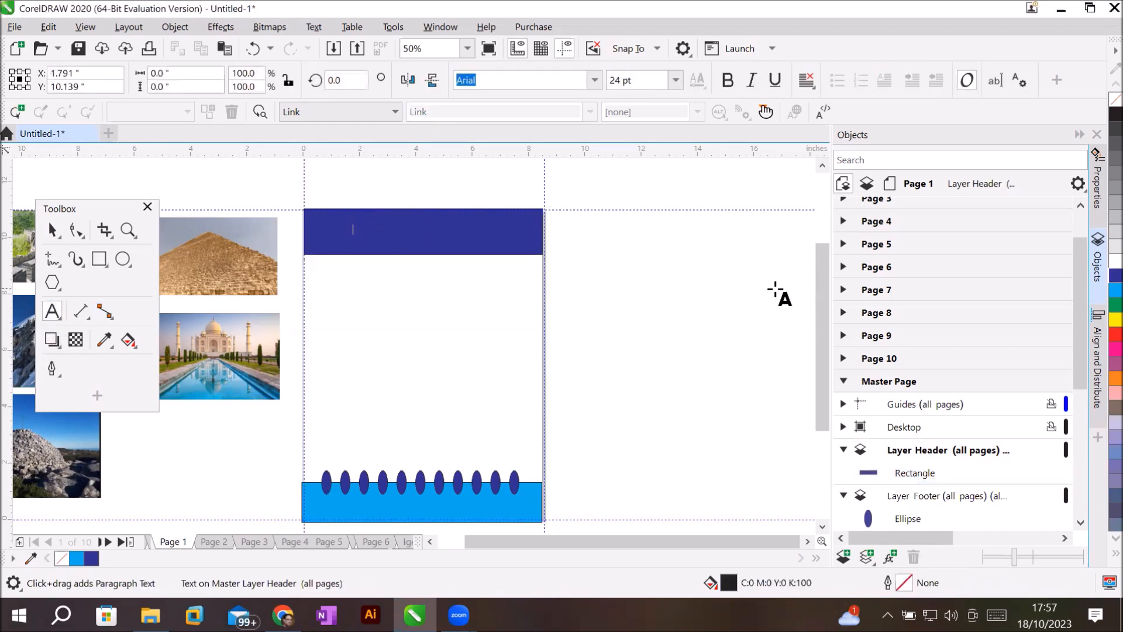
{"action": "type", "text": "S"}
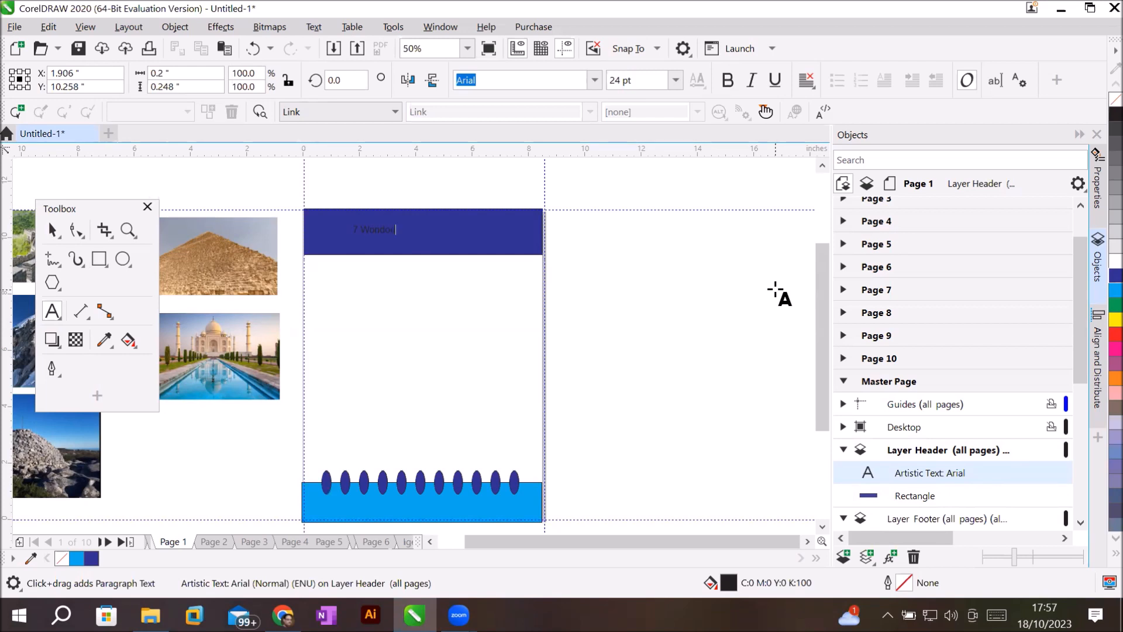
{"action": "left_click", "coordinate": [53, 230]}
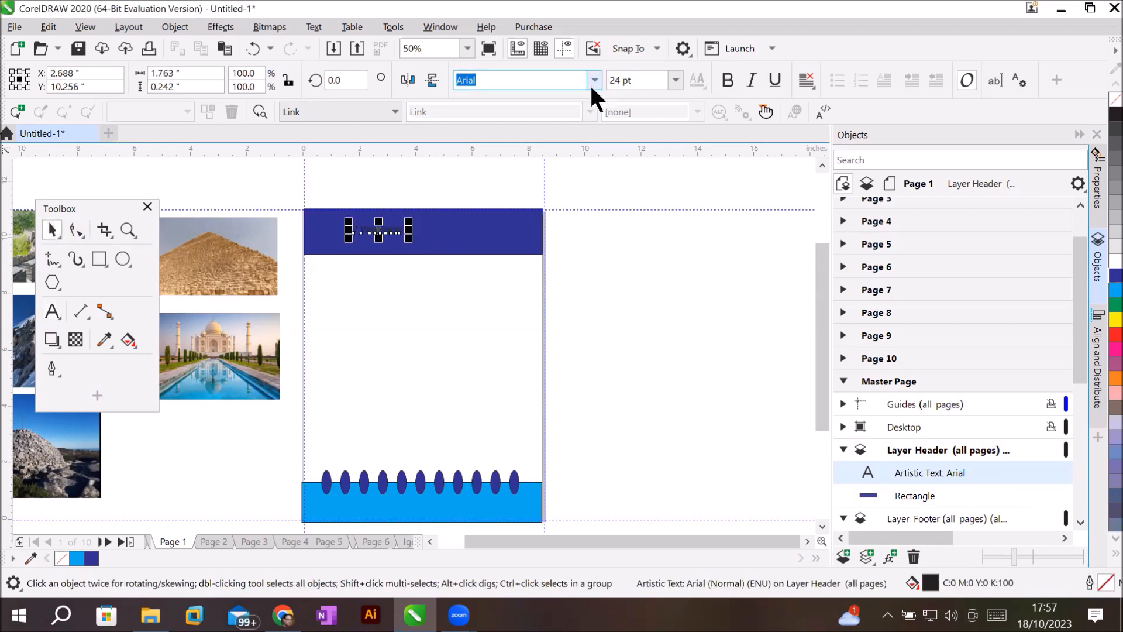
{"action": "left_click", "coordinate": [1115, 261]}
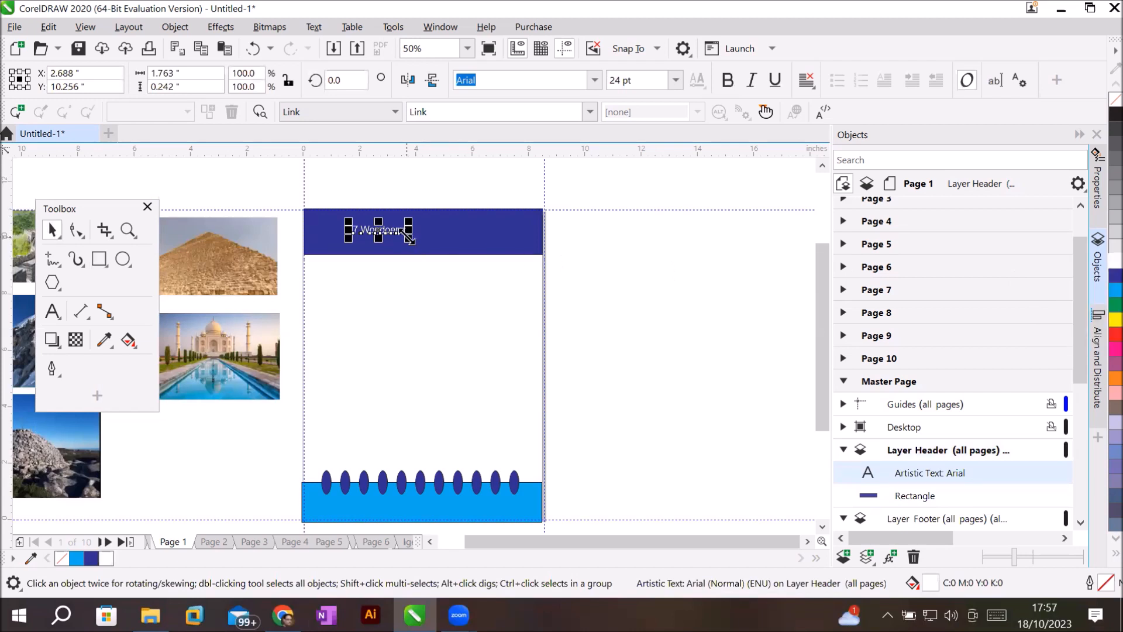
Fix the title's spelling and set it to b Biger Over at 72 pt.
{"action": "left_click", "coordinate": [623, 79]}
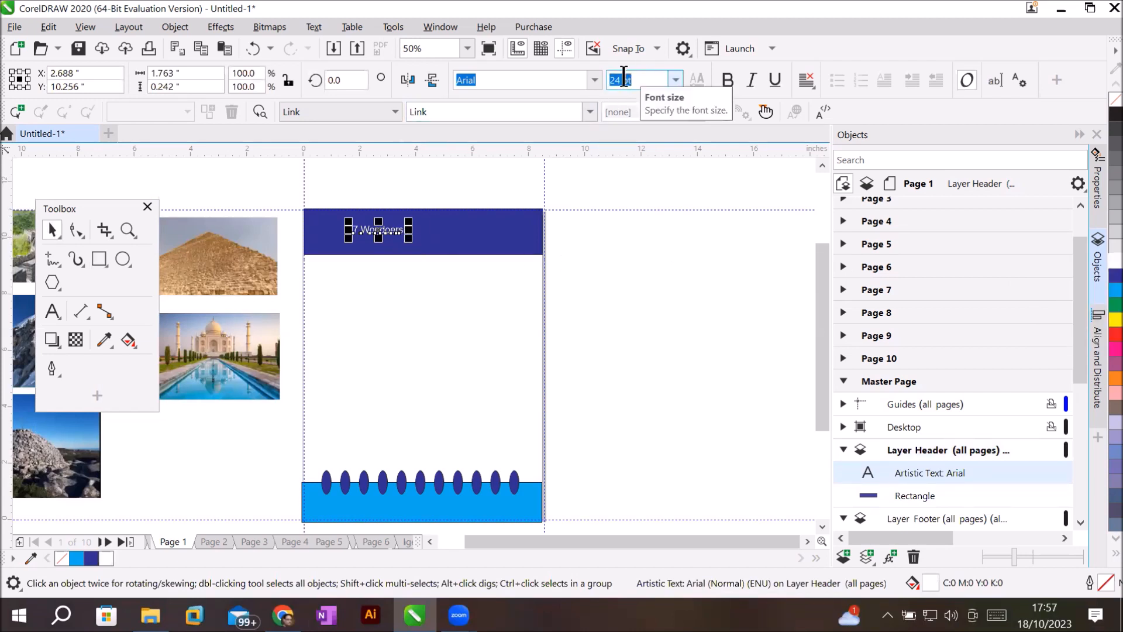
{"action": "left_click", "coordinate": [676, 79]}
{"action": "left_click", "coordinate": [631, 331]}
{"action": "double_click", "coordinate": [486, 237]}
{"action": "key", "text": "BackSpace"}
{"action": "left_click_drag", "start_coordinate": [313, 241], "coordinate": [500, 242]}
{"action": "left_click", "coordinate": [595, 80]}
{"action": "left_click", "coordinate": [594, 153]}
{"action": "left_click", "coordinate": [675, 80]}
{"action": "left_click", "coordinate": [648, 311]}
{"action": "left_click", "coordinate": [52, 230]}
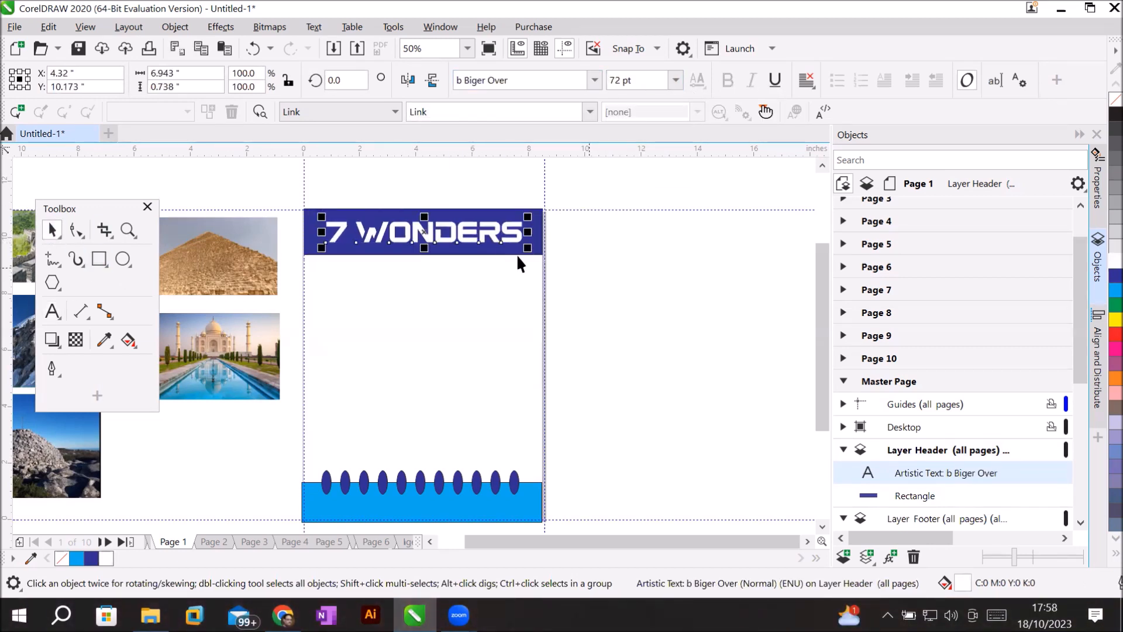
Add a bold red 'Beautiful places to visit' subtitle in Compact, then begin a web address line.
{"action": "left_click", "coordinate": [53, 311]}
{"action": "left_click", "coordinate": [343, 266]}
{"action": "type", "text": "Beautiful places to visit"}
{"action": "key", "text": "ctrl+space"}
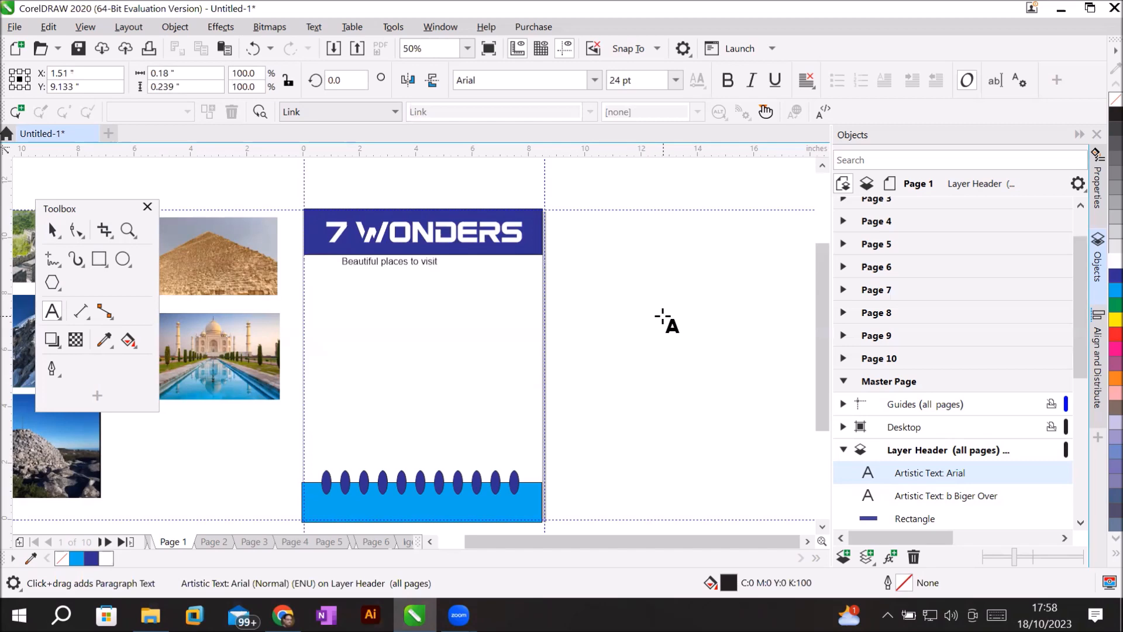
{"action": "scroll", "coordinate": [423, 368], "scroll_direction": "up", "scroll_amount": 2}
{"action": "scroll", "coordinate": [424, 368], "scroll_direction": "down", "scroll_amount": 1}
{"action": "left_click", "coordinate": [727, 81]}
{"action": "left_click", "coordinate": [594, 80]}
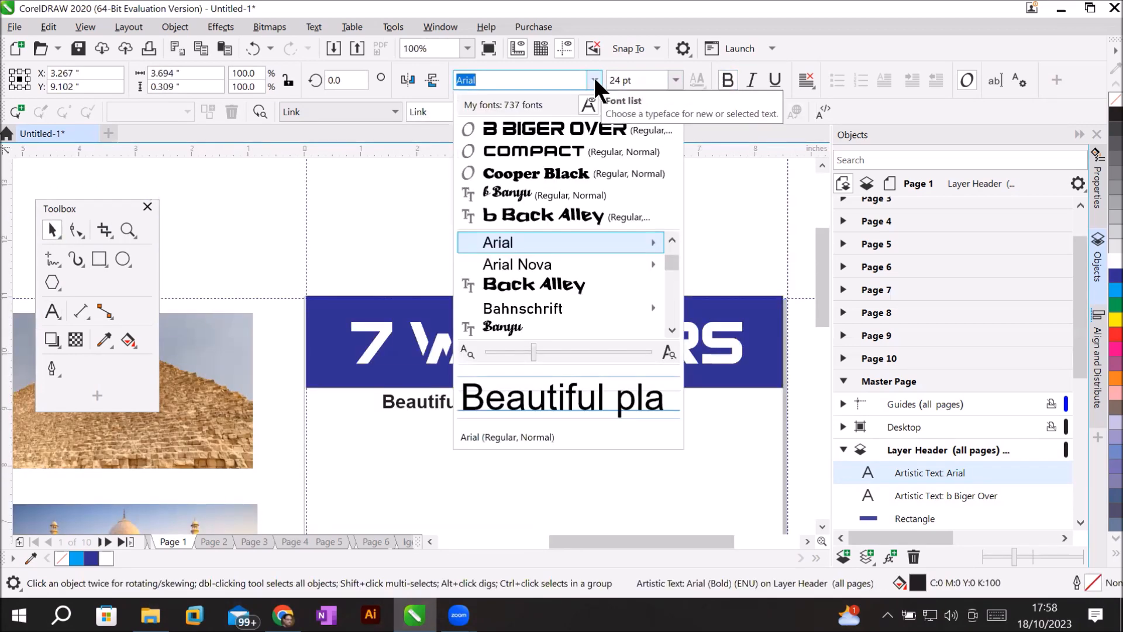
{"action": "left_click", "coordinate": [530, 152]}
{"action": "left_click", "coordinate": [1115, 334]}
{"action": "left_click", "coordinate": [658, 260]}
{"action": "scroll", "coordinate": [651, 303], "scroll_direction": "down", "scroll_amount": 2}
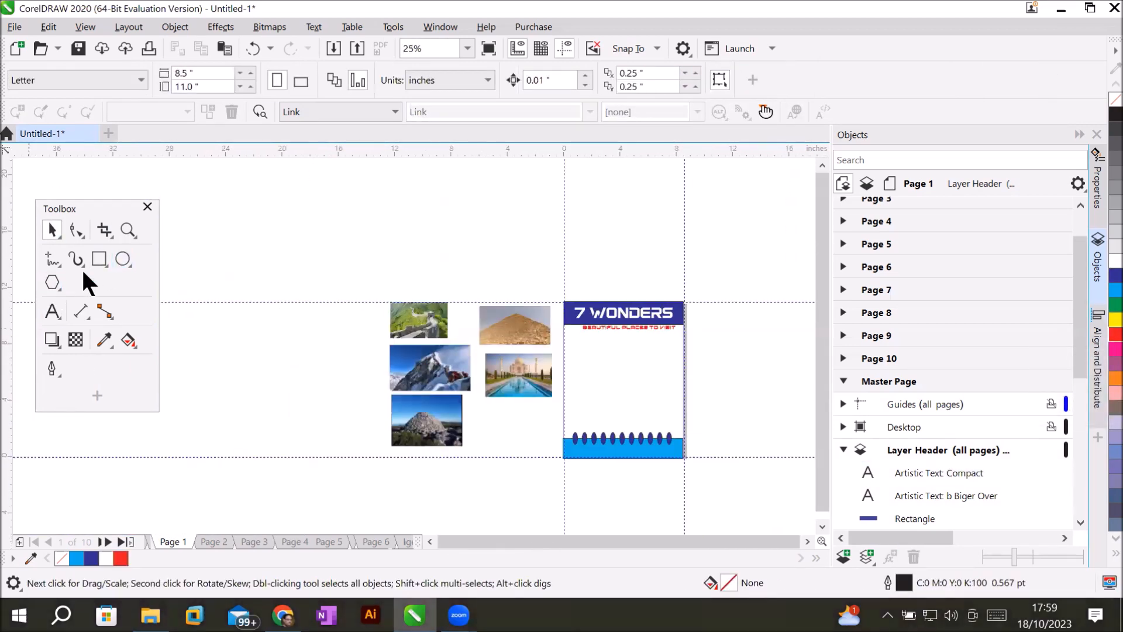
{"action": "left_click", "coordinate": [52, 311]}
{"action": "left_click", "coordinate": [576, 382]}
{"action": "type", "text": "www.b"}
{"action": "type", "text": "0Touris"}
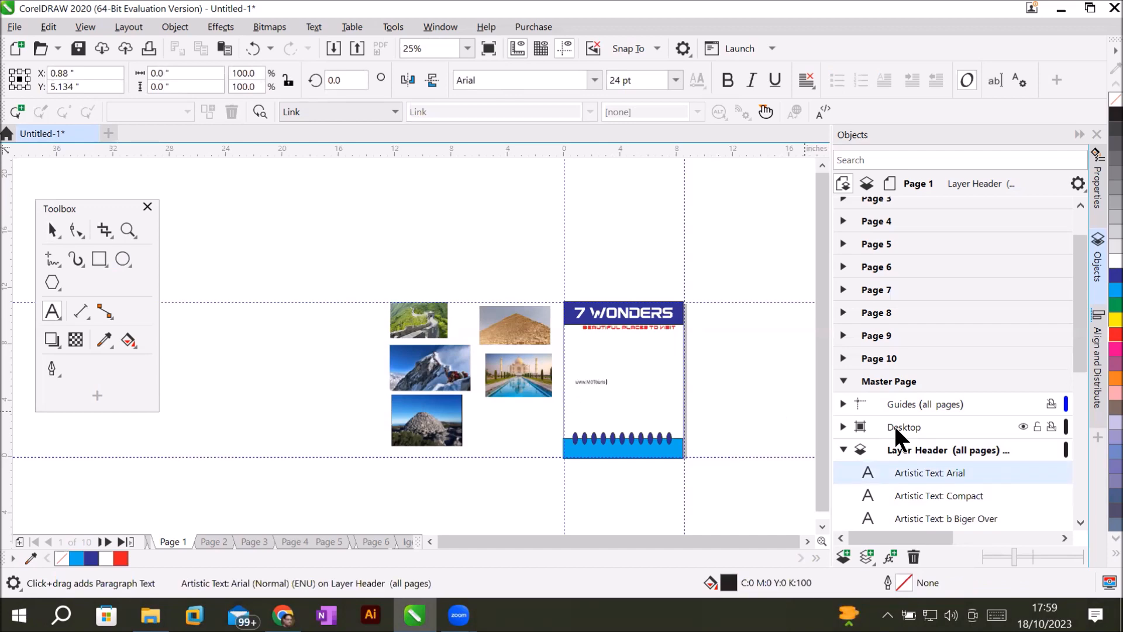
{"action": "type", "text": "um"}
{"action": "scroll", "coordinate": [596, 375], "scroll_direction": "up", "scroll_amount": 3}
{"action": "key", "text": "Left"}
{"action": "key", "text": "Left"}
{"action": "key", "text": "Left"}
{"action": "key", "text": "Left"}
{"action": "key", "text": "Left"}
{"action": "key", "text": "Left"}
{"action": "key", "text": "Left"}
{"action": "key", "text": "Left"}
{"action": "key", "text": "BackSpace"}
{"action": "type", "text": "-"}
{"action": "key", "text": "Right"}
{"action": "key", "text": "Right"}
{"action": "key", "text": "Right"}
{"action": "key", "text": "Right"}
{"action": "key", "text": "Right"}
{"action": "key", "text": "Right"}
{"action": "key", "text": "Right"}
{"action": "key", "text": "Right"}
{"action": "key", "text": "BackSpace"}
{"action": "key", "text": "BackSpace"}
{"action": "type", "text": "em.com"}
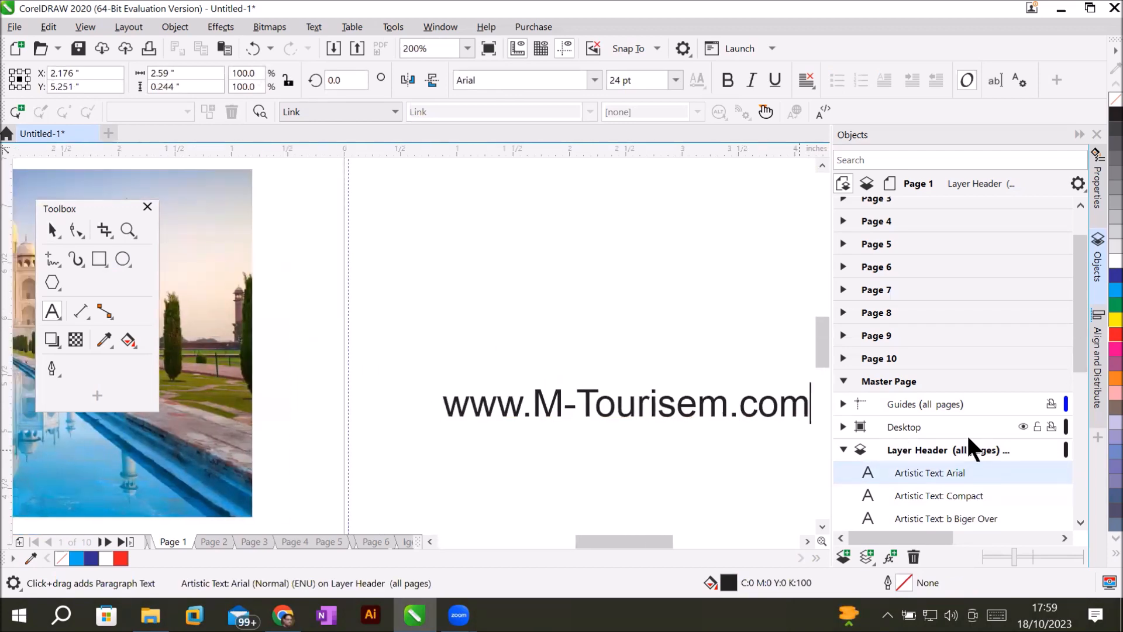
{"action": "right_click", "coordinate": [691, 411]}
{"action": "left_click", "coordinate": [682, 432]}
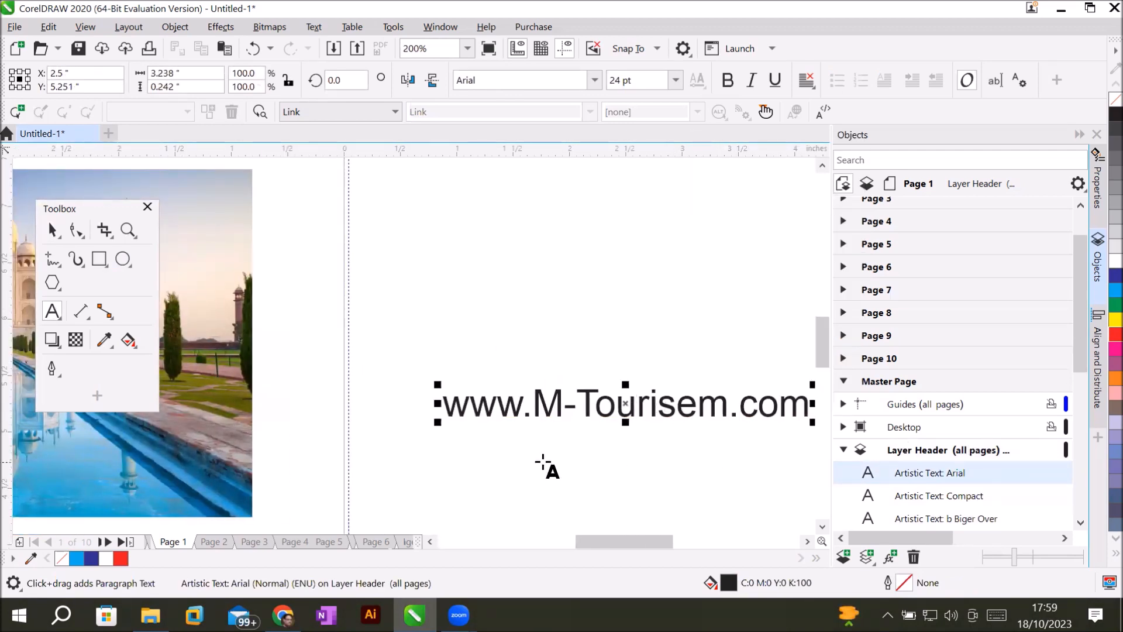
{"action": "left_click", "coordinate": [650, 408]}
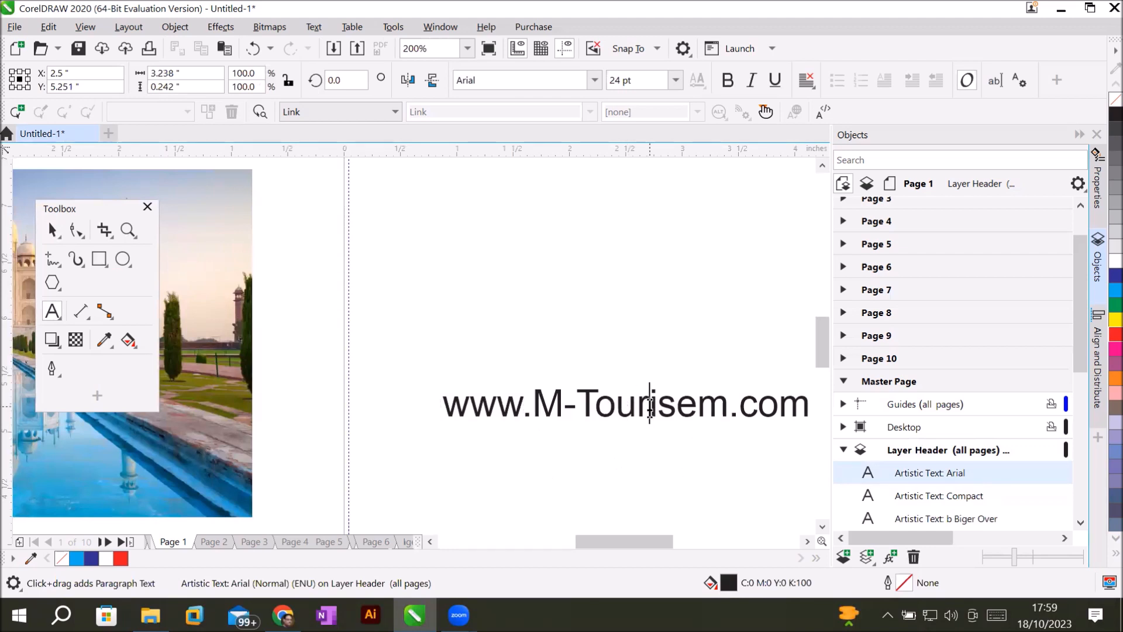
{"action": "left_click", "coordinate": [48, 231]}
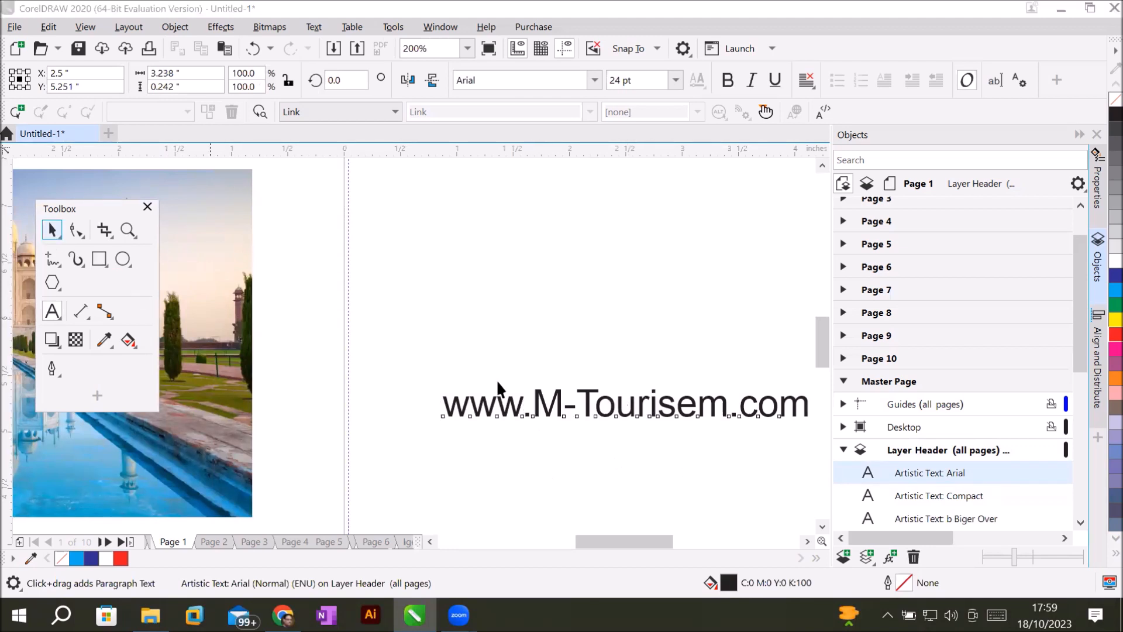
{"action": "left_click", "coordinate": [578, 406]}
Rotate the web address 90° so it reads vertically.
{"action": "left_click", "coordinate": [590, 407]}
{"action": "left_click", "coordinate": [589, 407]}
{"action": "left_click_drag", "start_coordinate": [432, 382], "coordinate": [620, 539]}
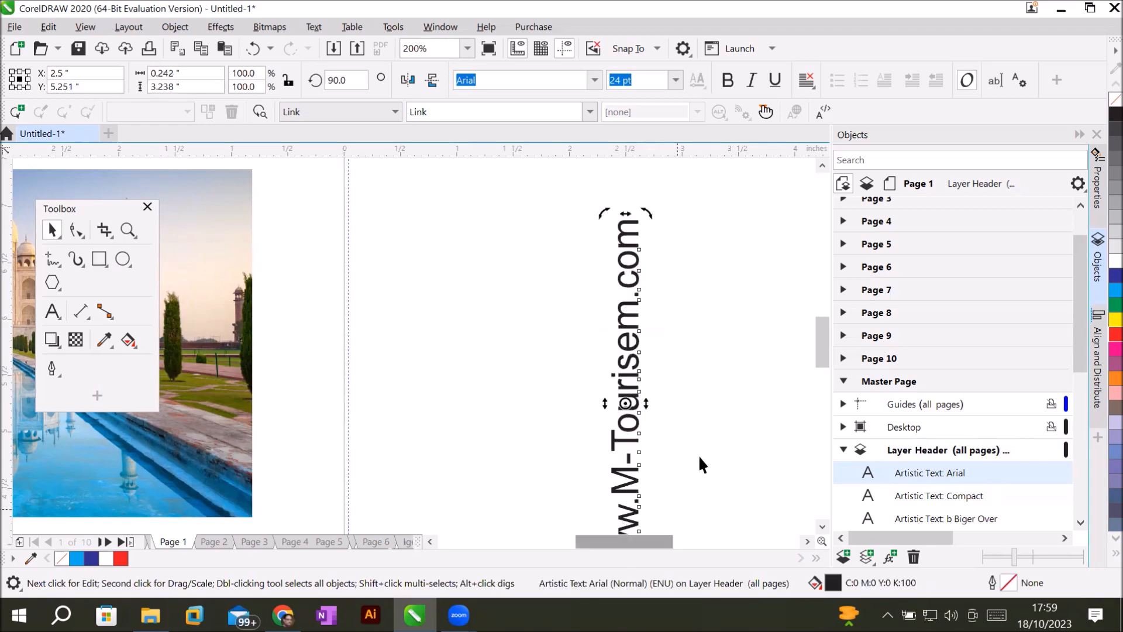
{"action": "scroll", "coordinate": [709, 423], "scroll_direction": "down", "scroll_amount": 2}
{"action": "scroll", "coordinate": [738, 457], "scroll_direction": "down", "scroll_amount": 2}
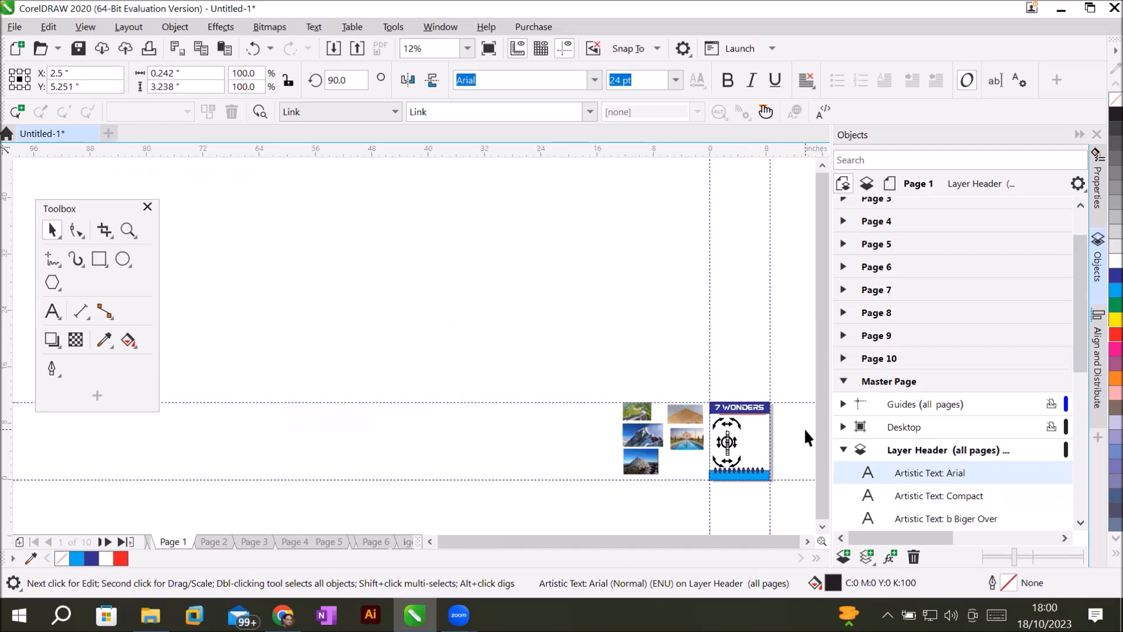
{"action": "scroll", "coordinate": [796, 447], "scroll_direction": "up", "scroll_amount": 1}
{"action": "scroll", "coordinate": [784, 458], "scroll_direction": "up", "scroll_amount": 1}
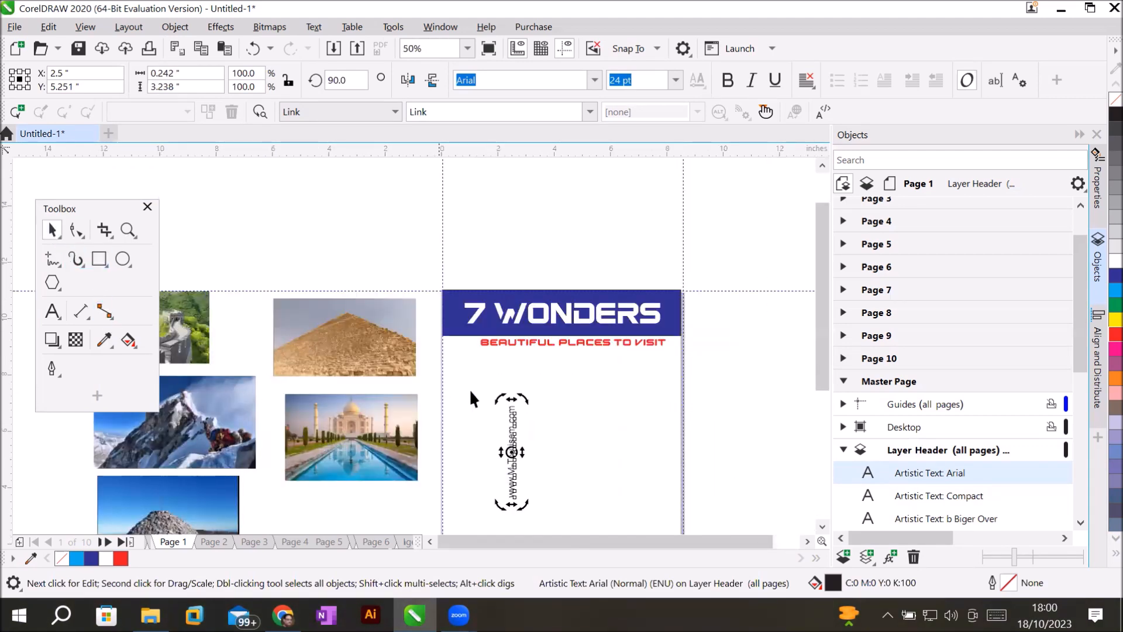
Move the vertical web address to the page's right edge.
{"action": "left_click", "coordinate": [504, 416]}
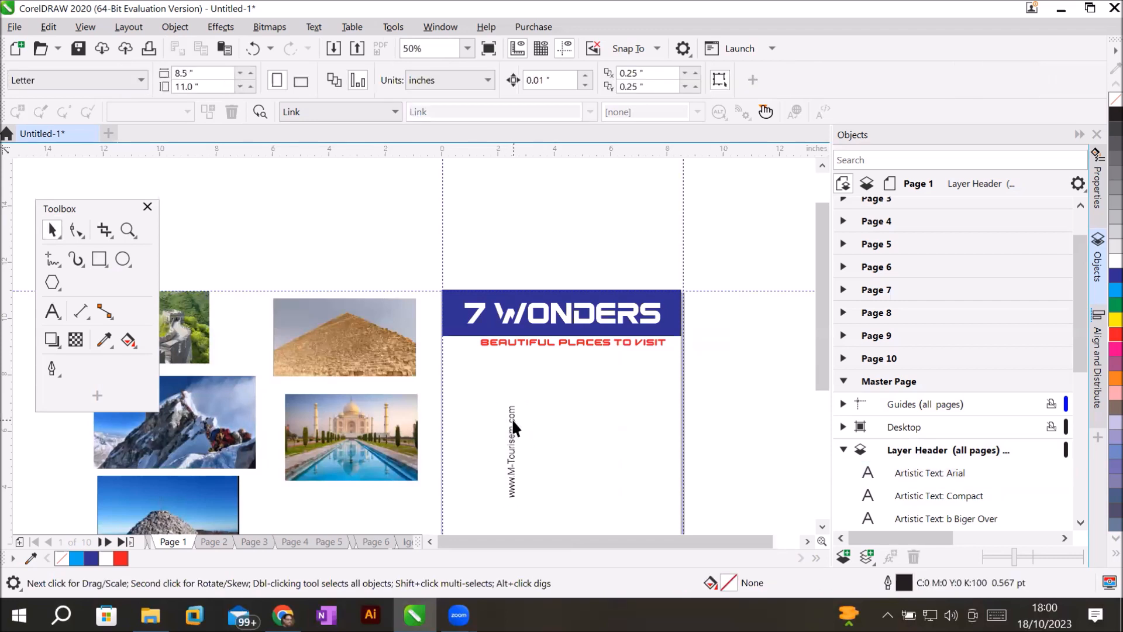
{"action": "left_click_drag", "start_coordinate": [619, 409], "coordinate": [673, 409]}
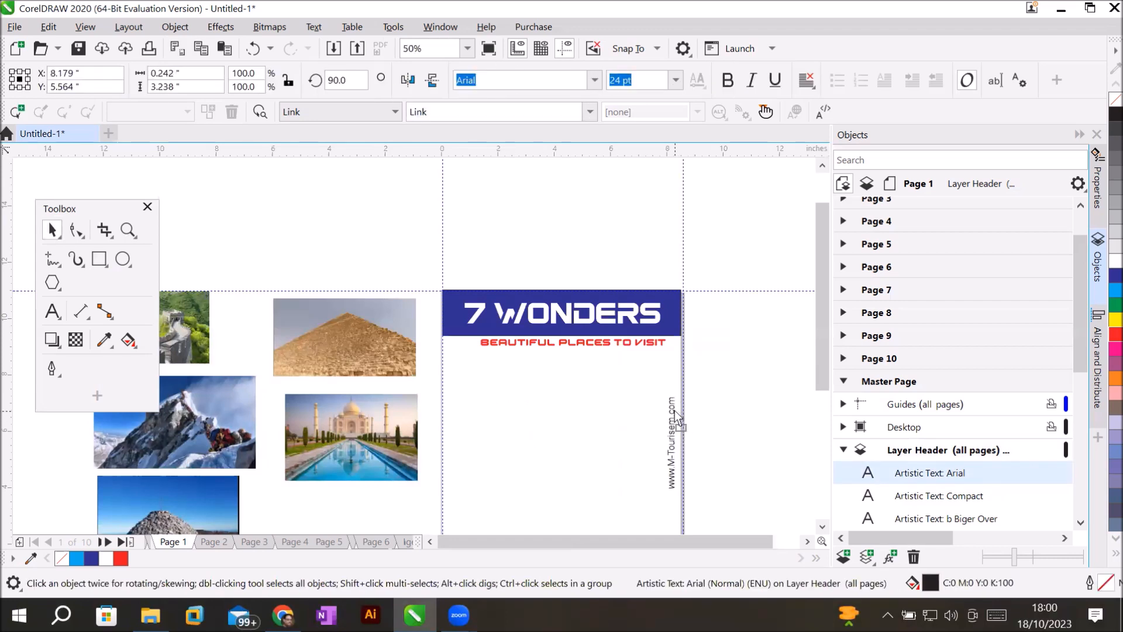
{"action": "left_click", "coordinate": [724, 421]}
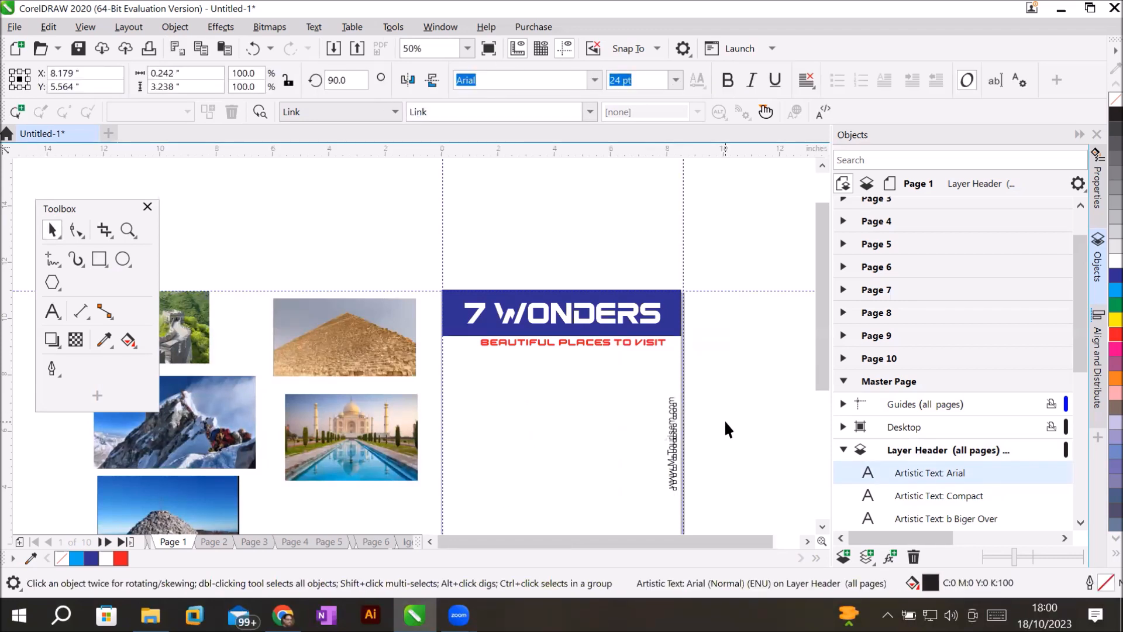
{"action": "left_click", "coordinate": [675, 464]}
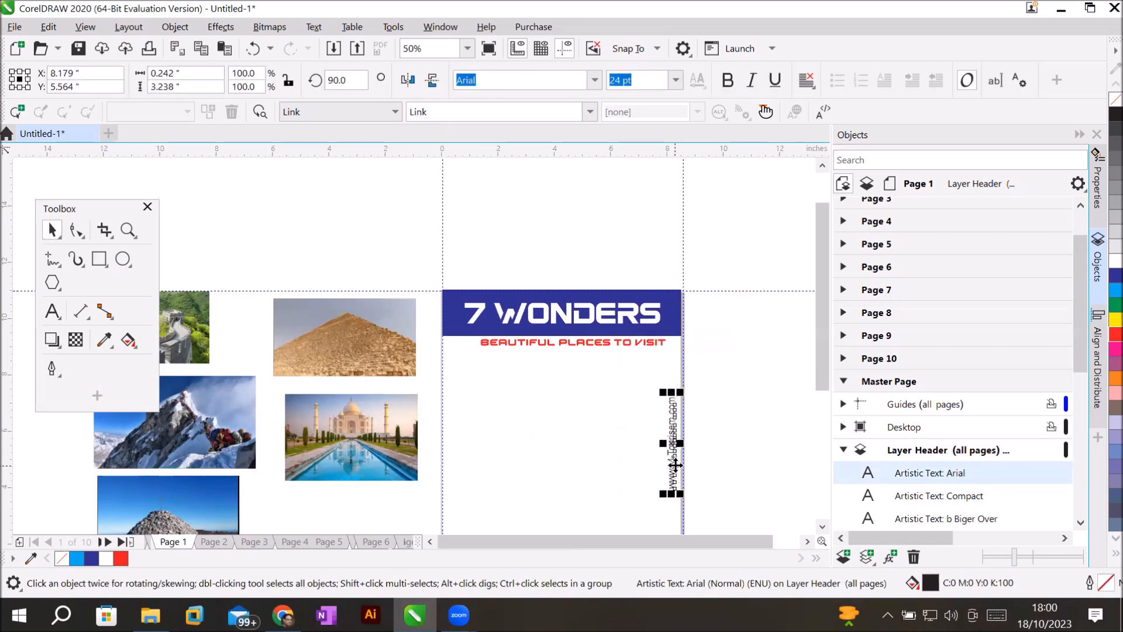
Draw a tall thin rectangle over the address and fill it red.
{"action": "left_click", "coordinate": [98, 258]}
{"action": "left_click_drag", "start_coordinate": [656, 357], "coordinate": [682, 523]}
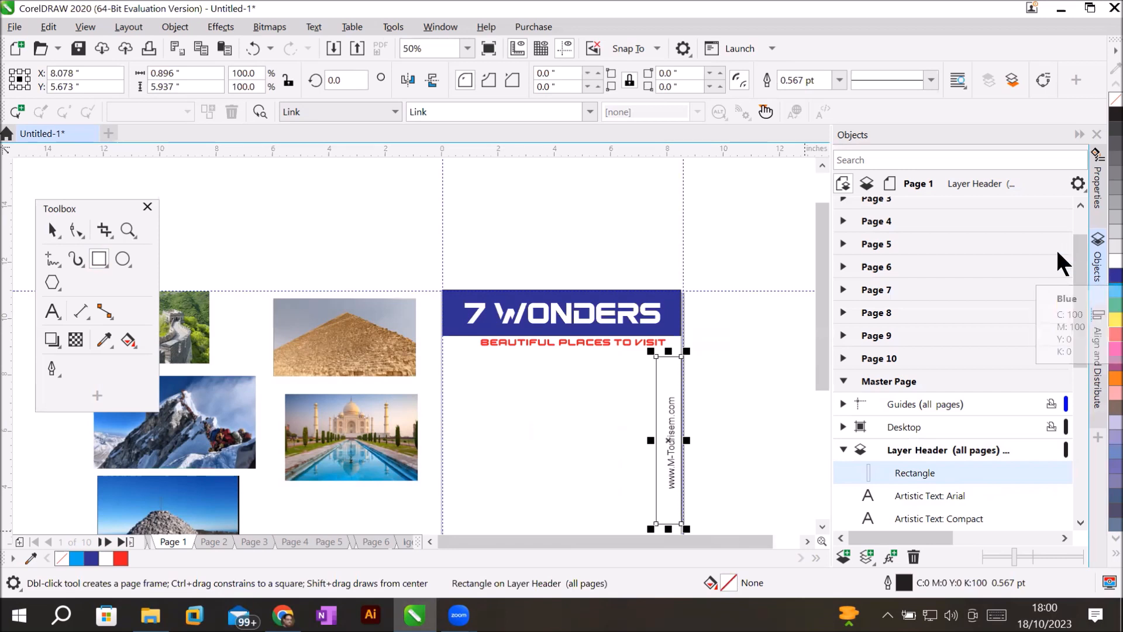
{"action": "left_click", "coordinate": [1115, 334]}
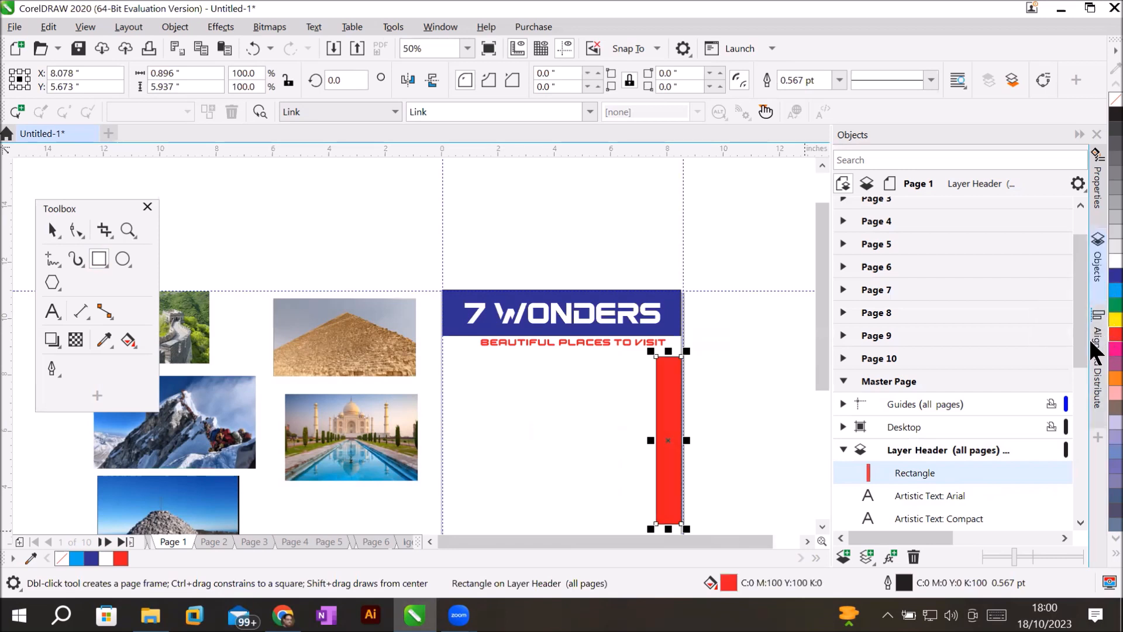
Send the red bar back one so it sits behind the web address.
{"action": "left_click", "coordinate": [52, 230]}
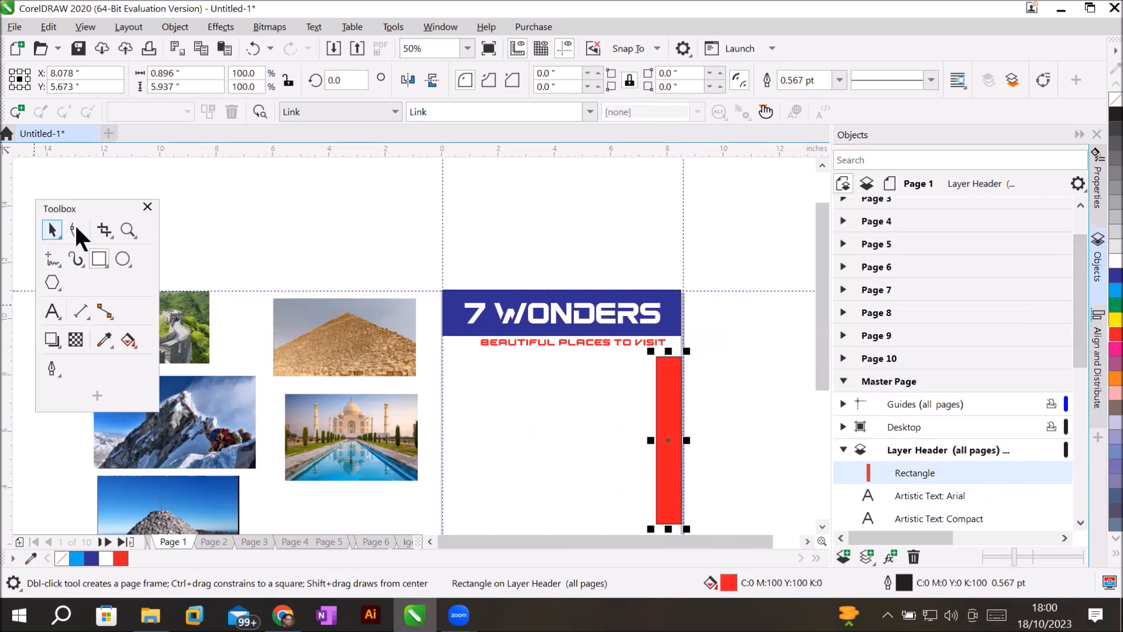
{"action": "left_click", "coordinate": [673, 393]}
{"action": "right_click", "coordinate": [676, 392]}
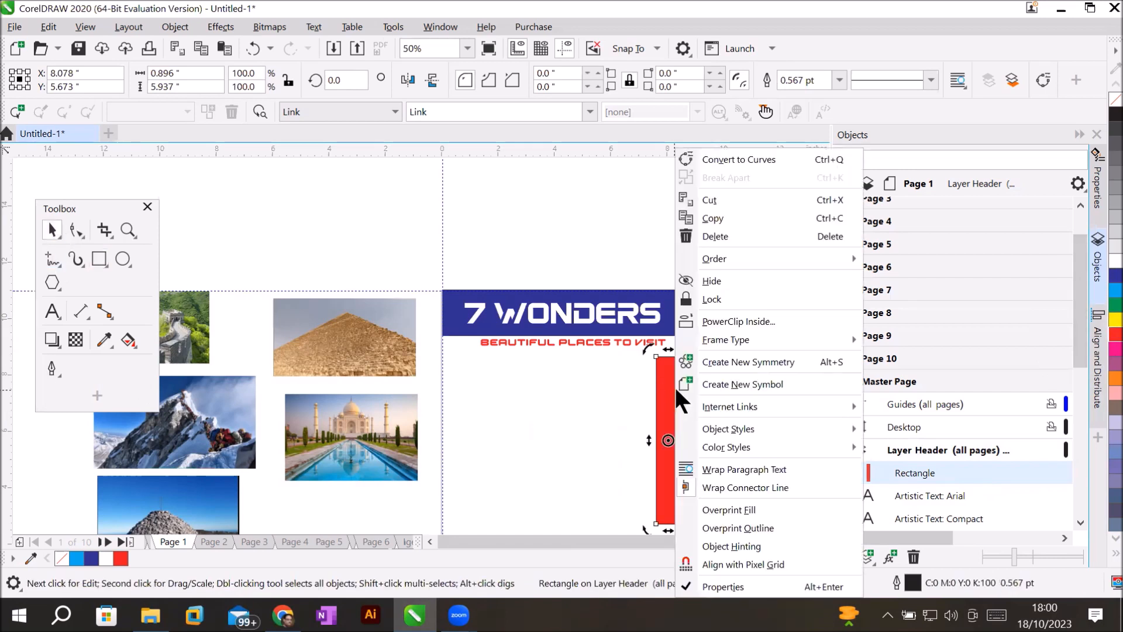
{"action": "mouse_move", "coordinate": [787, 257]}
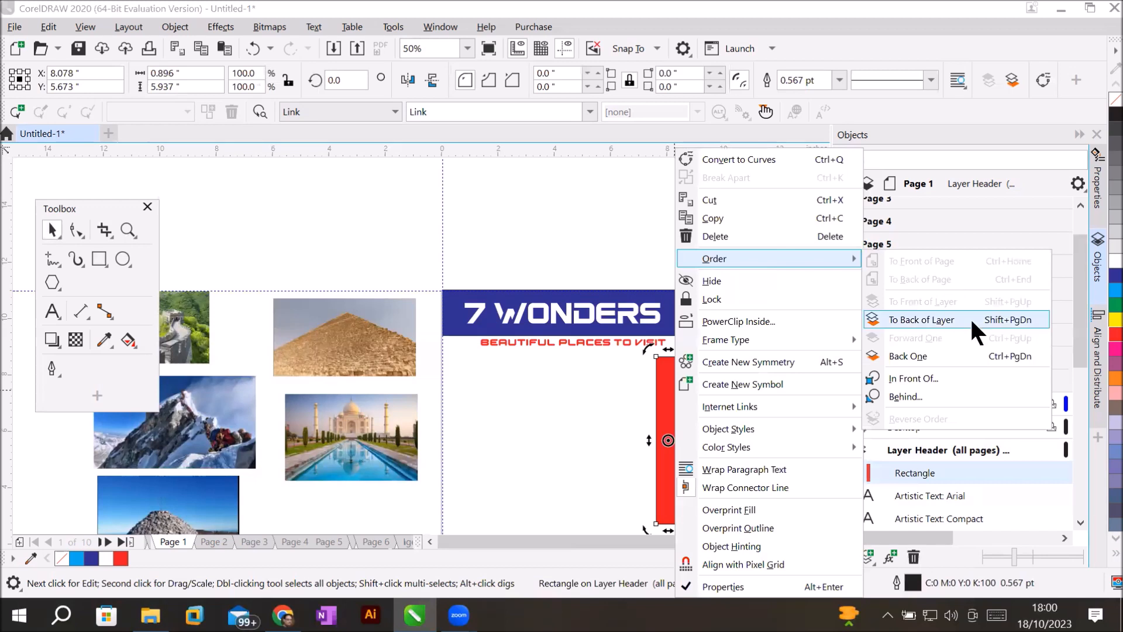
{"action": "left_click", "coordinate": [945, 354]}
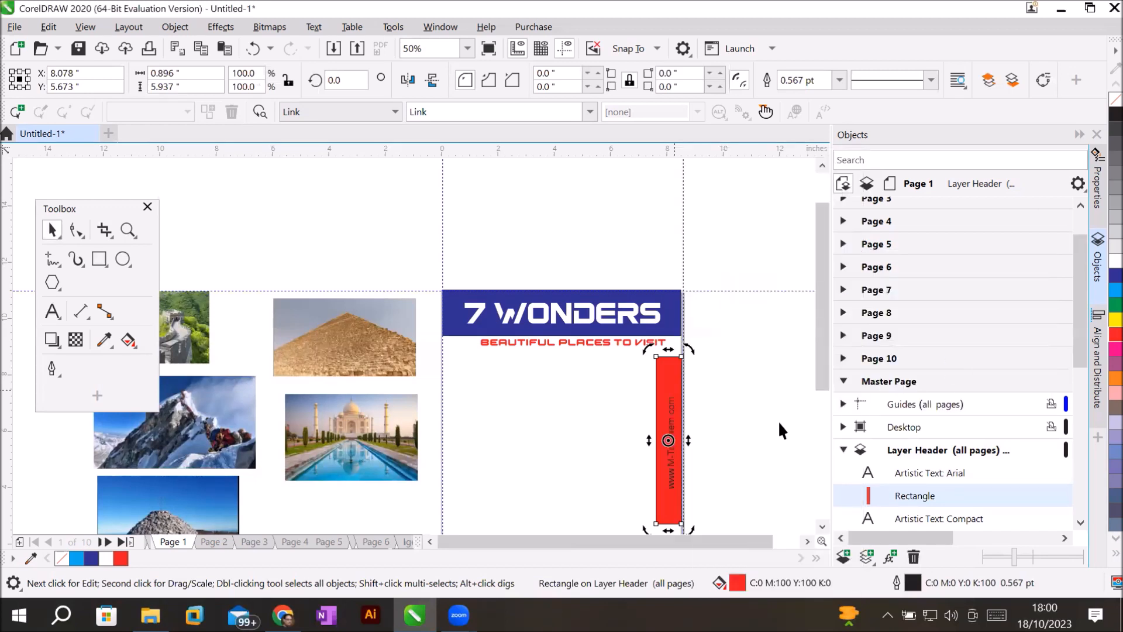
{"action": "left_click", "coordinate": [702, 474]}
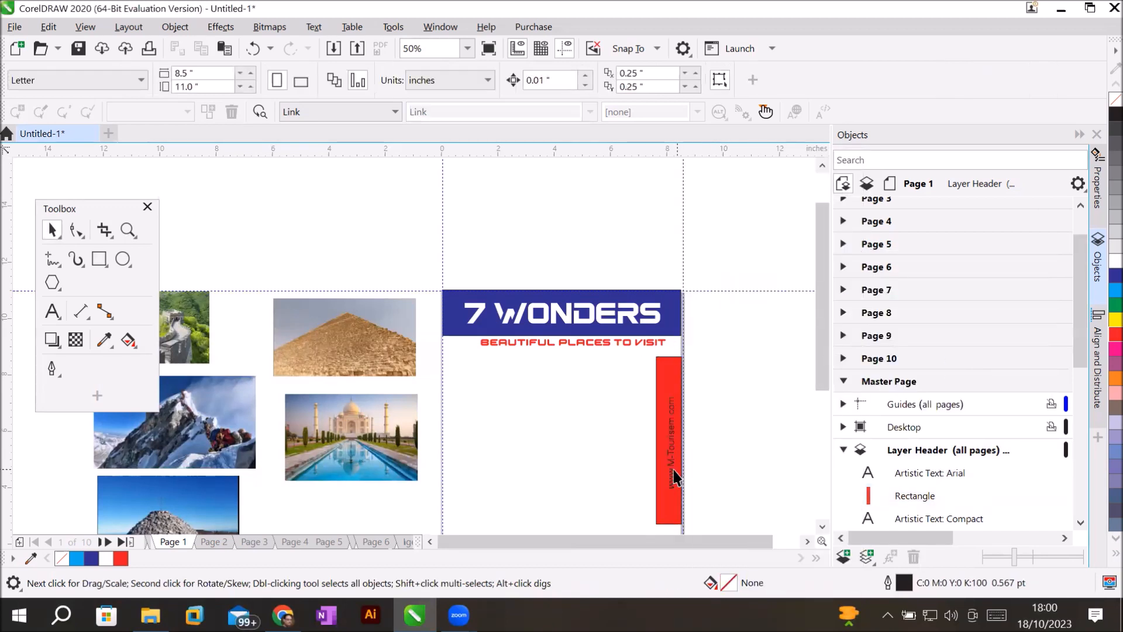
{"action": "left_click", "coordinate": [675, 477]}
Select all the address characters and recolour them yellow with a white outline.
{"action": "scroll", "coordinate": [673, 468], "scroll_direction": "up", "scroll_amount": 4}
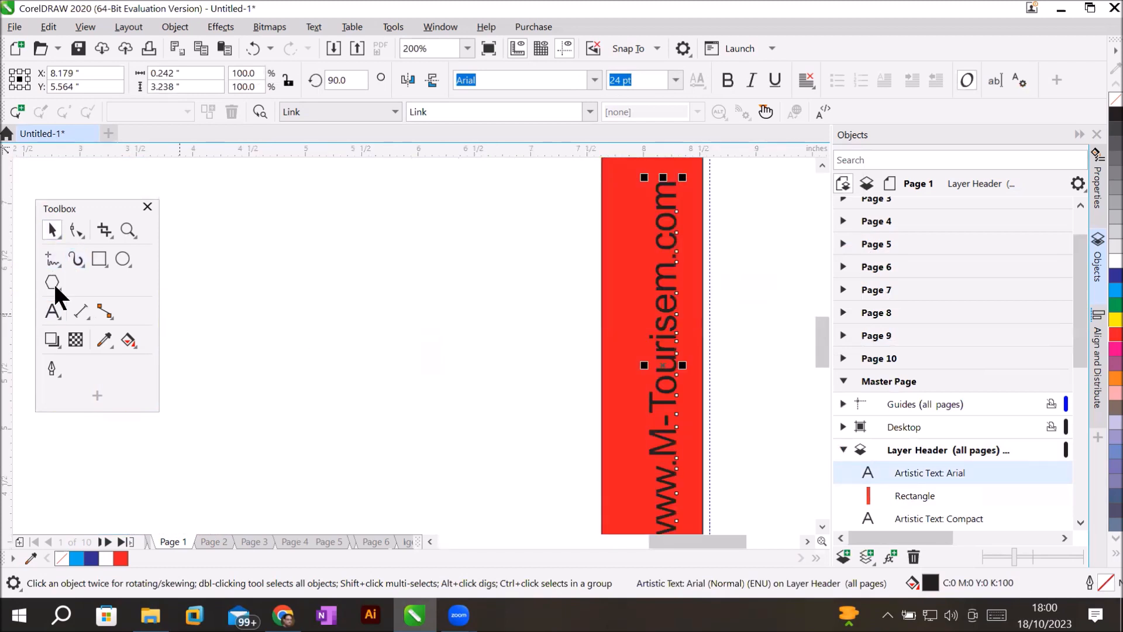
{"action": "left_click", "coordinate": [53, 321]}
{"action": "key", "text": "ctrl+a"}
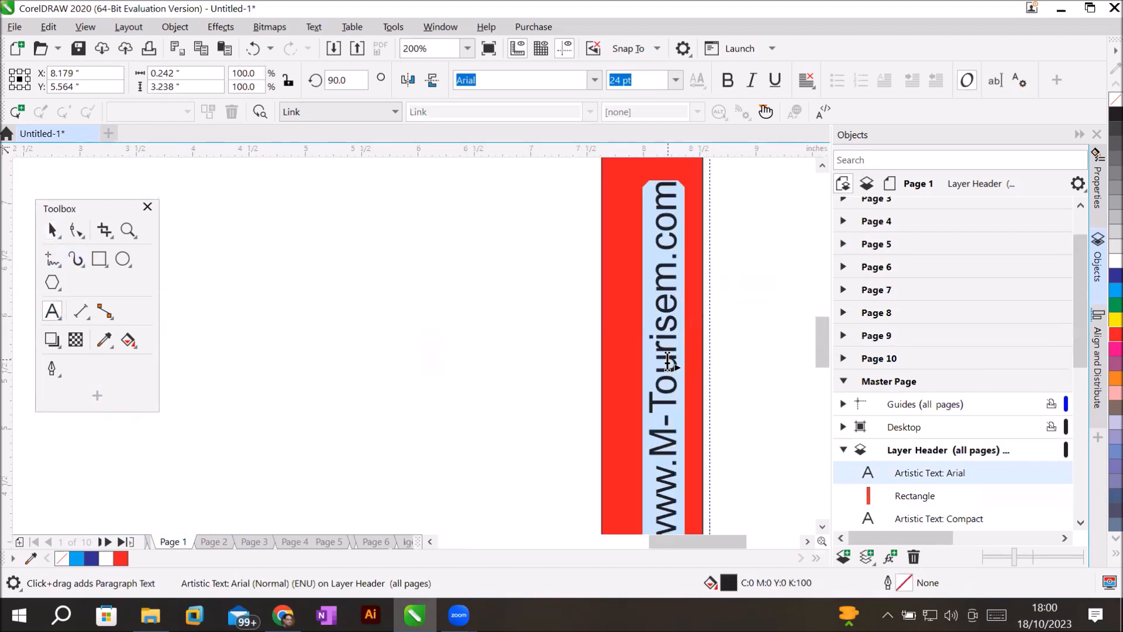
{"action": "left_click", "coordinate": [1115, 318]}
{"action": "right_click", "coordinate": [1115, 319]}
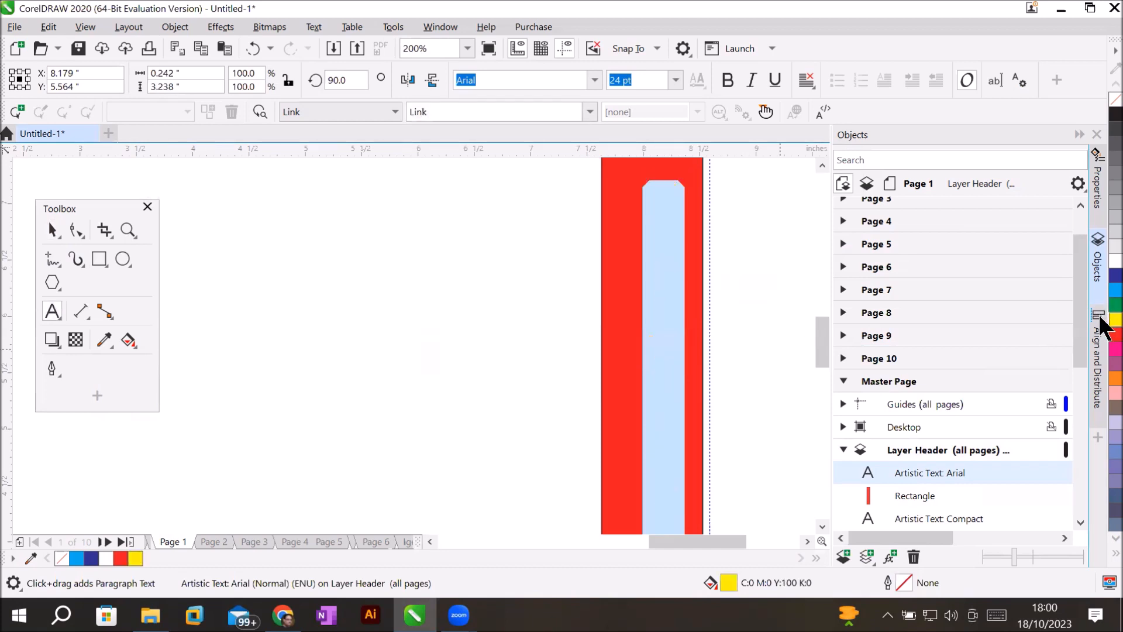
{"action": "right_click", "coordinate": [1101, 268]}
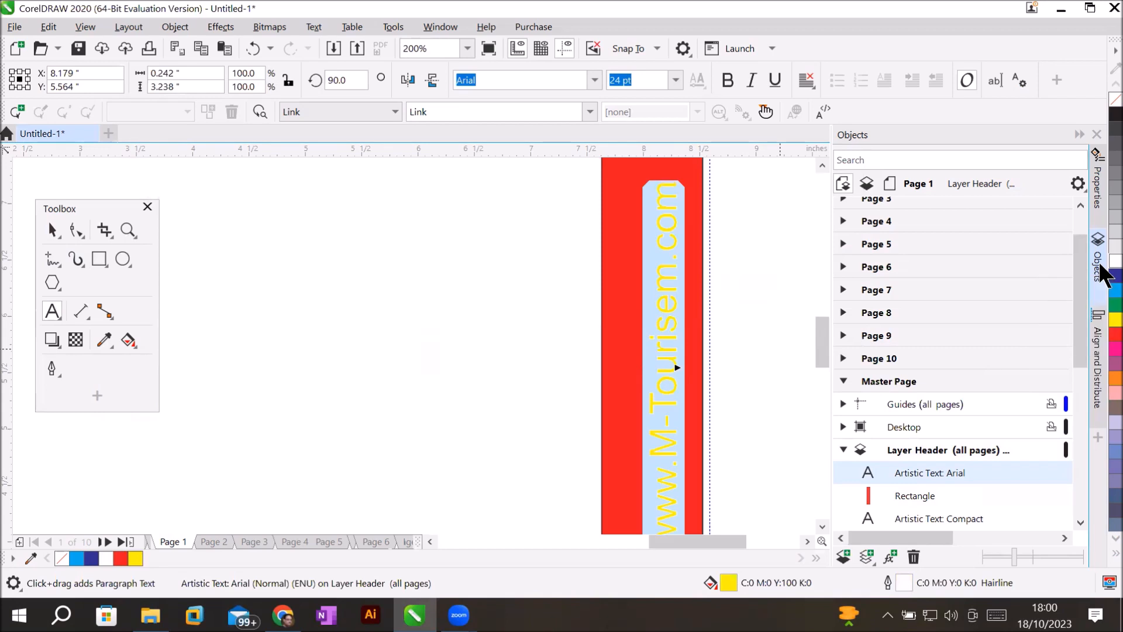
{"action": "left_click", "coordinate": [476, 353]}
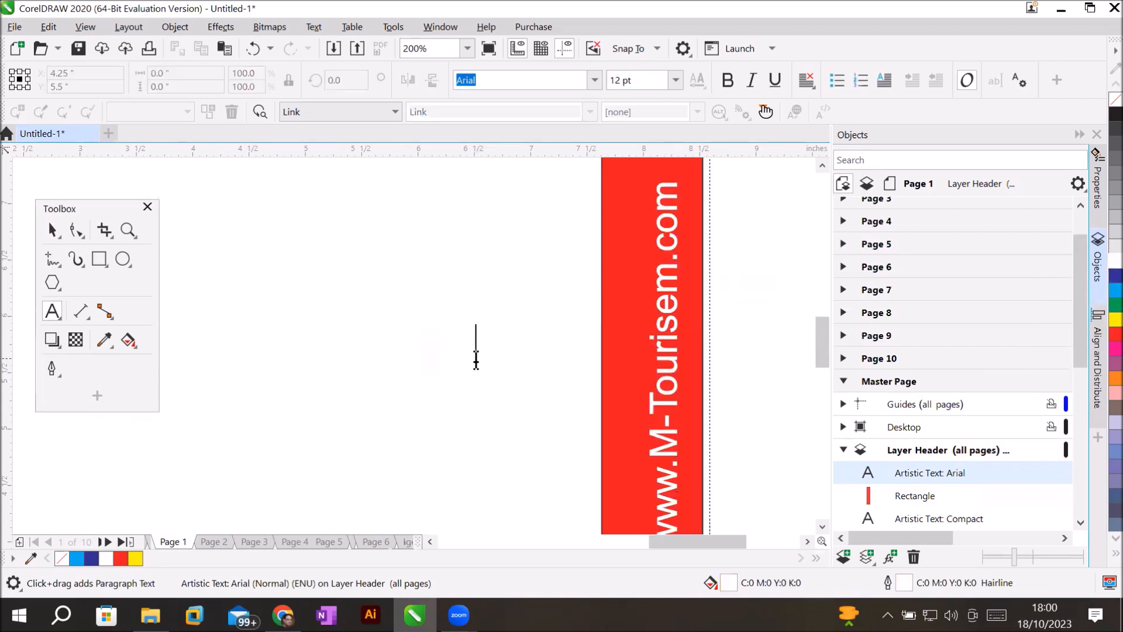
In the Objects docker, select the master page and the Layer Header layer.
{"action": "scroll", "coordinate": [476, 352], "scroll_direction": "down", "scroll_amount": 1}
{"action": "scroll", "coordinate": [476, 353], "scroll_direction": "down", "scroll_amount": 3}
{"action": "scroll", "coordinate": [476, 359], "scroll_direction": "up", "scroll_amount": 1}
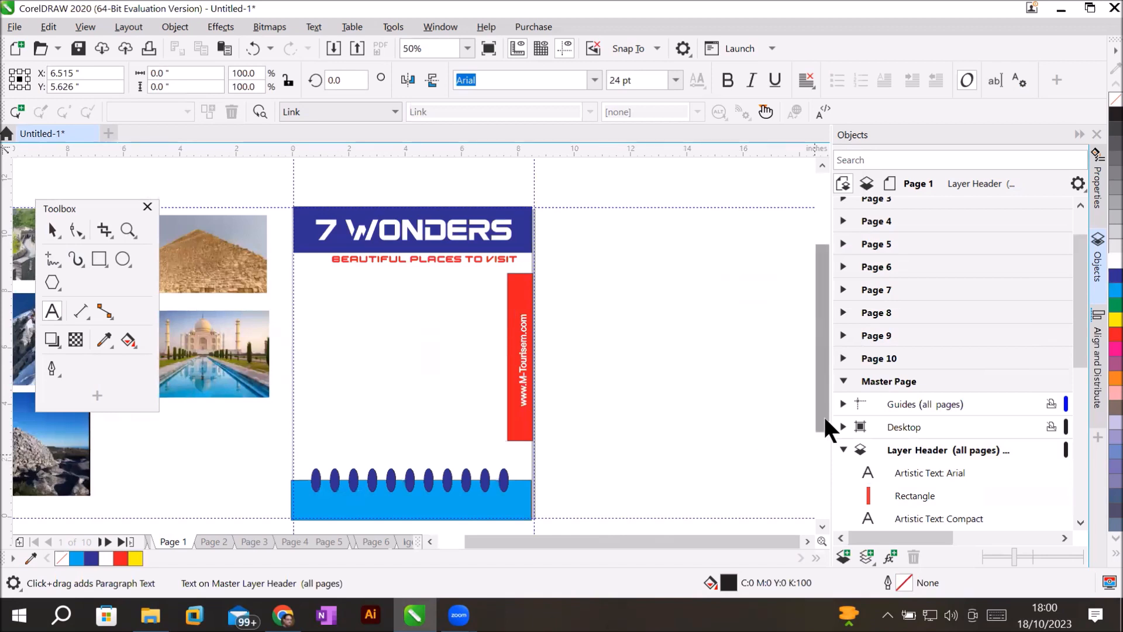
{"action": "scroll", "coordinate": [824, 439], "scroll_direction": "down", "scroll_amount": 1}
{"action": "scroll", "coordinate": [824, 448], "scroll_direction": "down", "scroll_amount": 2}
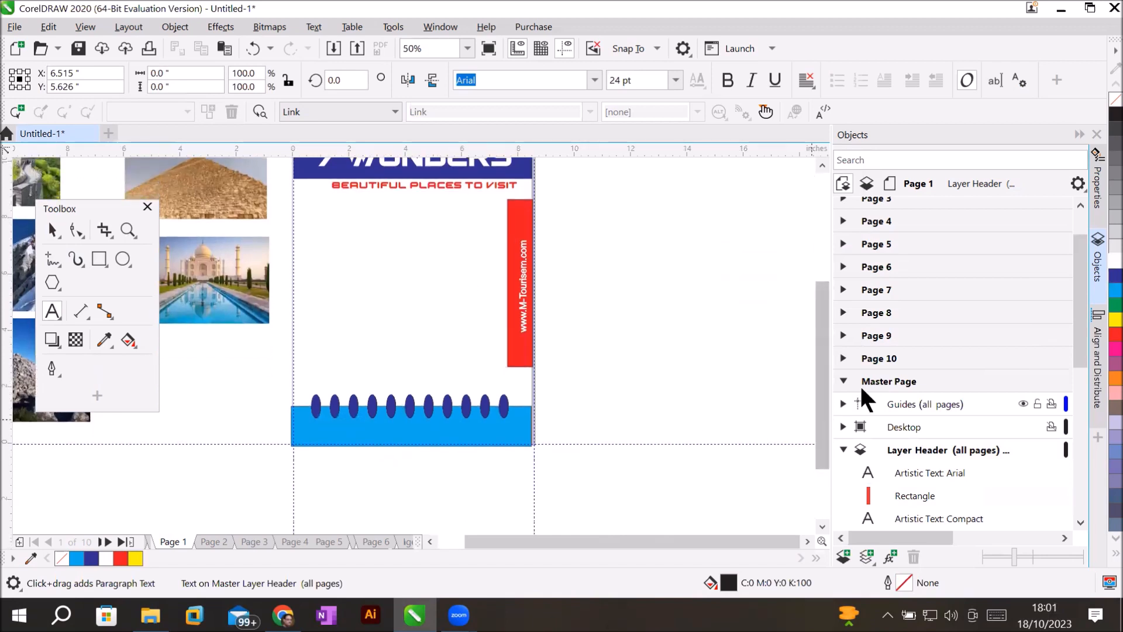
{"action": "left_click", "coordinate": [878, 379]}
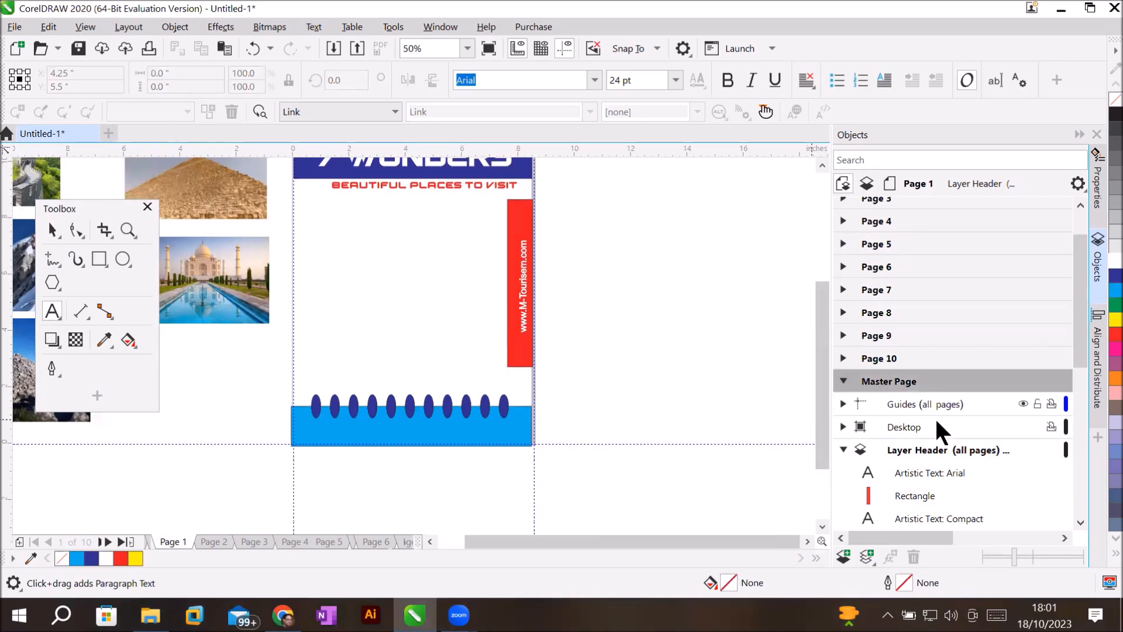
{"action": "left_click", "coordinate": [911, 447]}
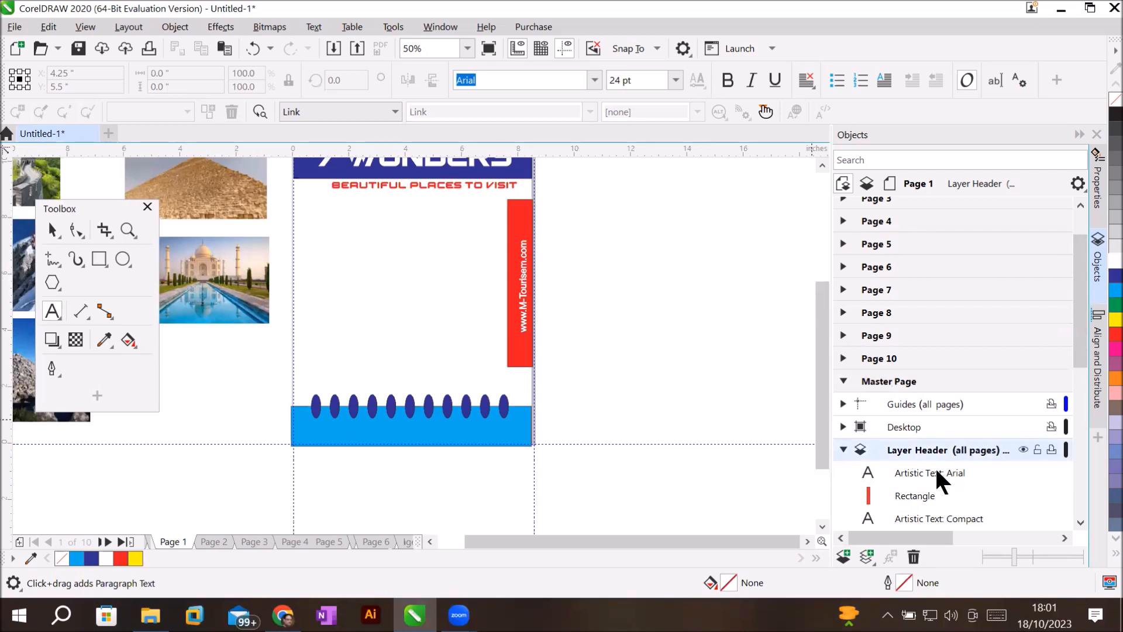
{"action": "left_click_drag", "start_coordinate": [1081, 356], "coordinate": [1087, 409]}
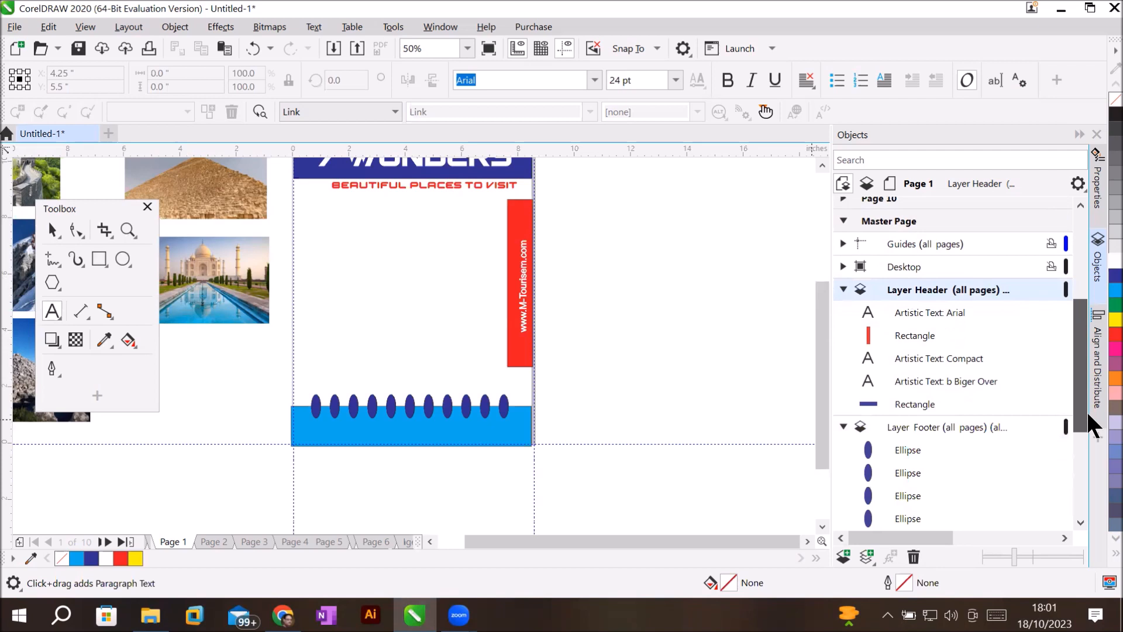
Make Layer Footer active, check its ellipse objects, and clear the selection.
{"action": "left_click", "coordinate": [908, 427]}
{"action": "left_click", "coordinate": [477, 285]}
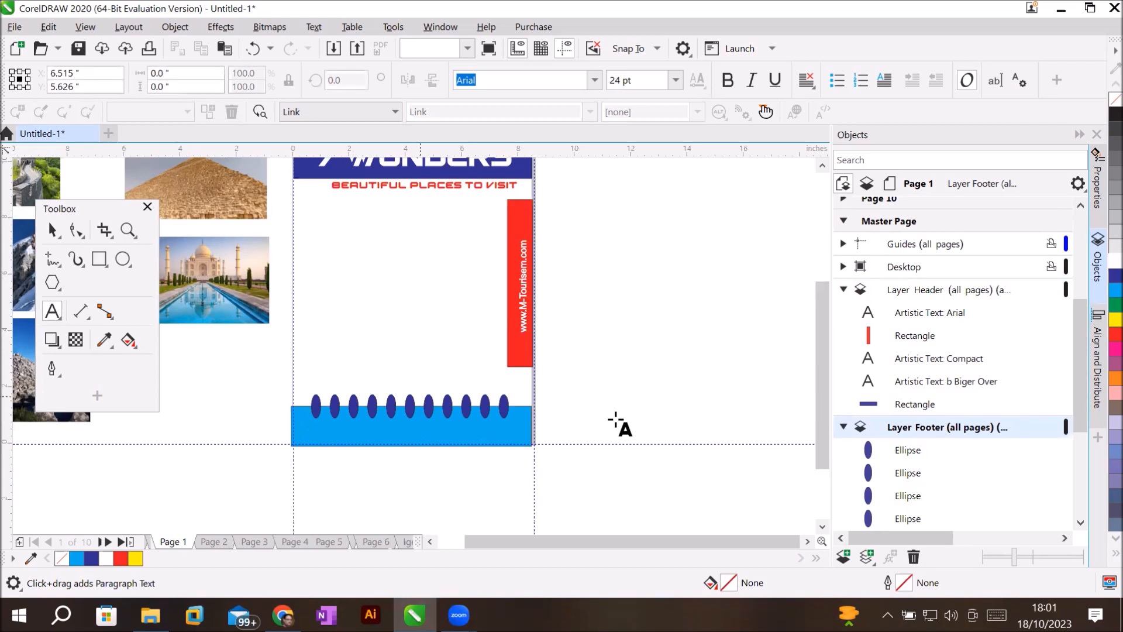
{"action": "left_click", "coordinate": [960, 428]}
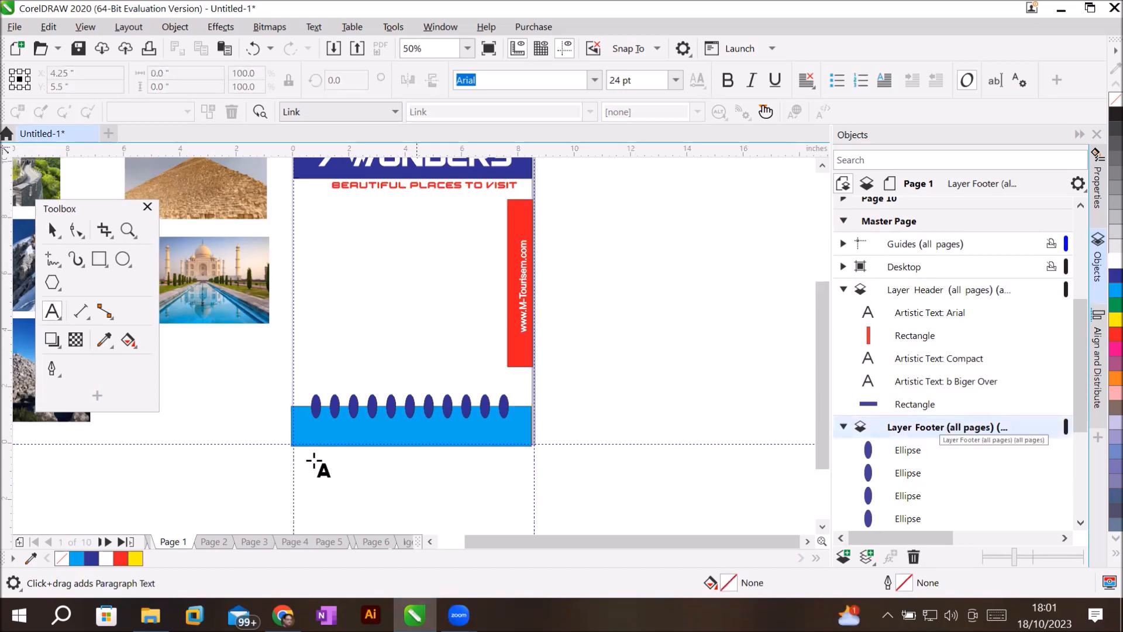
{"action": "left_click", "coordinate": [396, 423]}
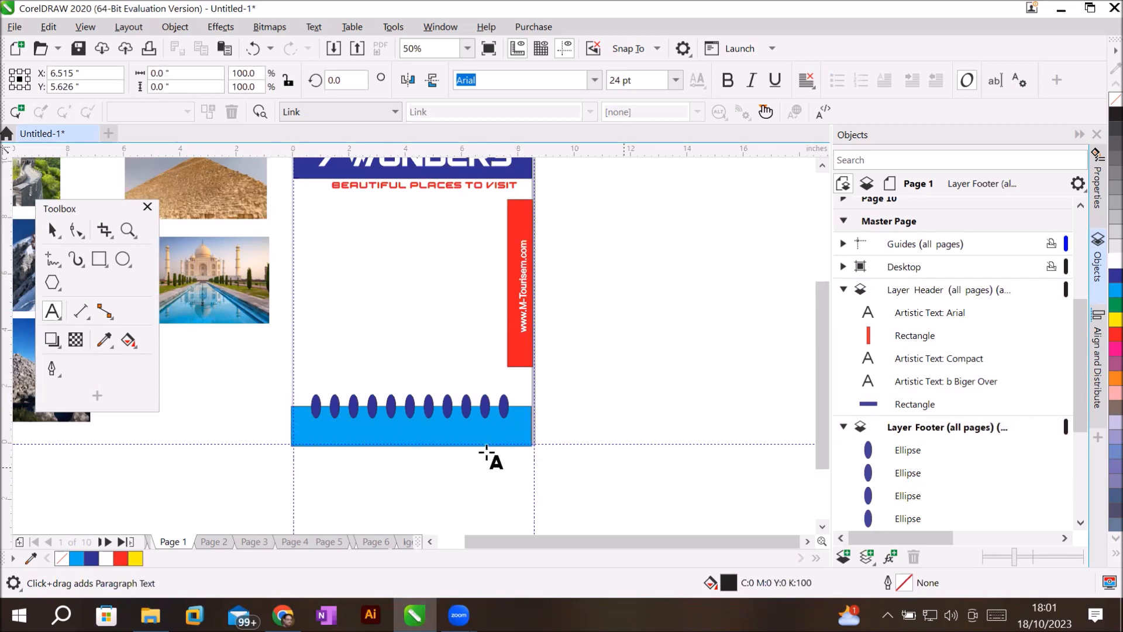
{"action": "left_click", "coordinate": [918, 428]}
{"action": "left_click_drag", "start_coordinate": [1082, 406], "coordinate": [1088, 475]}
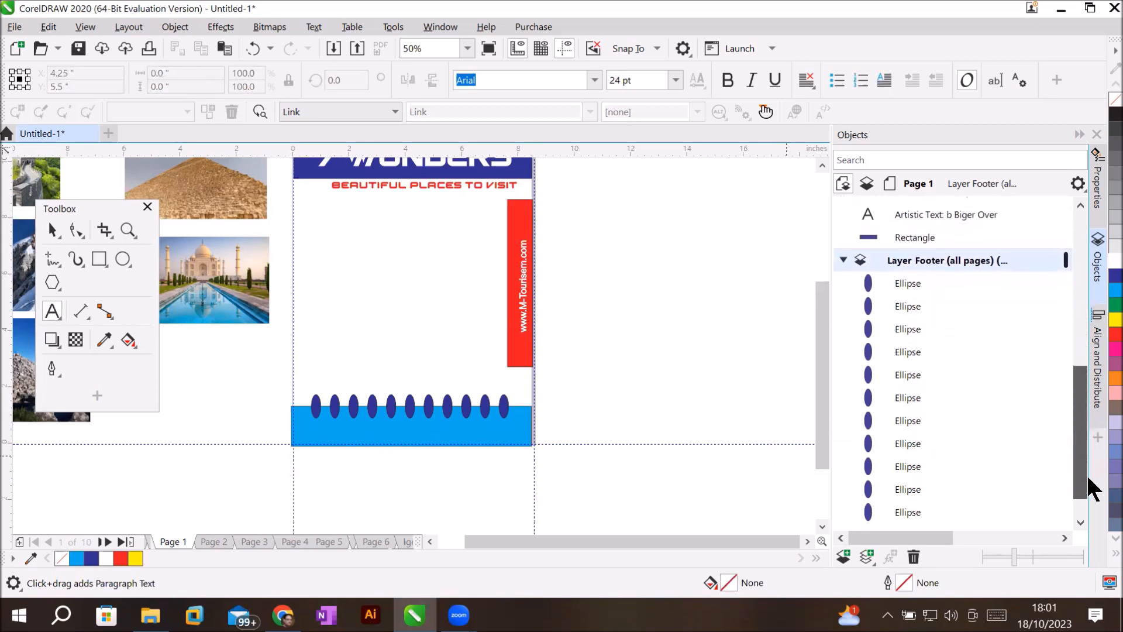
{"action": "left_click", "coordinate": [117, 482]}
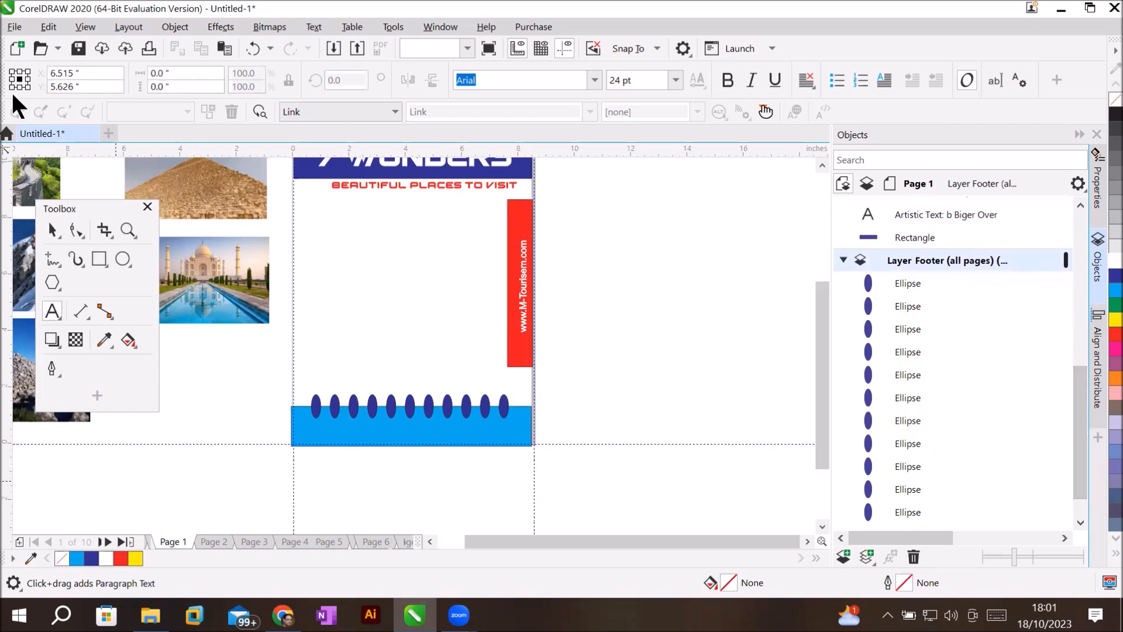
Open the Import dialog and browse to the Images > Flaticon folder.
{"action": "left_click", "coordinate": [13, 29]}
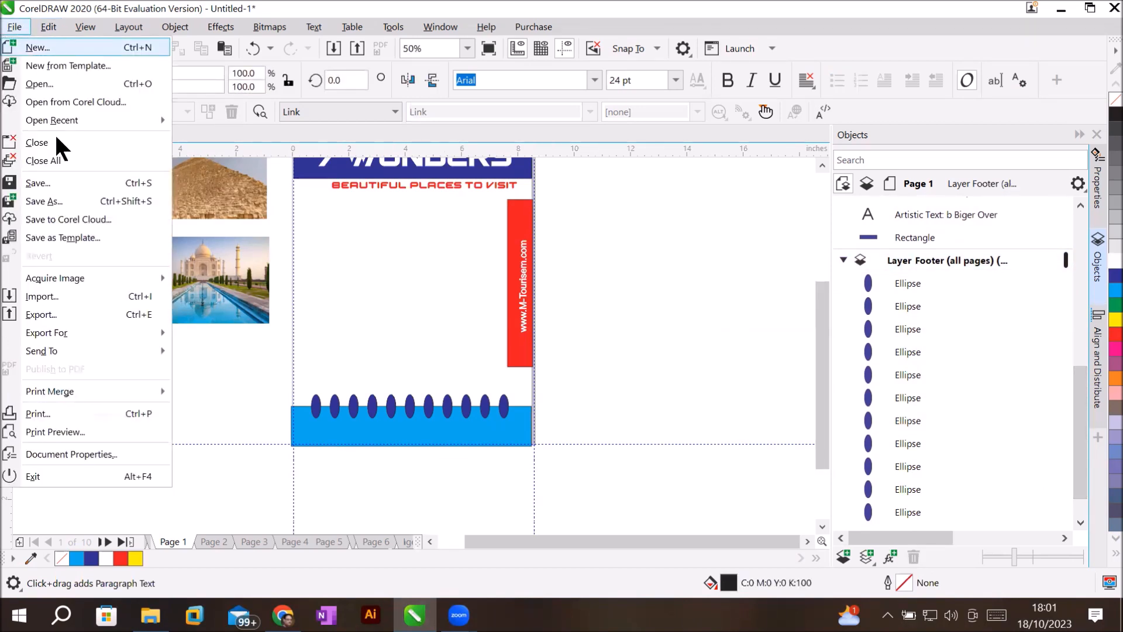
{"action": "left_click", "coordinate": [97, 291]}
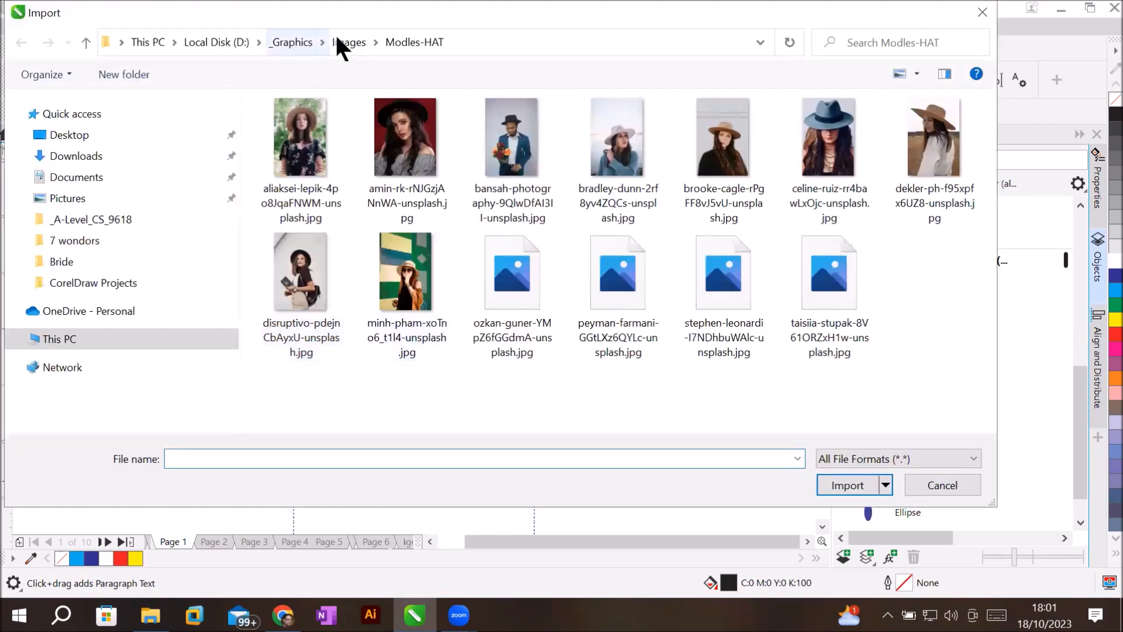
{"action": "left_click", "coordinate": [339, 42]}
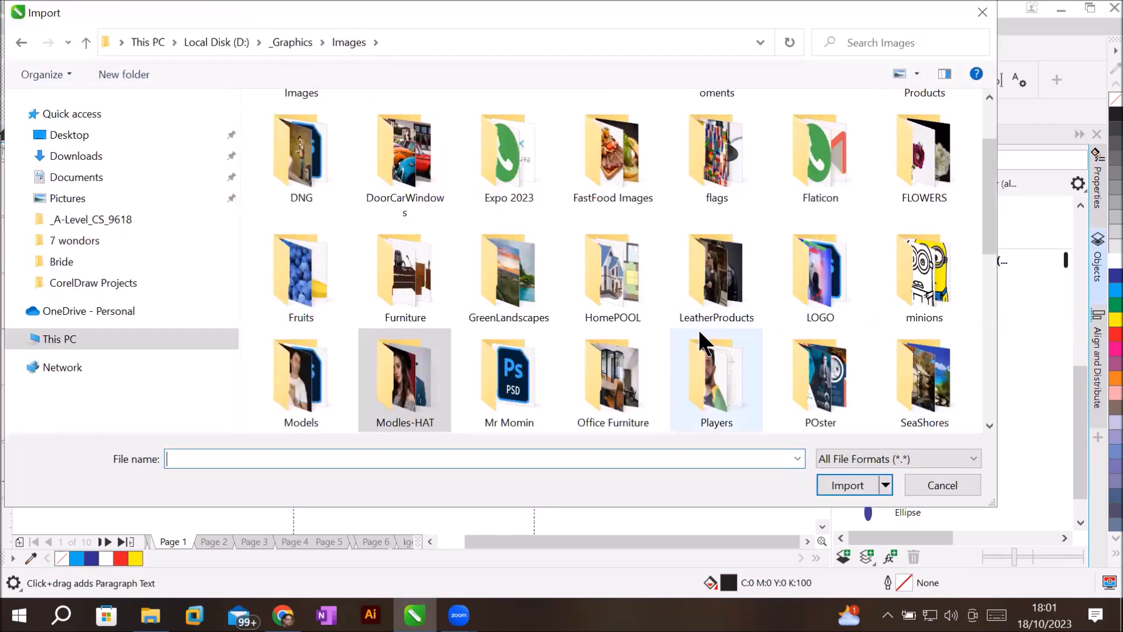
{"action": "scroll", "coordinate": [693, 360], "scroll_direction": "down", "scroll_amount": 2}
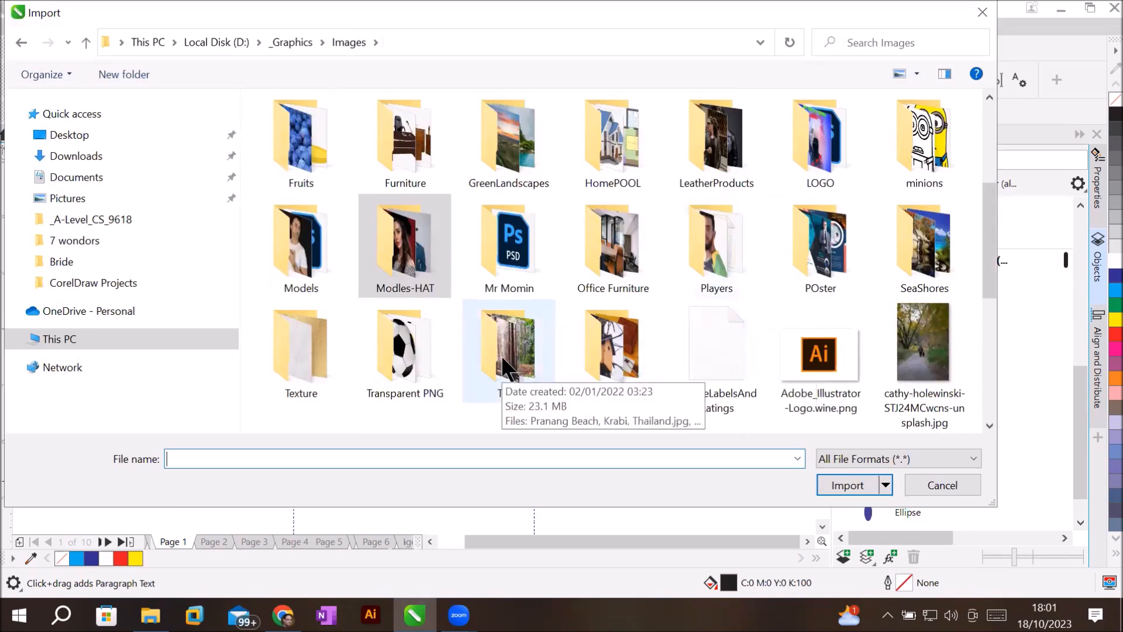
{"action": "scroll", "coordinate": [844, 299], "scroll_direction": "up", "scroll_amount": 2}
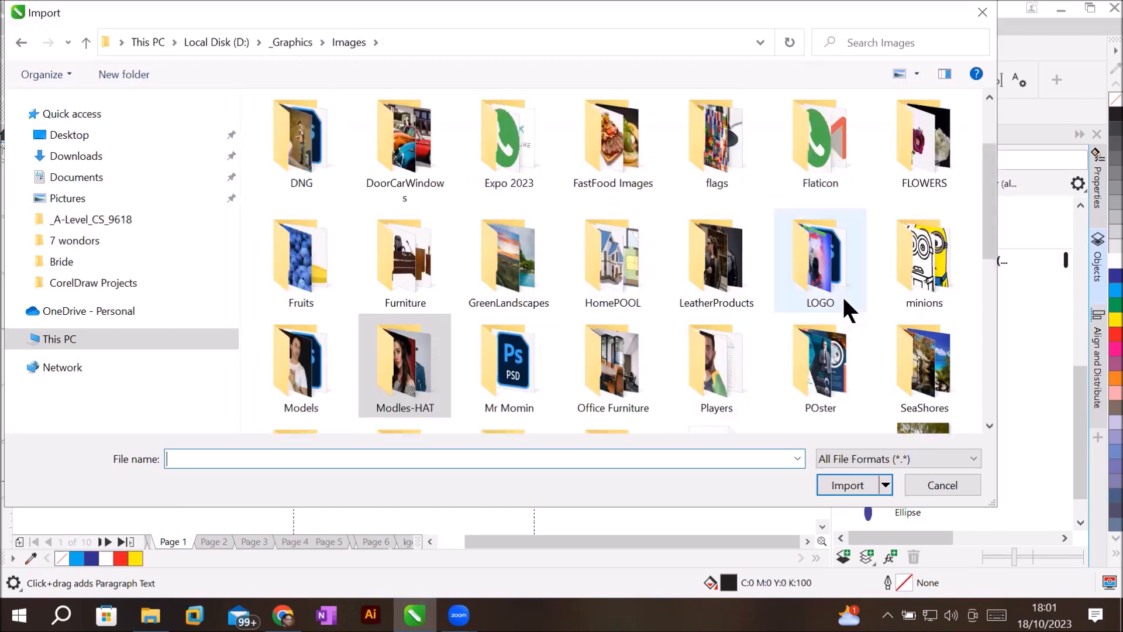
{"action": "double_click", "coordinate": [846, 145]}
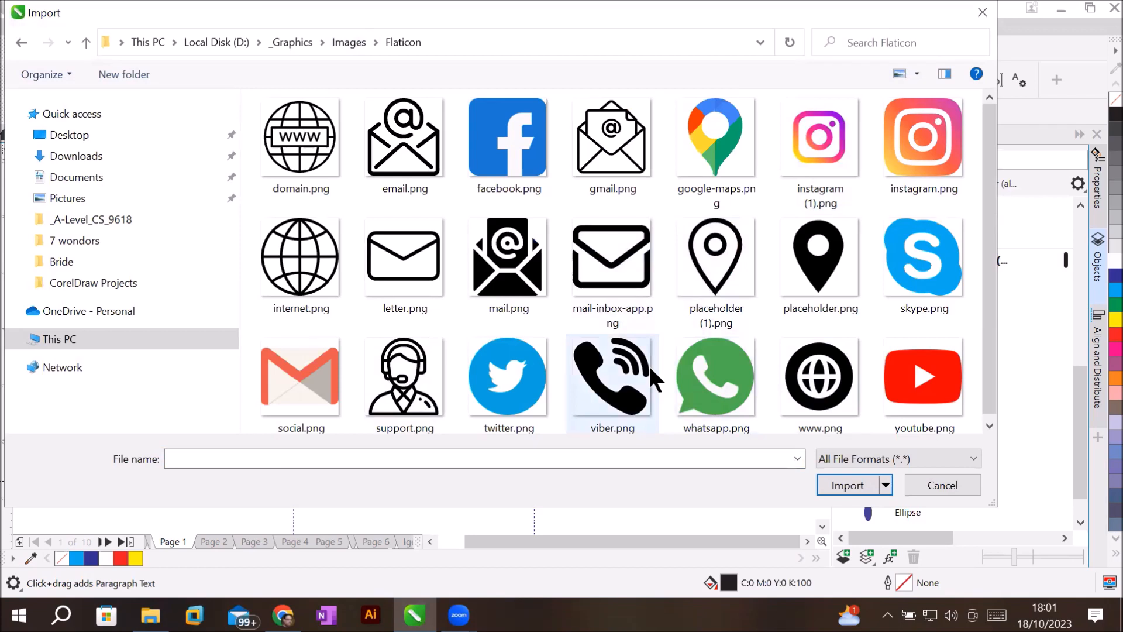
Try importing the twitter, google-maps and placeholder icons, then open Local Disk (D:) in Explorer.
{"action": "left_click", "coordinate": [490, 375]}
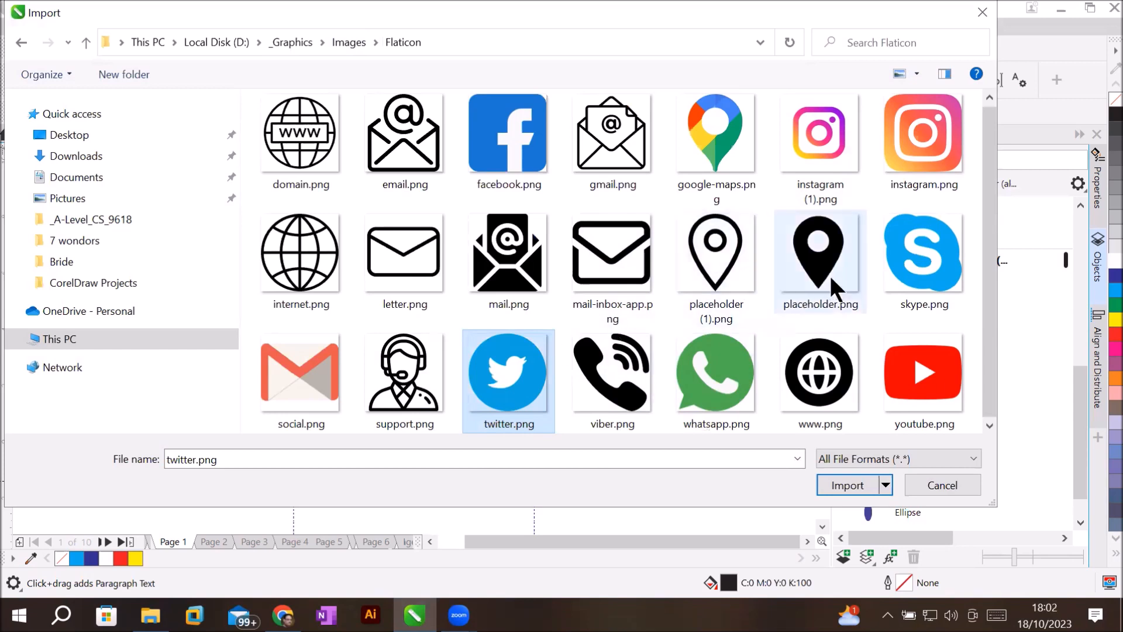
{"action": "left_click", "coordinate": [728, 165], "text": "ctrl"}
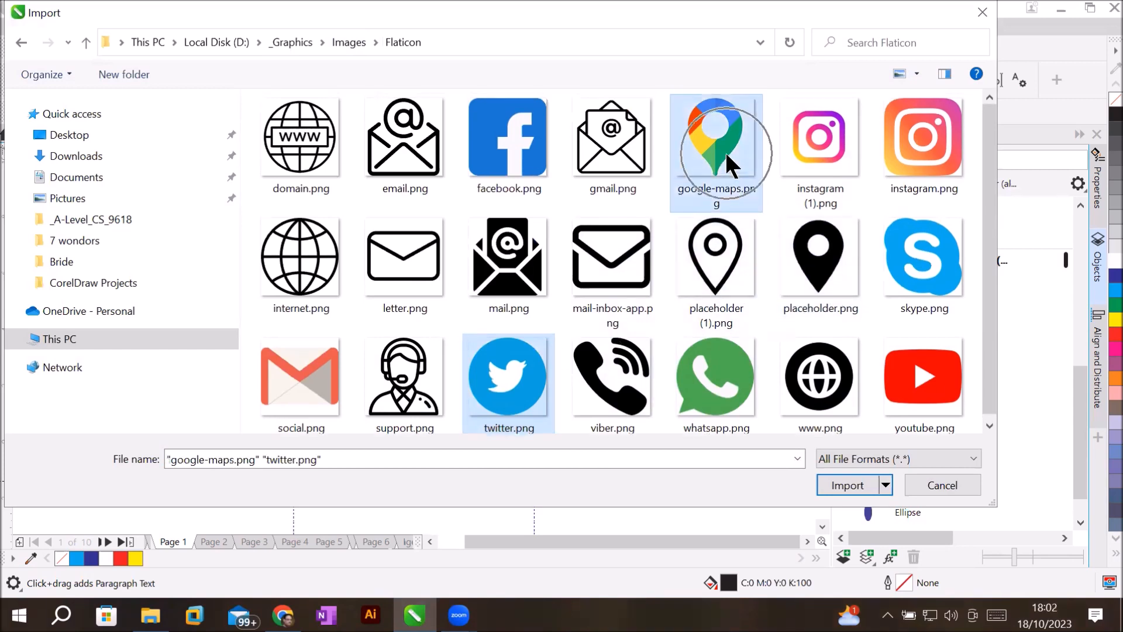
{"action": "left_click", "coordinate": [837, 485]}
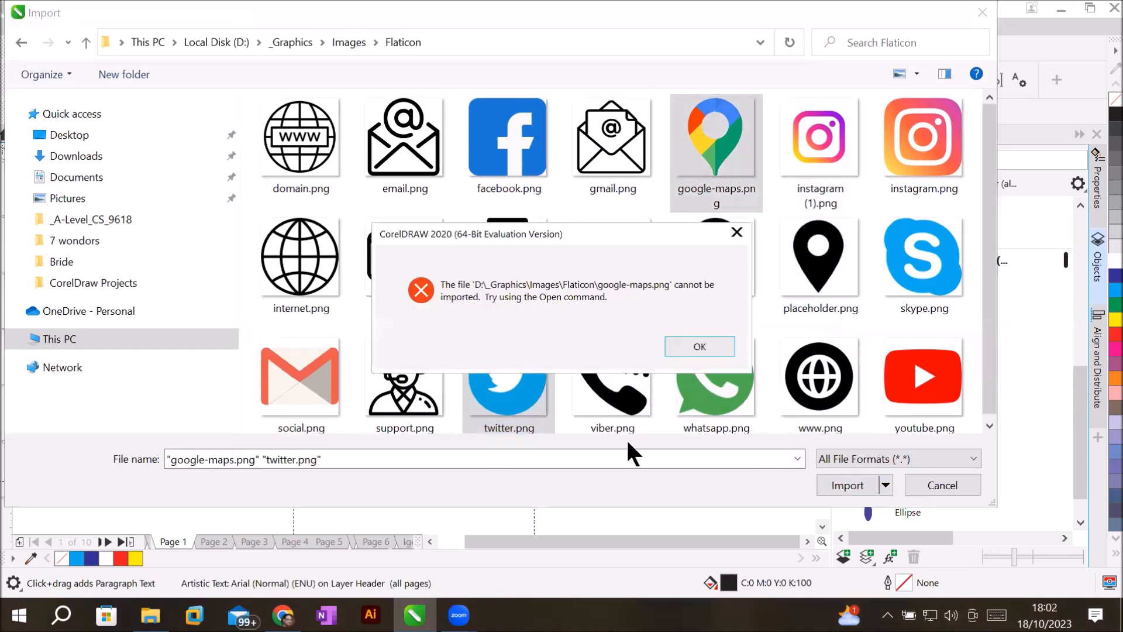
{"action": "left_click", "coordinate": [700, 346]}
{"action": "left_click", "coordinate": [817, 253], "text": "ctrl"}
{"action": "left_click", "coordinate": [837, 485]}
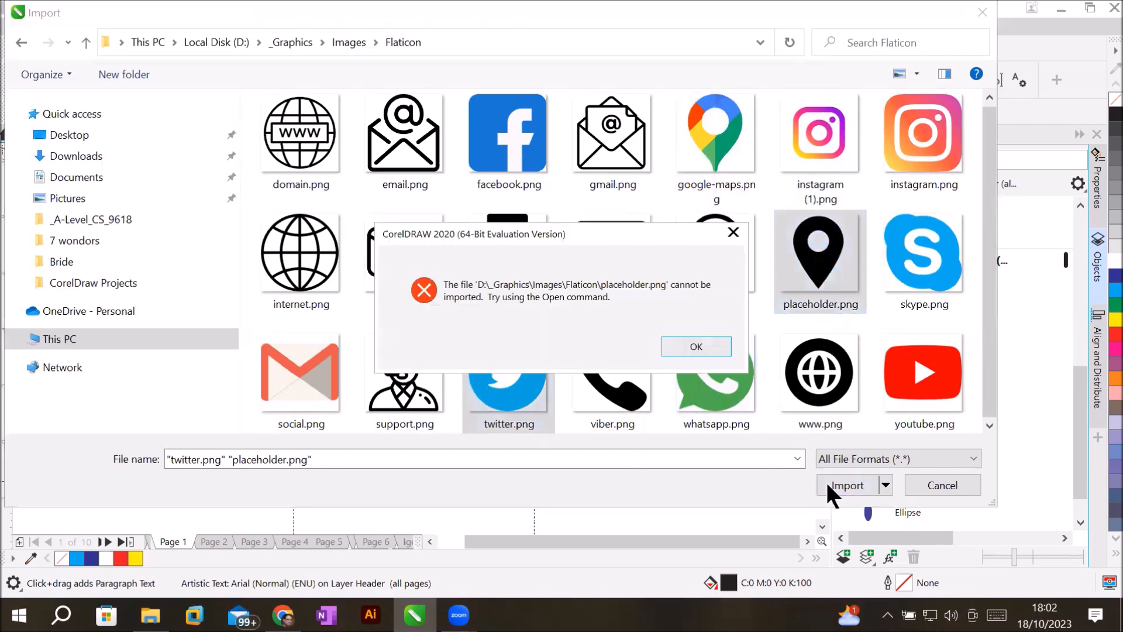
{"action": "left_click", "coordinate": [697, 346]}
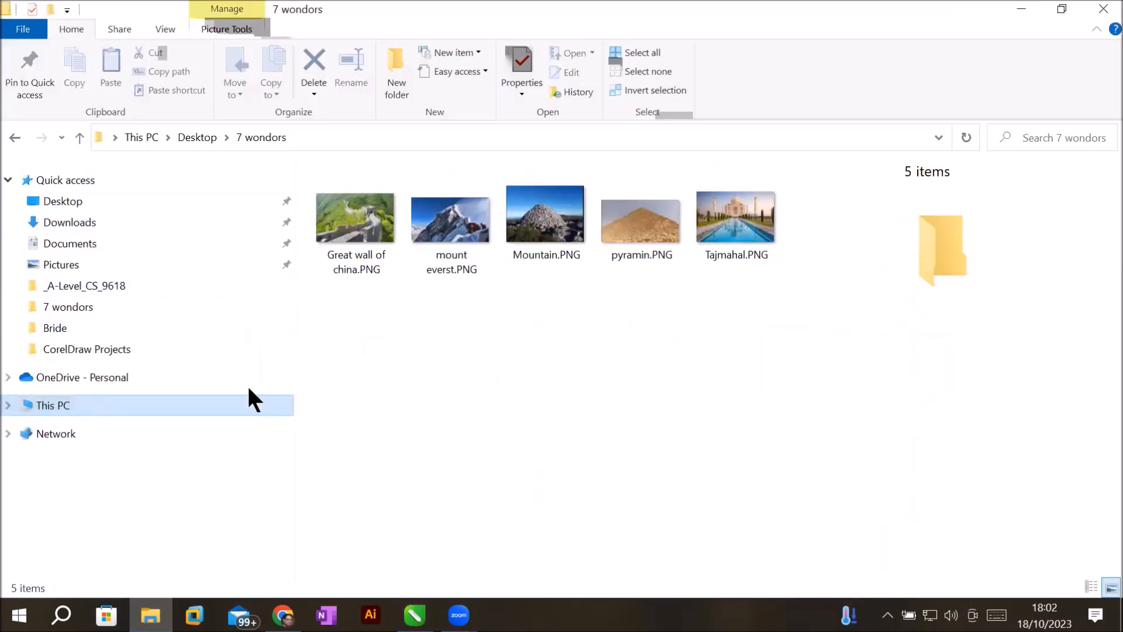
{"action": "left_click", "coordinate": [250, 402]}
{"action": "double_click", "coordinate": [376, 320]}
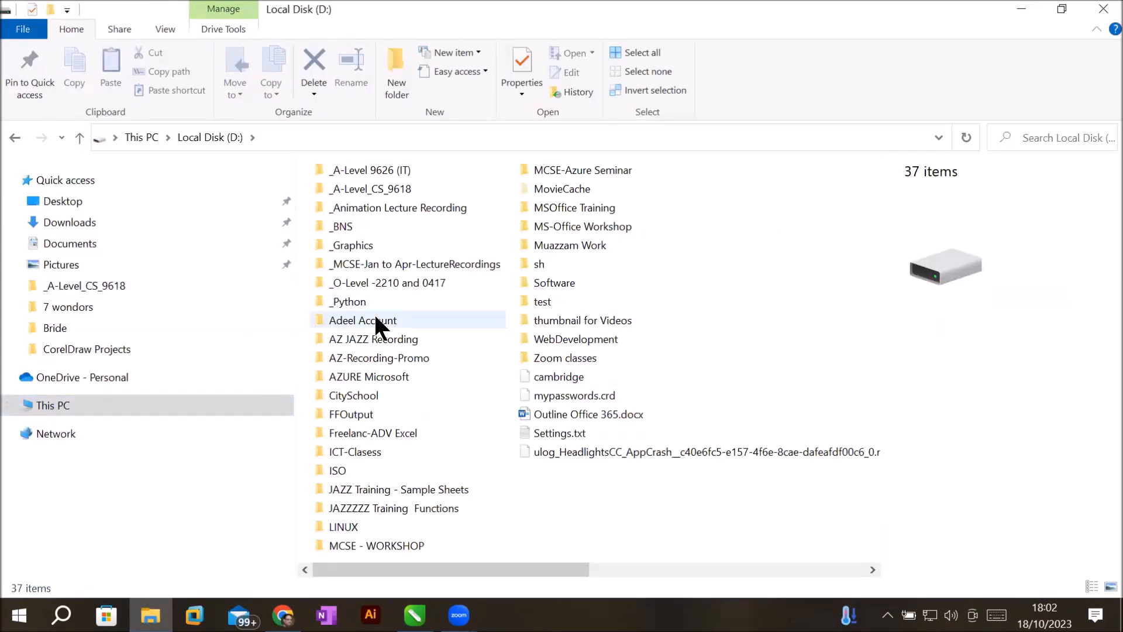
Drag letter, google-maps and whatsapp PNGs from _Graphics > Images > Flaticon onto the canvas.
{"action": "double_click", "coordinate": [353, 245]}
{"action": "double_click", "coordinate": [581, 213]}
{"action": "double_click", "coordinate": [579, 471]}
{"action": "left_click", "coordinate": [688, 328]}
{"action": "left_click", "coordinate": [817, 206], "text": "ctrl"}
{"action": "left_click", "coordinate": [688, 551], "text": "ctrl"}
{"action": "left_click_drag", "start_coordinate": [808, 183], "coordinate": [406, 295]}
Shrink the envelope and WhatsApp icons and place them on the blue footer bar.
{"action": "left_click_drag", "start_coordinate": [433, 298], "coordinate": [717, 451]}
{"action": "left_click_drag", "start_coordinate": [437, 359], "coordinate": [354, 556]}
{"action": "left_click", "coordinate": [661, 398]}
{"action": "left_click_drag", "start_coordinate": [443, 317], "coordinate": [361, 492]}
{"action": "left_click_drag", "start_coordinate": [419, 373], "coordinate": [343, 471]}
{"action": "left_click_drag", "start_coordinate": [318, 470], "coordinate": [314, 434]}
{"action": "left_click", "coordinate": [690, 410]}
{"action": "left_click_drag", "start_coordinate": [774, 361], "coordinate": [430, 429]}
{"action": "key", "text": "F8"}
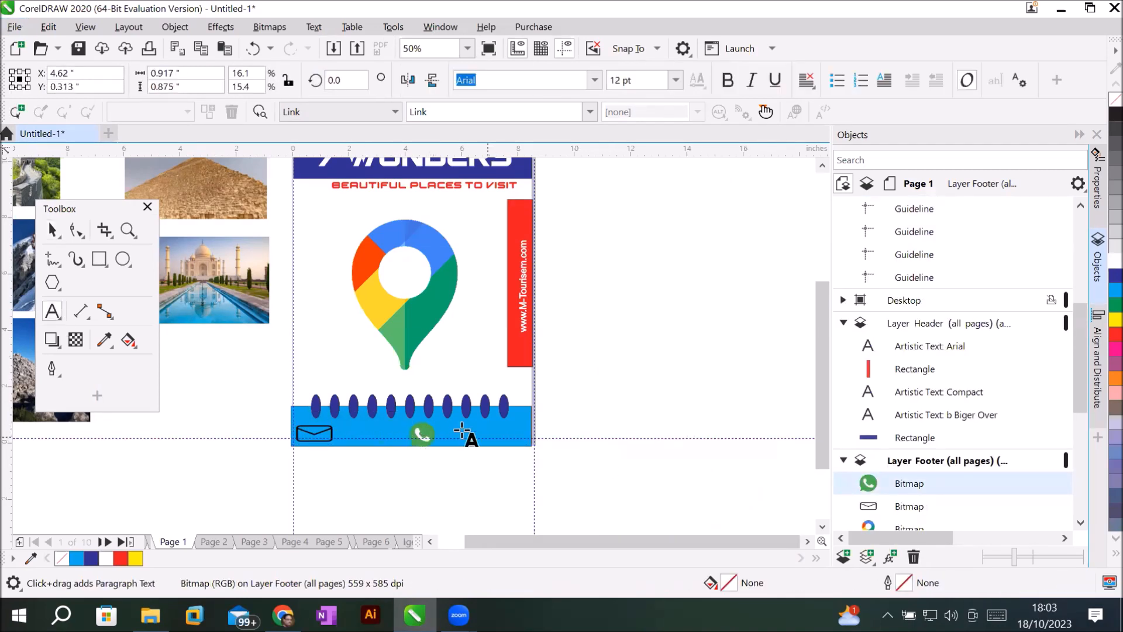
Type the contact phone number and e-mail address as text on the footer bar.
{"action": "left_click", "coordinate": [448, 439]}
{"action": "scroll", "coordinate": [499, 515], "scroll_direction": "up", "scroll_amount": 2}
{"action": "left_click_drag", "start_coordinate": [686, 542], "coordinate": [598, 550]}
{"action": "left_click_drag", "start_coordinate": [823, 446], "coordinate": [823, 439]}
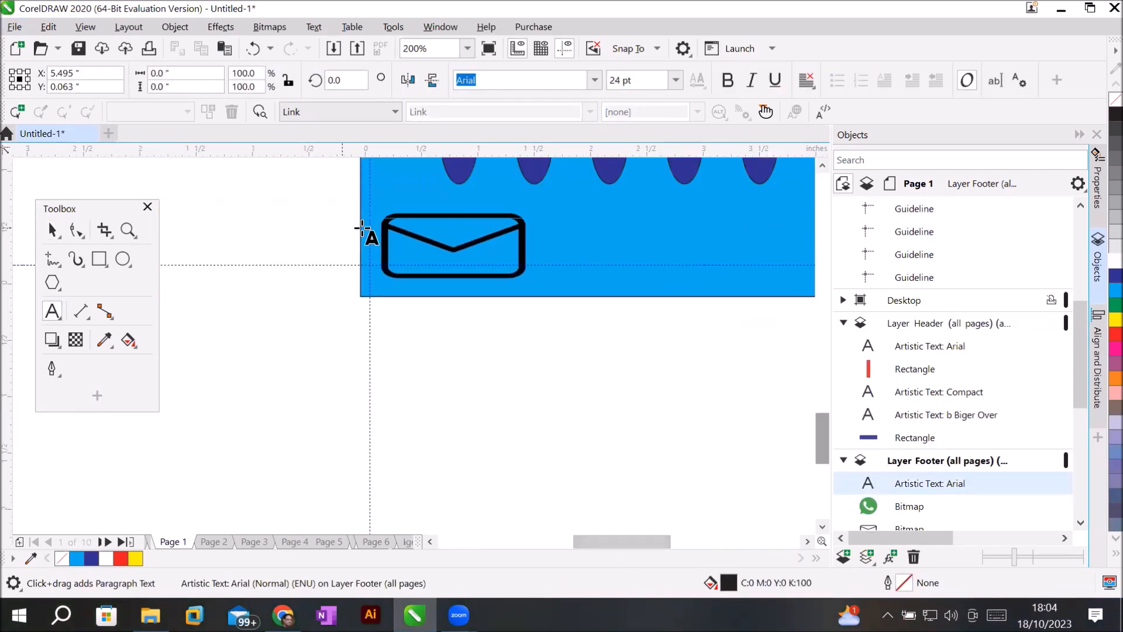
{"action": "left_click", "coordinate": [538, 250]}
{"action": "scroll", "coordinate": [690, 371], "scroll_direction": "down", "scroll_amount": 1}
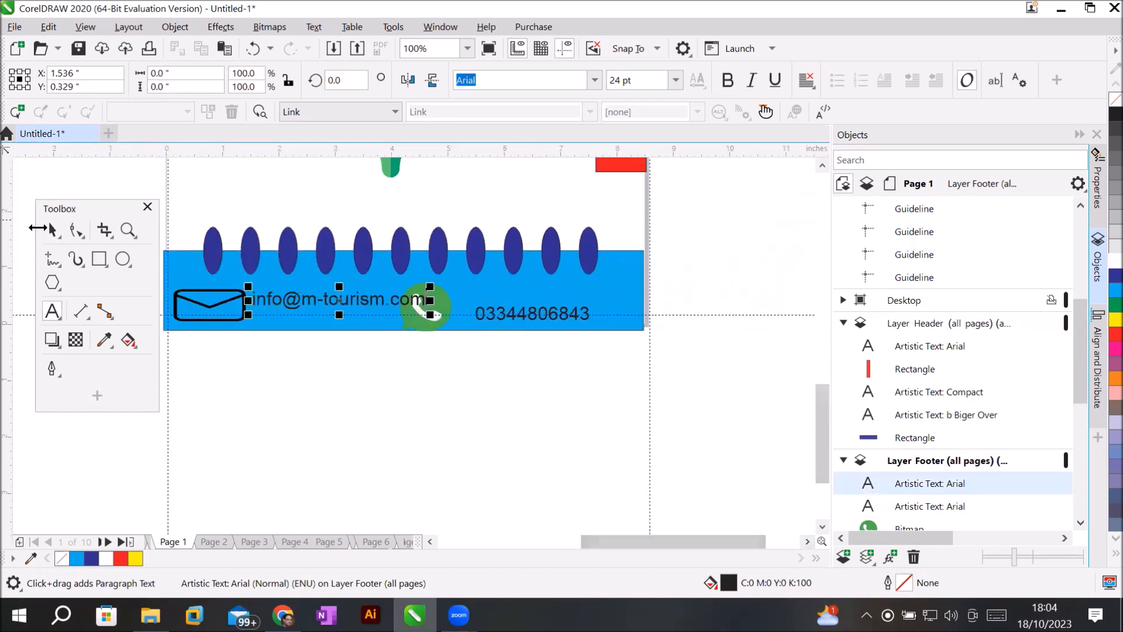
Line up the WhatsApp icon beside the phone number.
{"action": "left_click", "coordinate": [52, 230]}
{"action": "left_click_drag", "start_coordinate": [443, 319], "coordinate": [463, 319]}
{"action": "left_click_drag", "start_coordinate": [562, 316], "coordinate": [608, 302]}
{"action": "left_click_drag", "start_coordinate": [456, 302], "coordinate": [490, 301]}
{"action": "scroll", "coordinate": [491, 303], "scroll_direction": "down", "scroll_amount": 1}
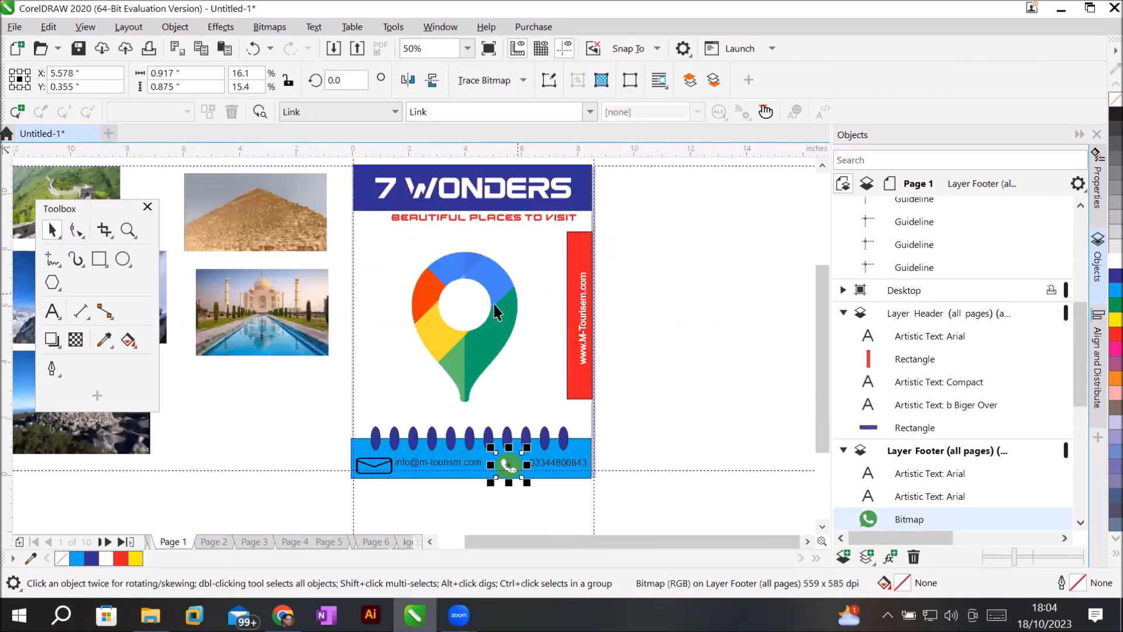
Delete the Google Maps pin from the footer.
{"action": "left_click", "coordinate": [494, 305]}
{"action": "key", "text": "Delete"}
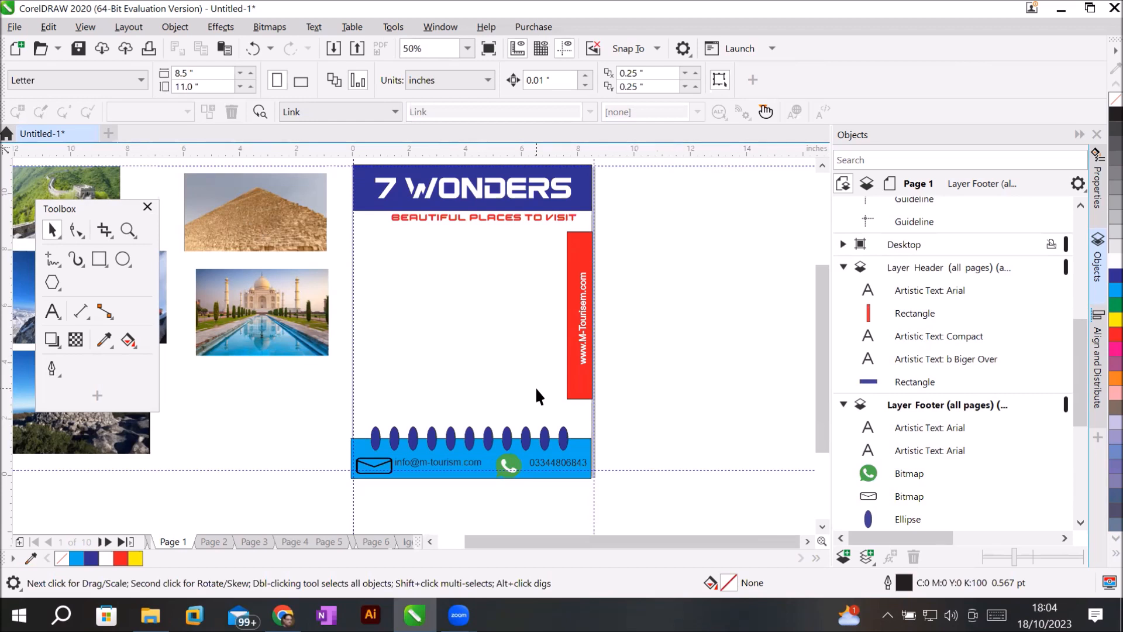
{"action": "left_click", "coordinate": [174, 27]}
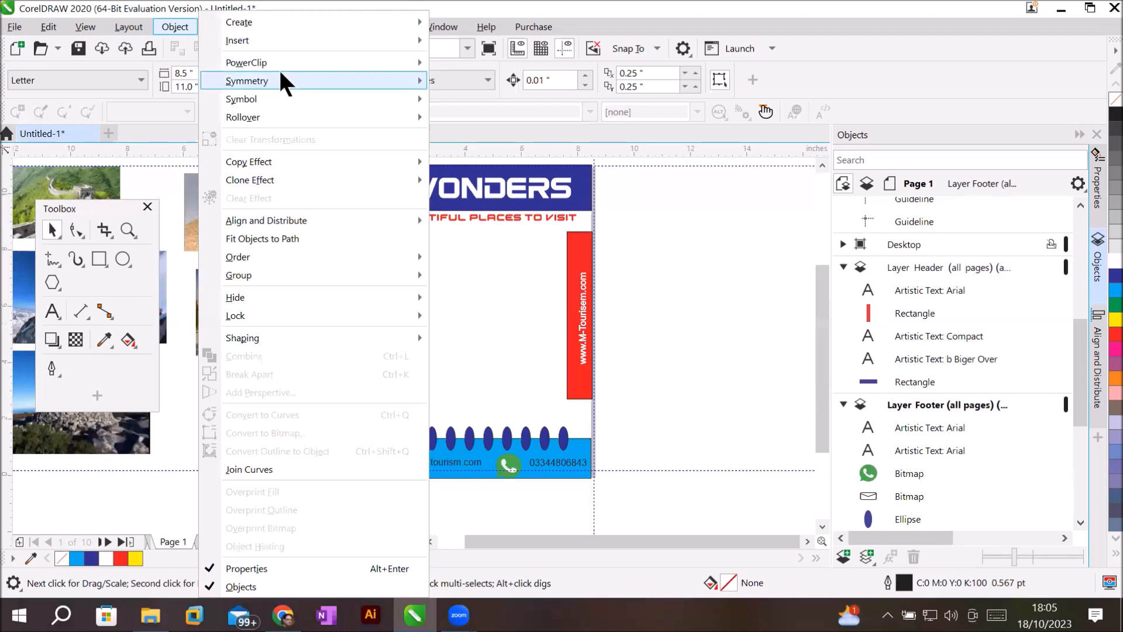
{"action": "mouse_move", "coordinate": [289, 66]}
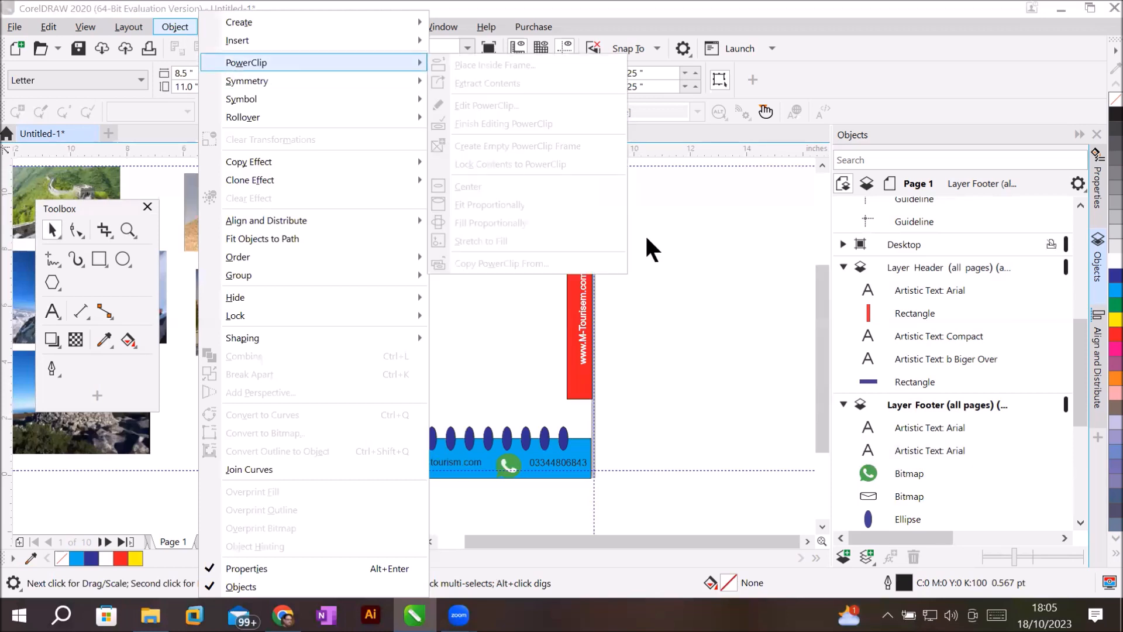
{"action": "left_click", "coordinate": [675, 267]}
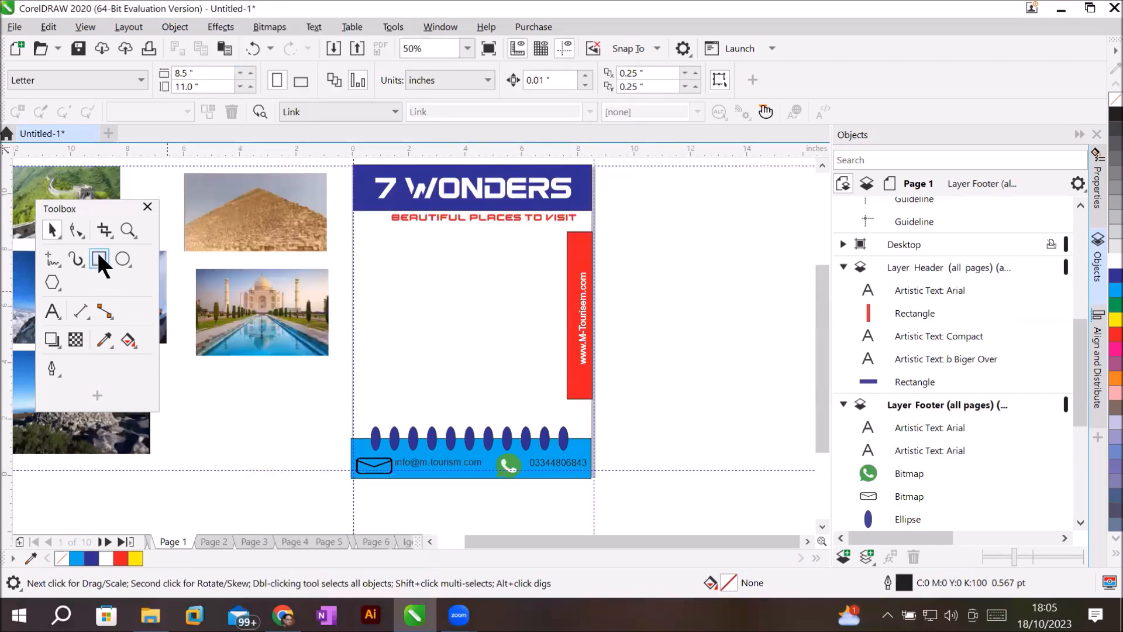
Draw a 5.979 × 6.396 in rectangle in the page's blank middle.
{"action": "left_click", "coordinate": [98, 256]}
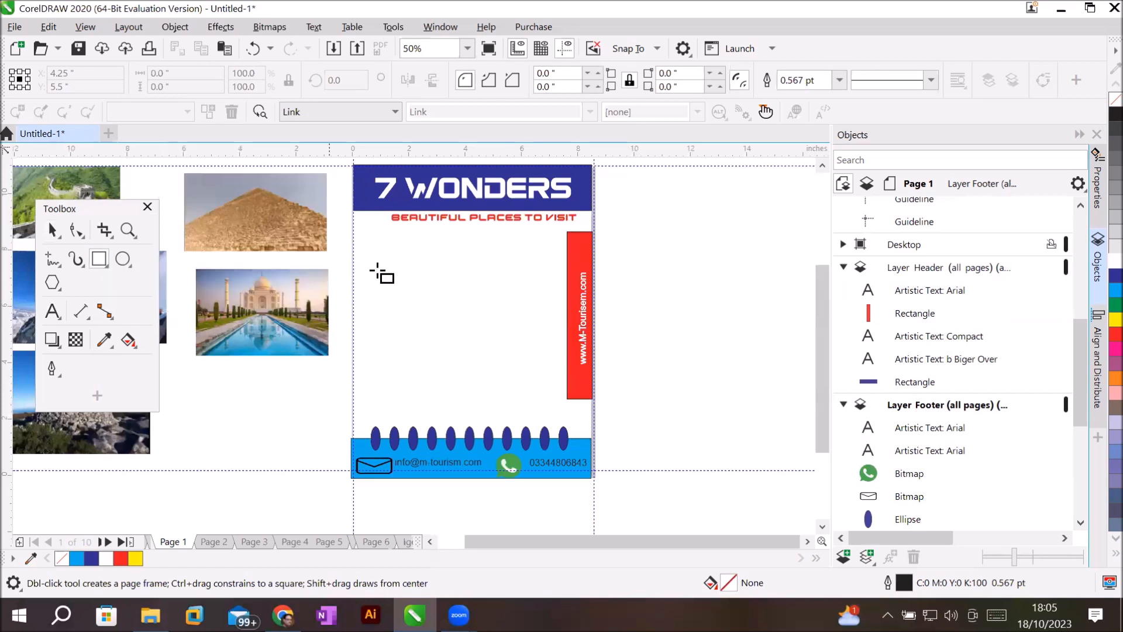
{"action": "mouse_move", "coordinate": [381, 235]}
{"action": "left_mouse_down"}
{"action": "mouse_move", "coordinate": [464, 349]}
{"action": "mouse_move", "coordinate": [549, 414]}
{"action": "left_mouse_up"}
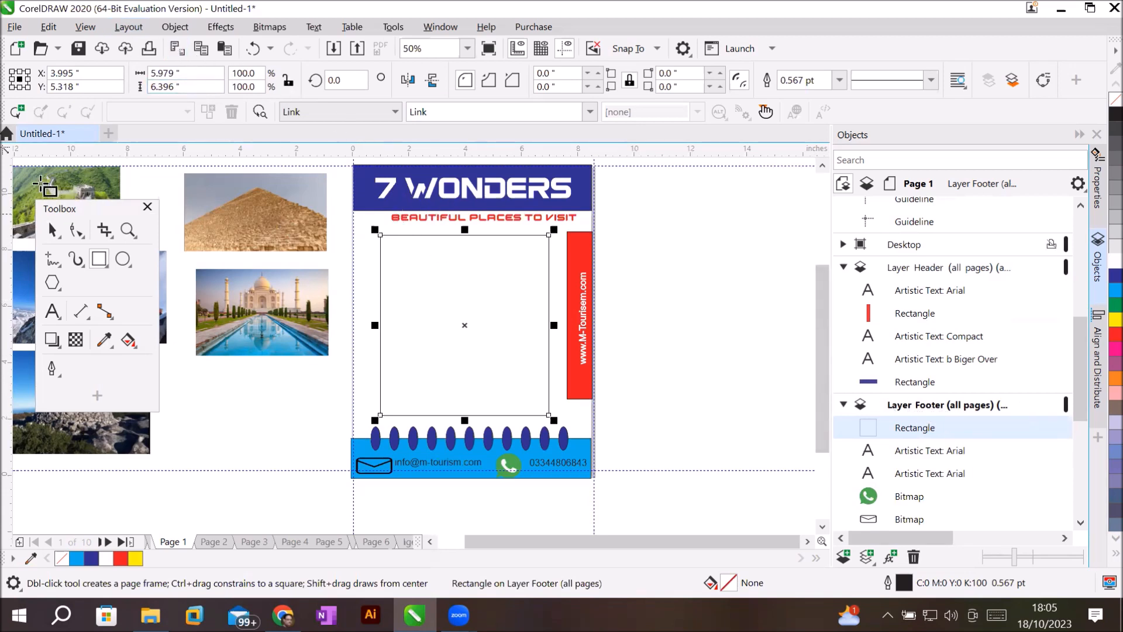
{"action": "left_click", "coordinate": [52, 229]}
{"action": "right_click", "coordinate": [438, 268]}
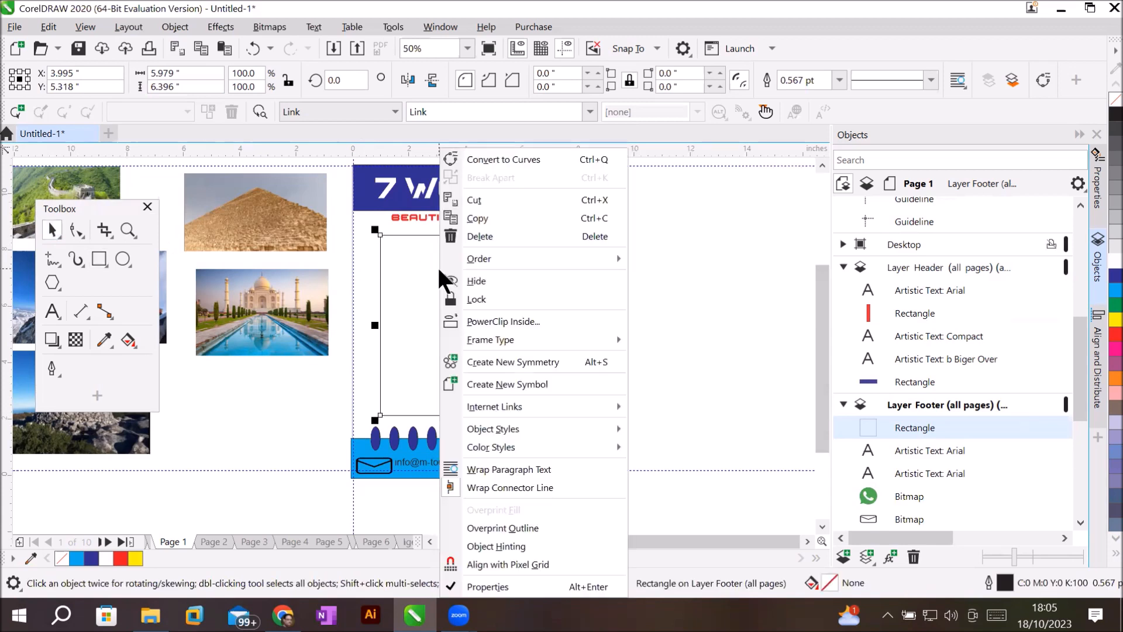
{"action": "mouse_move", "coordinate": [569, 338]}
{"action": "left_click", "coordinate": [391, 293]}
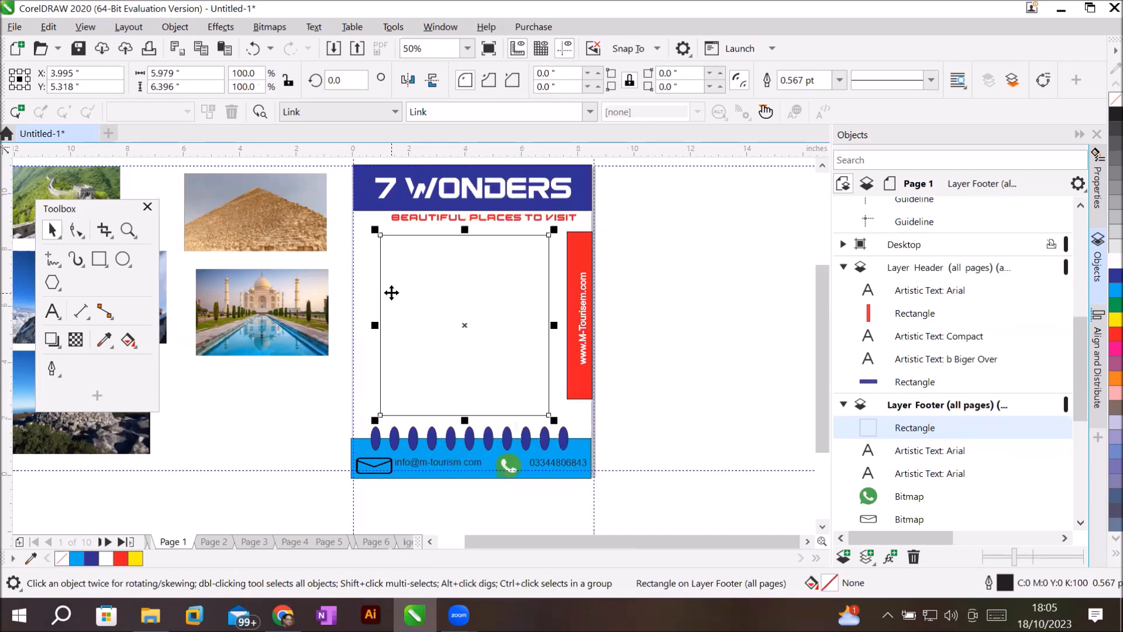
Apply Object > PowerClip > Create Empty PowerClip Frame to the middle rectangle.
{"action": "left_click", "coordinate": [174, 27]}
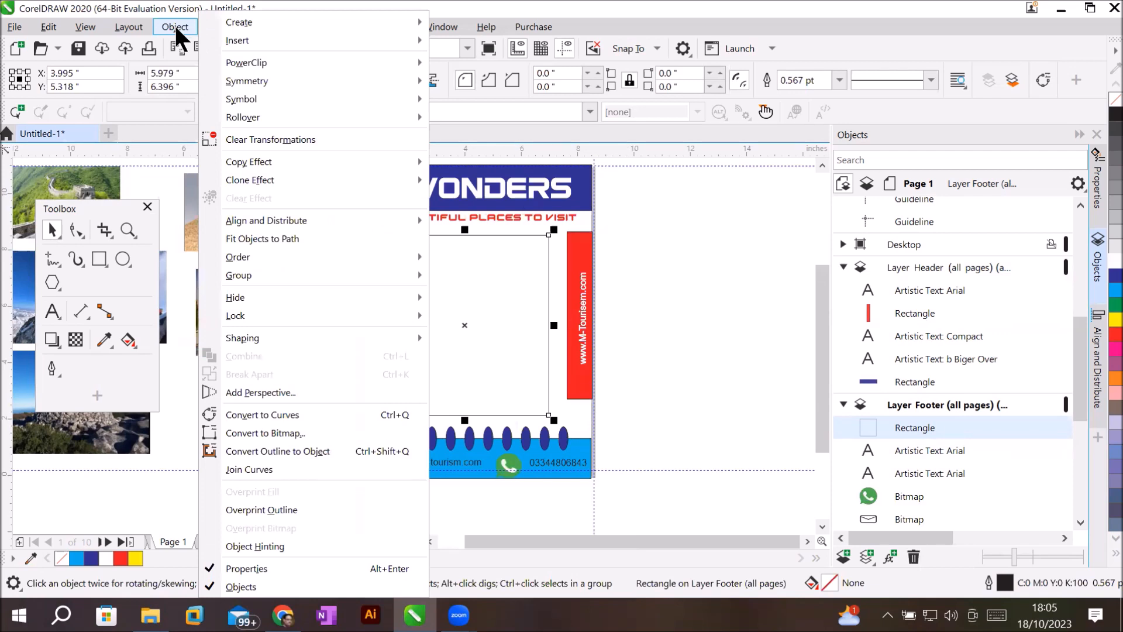
{"action": "mouse_move", "coordinate": [267, 59]}
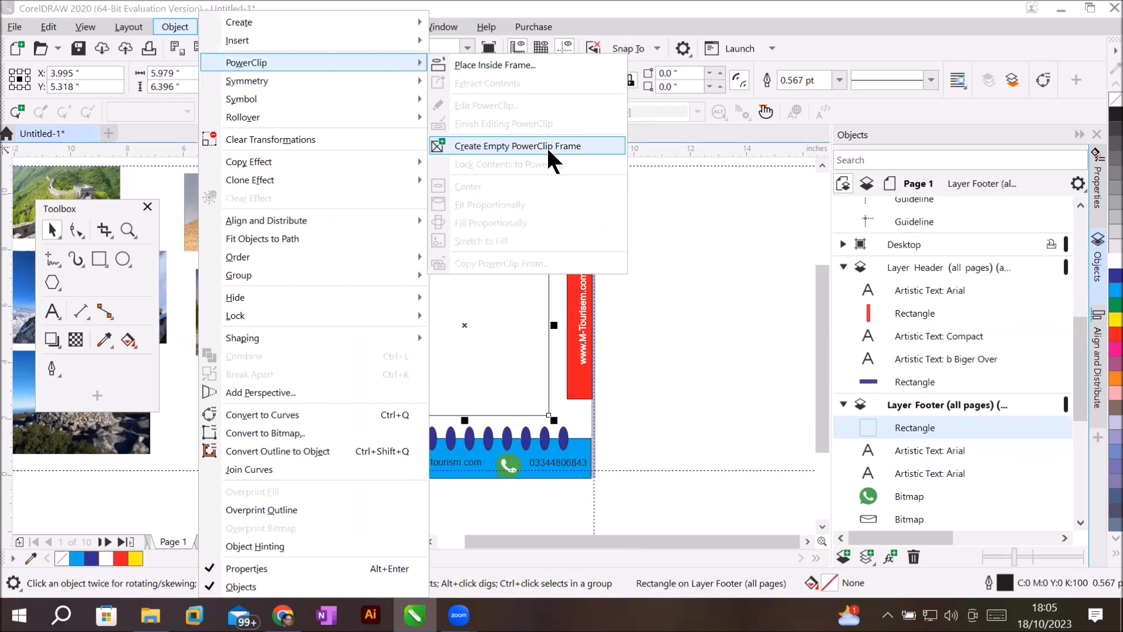
{"action": "left_click", "coordinate": [589, 147]}
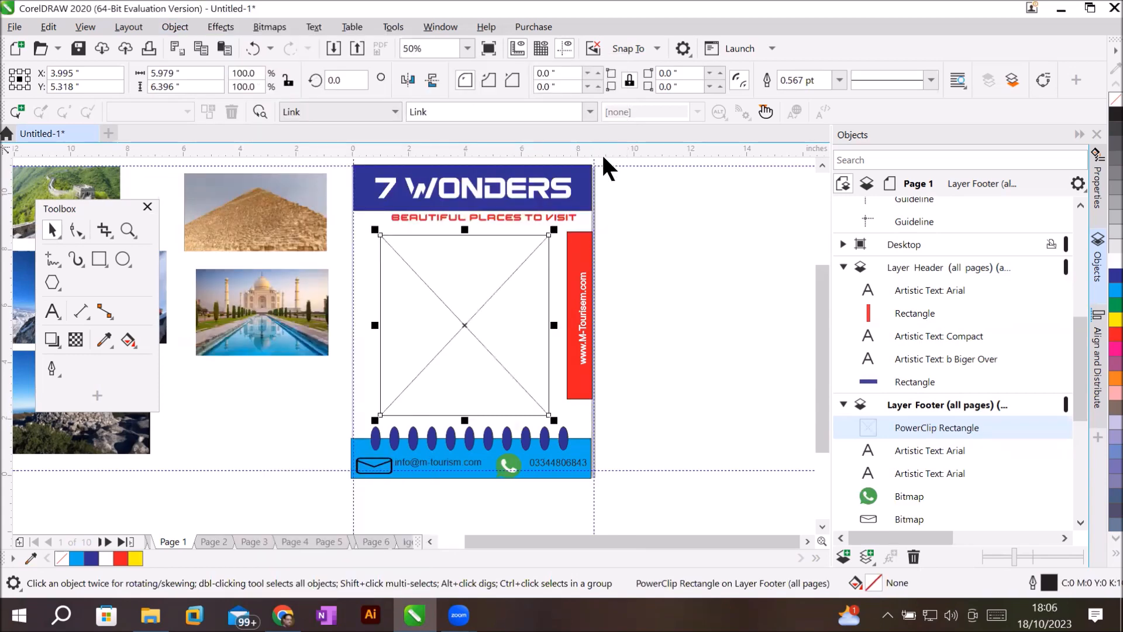
{"action": "left_click", "coordinate": [730, 236]}
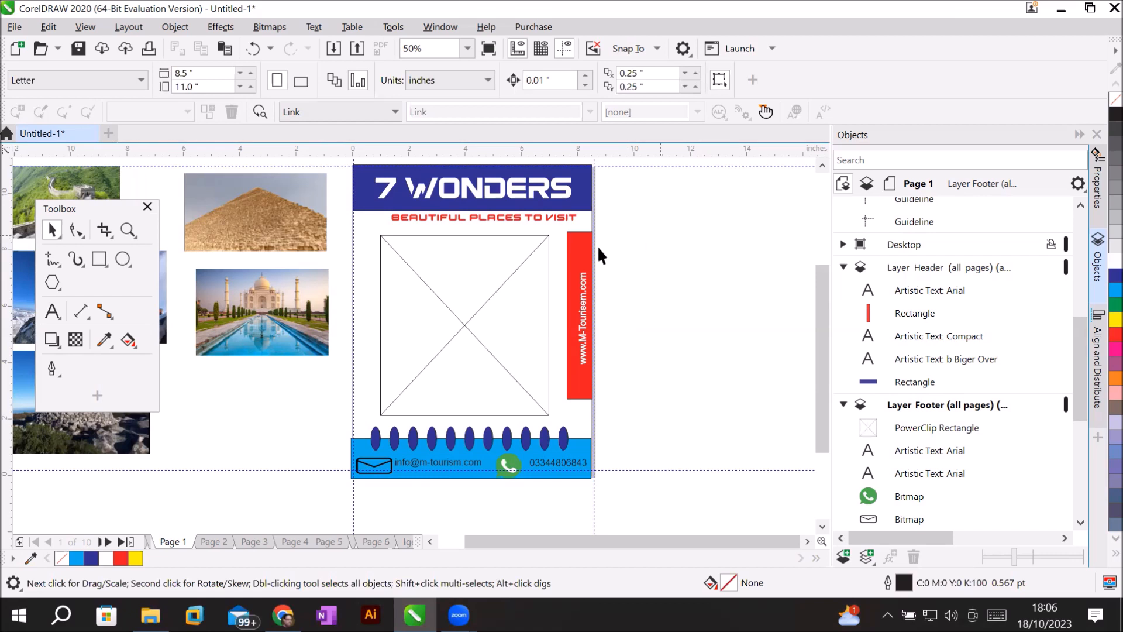
Collapse the Header, Footer and Guides lists and make Layer Header (all pages) active.
{"action": "left_click", "coordinate": [843, 266]}
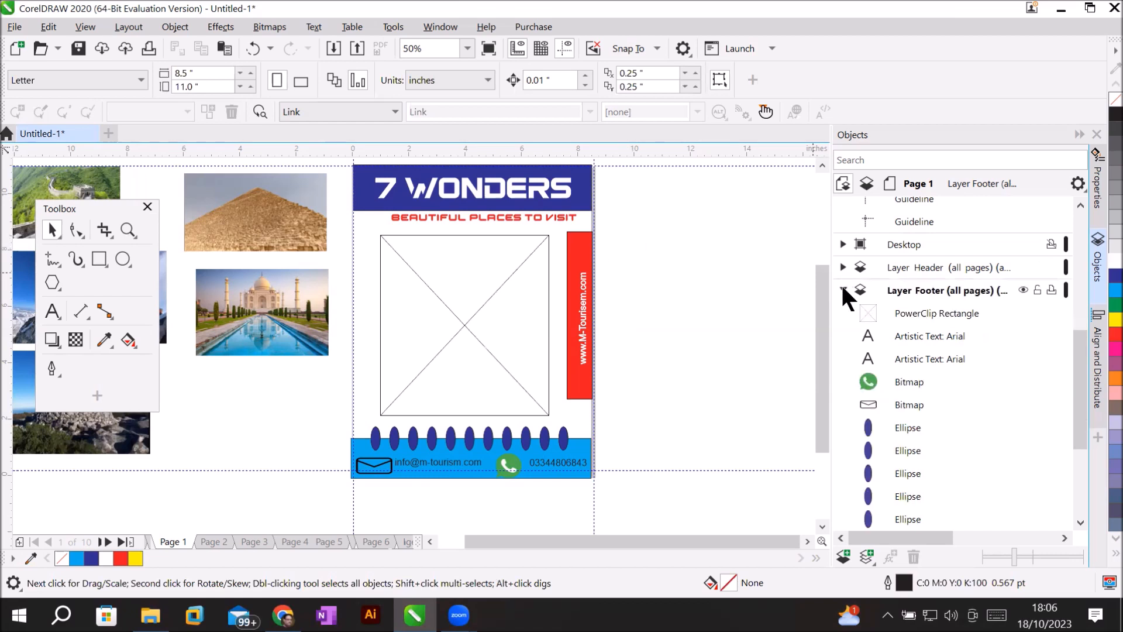
{"action": "left_click", "coordinate": [841, 287]}
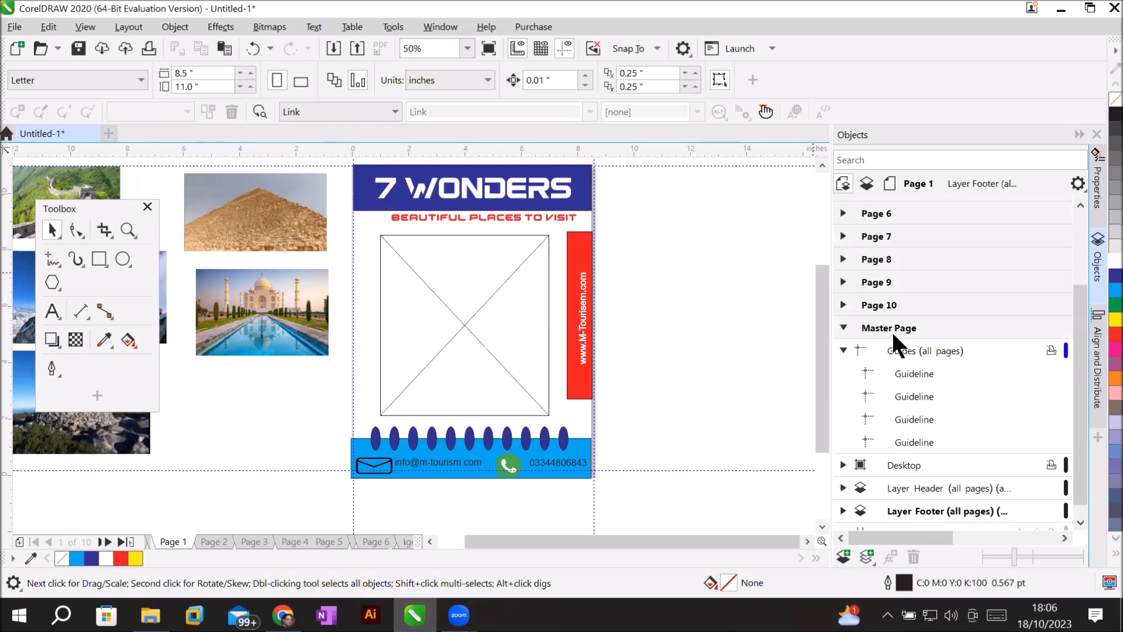
{"action": "left_click", "coordinate": [842, 349]}
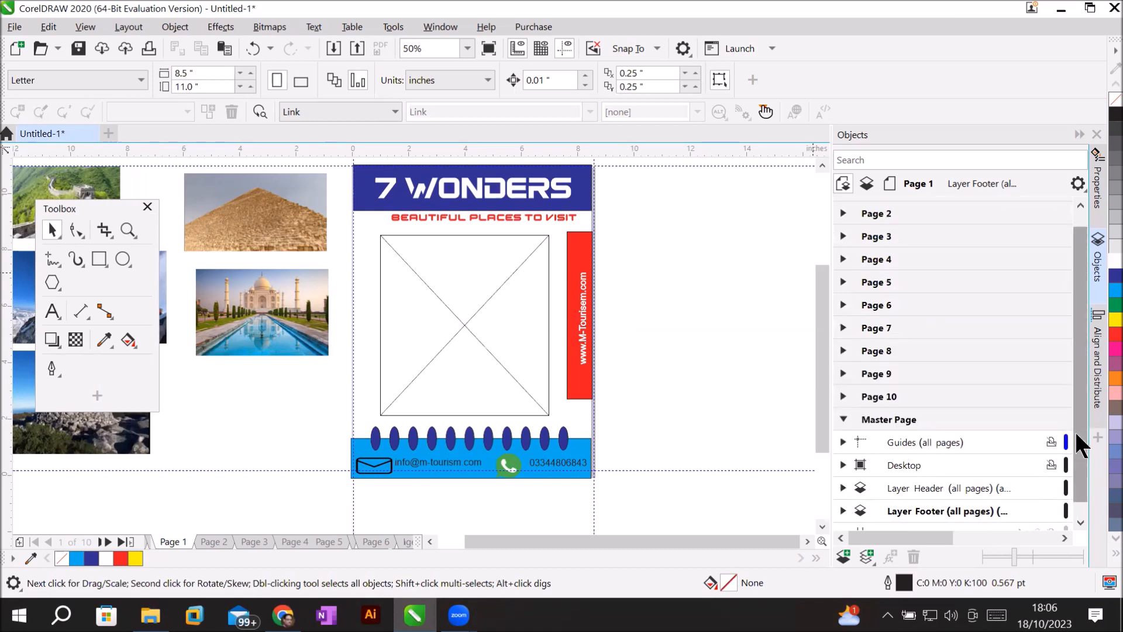
{"action": "scroll", "coordinate": [1083, 484], "scroll_direction": "down", "scroll_amount": 1}
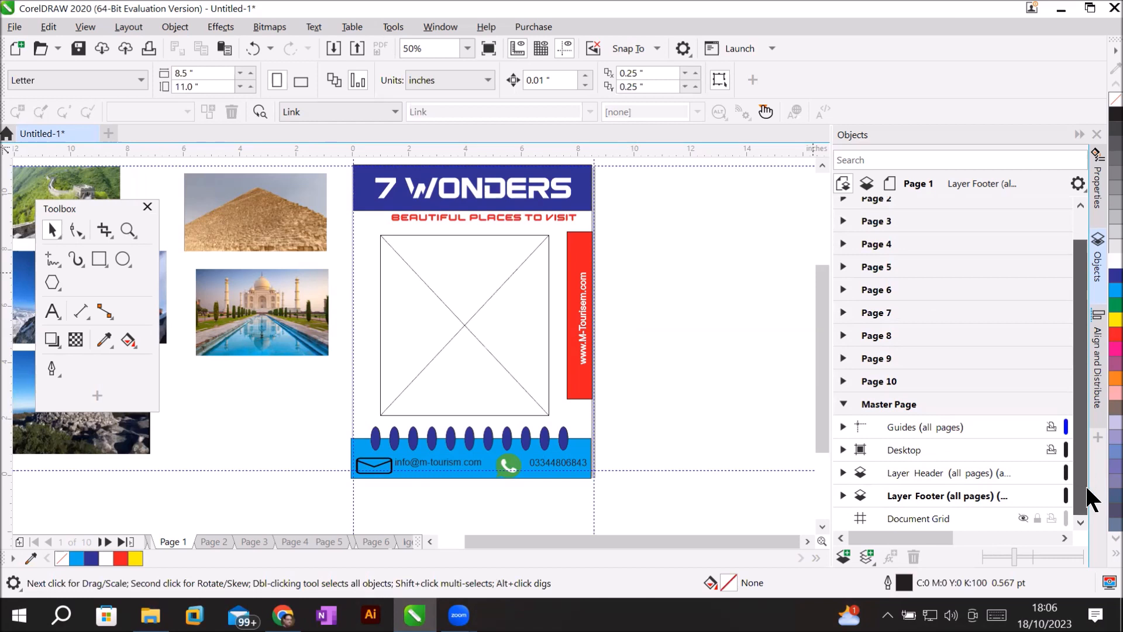
{"action": "left_click", "coordinate": [908, 472]}
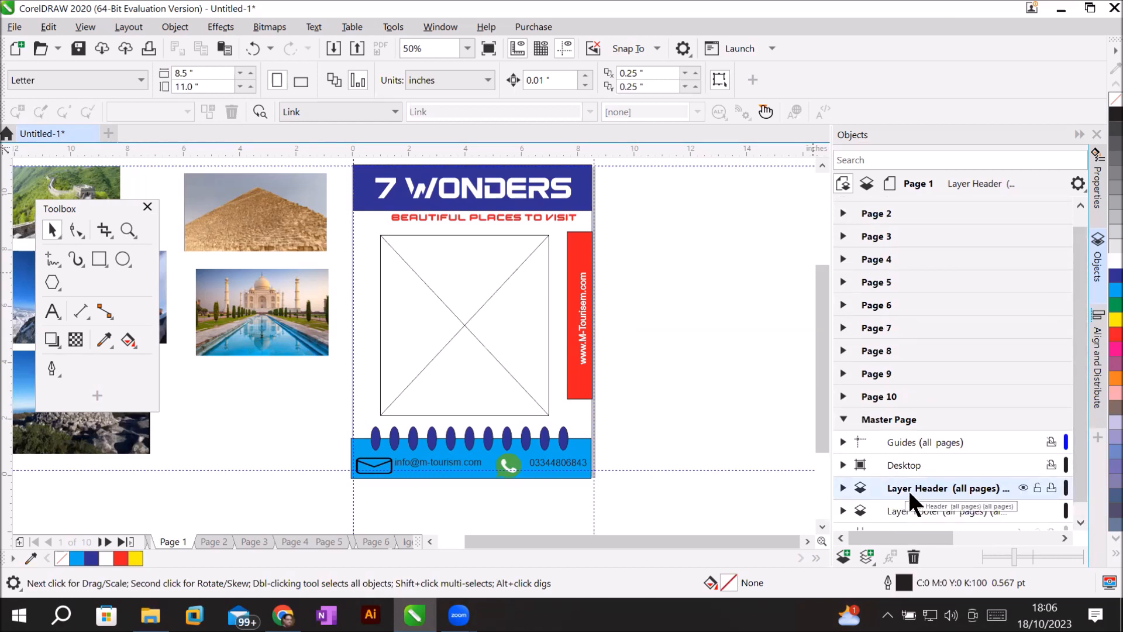
Toggle the header and footer layers' visibility on and off, leaving both visible.
{"action": "left_click", "coordinate": [1021, 488]}
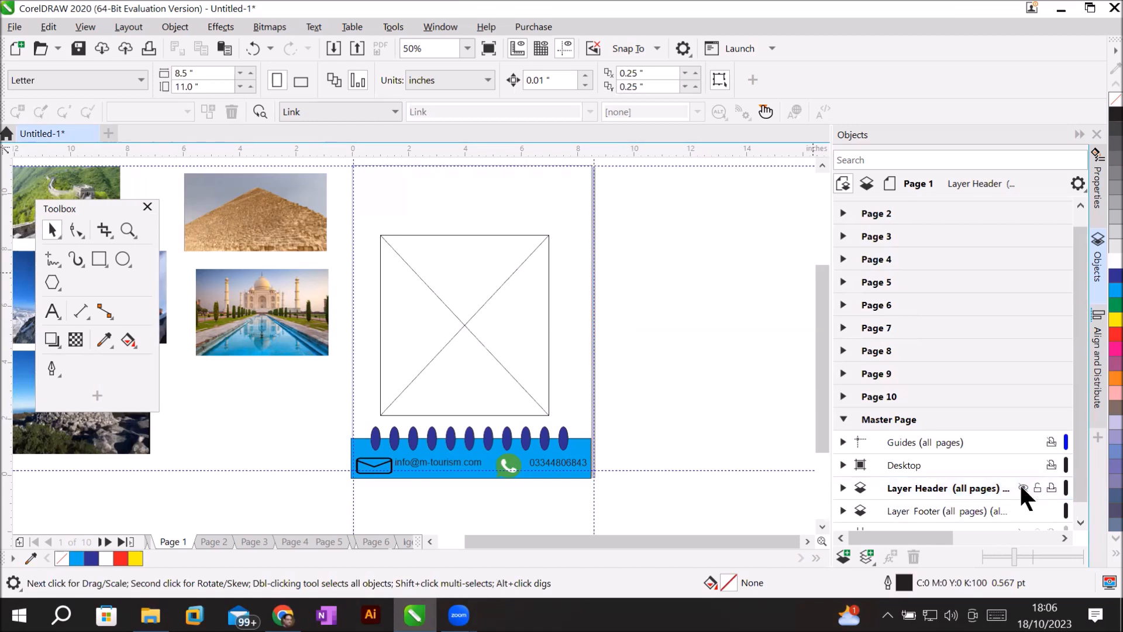
{"action": "left_click", "coordinate": [1021, 486]}
{"action": "left_click", "coordinate": [1021, 487]}
{"action": "left_click", "coordinate": [1021, 486]}
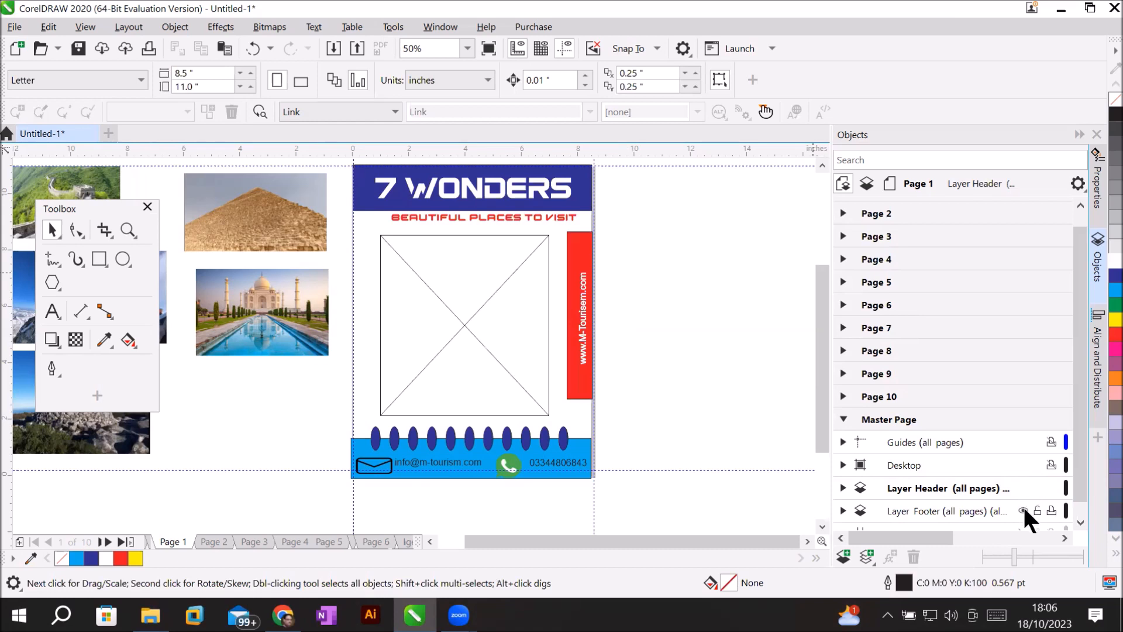
{"action": "left_click", "coordinate": [1023, 509]}
{"action": "left_click", "coordinate": [1024, 510]}
{"action": "left_click", "coordinate": [1023, 510]}
{"action": "left_click", "coordinate": [1023, 510]}
{"action": "left_click", "coordinate": [1024, 510]}
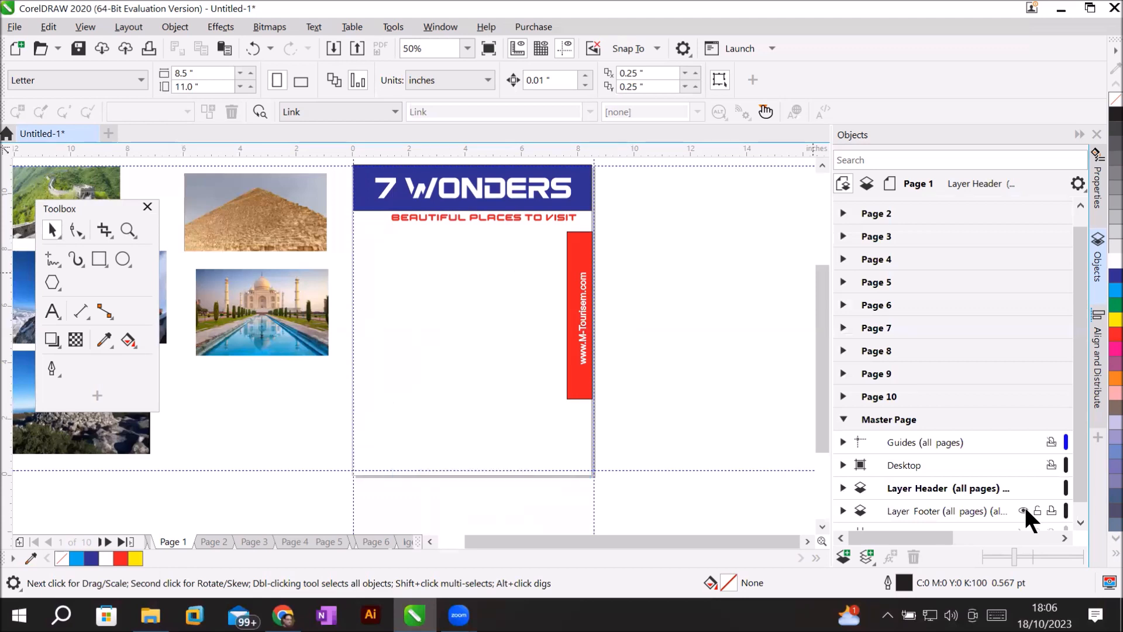
{"action": "left_click", "coordinate": [1024, 510]}
{"action": "left_click", "coordinate": [1024, 510]}
{"action": "left_click", "coordinate": [1023, 510]}
{"action": "left_click", "coordinate": [1024, 510]}
{"action": "left_click", "coordinate": [1023, 510]}
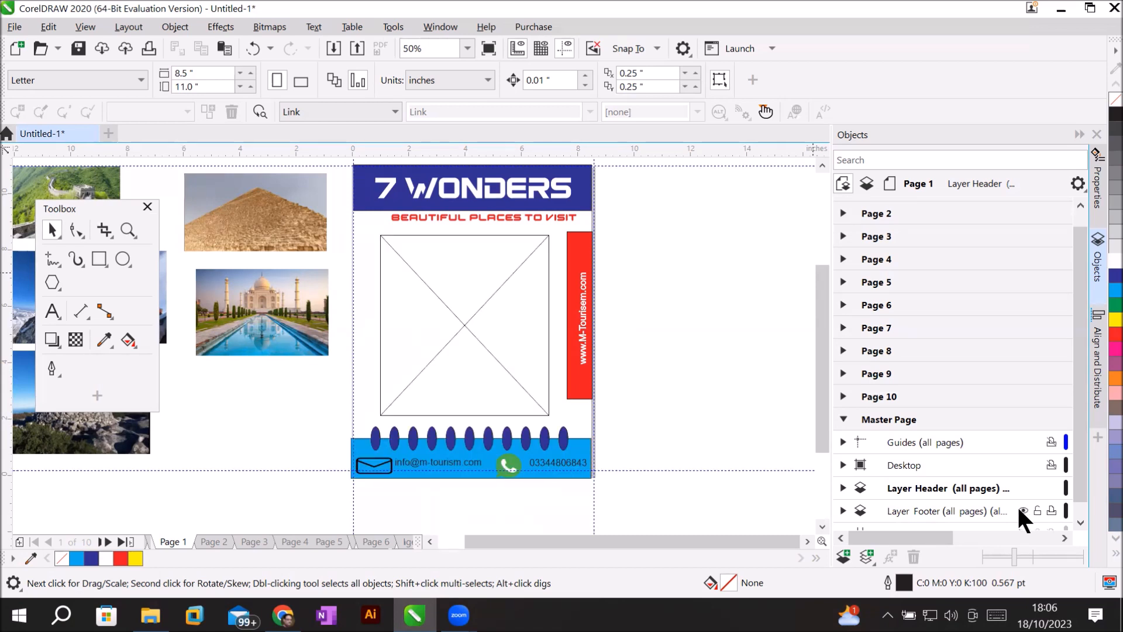
{"action": "left_click", "coordinate": [1023, 509]}
{"action": "left_click", "coordinate": [1023, 509]}
{"action": "left_click", "coordinate": [1023, 509]}
{"action": "left_click", "coordinate": [1023, 509]}
On Layer Header, draw a small cyan circle at the frame's top-left corner.
{"action": "left_click", "coordinate": [917, 488]}
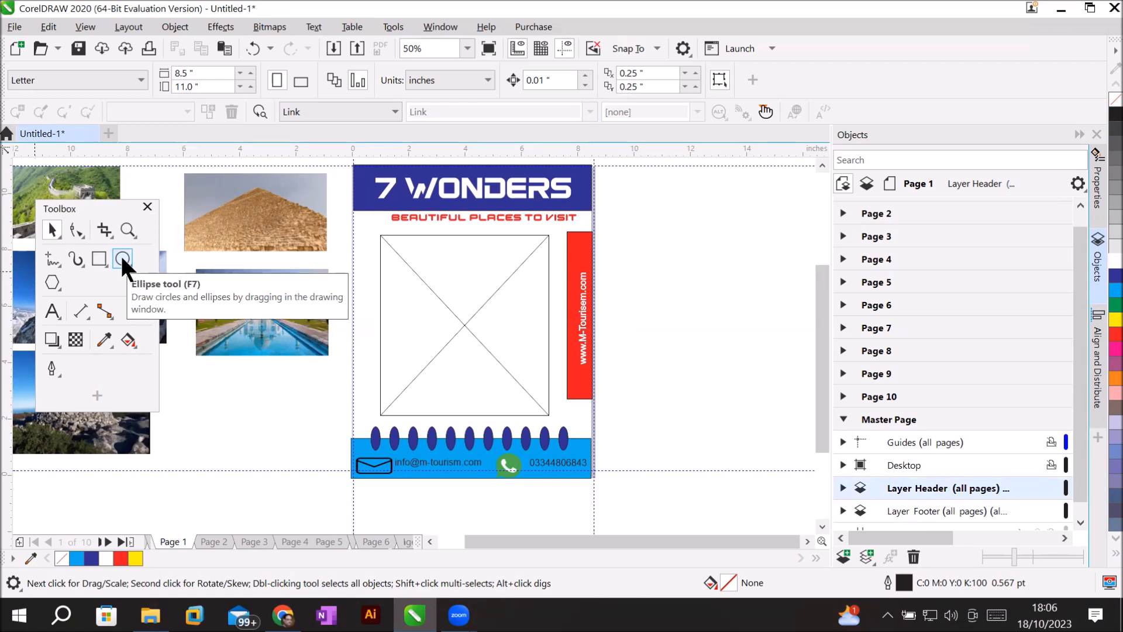
{"action": "left_click", "coordinate": [98, 257]}
{"action": "mouse_move", "coordinate": [125, 256]}
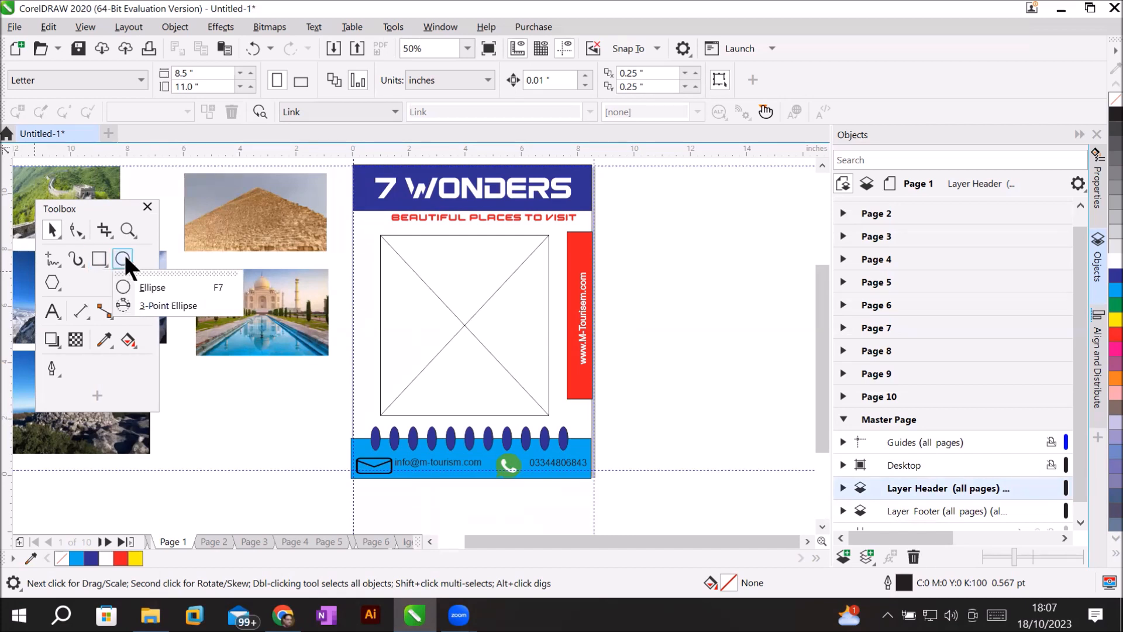
{"action": "left_click", "coordinate": [150, 286]}
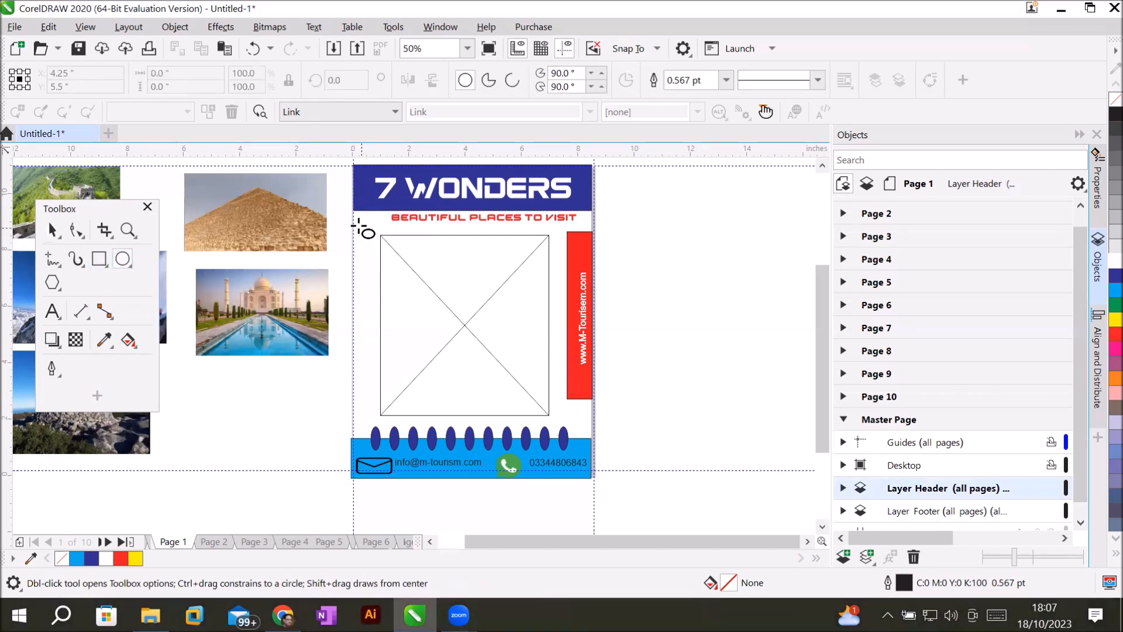
{"action": "left_click_drag", "start_coordinate": [359, 227], "coordinate": [375, 245]}
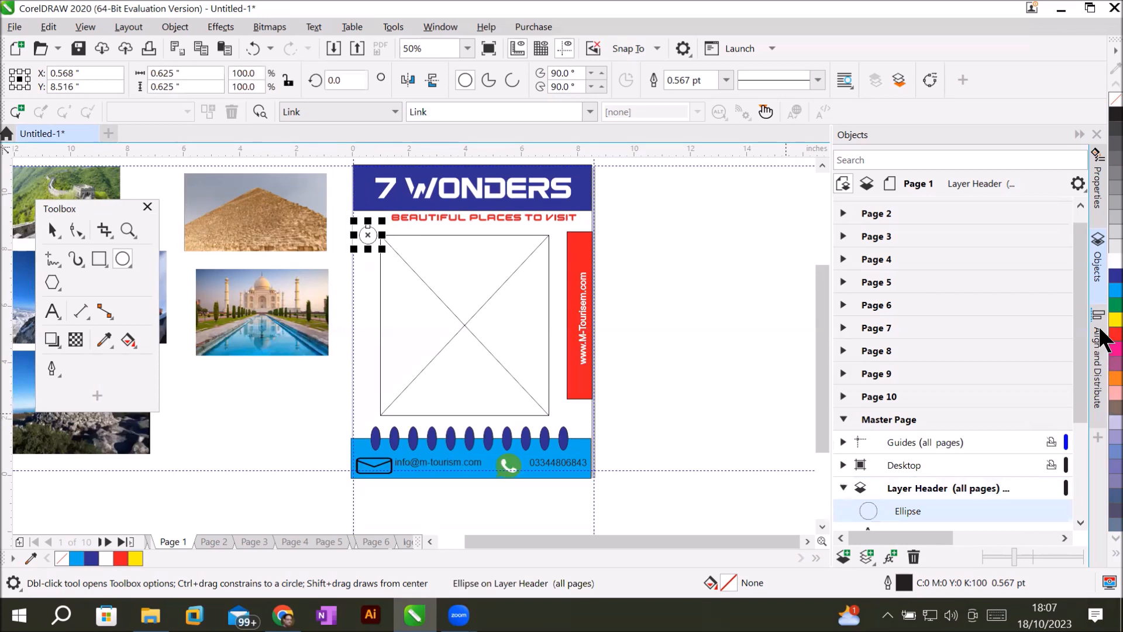
{"action": "left_click", "coordinate": [1115, 289]}
Drag a copy of the circle to the frame's bottom-left and fill it dark blue.
{"action": "left_click", "coordinate": [51, 230]}
{"action": "left_click_drag", "start_coordinate": [370, 235], "coordinate": [367, 405]}
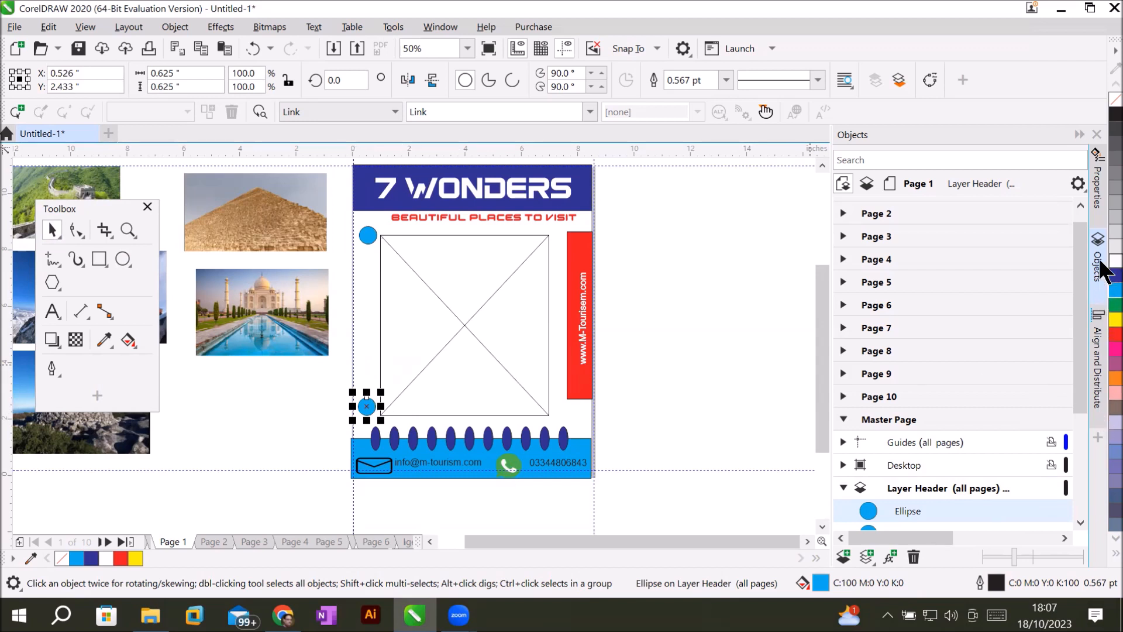
{"action": "left_click", "coordinate": [1116, 274]}
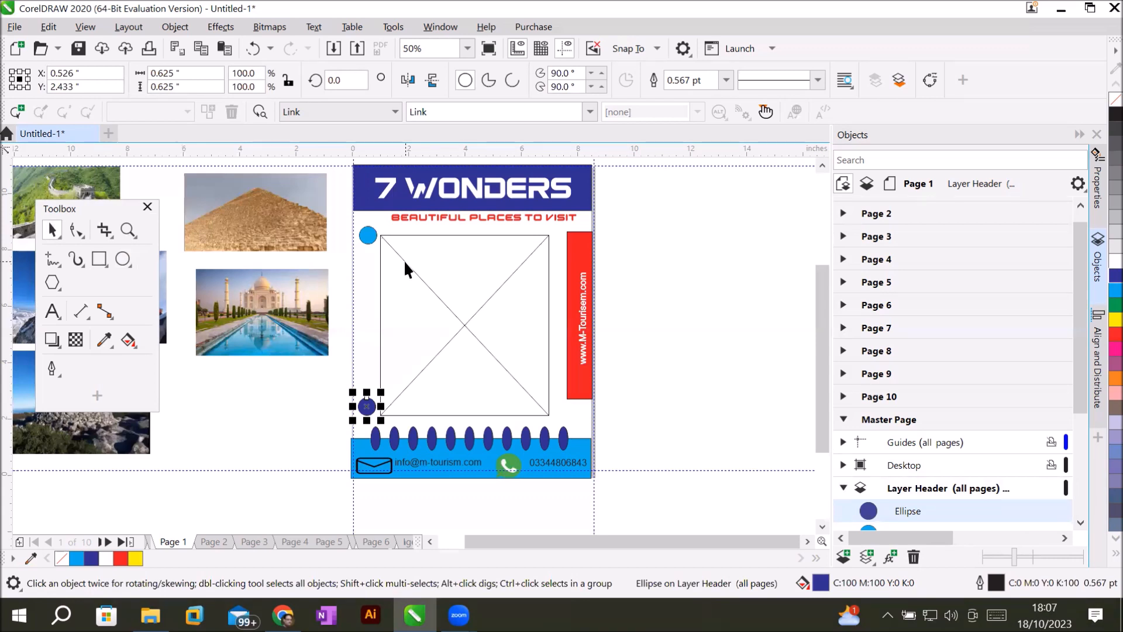
{"action": "left_click", "coordinate": [368, 234]}
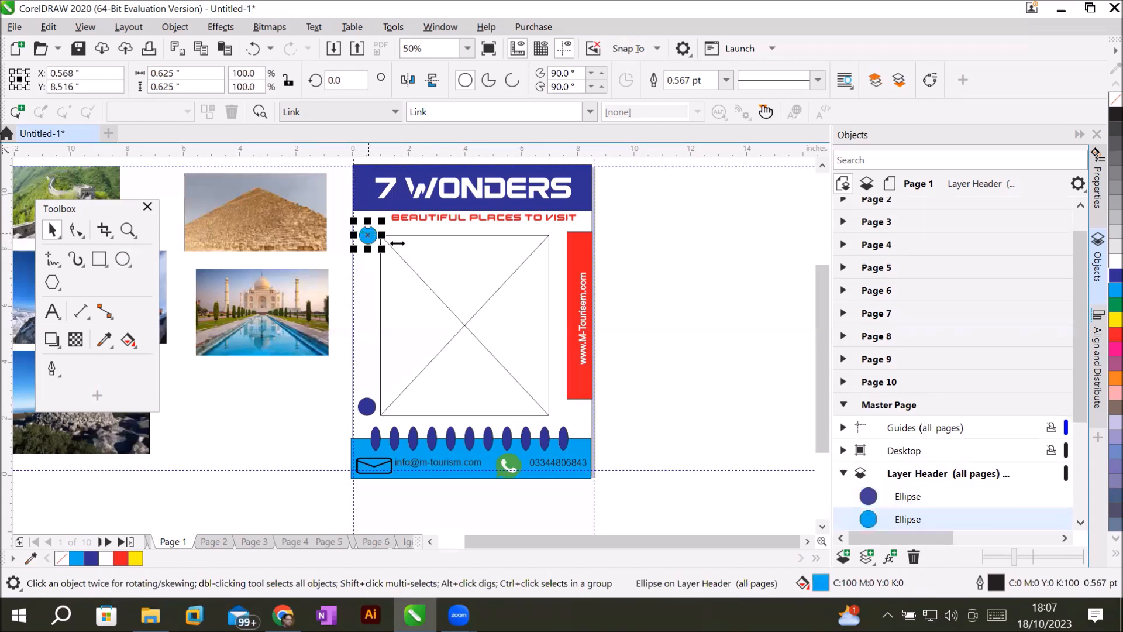
Select both circles and pick the Blend tool from the interactive effects flyout.
{"action": "left_click", "coordinate": [372, 409], "text": "shift"}
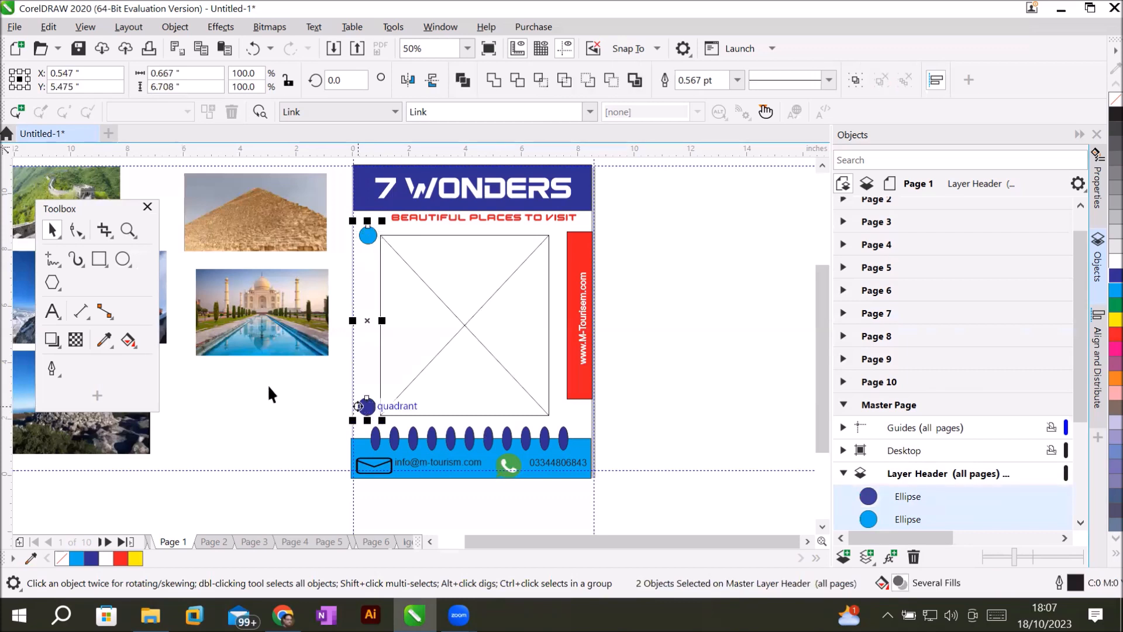
{"action": "left_click", "coordinate": [54, 341]}
{"action": "left_click", "coordinate": [54, 340]}
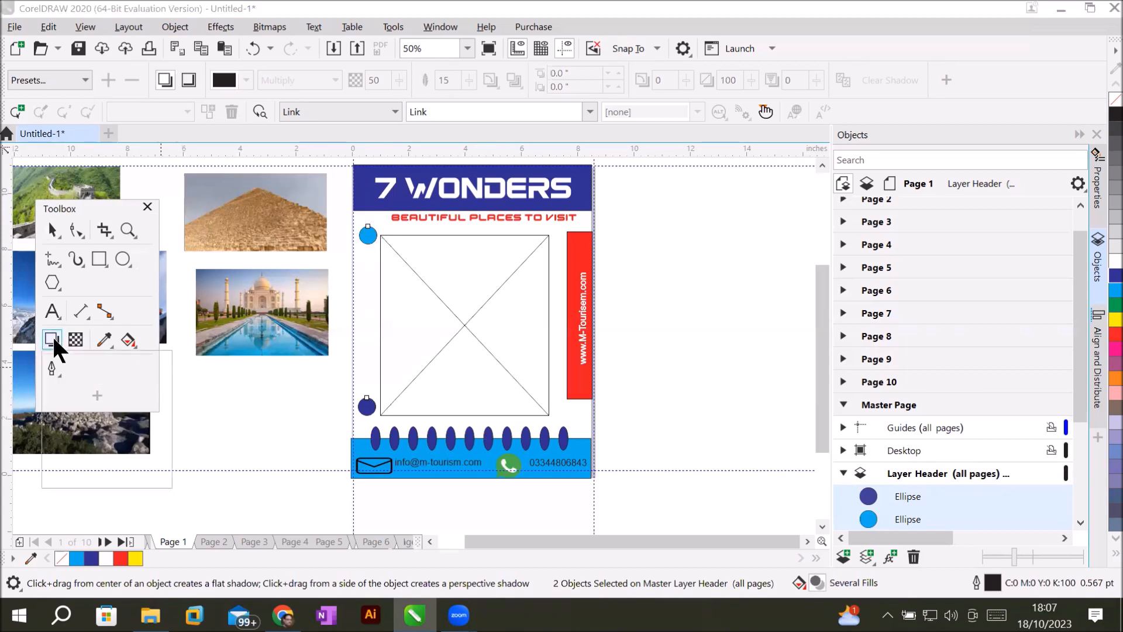
{"action": "left_click", "coordinate": [54, 340]}
{"action": "left_click", "coordinate": [57, 372]}
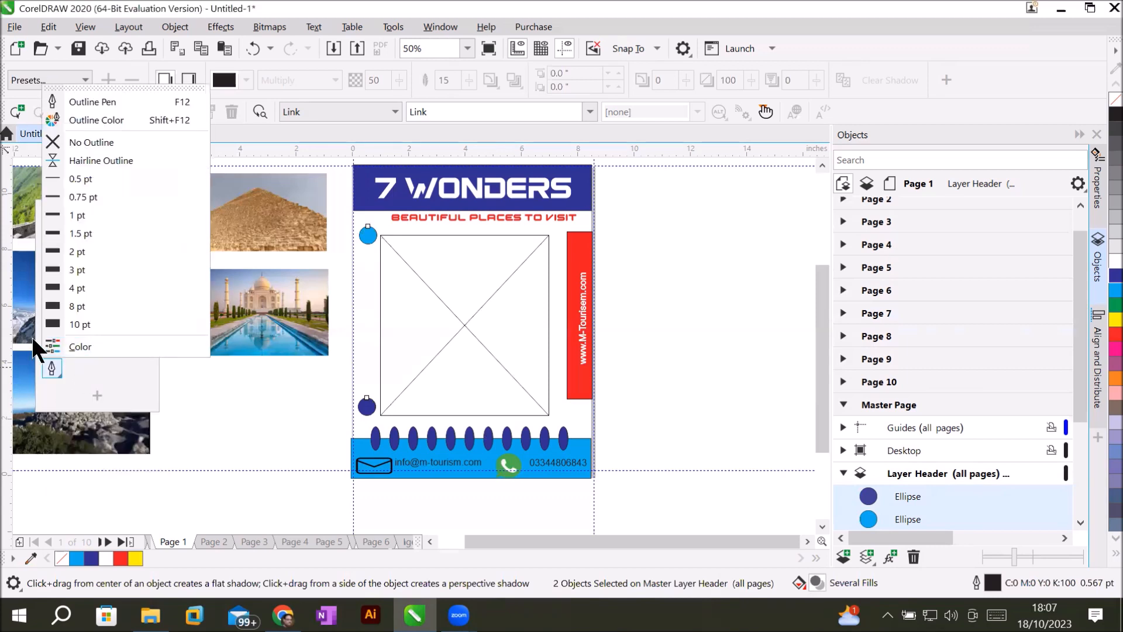
{"action": "left_click", "coordinate": [105, 364]}
{"action": "left_click", "coordinate": [59, 333]}
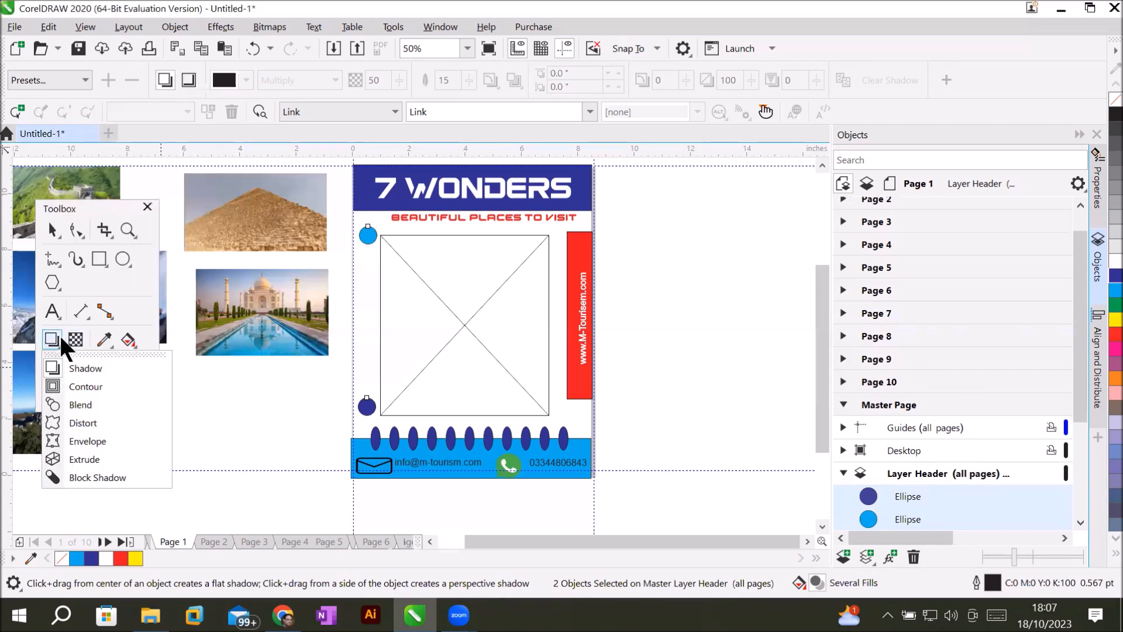
{"action": "left_click", "coordinate": [76, 367]}
{"action": "left_click", "coordinate": [55, 349]}
{"action": "left_click", "coordinate": [58, 403]}
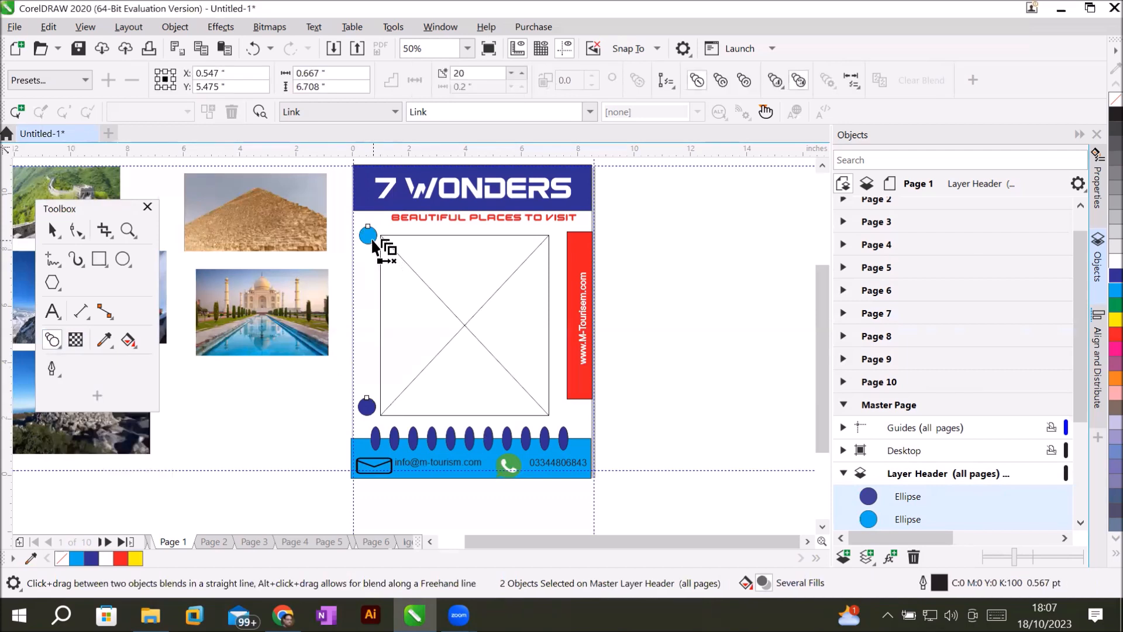
Blend the top circle into the bottom one and reduce the blend to 6 steps.
{"action": "left_click_drag", "start_coordinate": [373, 241], "coordinate": [369, 406]}
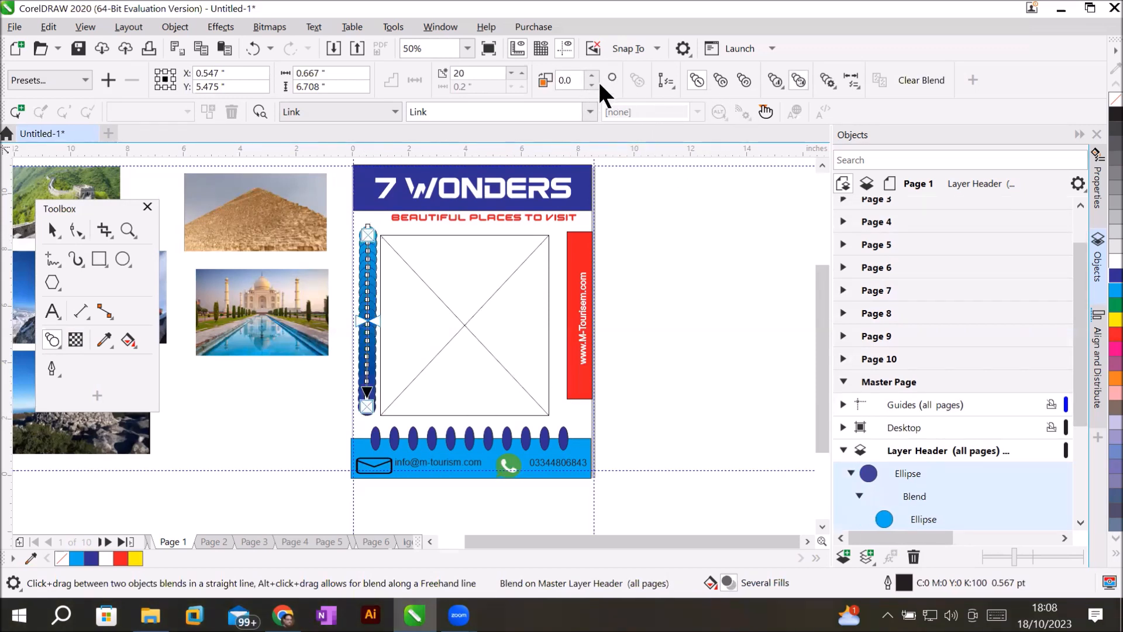
{"action": "left_click", "coordinate": [512, 70]}
{"action": "left_click", "coordinate": [511, 71]}
{"action": "left_click", "coordinate": [512, 70]}
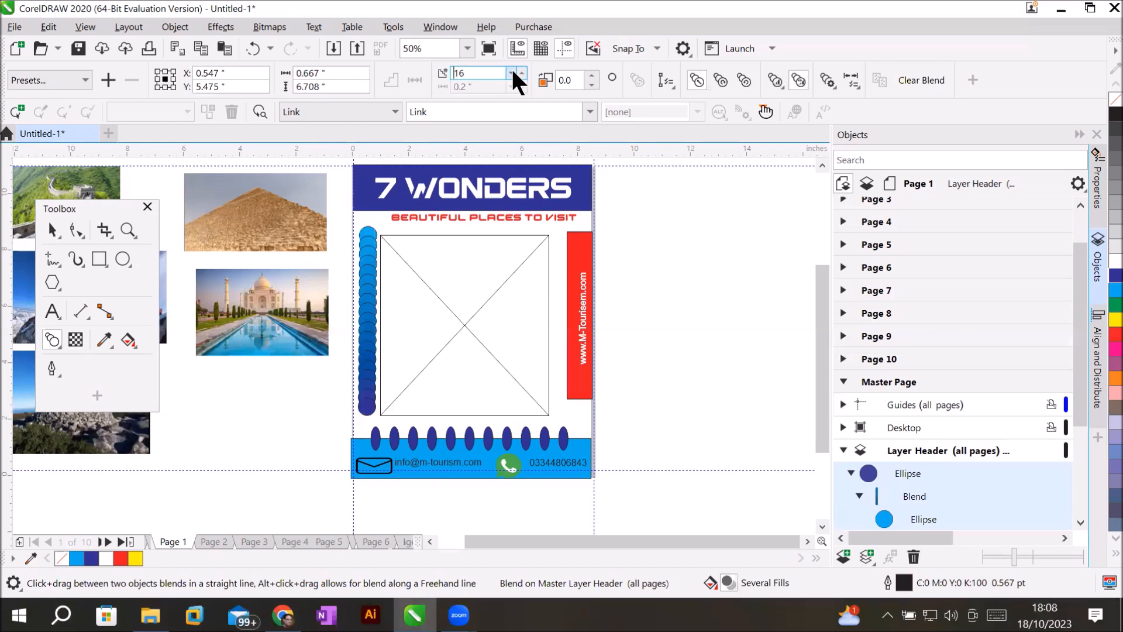
{"action": "left_click", "coordinate": [512, 70]}
{"action": "left_click", "coordinate": [512, 71]}
{"action": "left_click", "coordinate": [512, 71]}
{"action": "left_click", "coordinate": [512, 71]}
{"action": "left_click", "coordinate": [512, 71]}
{"action": "left_click", "coordinate": [512, 71]}
{"action": "left_click", "coordinate": [512, 71]}
{"action": "left_click", "coordinate": [512, 71]}
{"action": "left_click", "coordinate": [512, 71]}
{"action": "left_click", "coordinate": [512, 71]}
{"action": "left_click", "coordinate": [52, 230]}
{"action": "left_click", "coordinate": [276, 468]}
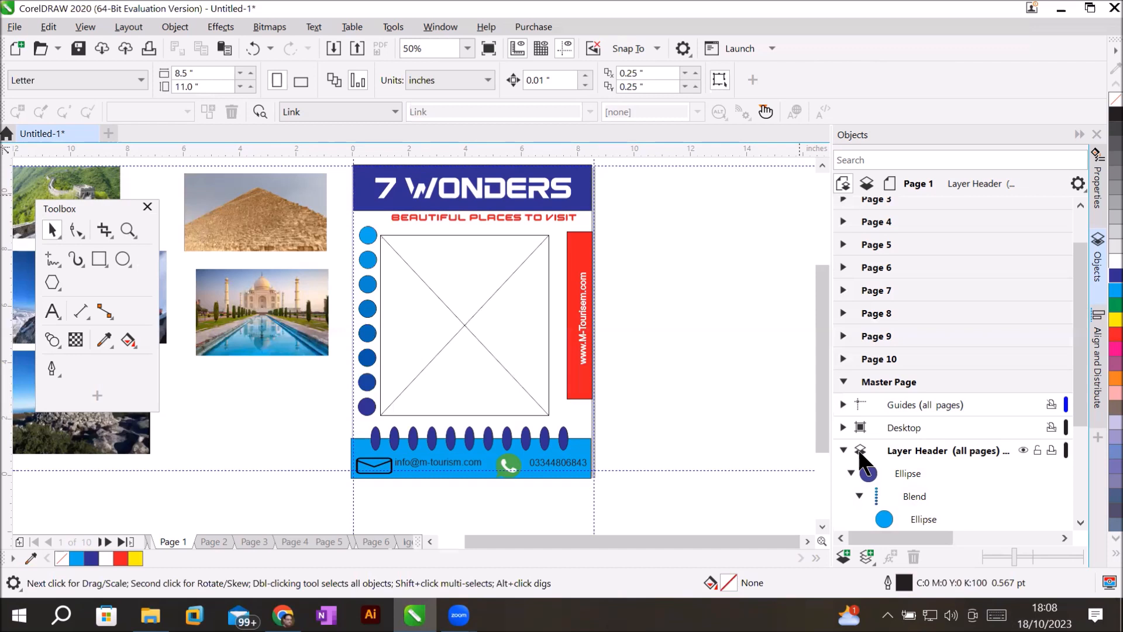
Expand Page 1 in the Objects docker and make its Layer 1 active.
{"action": "scroll", "coordinate": [966, 380], "scroll_direction": "up", "scroll_amount": 2}
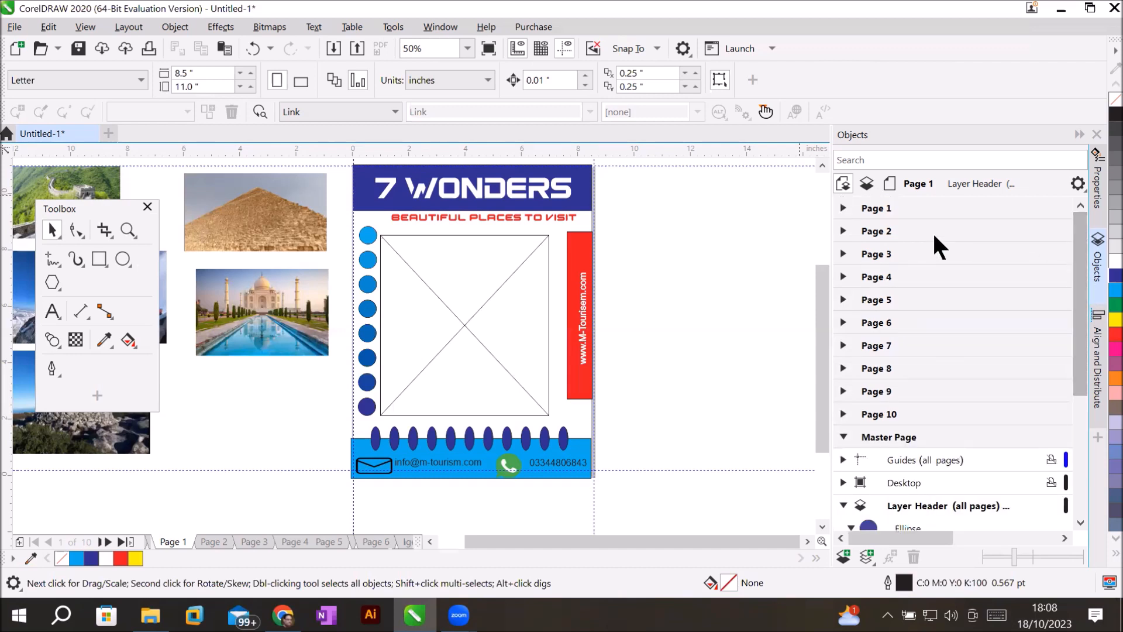
{"action": "left_click", "coordinate": [875, 208]}
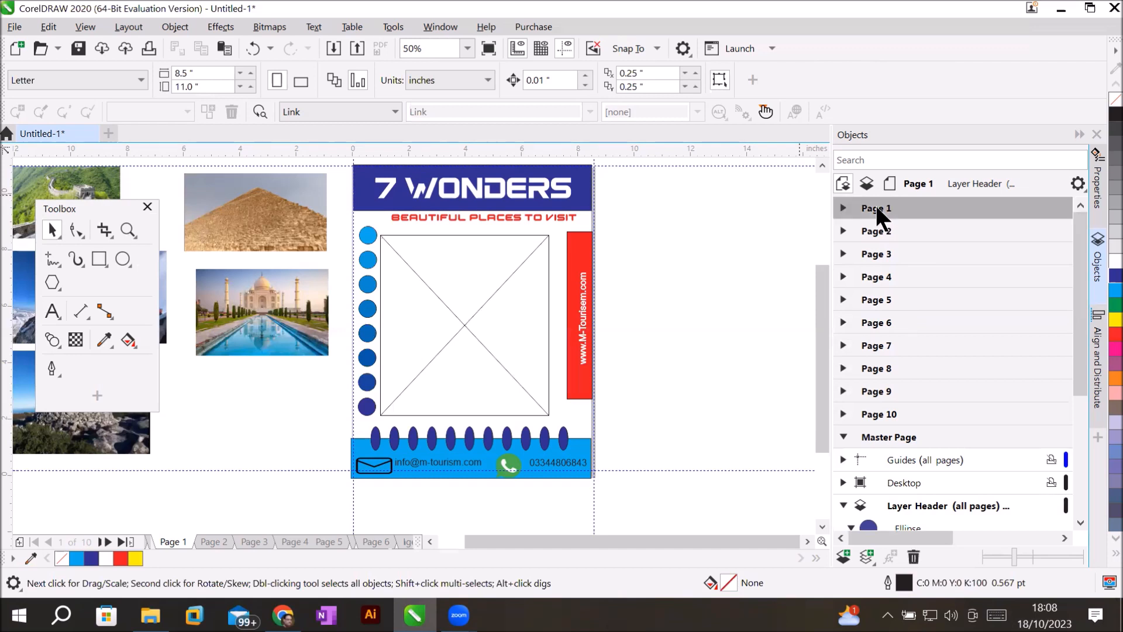
{"action": "left_click", "coordinate": [843, 210]}
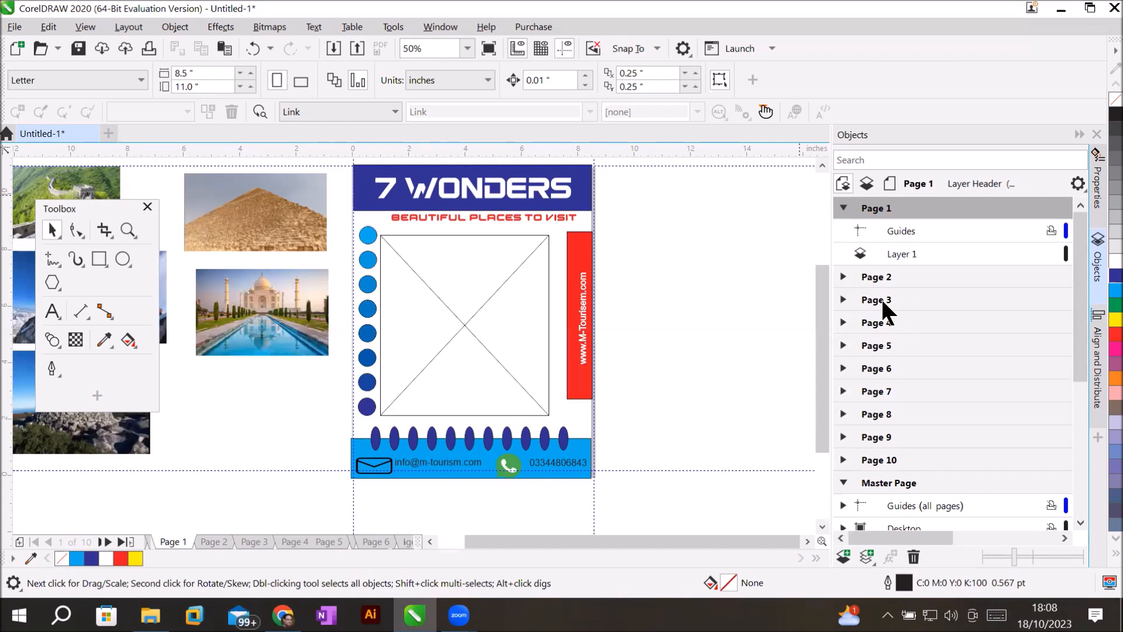
{"action": "left_click", "coordinate": [898, 263]}
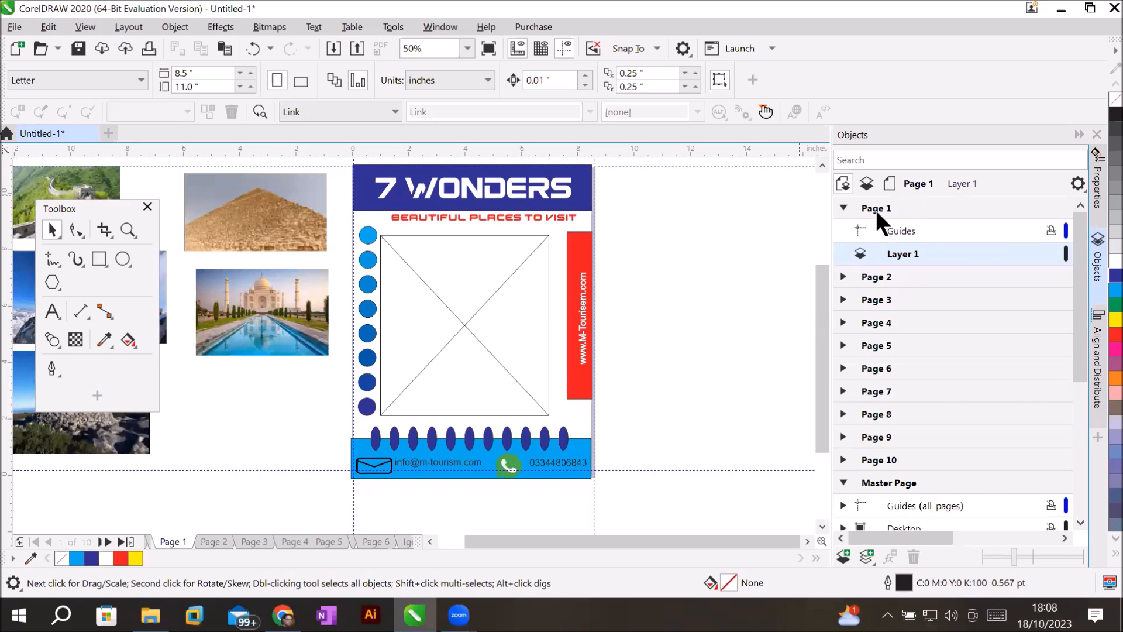
Step through Pages 2 to 7, checking the master header, footer and circles on each.
{"action": "left_click", "coordinate": [872, 276]}
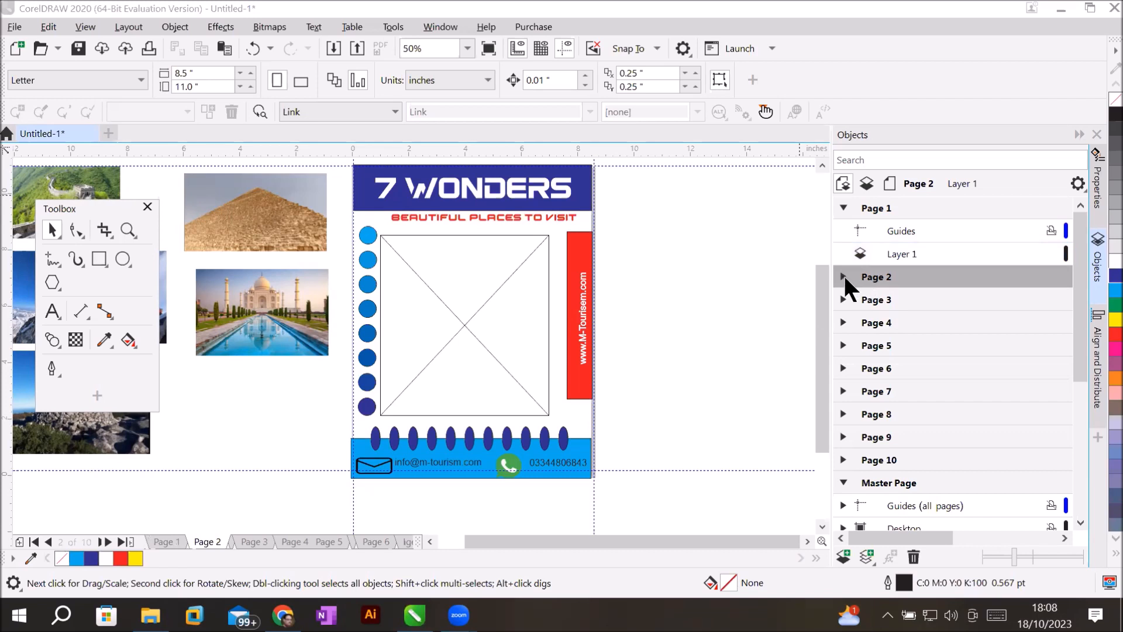
{"action": "left_click", "coordinate": [865, 298]}
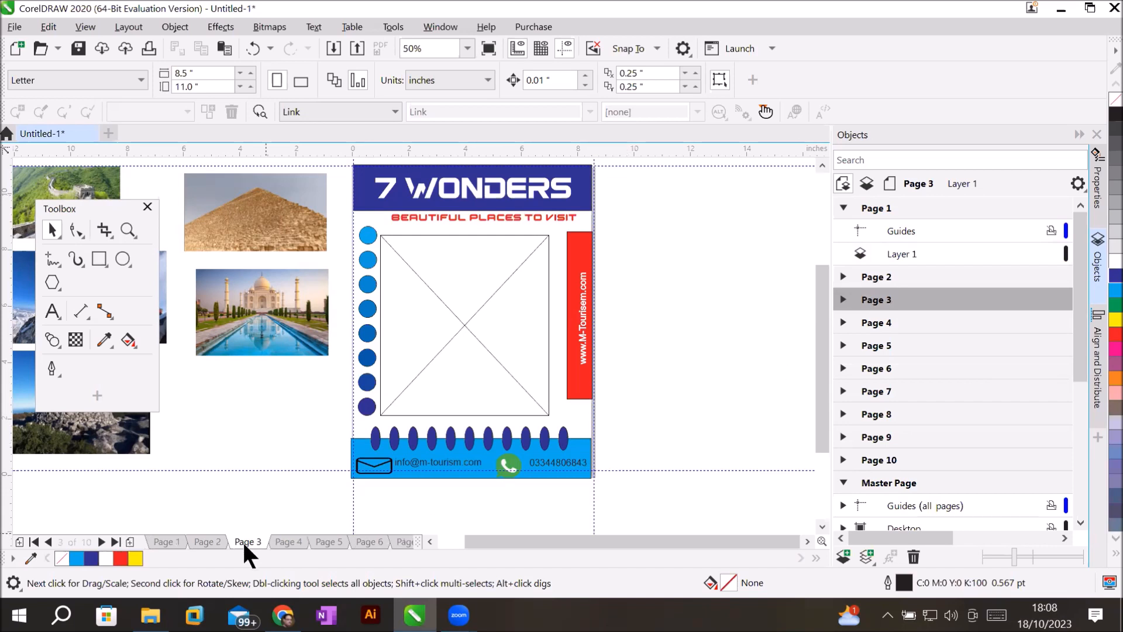
{"action": "left_click", "coordinate": [279, 541]}
{"action": "left_click", "coordinate": [330, 541]}
{"action": "left_click", "coordinate": [377, 541]}
{"action": "left_click", "coordinate": [403, 541]}
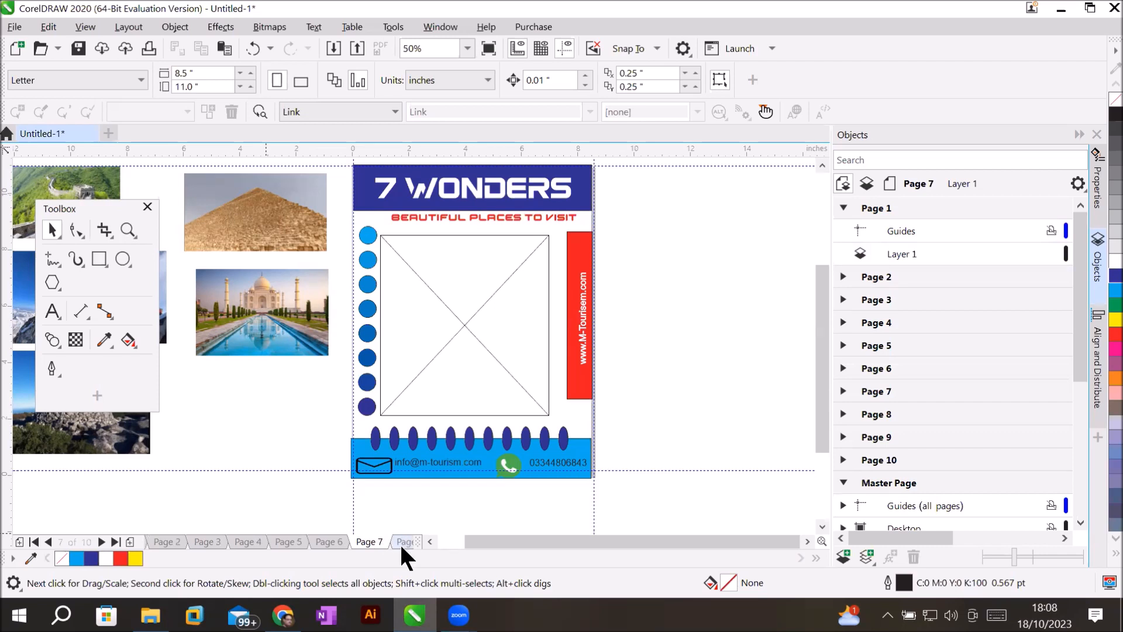
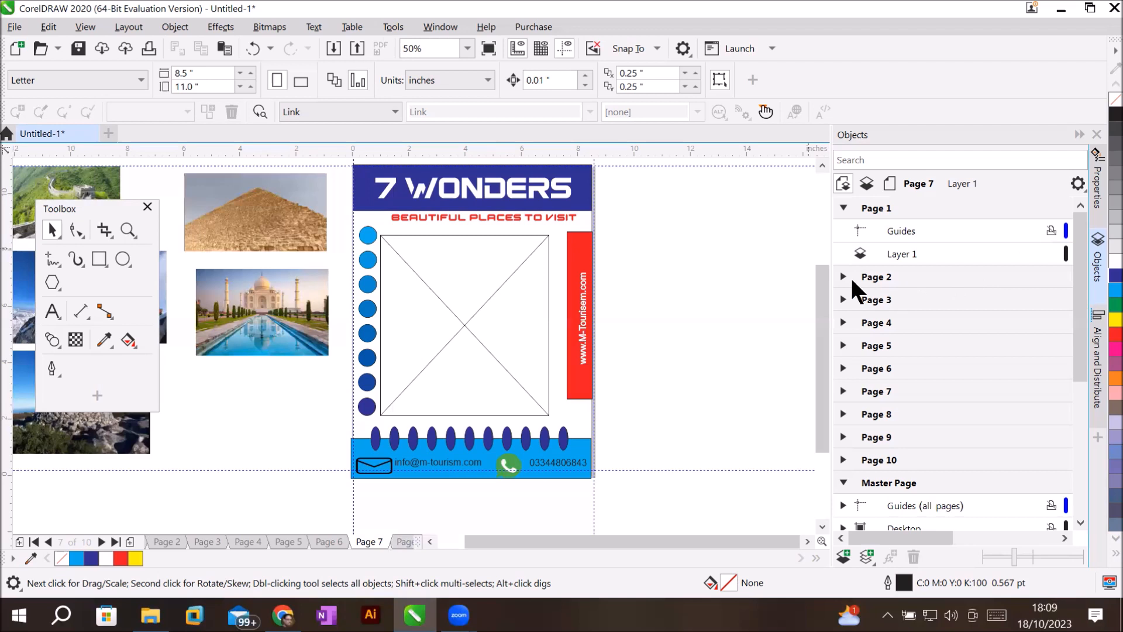
In the Objects docker, collapse Layer Header and expand the master page's Layer Footer.
{"action": "left_click_drag", "start_coordinate": [1082, 321], "coordinate": [1102, 506]}
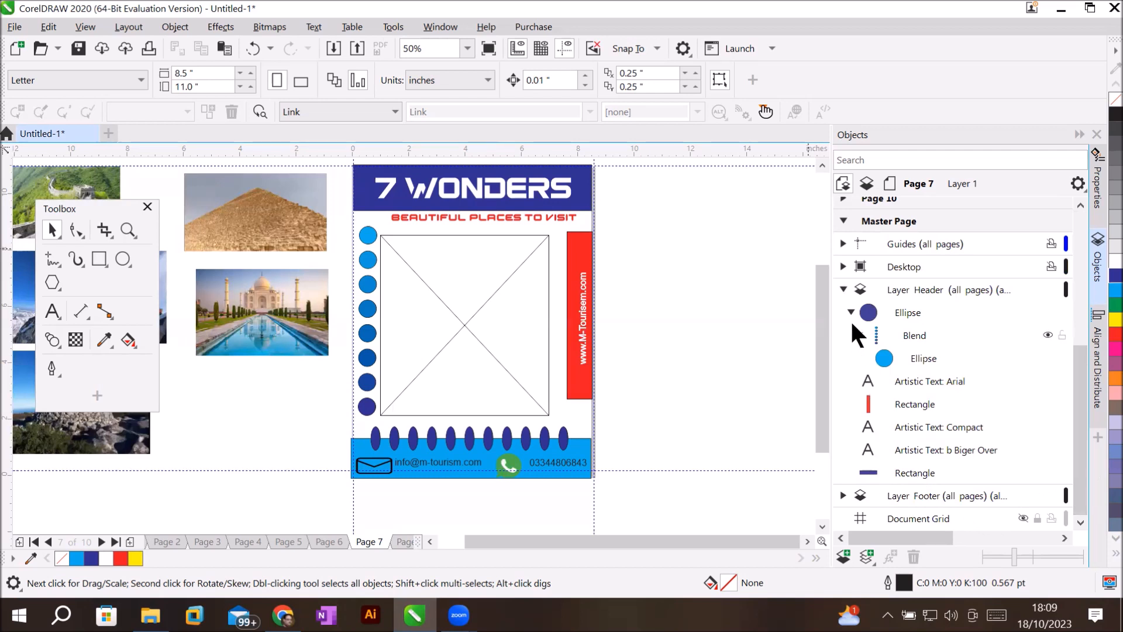
{"action": "left_click", "coordinate": [843, 289]}
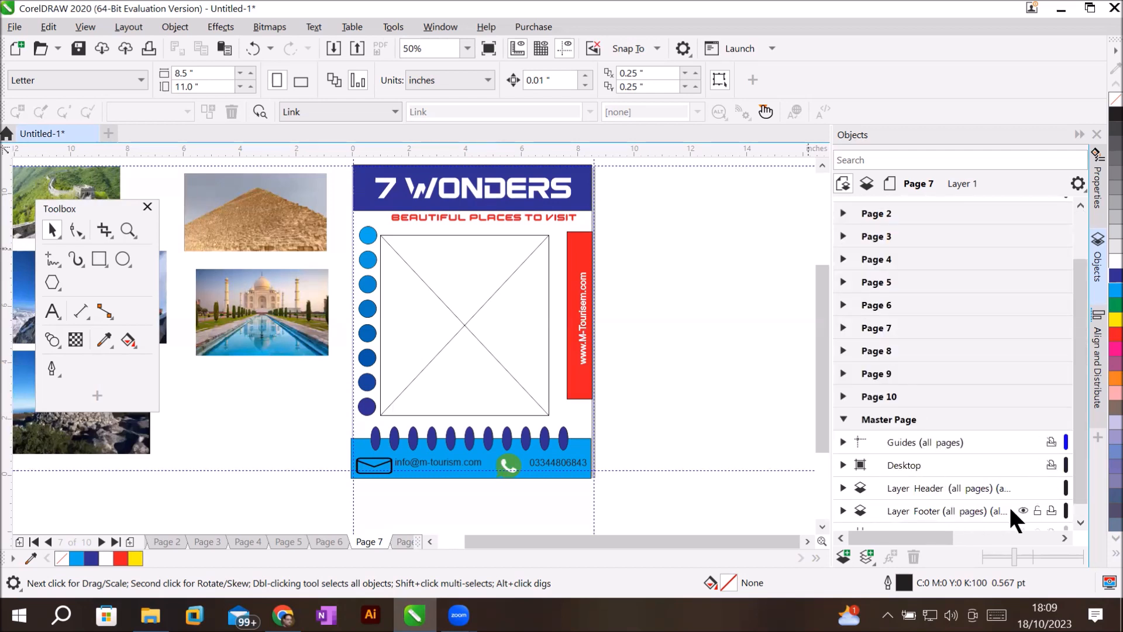
{"action": "left_click", "coordinate": [841, 509]}
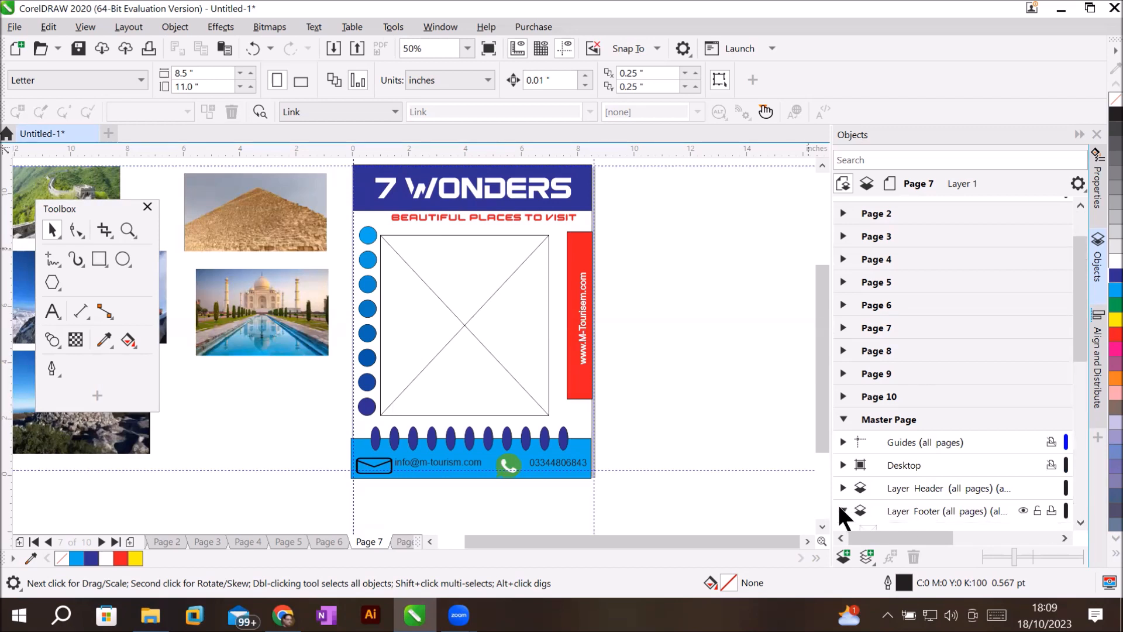
{"action": "left_click_drag", "start_coordinate": [1078, 340], "coordinate": [1098, 433]}
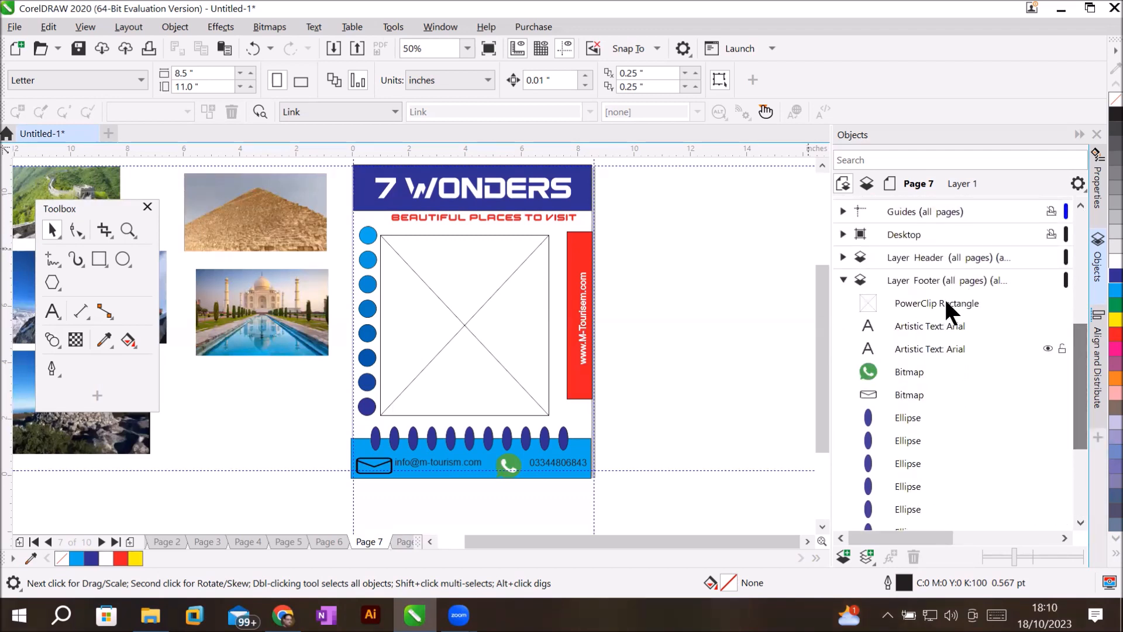
Shorten the footer's PowerClip Rectangle placeholder to about 45% height, then collapse Layer Footer.
{"action": "left_click", "coordinate": [935, 303]}
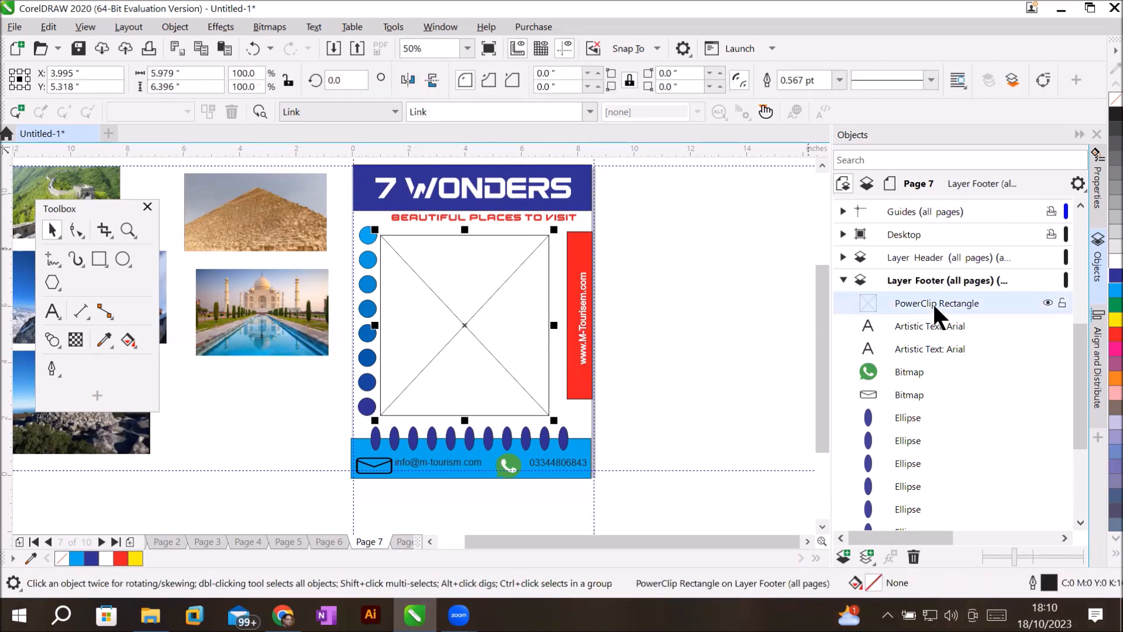
{"action": "left_click_drag", "start_coordinate": [465, 420], "coordinate": [486, 297]}
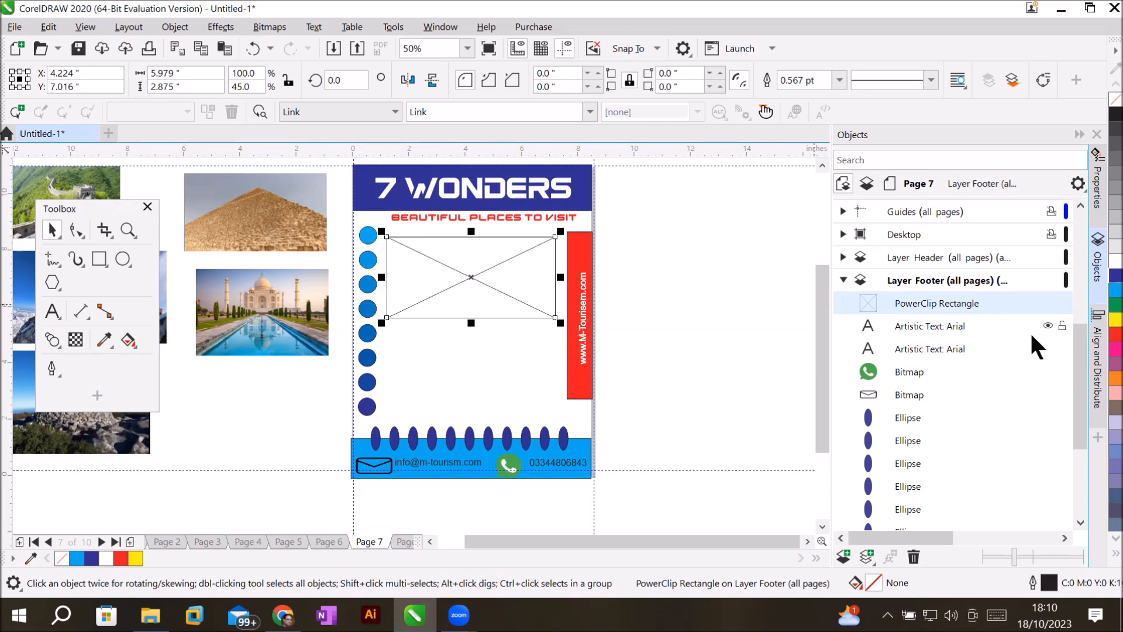
{"action": "left_click", "coordinate": [845, 283]}
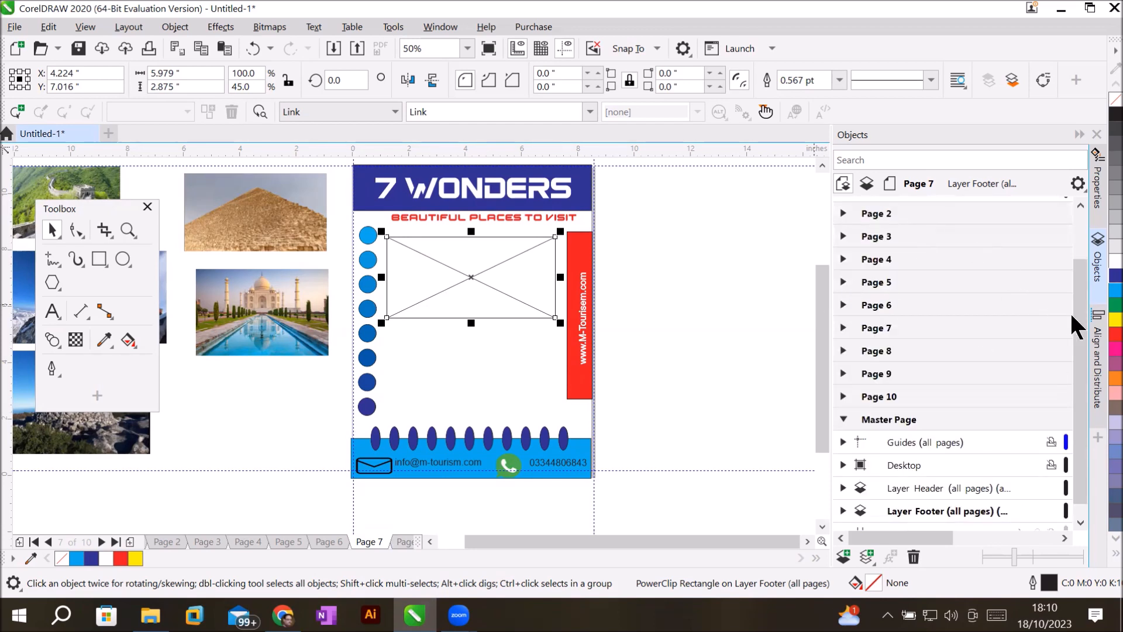
{"action": "left_click_drag", "start_coordinate": [1077, 287], "coordinate": [1086, 212]}
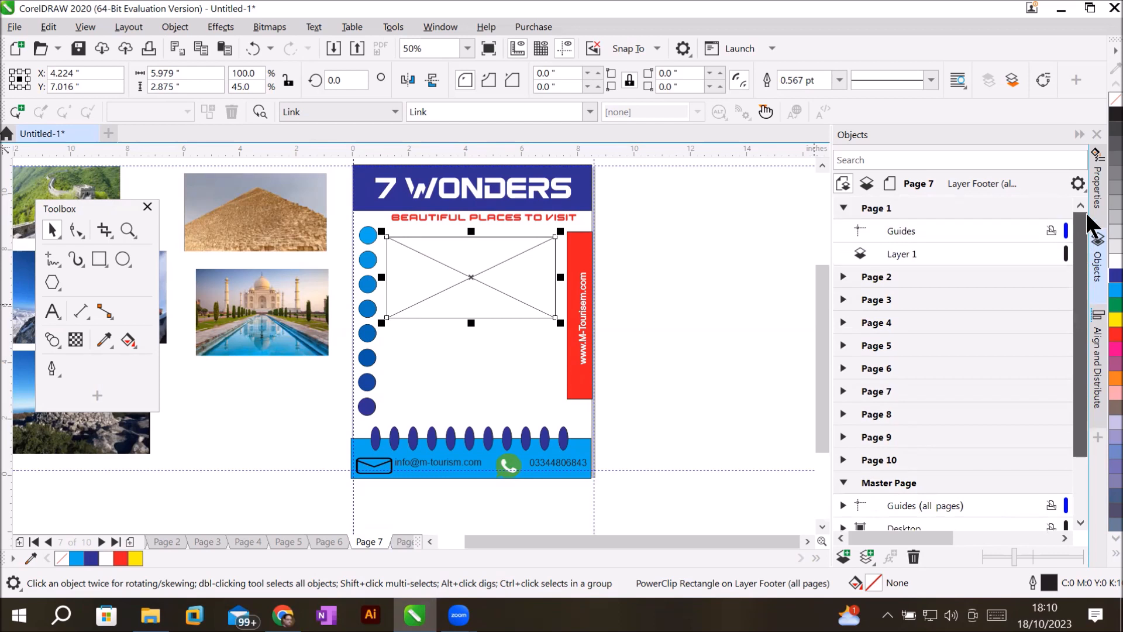
Make Page 1's Layer 1 active and PowerClip the pyramid photo inside the placeholder frame.
{"action": "left_click", "coordinate": [880, 209]}
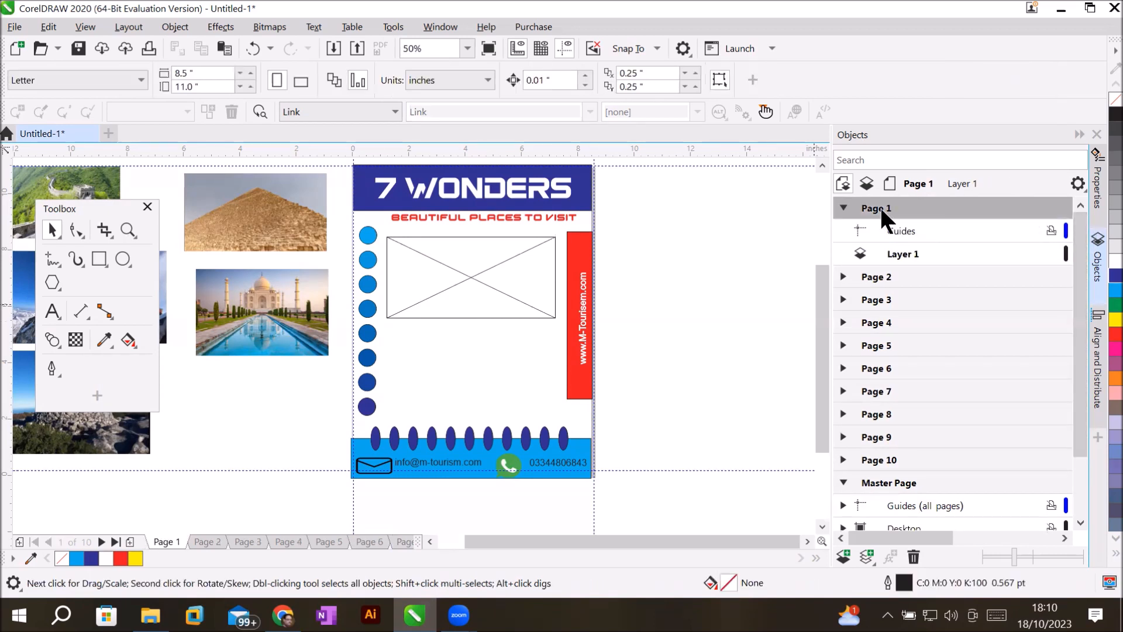
{"action": "left_click", "coordinate": [888, 251]}
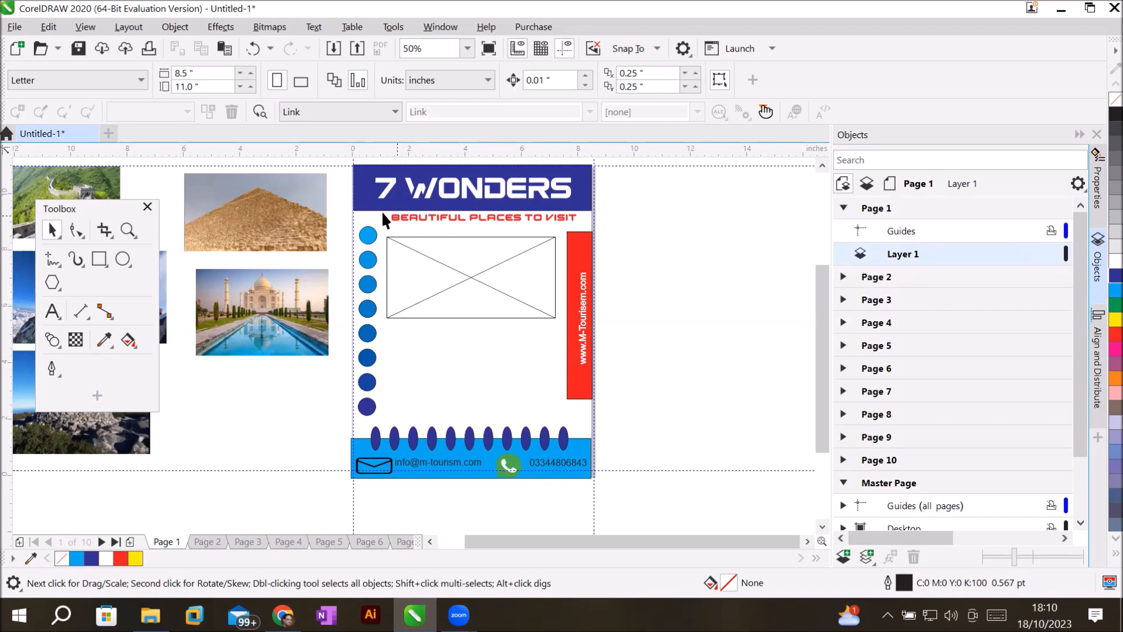
{"action": "left_click", "coordinate": [265, 216]}
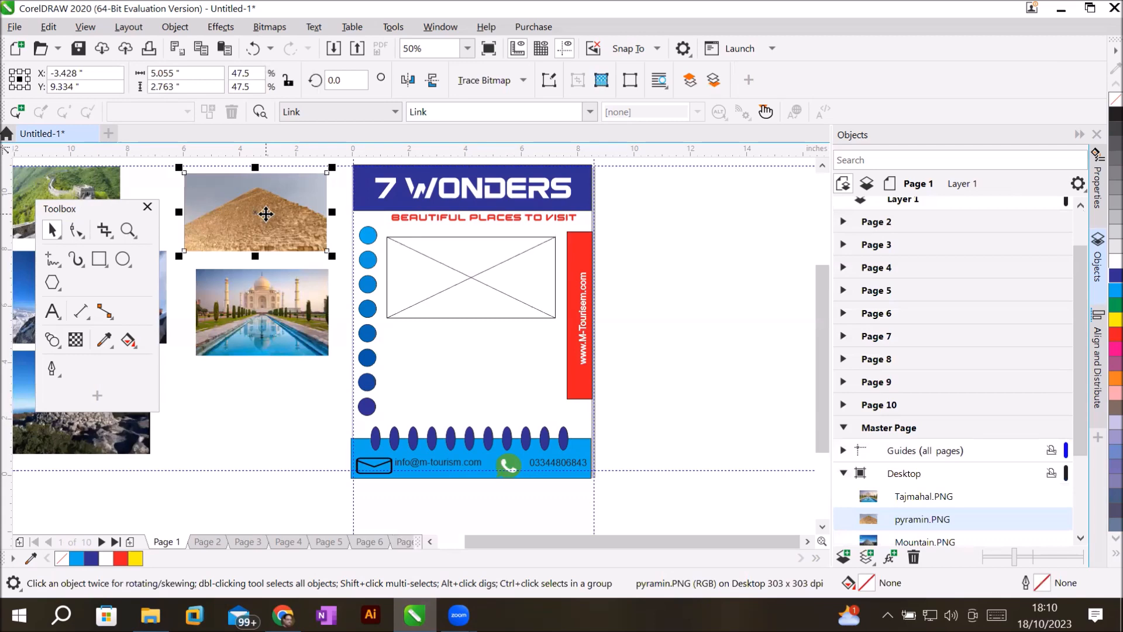
{"action": "right_click", "coordinate": [266, 214]}
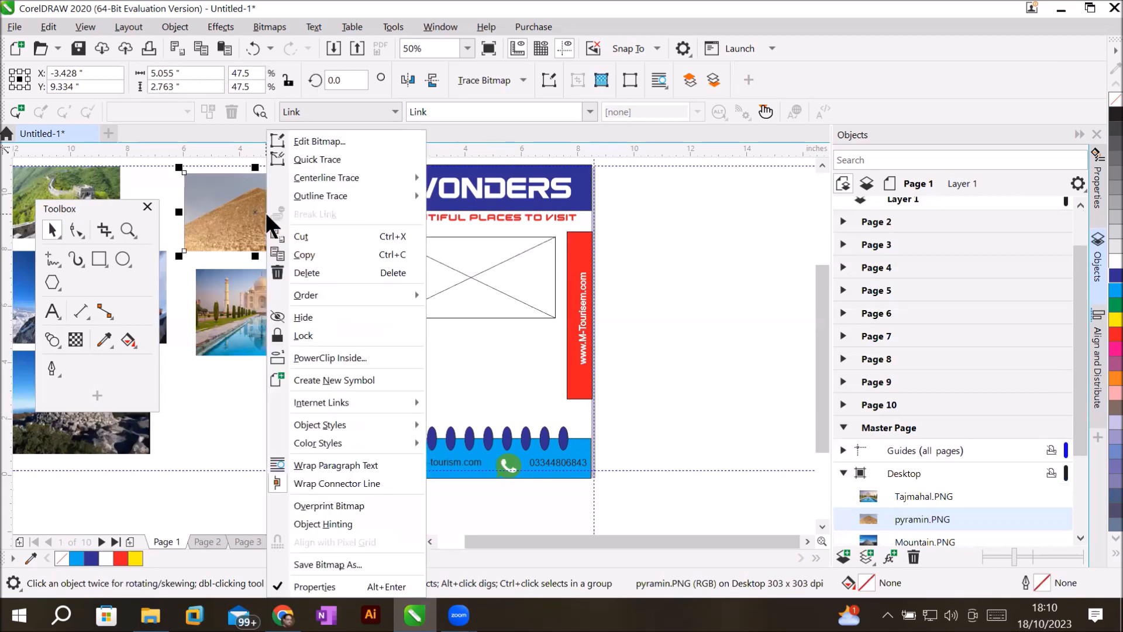
{"action": "right_click", "coordinate": [239, 203]}
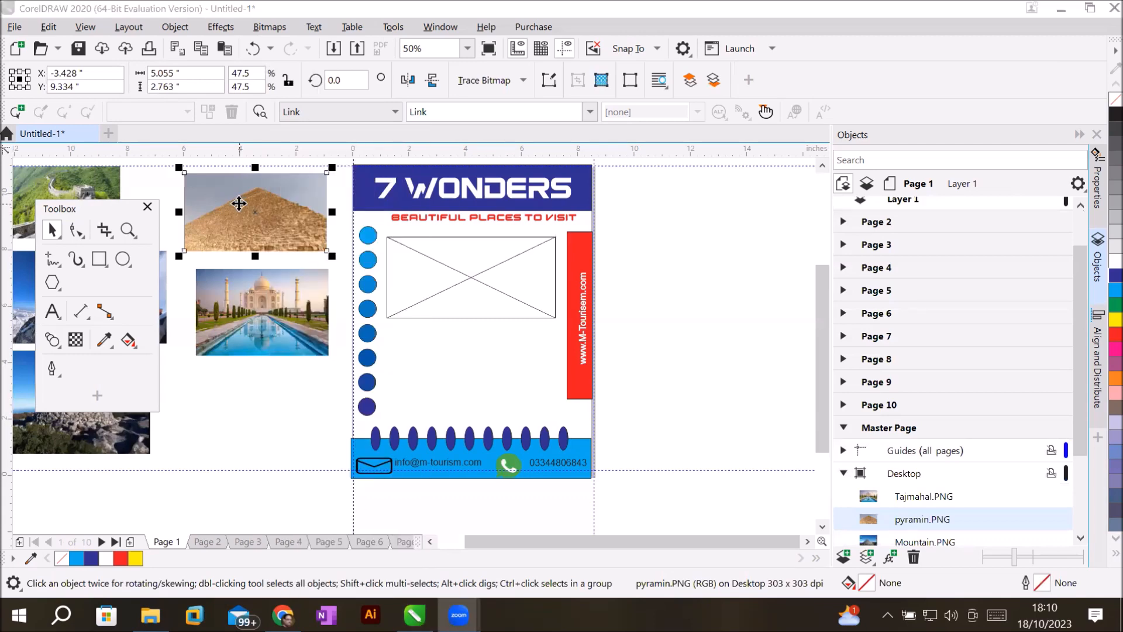
{"action": "left_click", "coordinate": [345, 357]}
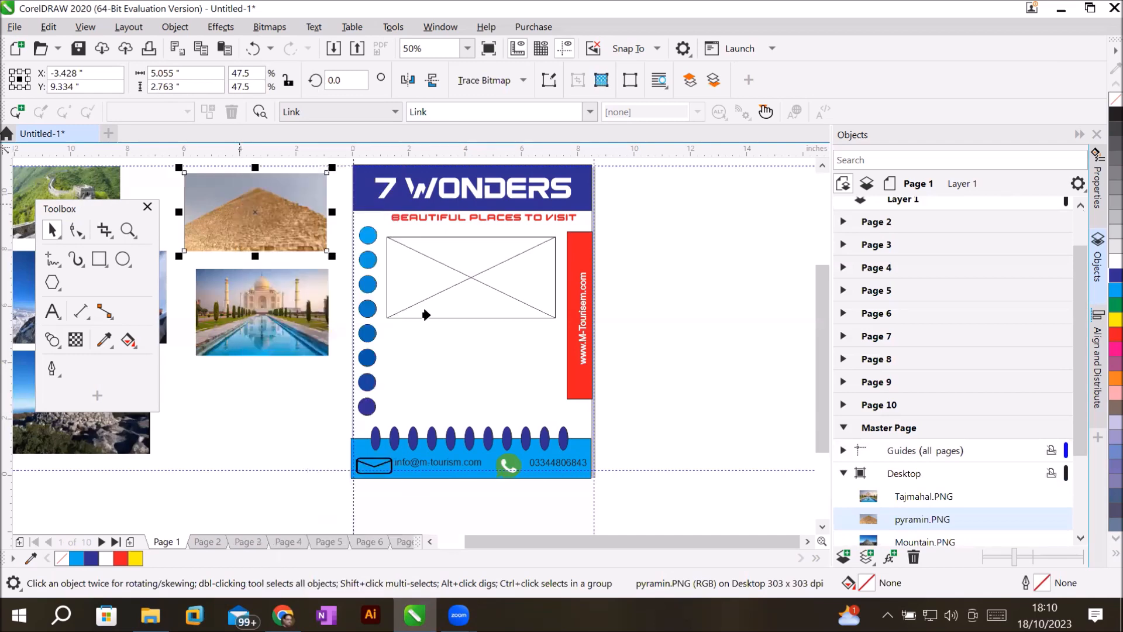
{"action": "left_click", "coordinate": [478, 268]}
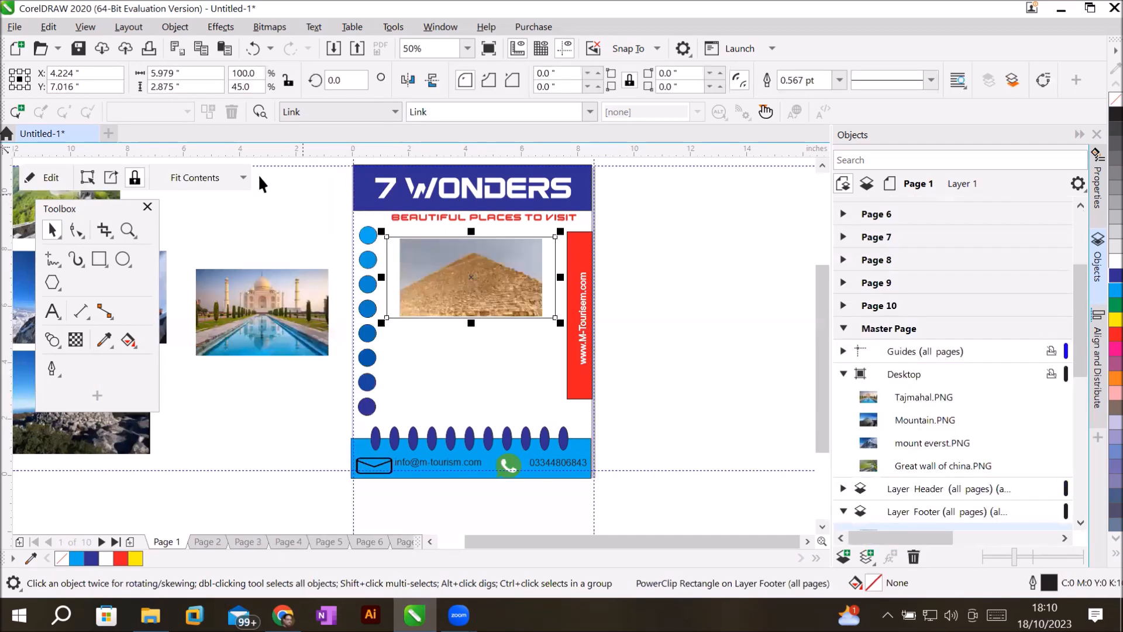
Stretch the pyramid to fill its frame, then flip ahead a few pages and back to Page 1.
{"action": "left_click", "coordinate": [243, 176]}
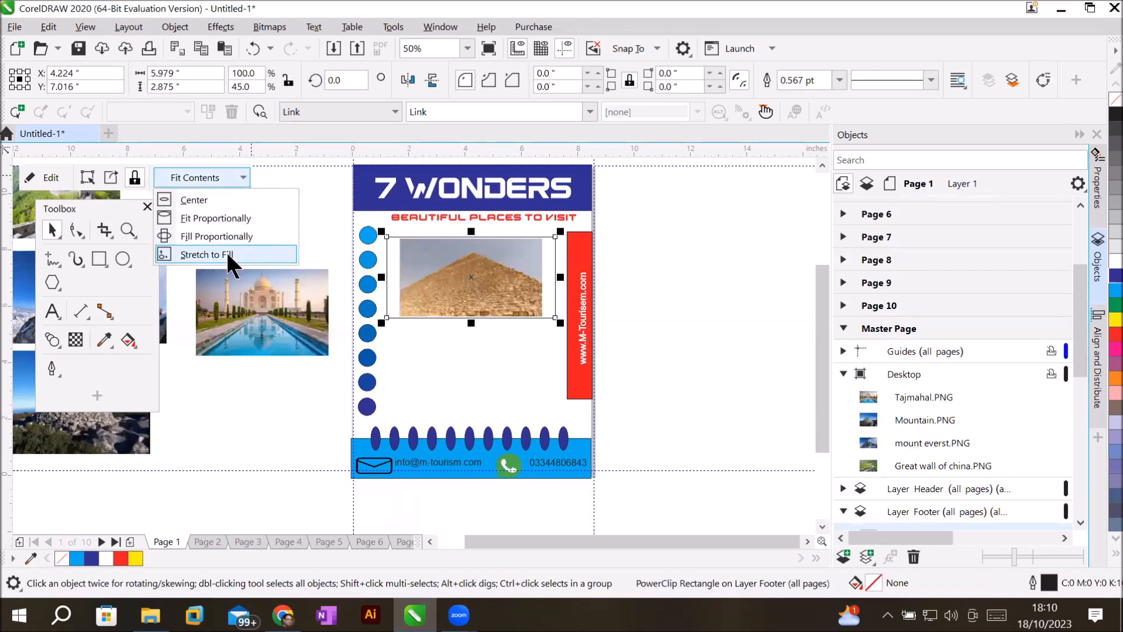
{"action": "left_click", "coordinate": [227, 253]}
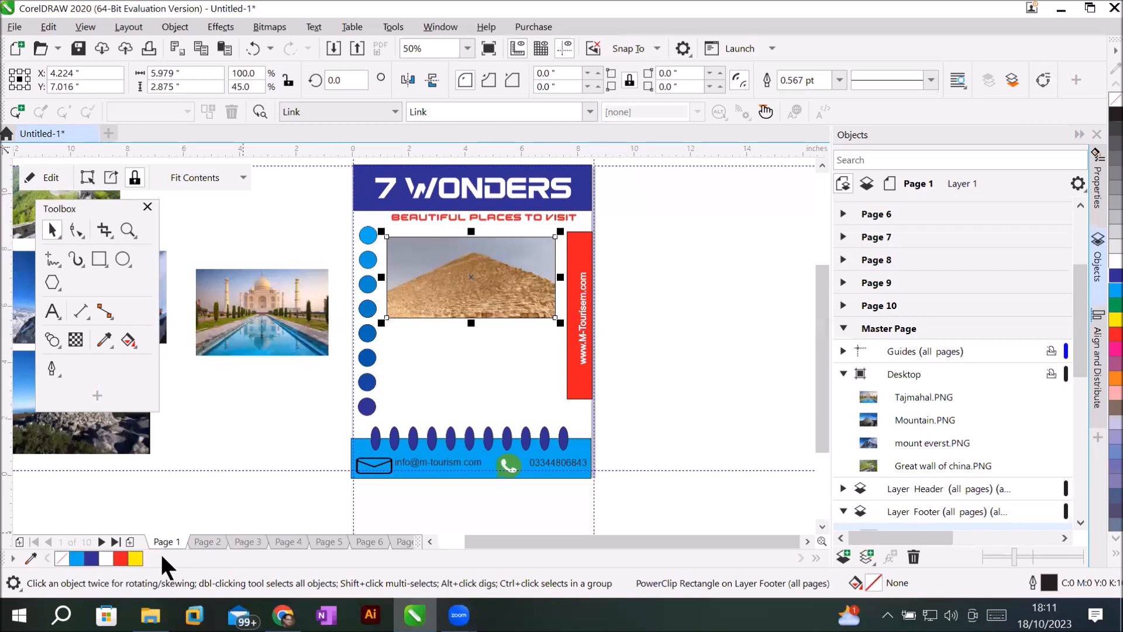
{"action": "left_click", "coordinate": [198, 536]}
{"action": "left_click", "coordinate": [241, 541]}
{"action": "left_click", "coordinate": [289, 539]}
{"action": "left_click", "coordinate": [168, 540]}
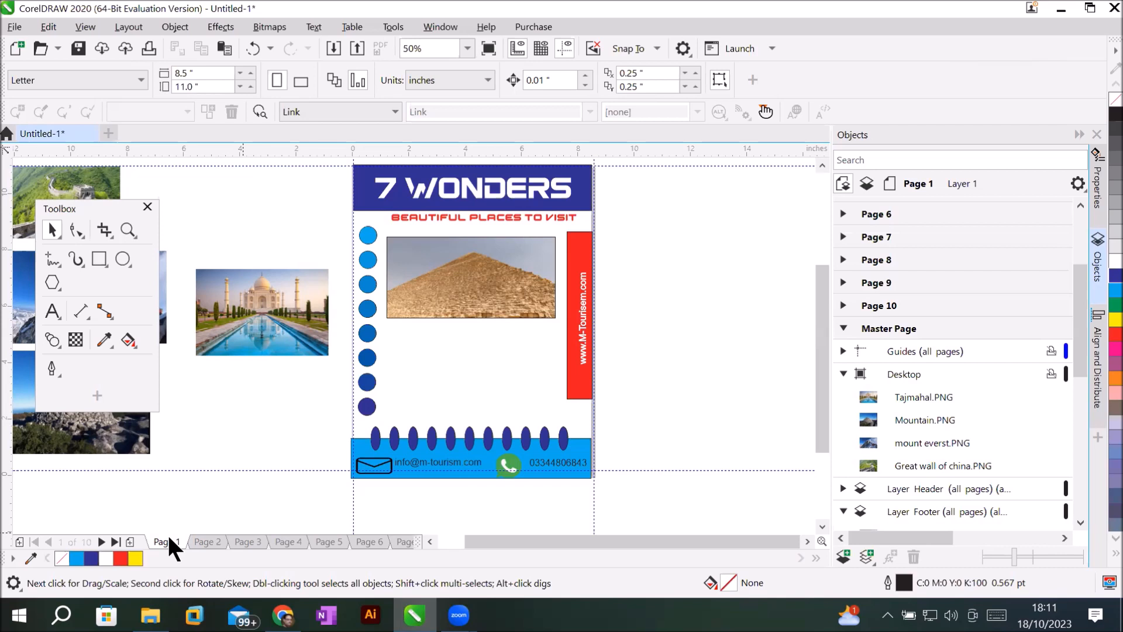
Step through Pages 2 to 6, then return to Page 2.
{"action": "left_click", "coordinate": [207, 540]}
{"action": "left_click", "coordinate": [248, 541]}
{"action": "left_click", "coordinate": [289, 540]}
{"action": "left_click", "coordinate": [327, 540]}
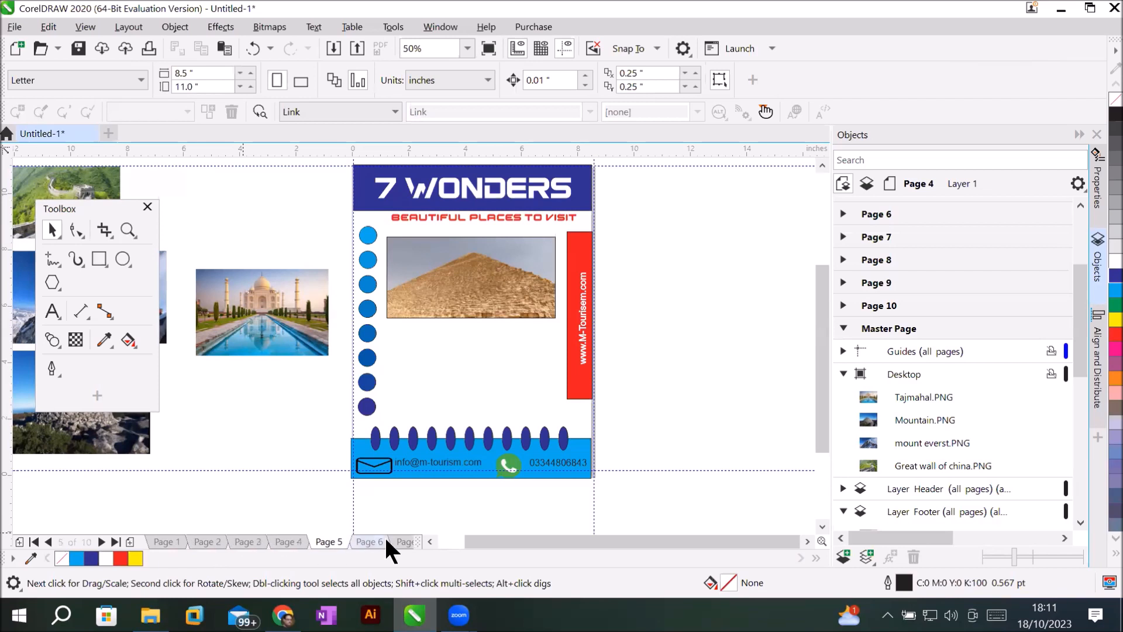
{"action": "left_click", "coordinate": [360, 541]}
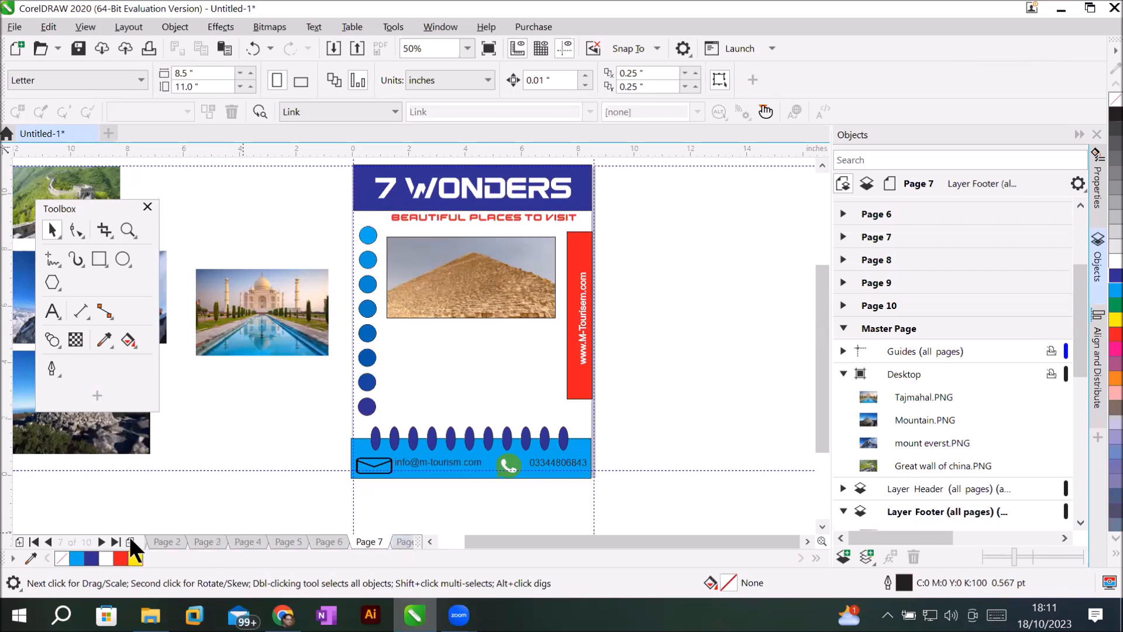
{"action": "left_click", "coordinate": [160, 542]}
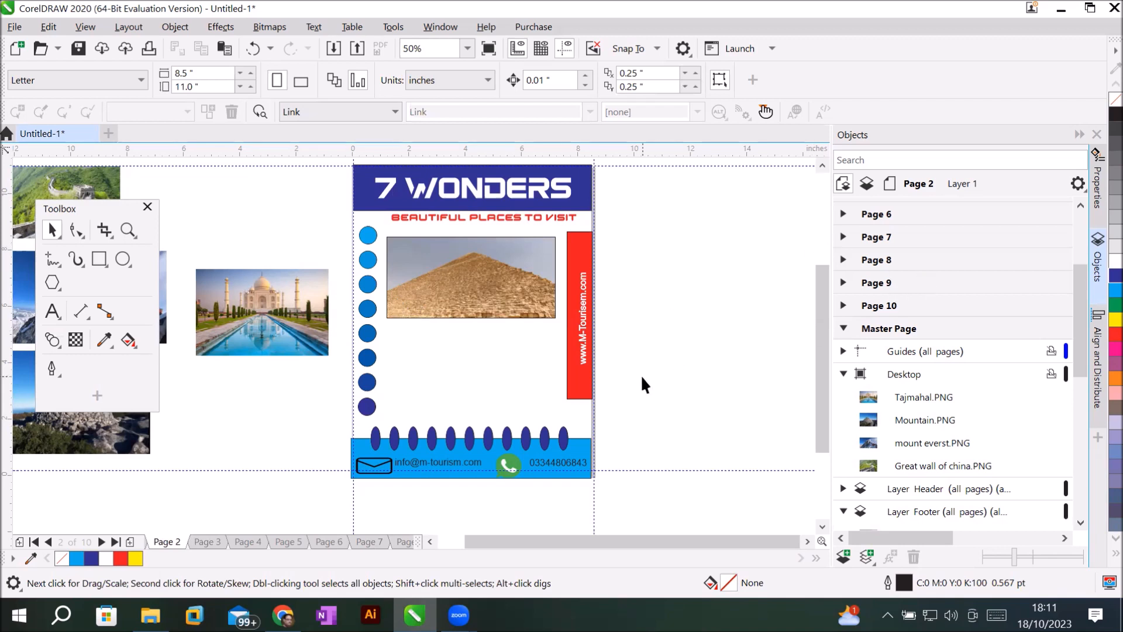
Undo the PowerClip and delete the PowerClip Rectangle placeholder from the master footer layer.
{"action": "key", "text": "ctrl+z"}
{"action": "key", "text": "ctrl+z"}
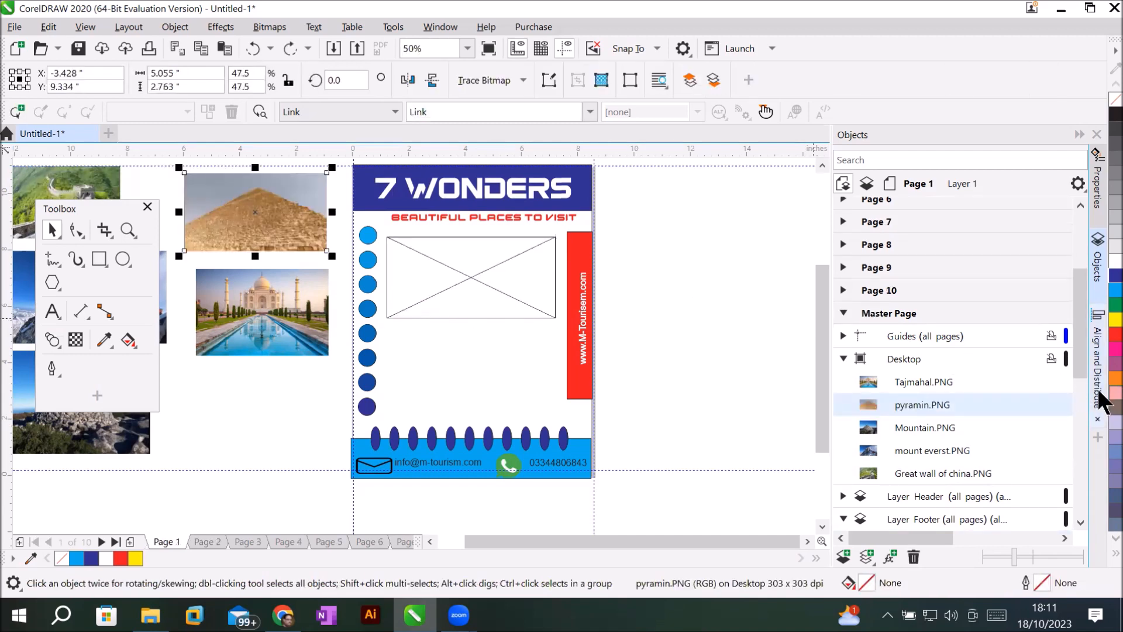
{"action": "left_click_drag", "start_coordinate": [1079, 347], "coordinate": [1083, 522]}
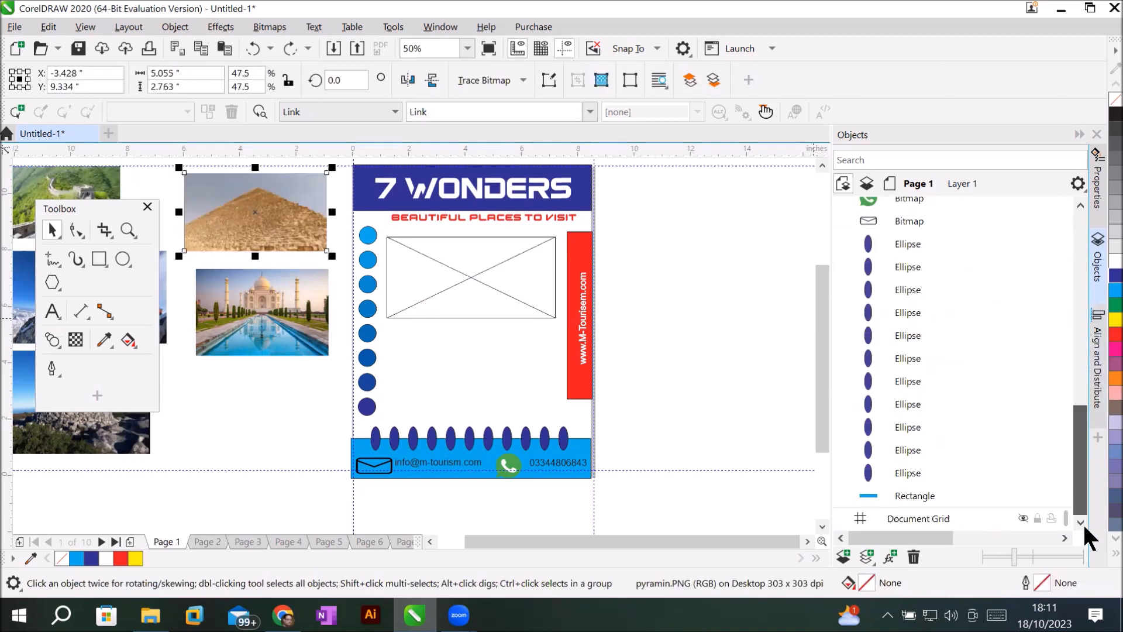
{"action": "left_click_drag", "start_coordinate": [1079, 455], "coordinate": [1080, 396]}
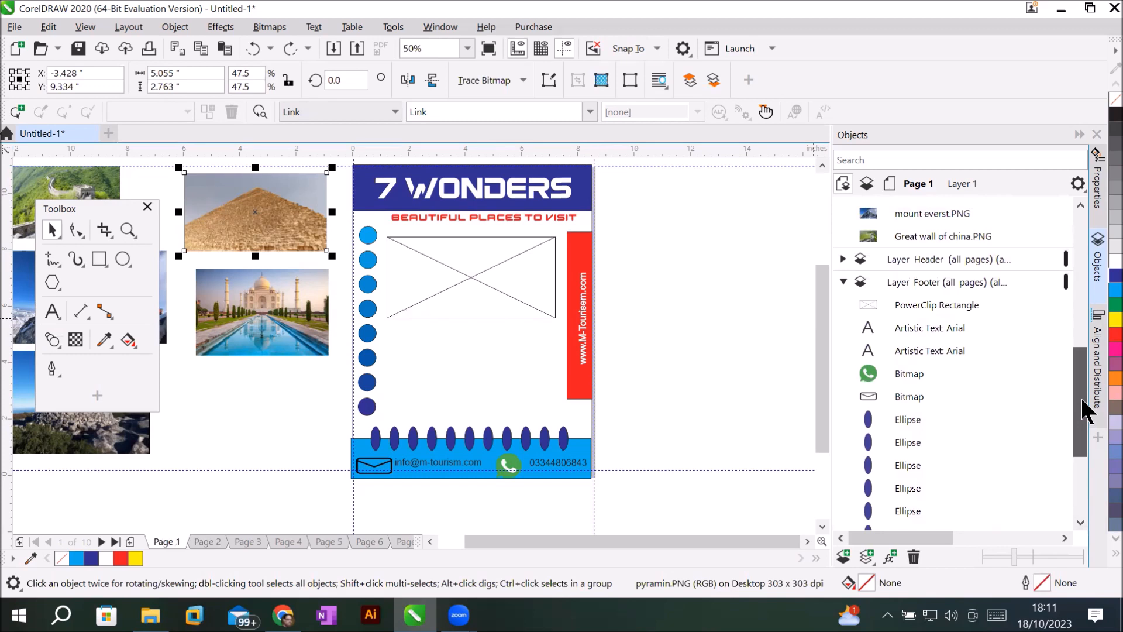
{"action": "left_click", "coordinate": [959, 302]}
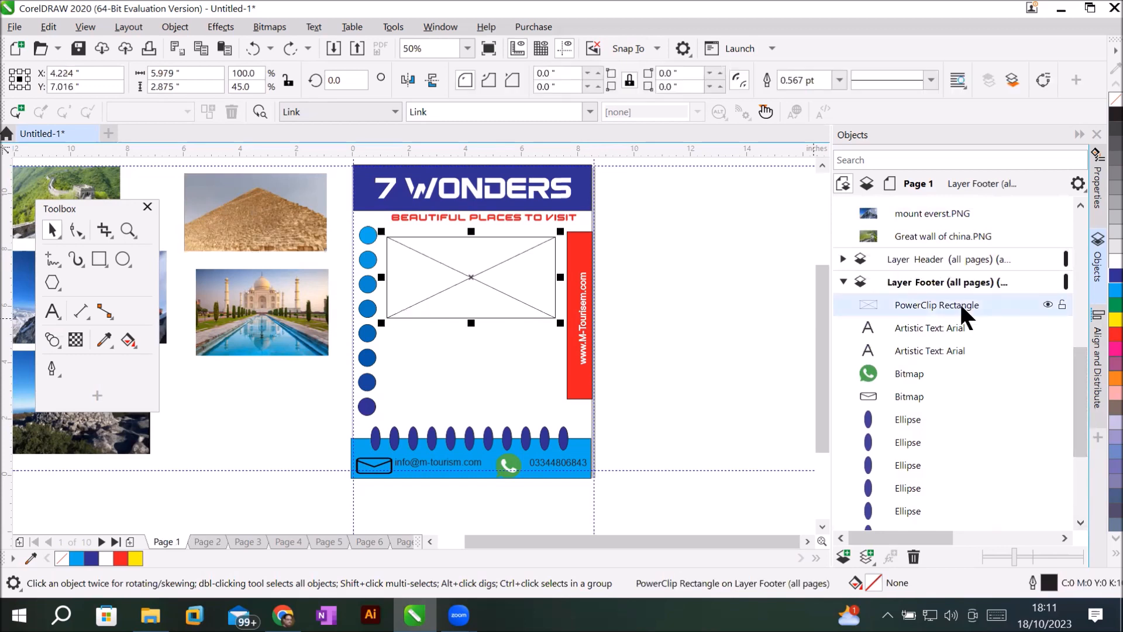
{"action": "left_click", "coordinate": [914, 556]}
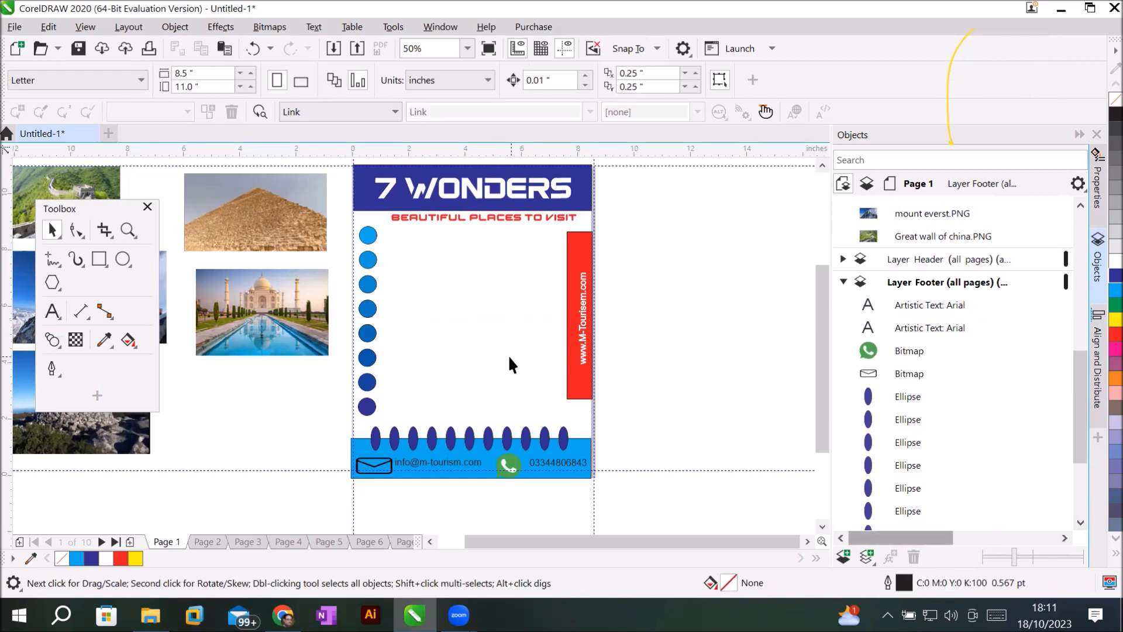
{"action": "left_click_drag", "start_coordinate": [1076, 399], "coordinate": [1076, 264]}
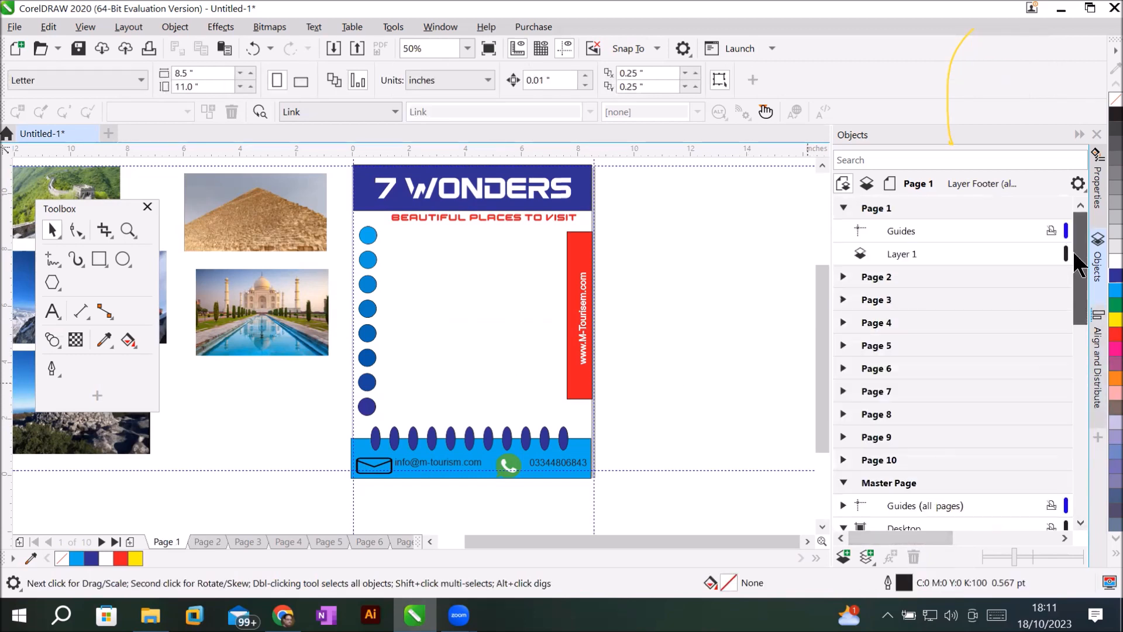
On Page 1's Layer 1, draw a new frame rectangle below the brochure title.
{"action": "left_click", "coordinate": [892, 255]}
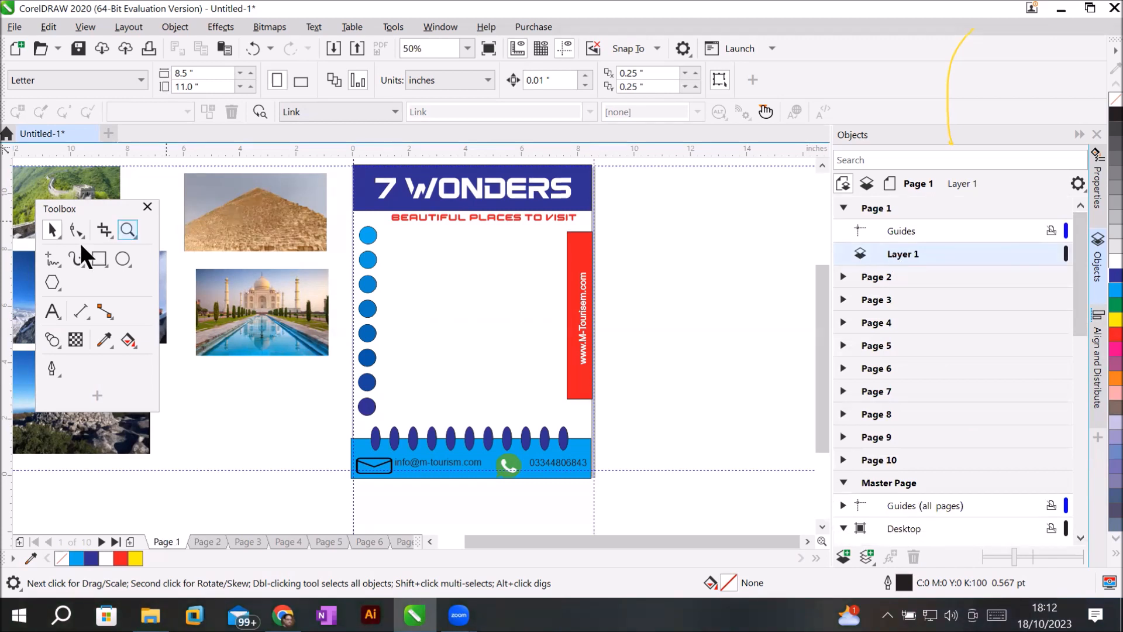
{"action": "left_click", "coordinate": [98, 258]}
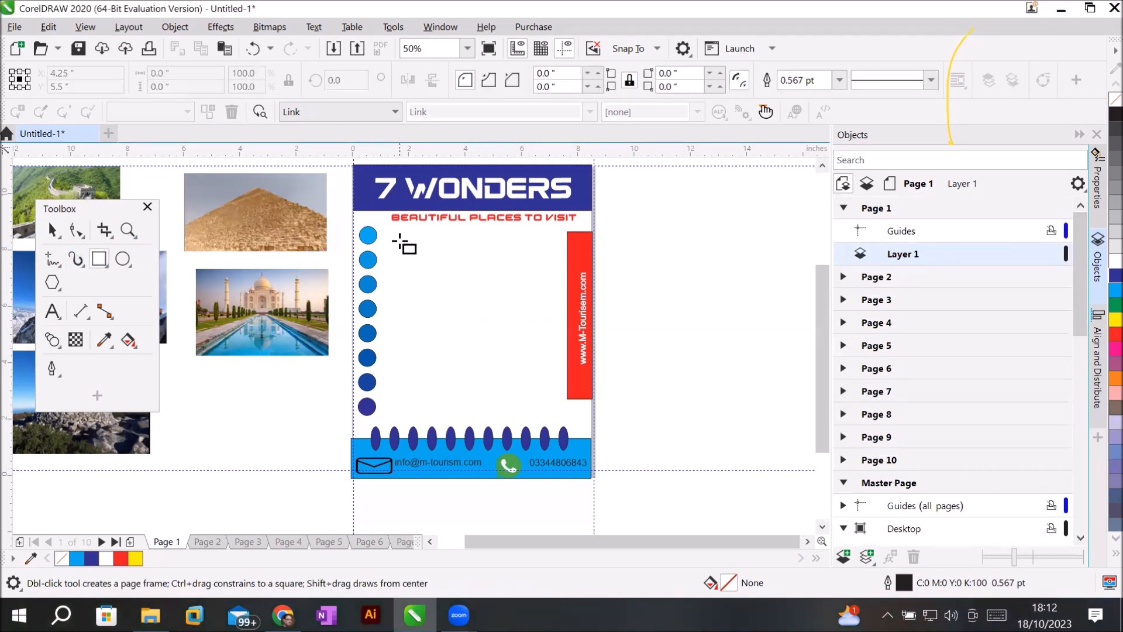
{"action": "left_click_drag", "start_coordinate": [400, 236], "coordinate": [551, 316]}
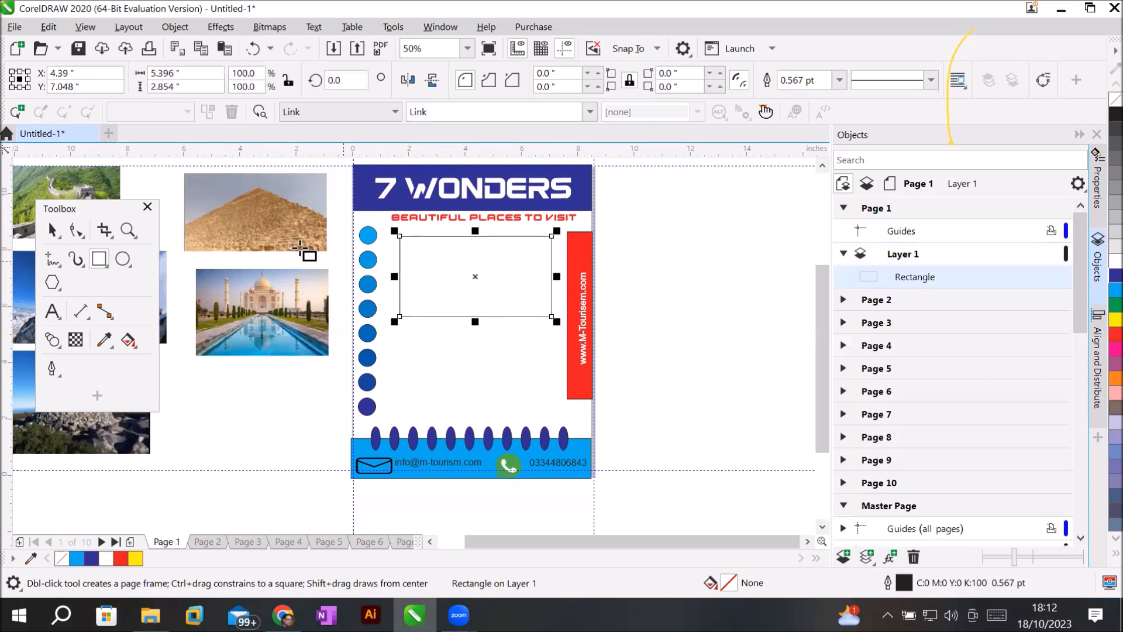
{"action": "left_click", "coordinate": [51, 230]}
PowerClip the pyramid photo into the new rectangle and stretch it to fill.
{"action": "left_click", "coordinate": [264, 216]}
{"action": "right_click", "coordinate": [264, 218]}
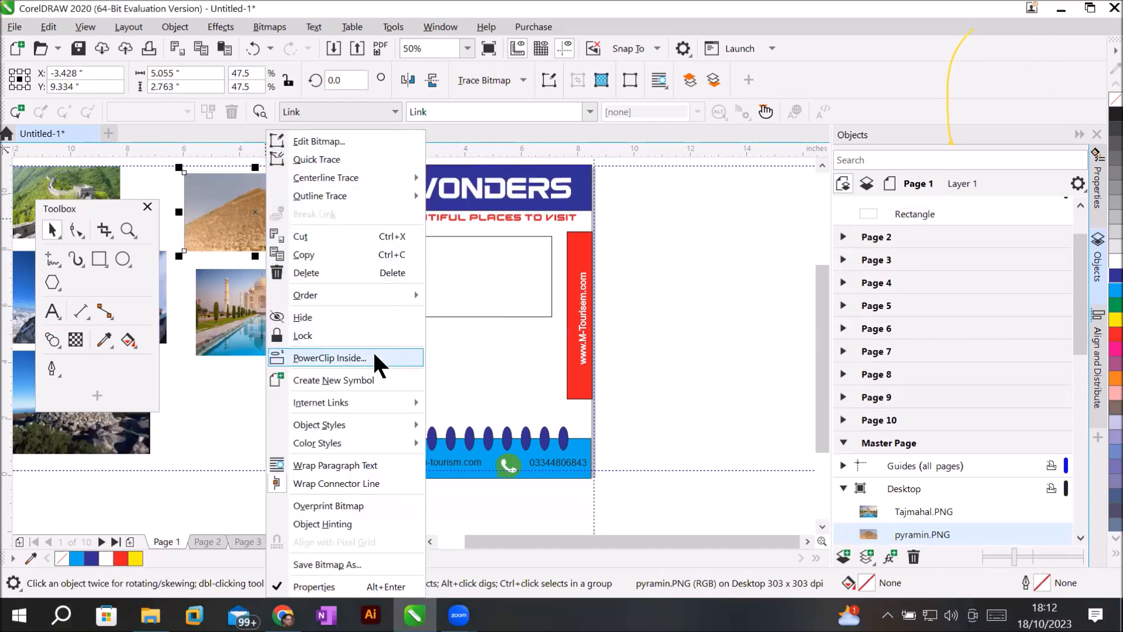
{"action": "left_click", "coordinate": [330, 358]}
{"action": "left_click", "coordinate": [464, 268]}
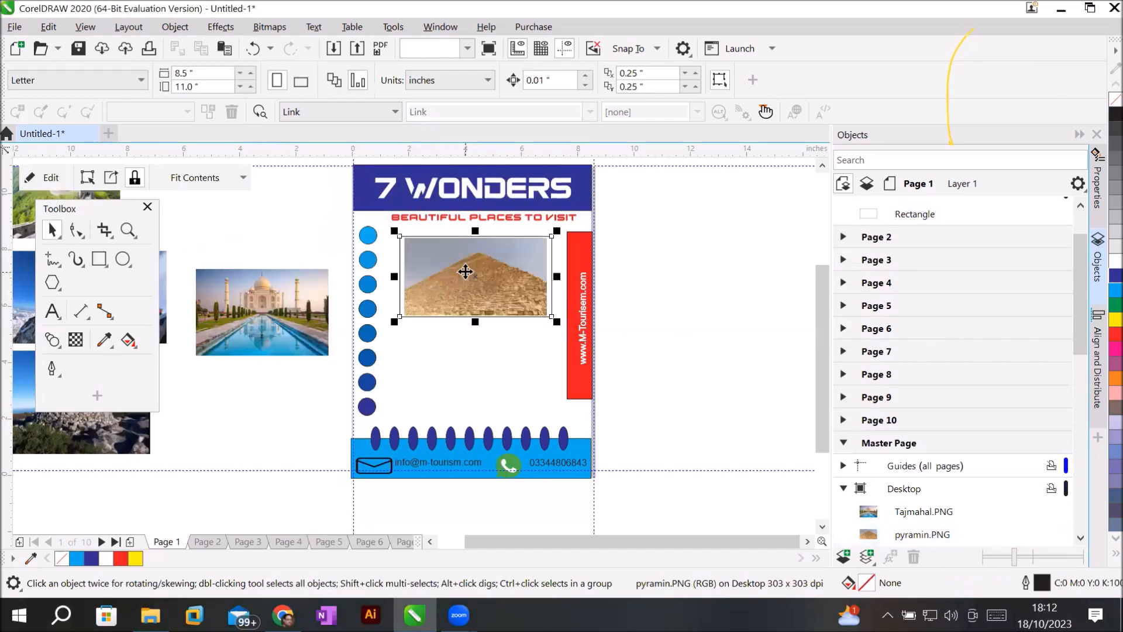
{"action": "left_click", "coordinate": [241, 177]}
{"action": "left_click", "coordinate": [205, 252]}
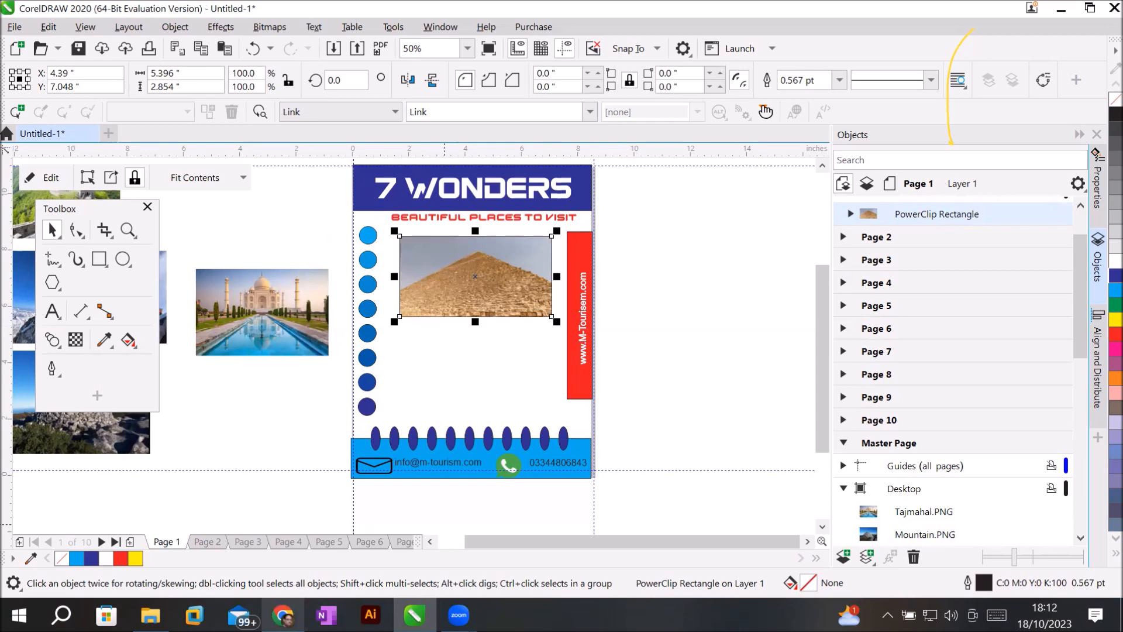
In Chrome, rerun the natural wonders search and show the full list of wonders.
{"action": "left_click", "coordinate": [284, 616]}
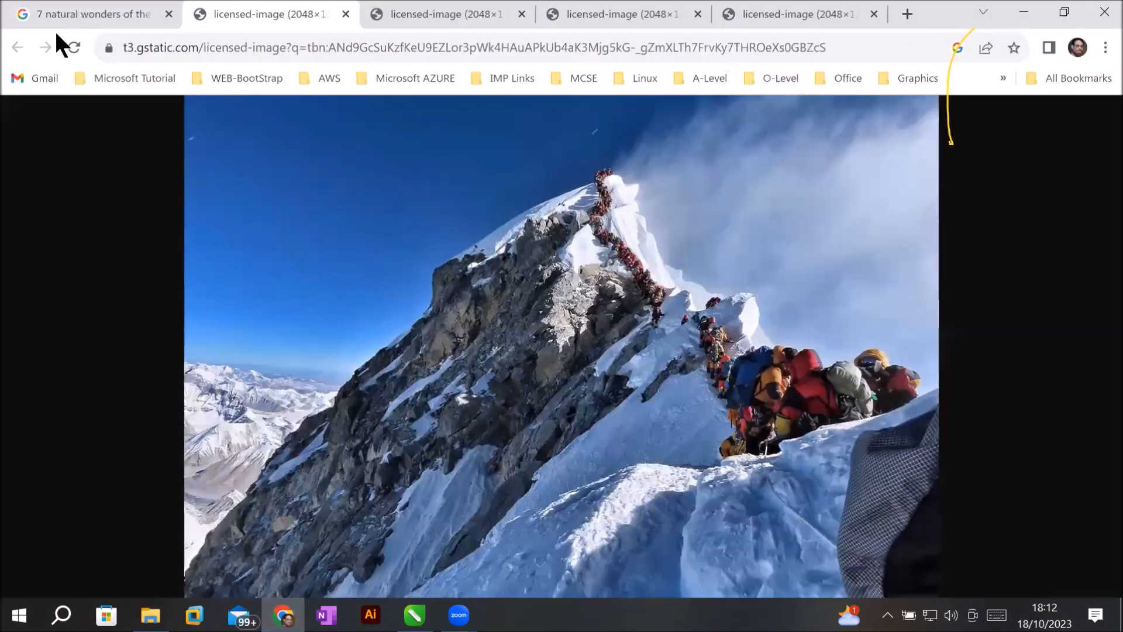
{"action": "left_click", "coordinate": [186, 20]}
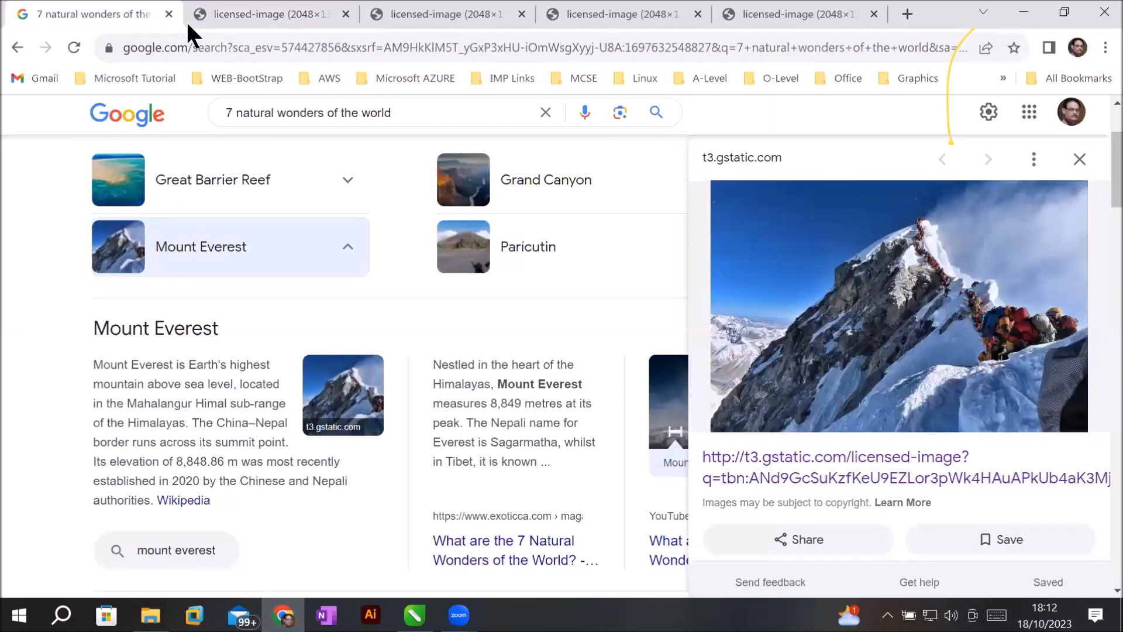
{"action": "scroll", "coordinate": [330, 280], "scroll_direction": "up", "scroll_amount": 3}
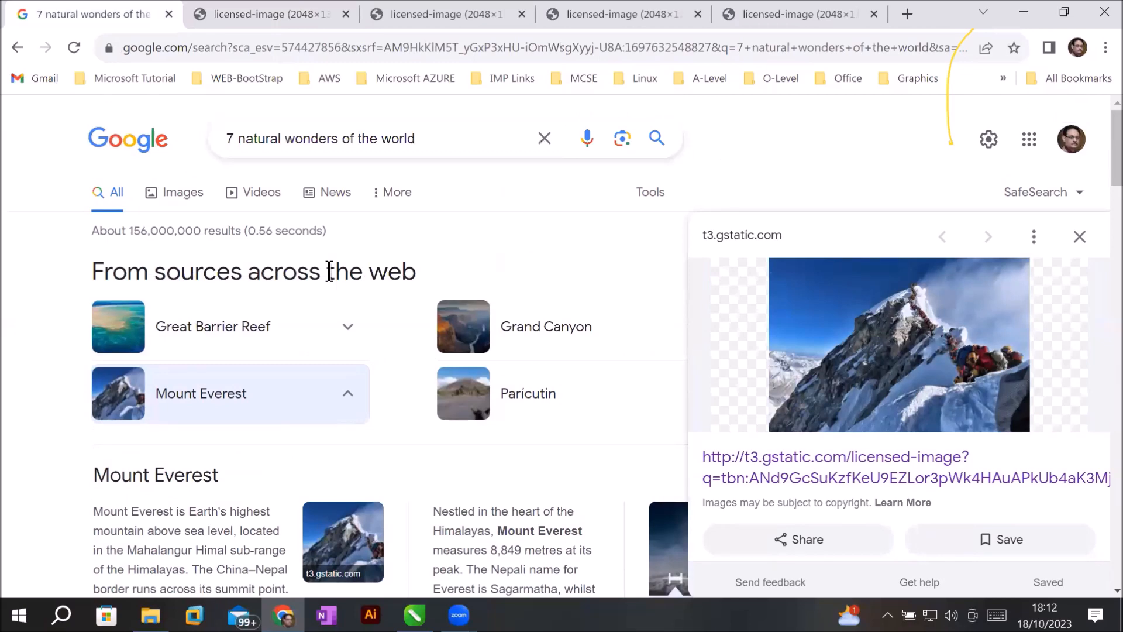
{"action": "scroll", "coordinate": [330, 270], "scroll_direction": "down", "scroll_amount": 5}
{"action": "scroll", "coordinate": [330, 271], "scroll_direction": "up", "scroll_amount": 5}
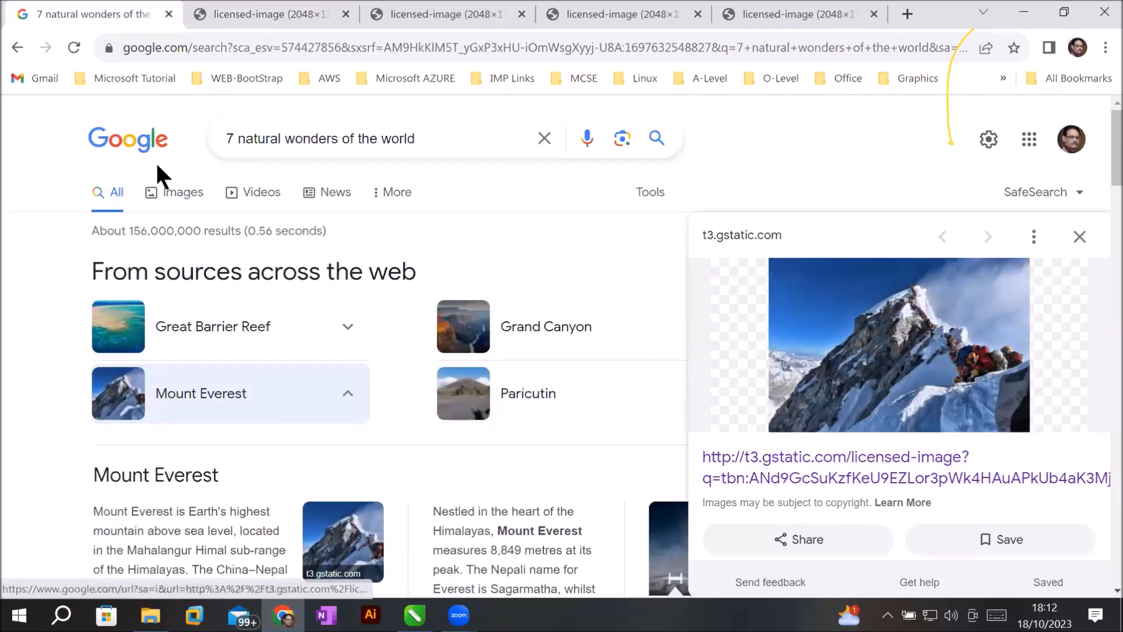
{"action": "left_click", "coordinate": [658, 140]}
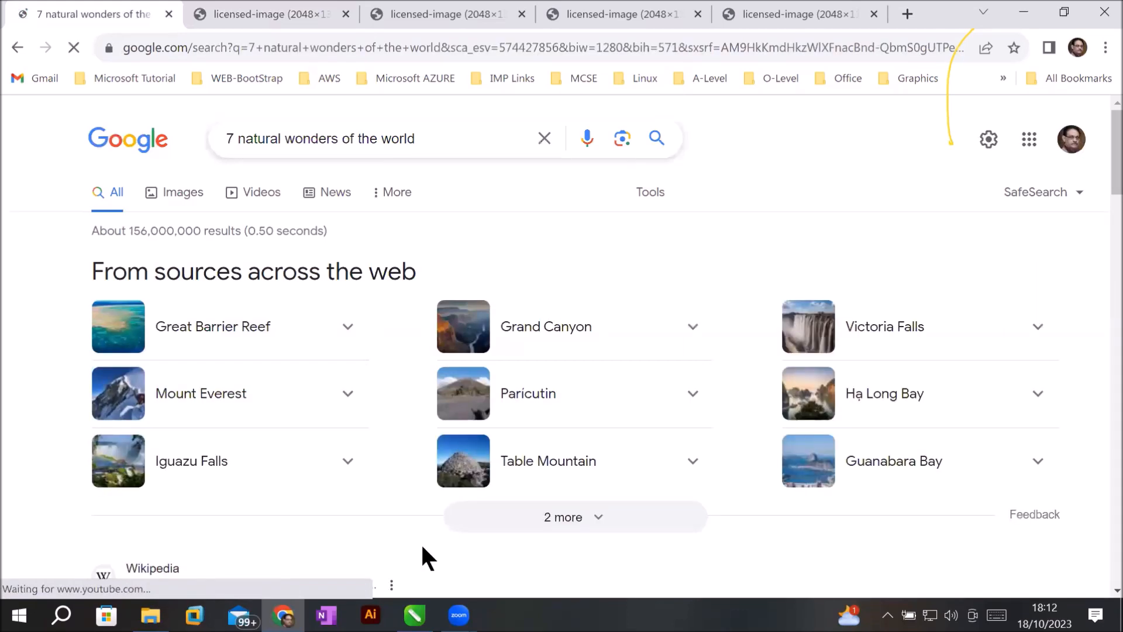
{"action": "scroll", "coordinate": [247, 483], "scroll_direction": "down", "scroll_amount": 2}
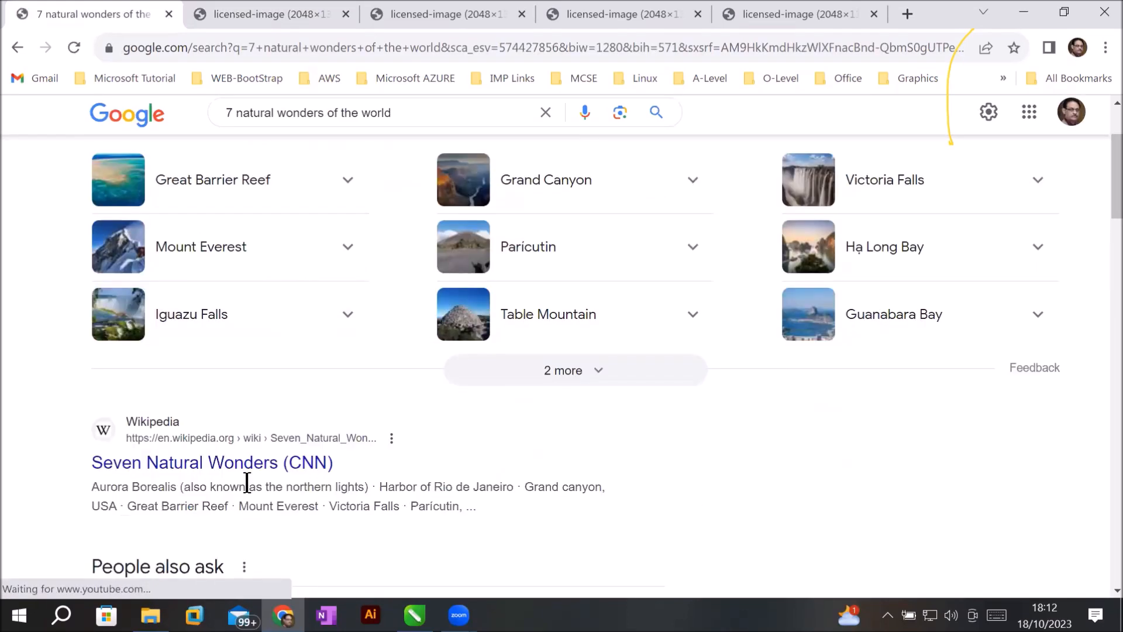
{"action": "left_click", "coordinate": [582, 376]}
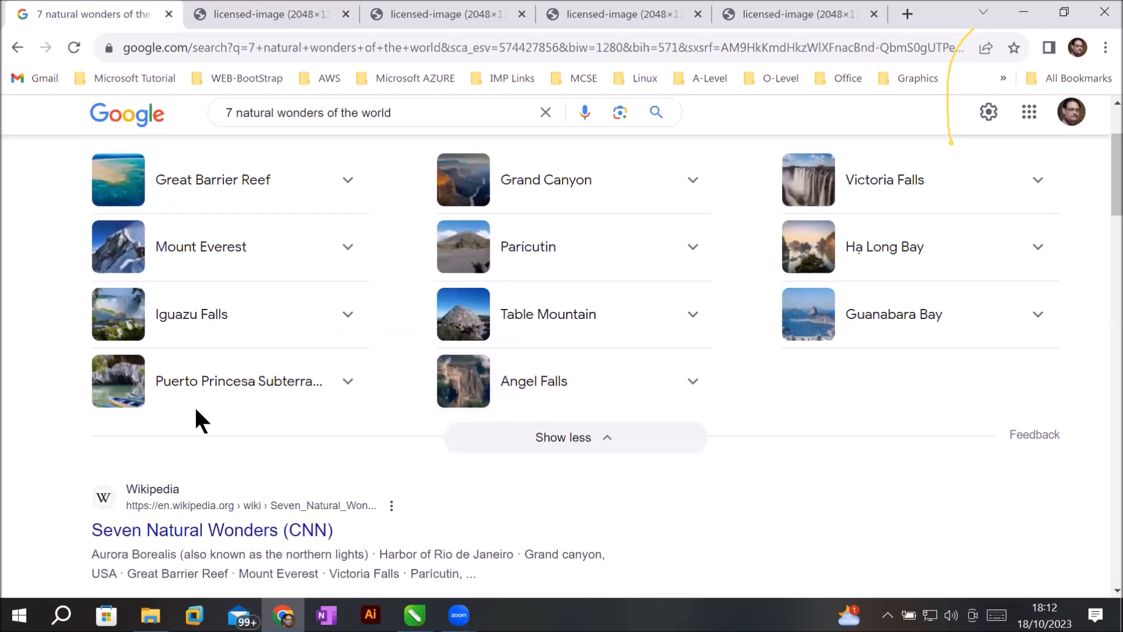
{"action": "scroll", "coordinate": [373, 277], "scroll_direction": "up", "scroll_amount": 2}
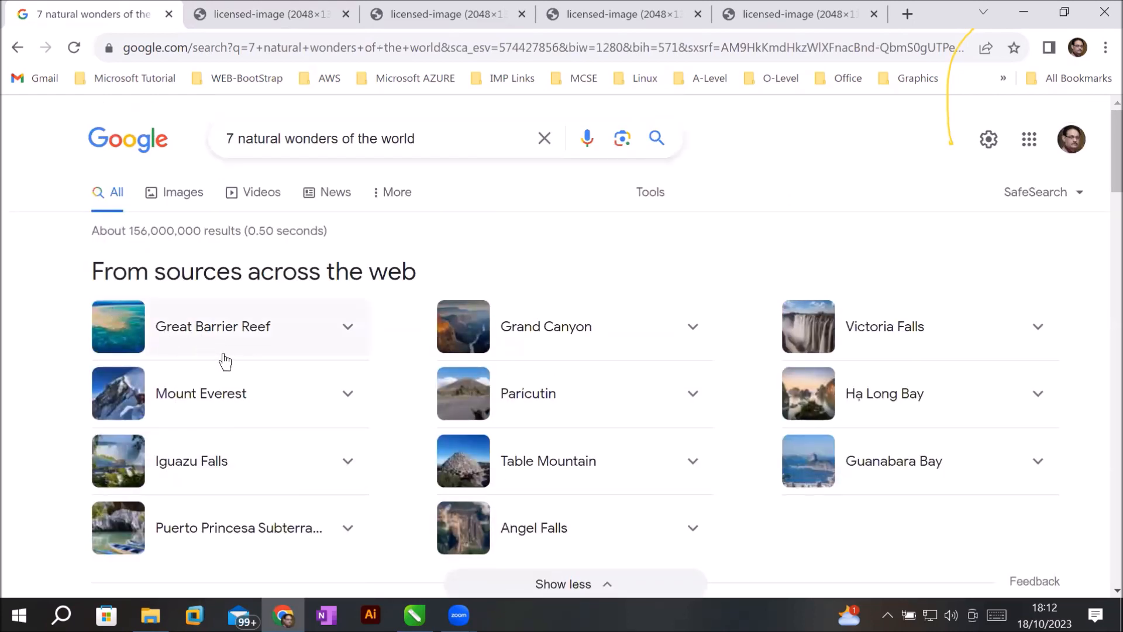
Copy the Great Barrier Reef description and return to CorelDRAW.
{"action": "left_click", "coordinate": [171, 329]}
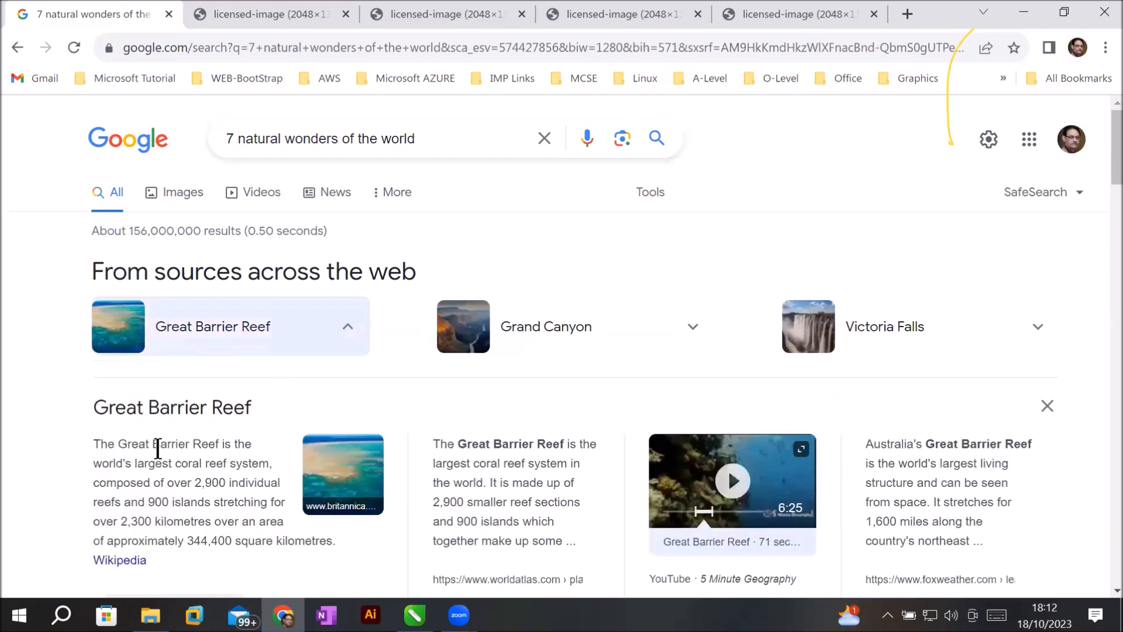
{"action": "left_click_drag", "start_coordinate": [100, 445], "coordinate": [334, 544]}
{"action": "right_click", "coordinate": [214, 476]}
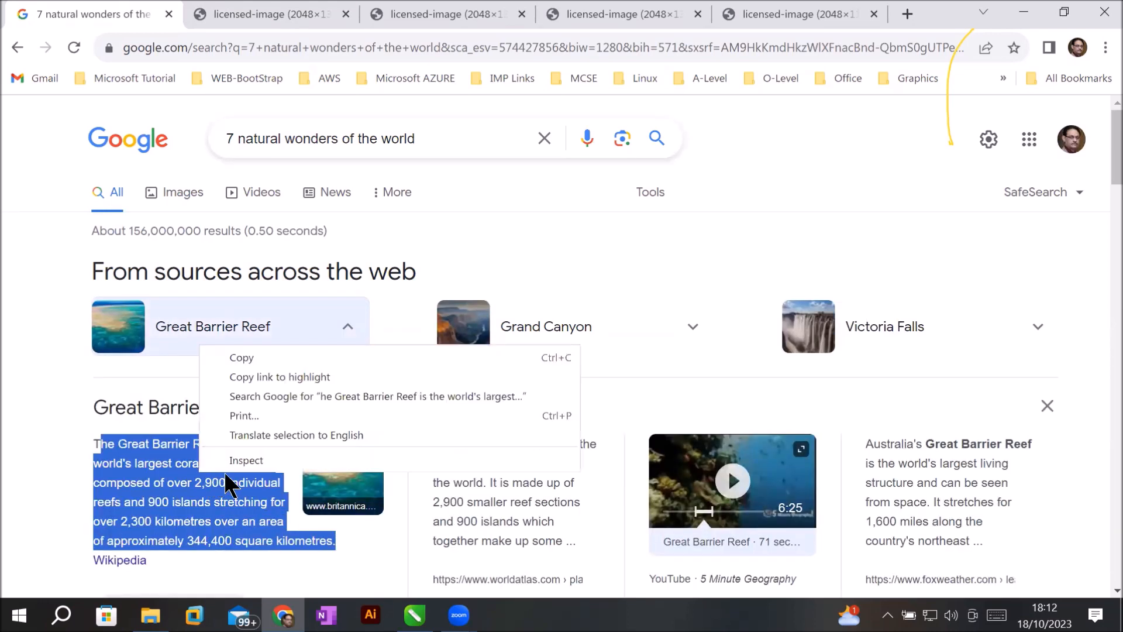
{"action": "left_click", "coordinate": [251, 358]}
{"action": "left_click", "coordinate": [414, 614]}
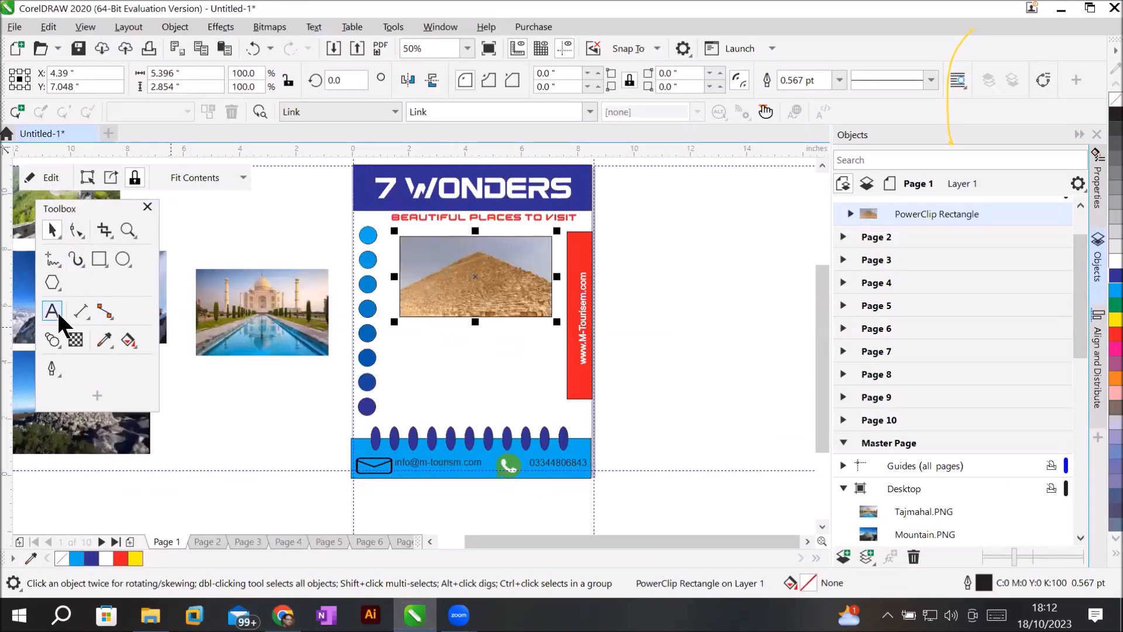
Paste the reef description into a new paragraph text frame below the pyramid, sized 36 pt.
{"action": "left_click", "coordinate": [53, 311]}
{"action": "left_click_drag", "start_coordinate": [400, 329], "coordinate": [547, 421]}
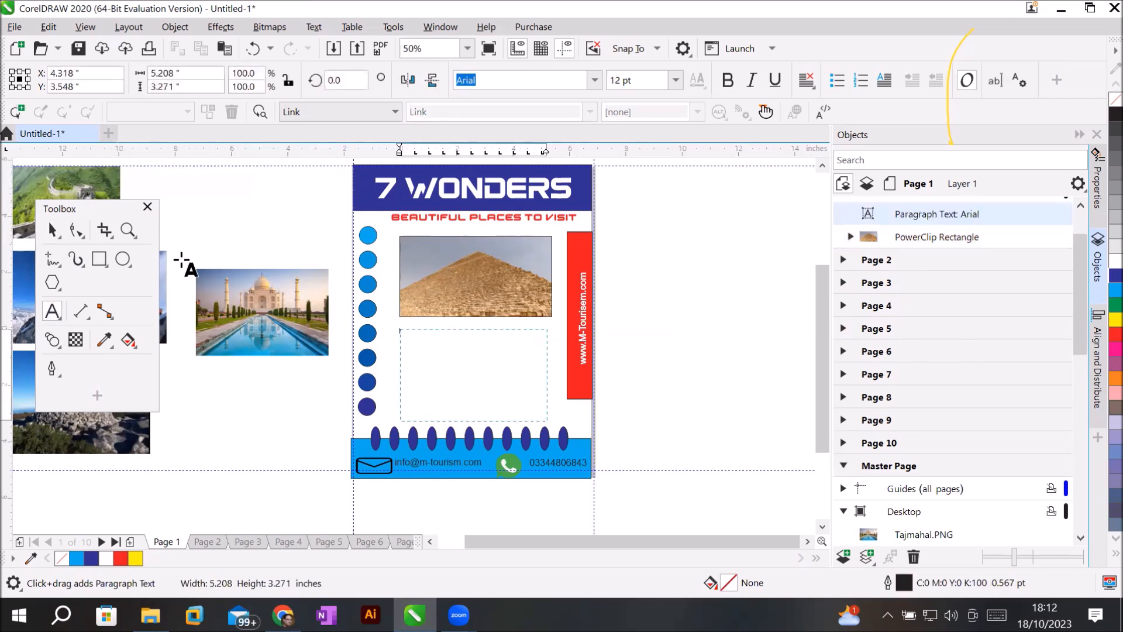
{"action": "left_click", "coordinate": [48, 27]}
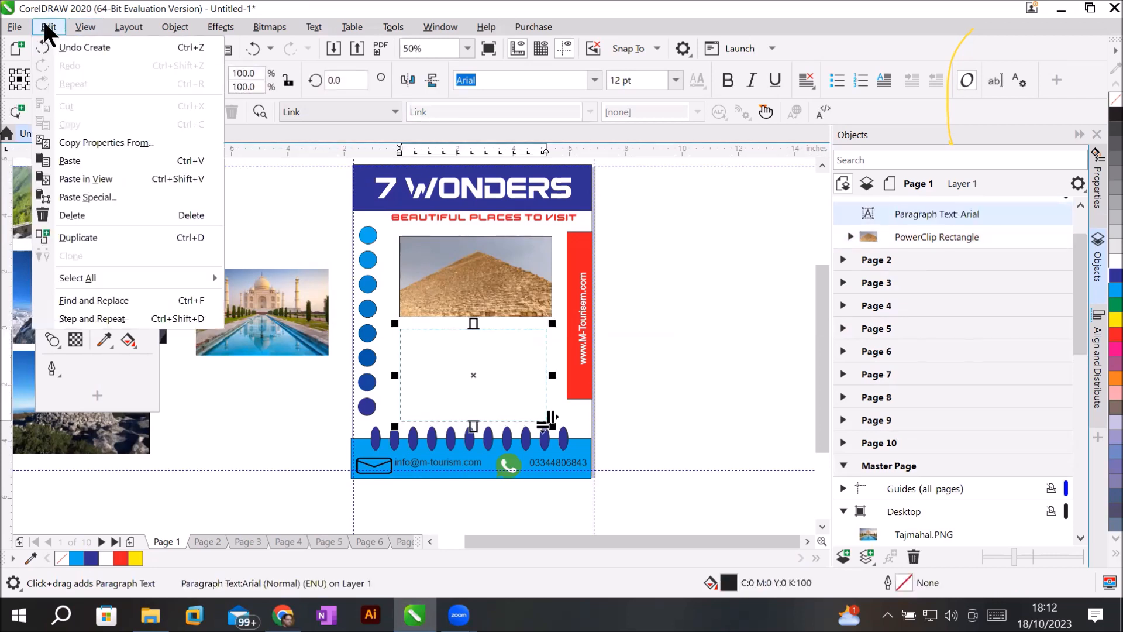
{"action": "left_click", "coordinate": [71, 159]}
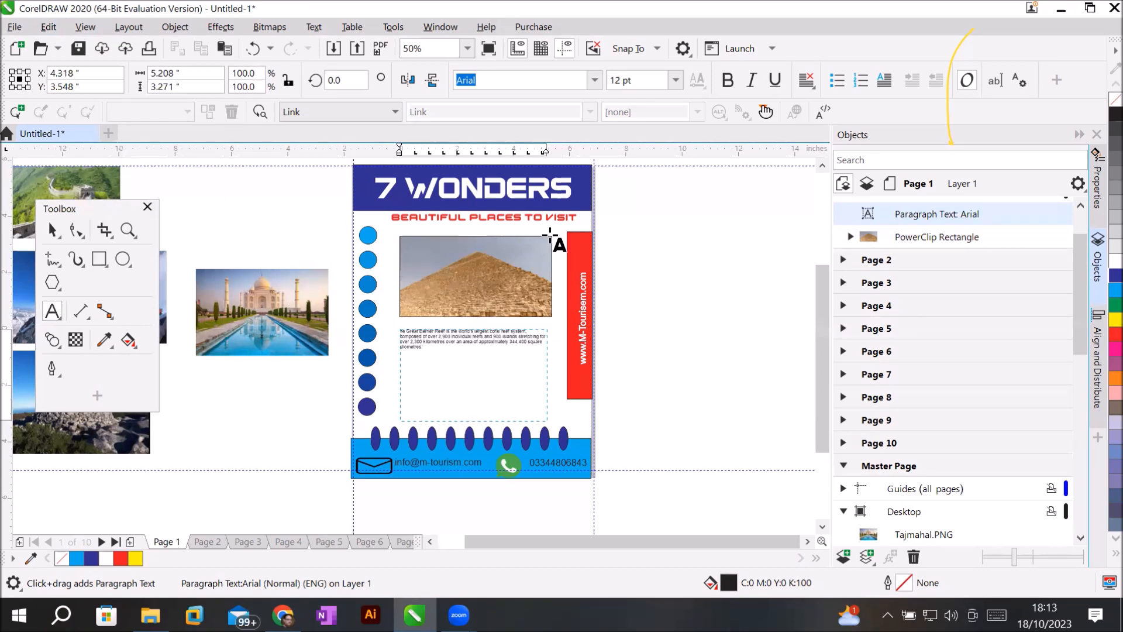
{"action": "left_click", "coordinate": [676, 81]}
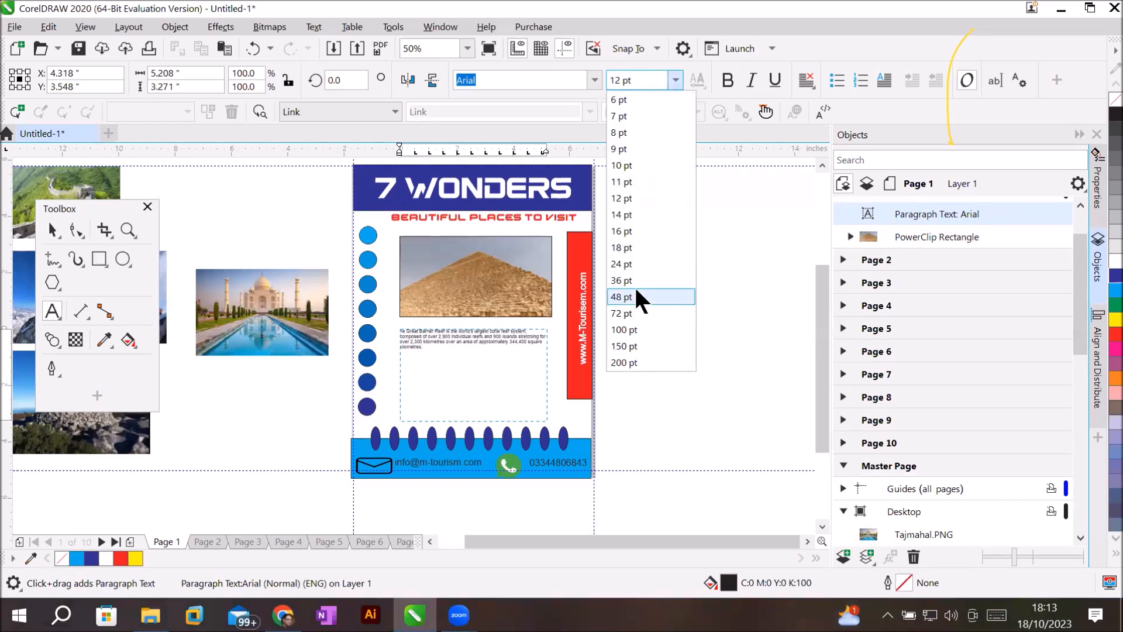
{"action": "key", "text": "Escape"}
{"action": "type", "text": "36"}
{"action": "key", "text": "Return"}
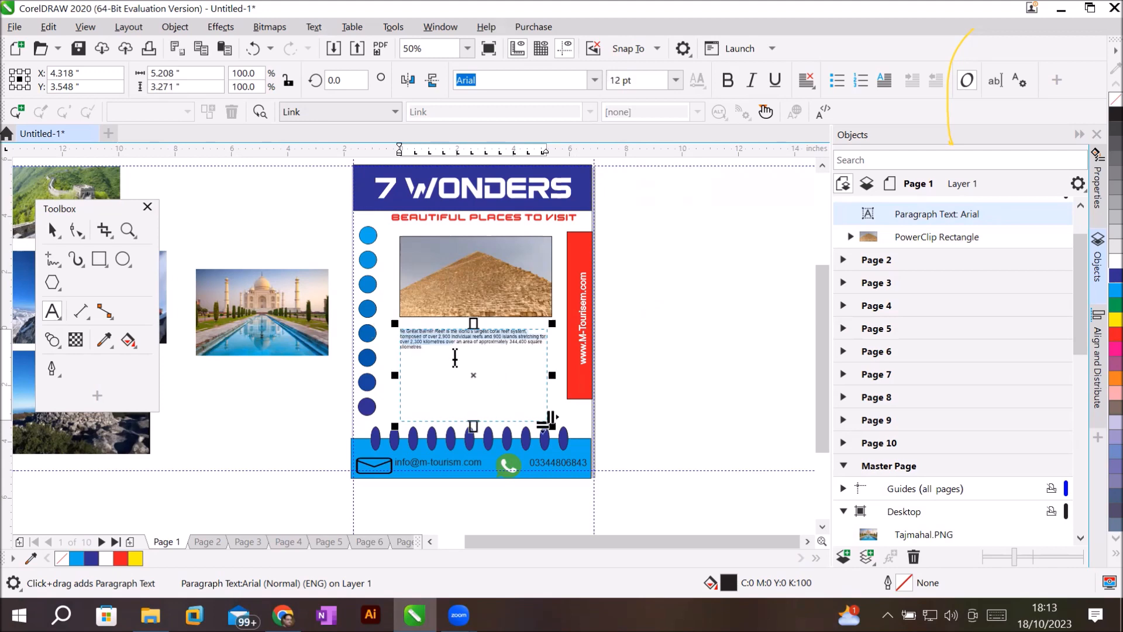
Set the whole reef paragraph to 24 pt with Full Justify alignment.
{"action": "scroll", "coordinate": [450, 353], "scroll_direction": "up", "scroll_amount": 1}
{"action": "left_click", "coordinate": [359, 313]}
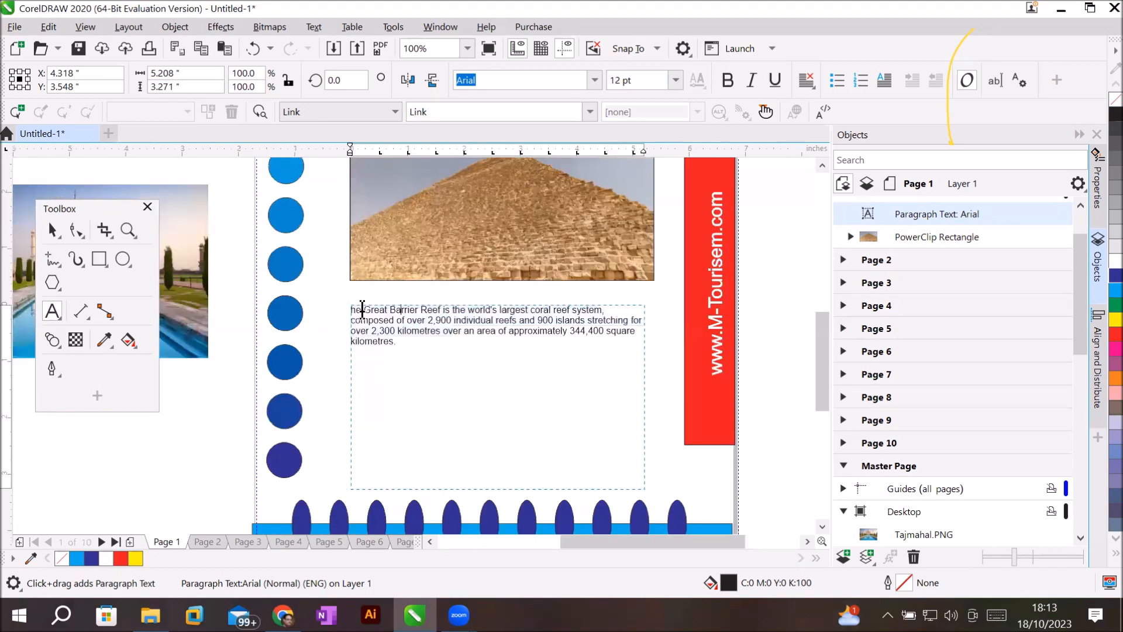
{"action": "left_click_drag", "start_coordinate": [351, 309], "coordinate": [387, 349]}
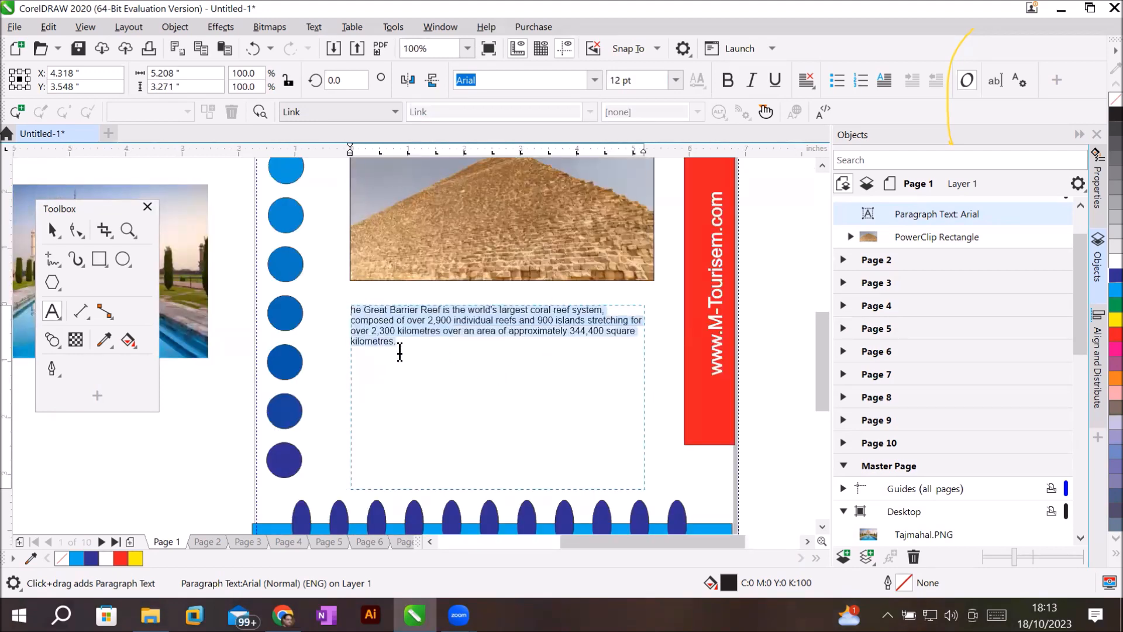
{"action": "left_click", "coordinate": [676, 80]}
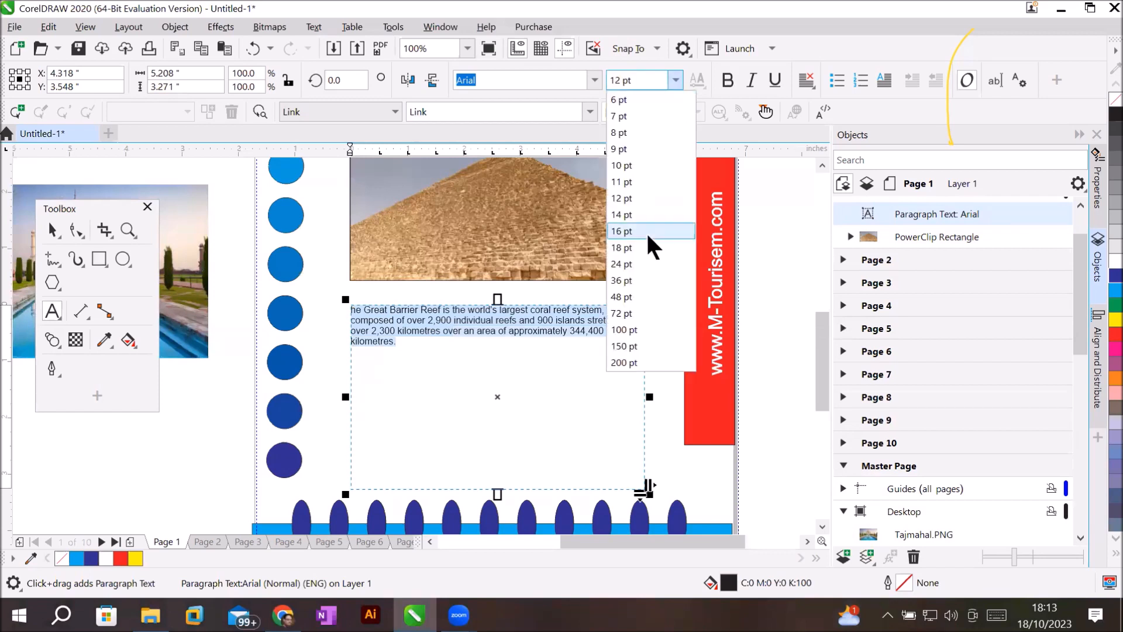
{"action": "left_click", "coordinate": [644, 268]}
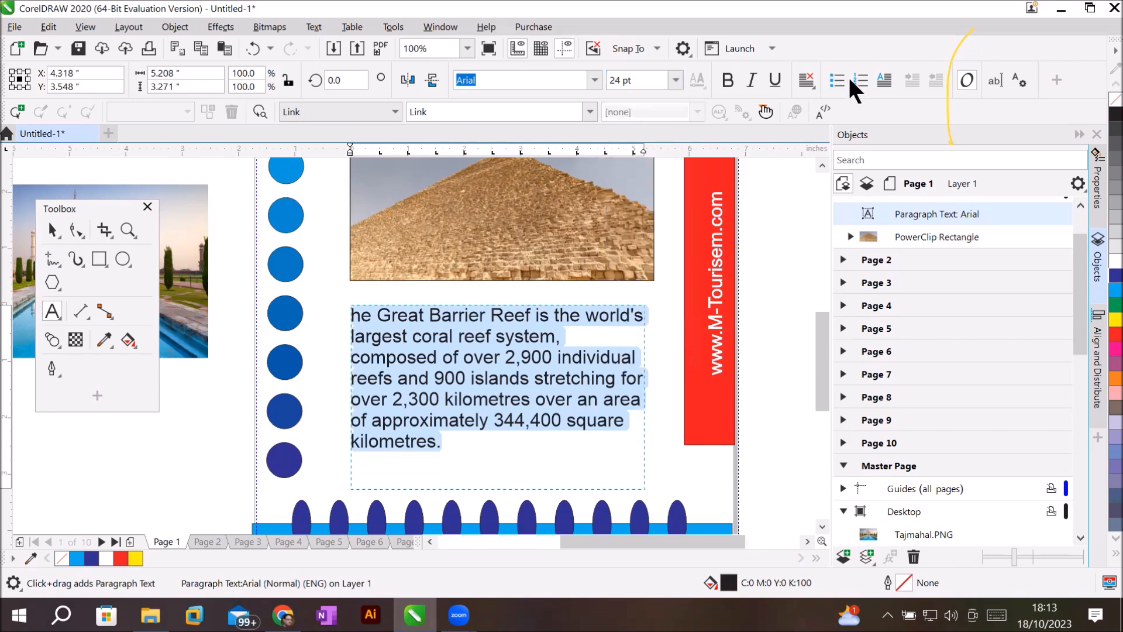
{"action": "left_click", "coordinate": [810, 83]}
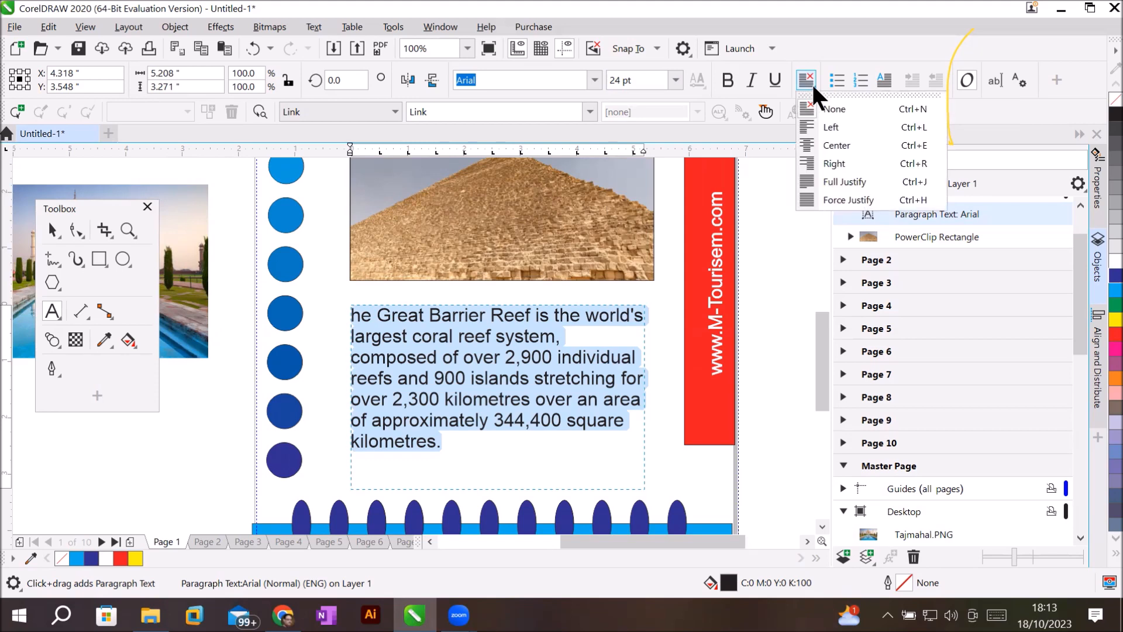
{"action": "left_click", "coordinate": [837, 182]}
{"action": "left_click", "coordinate": [832, 184]}
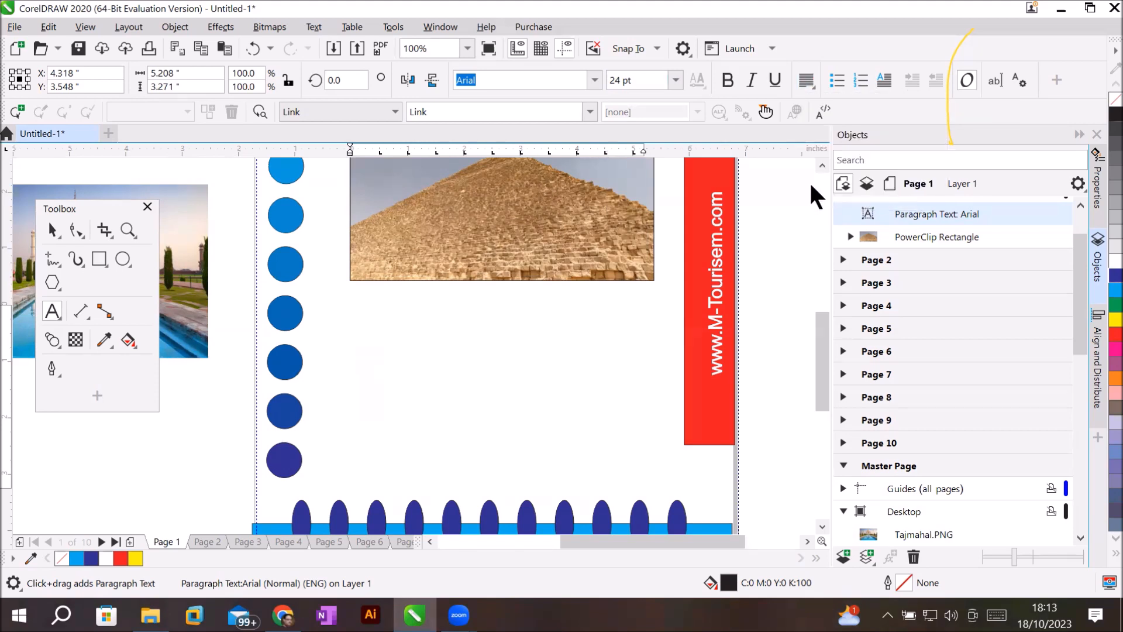
Insert the missing 'T' at the start of the paragraph and switch to Page 2.
{"action": "left_click", "coordinate": [52, 229]}
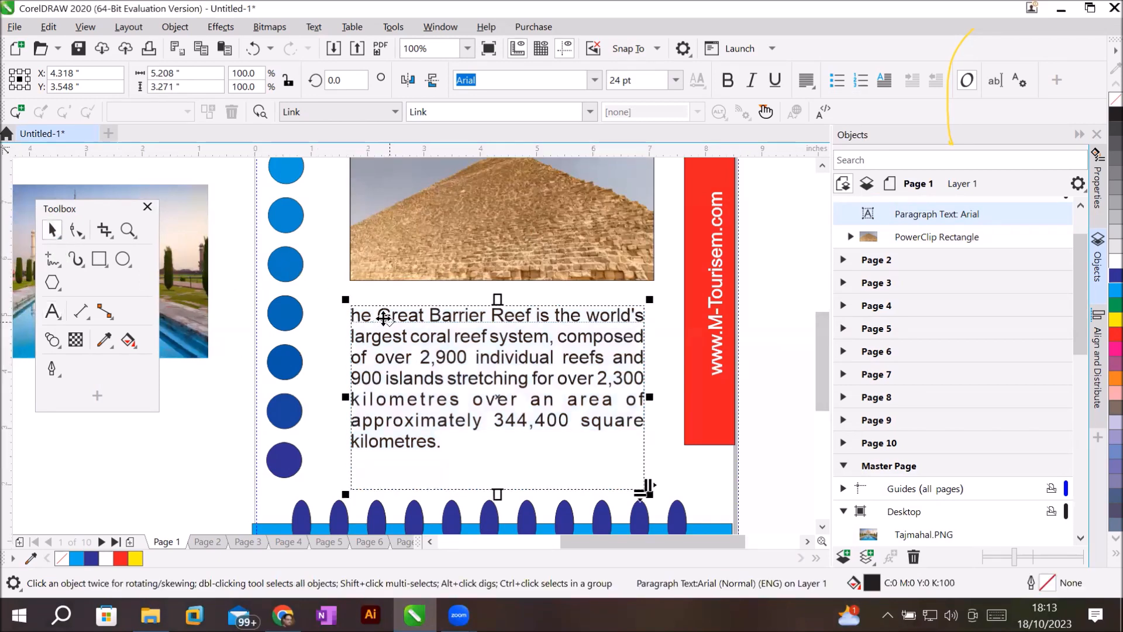
{"action": "left_click", "coordinate": [52, 310]}
{"action": "left_click", "coordinate": [360, 316]}
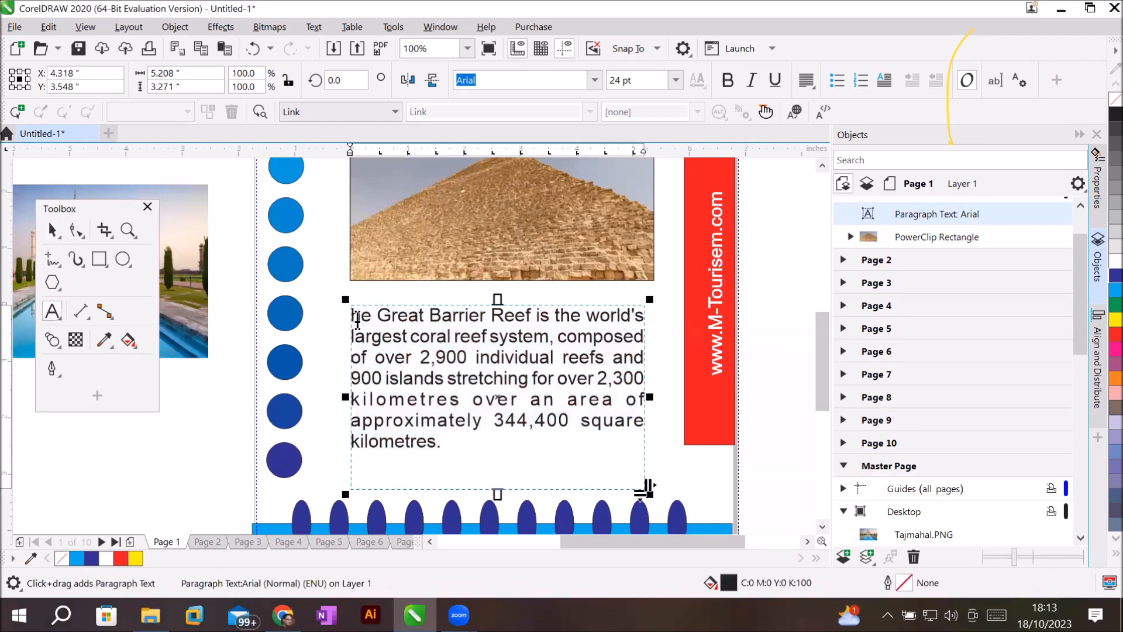
{"action": "key", "text": "Left"}
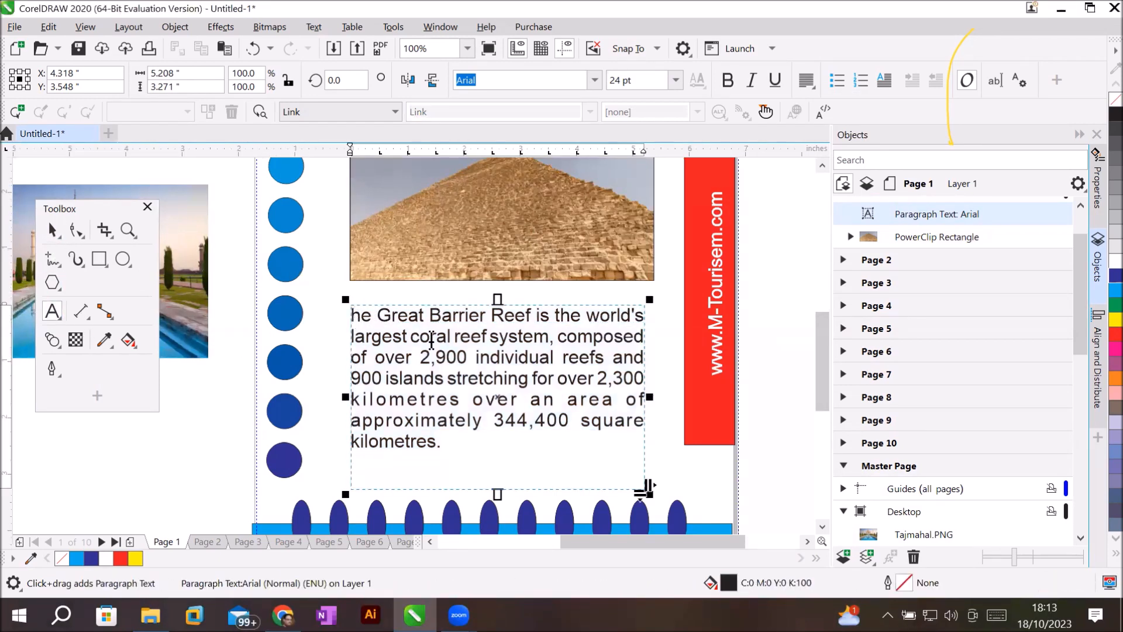
{"action": "type", "text": "T"}
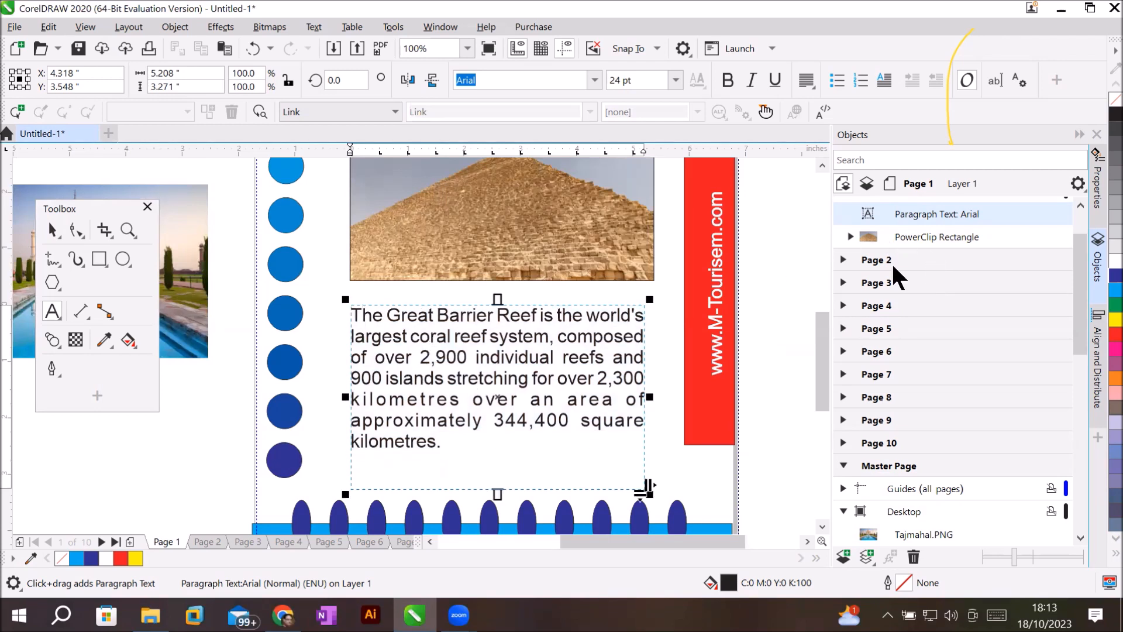
{"action": "left_click", "coordinate": [872, 259]}
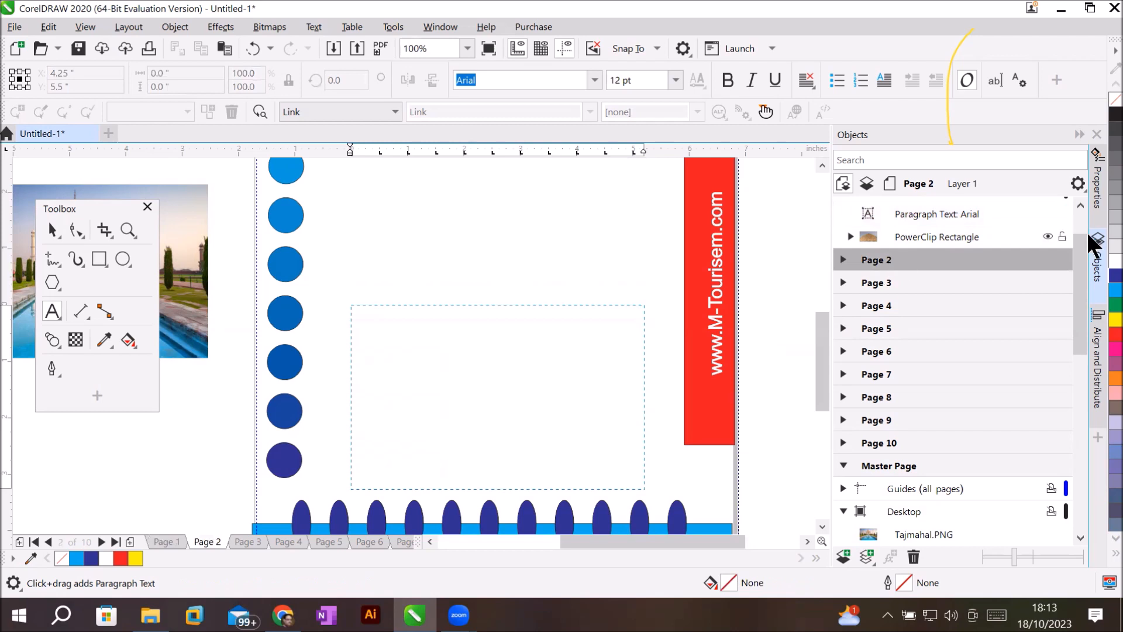
Draw a frame rectangle below the title on Page 2.
{"action": "left_click", "coordinate": [821, 165]}
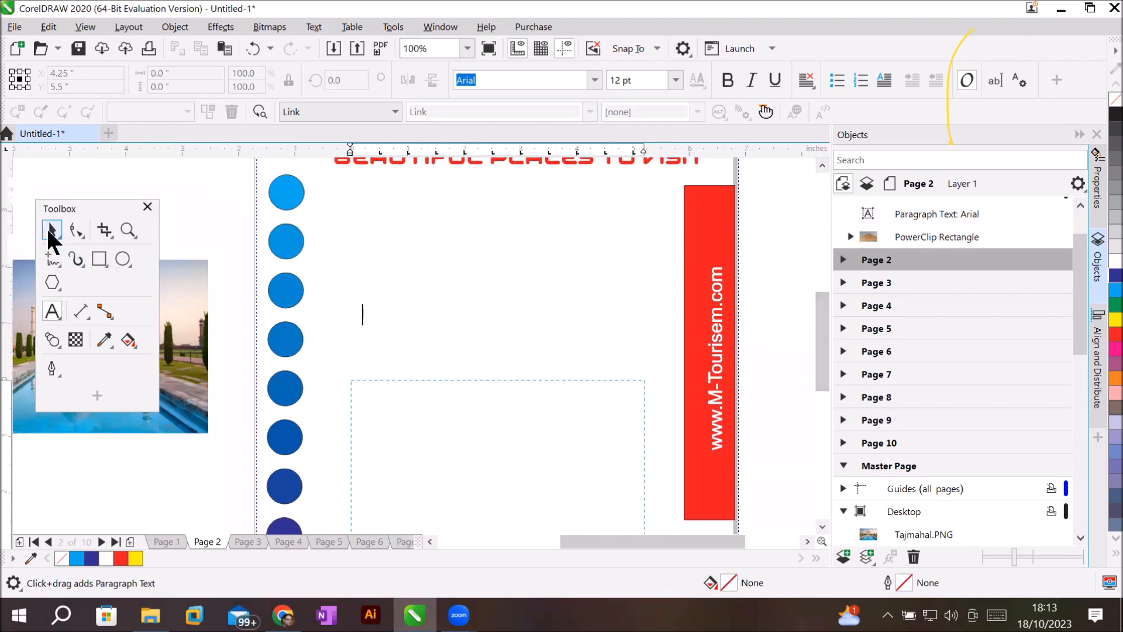
{"action": "left_click", "coordinate": [99, 264]}
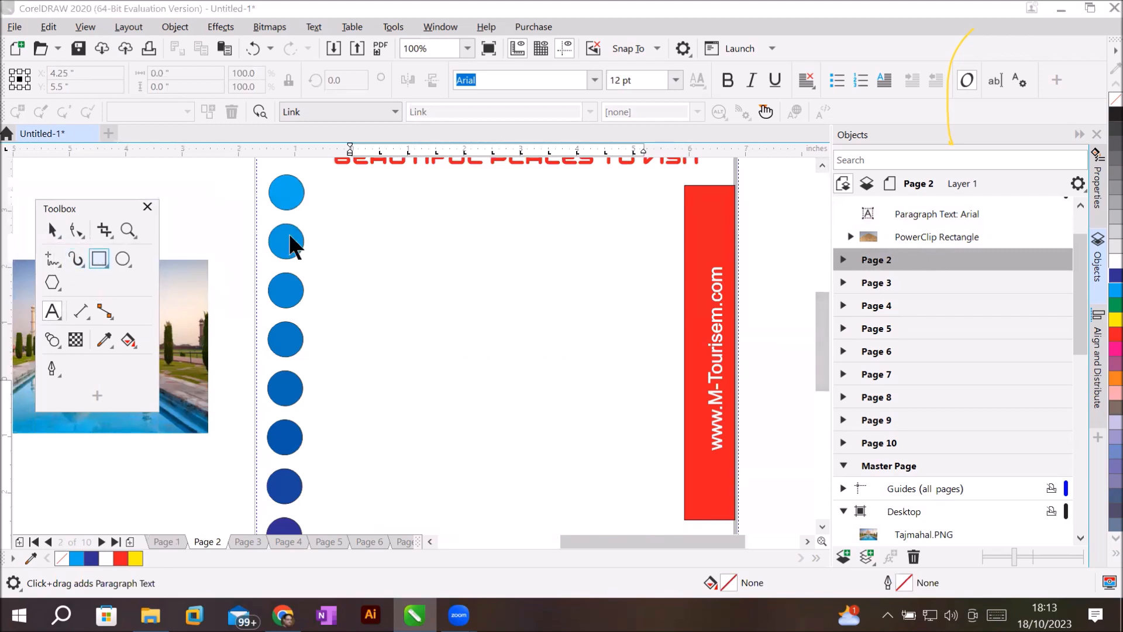
{"action": "left_click_drag", "start_coordinate": [351, 188], "coordinate": [437, 254]}
{"action": "left_click_drag", "start_coordinate": [568, 305], "coordinate": [652, 349]}
{"action": "left_click_drag", "start_coordinate": [581, 544], "coordinate": [547, 534]}
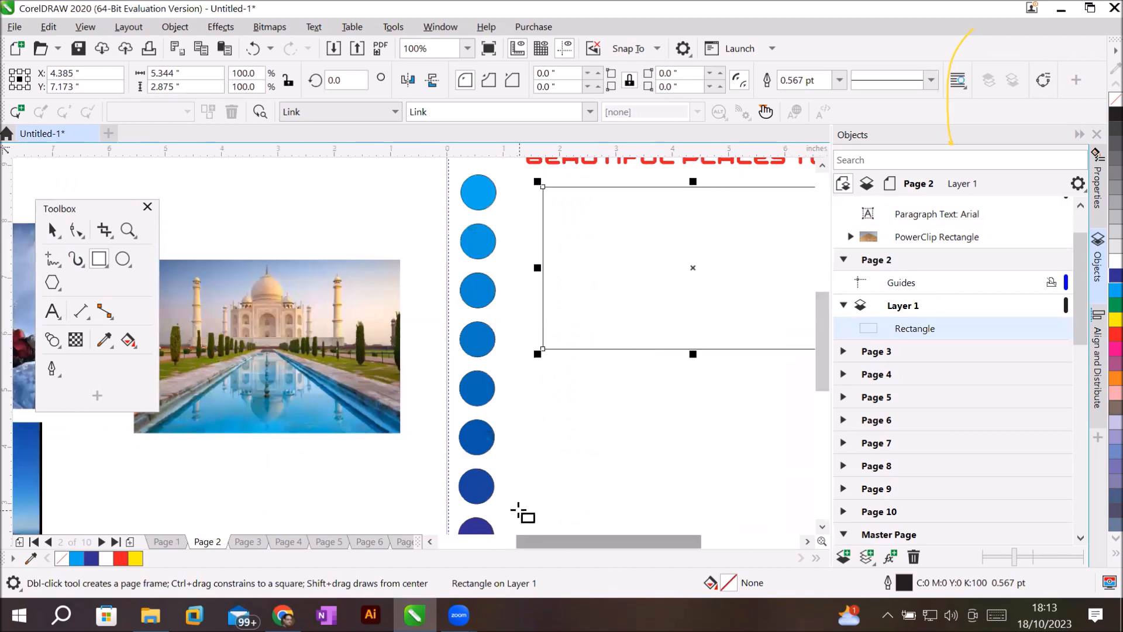
{"action": "left_click", "coordinate": [52, 230]}
PowerClip the Taj Mahal photo into the rectangle and fit it to fill.
{"action": "left_click", "coordinate": [265, 323]}
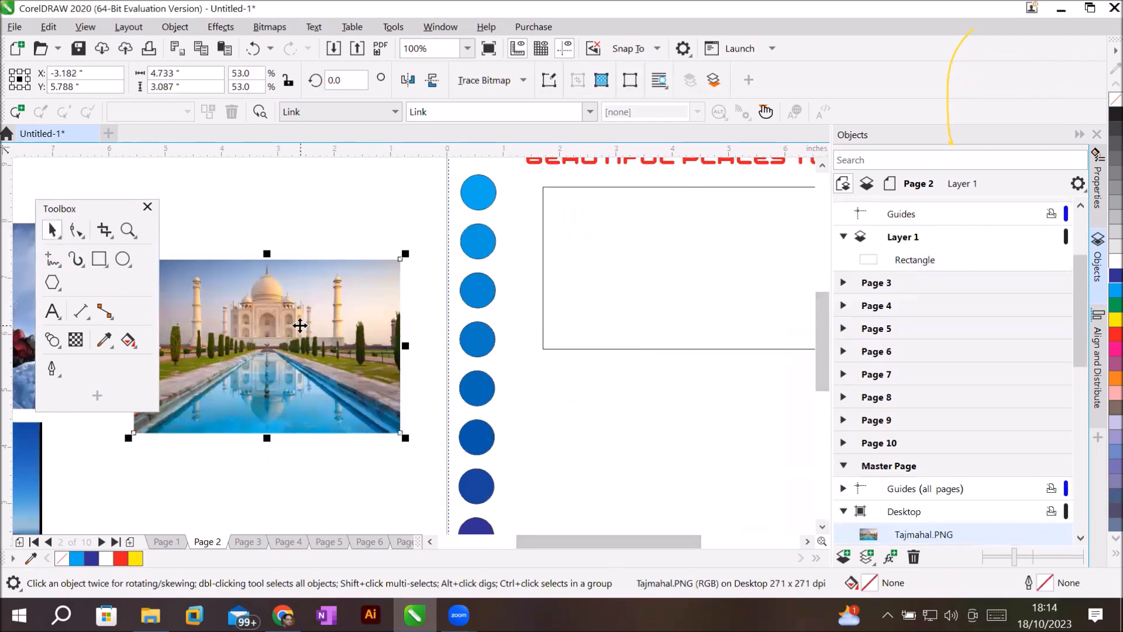
{"action": "right_click", "coordinate": [299, 324]}
{"action": "left_click", "coordinate": [364, 358]}
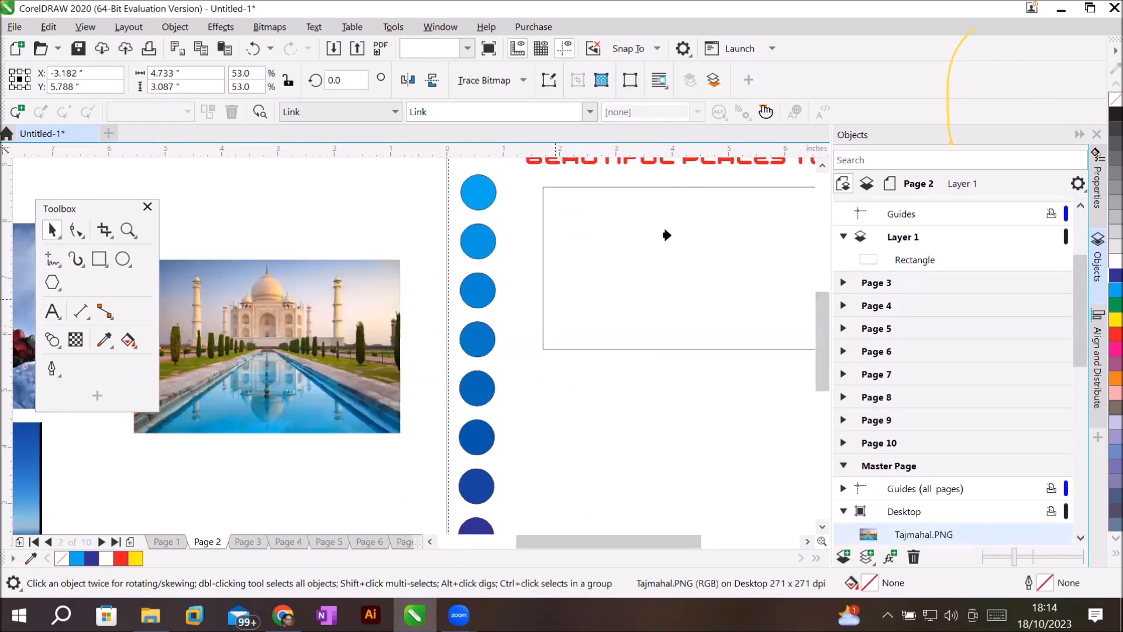
{"action": "left_click", "coordinate": [653, 336]}
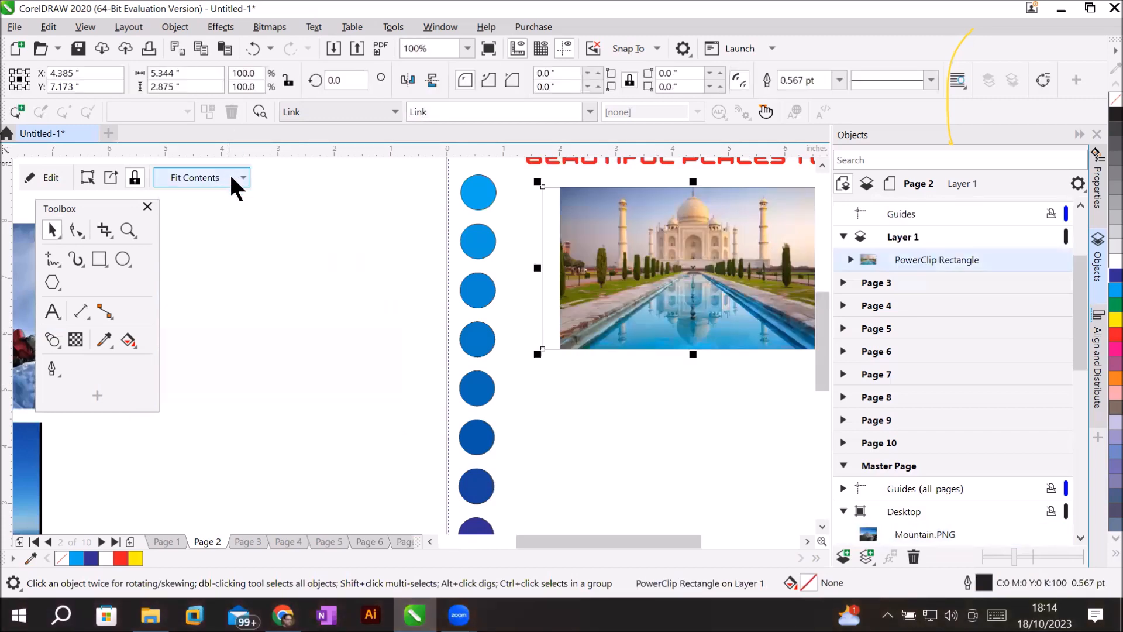
{"action": "left_click", "coordinate": [238, 177]}
{"action": "left_click", "coordinate": [237, 256]}
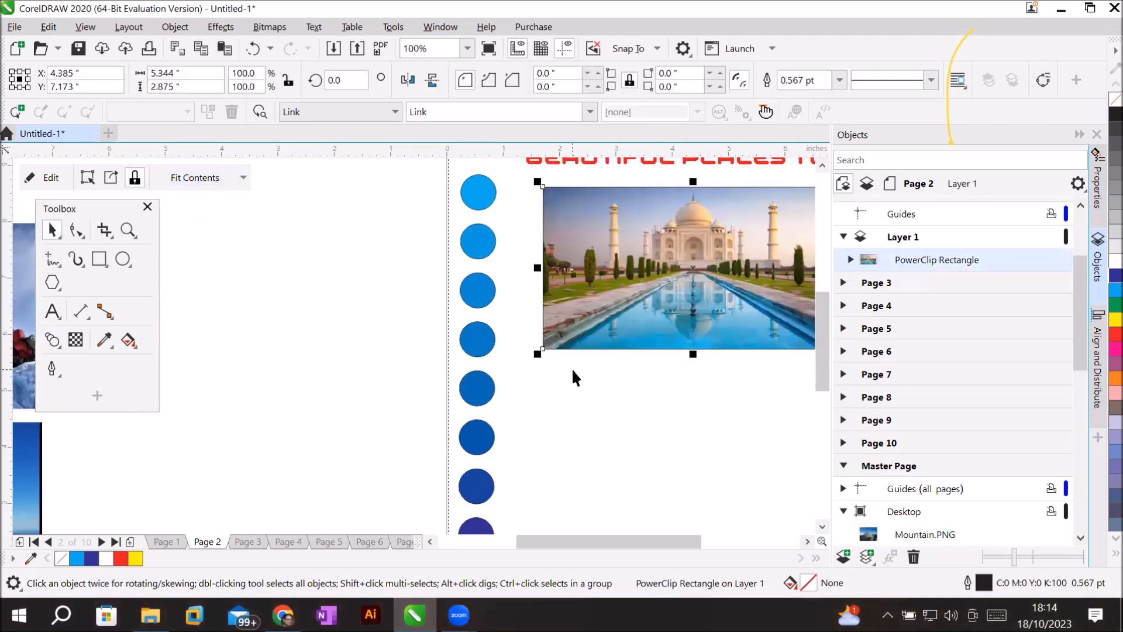
{"action": "scroll", "coordinate": [571, 367], "scroll_direction": "down", "scroll_amount": 2}
{"action": "scroll", "coordinate": [661, 389], "scroll_direction": "up", "scroll_amount": 1}
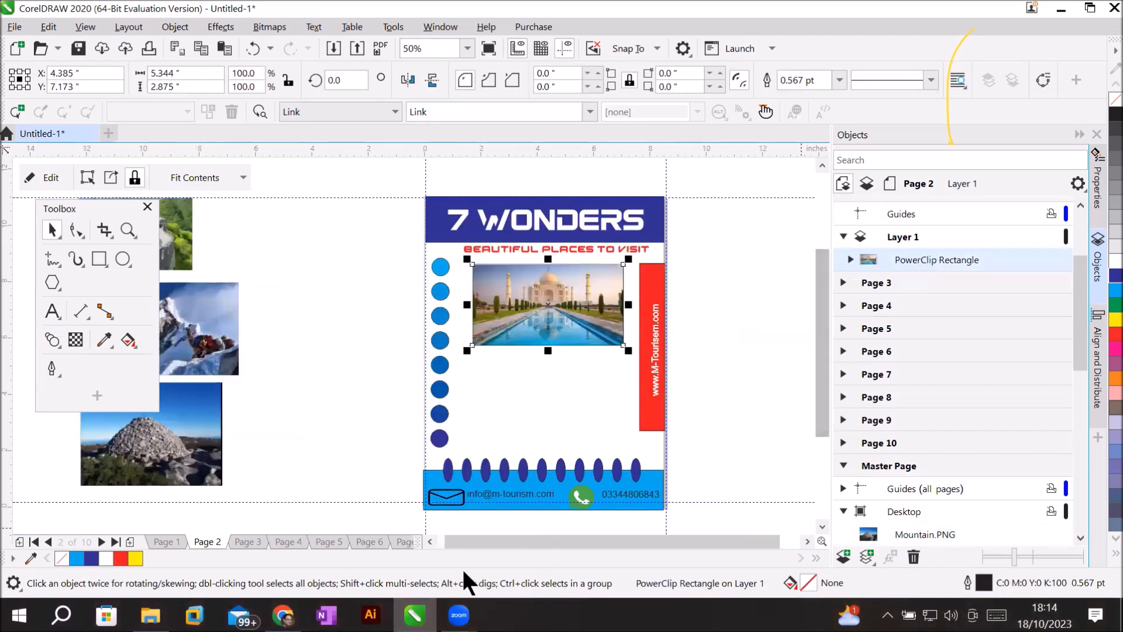
In the browser, search for 'world wonders taj mahal'.
{"action": "left_click", "coordinate": [283, 614]}
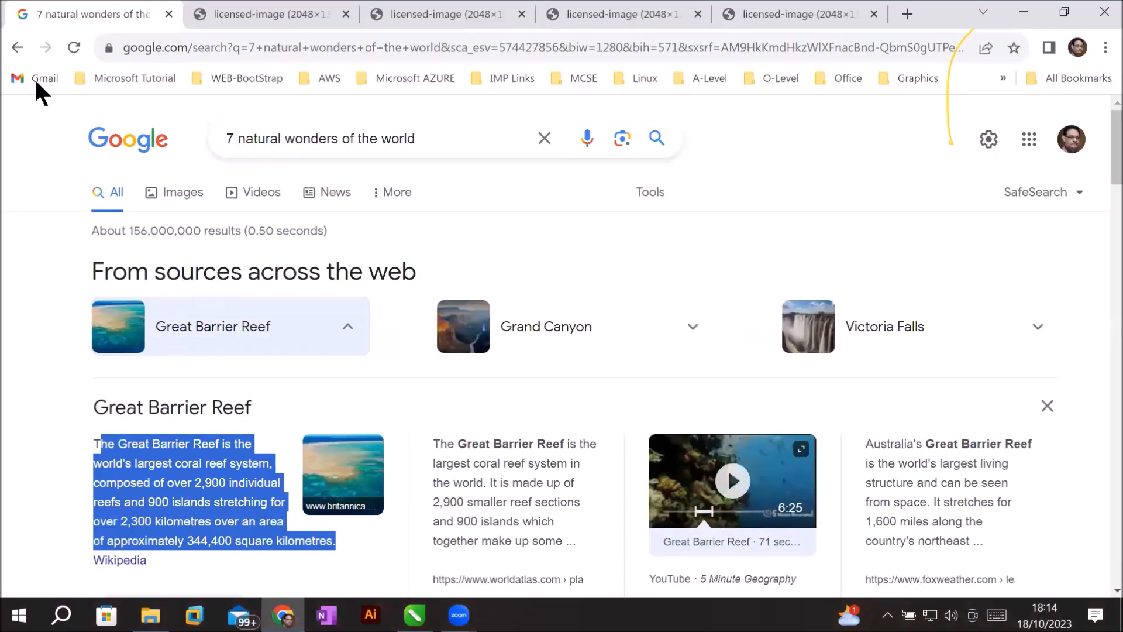
{"action": "left_click", "coordinate": [15, 47]}
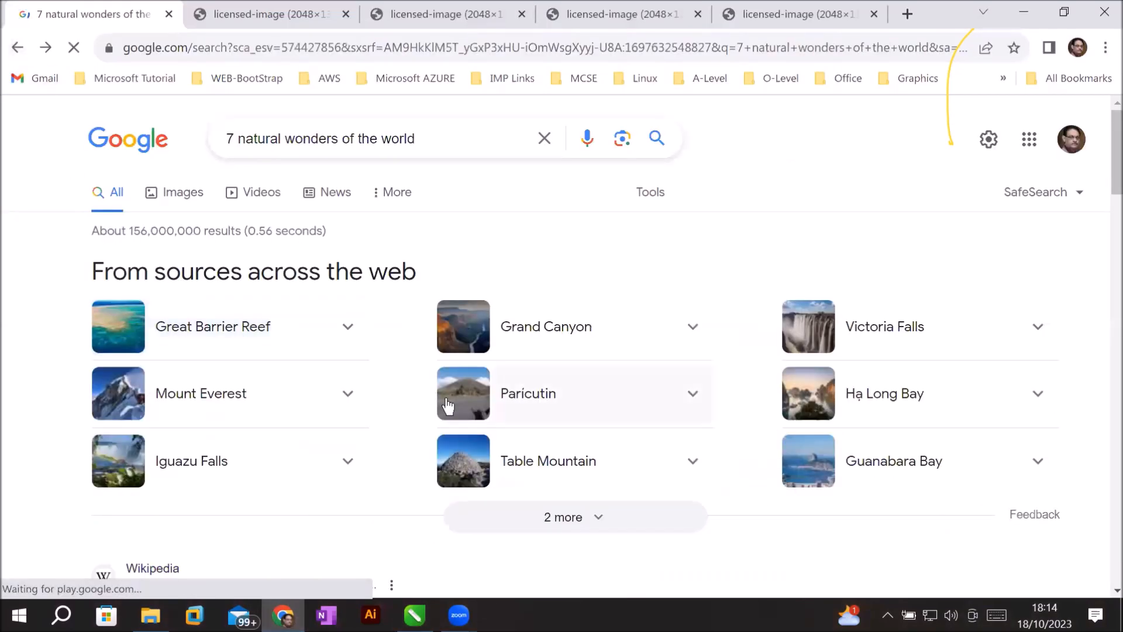
{"action": "left_click", "coordinate": [589, 518]}
{"action": "scroll", "coordinate": [278, 414], "scroll_direction": "down", "scroll_amount": 4}
{"action": "scroll", "coordinate": [277, 415], "scroll_direction": "up", "scroll_amount": 4}
{"action": "left_click_drag", "start_coordinate": [285, 138], "coordinate": [153, 138]}
{"action": "type", "text": "world wonders taj mahal"}
{"action": "key", "text": "Down"}
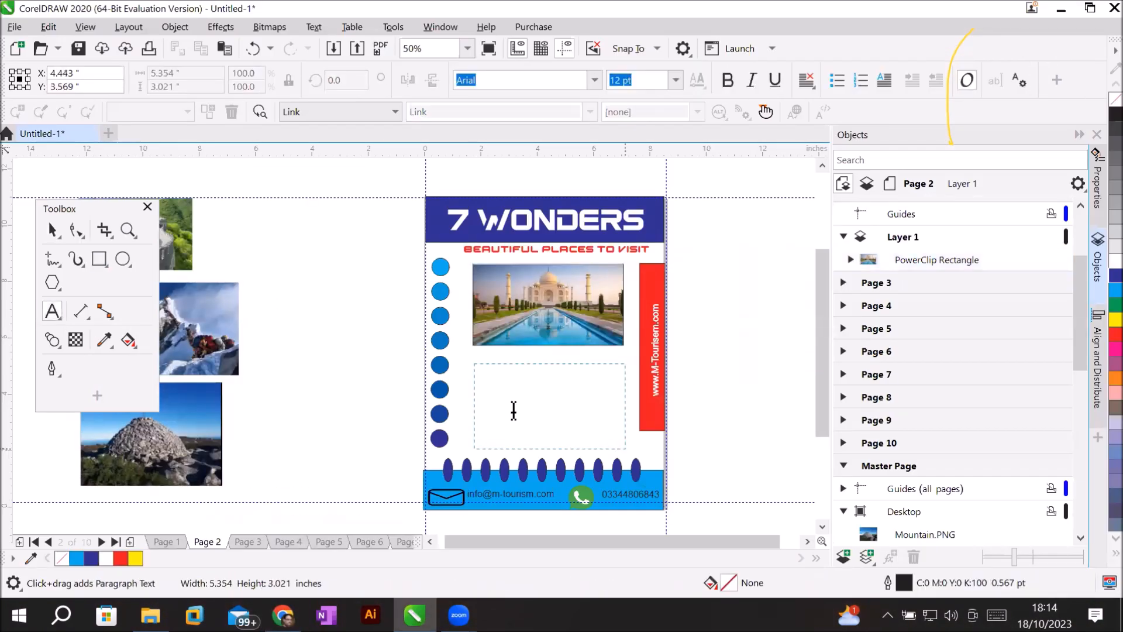
Paste the Taj Mahal description on Page 2, set it to 36 pt and fully justify it.
{"action": "key", "text": "ctrl+v"}
{"action": "key", "text": "ctrl+a"}
{"action": "left_click", "coordinate": [675, 80]}
{"action": "left_click", "coordinate": [649, 280]}
{"action": "left_click", "coordinate": [807, 80]}
{"action": "left_click", "coordinate": [826, 181]}
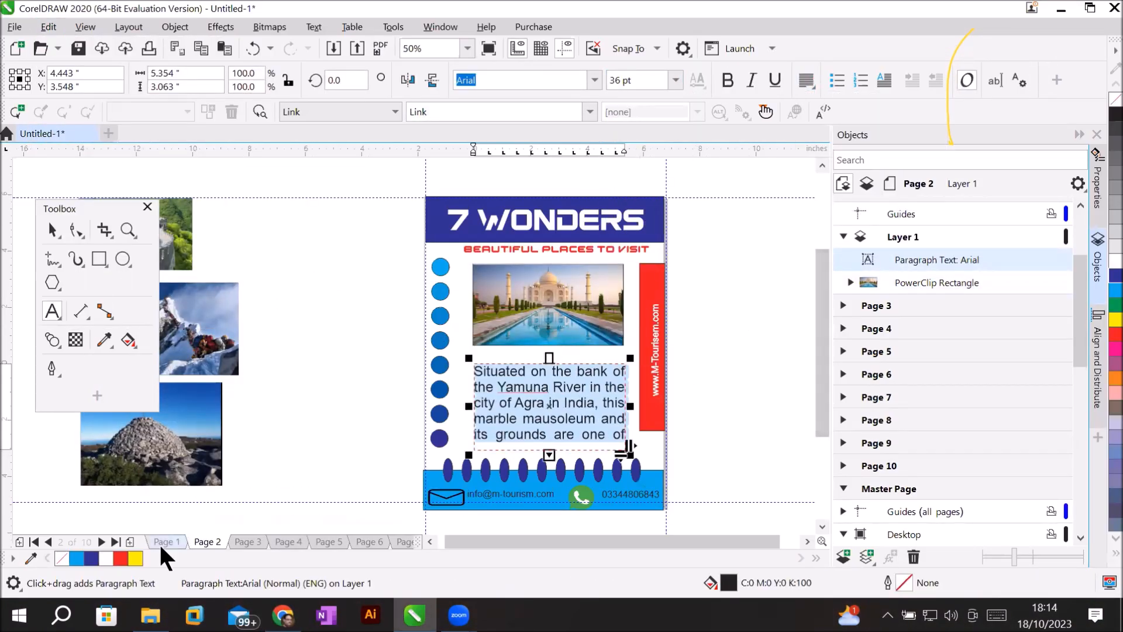
{"action": "left_click", "coordinate": [160, 543]}
On Page 3, draw a rectangle and PowerClip the Everest photo inside it, filling the frame.
{"action": "left_click", "coordinate": [214, 542]}
{"action": "left_click", "coordinate": [248, 542]}
{"action": "key", "text": "F6"}
{"action": "left_click_drag", "start_coordinate": [475, 262], "coordinate": [623, 353]}
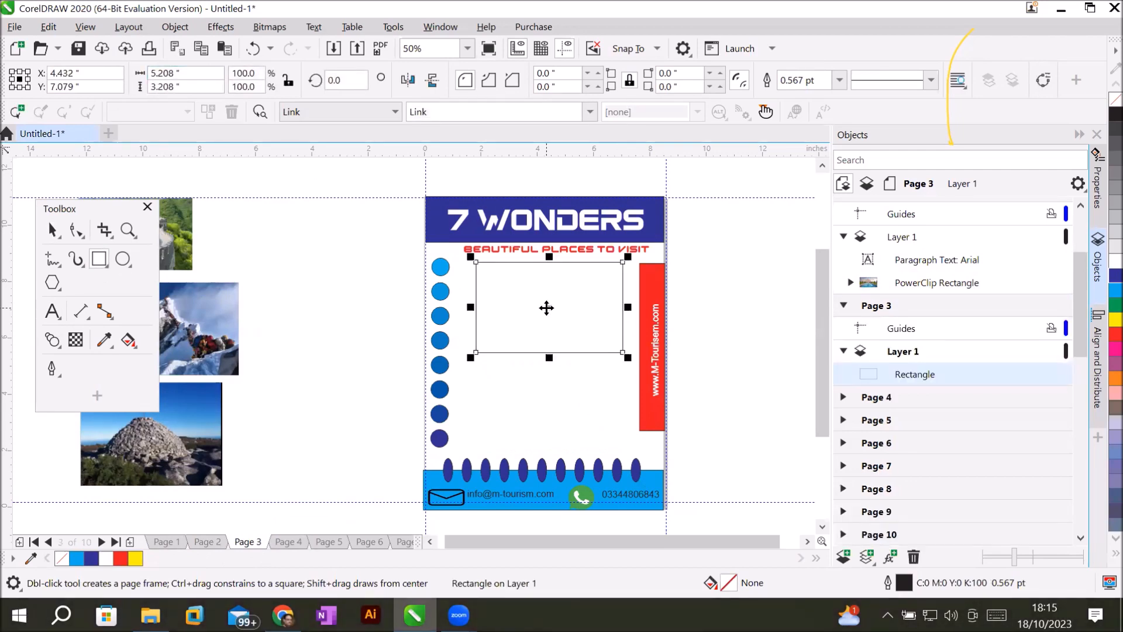
{"action": "left_click", "coordinate": [53, 229]}
{"action": "left_click_drag", "start_coordinate": [194, 324], "coordinate": [316, 273]}
{"action": "right_click", "coordinate": [316, 274]}
{"action": "left_click", "coordinate": [374, 251]}
{"action": "left_click", "coordinate": [547, 307]}
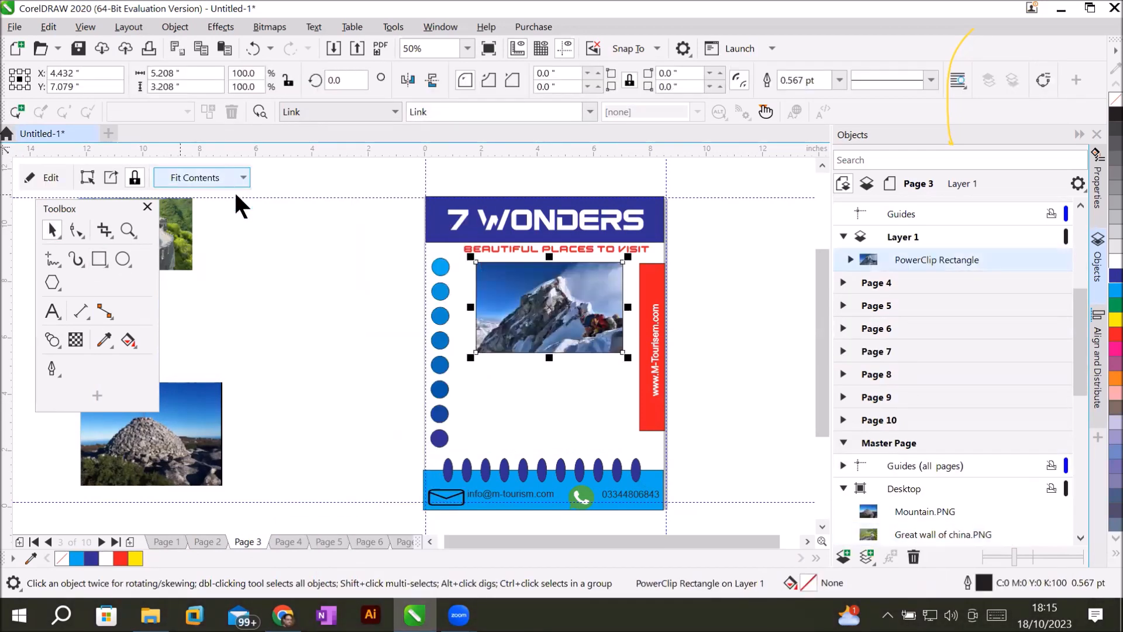
{"action": "left_click", "coordinate": [231, 177]}
{"action": "left_click", "coordinate": [223, 255]}
{"action": "left_click", "coordinate": [52, 311]}
Draw a text frame below the Everest photo and bring in the Mount Everest description.
{"action": "left_click_drag", "start_coordinate": [479, 360], "coordinate": [624, 468]}
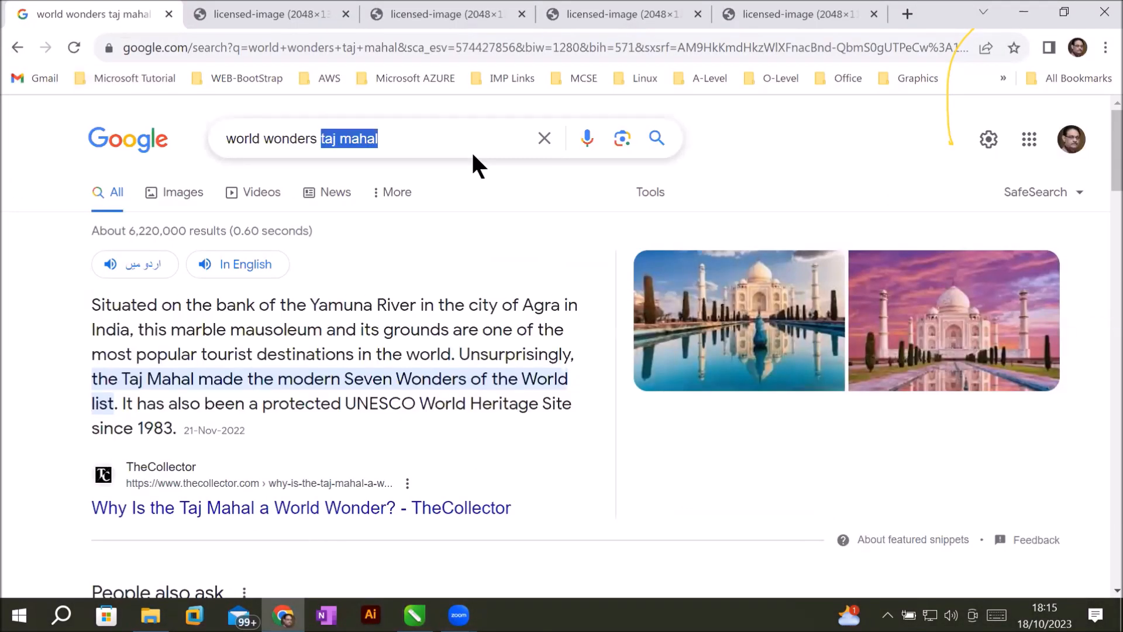
{"action": "type", "text": "mount everest"}
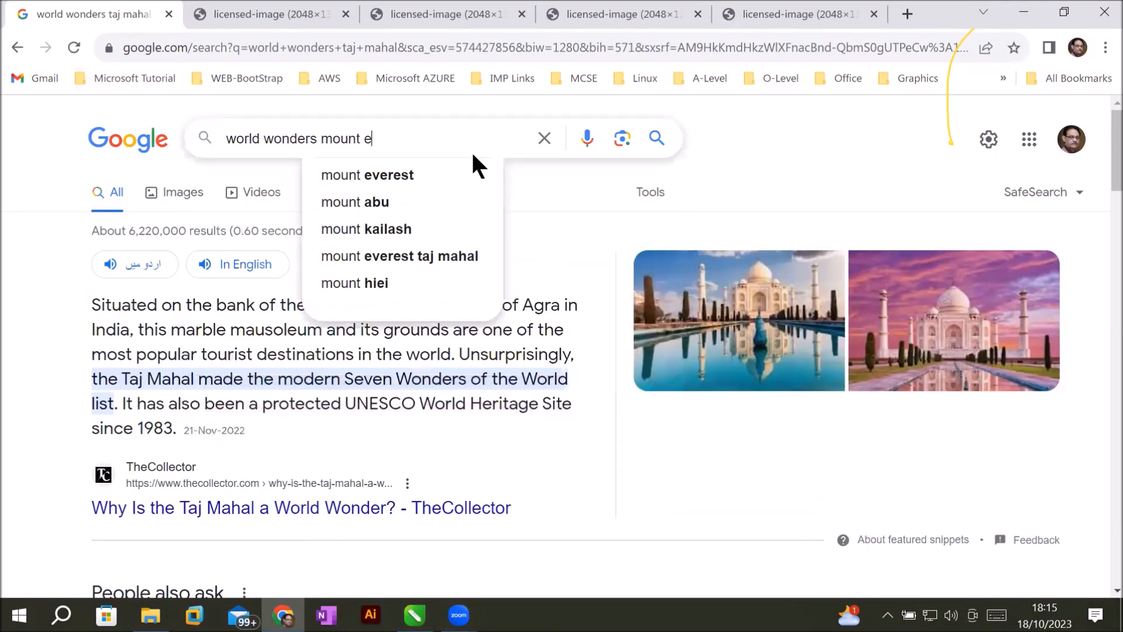
{"action": "key", "text": "Return"}
{"action": "left_click_drag", "start_coordinate": [95, 298], "coordinate": [129, 430]}
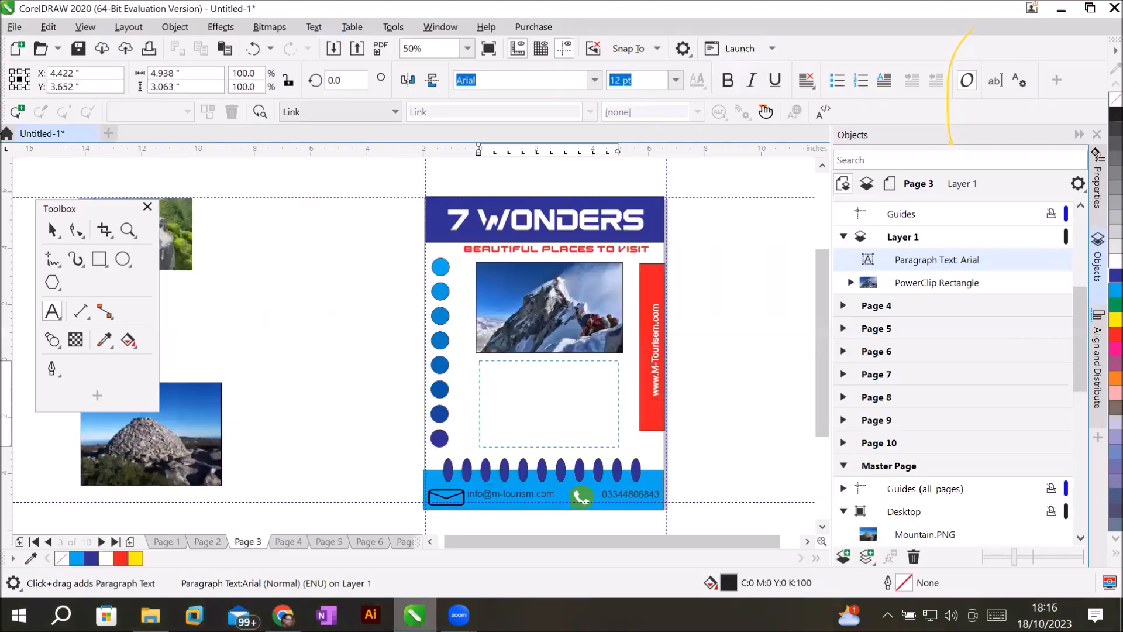
{"action": "right_click", "coordinate": [519, 377]}
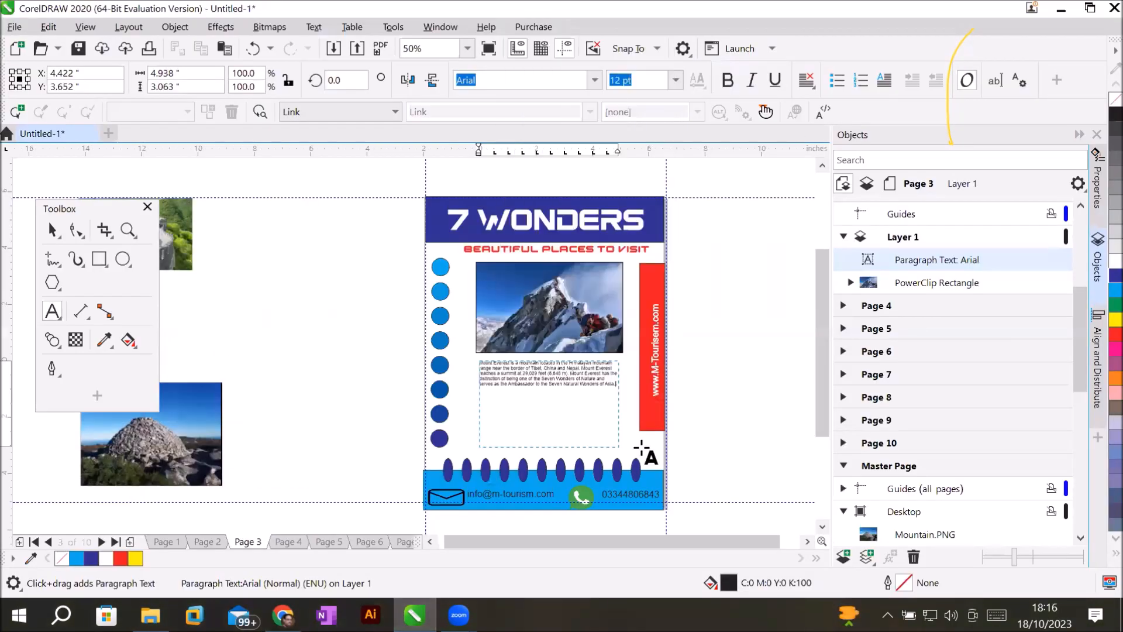
Select all the Mount Everest description text, set it to 36 pt, and apply Full Justify.
{"action": "left_click", "coordinate": [572, 321]}
{"action": "key", "text": "ctrl+a"}
{"action": "left_click", "coordinate": [676, 79]}
{"action": "left_click", "coordinate": [634, 273]}
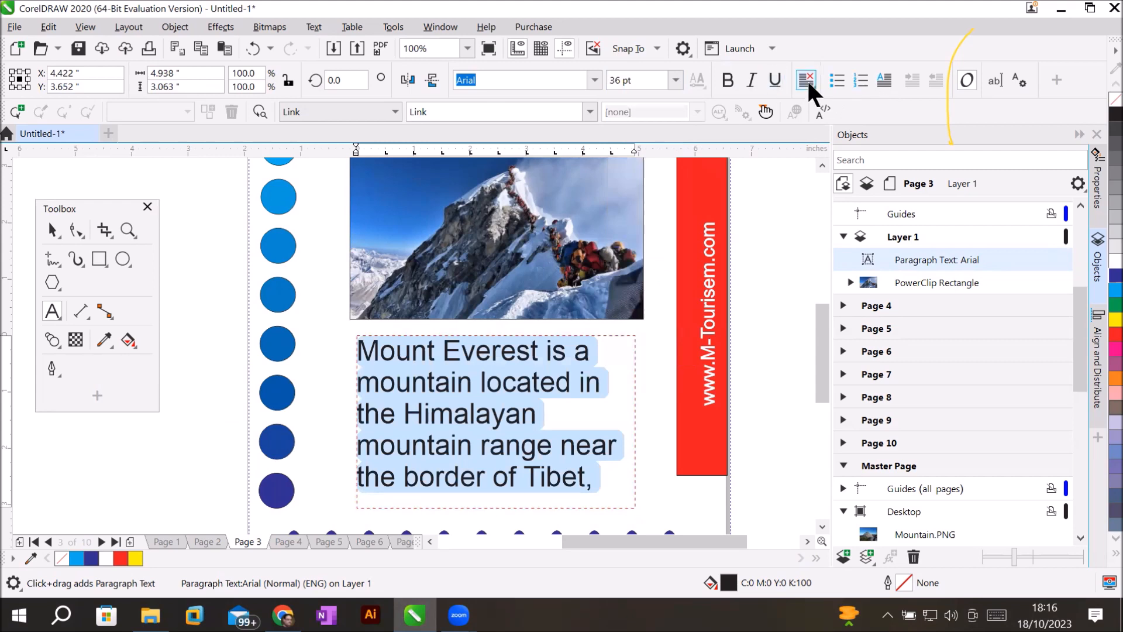
{"action": "left_click", "coordinate": [806, 79]}
{"action": "left_click", "coordinate": [851, 183]}
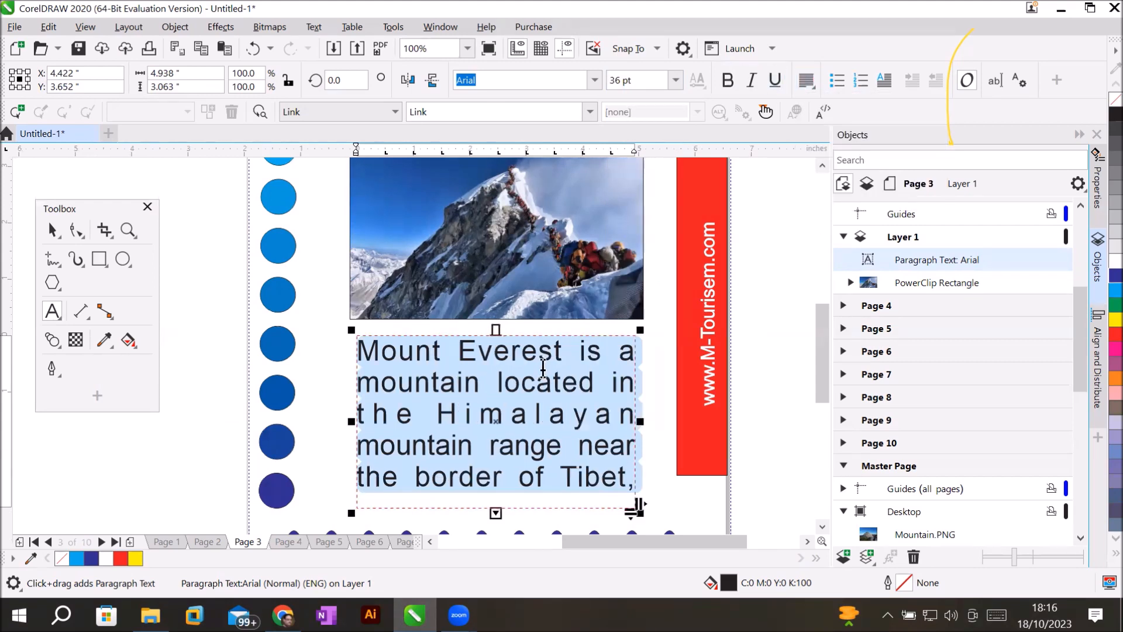
{"action": "scroll", "coordinate": [541, 357], "scroll_direction": "down", "scroll_amount": 5}
{"action": "scroll", "coordinate": [572, 369], "scroll_direction": "up", "scroll_amount": 1}
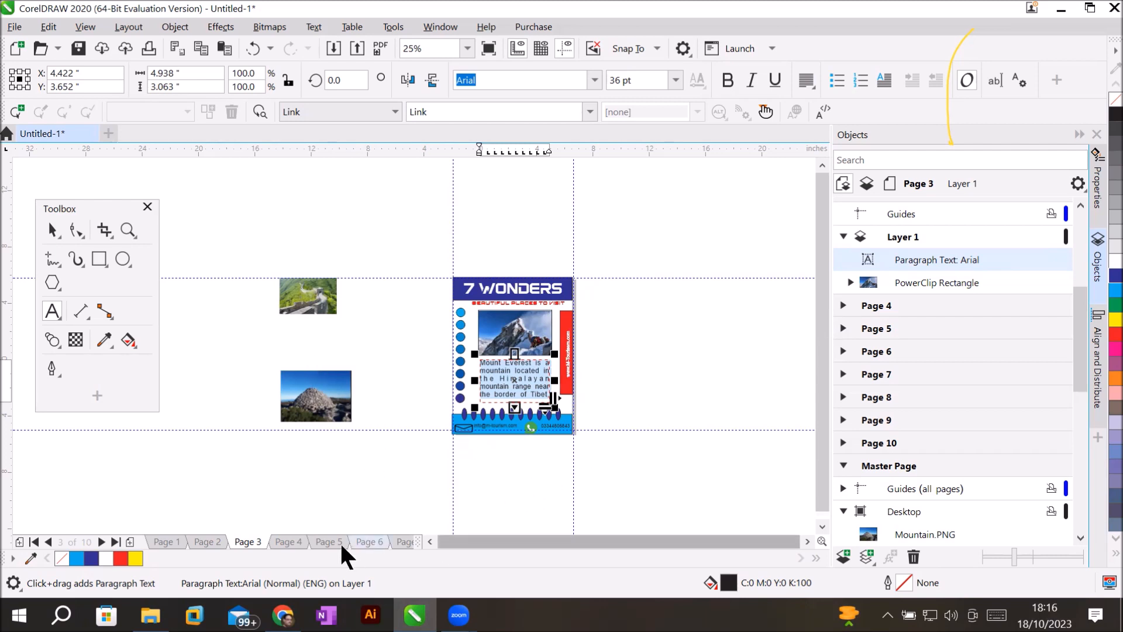
Browse Pages 4, 5 and 10 and the last page, ending back on Page 4.
{"action": "left_click", "coordinate": [277, 541]}
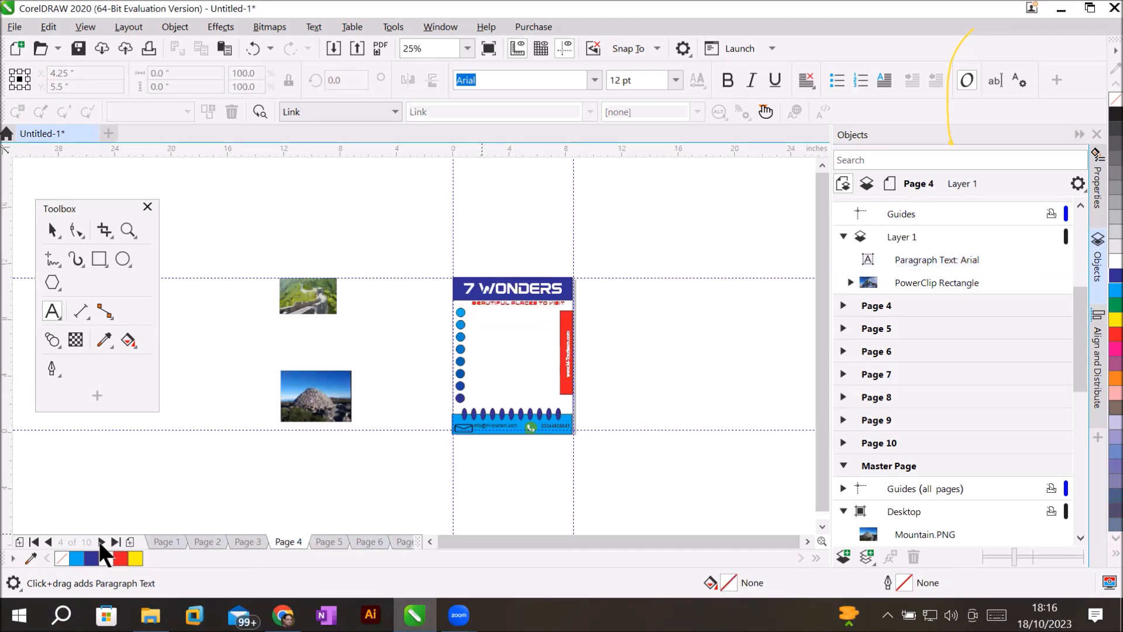
{"action": "left_click", "coordinate": [116, 543]}
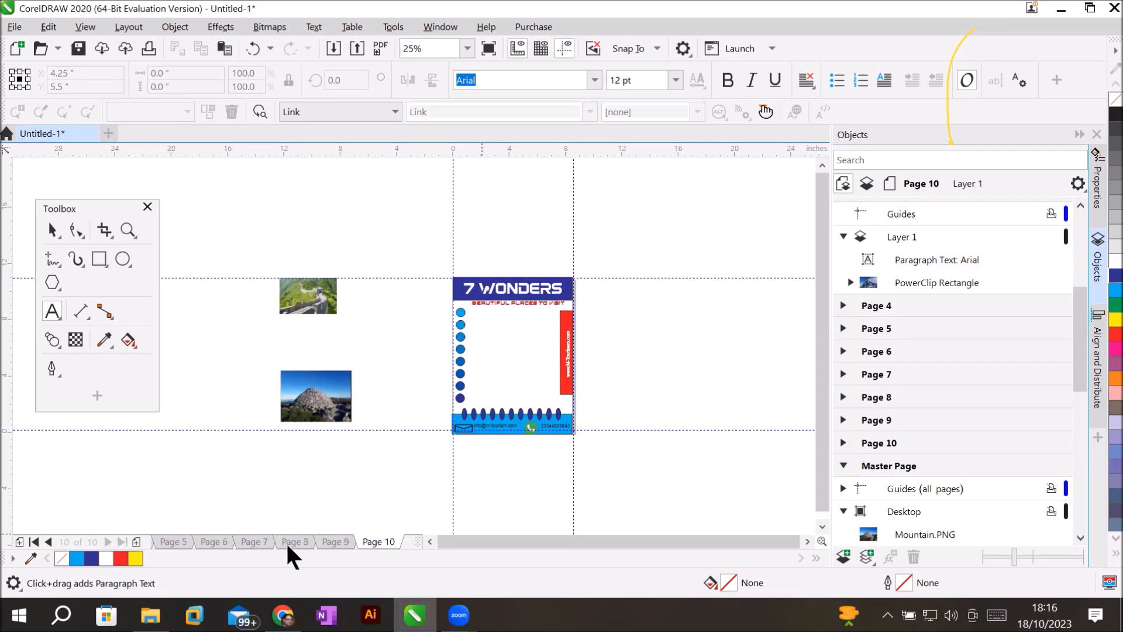
{"action": "left_click", "coordinate": [170, 539]}
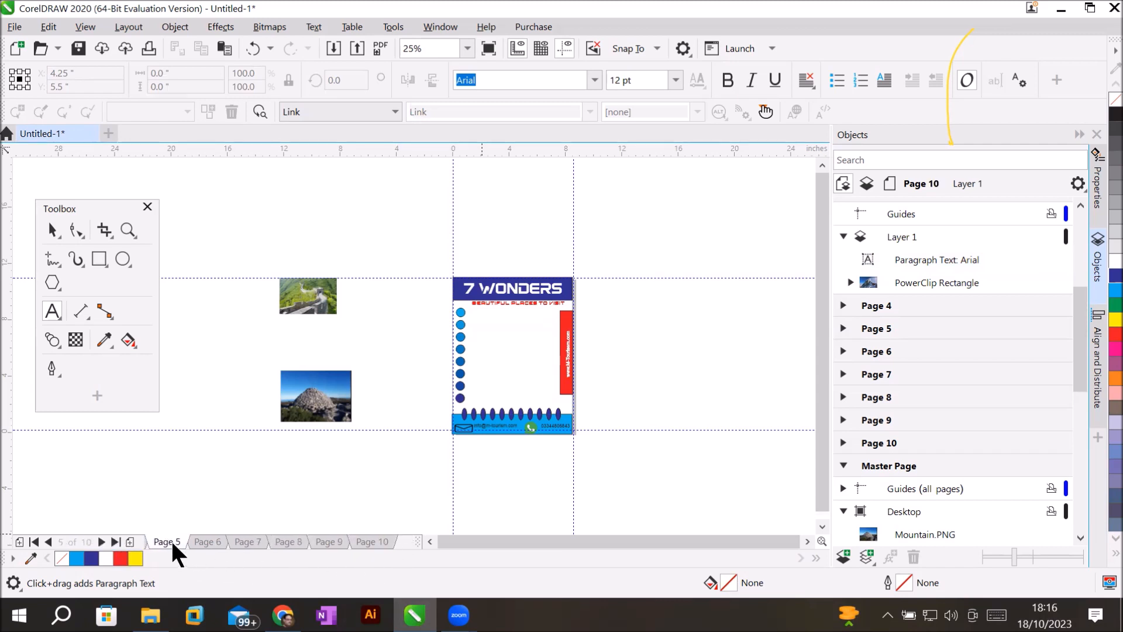
{"action": "left_click", "coordinate": [364, 536]}
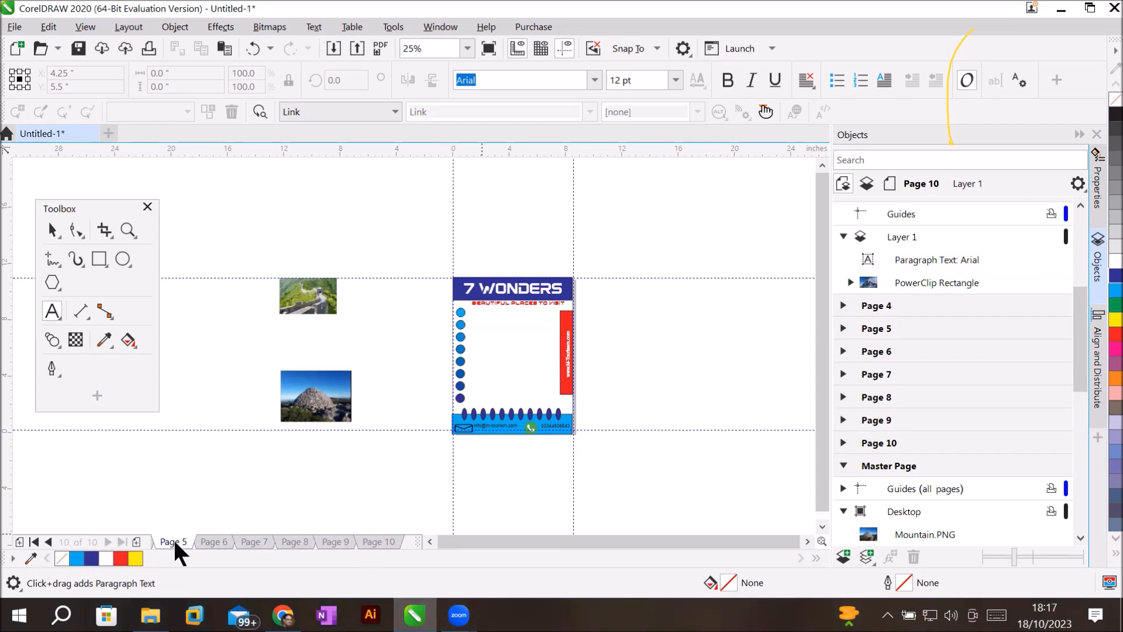
{"action": "left_click", "coordinate": [173, 539]}
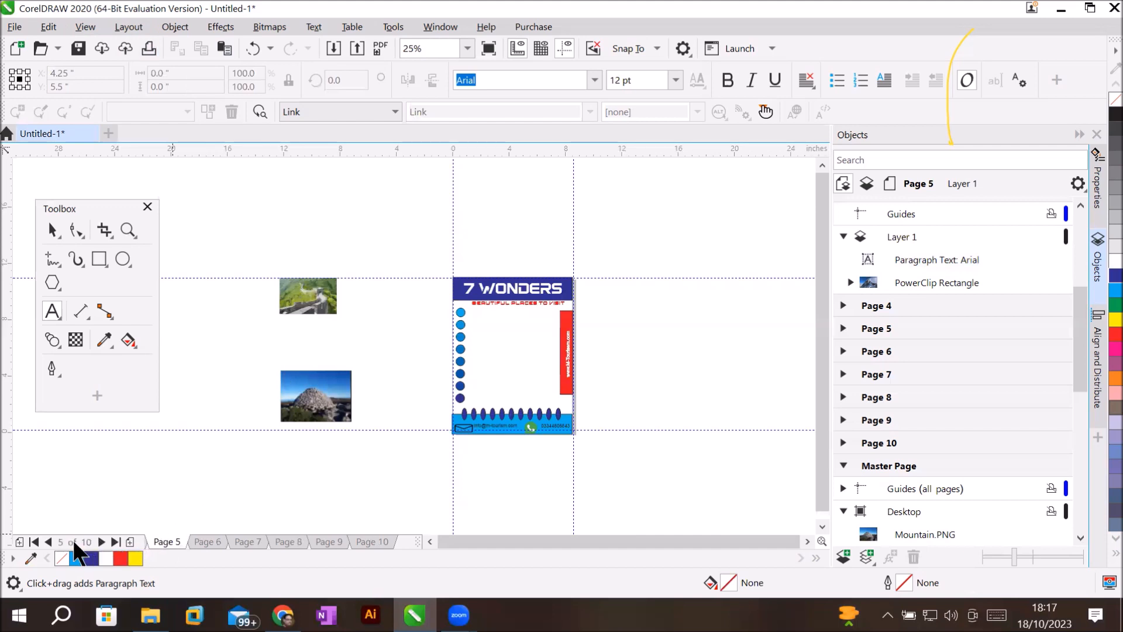
{"action": "left_click", "coordinate": [49, 542]}
{"action": "left_click", "coordinate": [49, 543]}
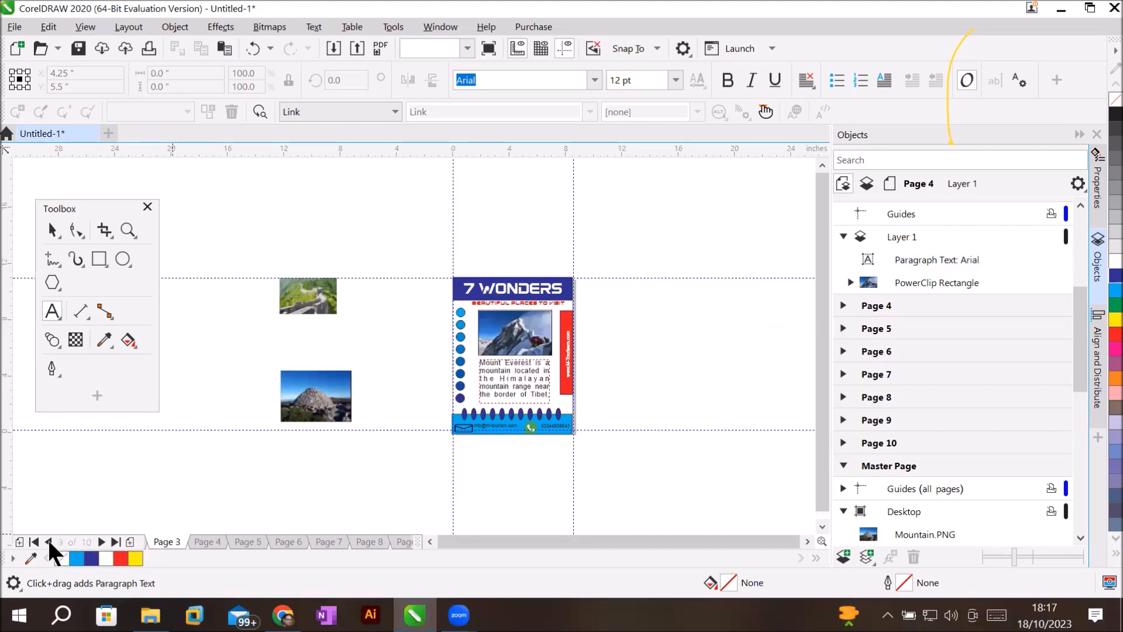
{"action": "left_click", "coordinate": [199, 539]}
Delete pages 4 through 10 with Layout > Delete Page.
{"action": "left_click", "coordinate": [126, 27]}
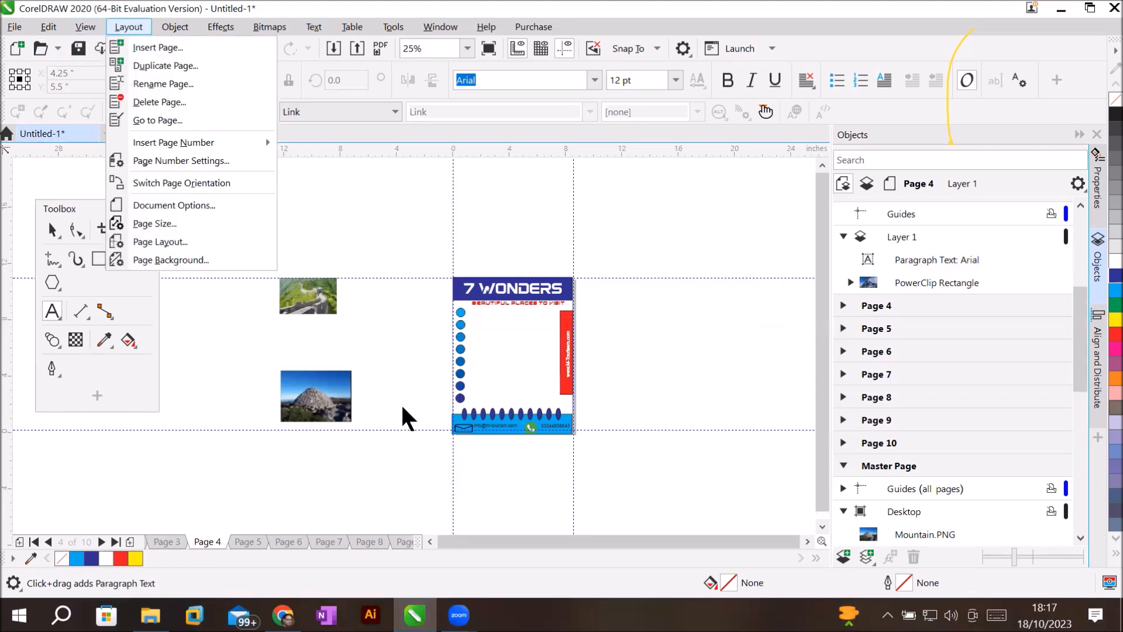
{"action": "key", "text": "Return"}
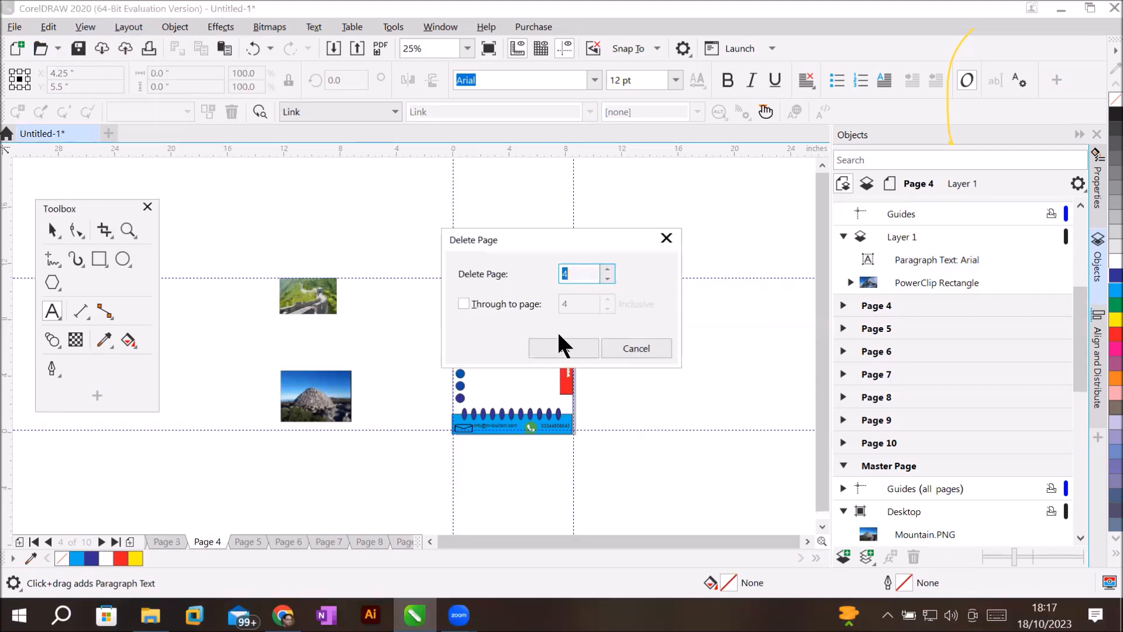
{"action": "left_click", "coordinate": [549, 302]}
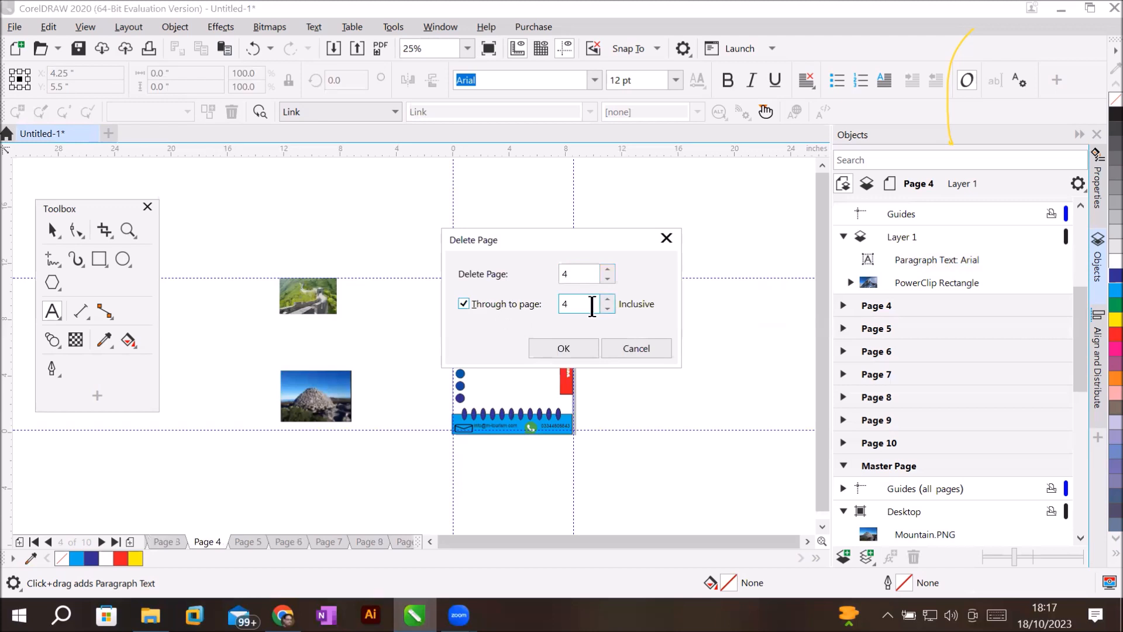
{"action": "left_click", "coordinate": [608, 300]}
{"action": "left_click", "coordinate": [607, 300]}
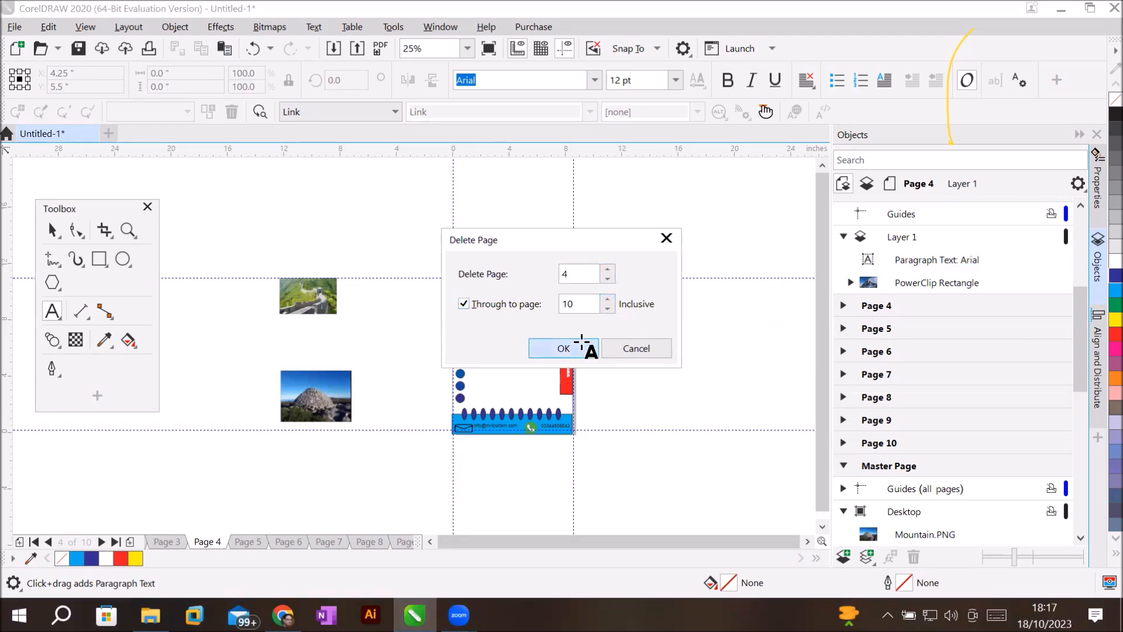
{"action": "left_click", "coordinate": [583, 345]}
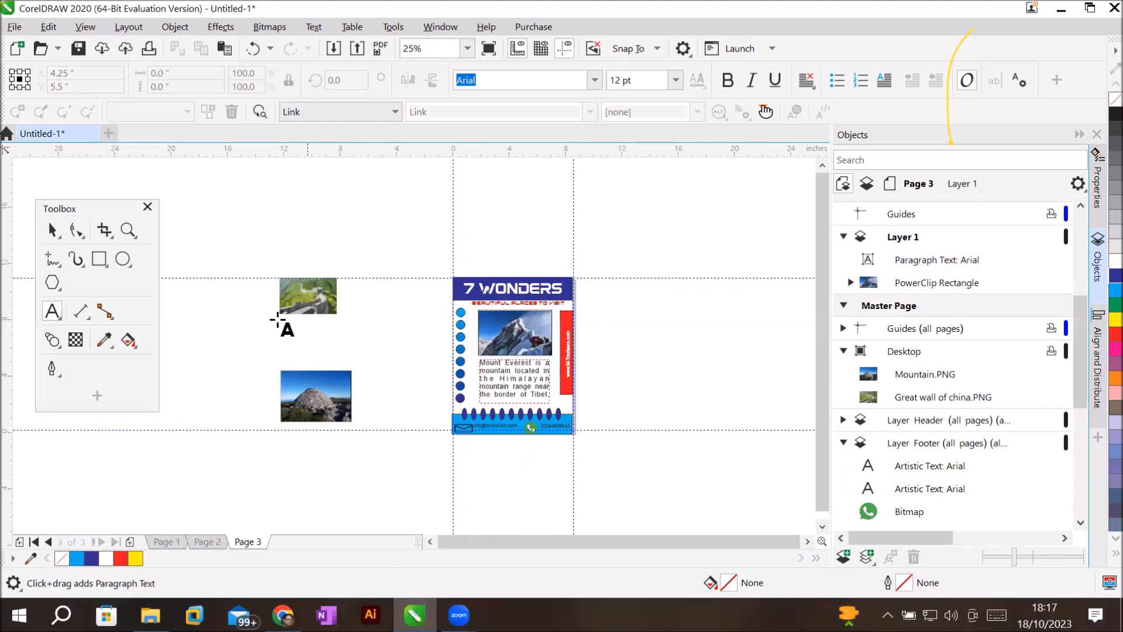
Remove the two spare photos lying beside the page.
{"action": "left_click", "coordinate": [52, 230]}
{"action": "left_click_drag", "start_coordinate": [201, 223], "coordinate": [391, 469]}
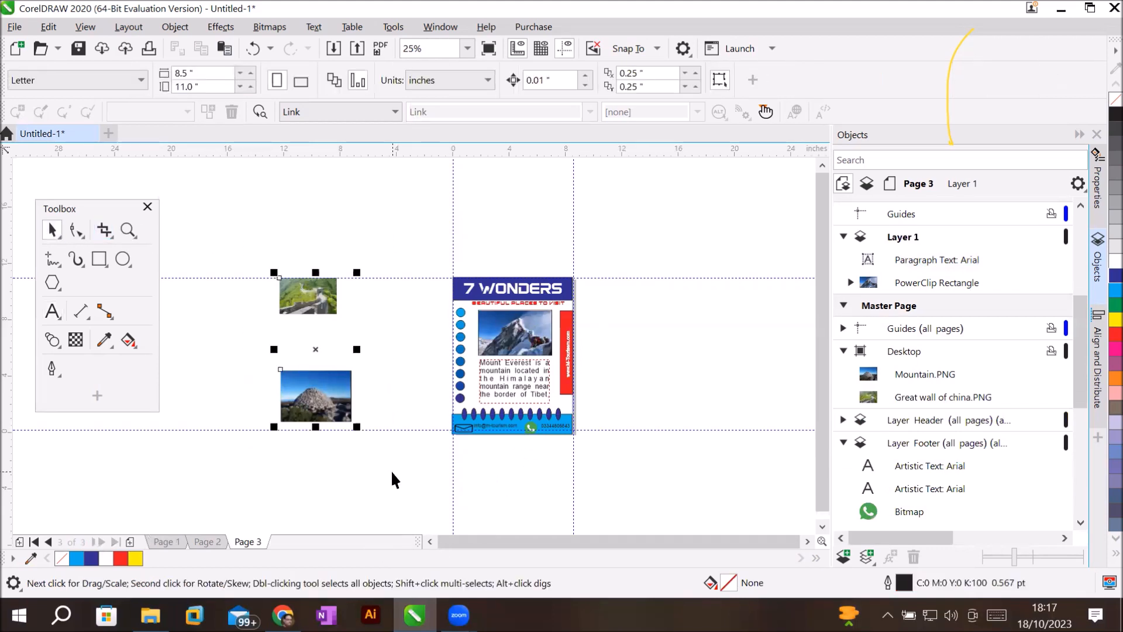
{"action": "key", "text": "Delete"}
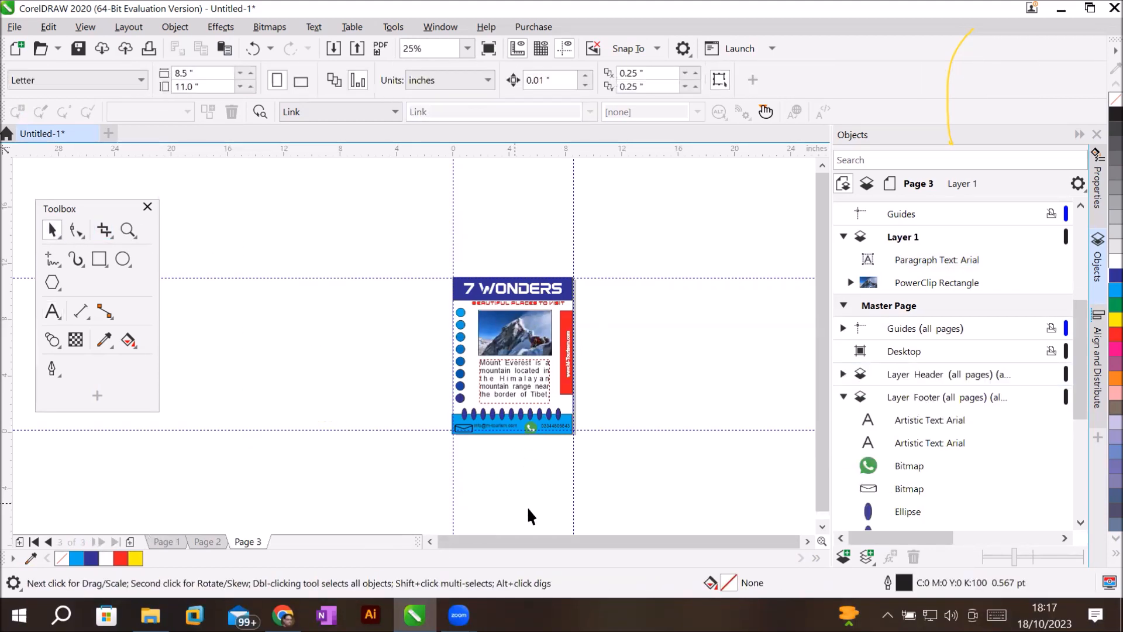
{"action": "scroll", "coordinate": [543, 339], "scroll_direction": "up", "scroll_amount": 2}
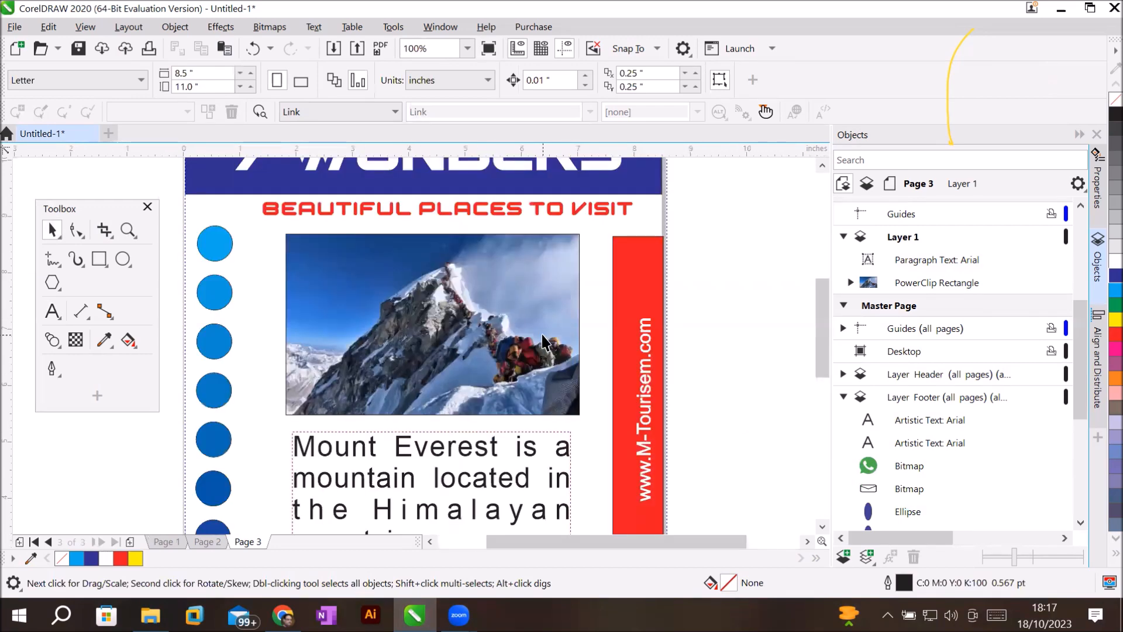
{"action": "scroll", "coordinate": [543, 338], "scroll_direction": "down", "scroll_amount": 1}
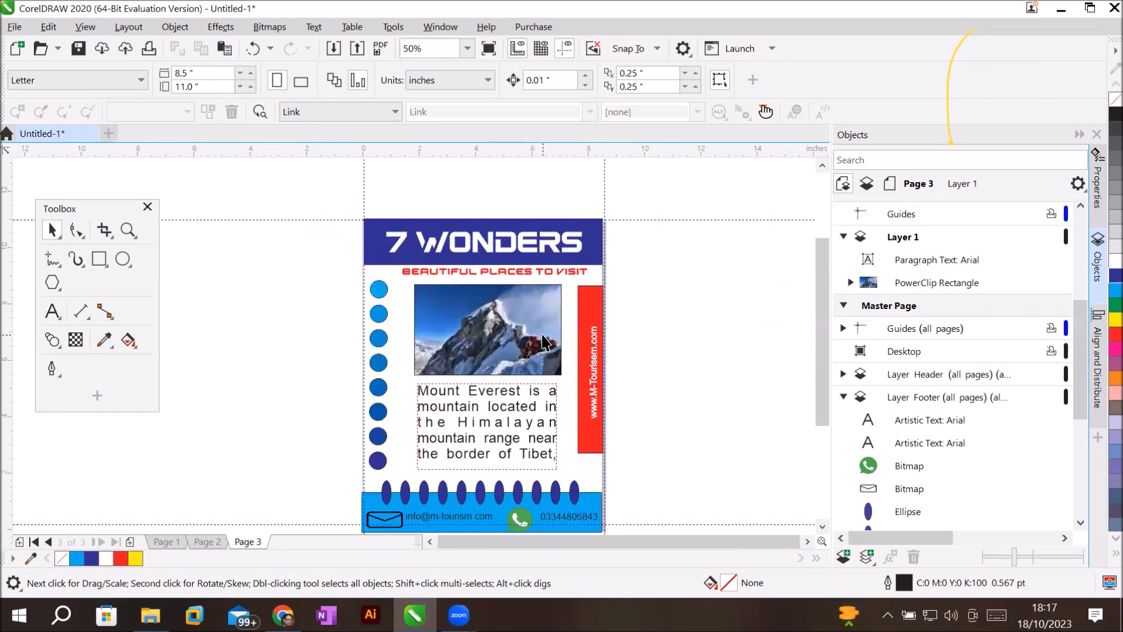
On Page 1, switch the active layer from Layer Header to Layer Footer (all pages).
{"action": "left_click", "coordinate": [159, 538]}
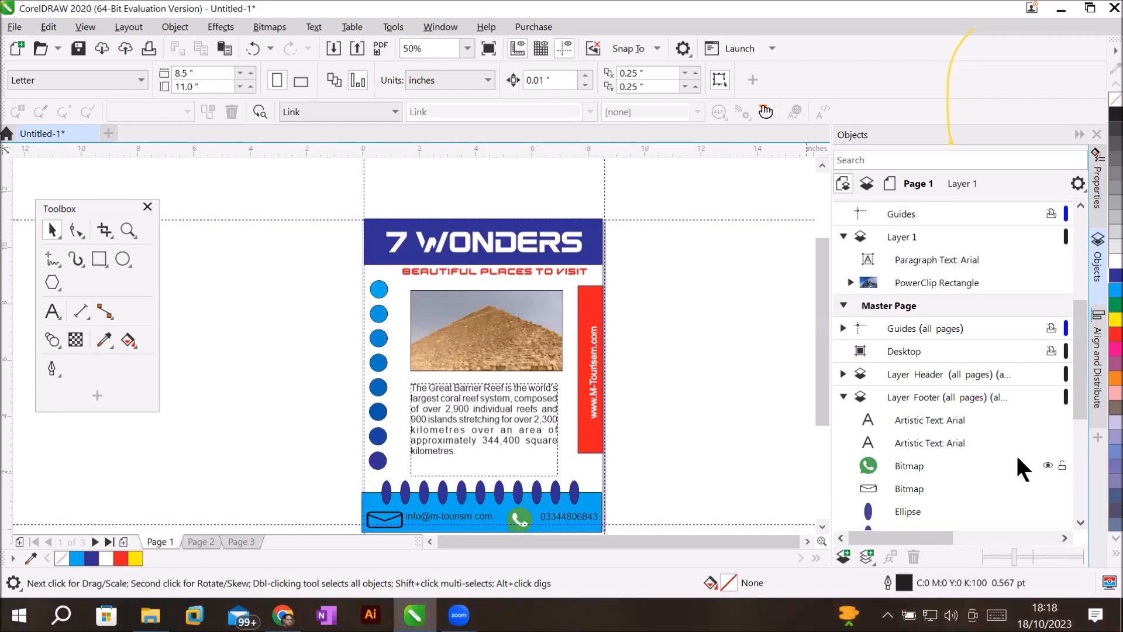
{"action": "left_click", "coordinate": [906, 369]}
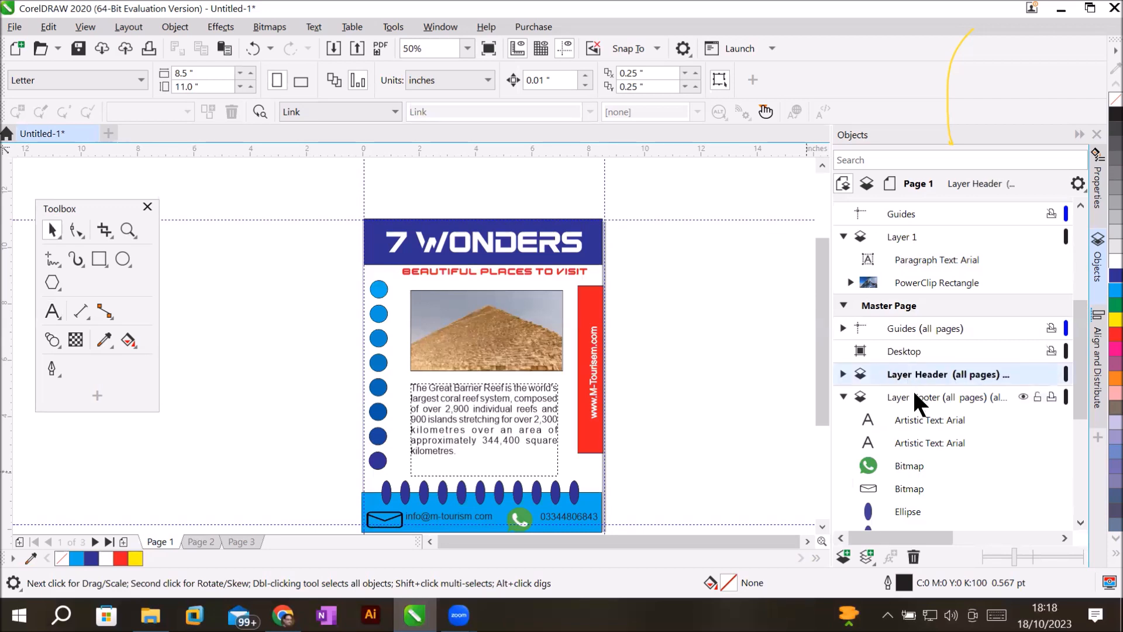
{"action": "left_click", "coordinate": [913, 396]}
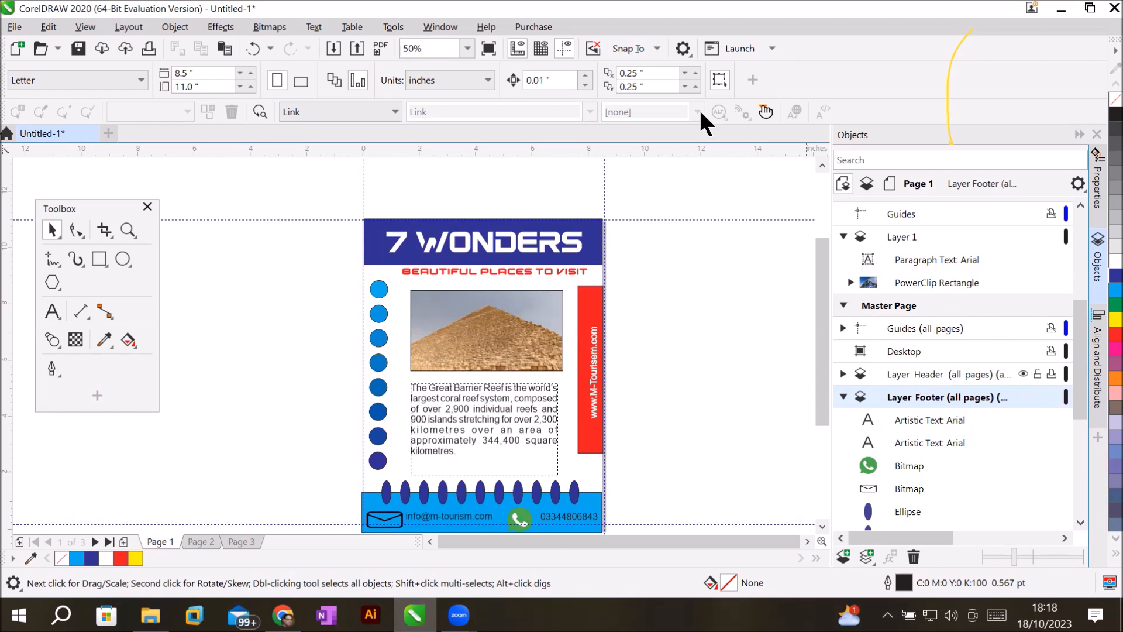
{"action": "left_click", "coordinate": [128, 26]}
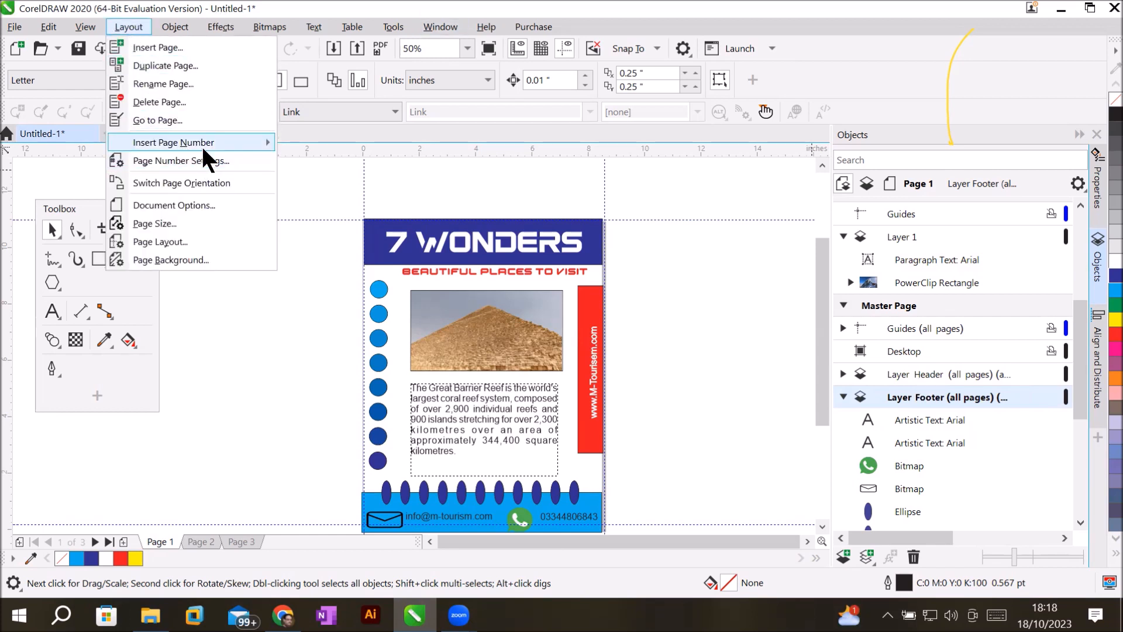
{"action": "mouse_move", "coordinate": [204, 149]}
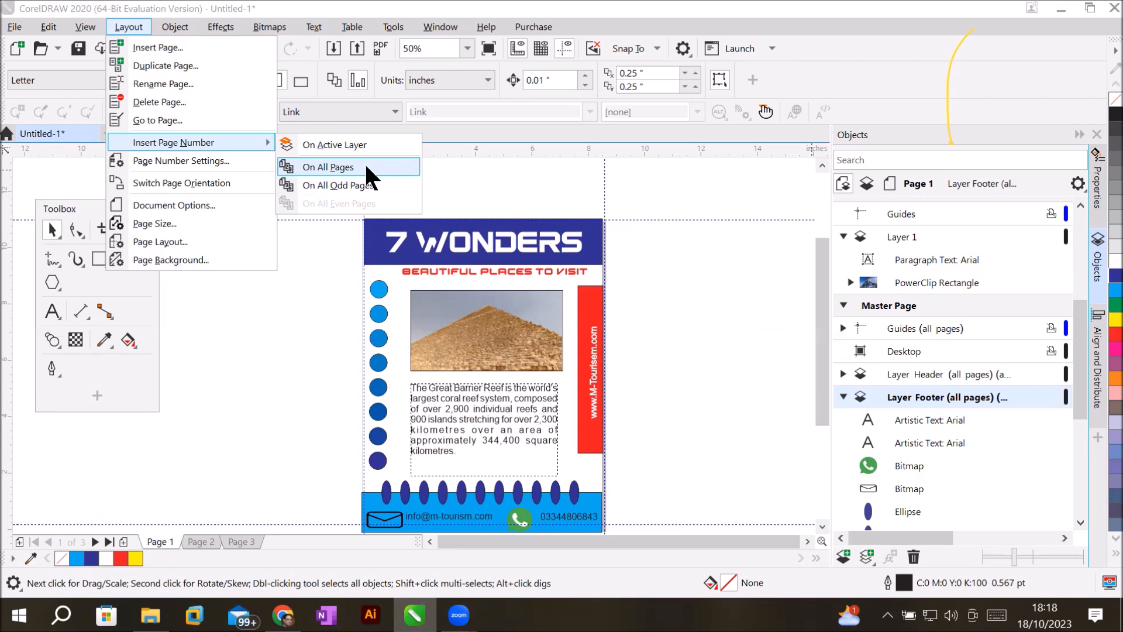
{"action": "left_click", "coordinate": [223, 158]}
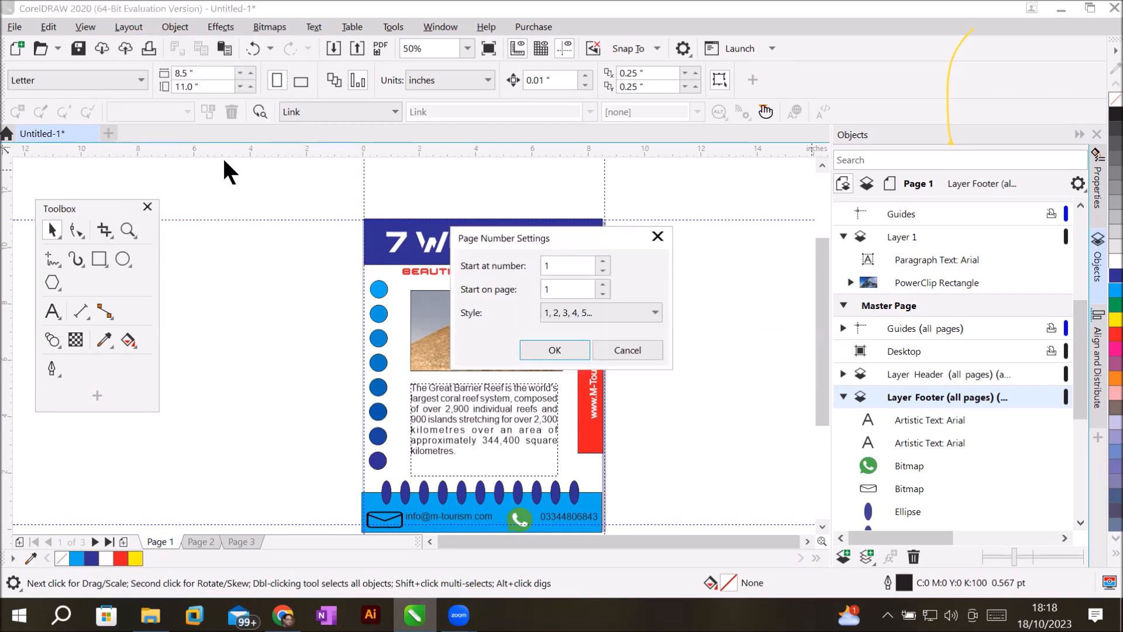
{"action": "left_click_drag", "start_coordinate": [574, 234], "coordinate": [682, 174]}
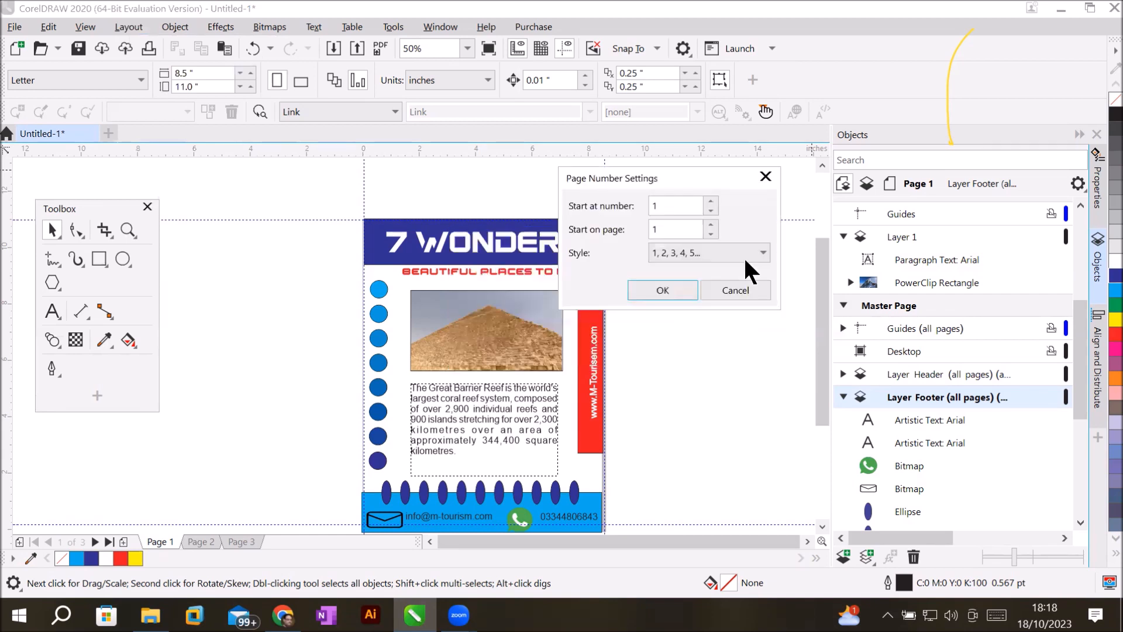
{"action": "left_click", "coordinate": [682, 206]}
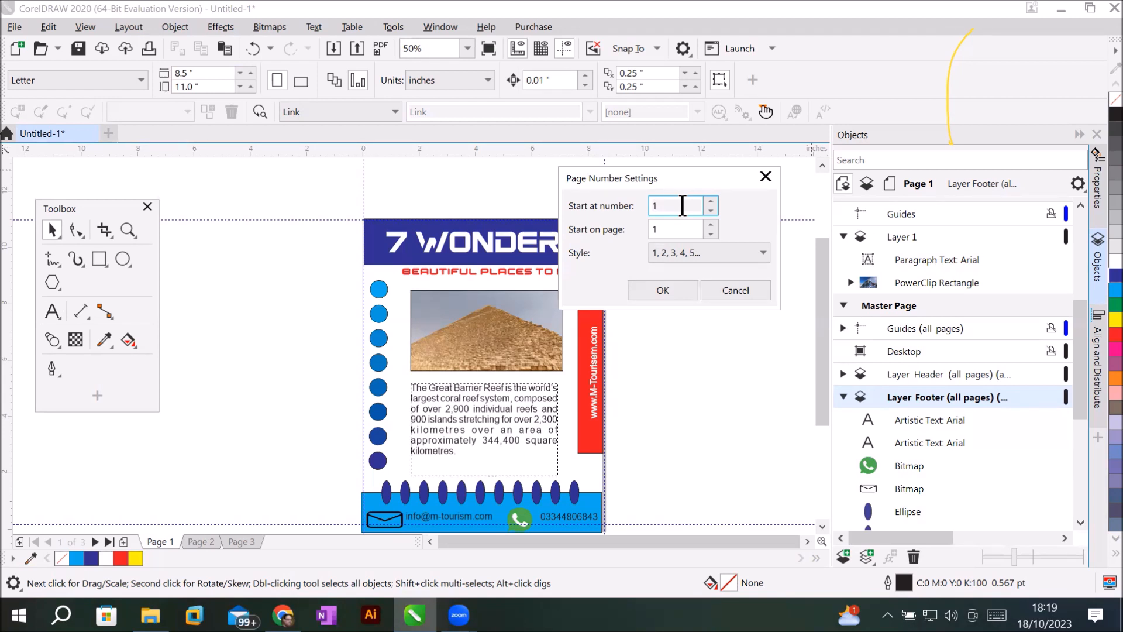
{"action": "left_click_drag", "start_coordinate": [673, 230], "coordinate": [629, 229]}
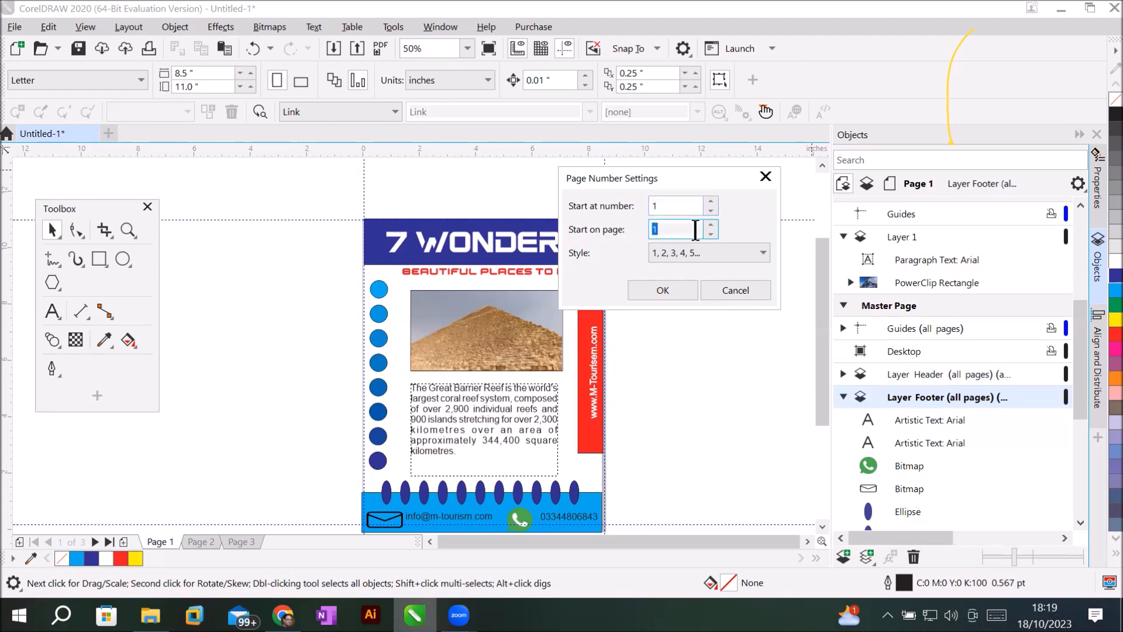
{"action": "left_click", "coordinate": [711, 225]}
{"action": "left_click", "coordinate": [712, 232]}
{"action": "left_click", "coordinate": [763, 252]}
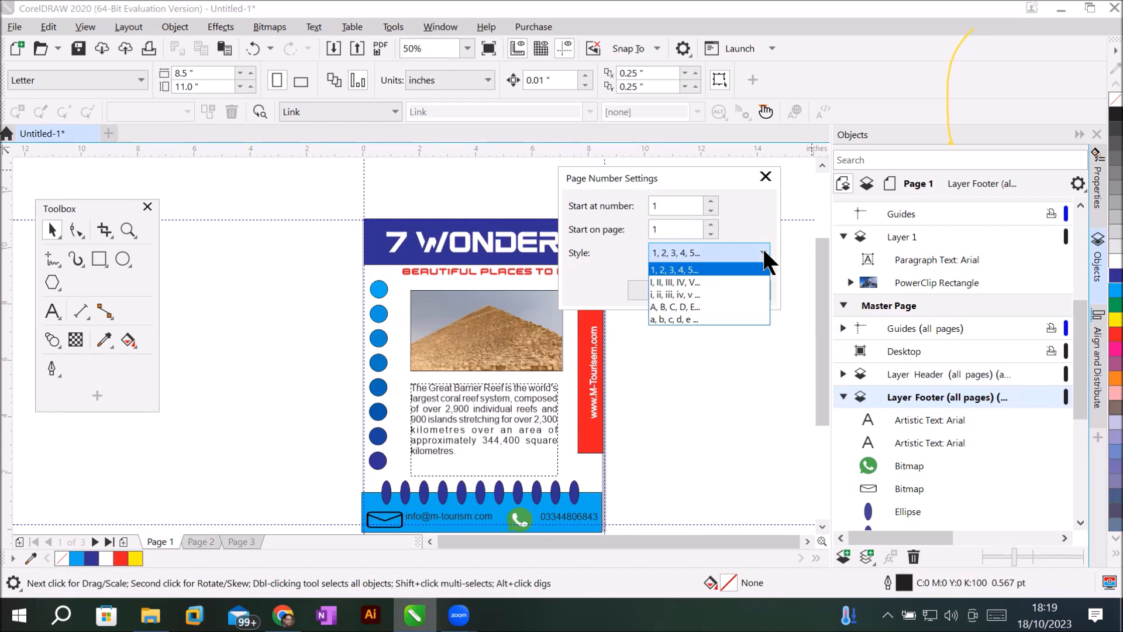
{"action": "left_click", "coordinate": [707, 268]}
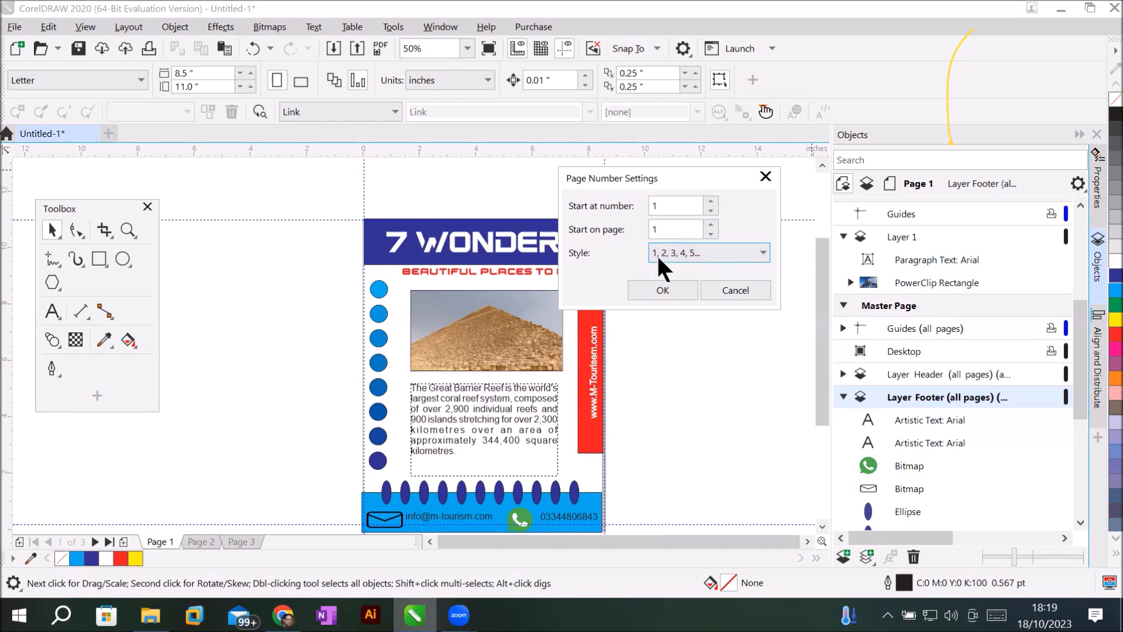
{"action": "left_click", "coordinate": [665, 289]}
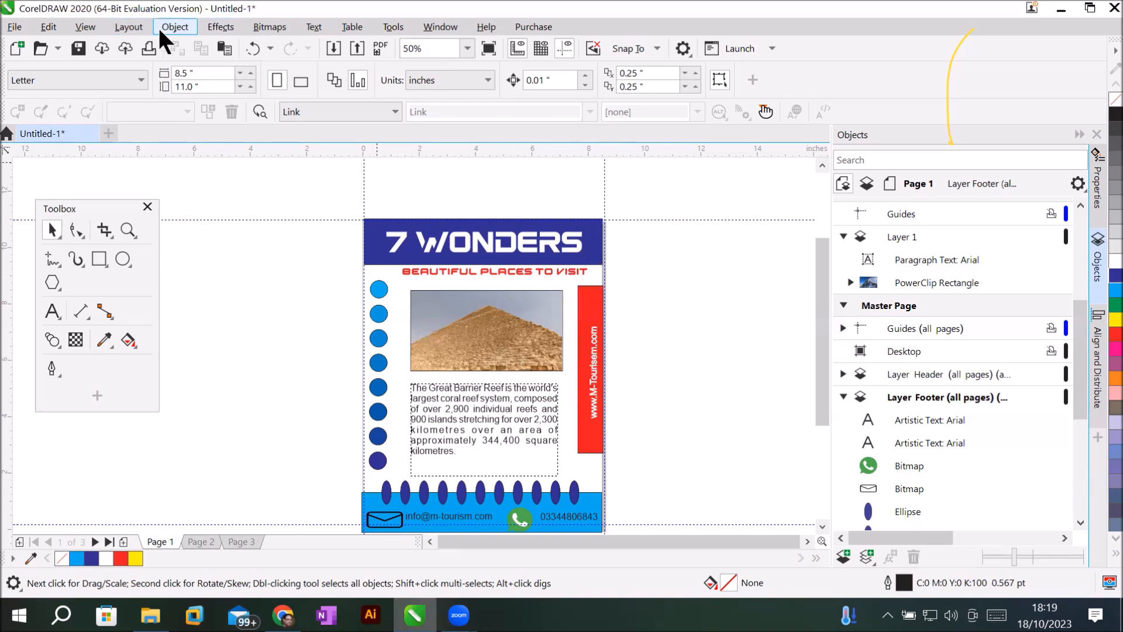
Insert a page number on all pages and zoom in to check the 1 in the footer.
{"action": "left_click", "coordinate": [118, 22]}
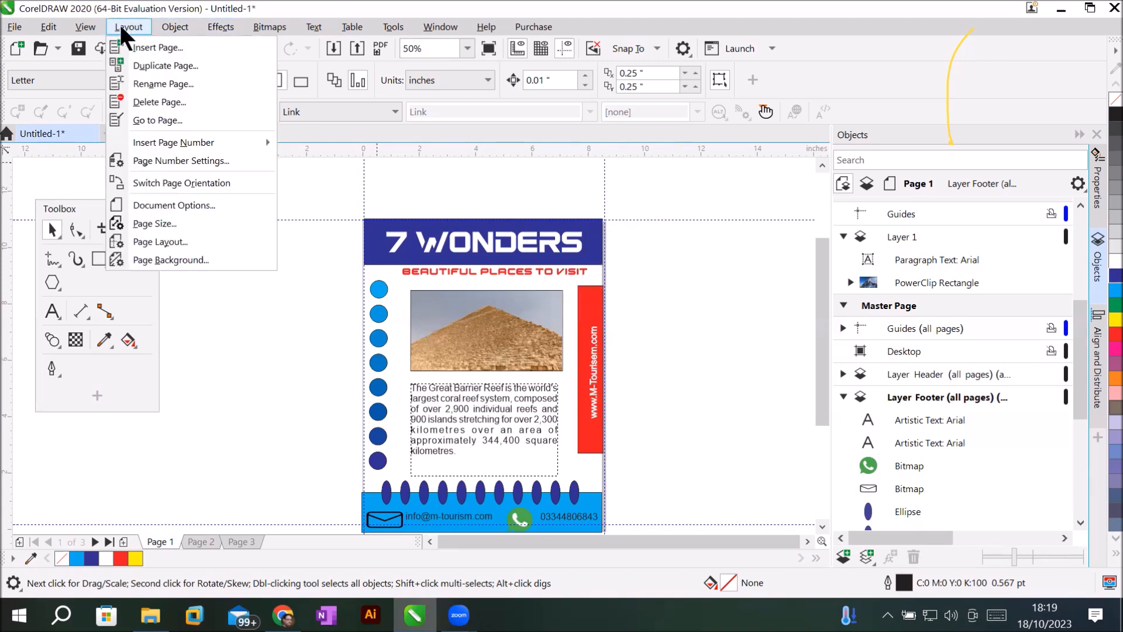
{"action": "mouse_move", "coordinate": [178, 141]}
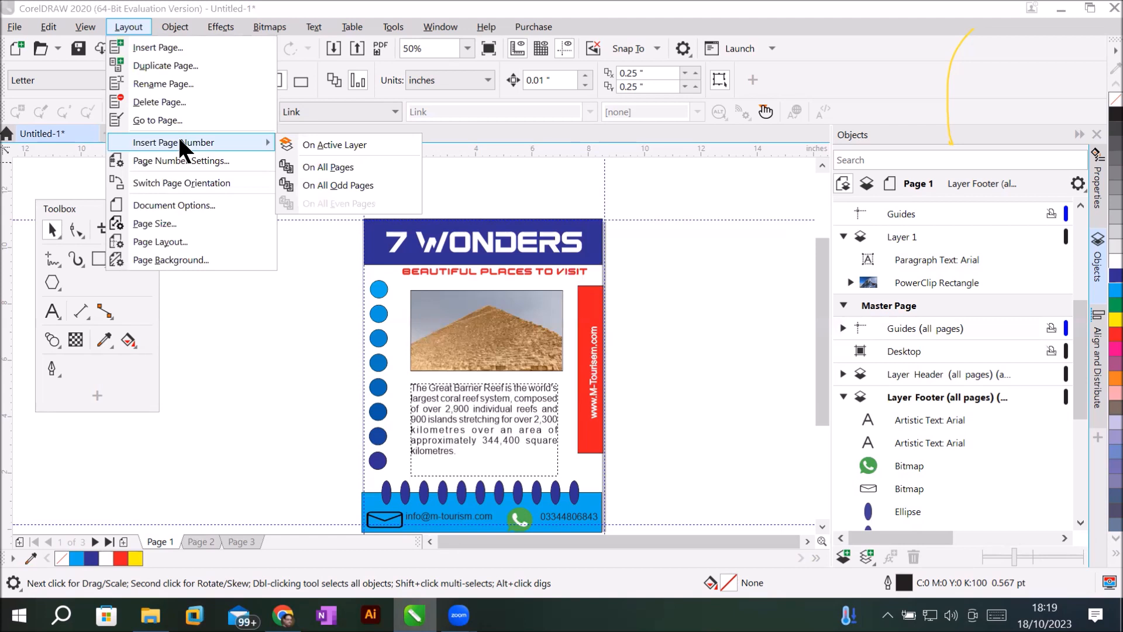
{"action": "left_click", "coordinate": [315, 168]}
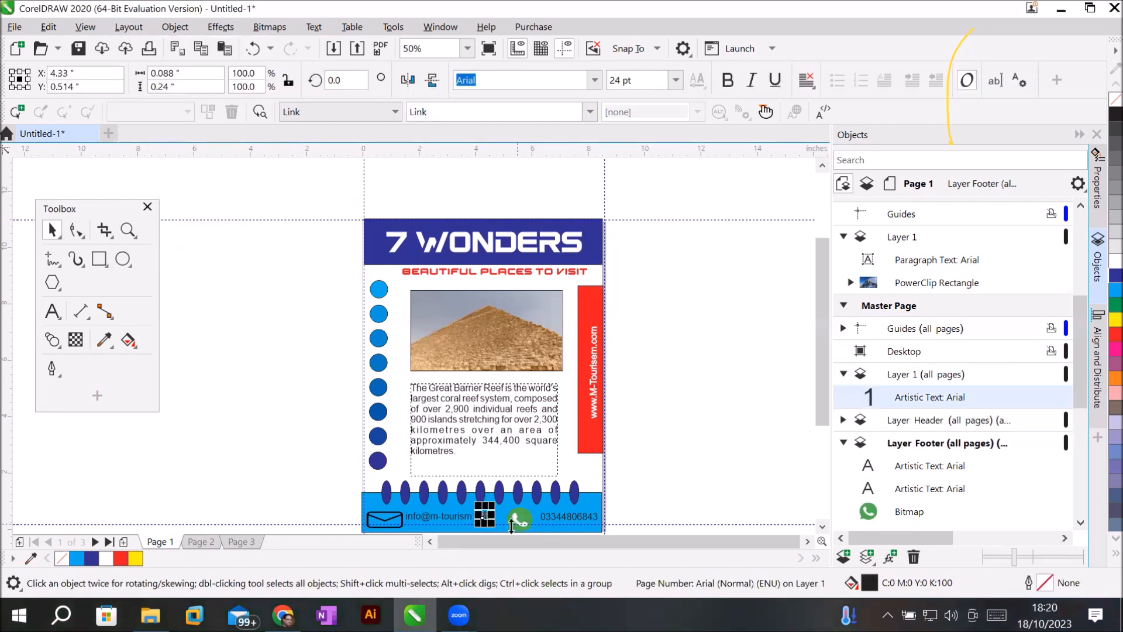
{"action": "scroll", "coordinate": [486, 512], "scroll_direction": "up", "scroll_amount": 2}
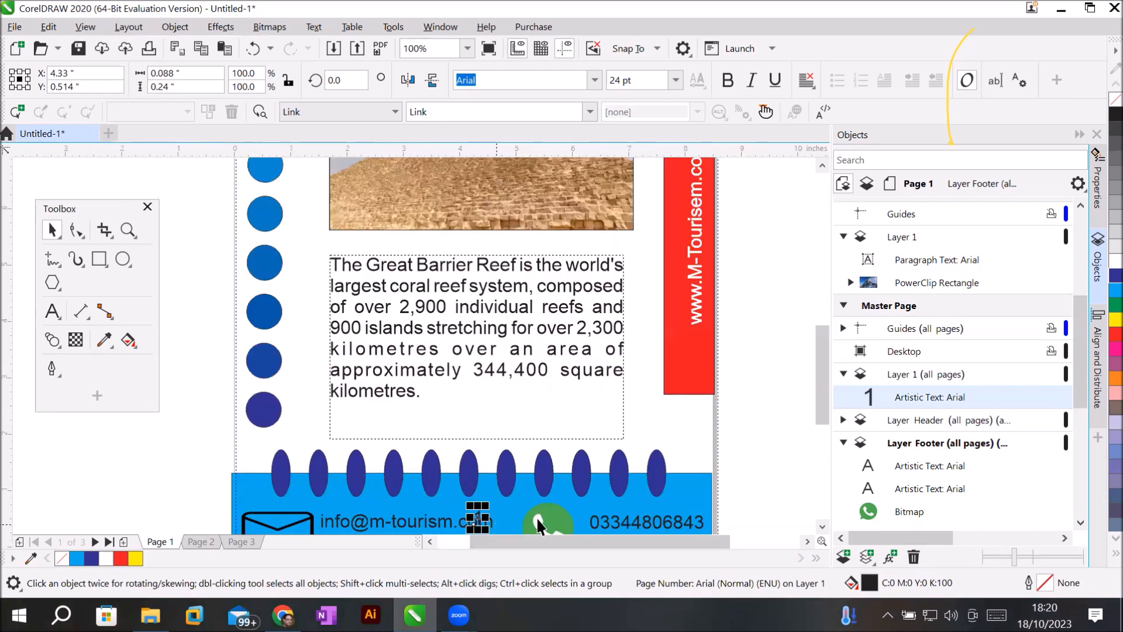
{"action": "scroll", "coordinate": [819, 522], "scroll_direction": "down", "scroll_amount": 2}
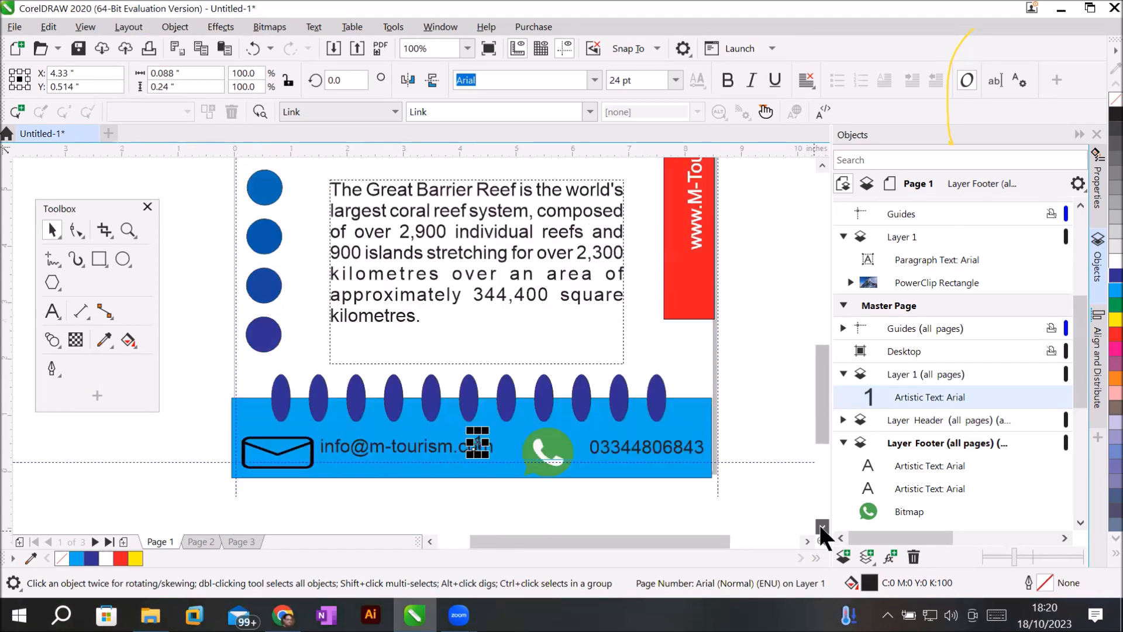
{"action": "scroll", "coordinate": [416, 413], "scroll_direction": "up", "scroll_amount": 2}
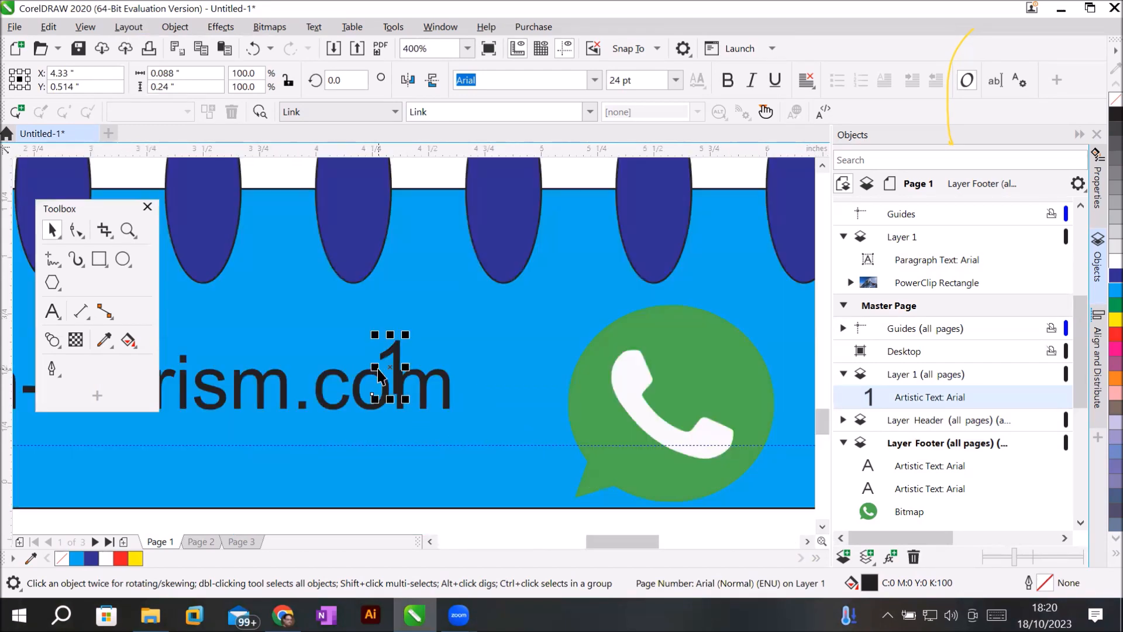
{"action": "scroll", "coordinate": [379, 373], "scroll_direction": "up", "scroll_amount": 1}
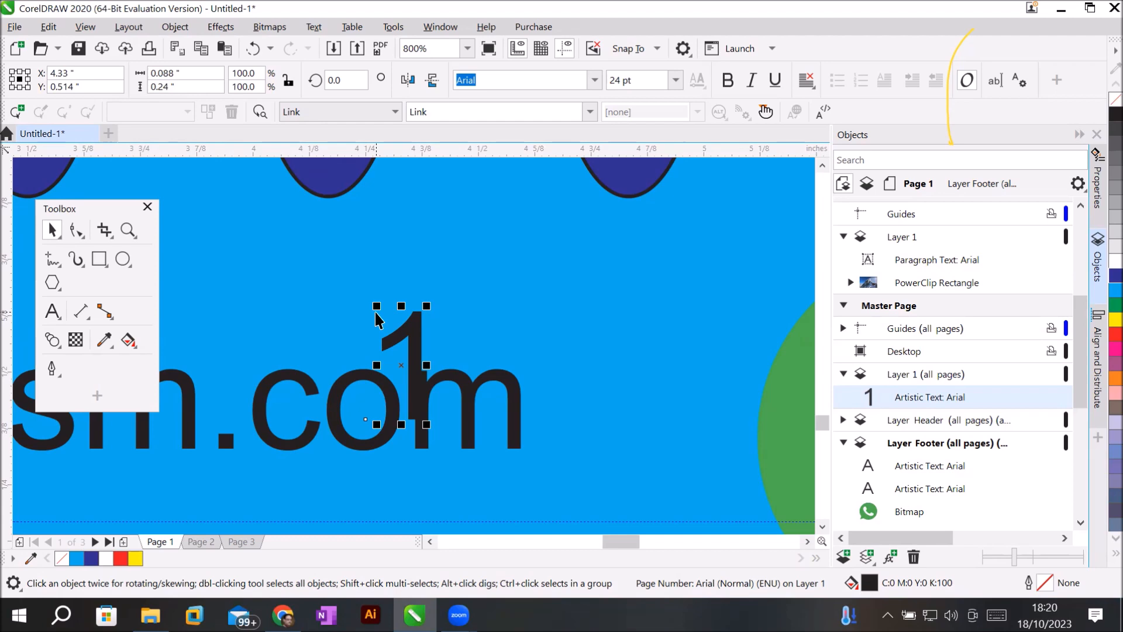
{"action": "scroll", "coordinate": [376, 320], "scroll_direction": "down", "scroll_amount": 3}
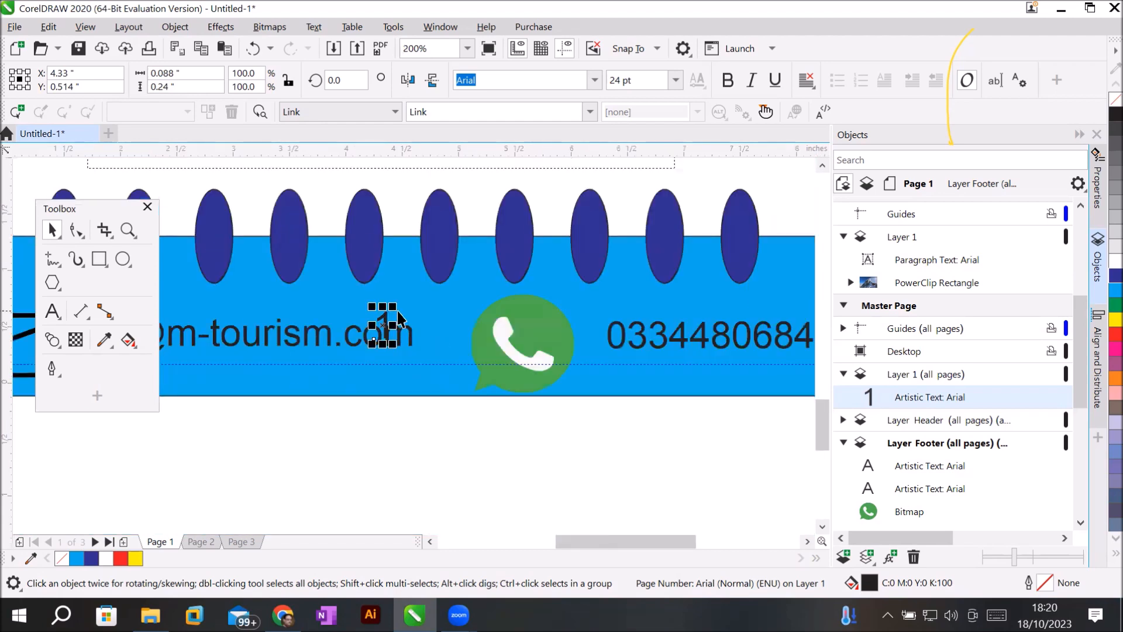
{"action": "scroll", "coordinate": [398, 313], "scroll_direction": "down", "scroll_amount": 2}
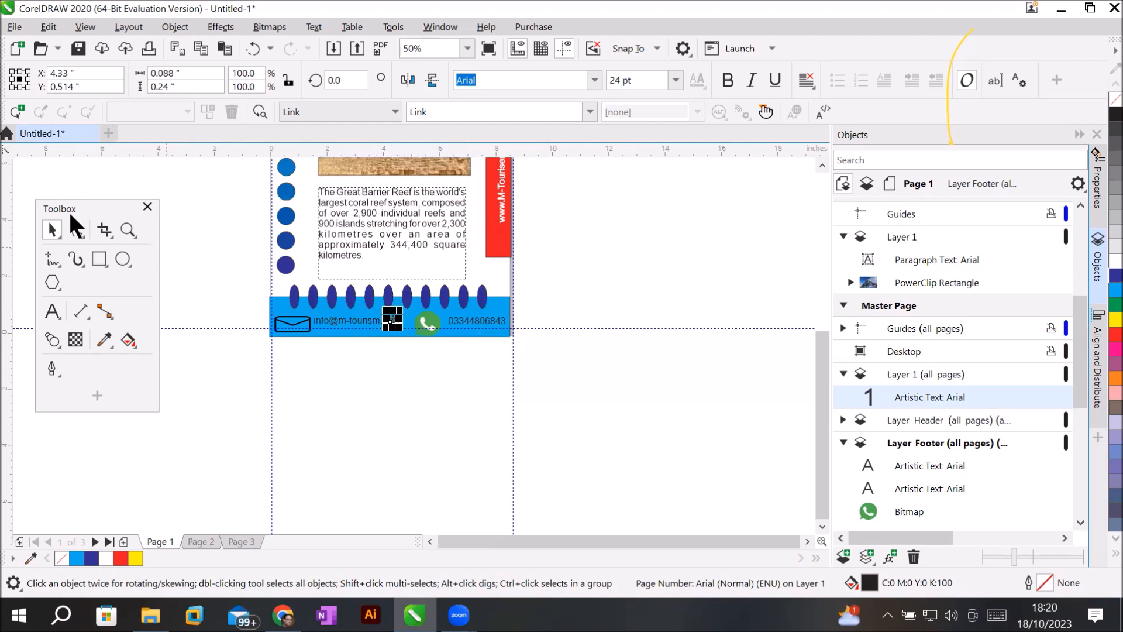
Move the page number up out of the footer and scale it to about 62.6 pt.
{"action": "left_click", "coordinate": [822, 165]}
{"action": "left_click", "coordinate": [822, 166]}
{"action": "left_click", "coordinate": [822, 167]}
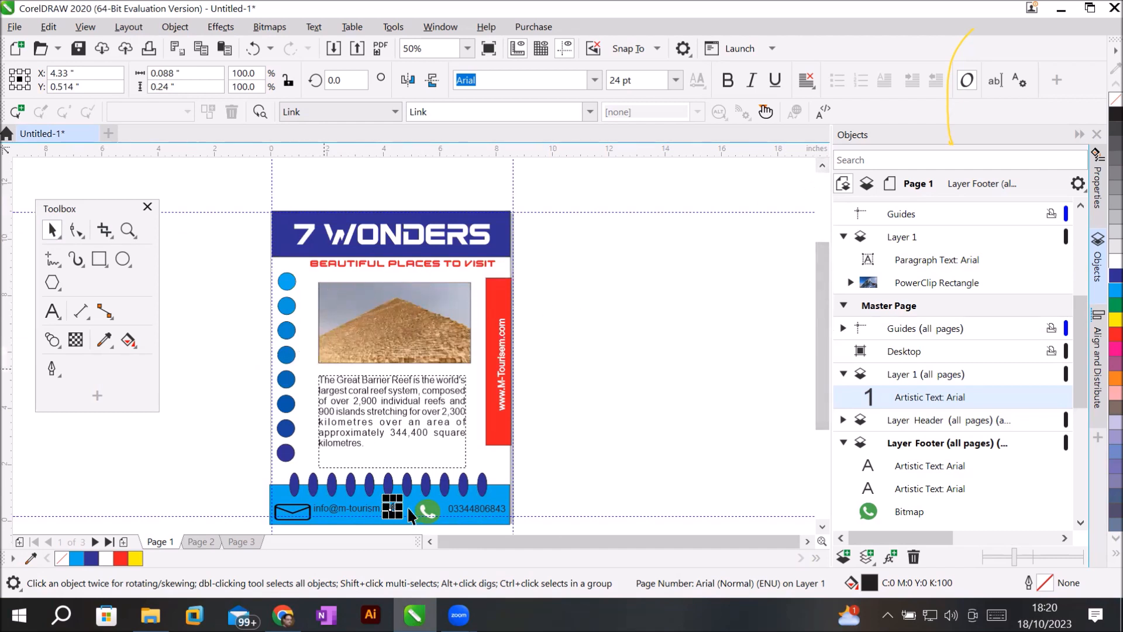
{"action": "left_click_drag", "start_coordinate": [393, 507], "coordinate": [303, 346]}
{"action": "scroll", "coordinate": [305, 313], "scroll_direction": "up", "scroll_amount": 3}
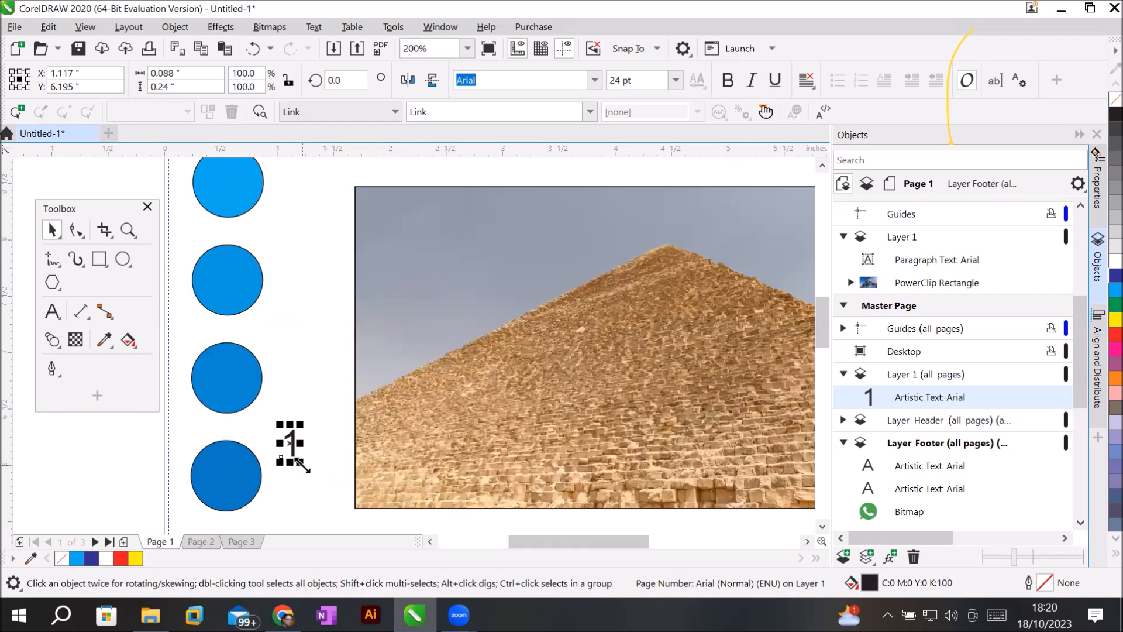
{"action": "left_click_drag", "start_coordinate": [302, 465], "coordinate": [325, 489]}
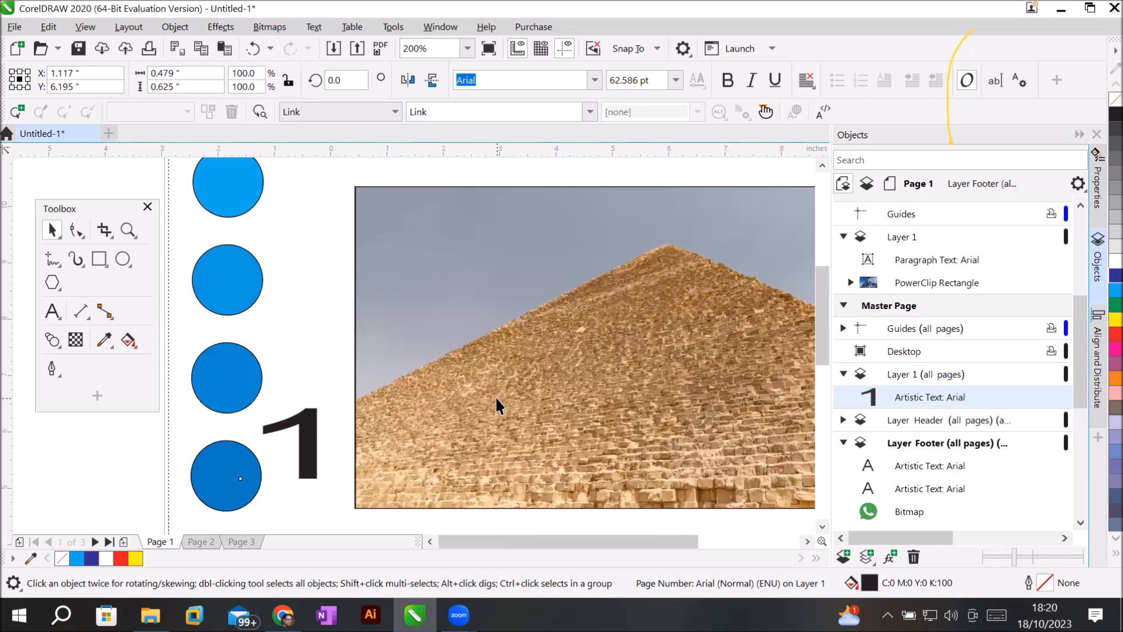
{"action": "scroll", "coordinate": [495, 395], "scroll_direction": "down", "scroll_amount": 3}
{"action": "scroll", "coordinate": [494, 395], "scroll_direction": "up", "scroll_amount": 2}
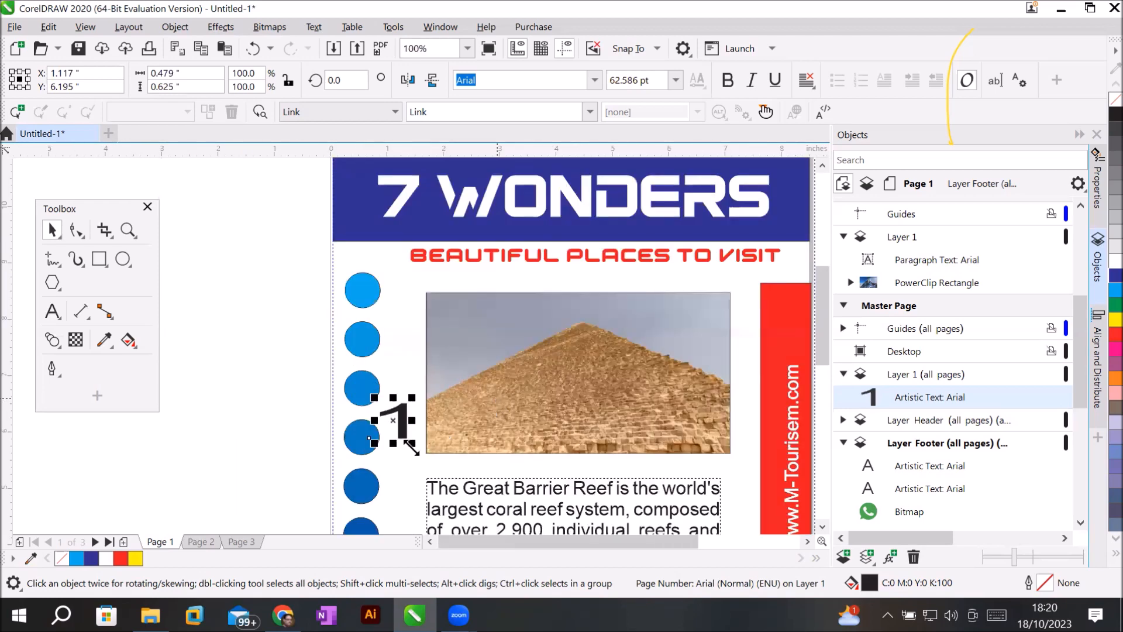
{"action": "left_click_drag", "start_coordinate": [402, 413], "coordinate": [394, 426]}
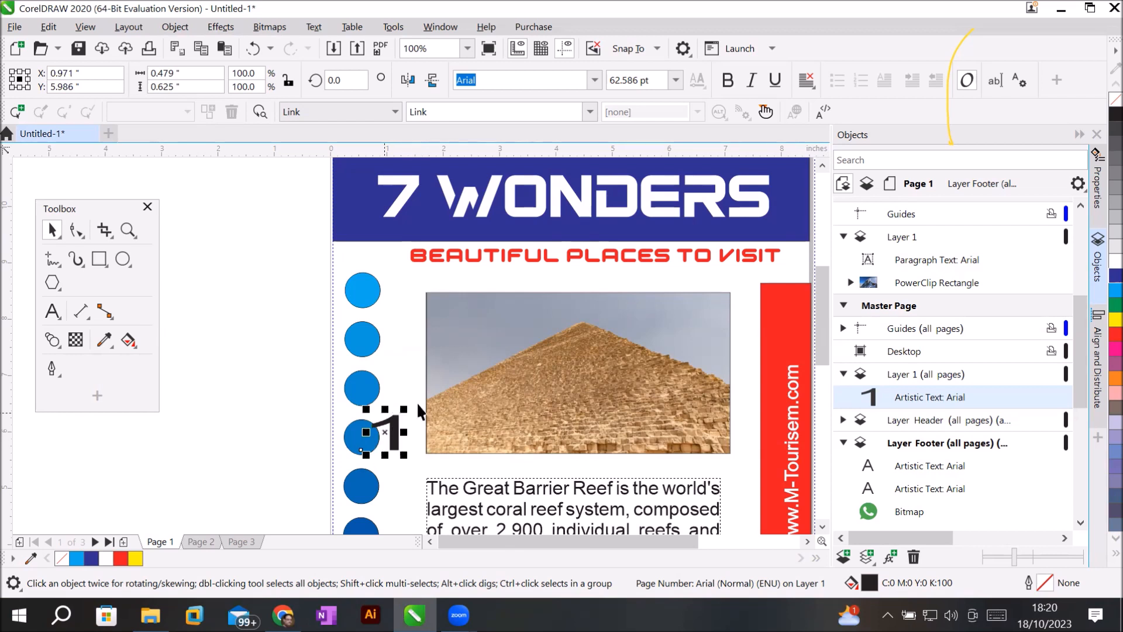
Position the enlarged 1 beside the blue circles, left of the pyramid photo.
{"action": "left_click", "coordinate": [408, 321]}
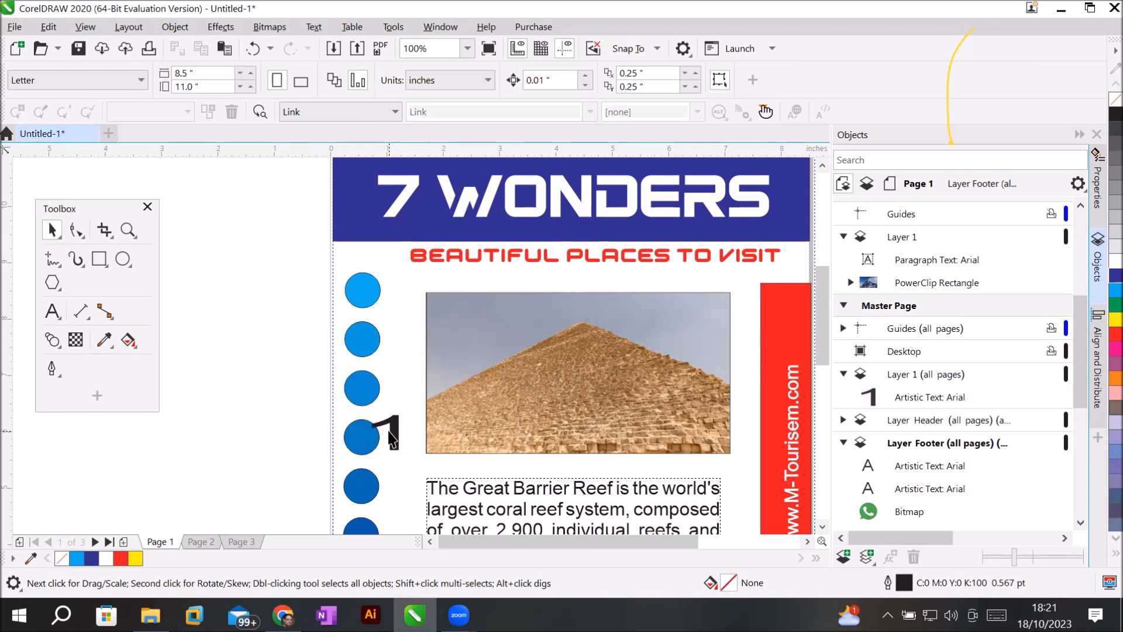
{"action": "left_click_drag", "start_coordinate": [391, 436], "coordinate": [633, 443]}
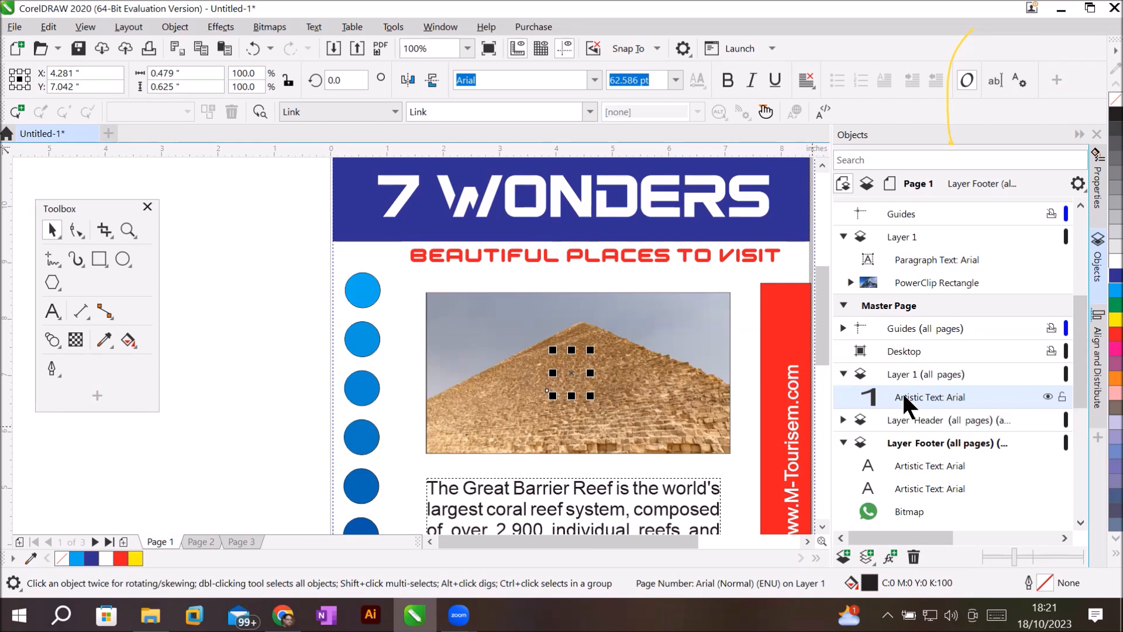
{"action": "left_click_drag", "start_coordinate": [574, 377], "coordinate": [395, 377]}
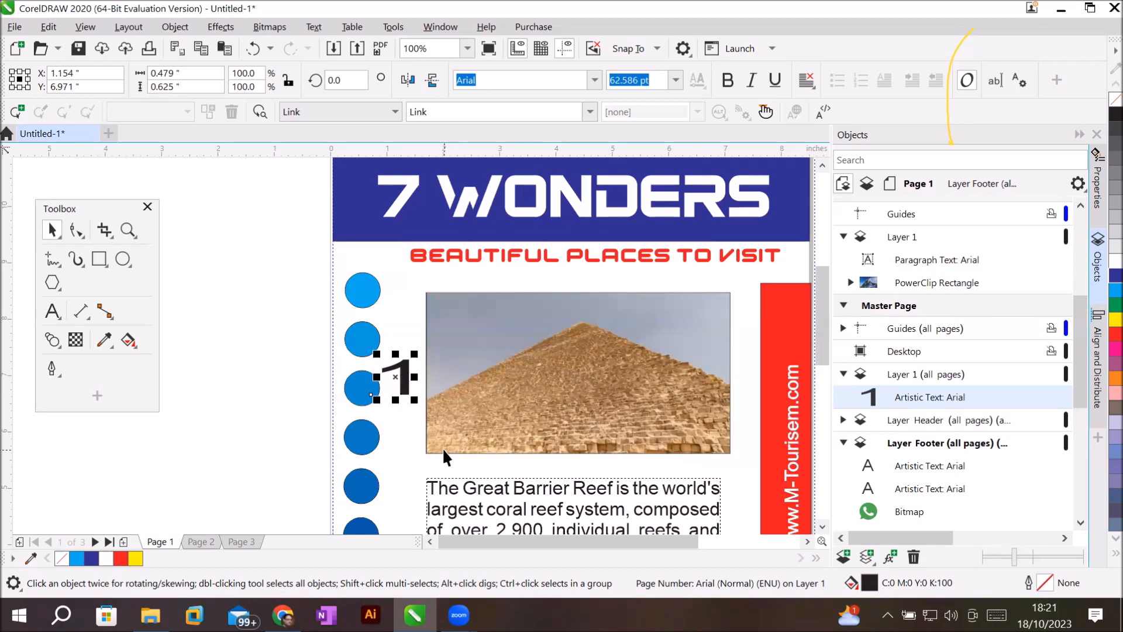
Check Pages 2 and 3, then select the page number reading 3 beside the circles.
{"action": "left_click", "coordinate": [203, 537]}
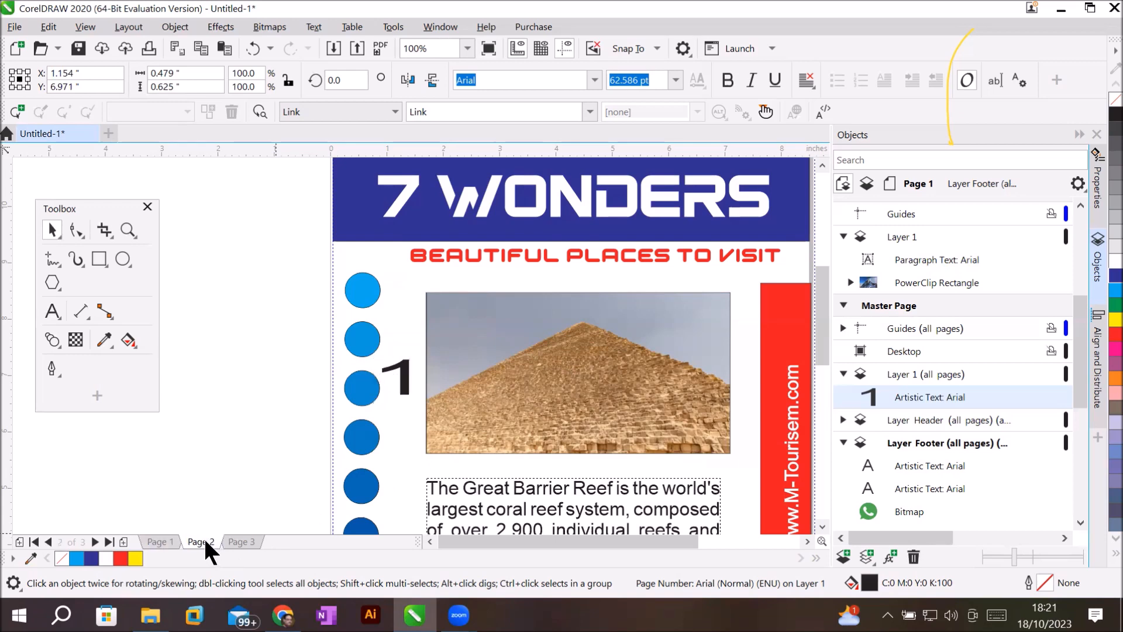
{"action": "left_click", "coordinate": [227, 543]}
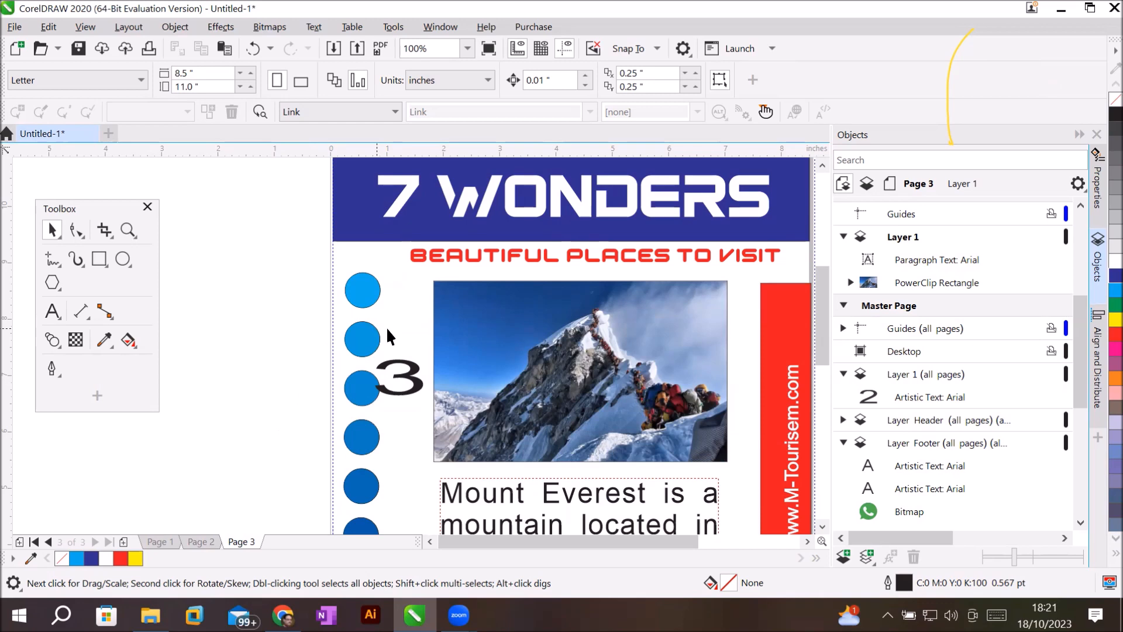
{"action": "scroll", "coordinate": [467, 391], "scroll_direction": "down", "scroll_amount": 2}
{"action": "scroll", "coordinate": [512, 461], "scroll_direction": "up", "scroll_amount": 2}
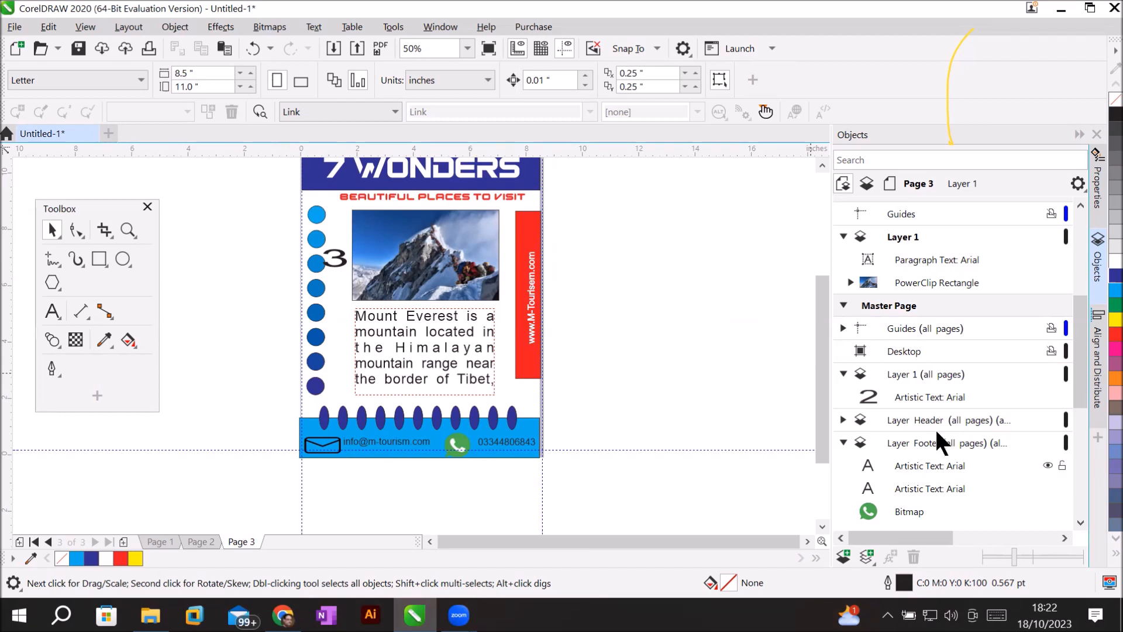
{"action": "left_click", "coordinate": [917, 395]}
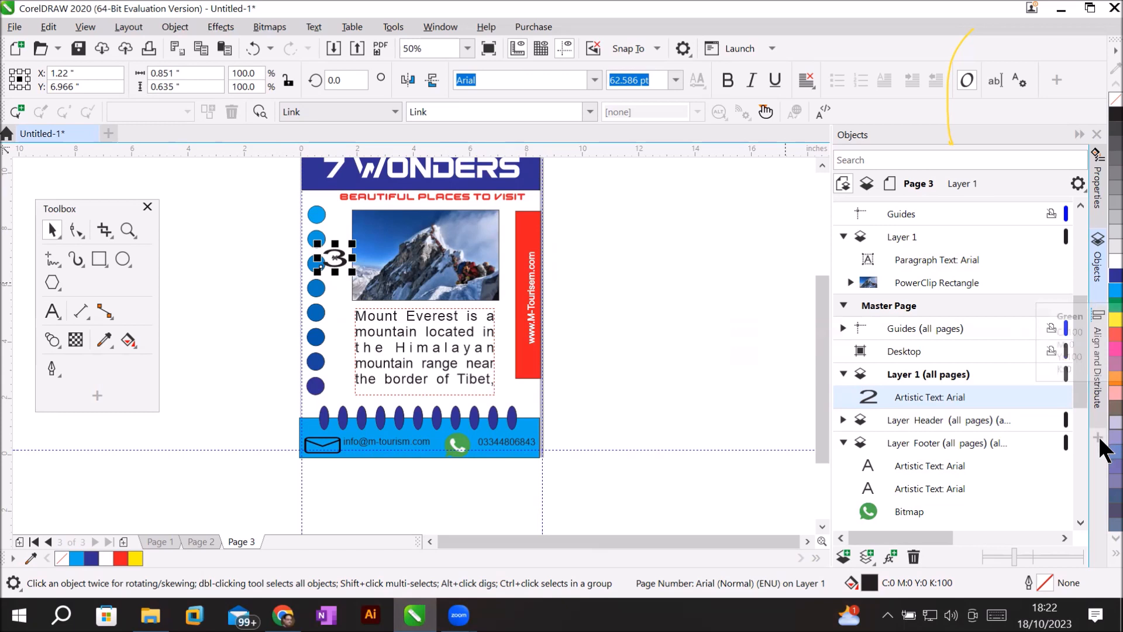
Give the page number a red outline and a red fill.
{"action": "right_click", "coordinate": [1106, 335]}
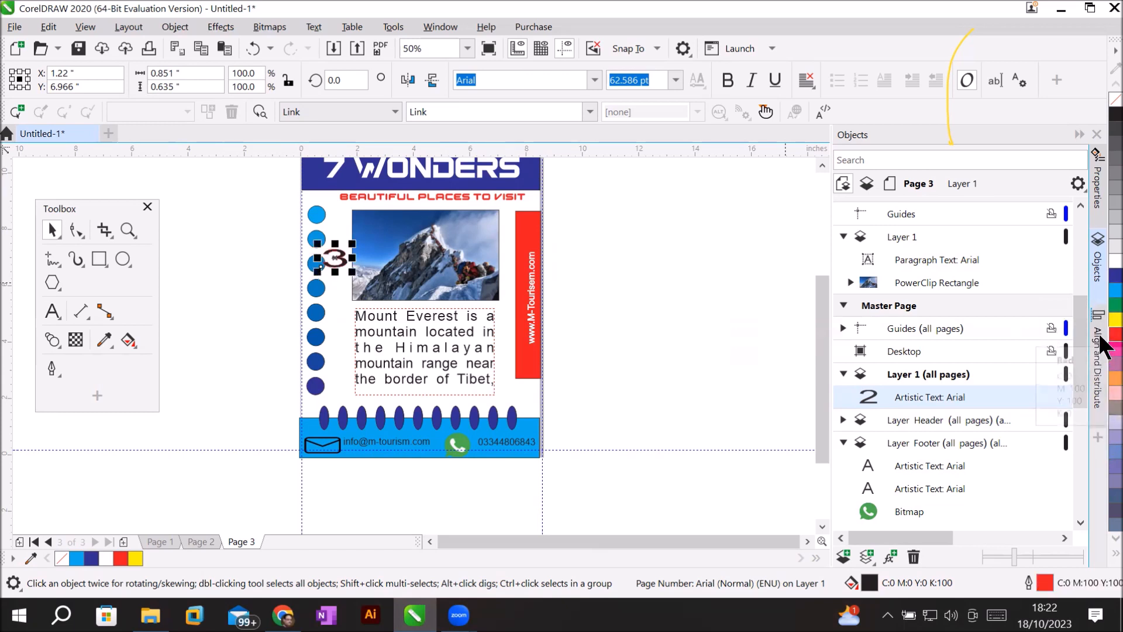
{"action": "left_click", "coordinate": [1105, 285]}
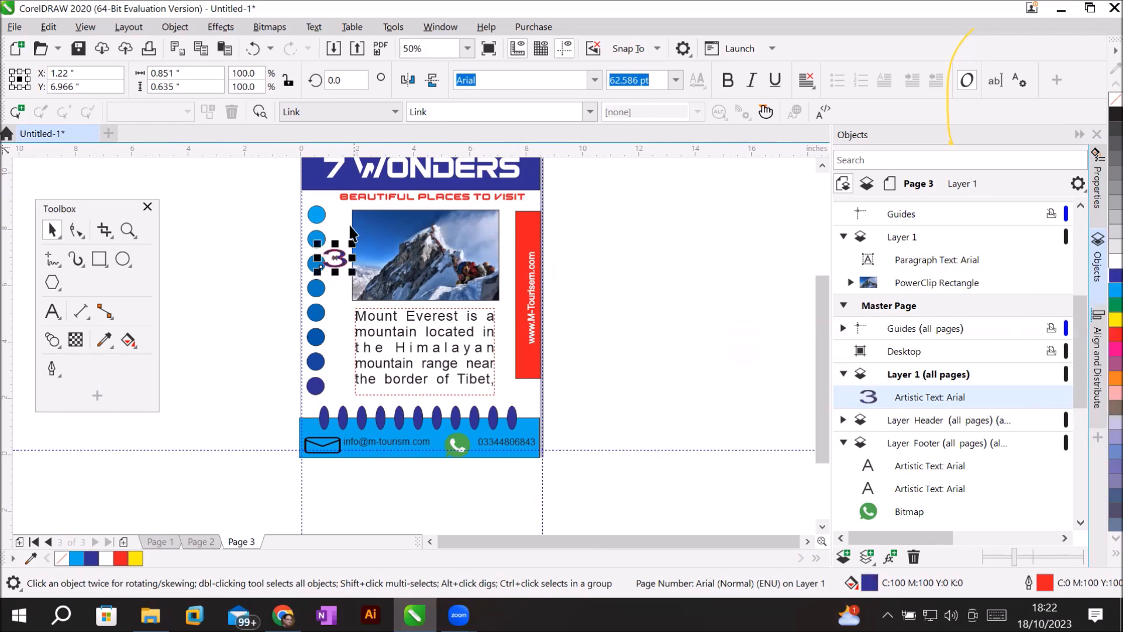
{"action": "scroll", "coordinate": [301, 237], "scroll_direction": "up", "scroll_amount": 2}
{"action": "scroll", "coordinate": [312, 382], "scroll_direction": "up", "scroll_amount": 3}
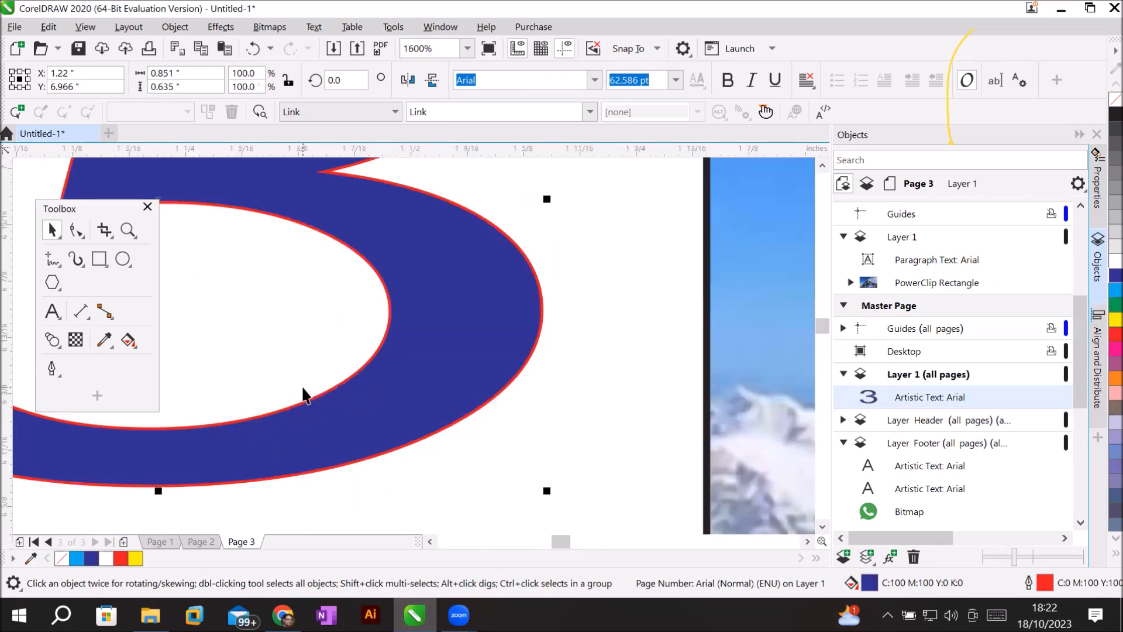
{"action": "scroll", "coordinate": [303, 396], "scroll_direction": "down", "scroll_amount": 2}
{"action": "scroll", "coordinate": [303, 395], "scroll_direction": "down", "scroll_amount": 1}
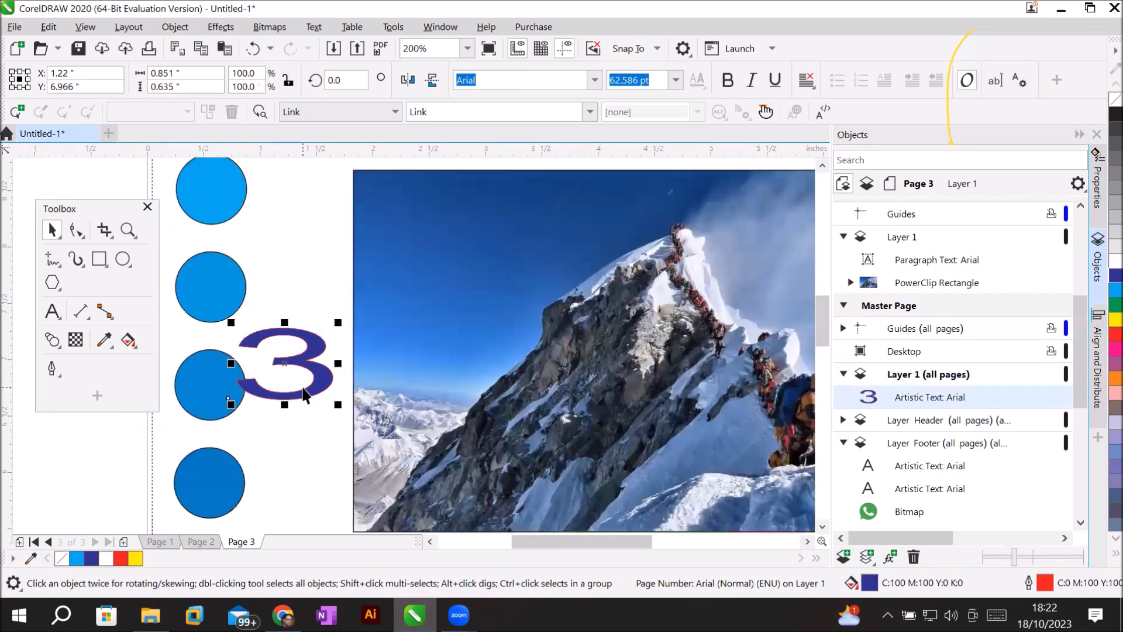
{"action": "left_click", "coordinate": [1100, 336]}
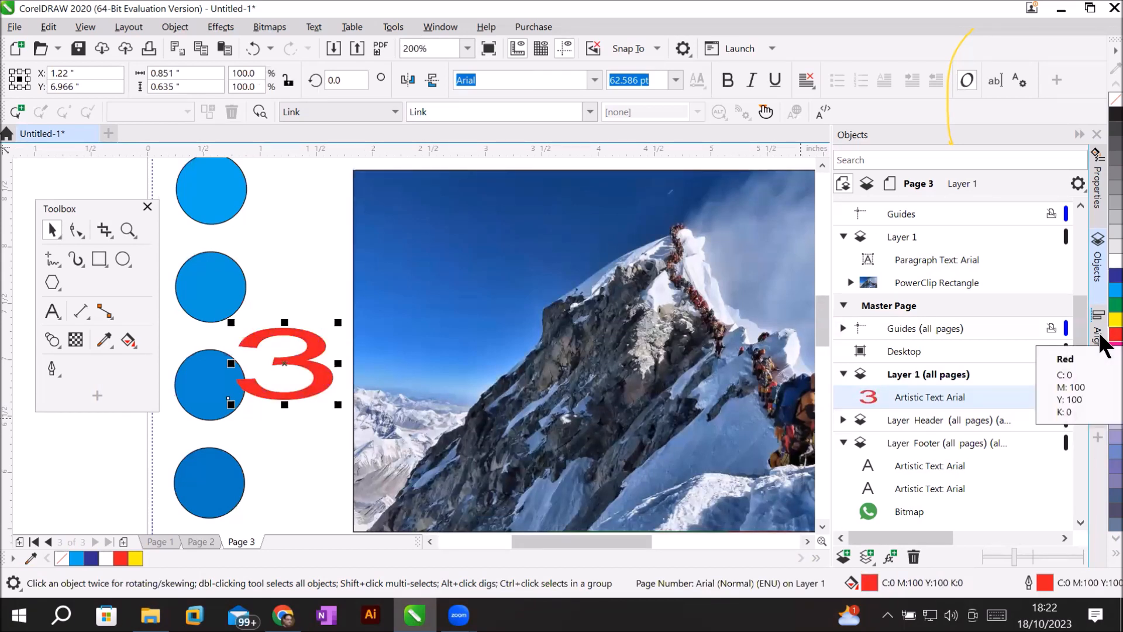
{"action": "scroll", "coordinate": [1082, 339], "scroll_direction": "down", "scroll_amount": 5}
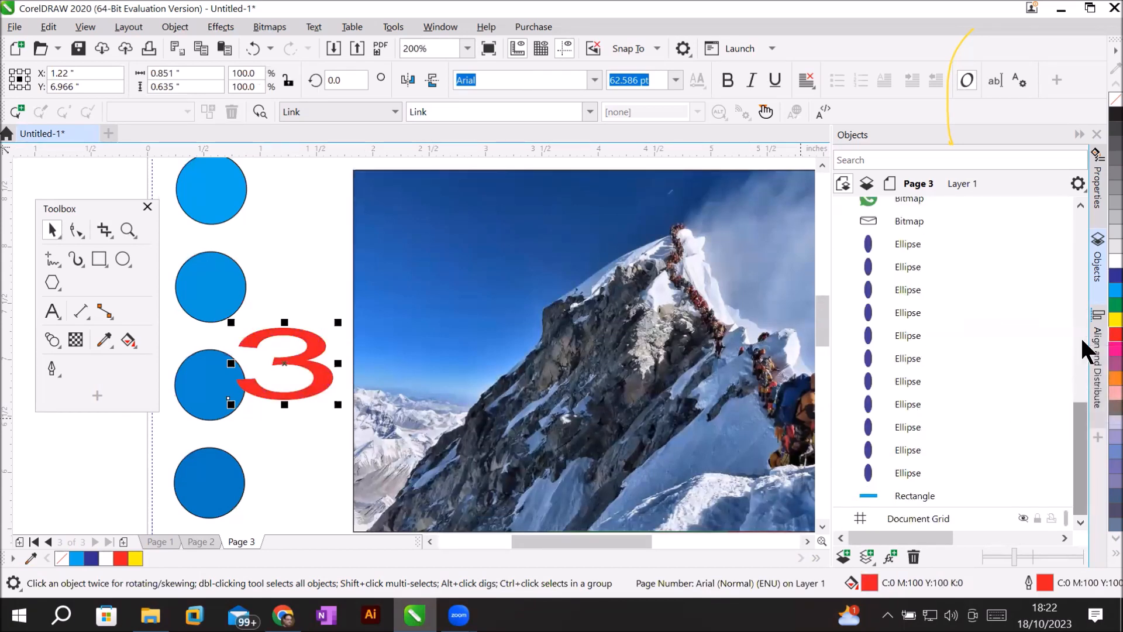
{"action": "scroll", "coordinate": [1080, 336], "scroll_direction": "up", "scroll_amount": 5}
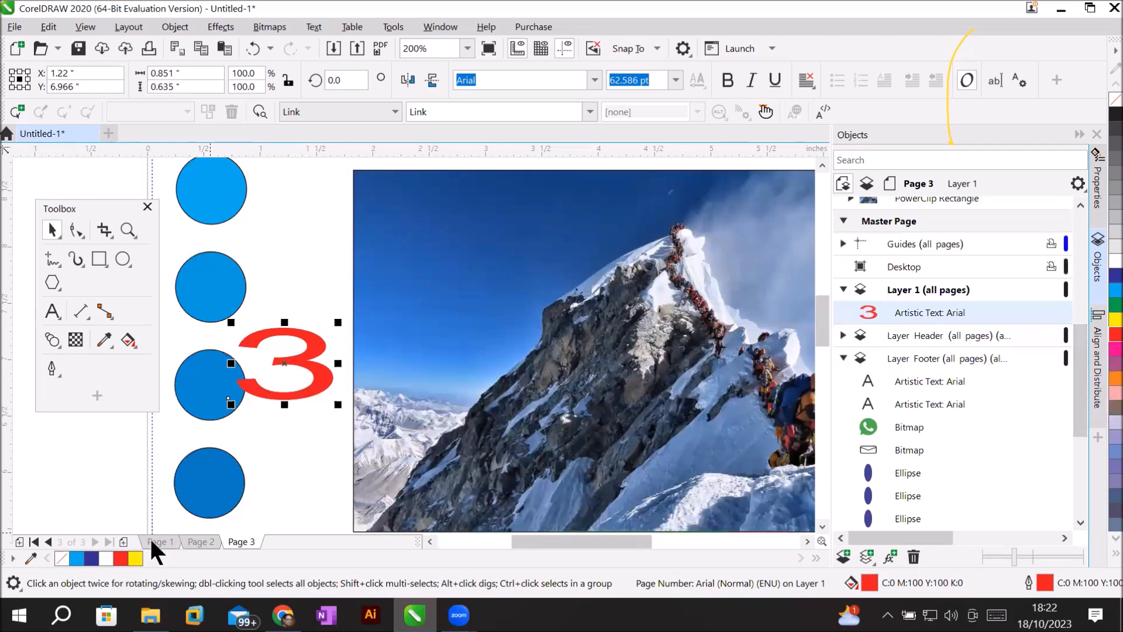
Confirm the number reads 2 on Page 2 and 1 on Page 1.
{"action": "left_click", "coordinate": [198, 536]}
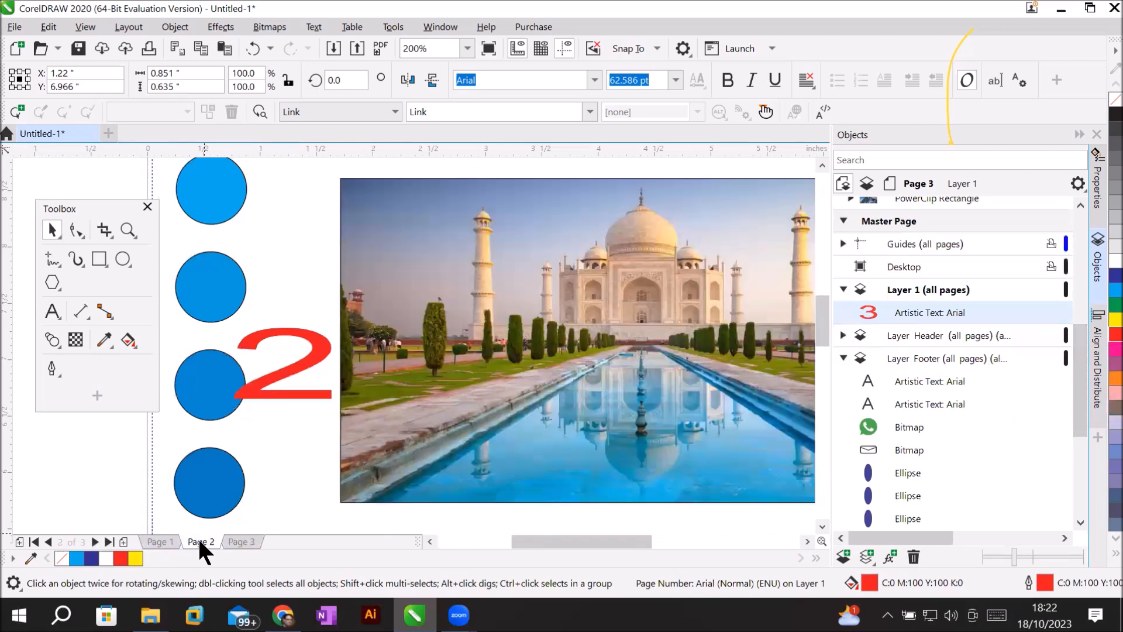
{"action": "left_click", "coordinate": [163, 538]}
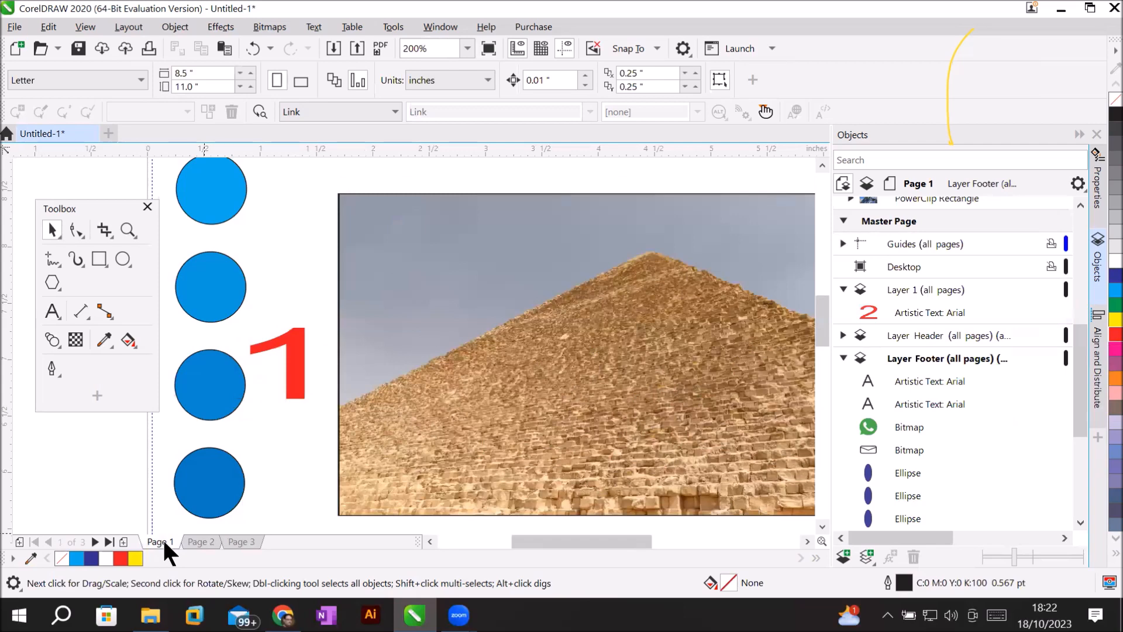
{"action": "scroll", "coordinate": [417, 419], "scroll_direction": "down", "scroll_amount": 3}
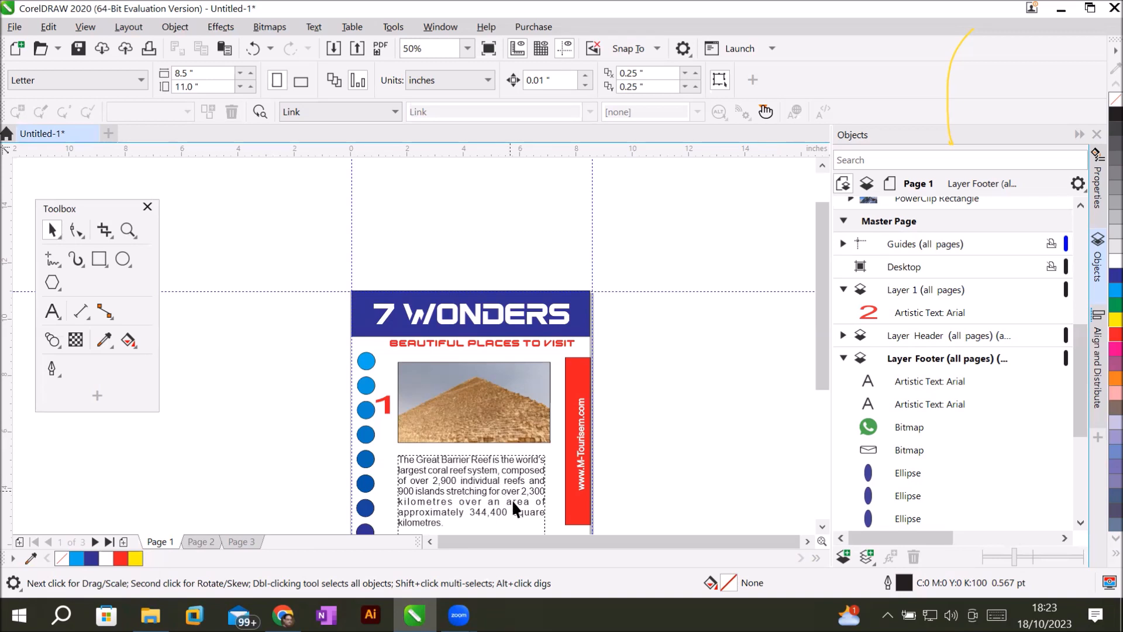
{"action": "scroll", "coordinate": [449, 458], "scroll_direction": "down", "scroll_amount": 2}
{"action": "scroll", "coordinate": [461, 490], "scroll_direction": "up", "scroll_amount": 2}
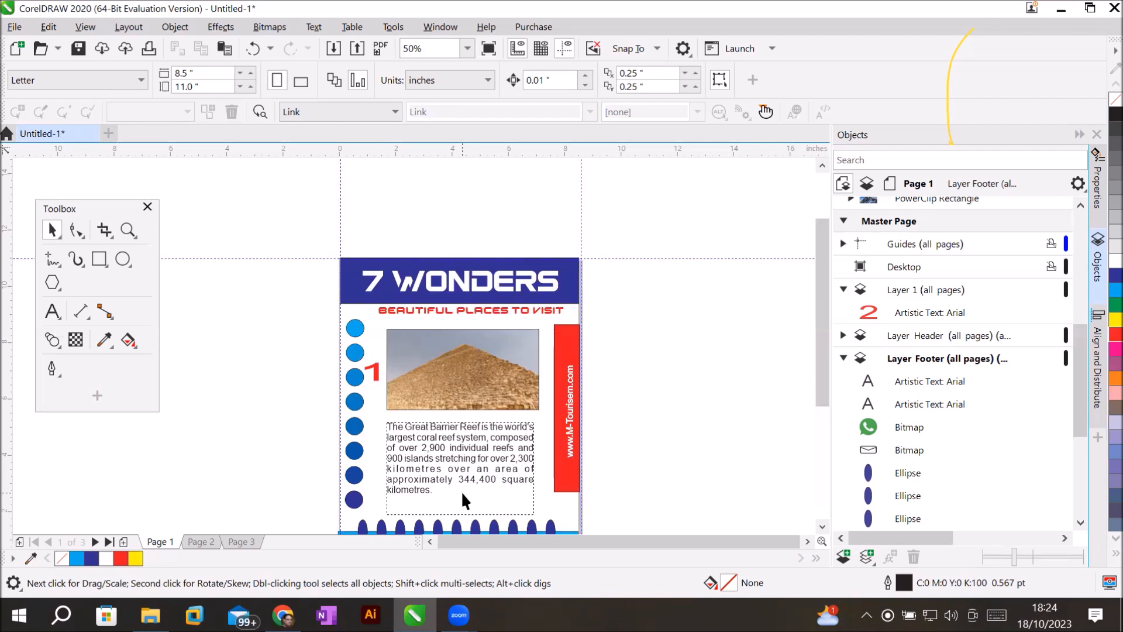
{"action": "scroll", "coordinate": [823, 388], "scroll_direction": "down", "scroll_amount": 3}
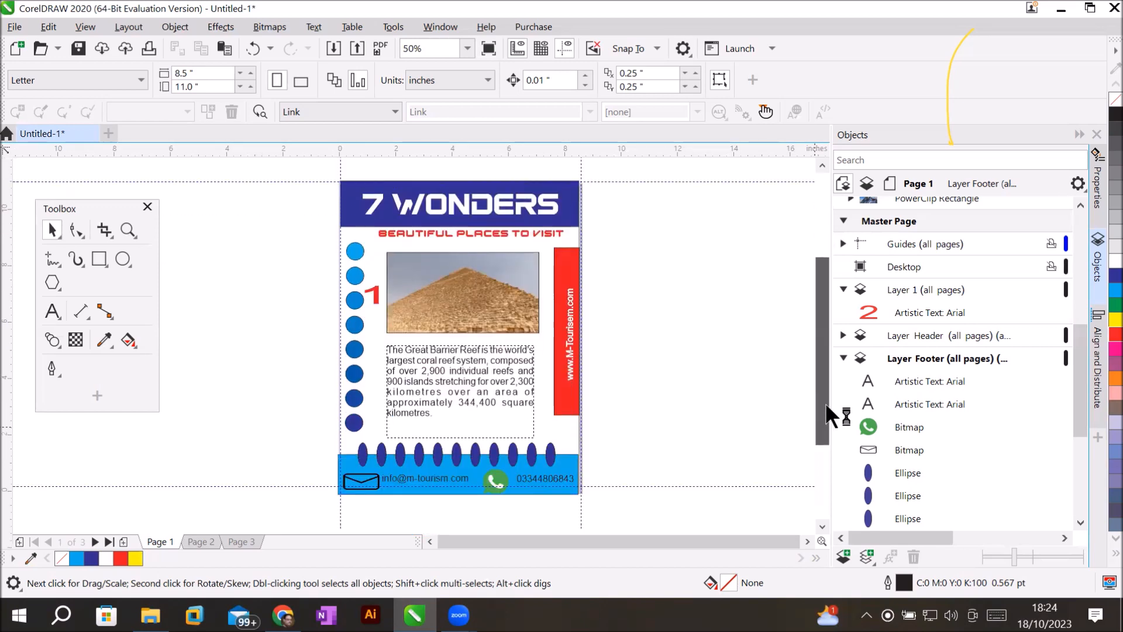
{"action": "scroll", "coordinate": [469, 484], "scroll_direction": "up", "scroll_amount": 2}
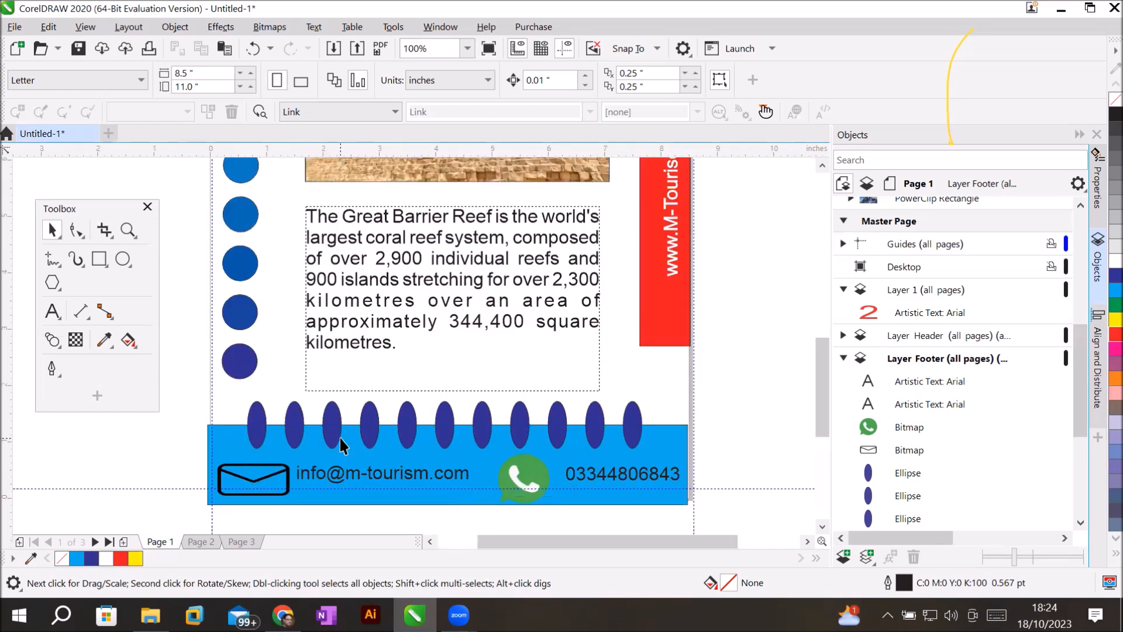
Select six alternate footer ellipses in the Objects docker and fill them red.
{"action": "left_click", "coordinate": [906, 471]}
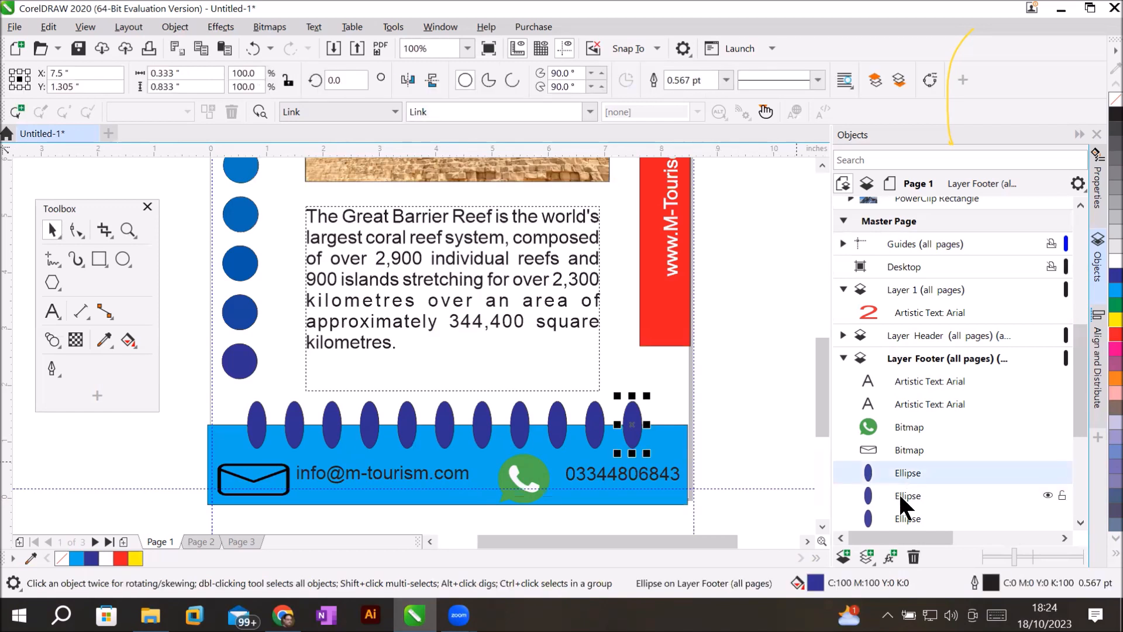
{"action": "left_click", "coordinate": [899, 494], "text": "ctrl"}
{"action": "left_click", "coordinate": [903, 519], "text": "ctrl"}
{"action": "left_click_drag", "start_coordinate": [1076, 399], "coordinate": [1084, 469]}
{"action": "left_click", "coordinate": [889, 263]}
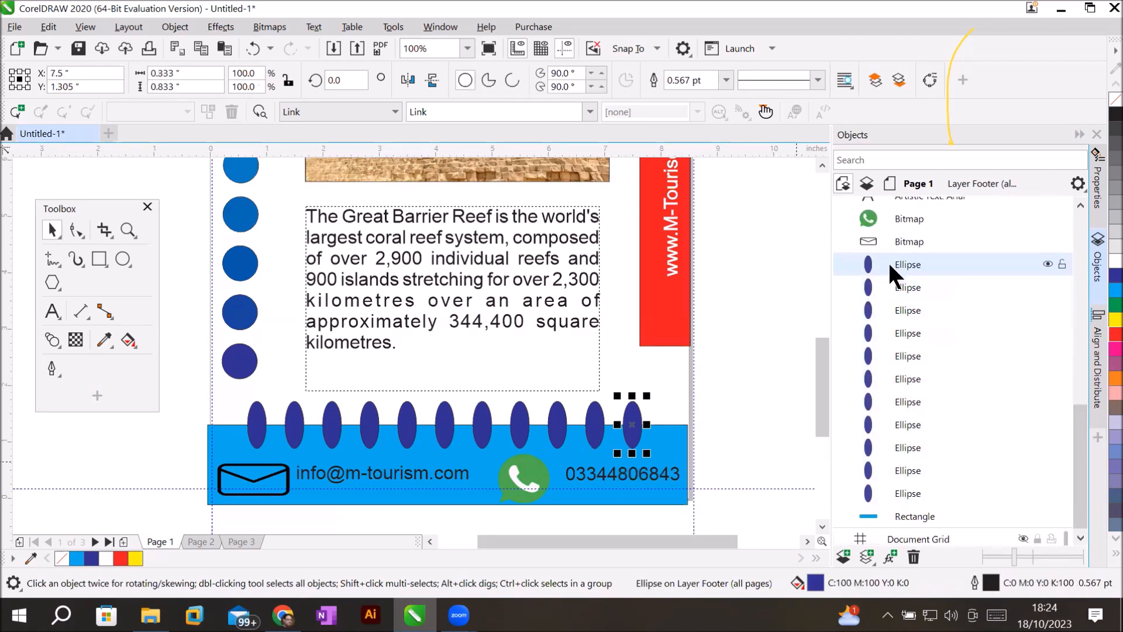
{"action": "left_click", "coordinate": [904, 309], "text": "ctrl"}
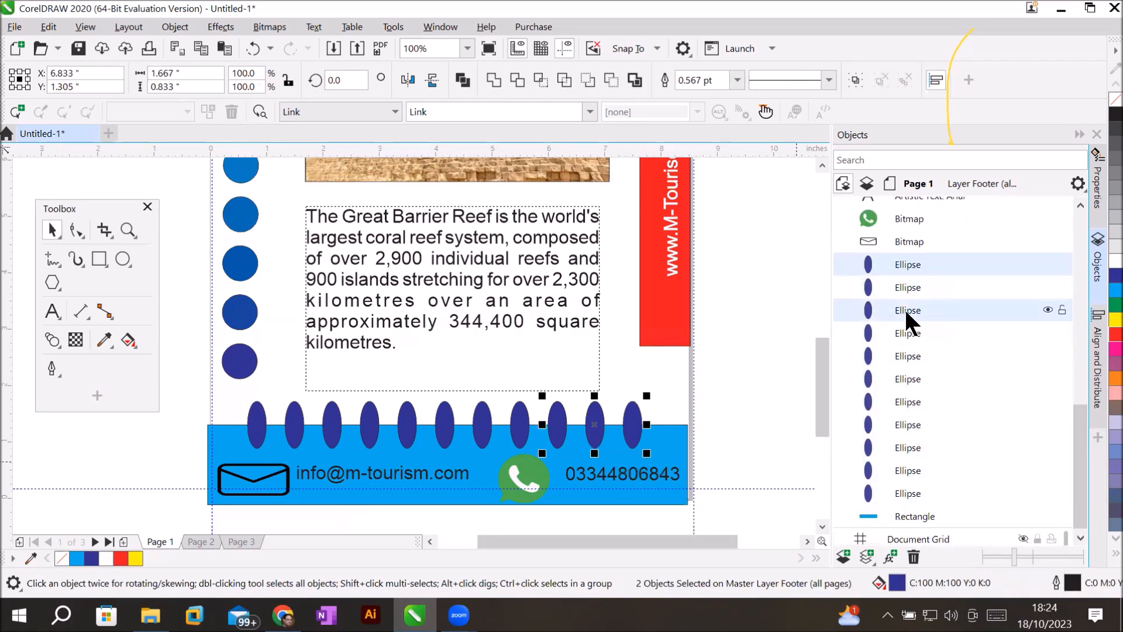
{"action": "left_click", "coordinate": [903, 356], "text": "ctrl"}
{"action": "left_click", "coordinate": [911, 408], "text": "ctrl"}
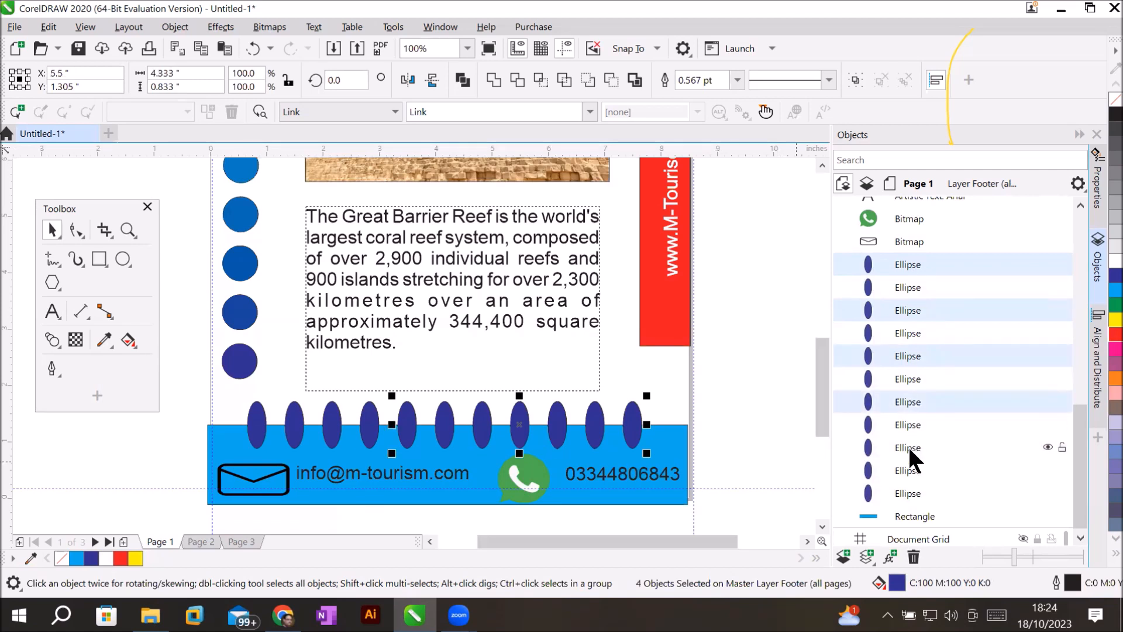
{"action": "left_click", "coordinate": [908, 445], "text": "ctrl"}
{"action": "left_click", "coordinate": [907, 494], "text": "ctrl"}
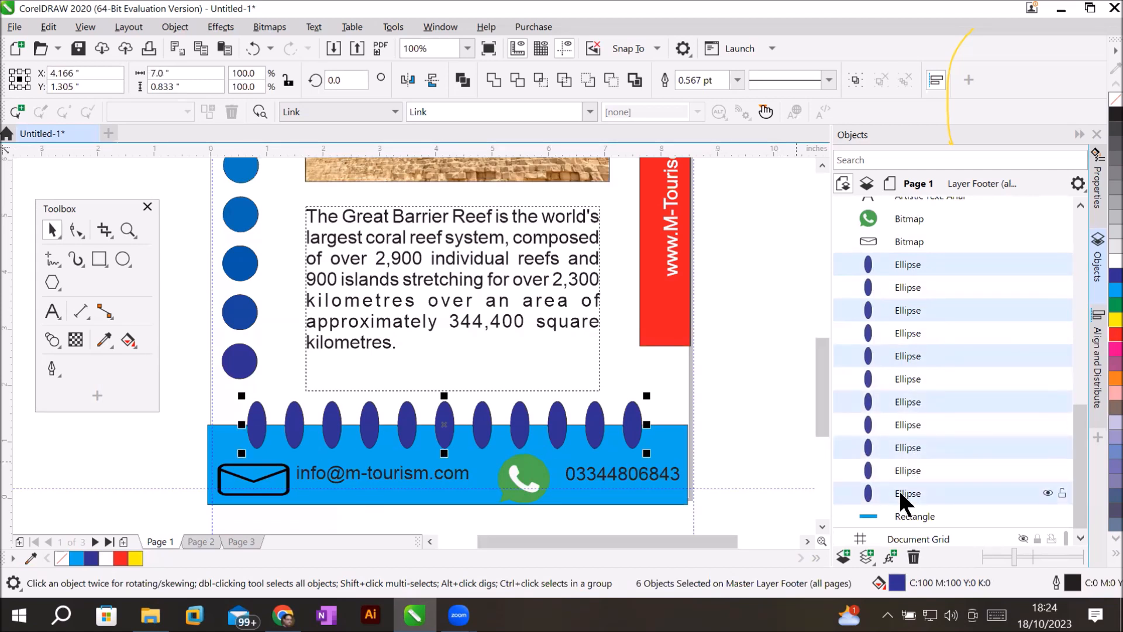
{"action": "left_click", "coordinate": [1103, 338]}
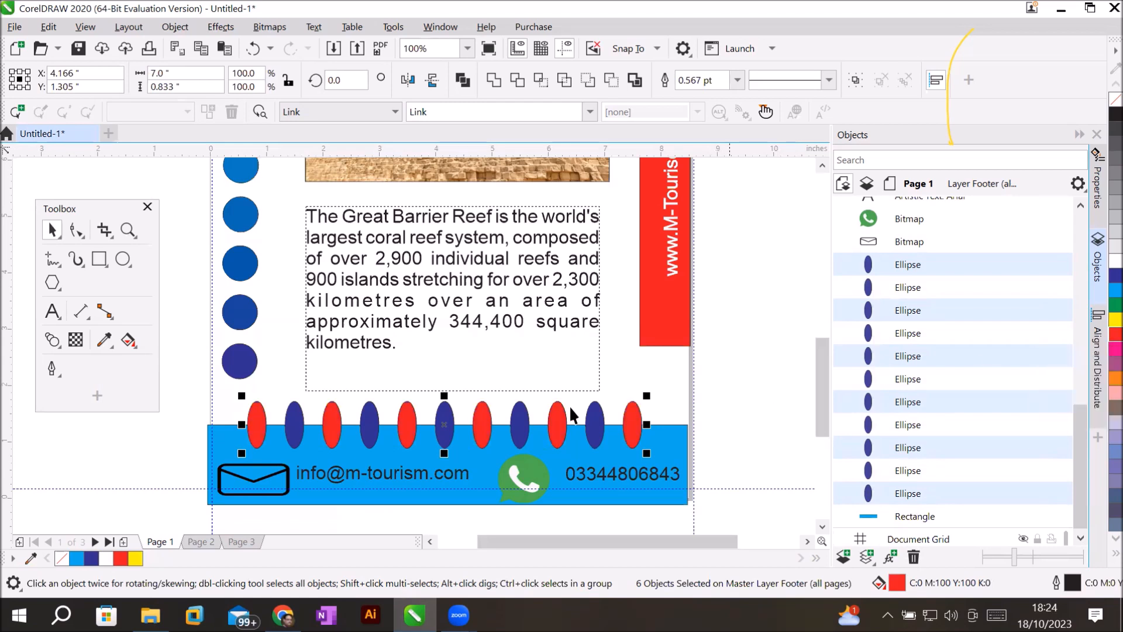
Rotate and skew the red ellipses slightly into a wavy slant.
{"action": "left_click", "coordinate": [633, 426]}
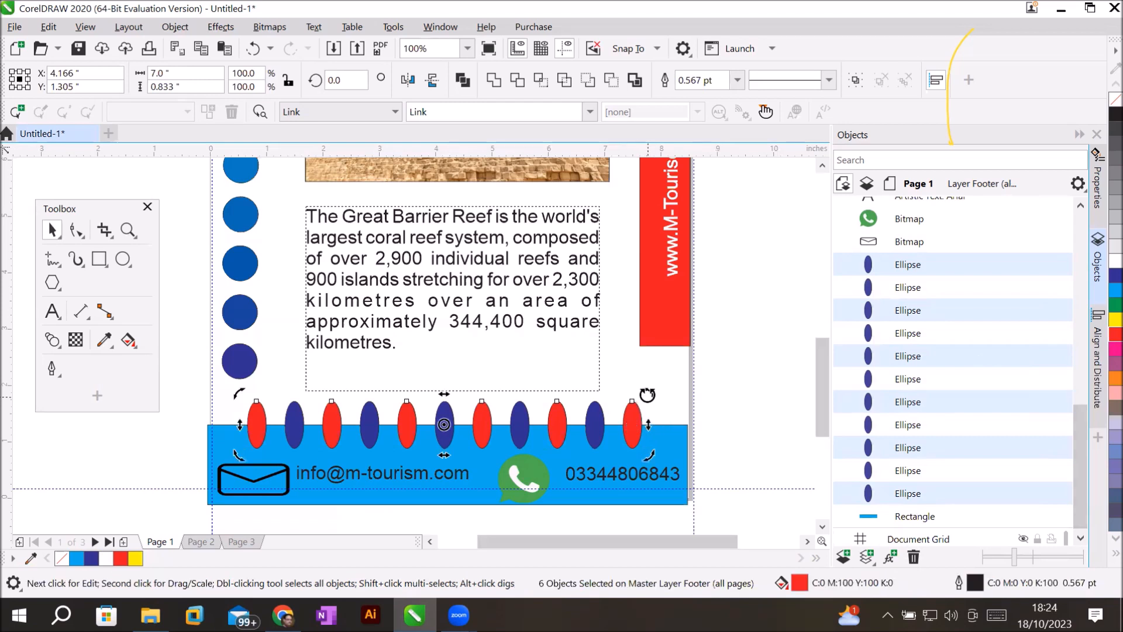
{"action": "left_click_drag", "start_coordinate": [646, 396], "coordinate": [649, 410]}
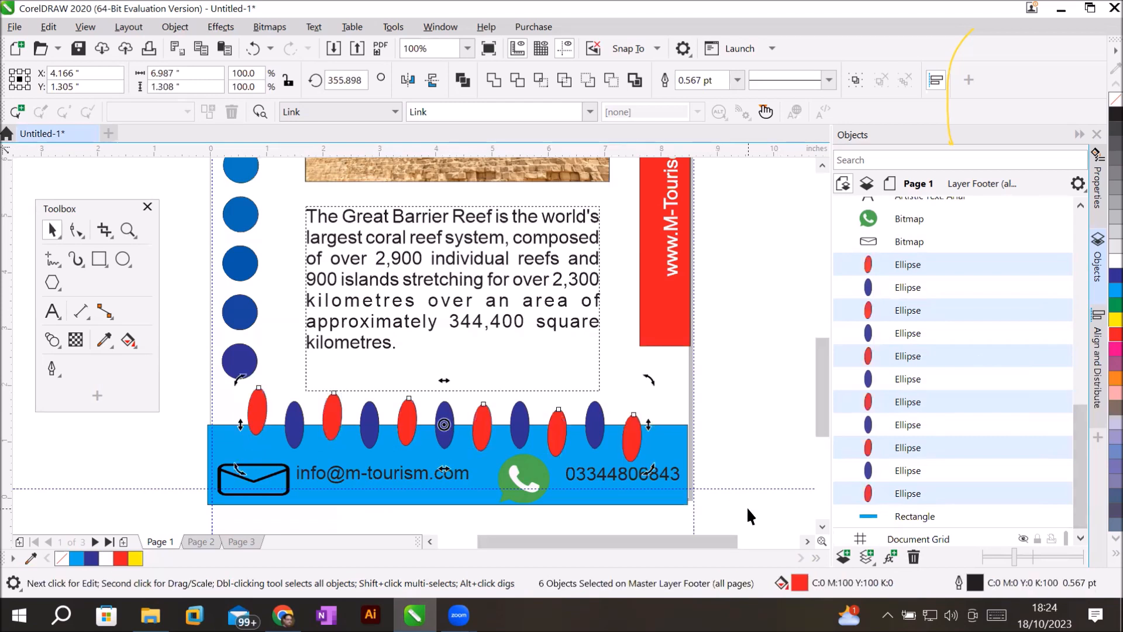
{"action": "left_click_drag", "start_coordinate": [648, 426], "coordinate": [653, 390]}
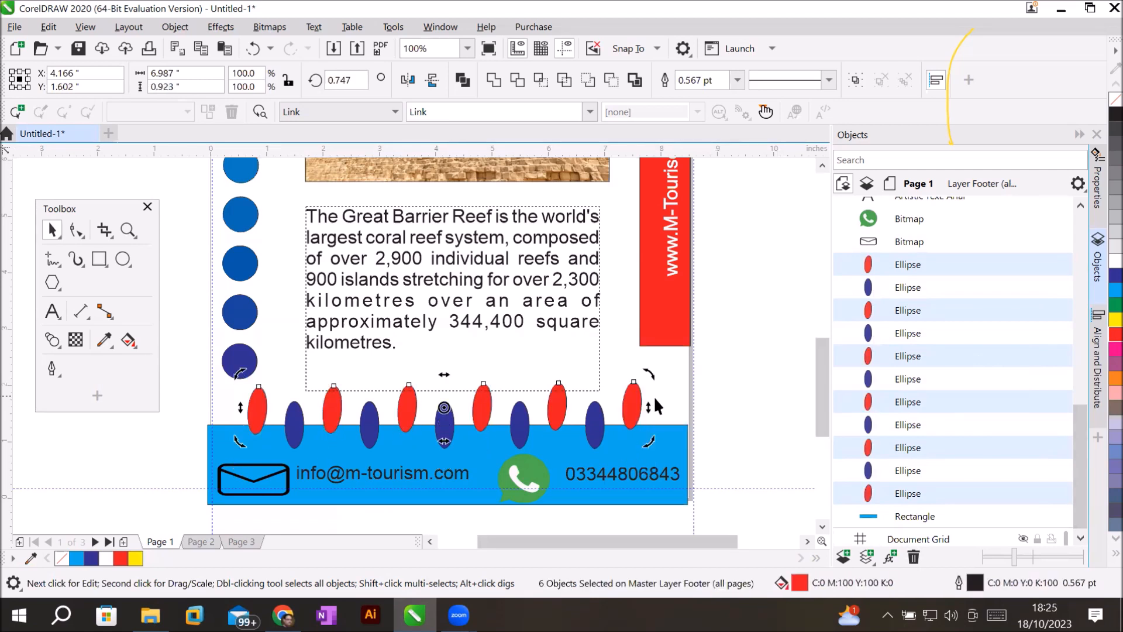
{"action": "left_click_drag", "start_coordinate": [655, 399], "coordinate": [645, 436]}
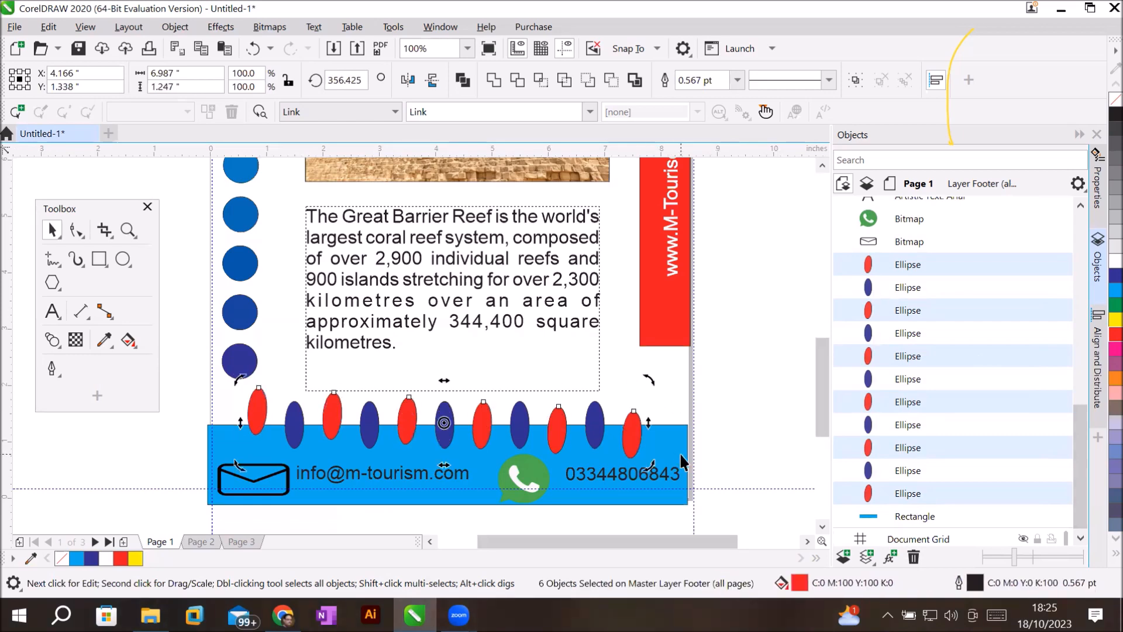
{"action": "left_click", "coordinate": [714, 404]}
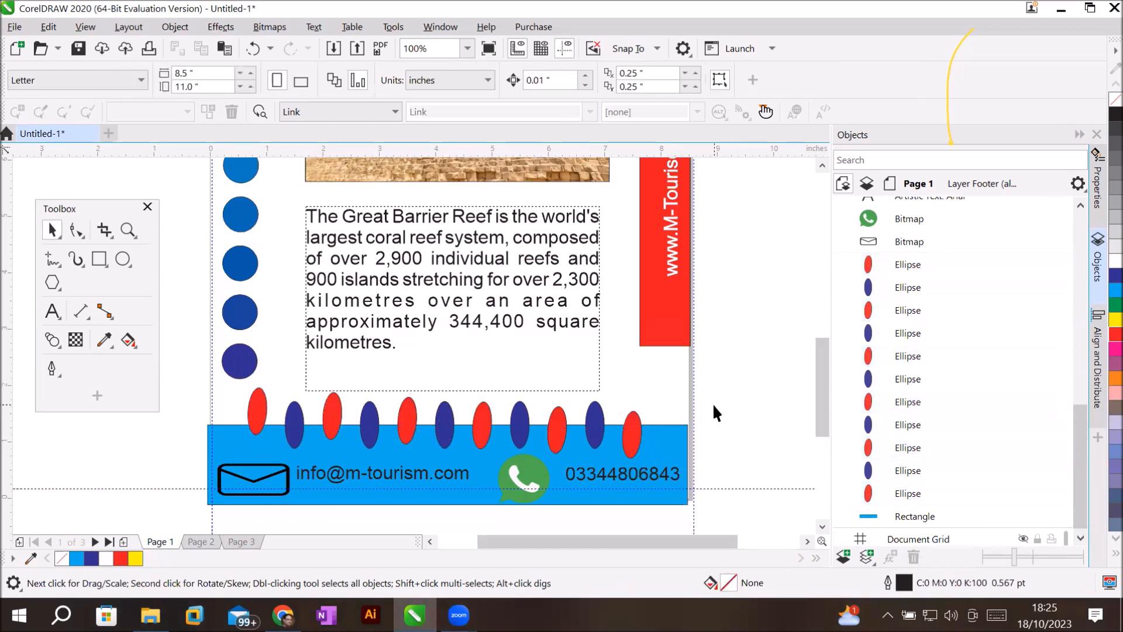
{"action": "scroll", "coordinate": [714, 404], "scroll_direction": "up", "scroll_amount": 1}
{"action": "scroll", "coordinate": [713, 405], "scroll_direction": "down", "scroll_amount": 1}
{"action": "key", "text": "Page_Down"}
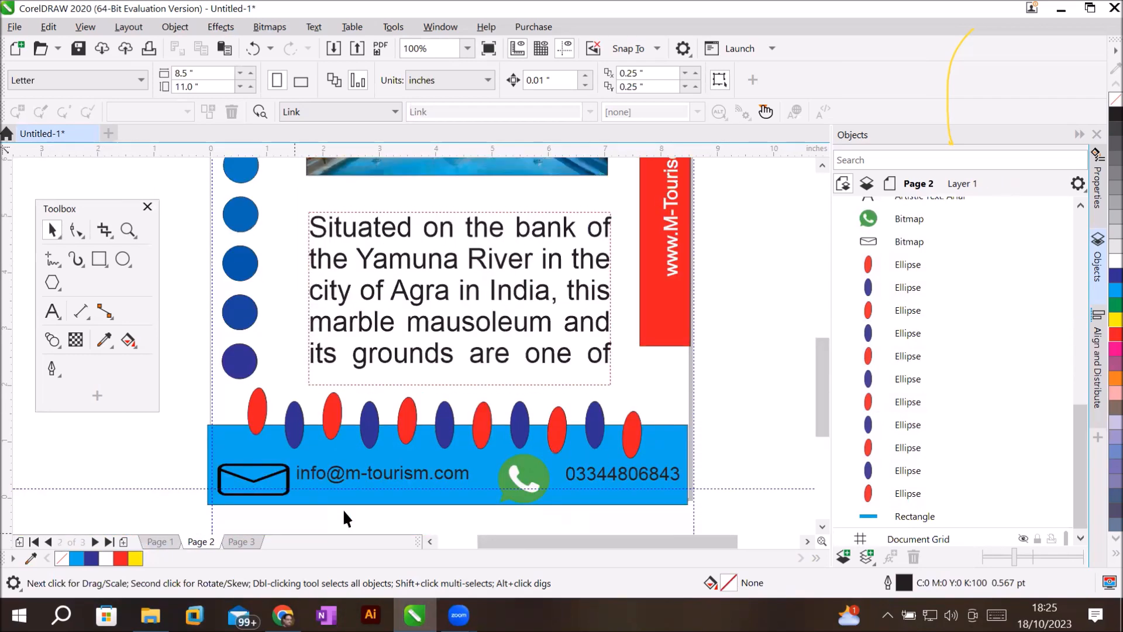
{"action": "key", "text": "Page_Down"}
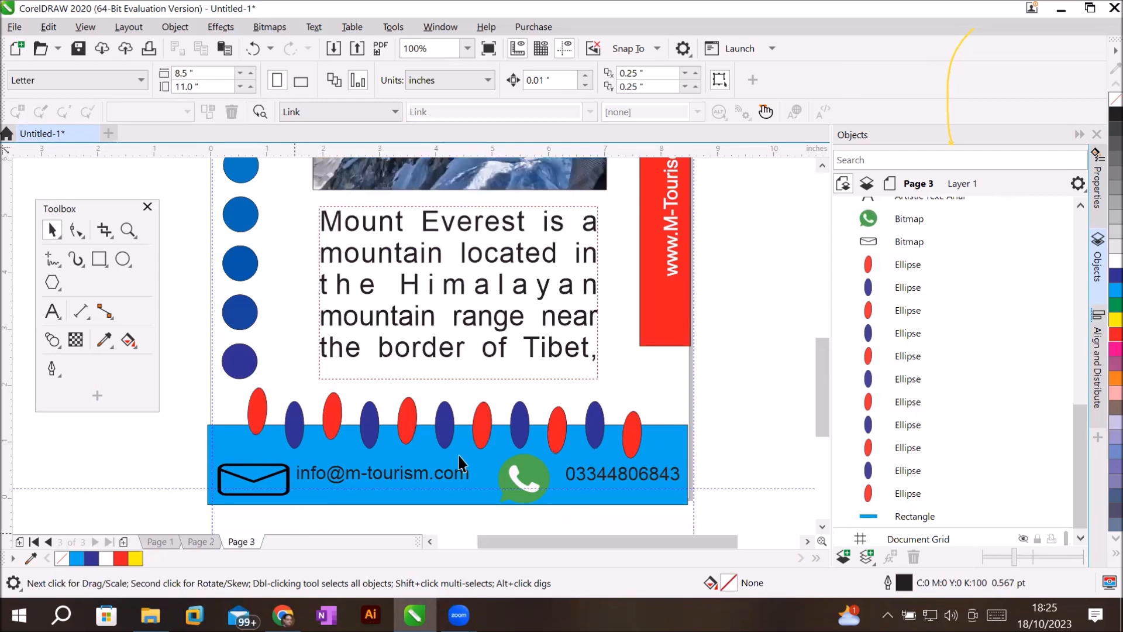
{"action": "scroll", "coordinate": [691, 256], "scroll_direction": "down", "scroll_amount": 1}
{"action": "left_click_drag", "start_coordinate": [817, 331], "coordinate": [823, 299]}
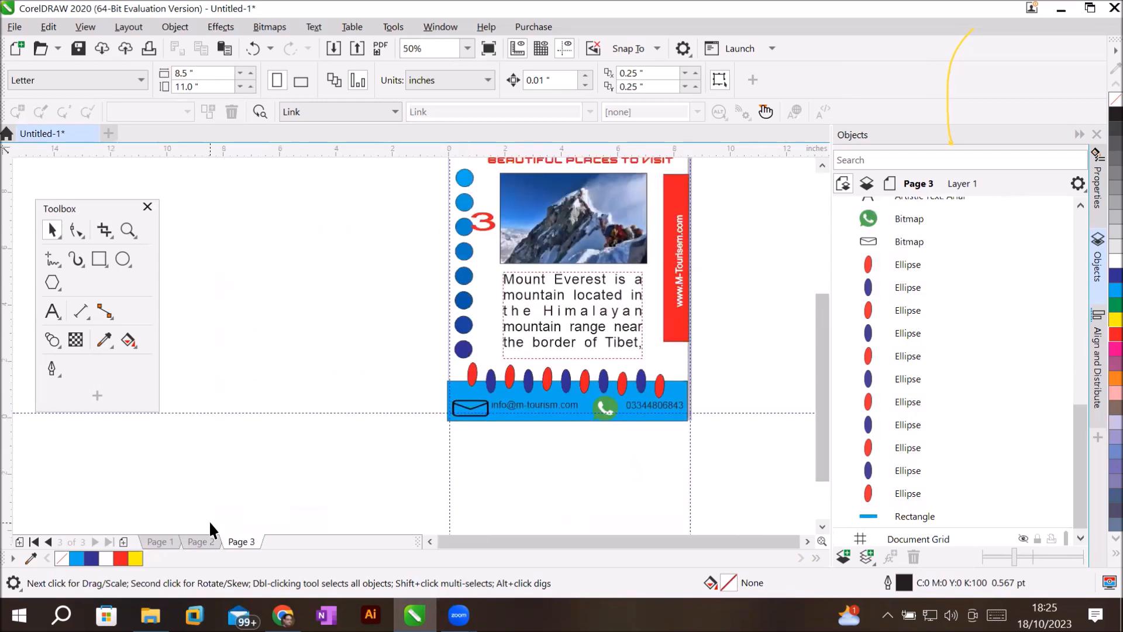
{"action": "key", "text": "Page_Up"}
{"action": "key", "text": "Page_Up"}
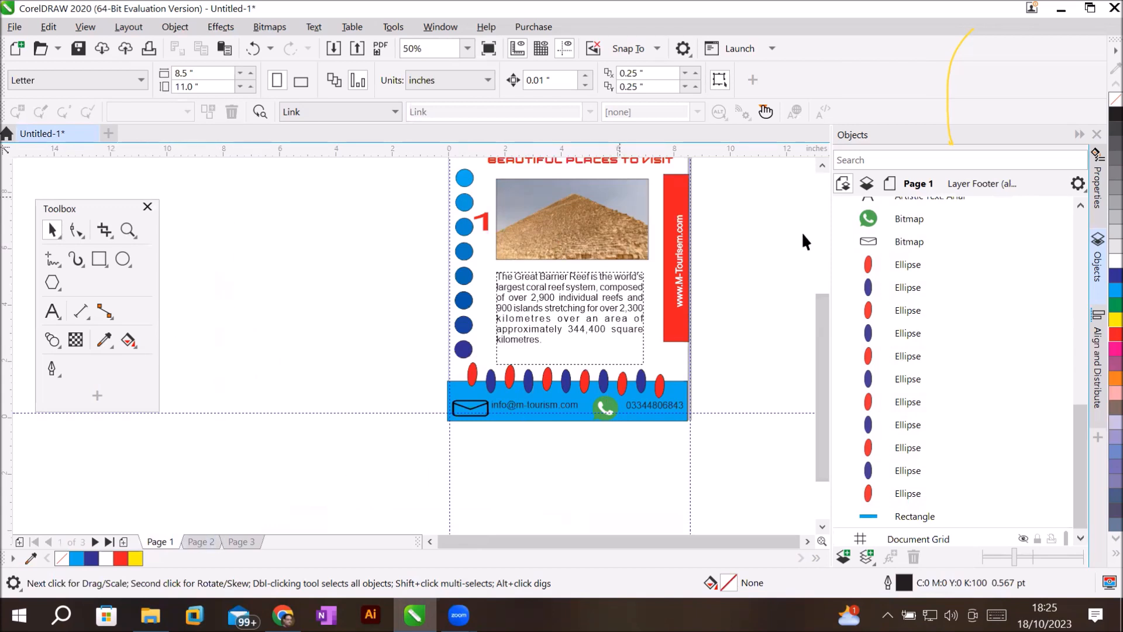
{"action": "scroll", "coordinate": [820, 300], "scroll_direction": "up", "scroll_amount": 1}
{"action": "left_click_drag", "start_coordinate": [821, 285], "coordinate": [821, 270]}
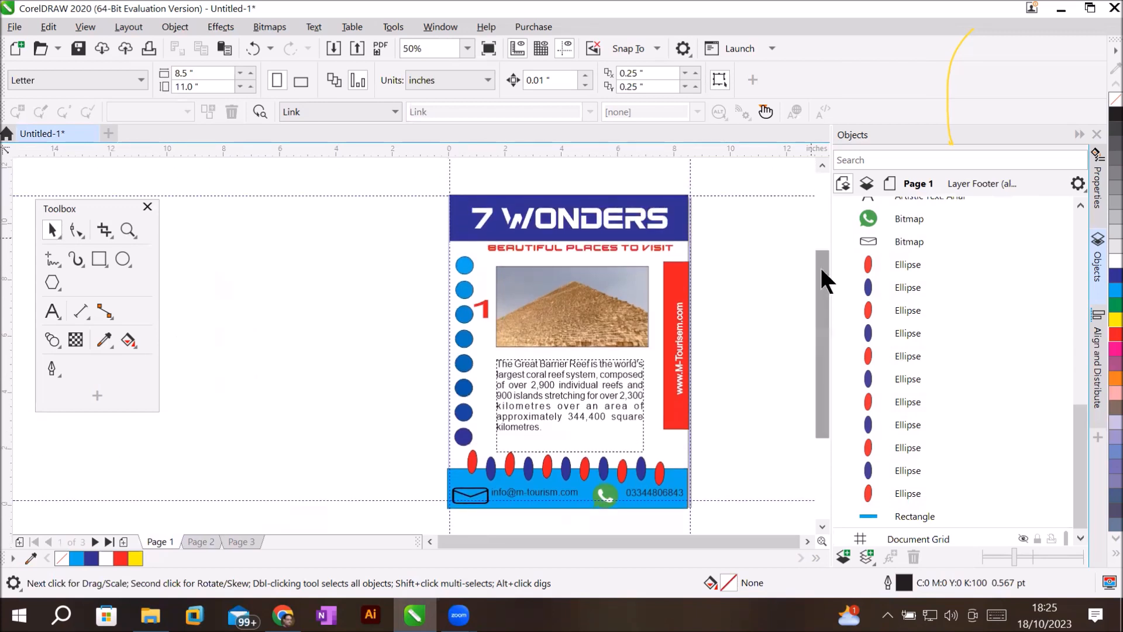
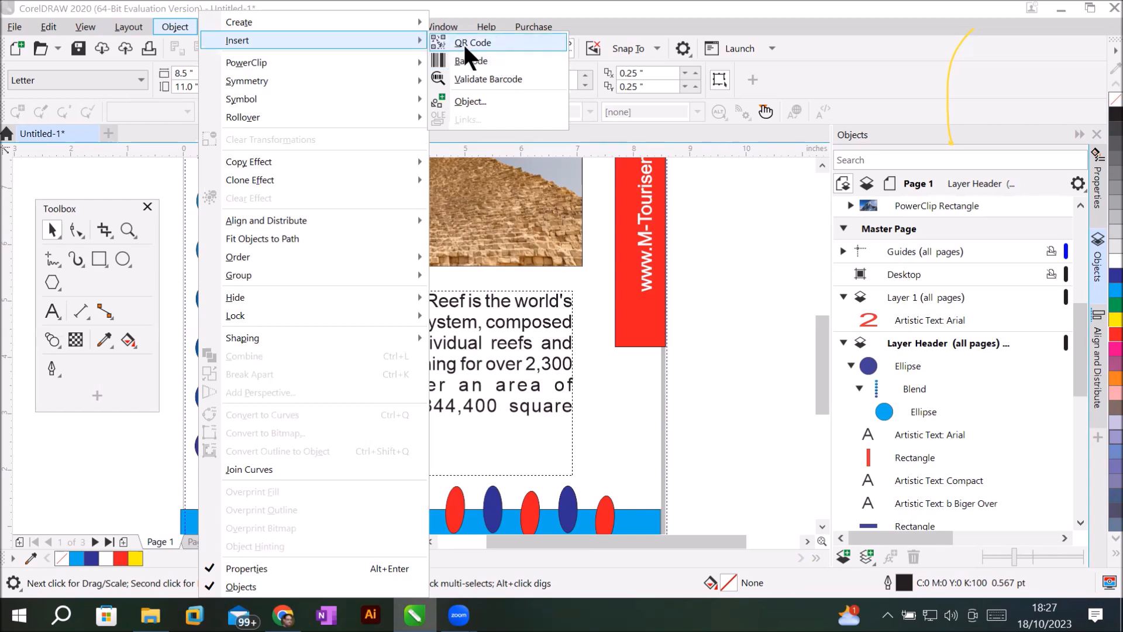
Insert a QR code and move it to page 1's lower right, beside the reef paragraph.
{"action": "left_click", "coordinate": [478, 46]}
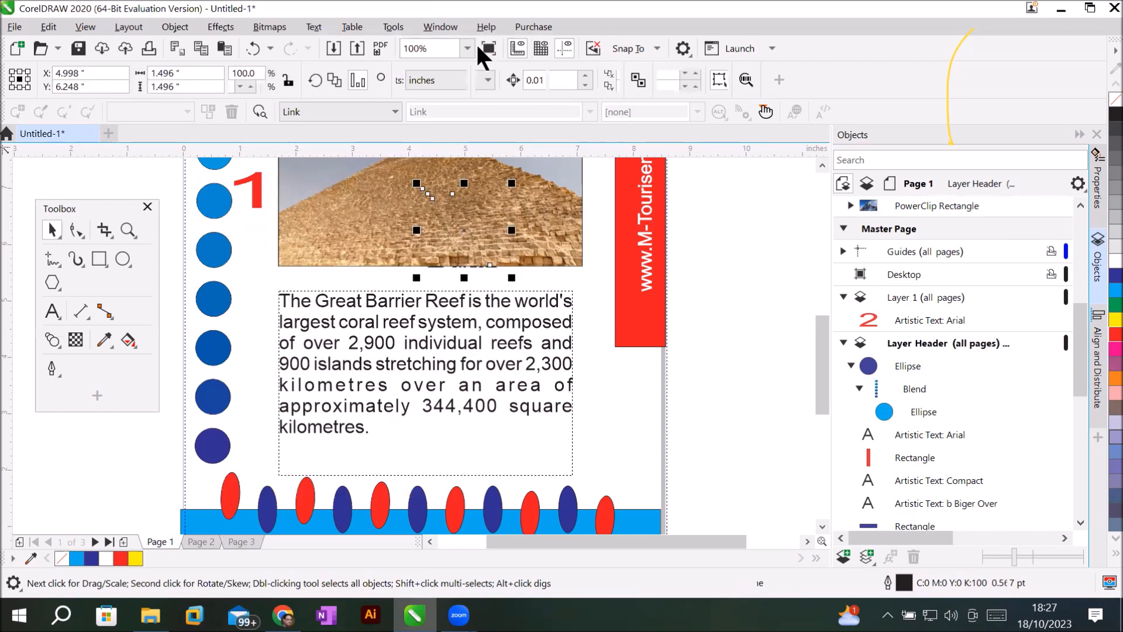
{"action": "left_click_drag", "start_coordinate": [463, 233], "coordinate": [614, 457]}
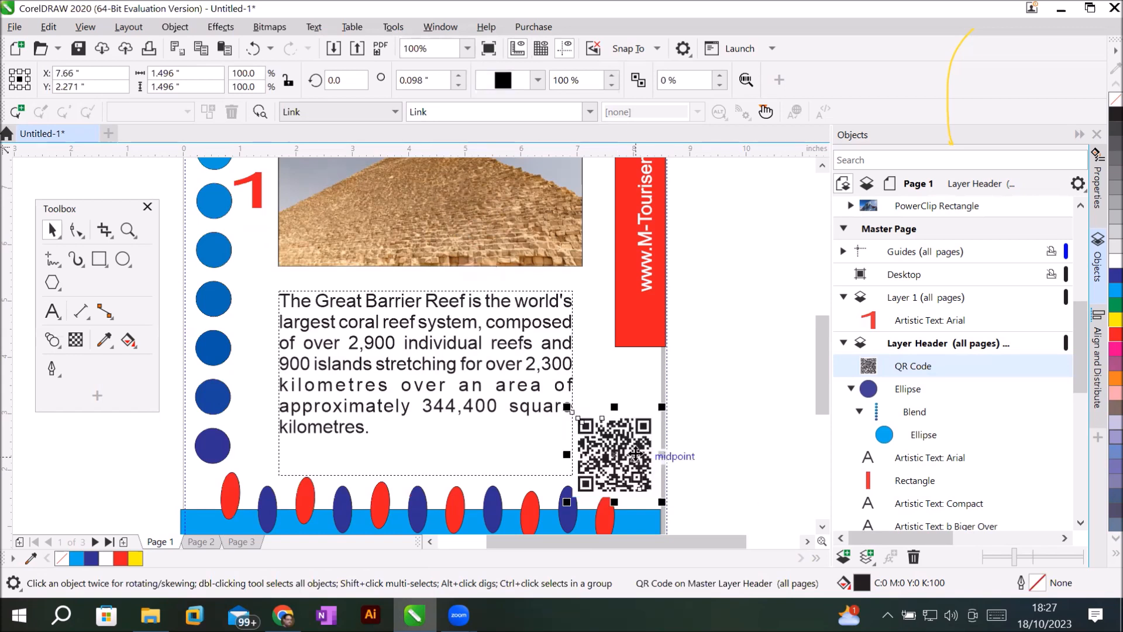
{"action": "left_click_drag", "start_coordinate": [636, 452], "coordinate": [639, 416]}
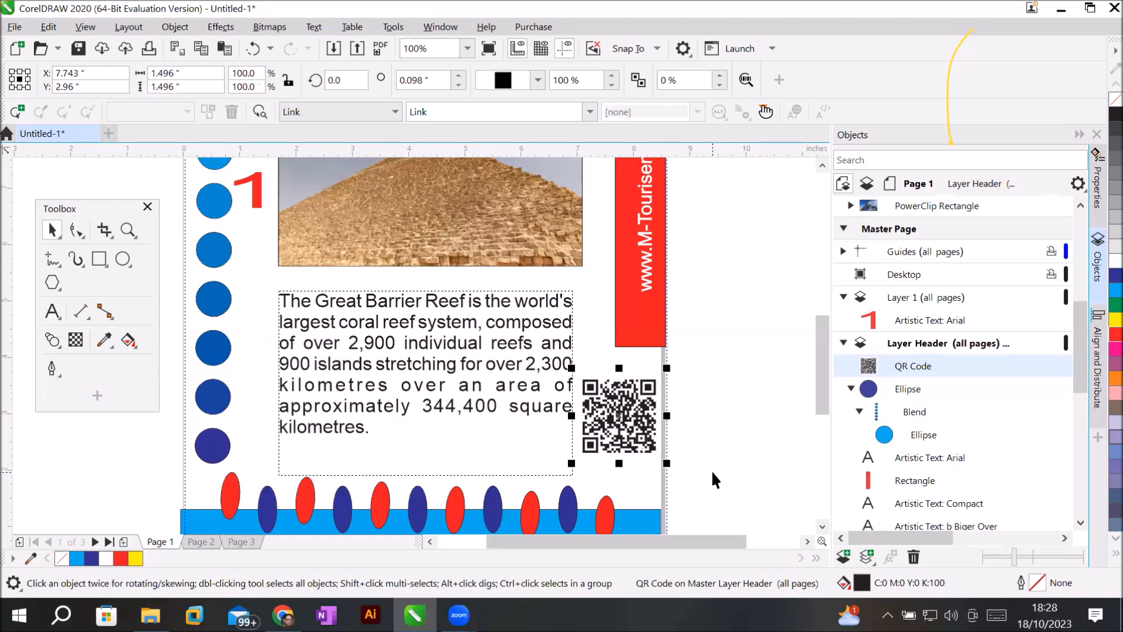
{"action": "scroll", "coordinate": [712, 470], "scroll_direction": "up", "scroll_amount": 2}
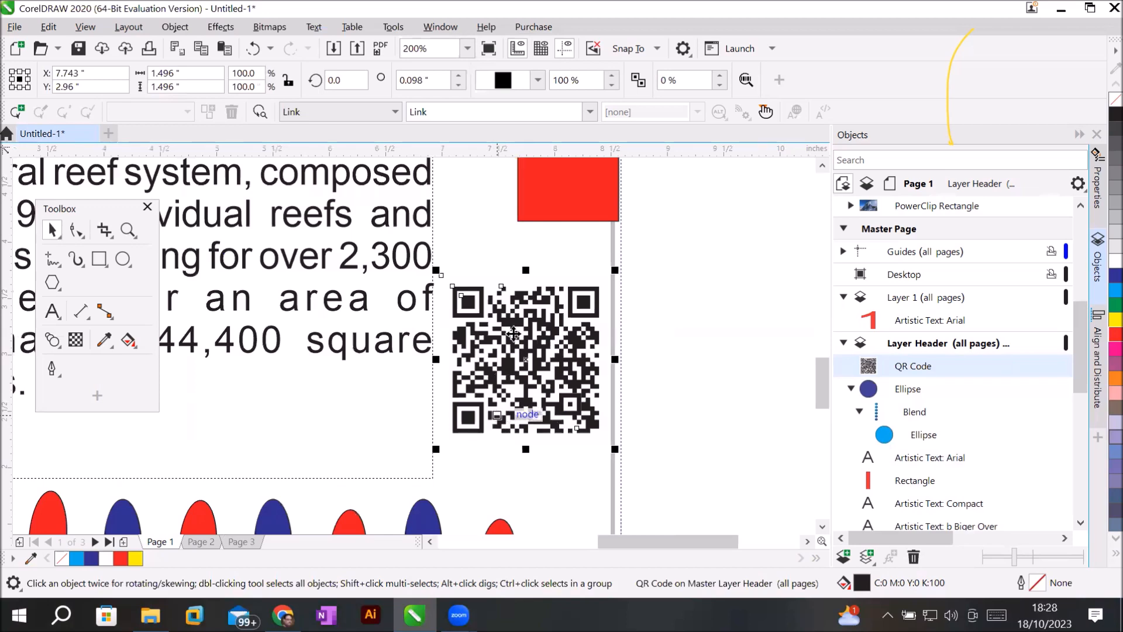
{"action": "scroll", "coordinate": [546, 321], "scroll_direction": "up", "scroll_amount": 4}
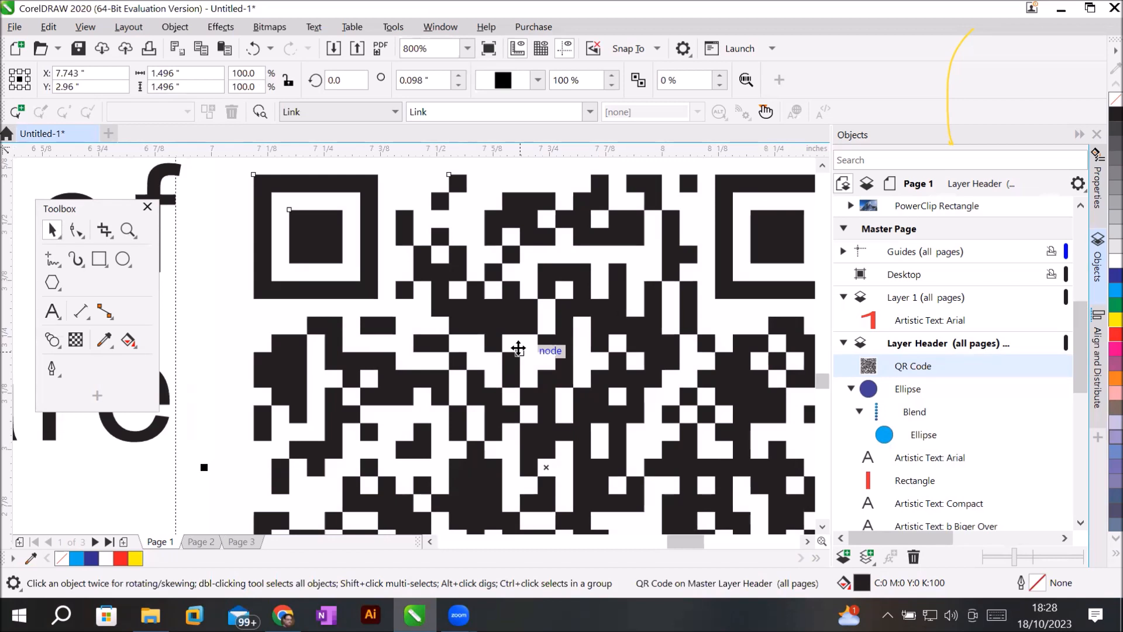
{"action": "right_click", "coordinate": [520, 319]}
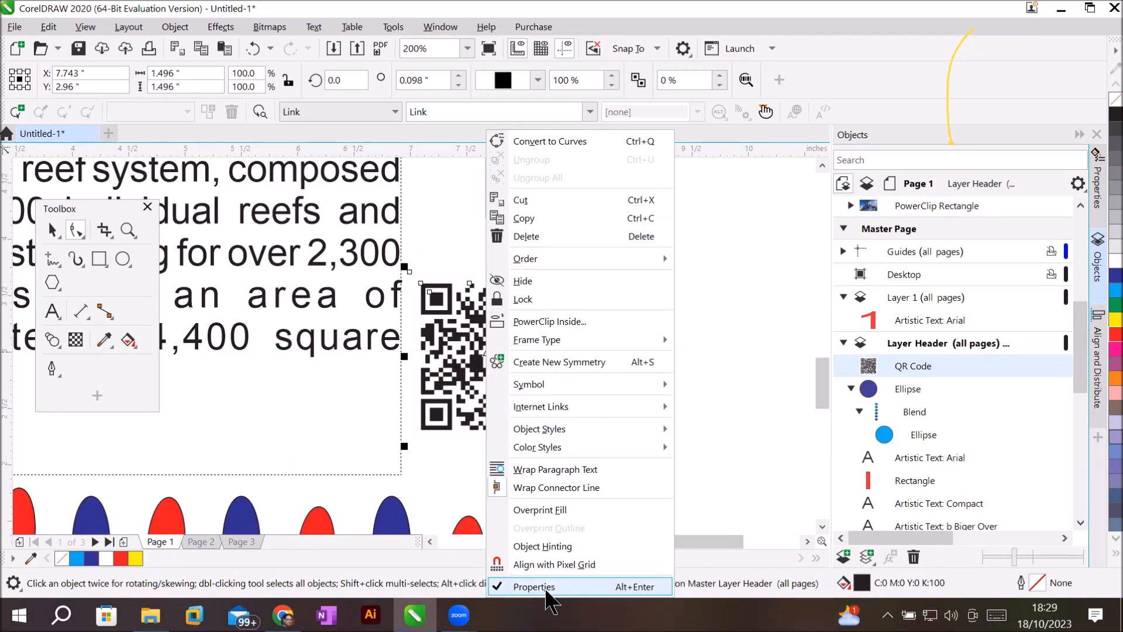
{"action": "left_click", "coordinate": [1098, 197]}
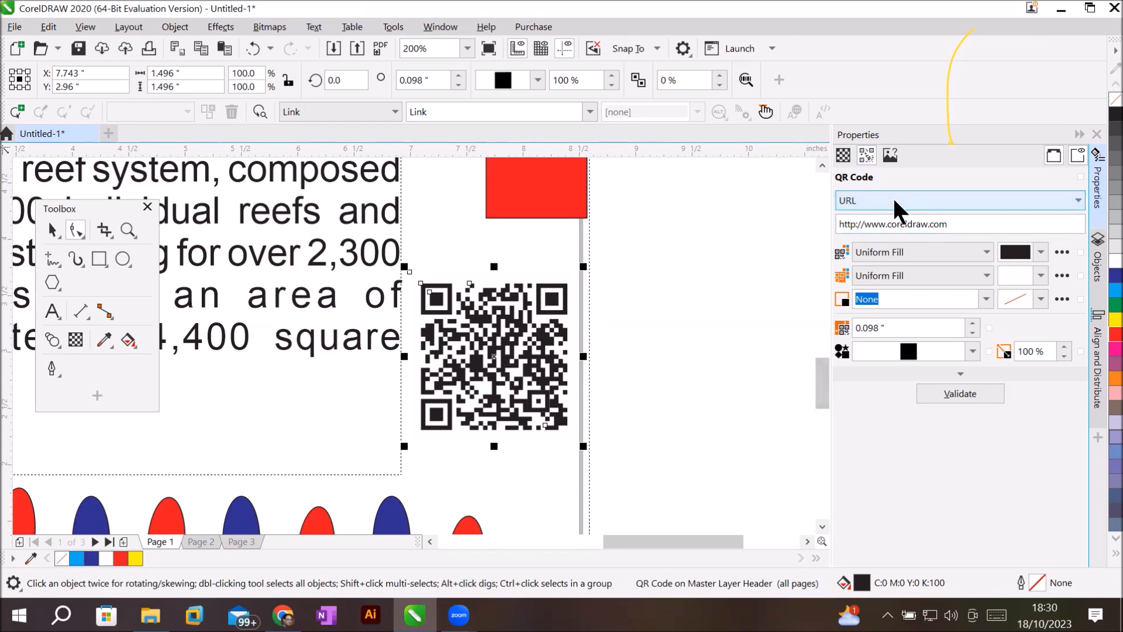
{"action": "left_click", "coordinate": [848, 199]}
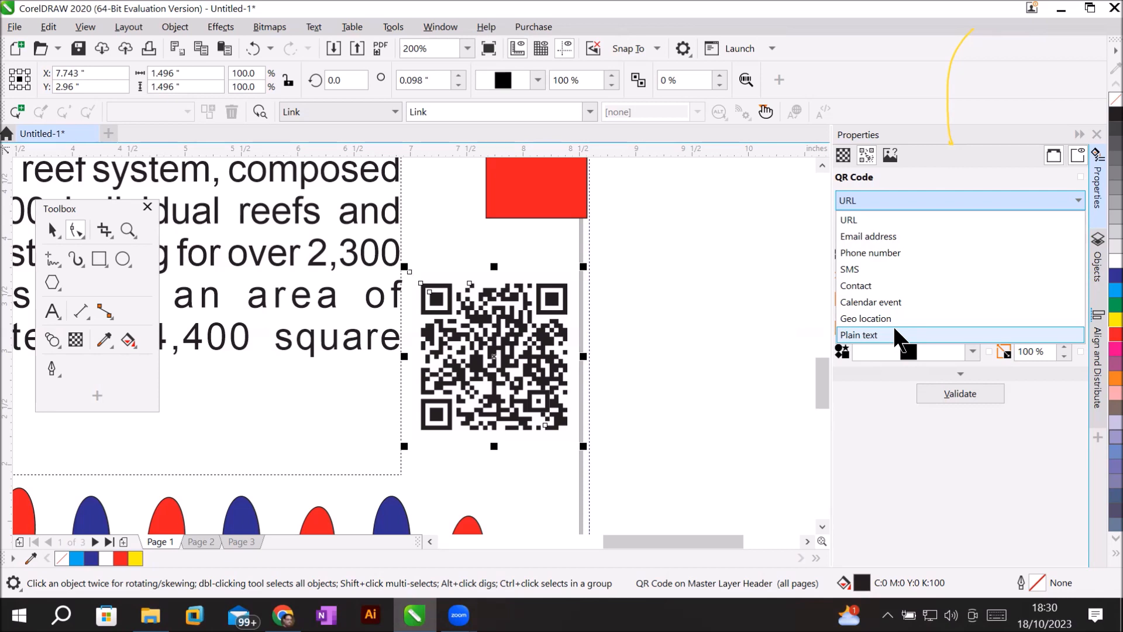
{"action": "left_click", "coordinate": [882, 198]}
{"action": "left_click_drag", "start_coordinate": [947, 225], "coordinate": [745, 223]}
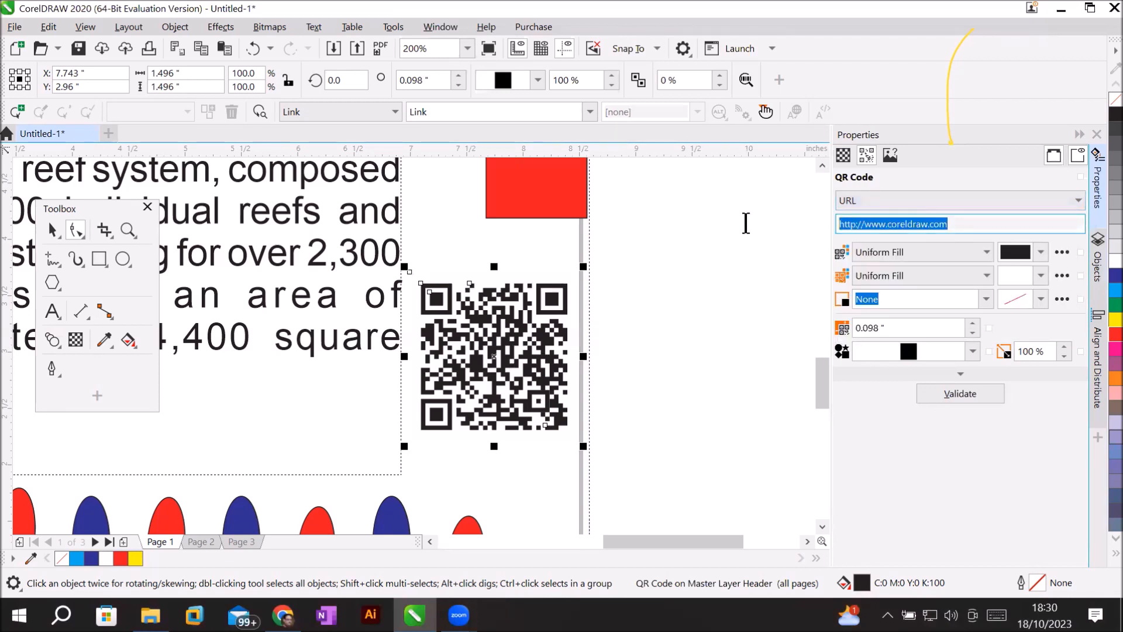
{"action": "left_click", "coordinate": [950, 223]}
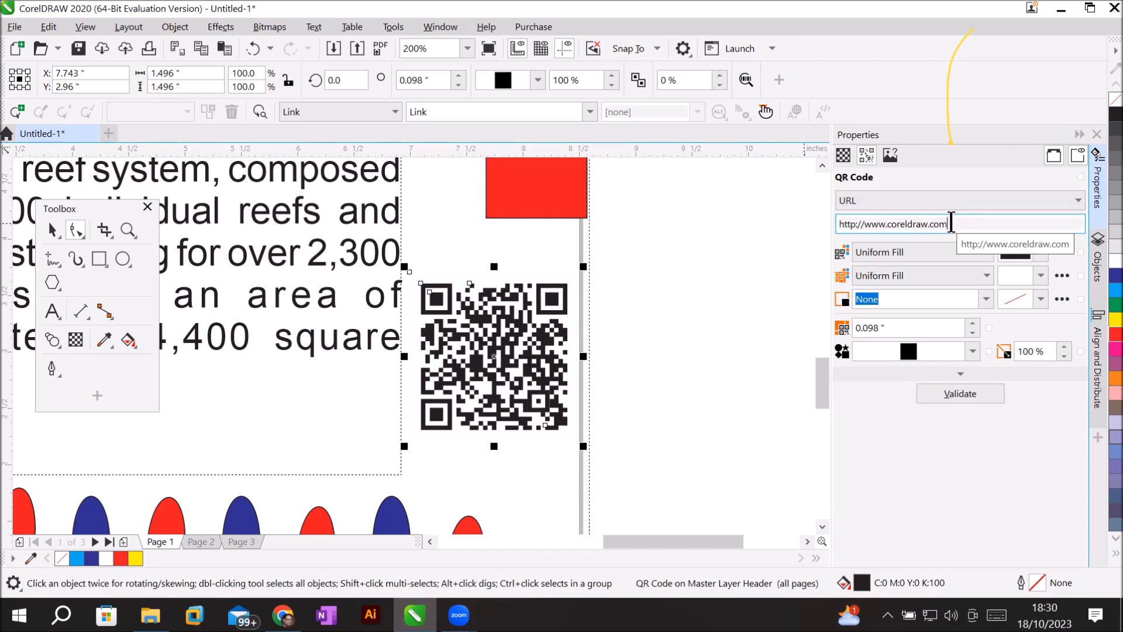
{"action": "key", "text": "BackSpace"}
{"action": "key", "text": "BackSpace"}
{"action": "key", "text": "BackSpace"}
{"action": "key", "text": "BackSpace"}
{"action": "key", "text": "BackSpace"}
{"action": "key", "text": "BackSpace"}
{"action": "key", "text": "BackSpace"}
{"action": "key", "text": "BackSpace"}
{"action": "key", "text": "BackSpace"}
{"action": "key", "text": "BackSpace"}
{"action": "key", "text": "BackSpace"}
{"action": "key", "text": "BackSpace"}
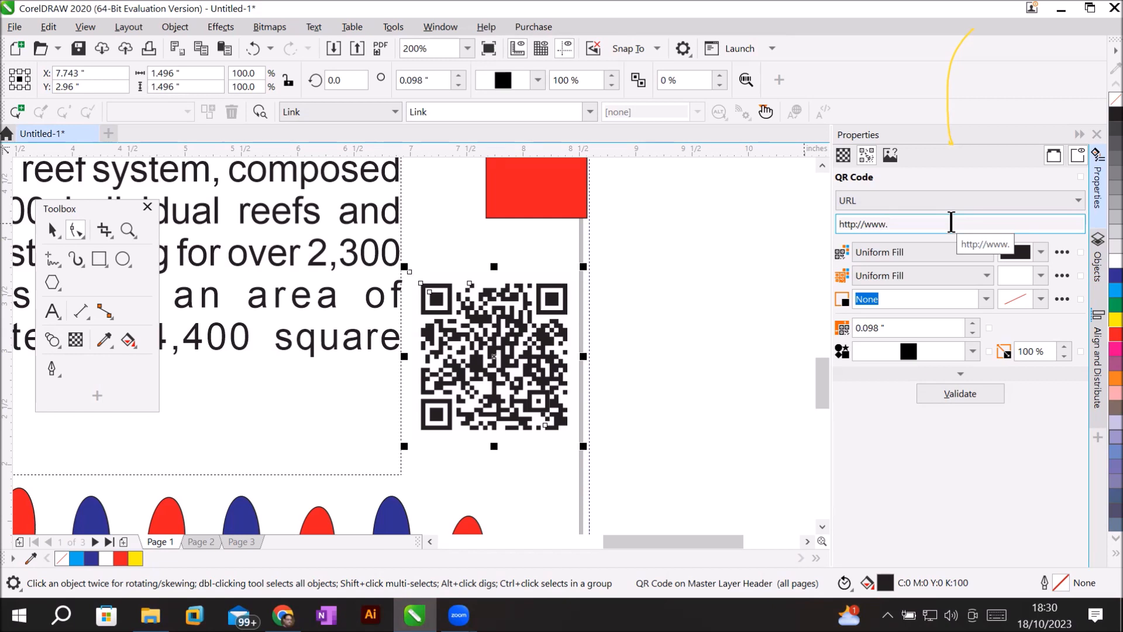
{"action": "type", "text": "ict-trainings."}
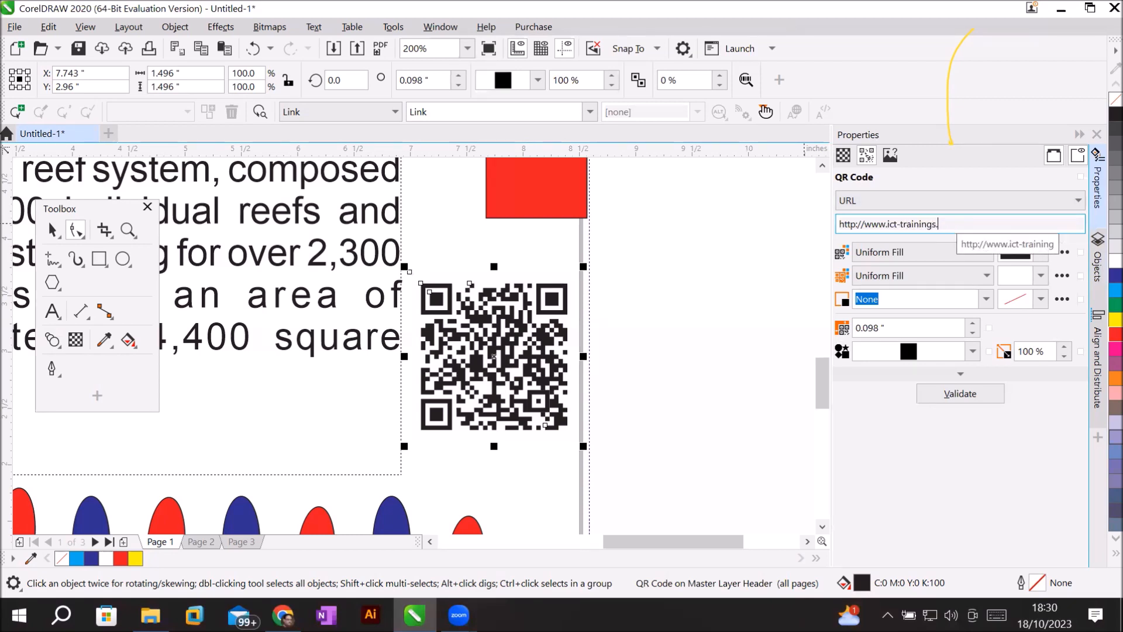
{"action": "type", "text": "com"}
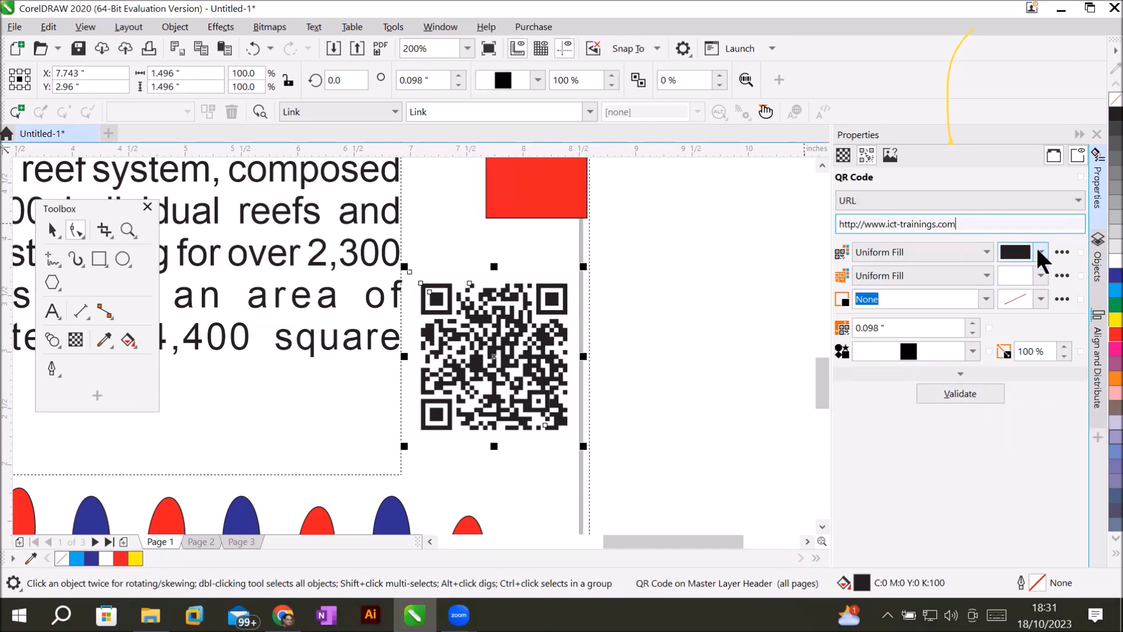
Preview circle, diamond and star QR module shapes, then return to square modules.
{"action": "scroll", "coordinate": [541, 357], "scroll_direction": "up", "scroll_amount": 2}
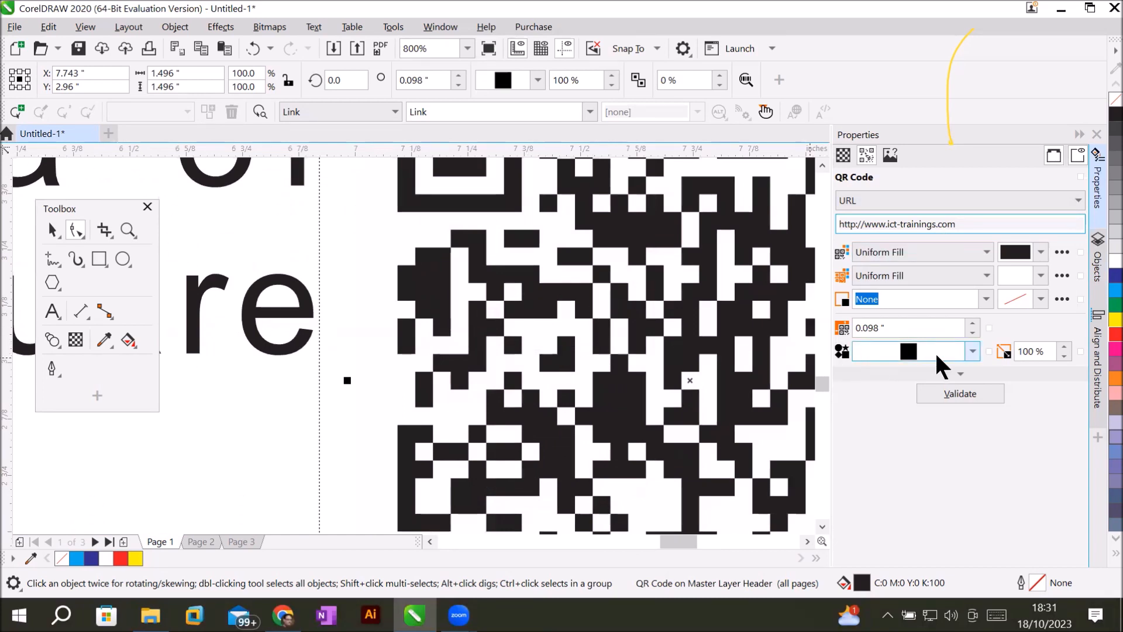
{"action": "left_click", "coordinate": [972, 351]}
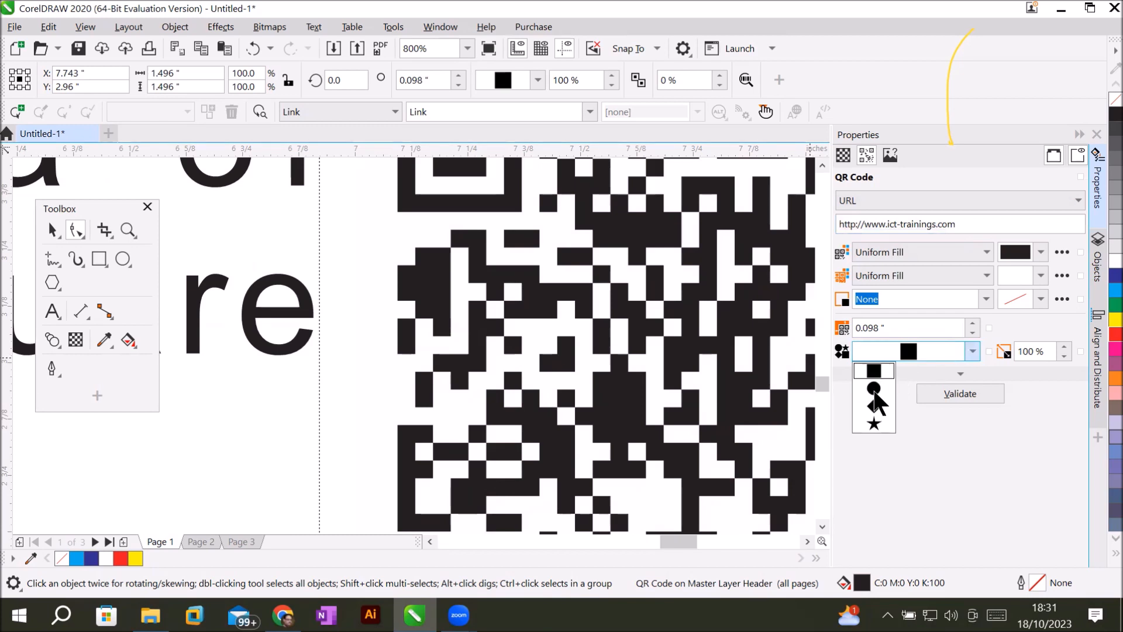
{"action": "left_click", "coordinate": [873, 388]}
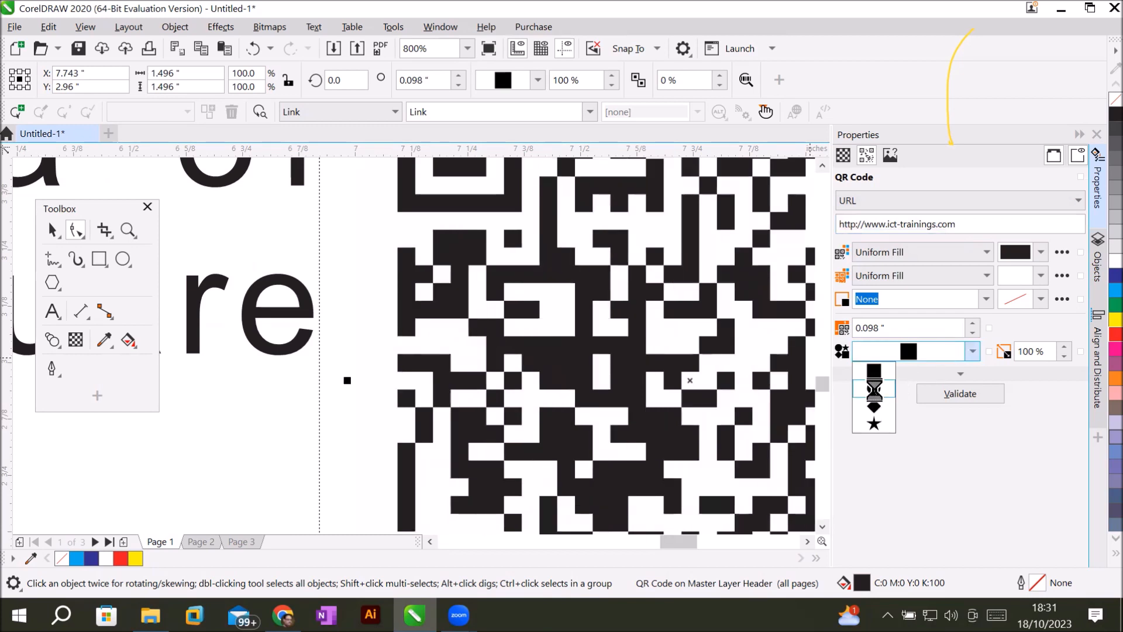
{"action": "left_click", "coordinate": [973, 351]}
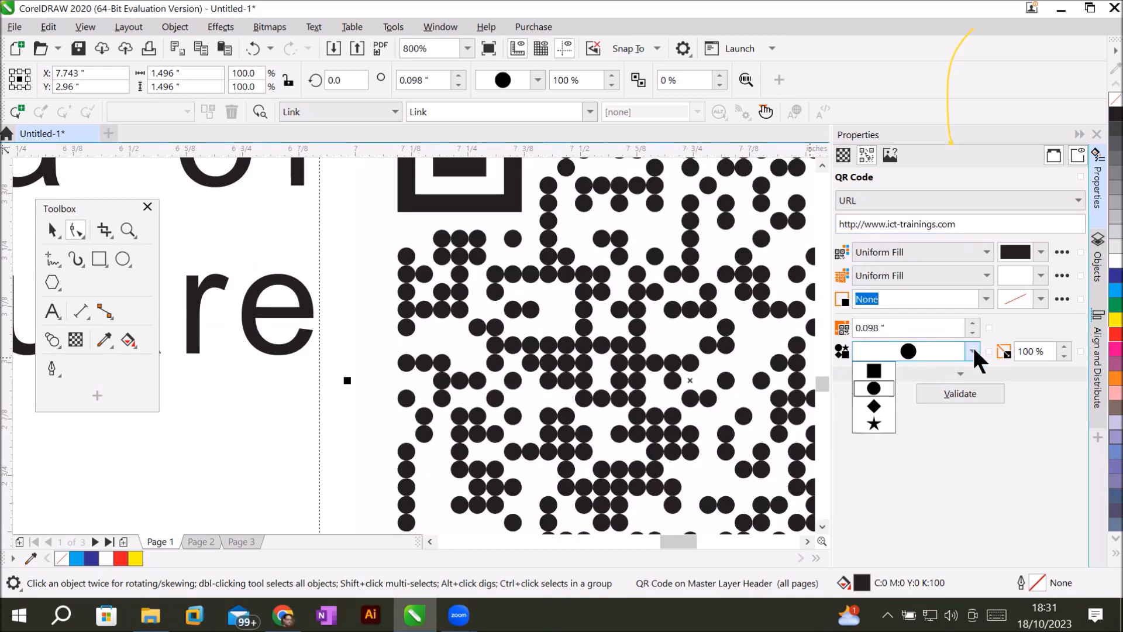
{"action": "left_click", "coordinate": [875, 407]}
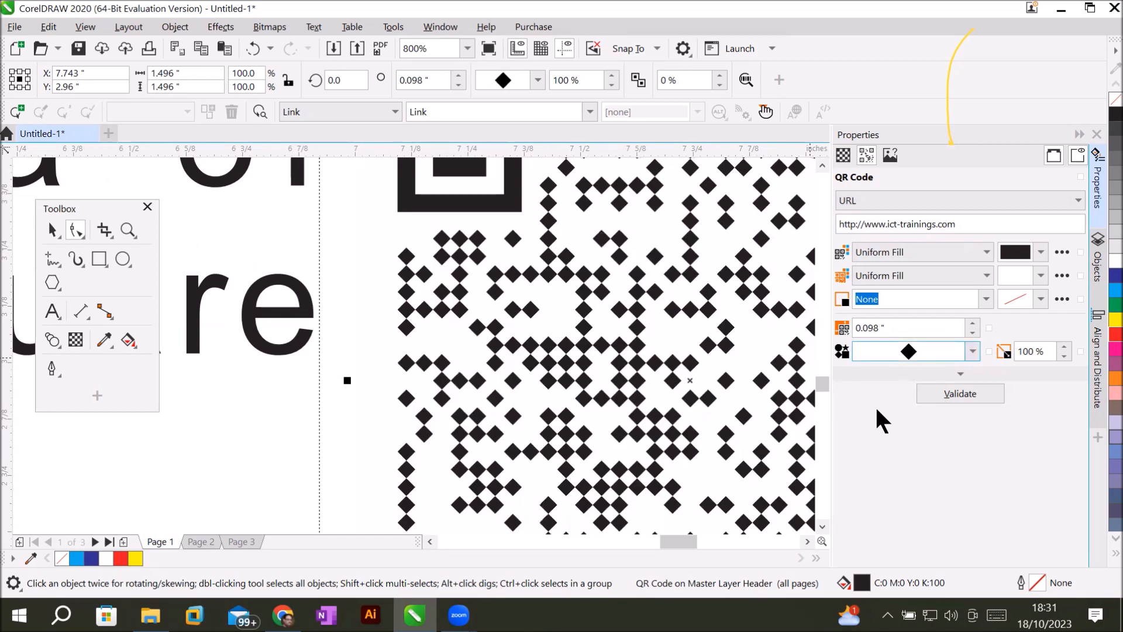
{"action": "left_click", "coordinate": [972, 352]}
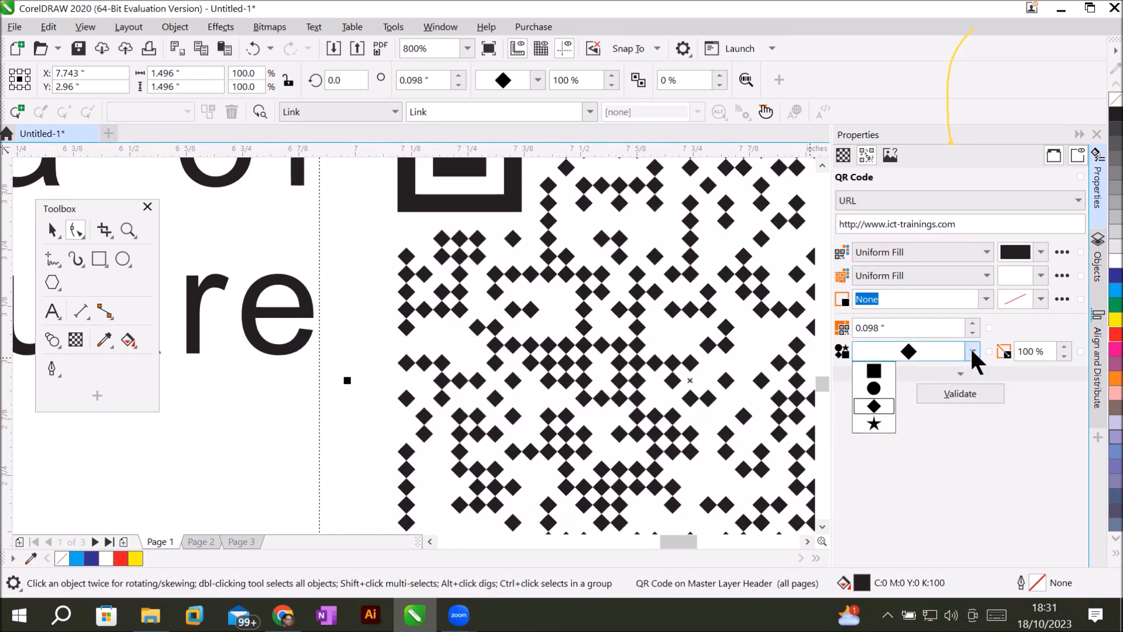
{"action": "left_click", "coordinate": [885, 421]}
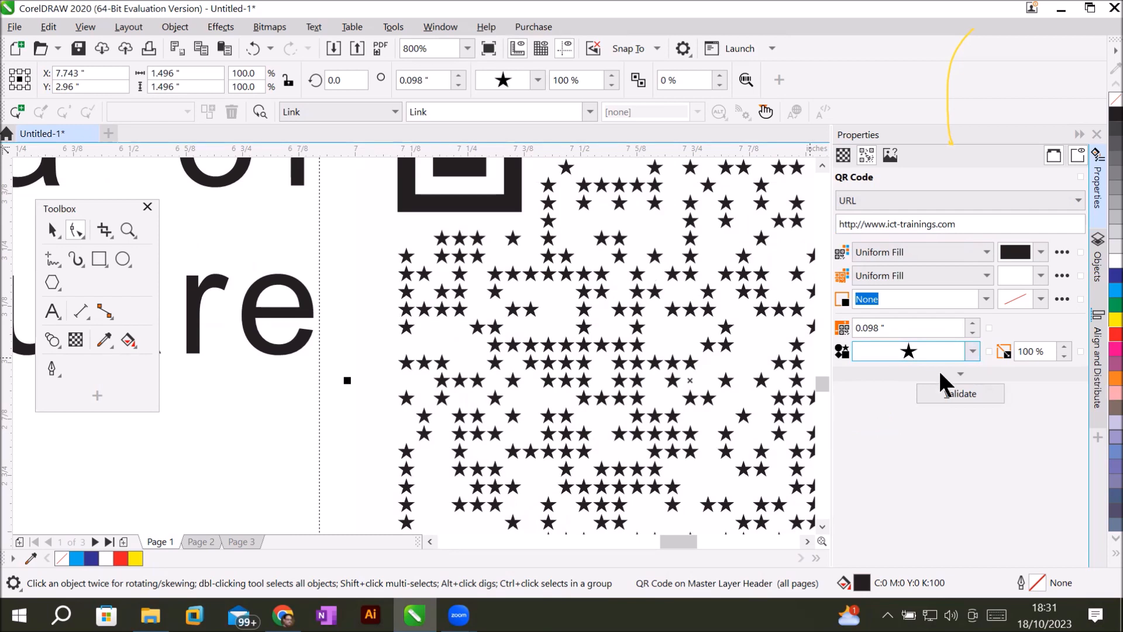
{"action": "left_click", "coordinate": [973, 350]}
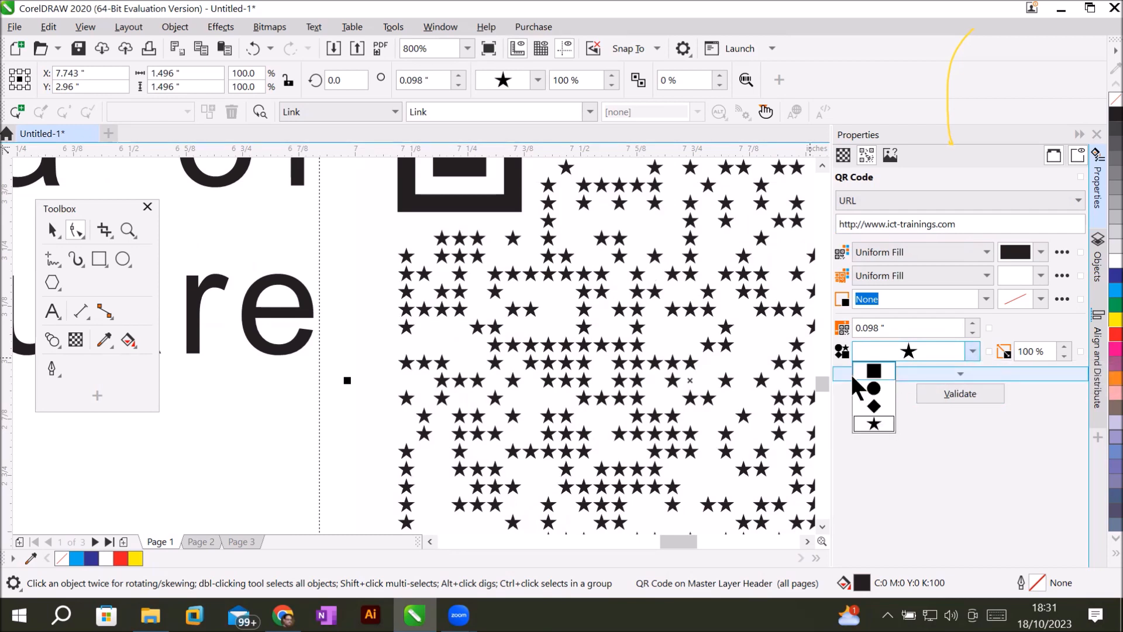
{"action": "left_click", "coordinate": [872, 370]}
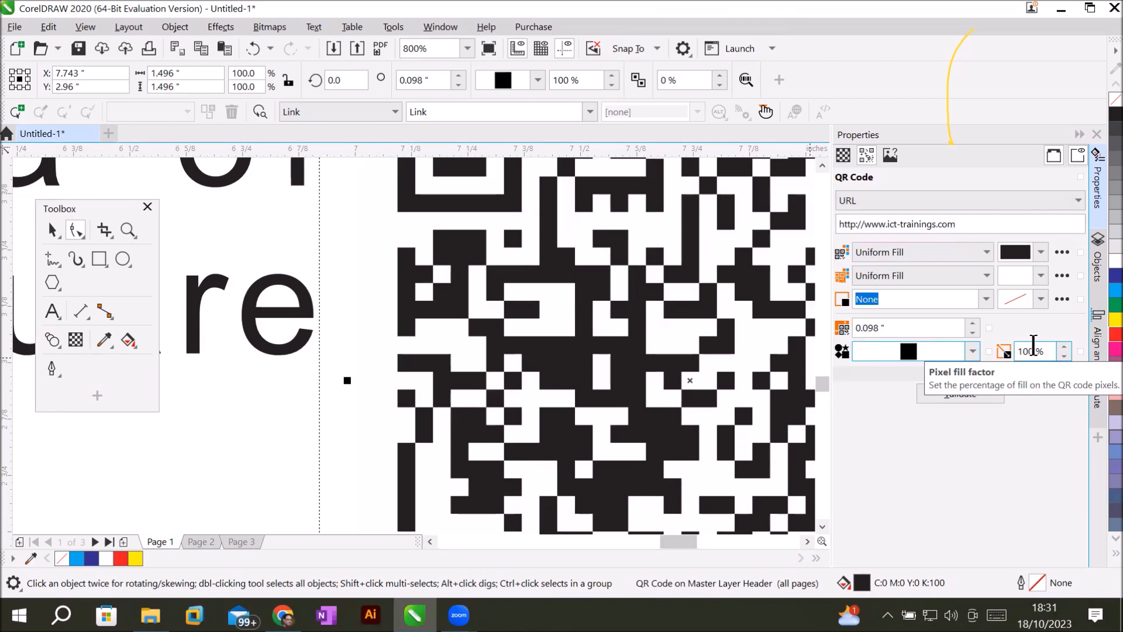
Raise the QR pixel fill factor to 107% and the margin to 0.198 inches.
{"action": "left_click", "coordinate": [1063, 346]}
{"action": "left_click", "coordinate": [1063, 346]}
{"action": "left_click", "coordinate": [1063, 346]}
{"action": "left_click", "coordinate": [1064, 346]}
{"action": "left_click", "coordinate": [1064, 346]}
{"action": "left_click", "coordinate": [1064, 346]}
{"action": "left_click", "coordinate": [1064, 346]}
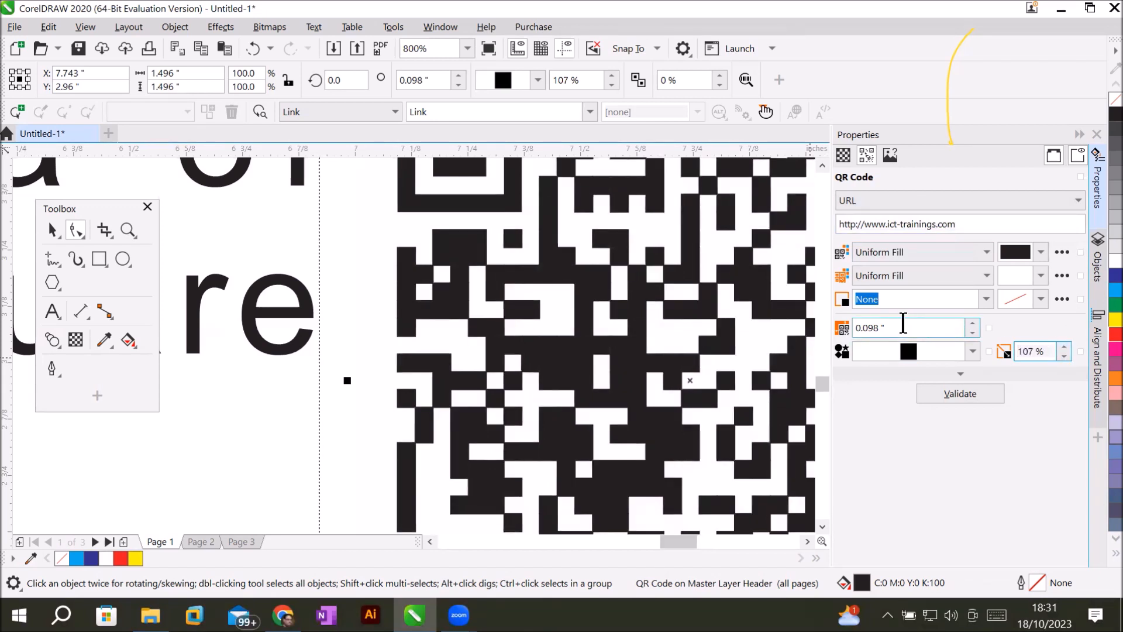
{"action": "left_click", "coordinate": [972, 323]}
{"action": "left_click", "coordinate": [975, 322]}
{"action": "left_click", "coordinate": [972, 323]}
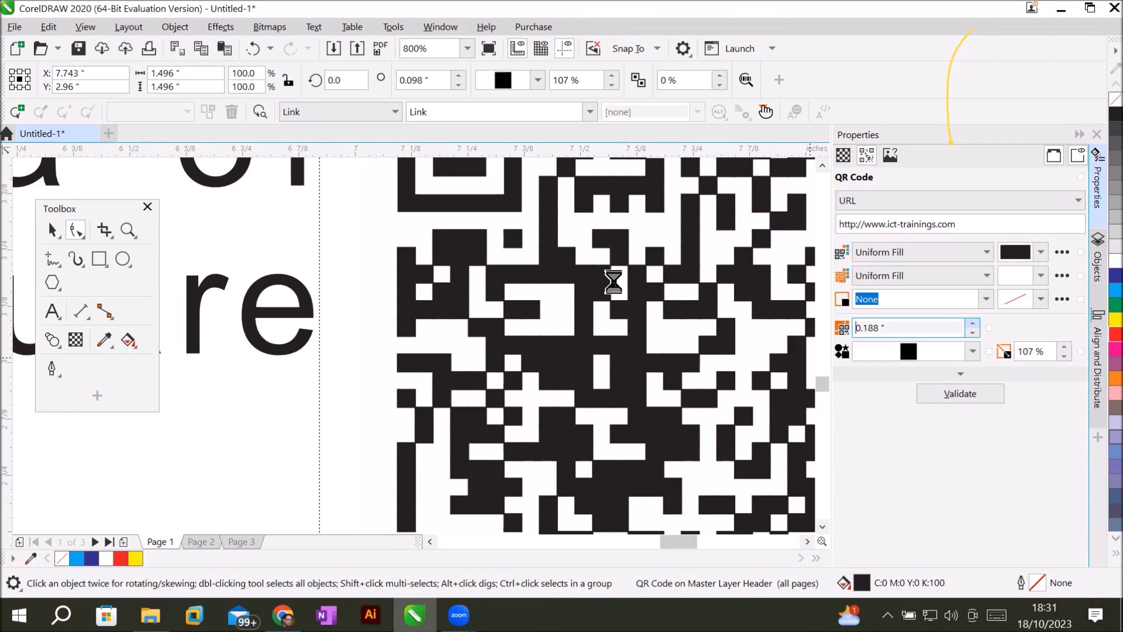
{"action": "scroll", "coordinate": [613, 282], "scroll_direction": "down", "scroll_amount": 1}
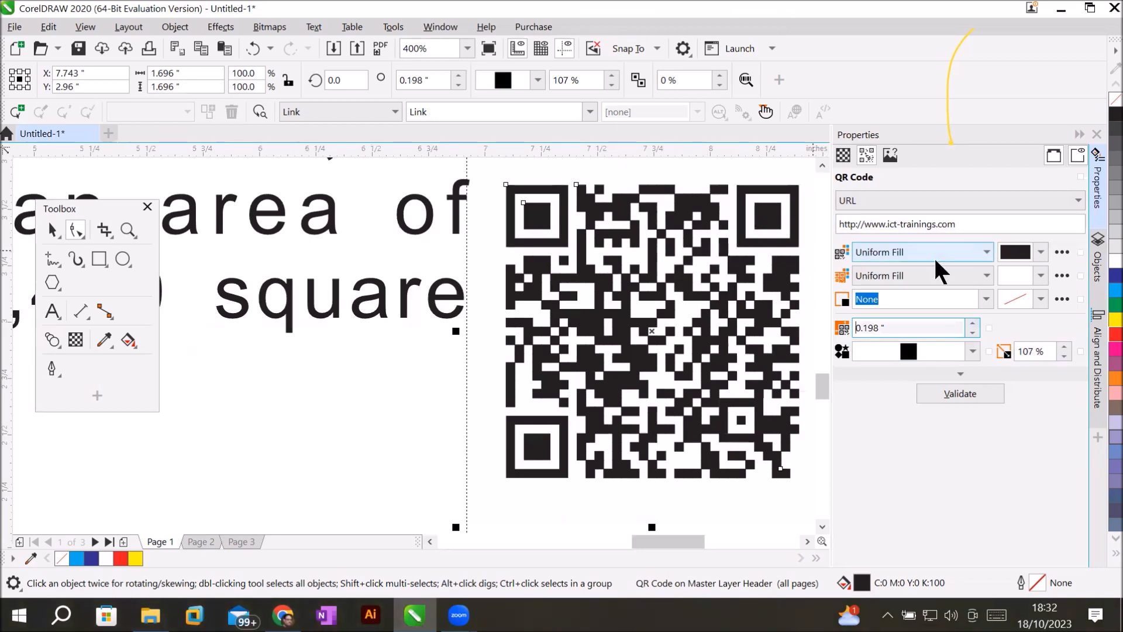
After briefly trying green, set the QR pixel colour to black (C75 M68 Y65 K90).
{"action": "left_click", "coordinate": [1041, 252]}
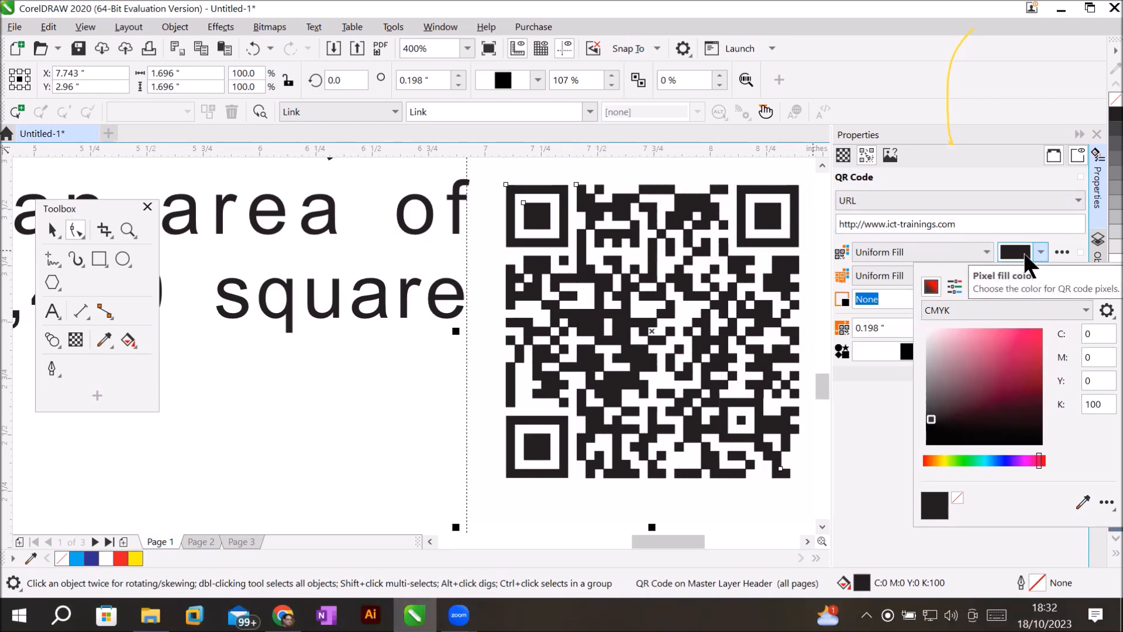
{"action": "left_click", "coordinate": [1028, 368]}
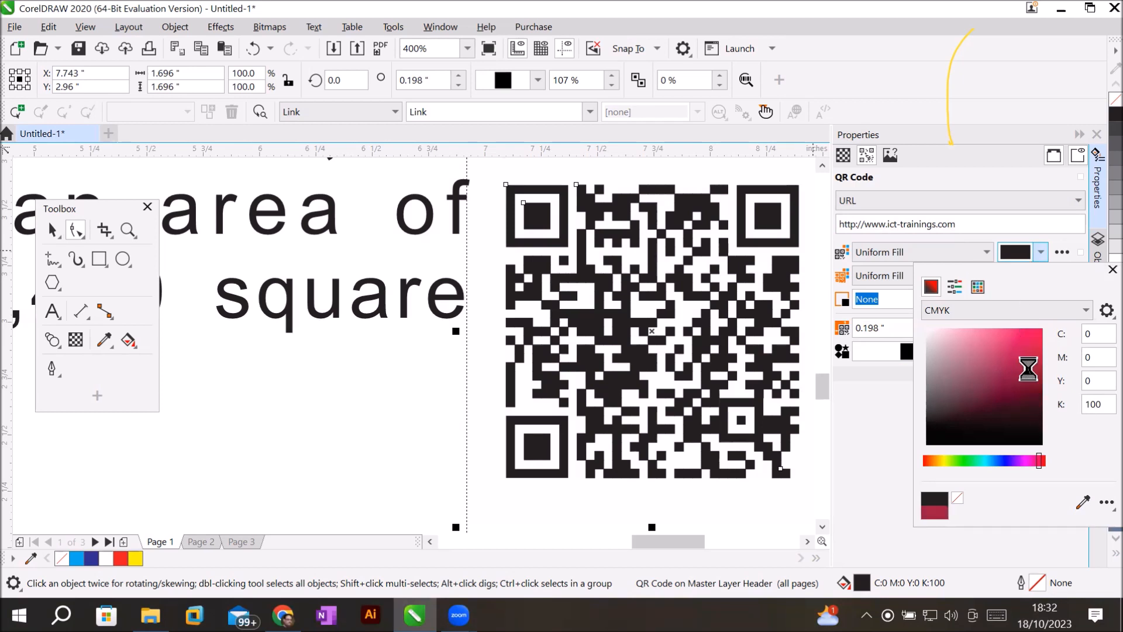
{"action": "left_click", "coordinate": [972, 460]}
{"action": "left_click", "coordinate": [1020, 338]}
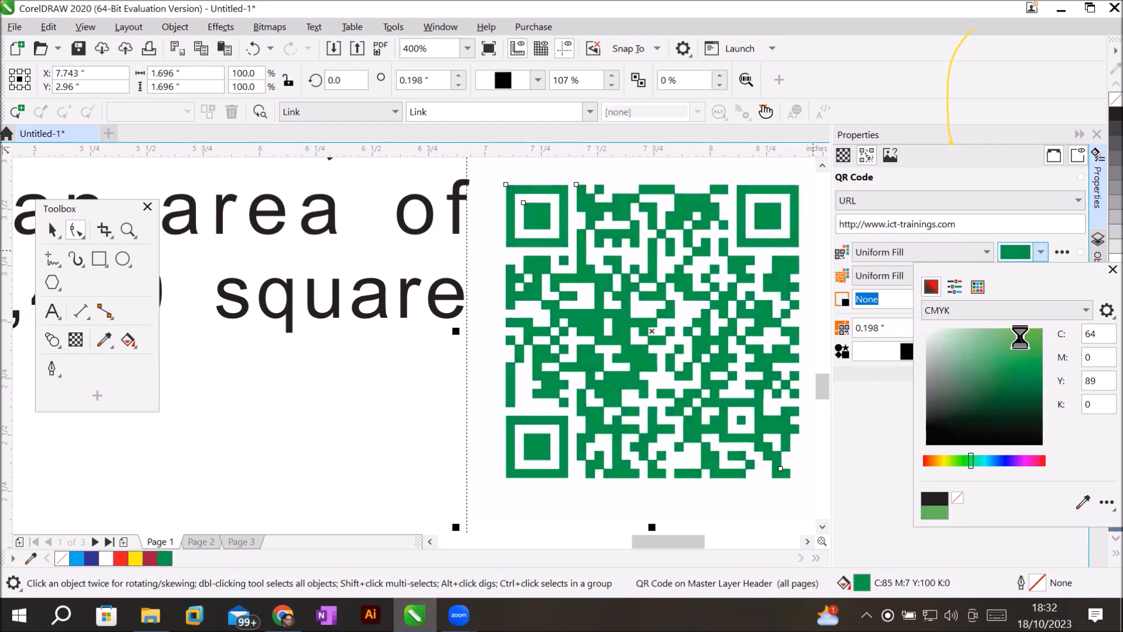
{"action": "left_click", "coordinate": [1039, 256]}
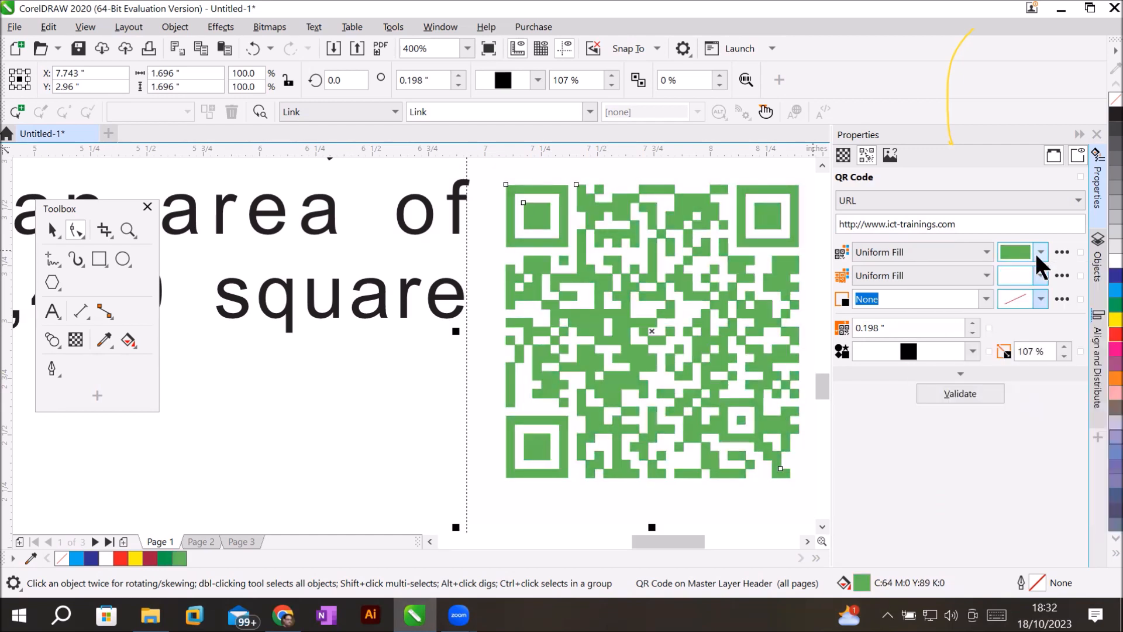
{"action": "left_click", "coordinate": [1040, 253]}
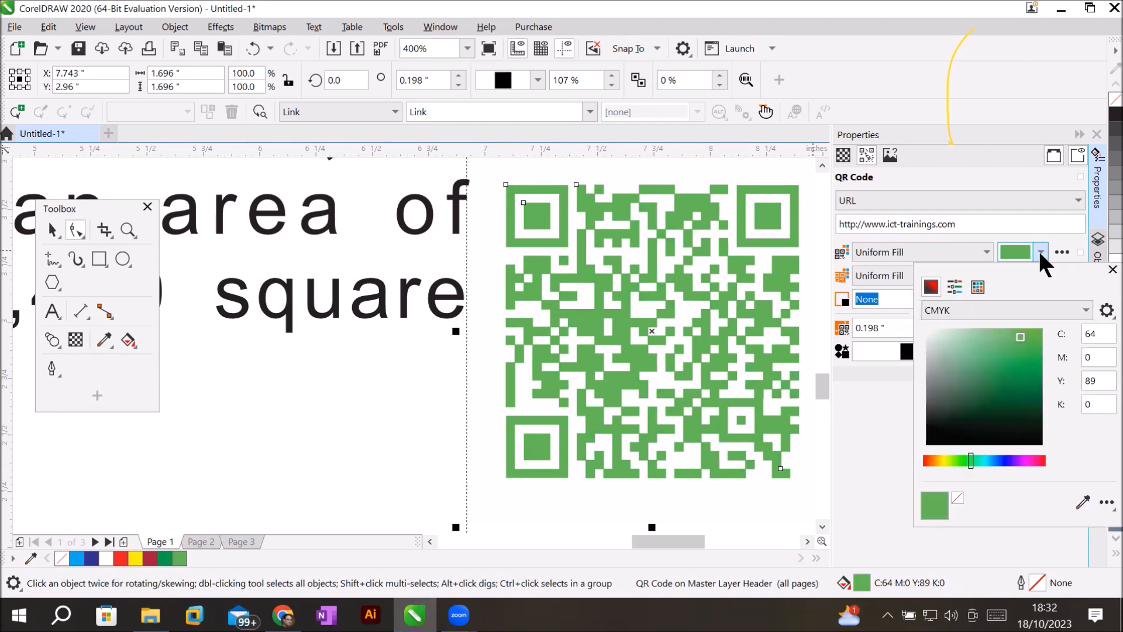
{"action": "left_click", "coordinate": [928, 438]}
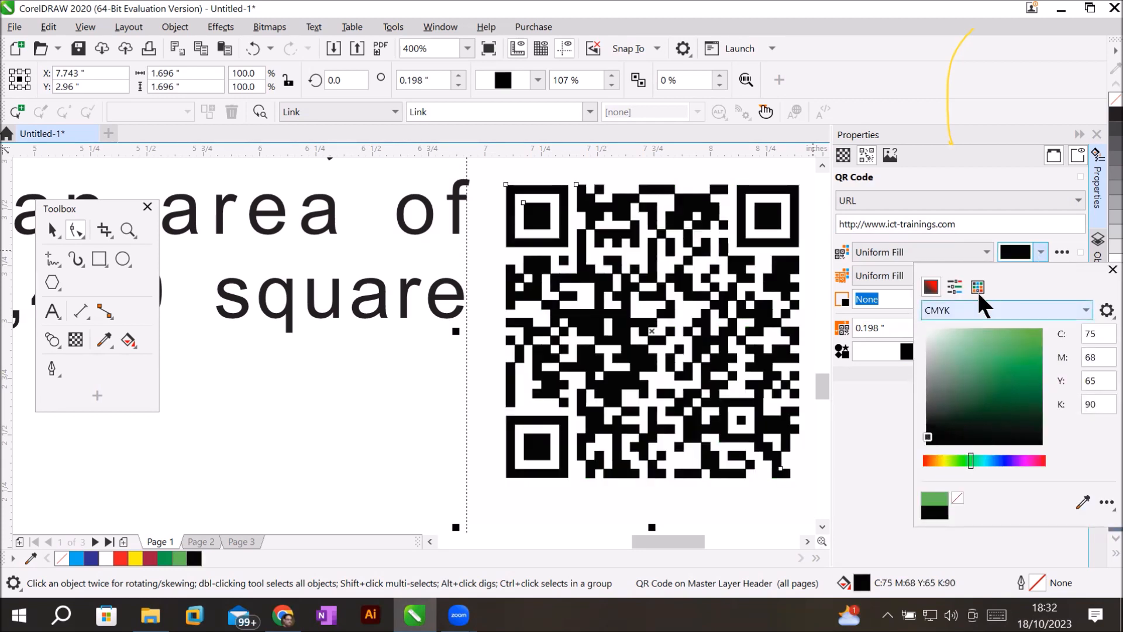
{"action": "left_click", "coordinate": [1015, 217]}
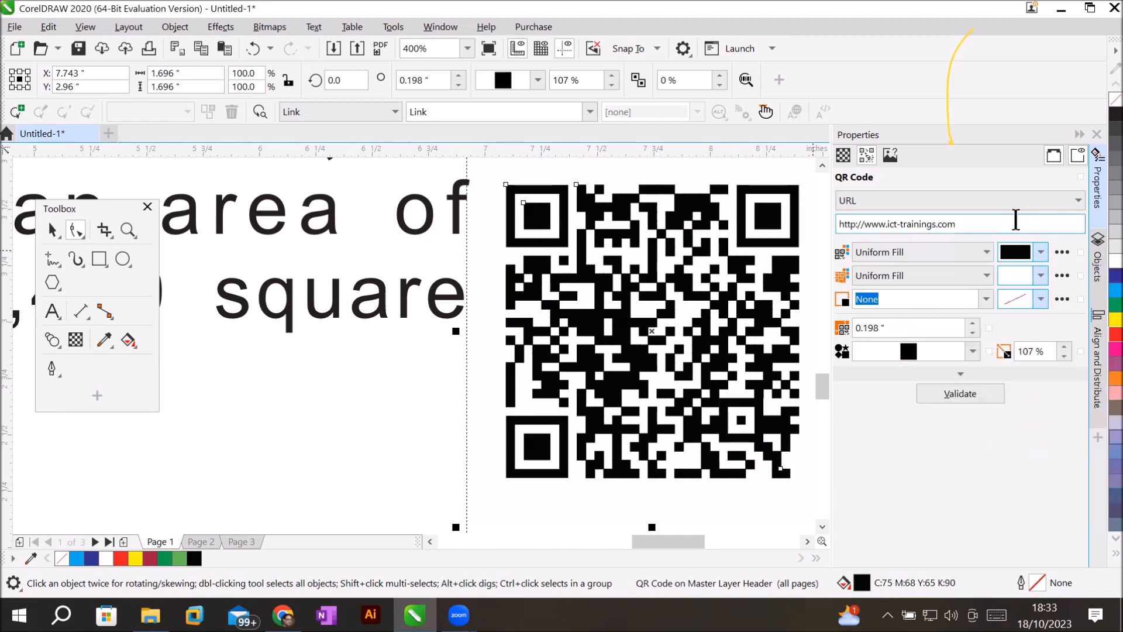
Give the QR code a yellow background fill (C6 M6 Y96 K0).
{"action": "left_click", "coordinate": [1041, 275]}
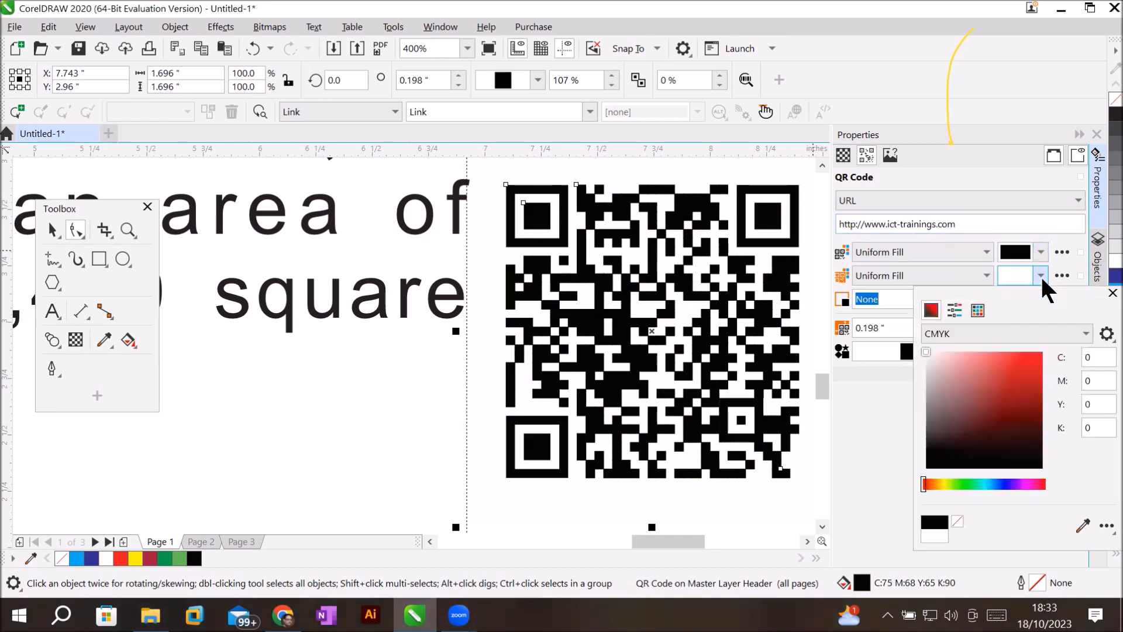
{"action": "left_click", "coordinate": [941, 484]}
{"action": "left_click", "coordinate": [1017, 355]}
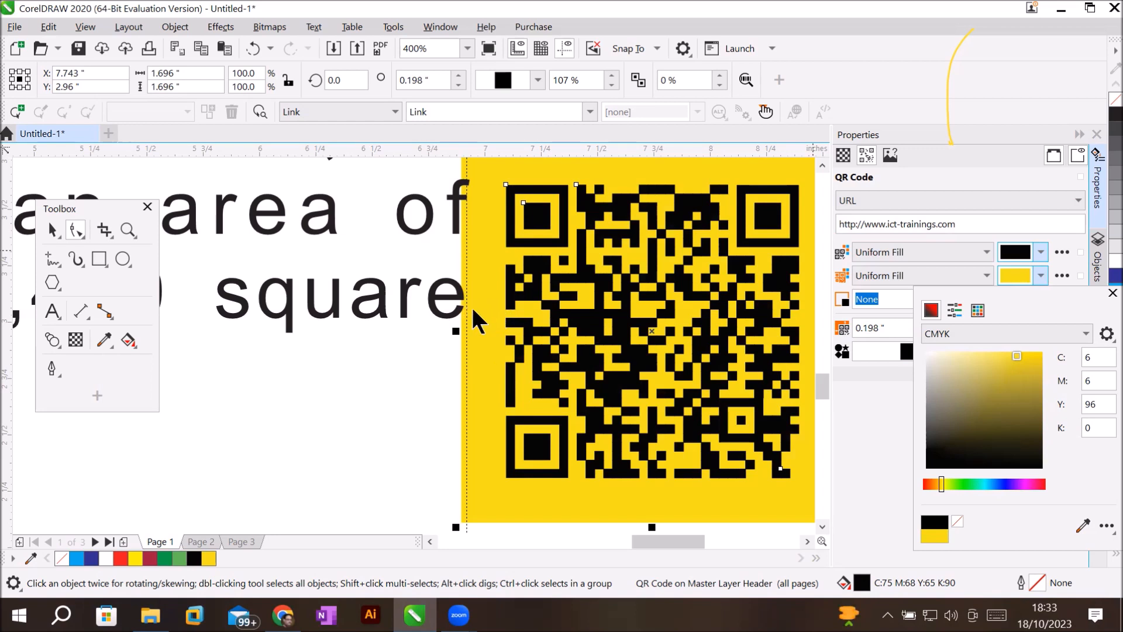
Step the QR margin down to 0.048", leaving the code 1.396" square.
{"action": "left_click", "coordinate": [1028, 274]}
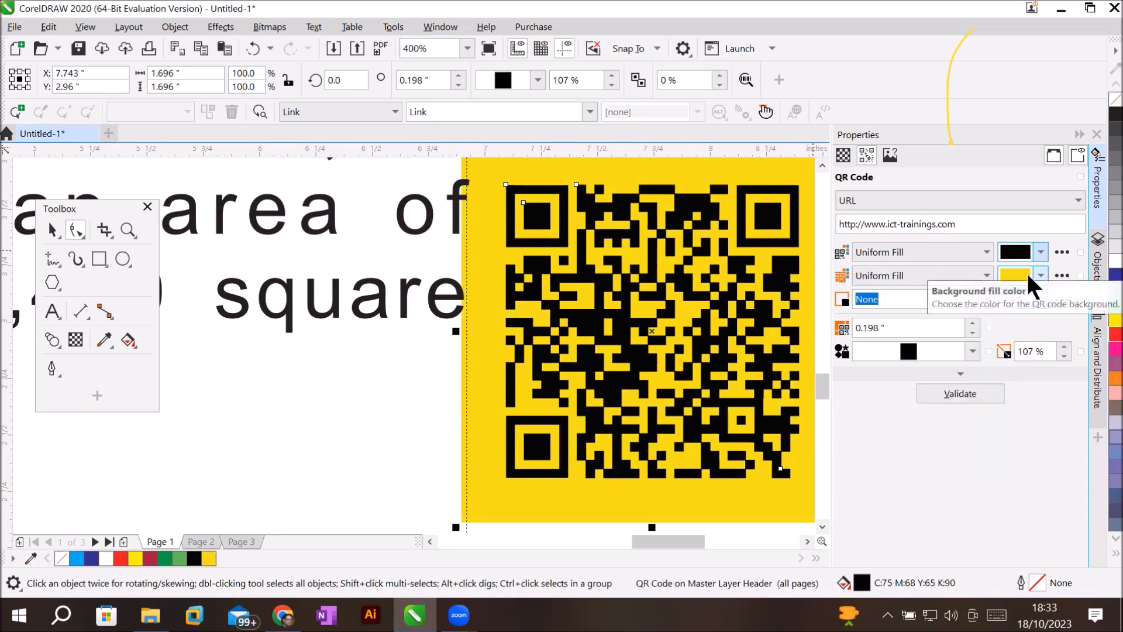
{"action": "left_click", "coordinate": [973, 332]}
{"action": "left_click", "coordinate": [973, 332]}
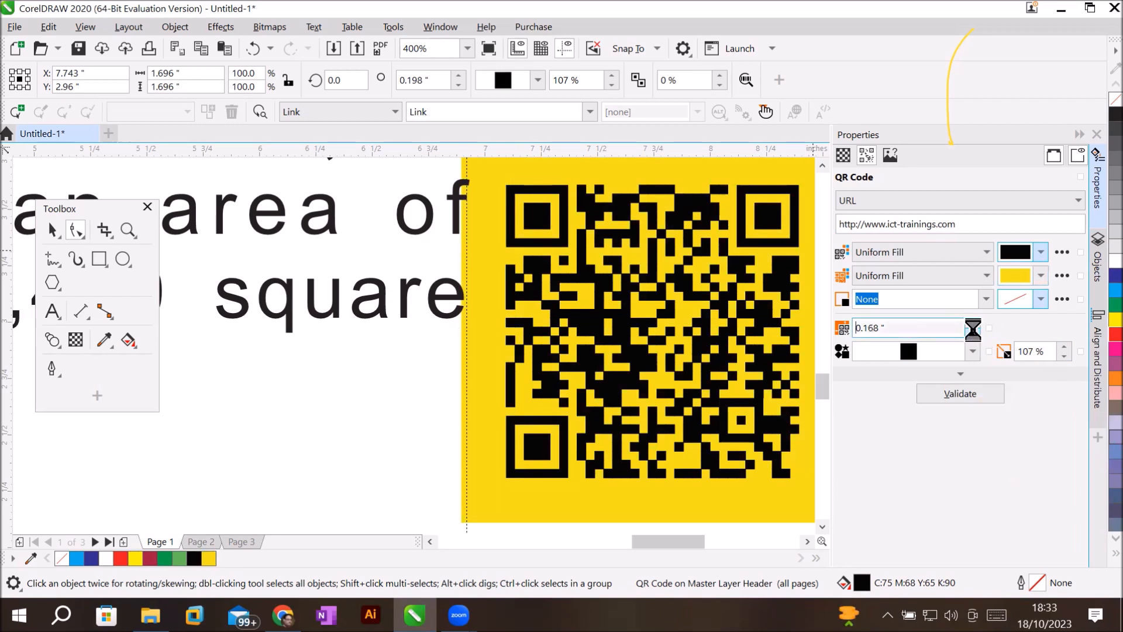
{"action": "left_click", "coordinate": [973, 332]}
{"action": "left_click", "coordinate": [973, 332]}
{"action": "left_click", "coordinate": [974, 332]}
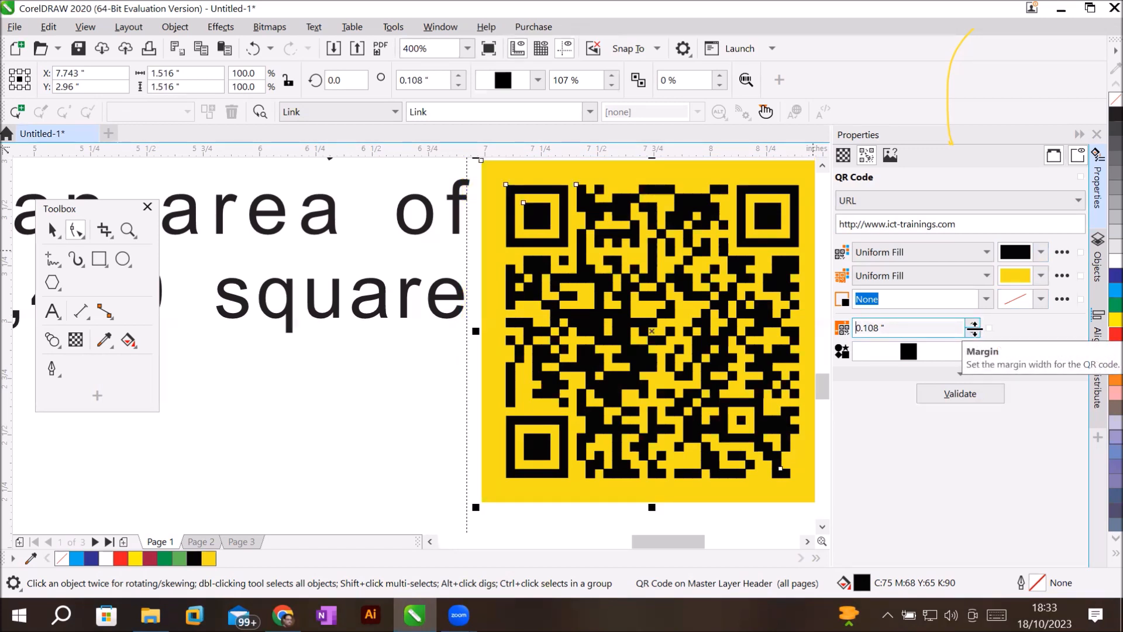
{"action": "left_click", "coordinate": [974, 332]}
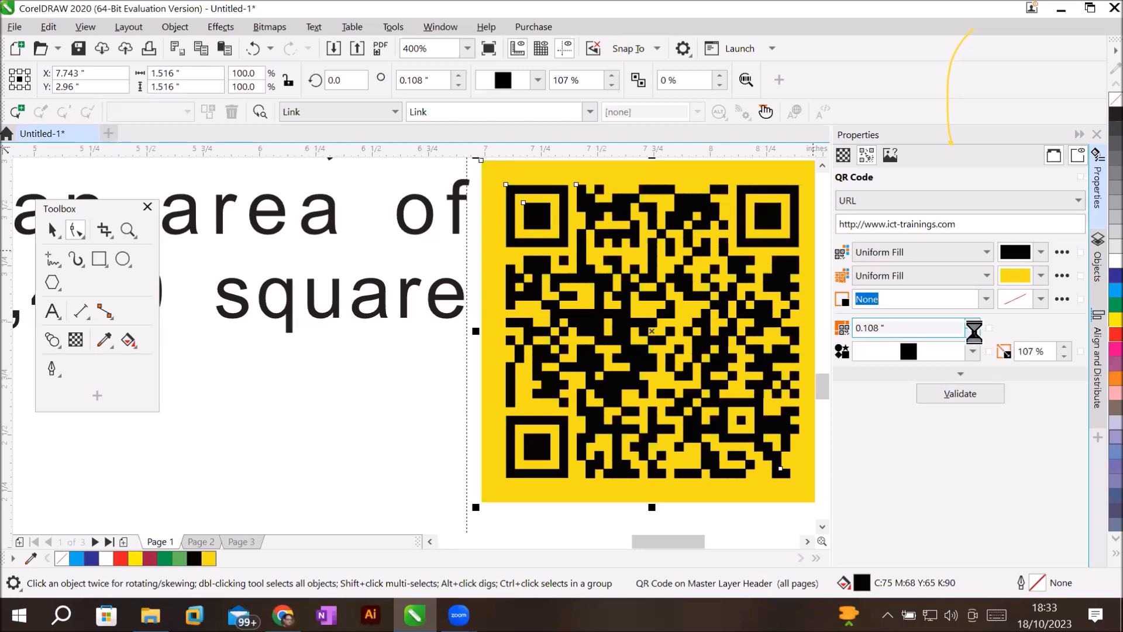
{"action": "left_click", "coordinate": [974, 332]}
{"action": "left_click", "coordinate": [974, 331]}
{"action": "left_click", "coordinate": [974, 331]}
{"action": "left_click", "coordinate": [974, 331]}
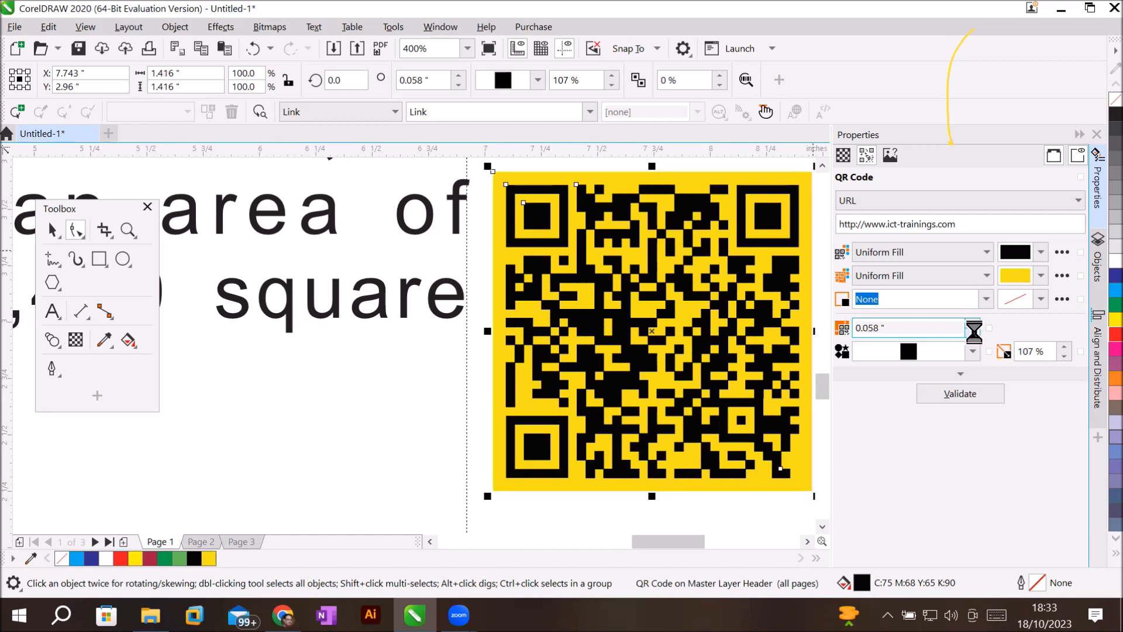
{"action": "left_click", "coordinate": [974, 332]}
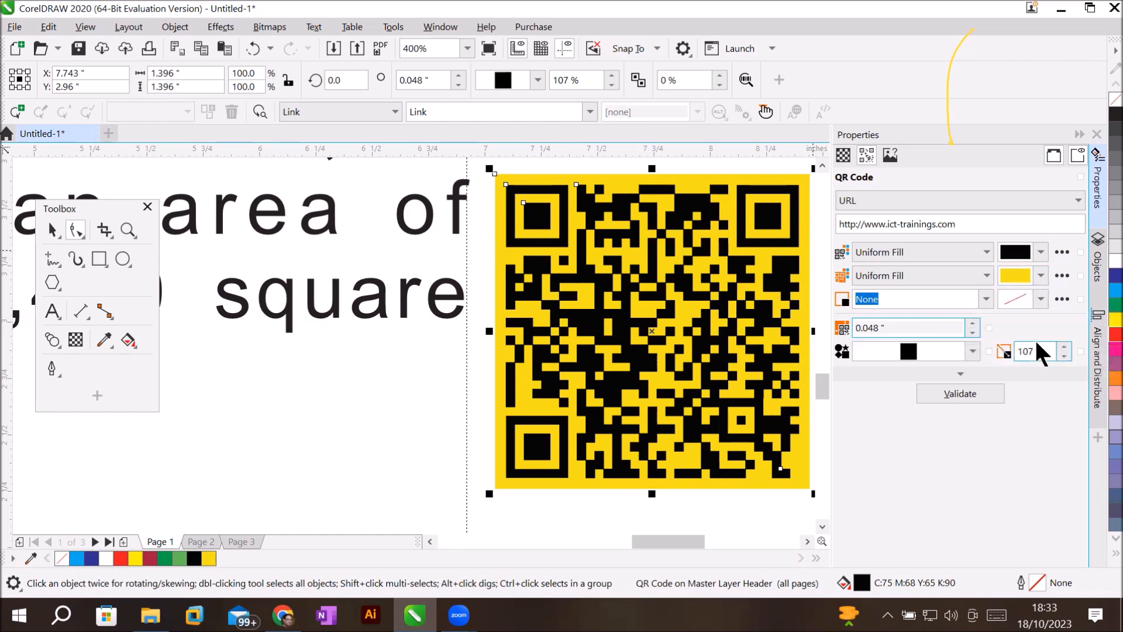
{"action": "left_click", "coordinate": [1042, 299]}
{"action": "left_click", "coordinate": [1027, 383]}
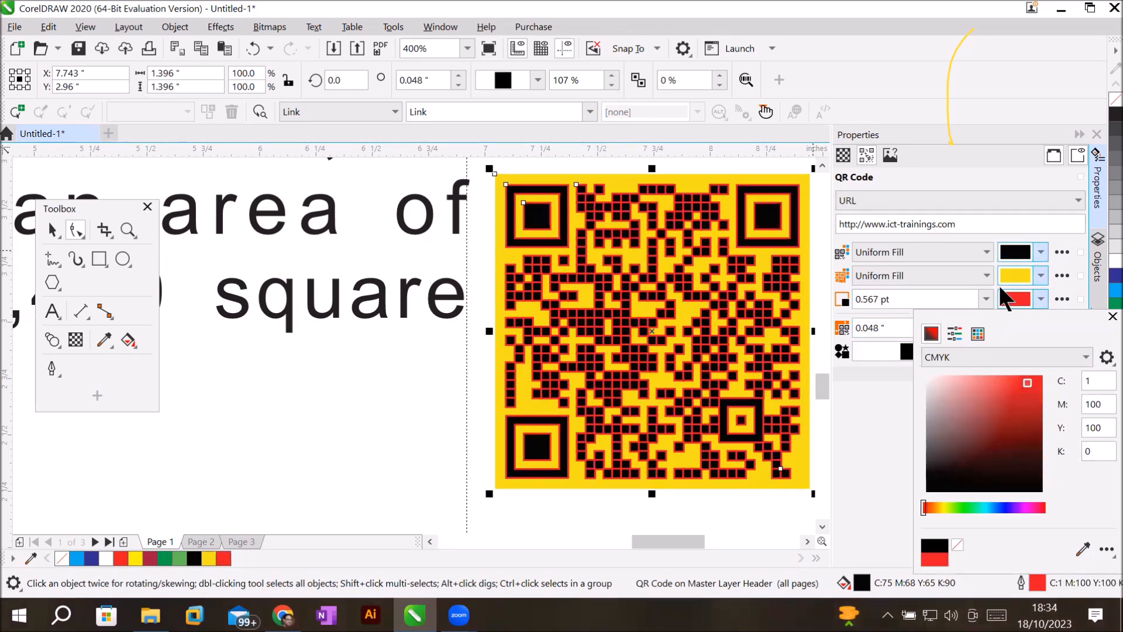
{"action": "left_click", "coordinate": [1041, 298]}
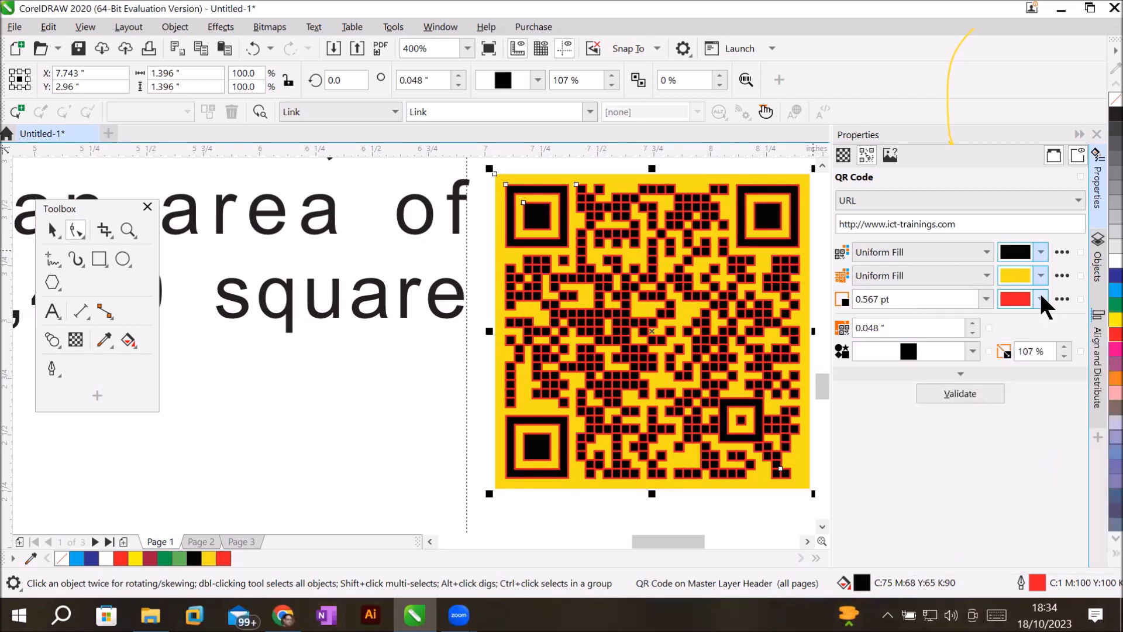
{"action": "left_click", "coordinate": [1040, 297]}
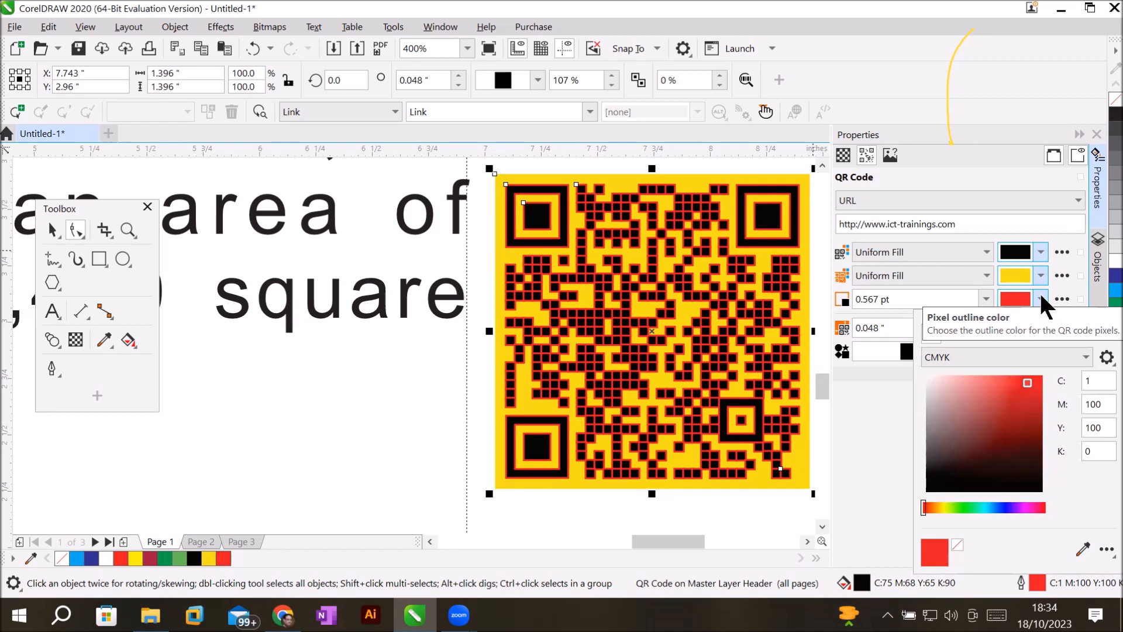
{"action": "left_click", "coordinate": [1041, 297]}
{"action": "left_click", "coordinate": [1041, 296]}
{"action": "left_click", "coordinate": [1041, 296]}
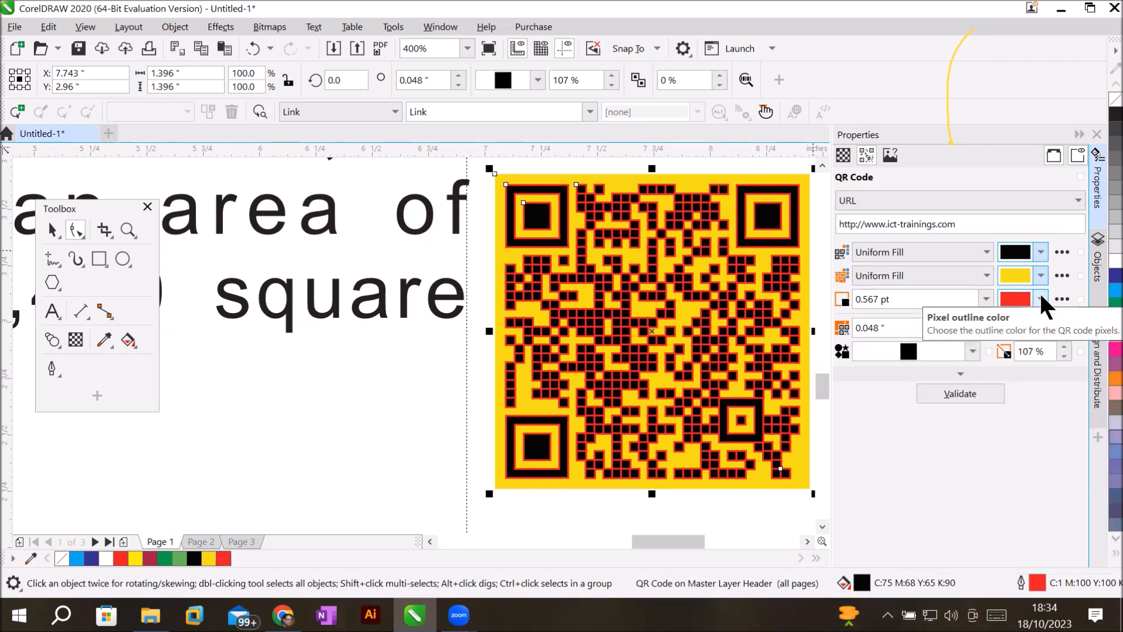
{"action": "left_click", "coordinate": [1041, 297]}
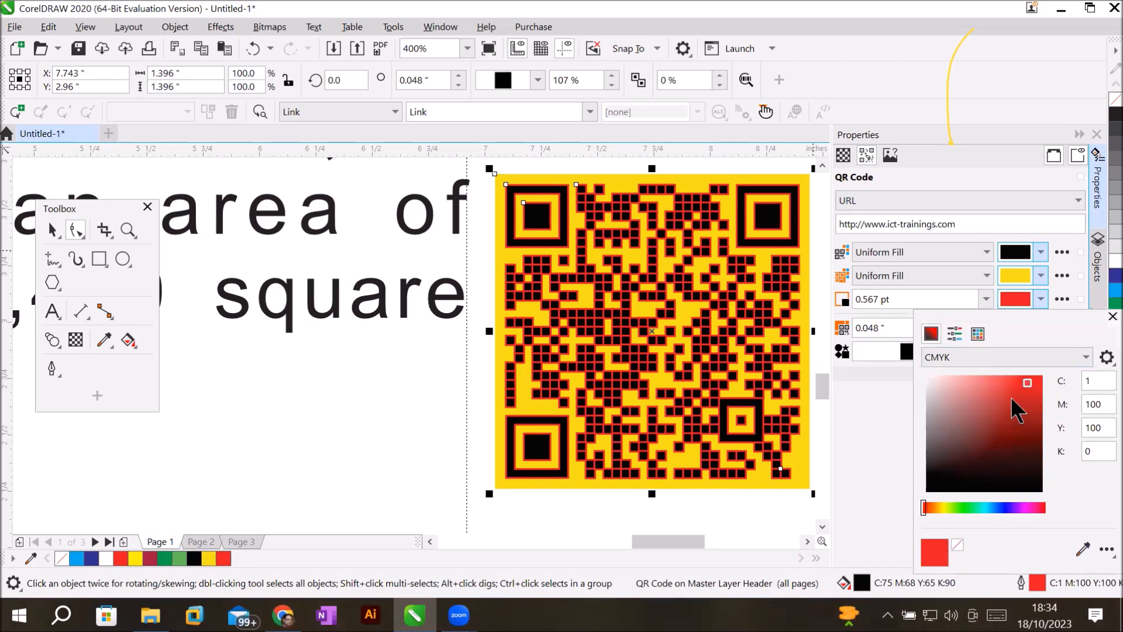
{"action": "key", "text": "Escape"}
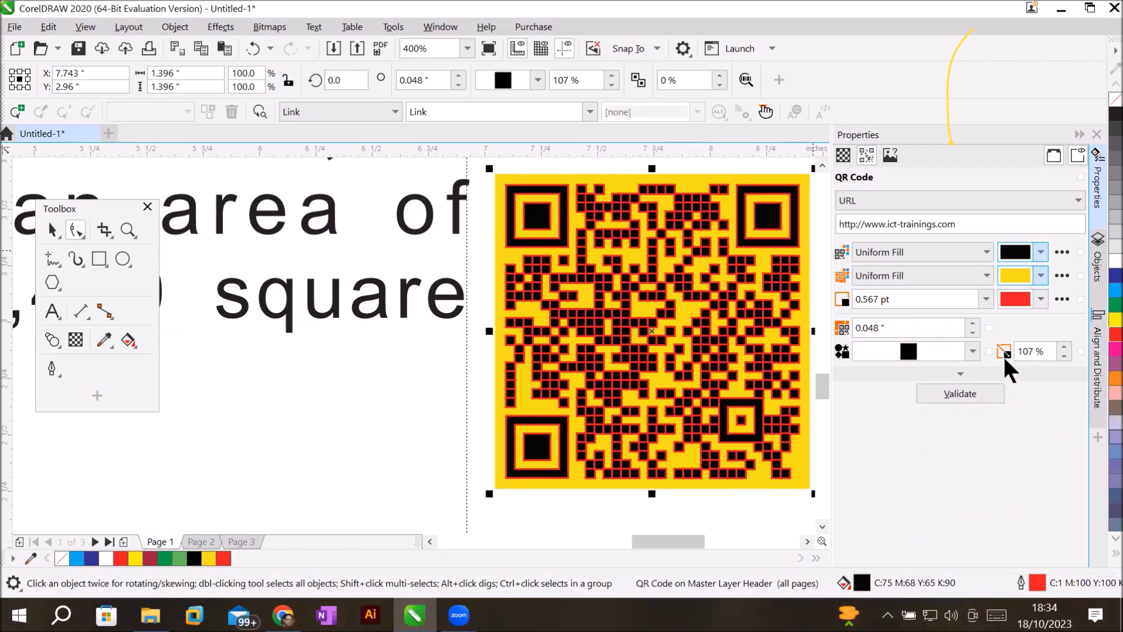
{"action": "key", "text": "ctrl+z"}
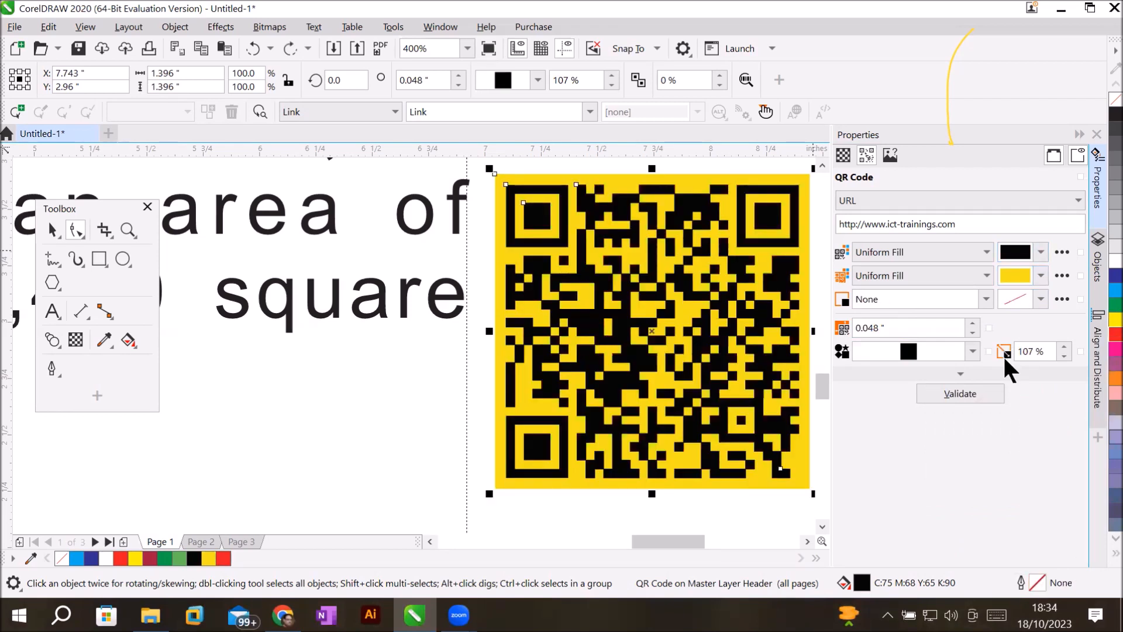
Set the QR background to near-white C2 M2 Y3 K0, keeping pixel outline width at None.
{"action": "left_click", "coordinate": [1040, 275]}
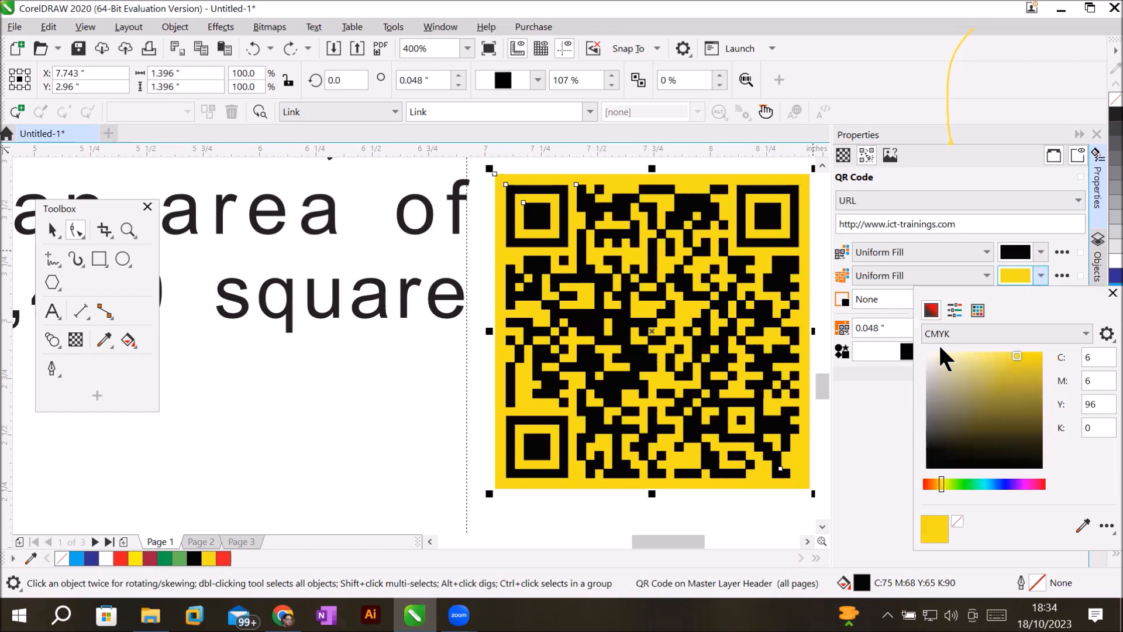
{"action": "left_click", "coordinate": [927, 356]}
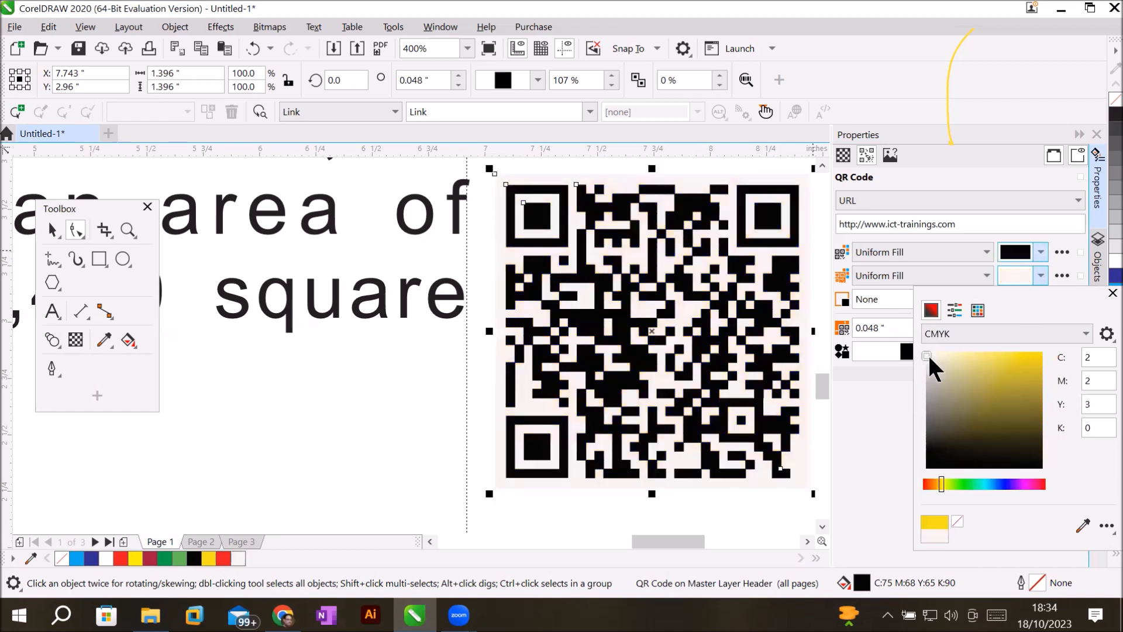
{"action": "left_click", "coordinate": [1033, 227]}
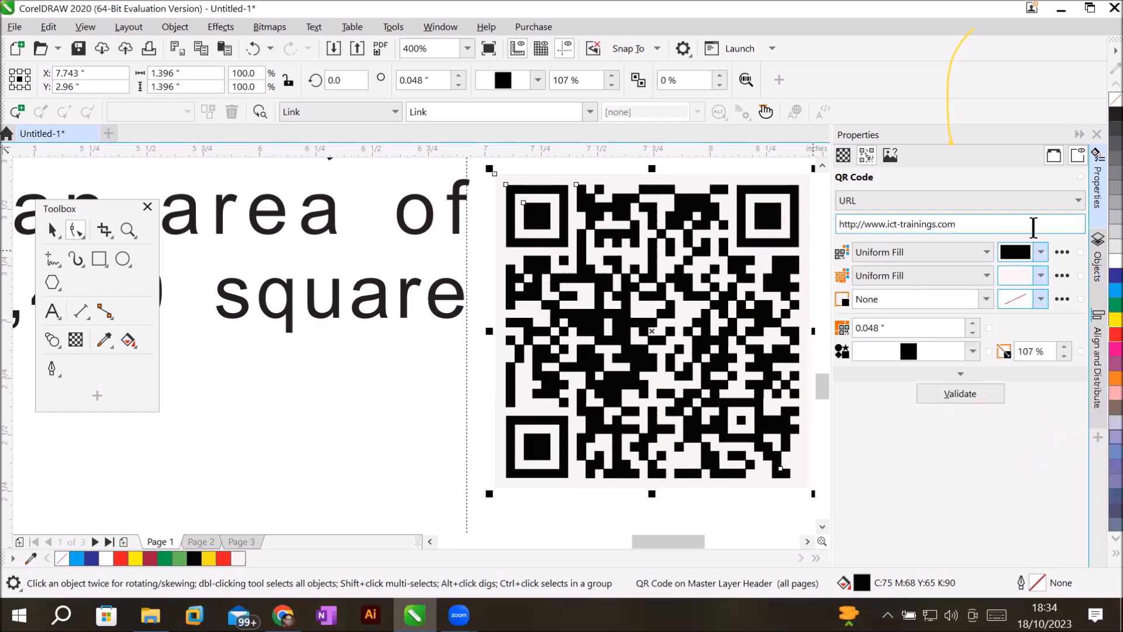
{"action": "left_click", "coordinate": [986, 299]}
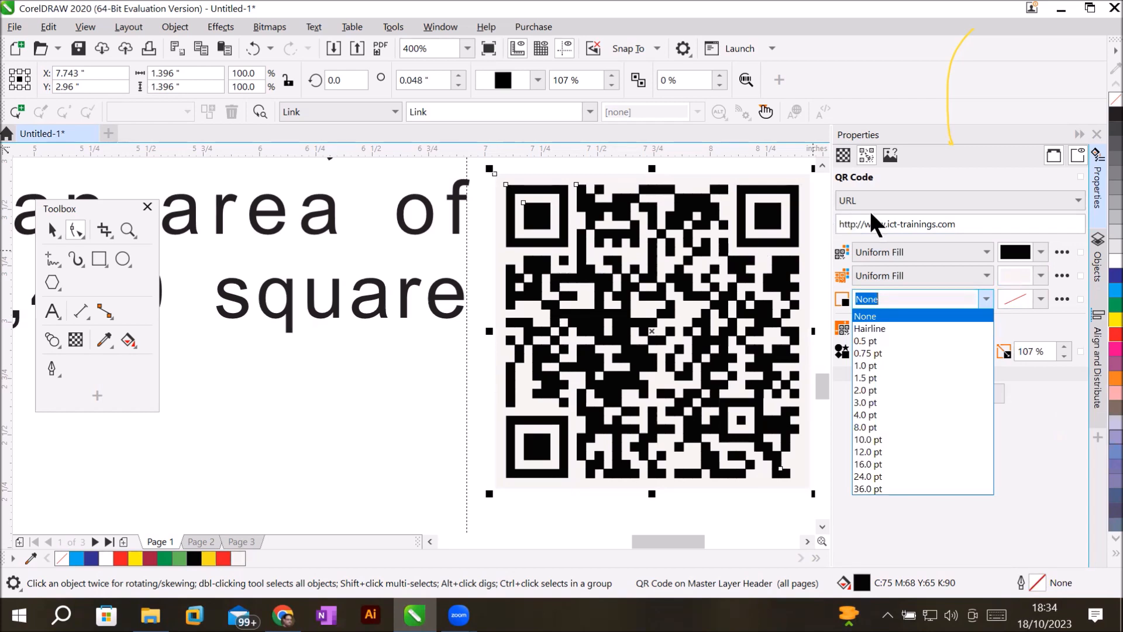
{"action": "left_click", "coordinate": [974, 256]}
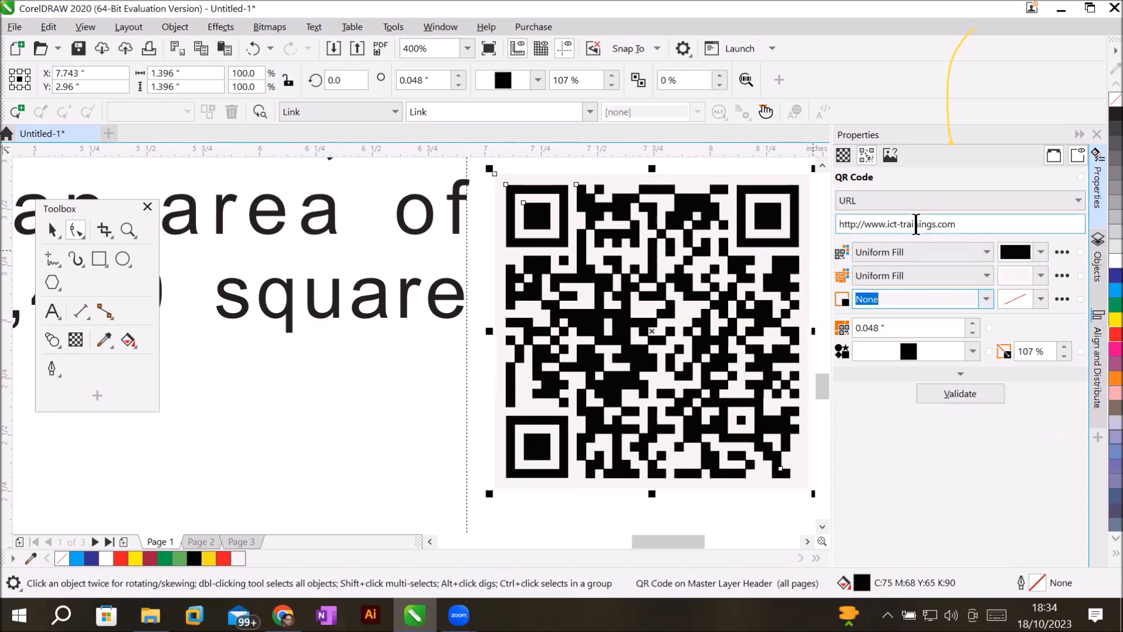
Validate the QR code, dismiss the error message, and collapse the Properties docker.
{"action": "left_click", "coordinate": [999, 228]}
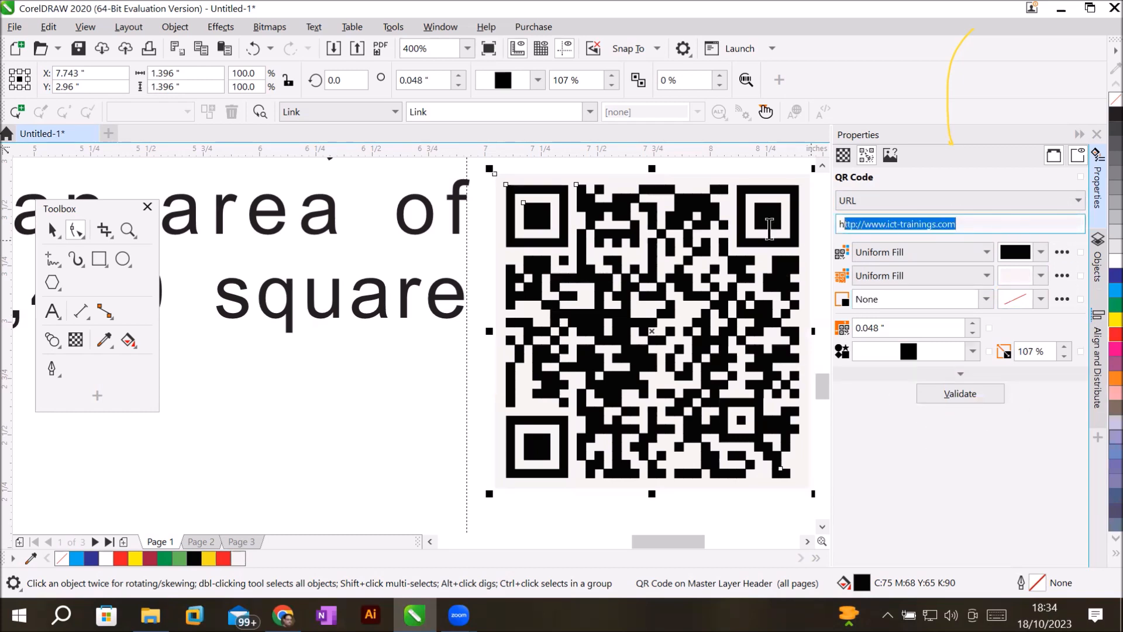
{"action": "left_click", "coordinate": [961, 393]}
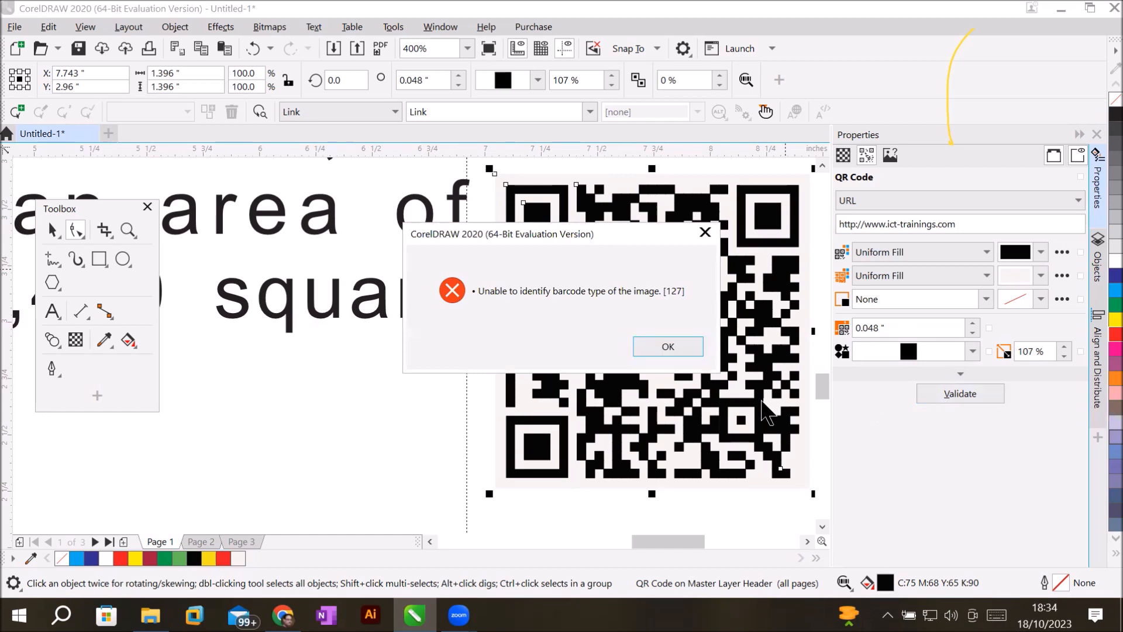
{"action": "left_click", "coordinate": [660, 346]}
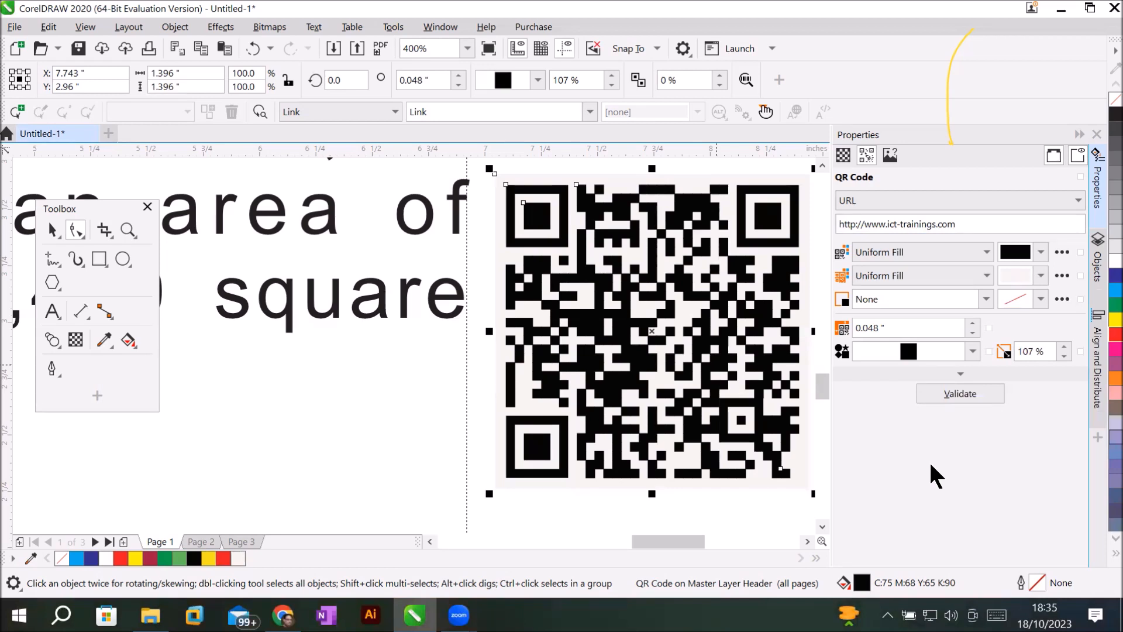
{"action": "left_click", "coordinate": [1080, 133]}
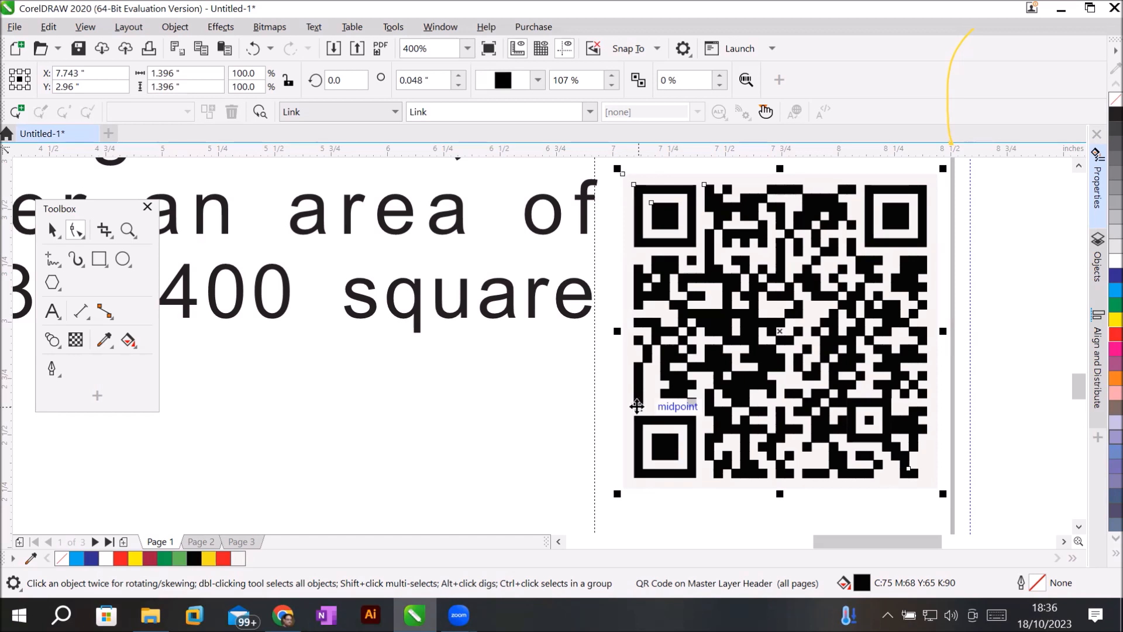
{"action": "scroll", "coordinate": [468, 393], "scroll_direction": "down", "scroll_amount": 2}
{"action": "scroll", "coordinate": [471, 403], "scroll_direction": "down", "scroll_amount": 4}
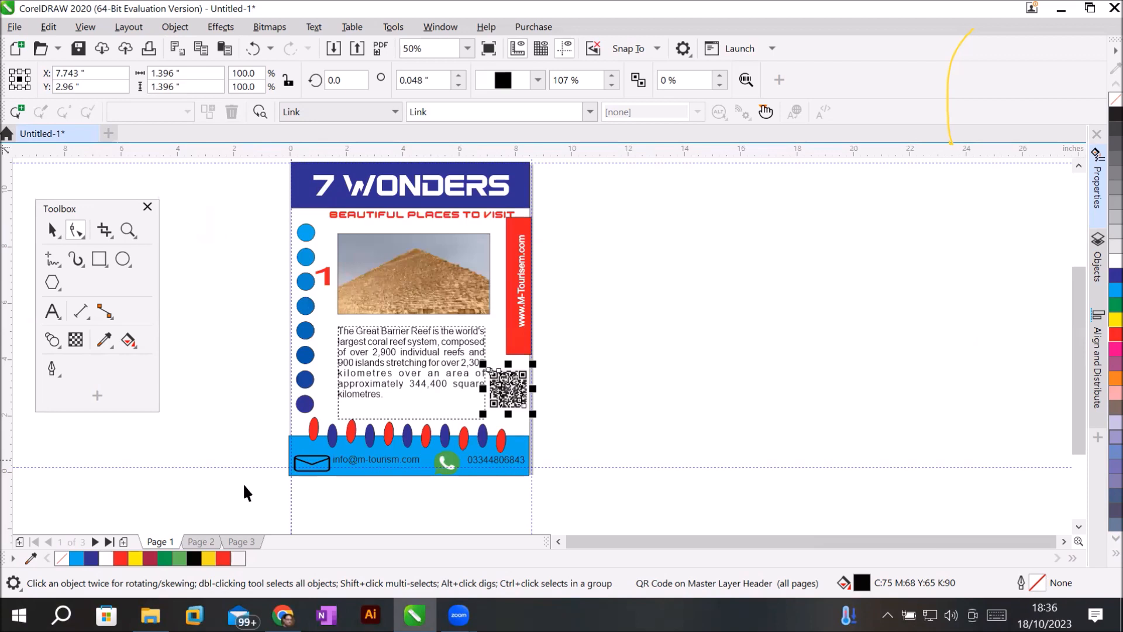
{"action": "left_click", "coordinate": [201, 542]}
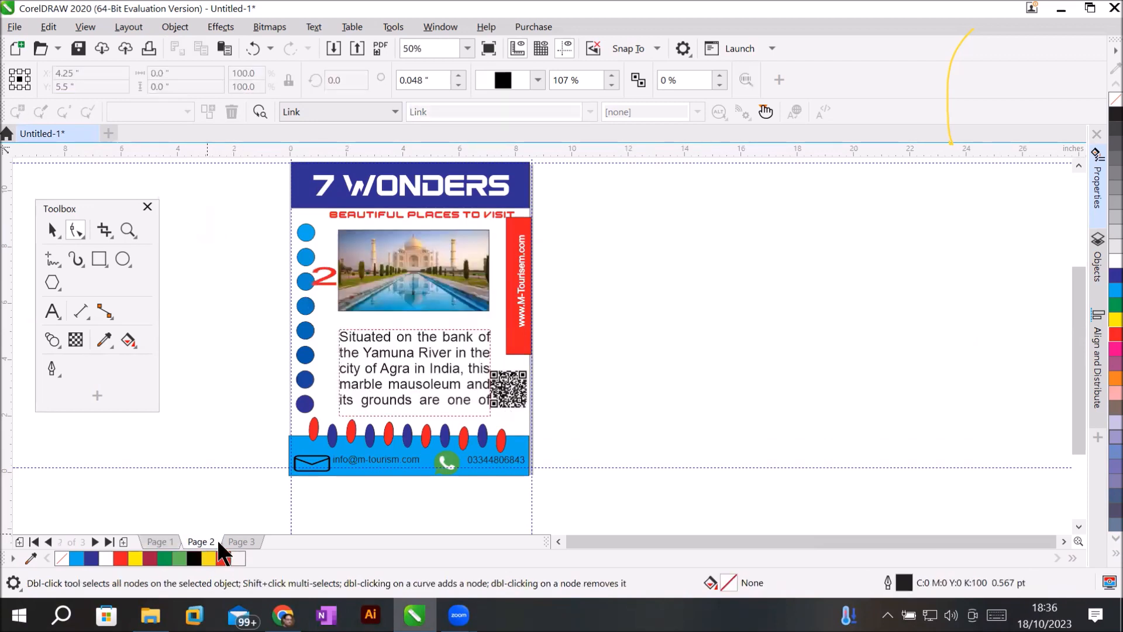
{"action": "left_click", "coordinate": [238, 538]}
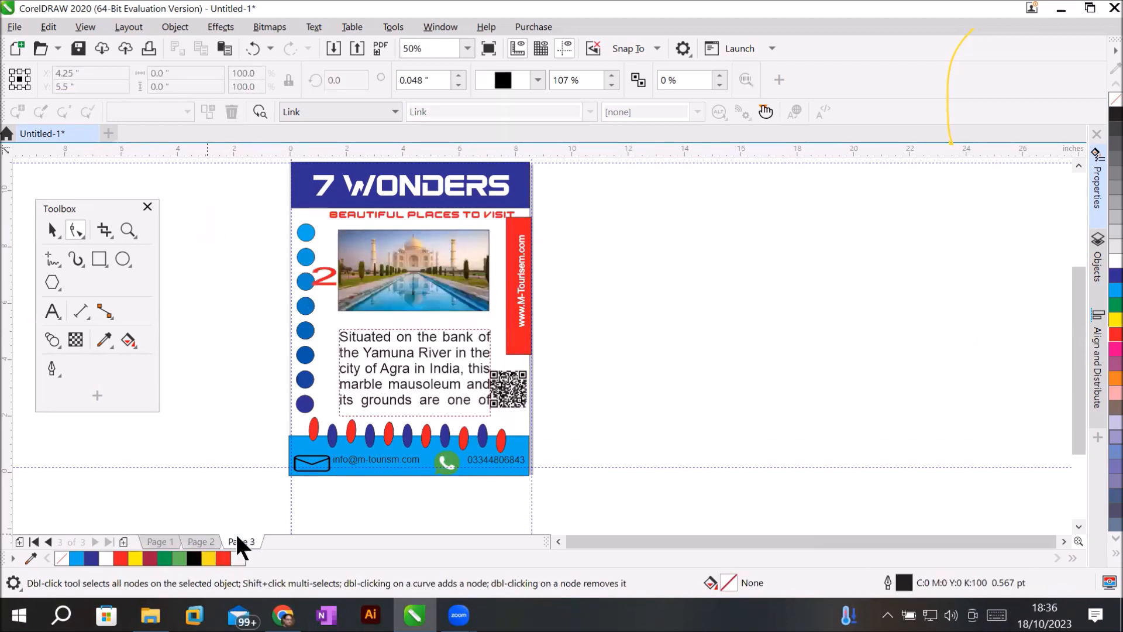
{"action": "left_click", "coordinate": [205, 543]}
{"action": "left_click", "coordinate": [170, 543]}
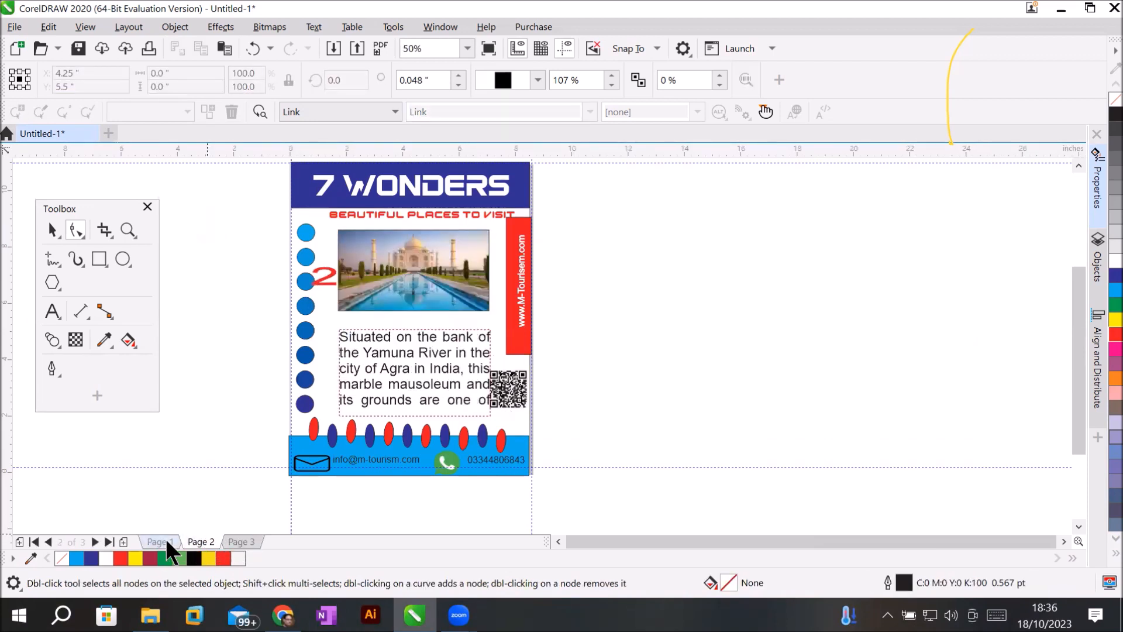
{"action": "left_click", "coordinate": [201, 542]}
{"action": "left_click", "coordinate": [160, 542]}
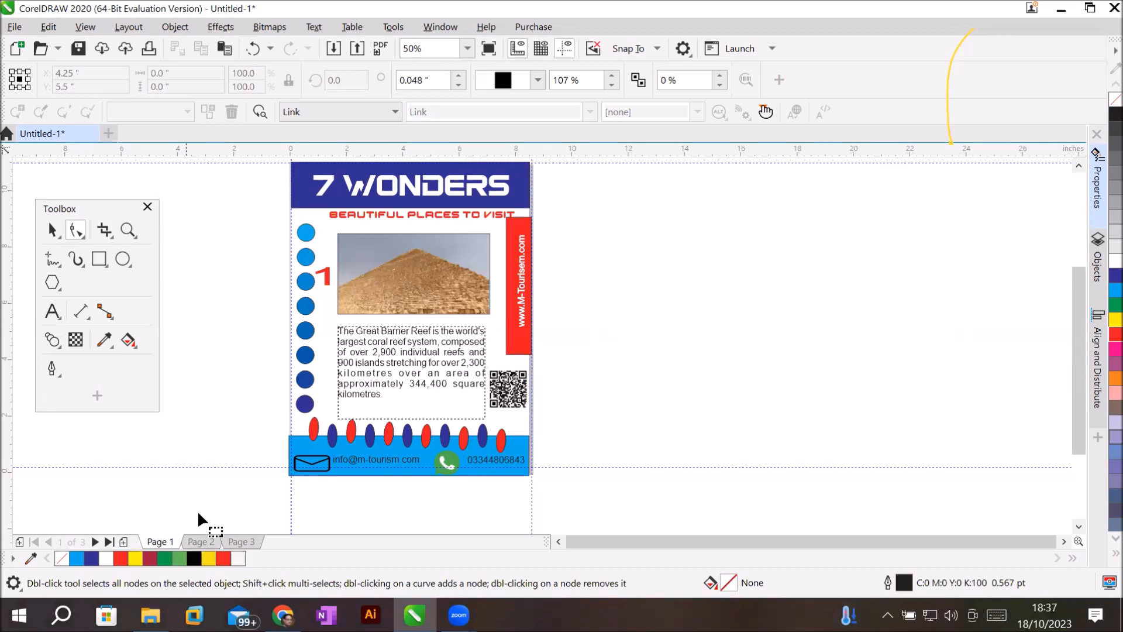
Select the QR code with the Pick tool and expand its Properties content-type list.
{"action": "scroll", "coordinate": [548, 419], "scroll_direction": "up", "scroll_amount": 3}
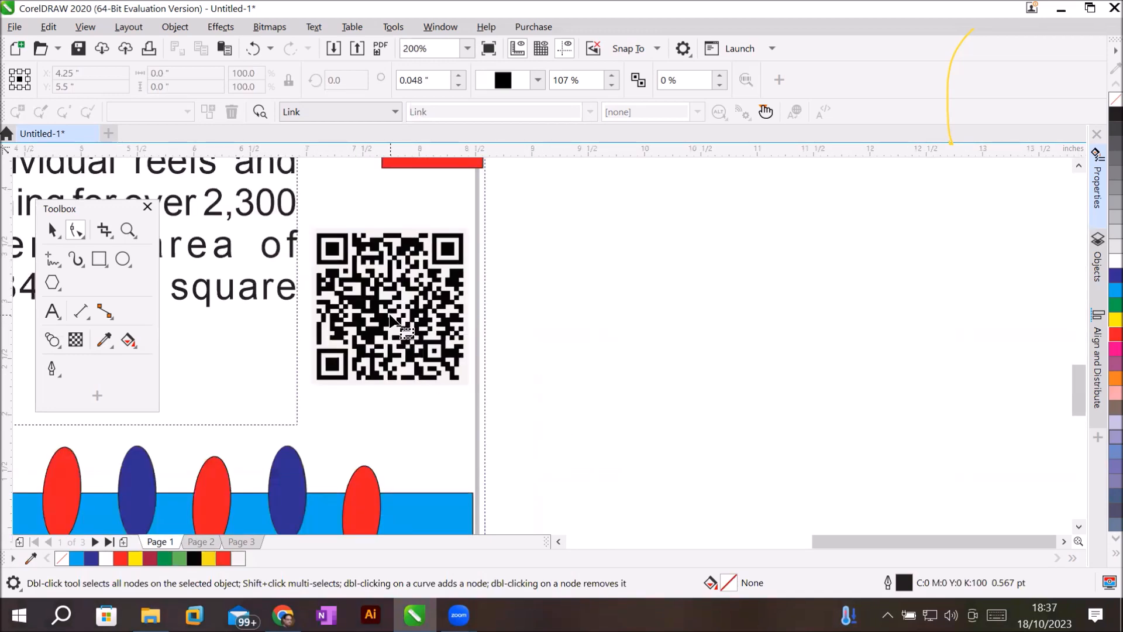
{"action": "left_click", "coordinate": [51, 230]}
{"action": "left_click", "coordinate": [369, 291]}
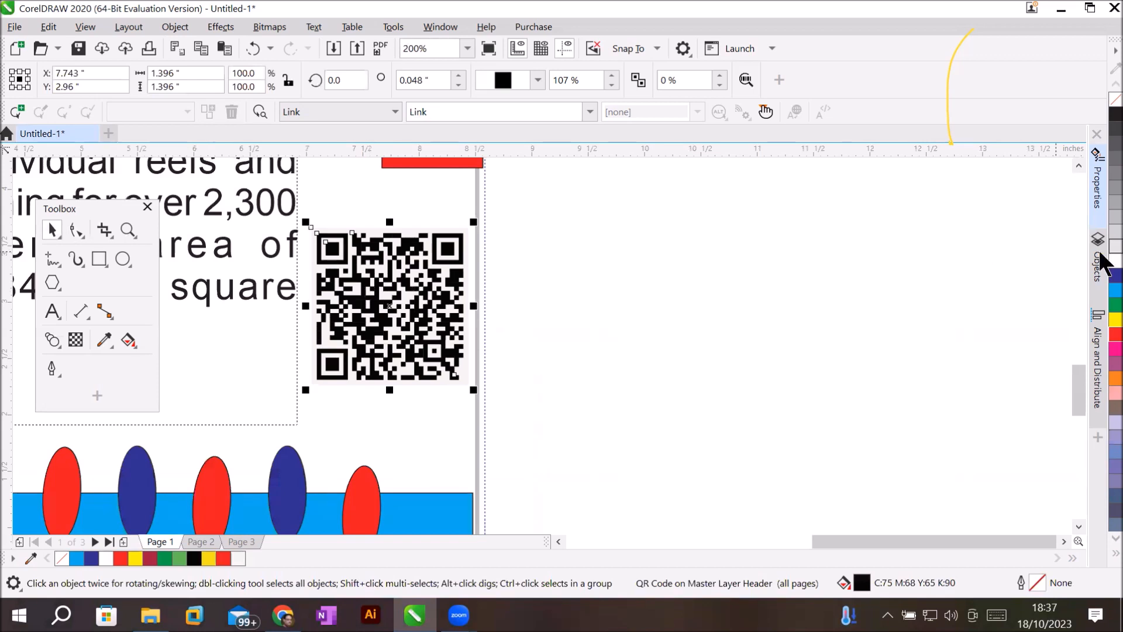
{"action": "left_click", "coordinate": [1099, 199]}
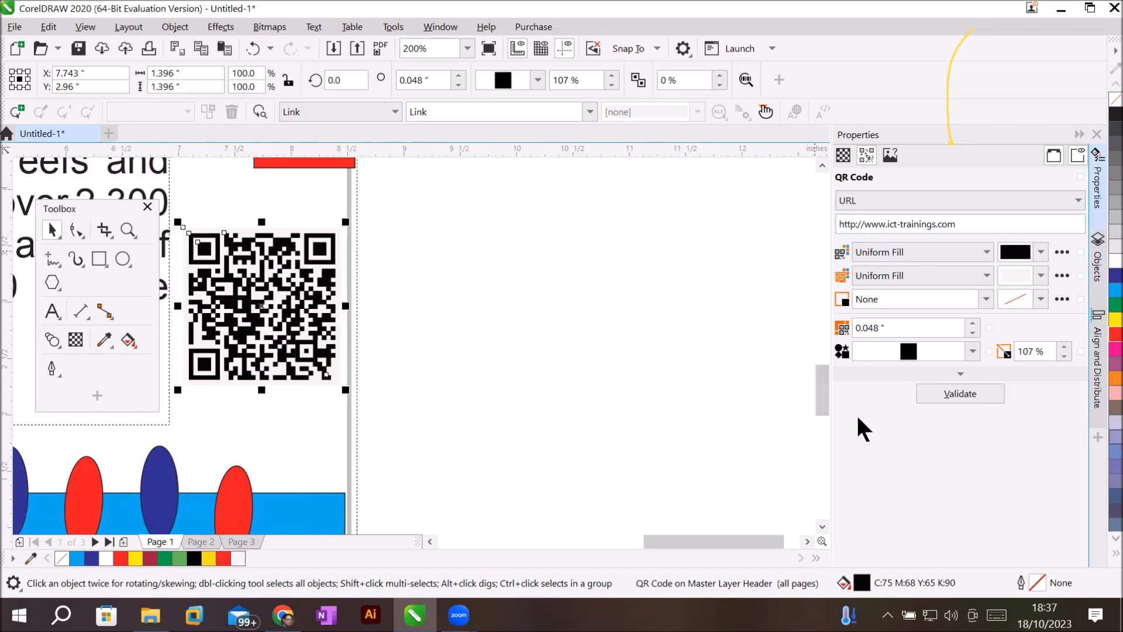
{"action": "left_click", "coordinate": [886, 196]}
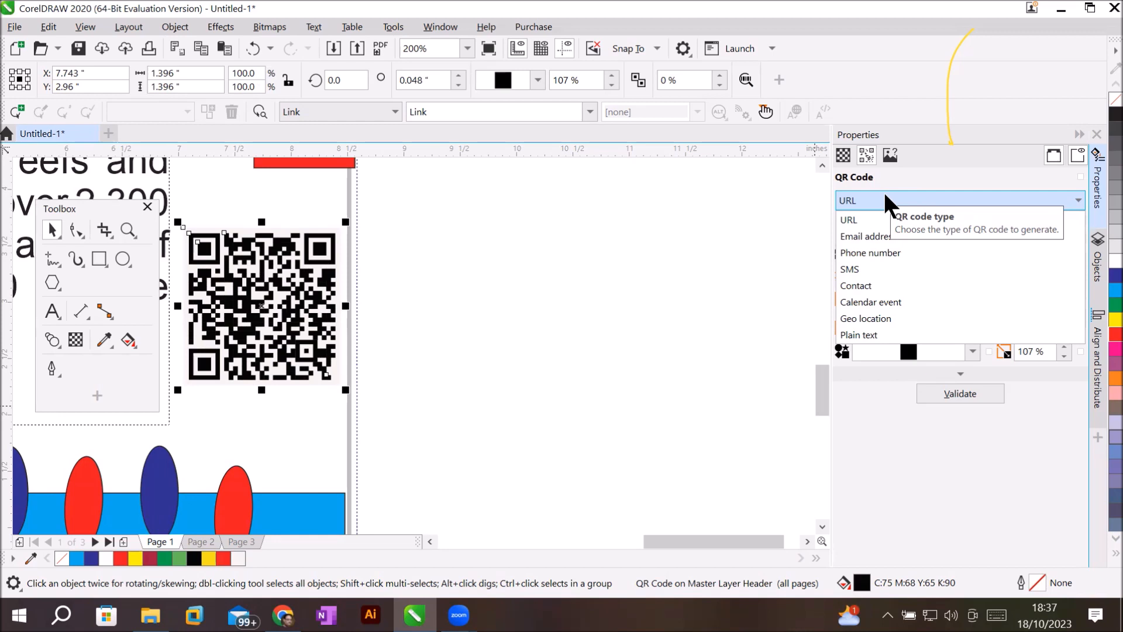
Switch the QR code type from URL to Calendar event and place the cursor in Event name.
{"action": "left_click", "coordinate": [872, 301]}
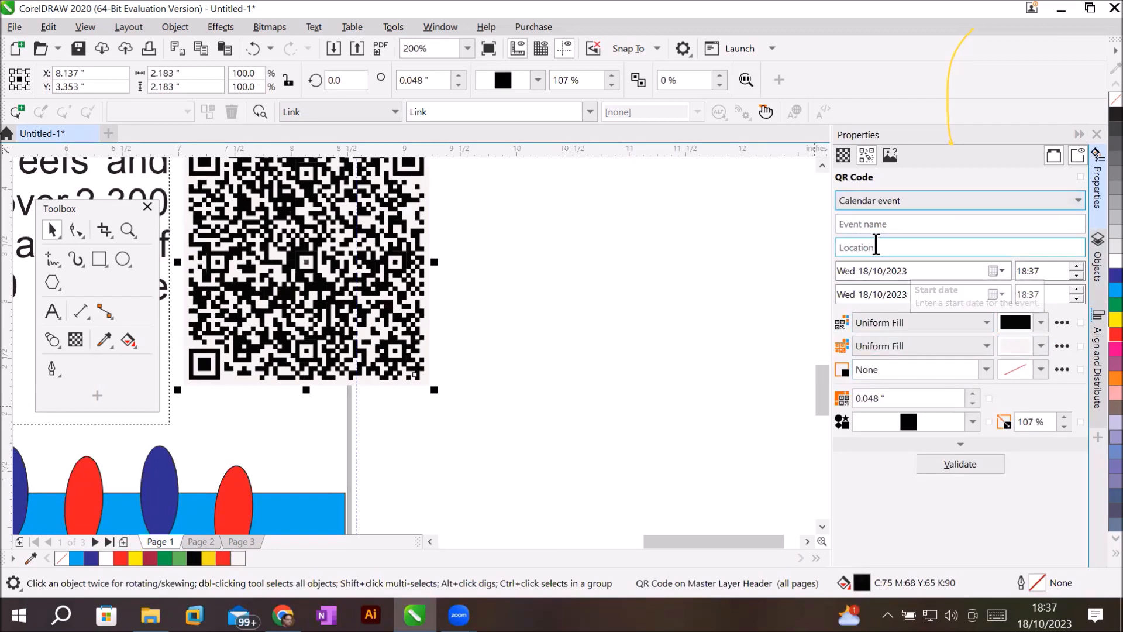
{"action": "left_click", "coordinate": [893, 223]}
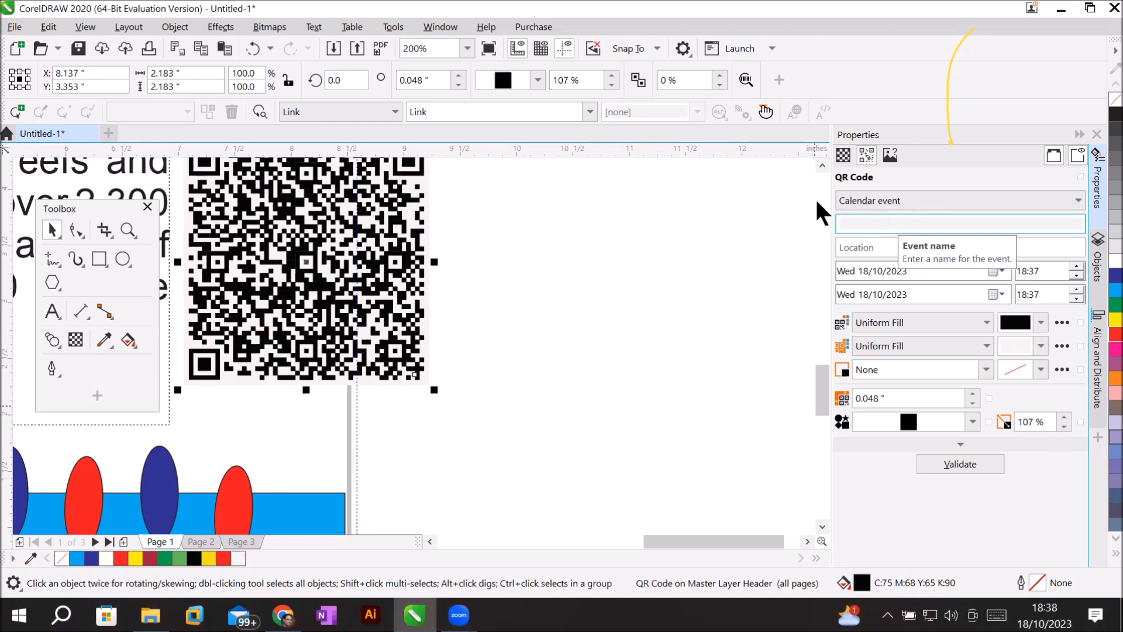
{"action": "scroll", "coordinate": [432, 307], "scroll_direction": "down", "scroll_amount": 4}
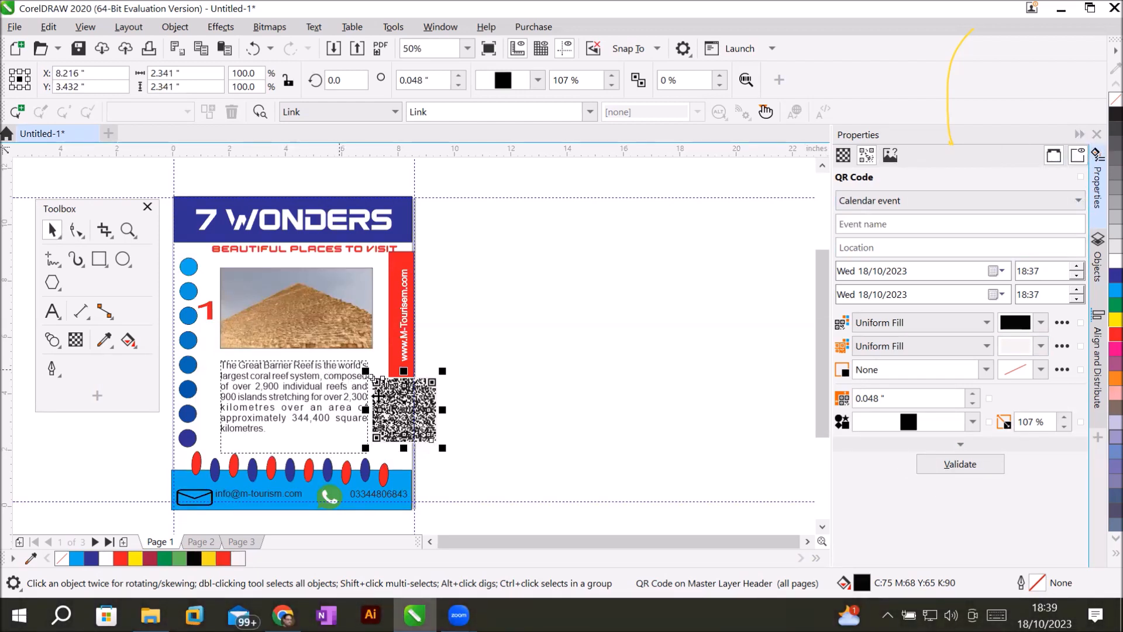
Delete the QR Code object from Layer Header in the Objects docker.
{"action": "left_click", "coordinate": [398, 412]}
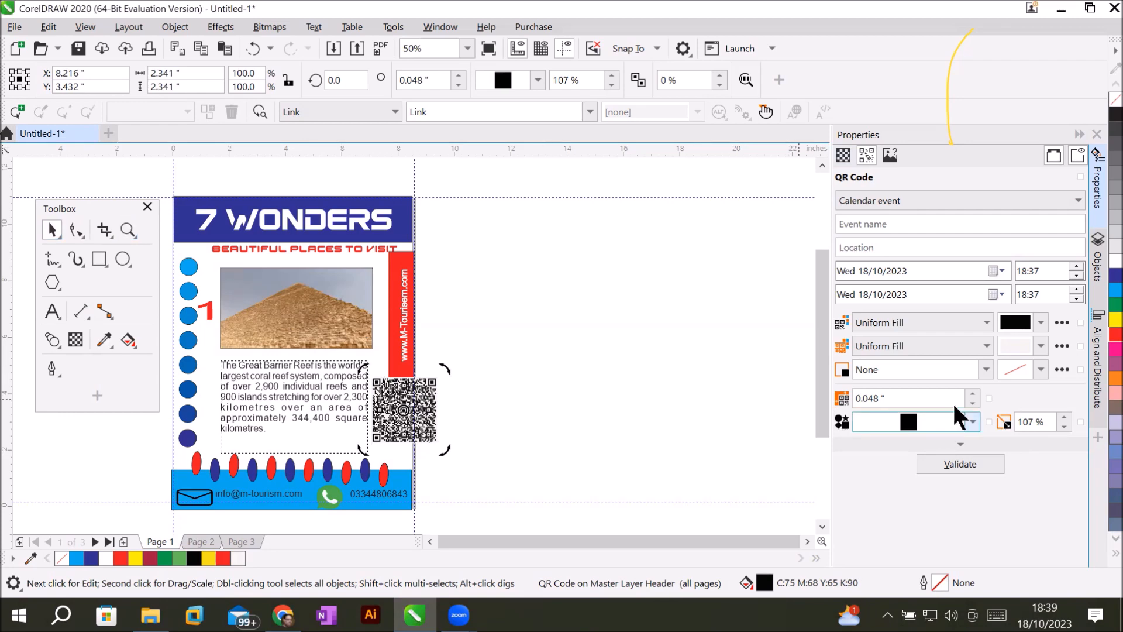
{"action": "left_click", "coordinate": [1098, 187]}
{"action": "left_click", "coordinate": [1095, 272]}
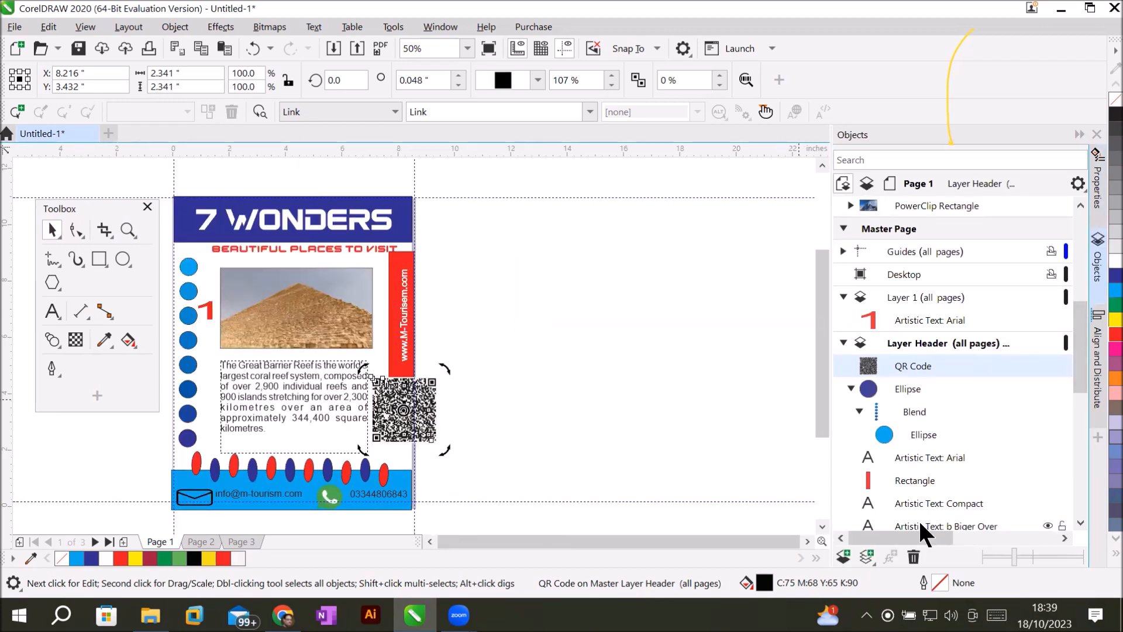
{"action": "left_click", "coordinate": [911, 555]}
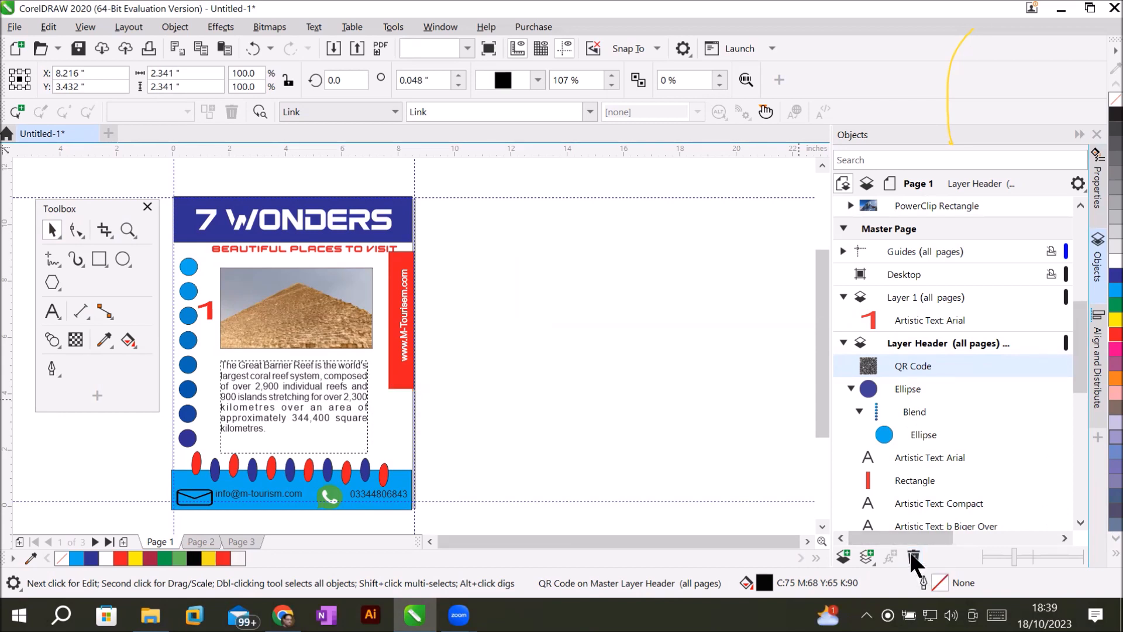
Check pages 2 and 3 are clear, then return to page 1 and select the red banner.
{"action": "left_click", "coordinate": [199, 542]}
{"action": "left_click", "coordinate": [233, 537]}
{"action": "left_click", "coordinate": [149, 539]}
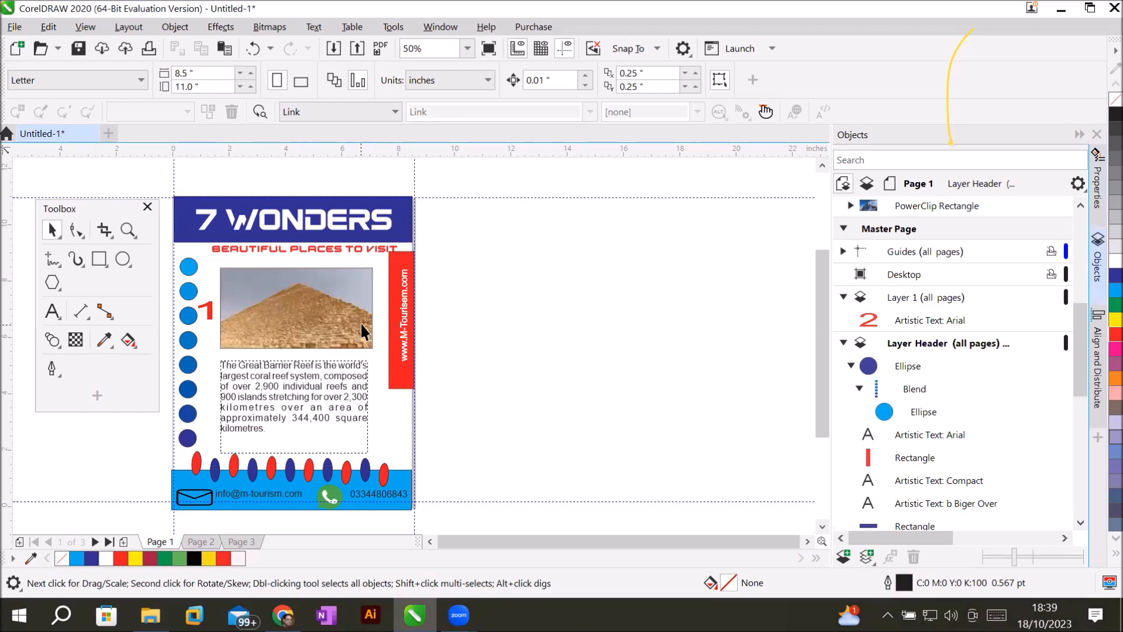
{"action": "left_click", "coordinate": [394, 272]}
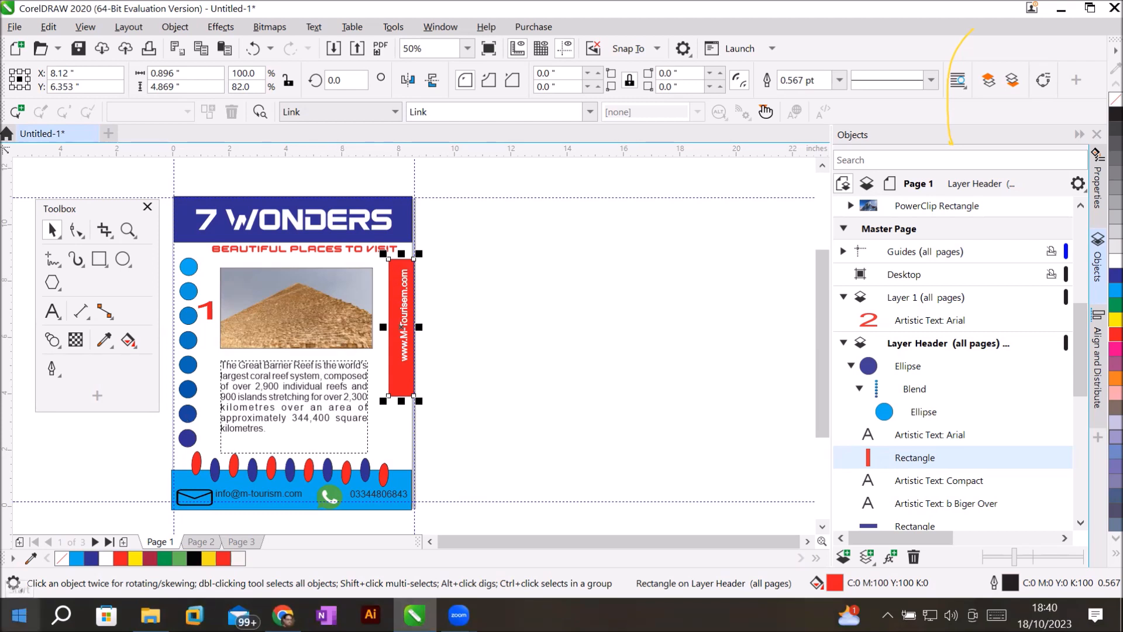
{"action": "left_click", "coordinate": [190, 24]}
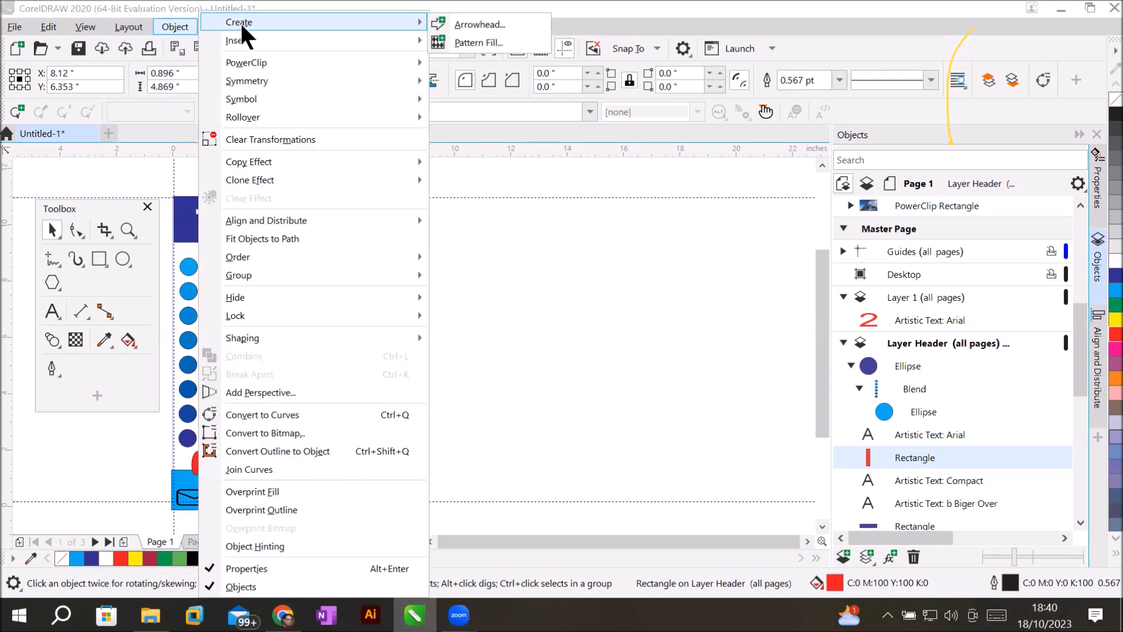
Launch the Barcode Wizard with EAN-13 and select its existing 12-digit number.
{"action": "mouse_move", "coordinate": [242, 40]}
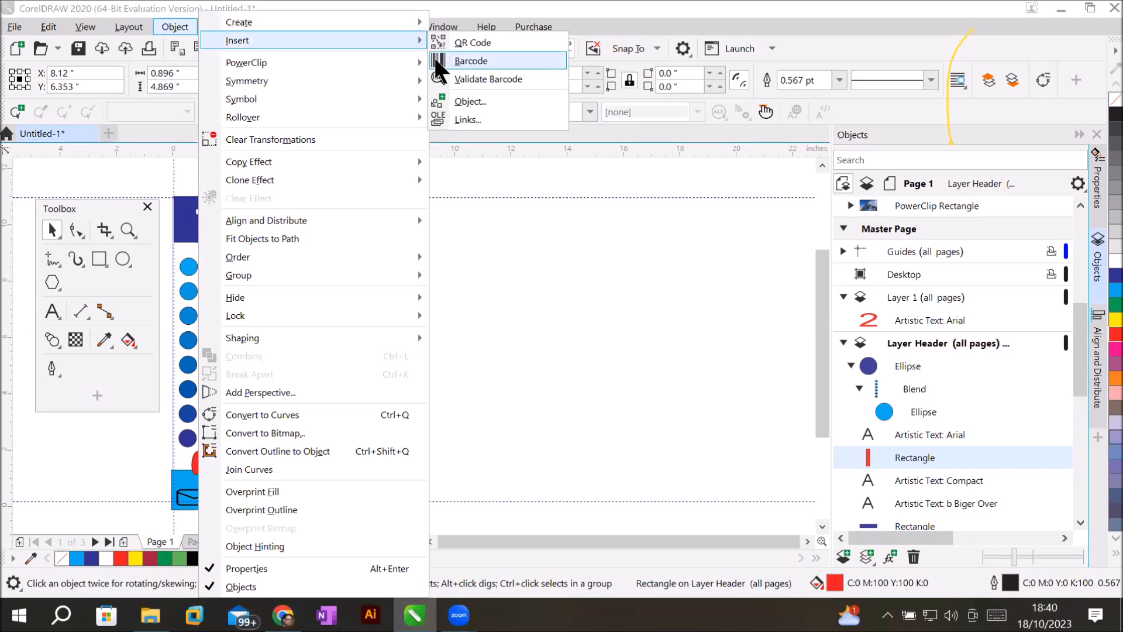
{"action": "left_click", "coordinate": [498, 61]}
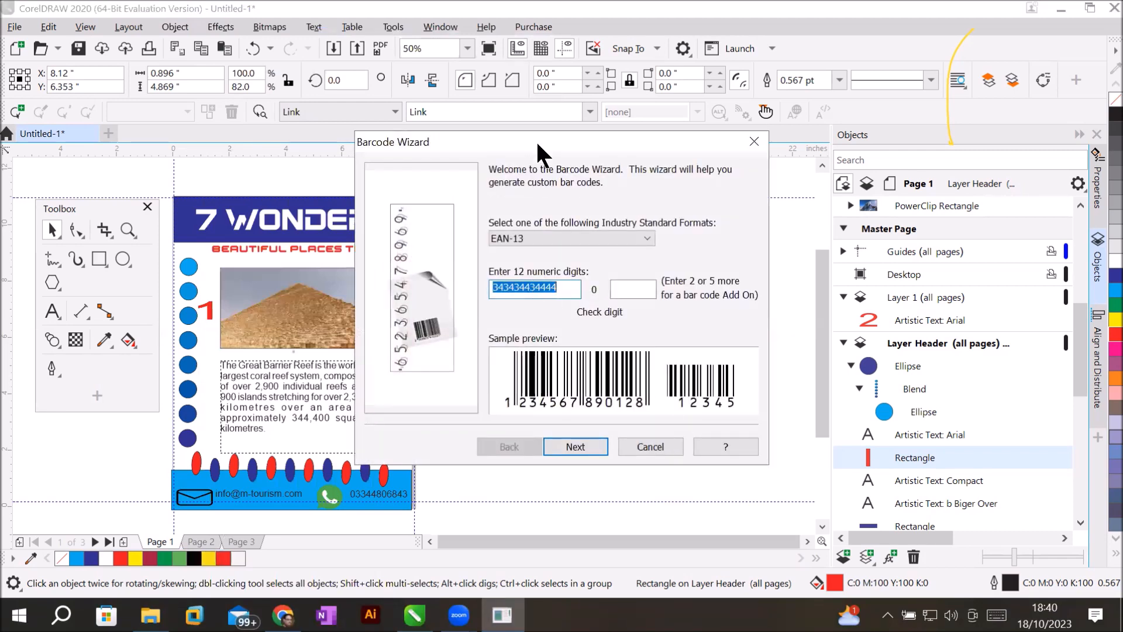
{"action": "left_click_drag", "start_coordinate": [548, 148], "coordinate": [637, 163]}
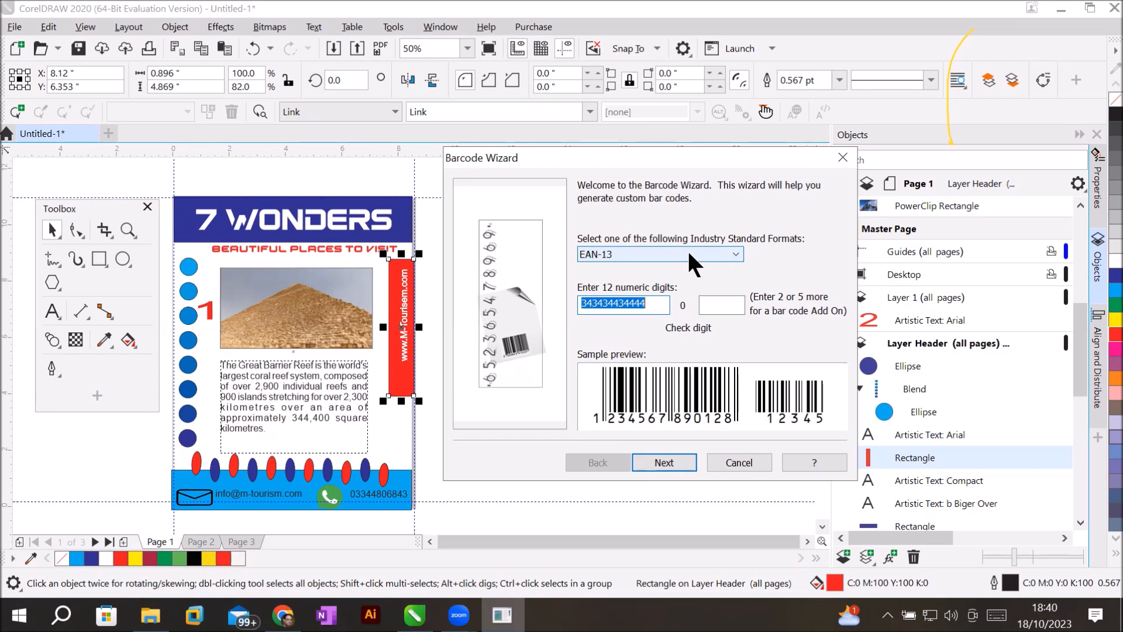
{"action": "left_click", "coordinate": [653, 304]}
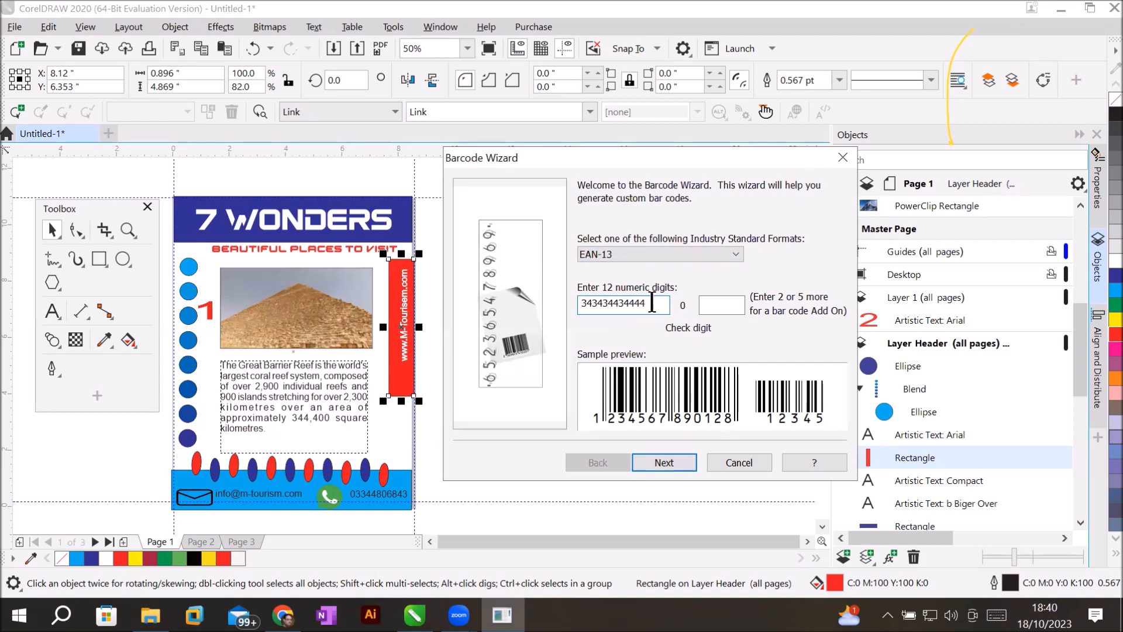
{"action": "left_click", "coordinate": [725, 306]}
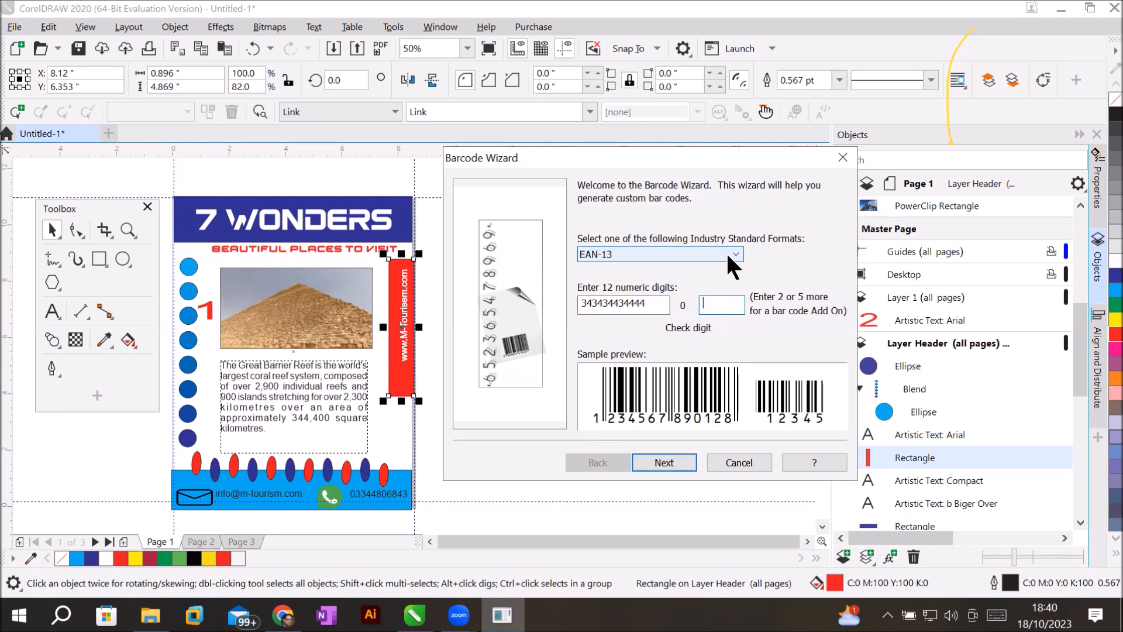
{"action": "left_click_drag", "start_coordinate": [654, 303], "coordinate": [541, 310]}
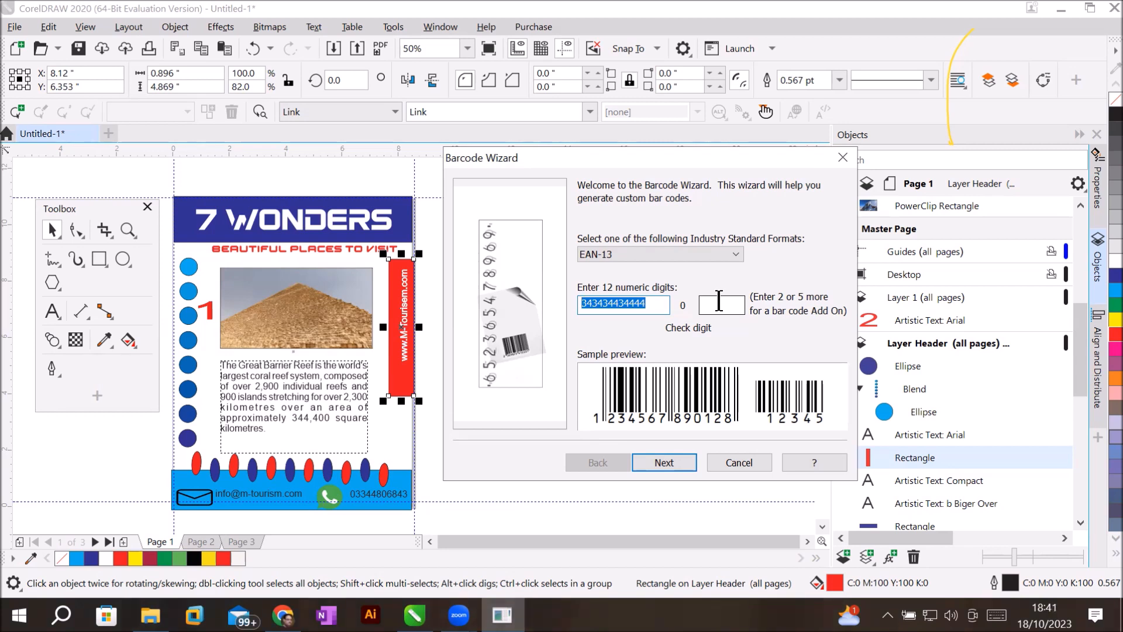
{"action": "left_click", "coordinate": [719, 302]}
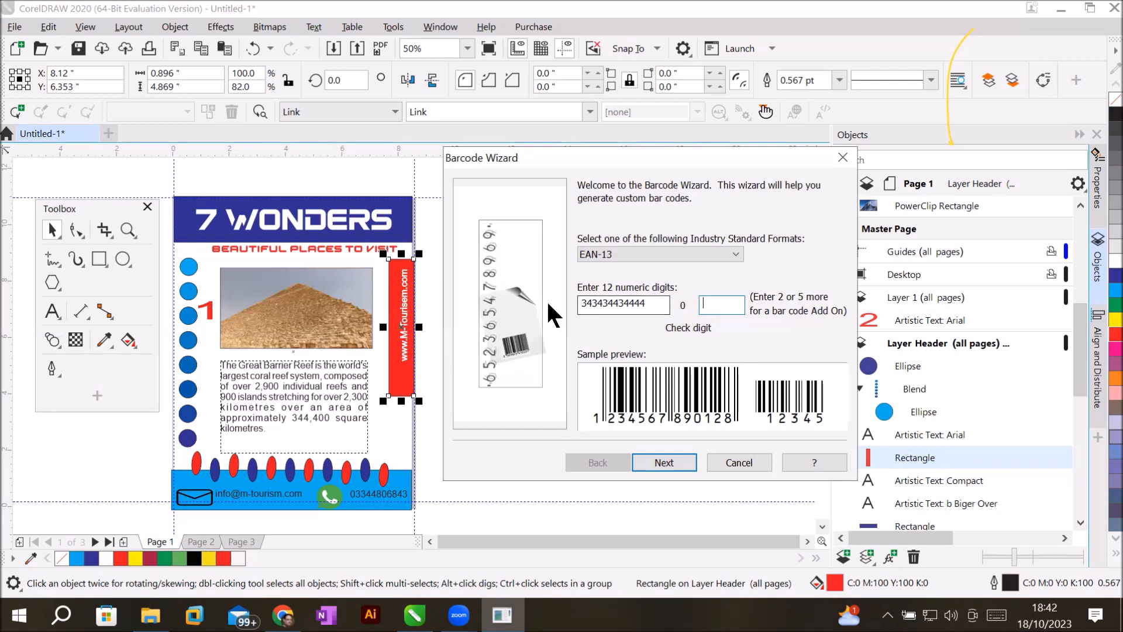
{"action": "left_click_drag", "start_coordinate": [654, 302], "coordinate": [468, 312]}
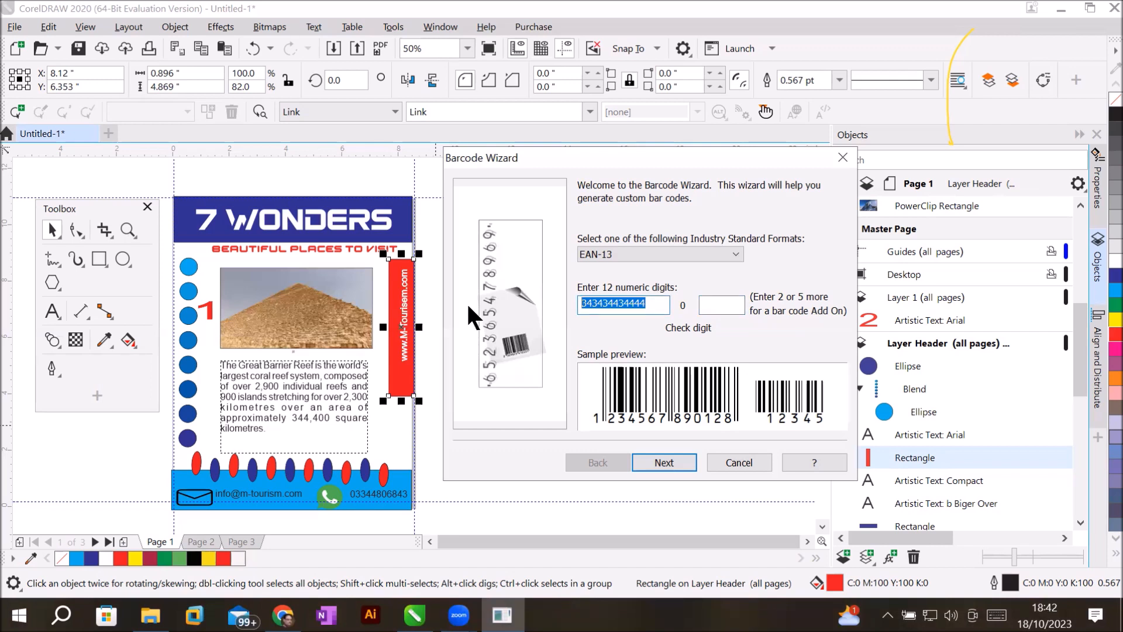
{"action": "type", "text": "45"}
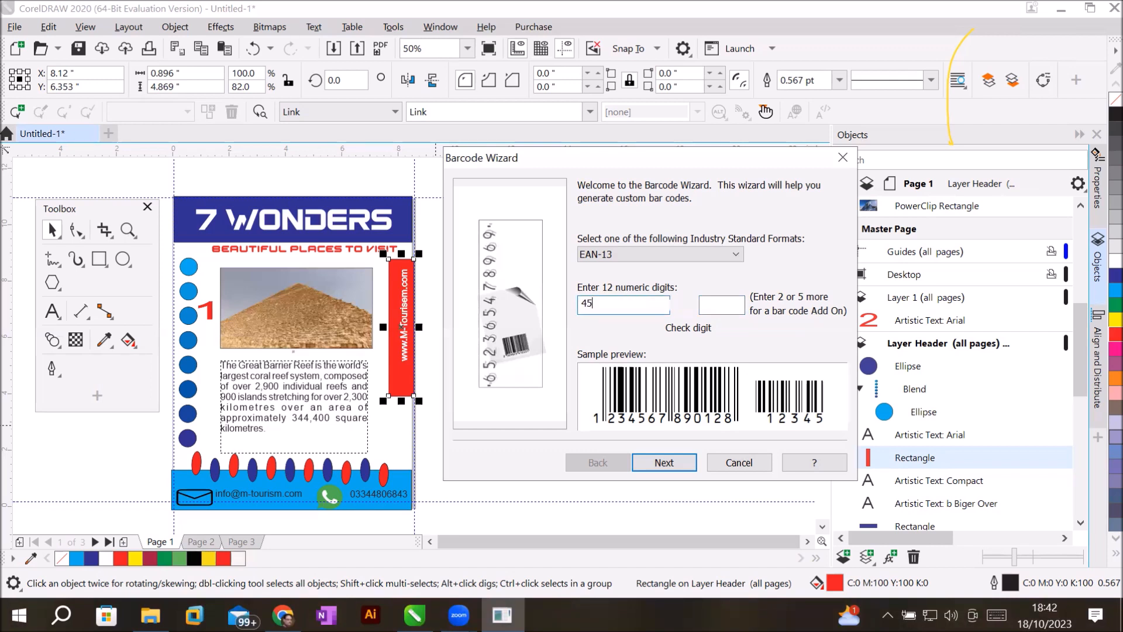
{"action": "type", "text": "63323"}
{"action": "type", "text": "45643"}
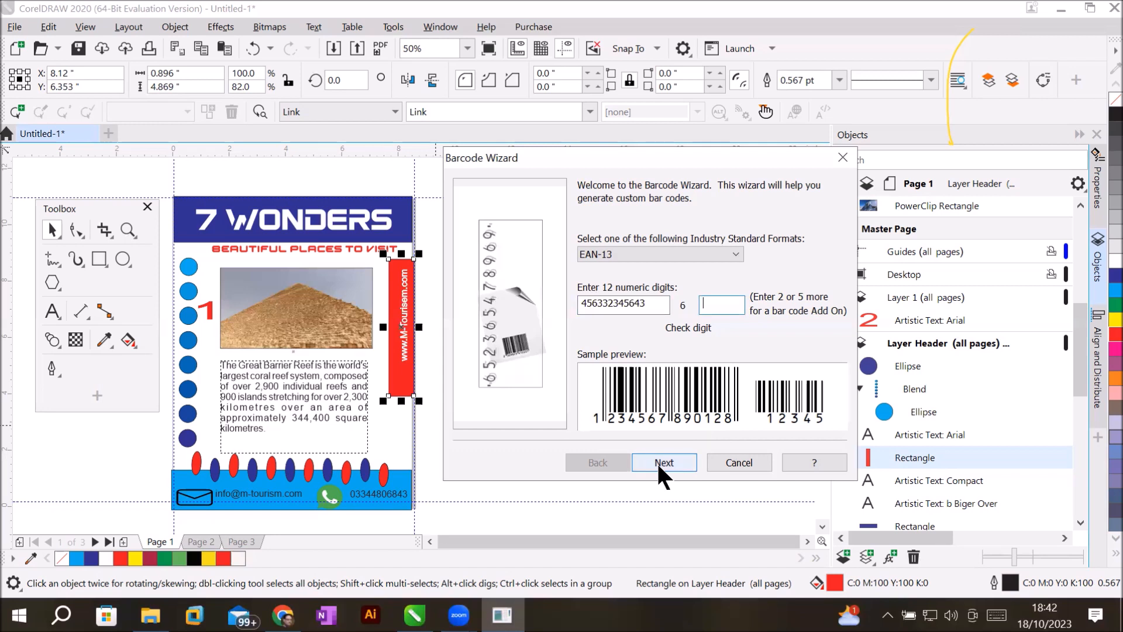
{"action": "double_click", "coordinate": [601, 302]}
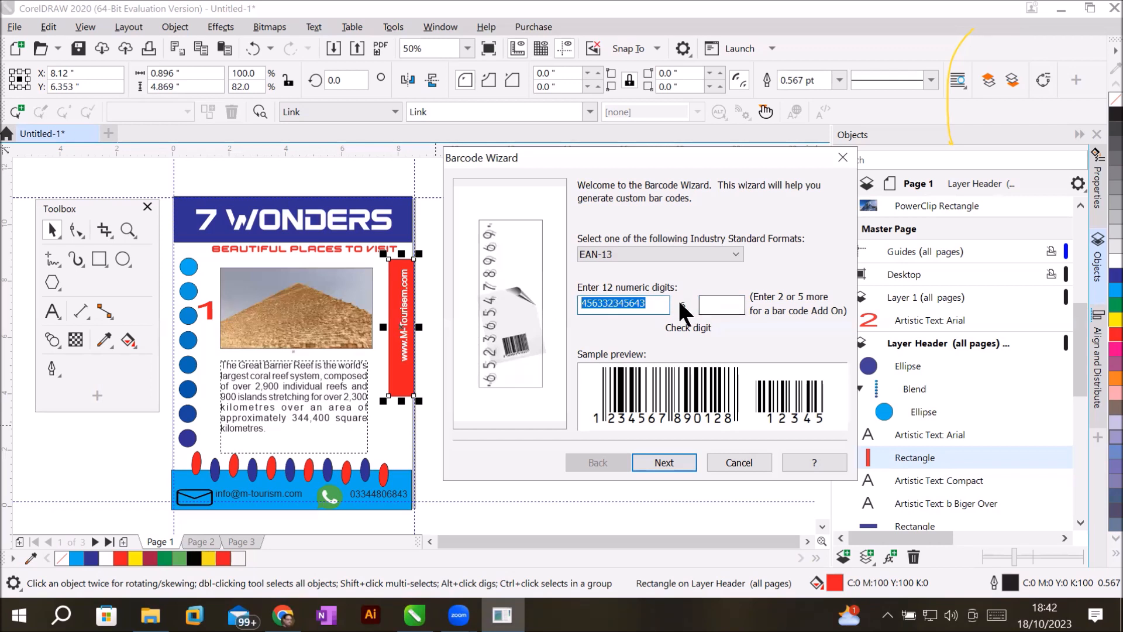
{"action": "left_click", "coordinate": [664, 462]}
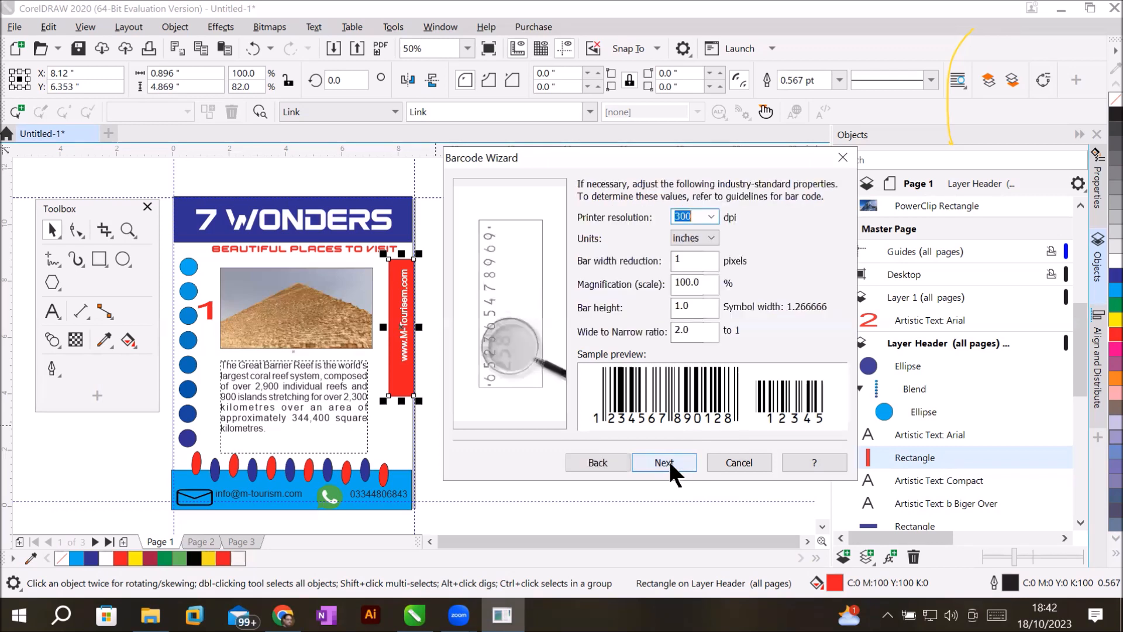
Keep 300 dpi printer resolution, accept the size settings, and finish inserting the barcode.
{"action": "left_click", "coordinate": [711, 214]}
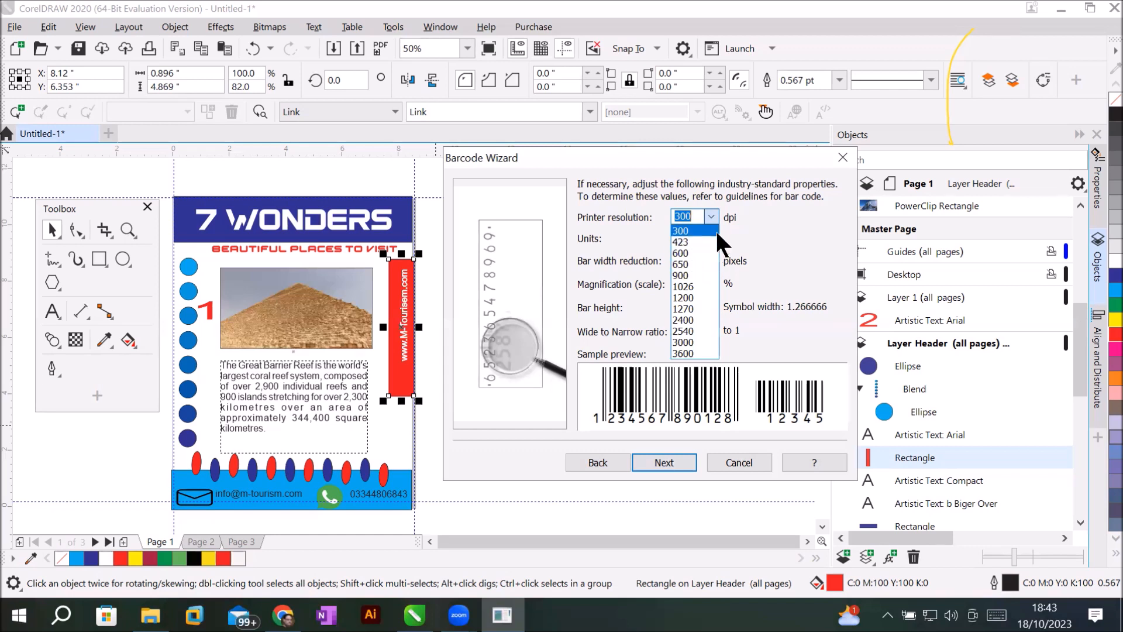
{"action": "left_click", "coordinate": [716, 231]}
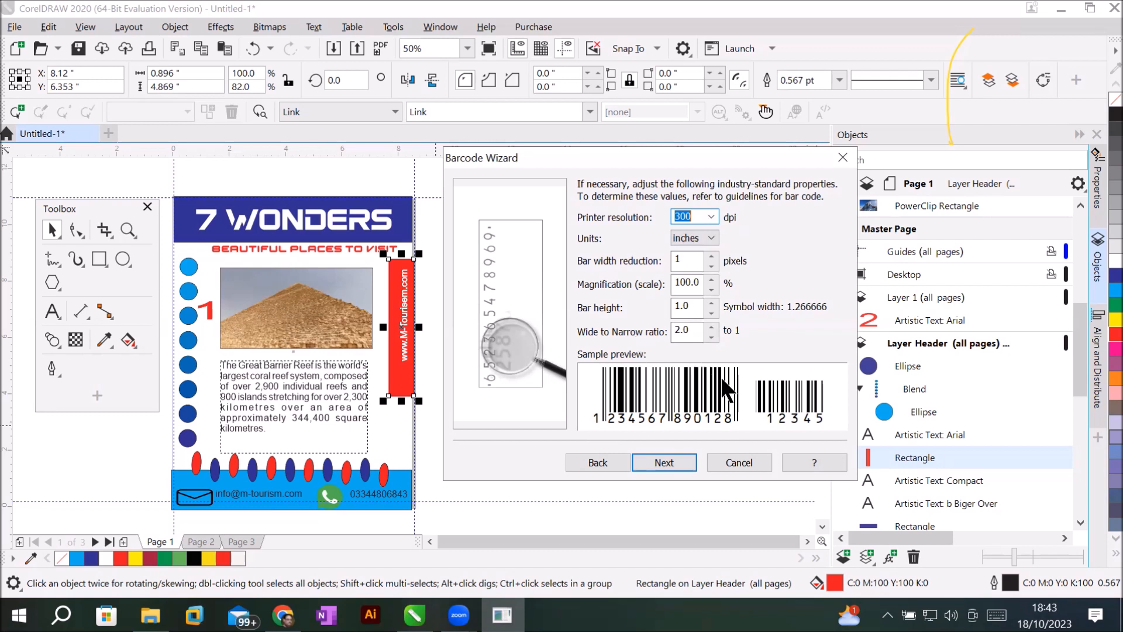
{"action": "left_click", "coordinate": [676, 459]}
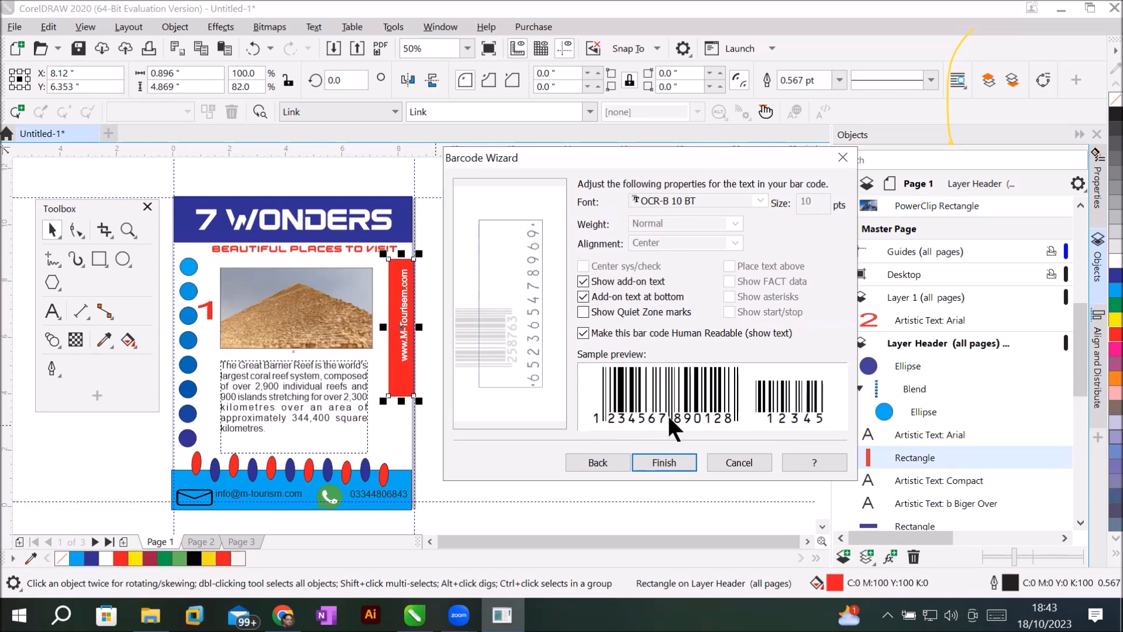
{"action": "left_click", "coordinate": [664, 462]}
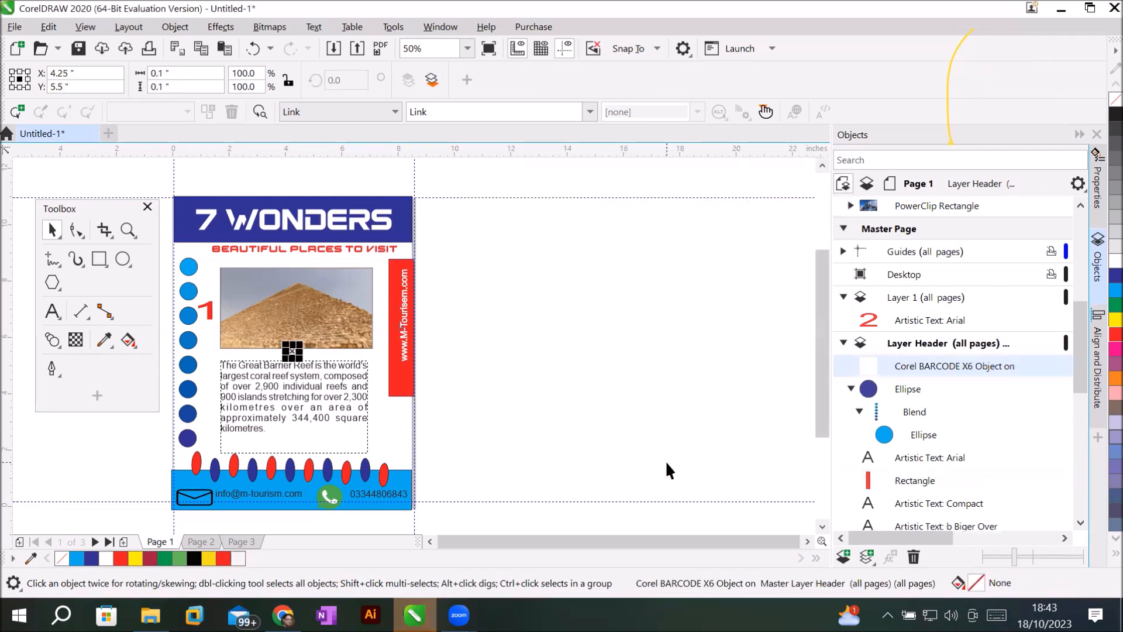
Zoom in on the new EAN-13 barcode and marquee-select it for inspection.
{"action": "scroll", "coordinate": [267, 344], "scroll_direction": "up", "scroll_amount": 10}
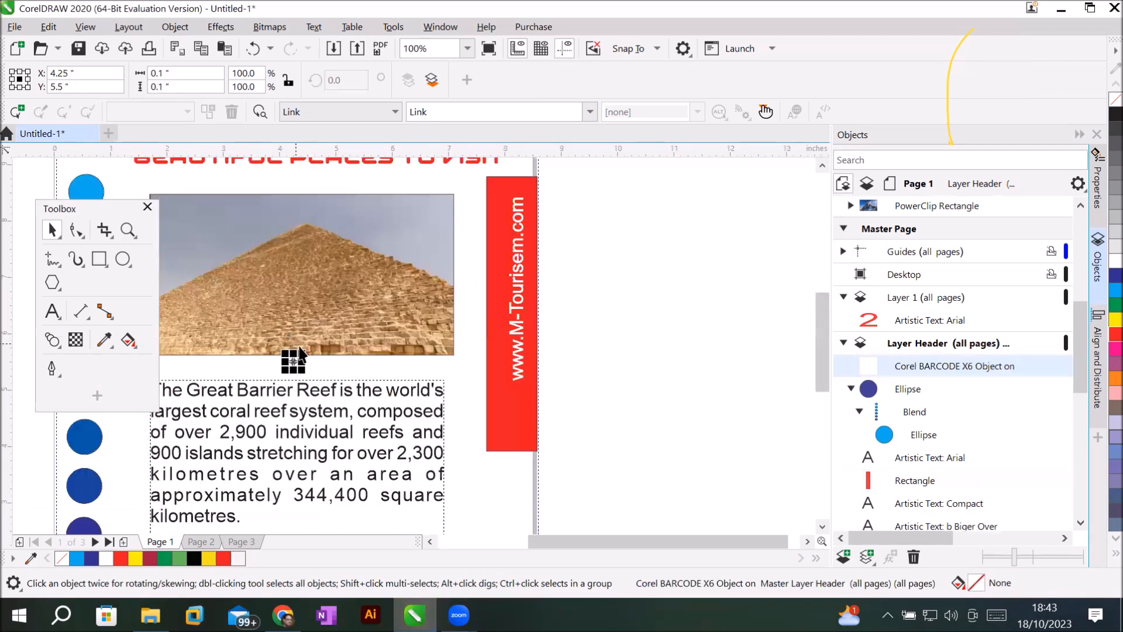
{"action": "scroll", "coordinate": [240, 474], "scroll_direction": "up", "scroll_amount": 2}
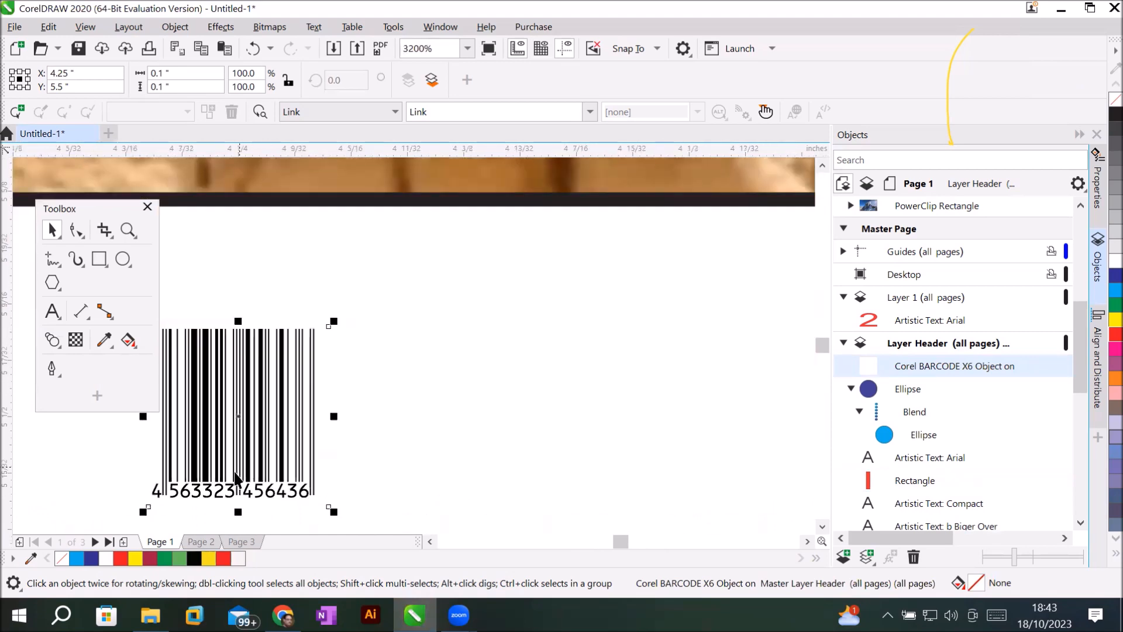
{"action": "scroll", "coordinate": [237, 477], "scroll_direction": "up", "scroll_amount": 2}
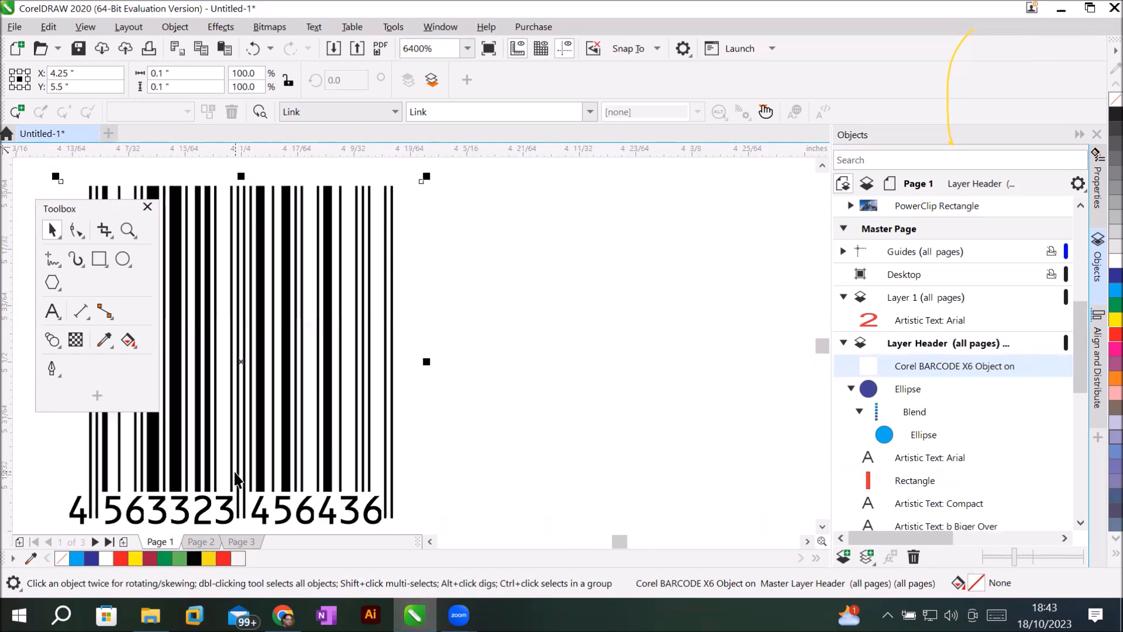
{"action": "scroll", "coordinate": [237, 478], "scroll_direction": "down", "scroll_amount": 2}
{"action": "left_click_drag", "start_coordinate": [249, 431], "coordinate": [515, 438]}
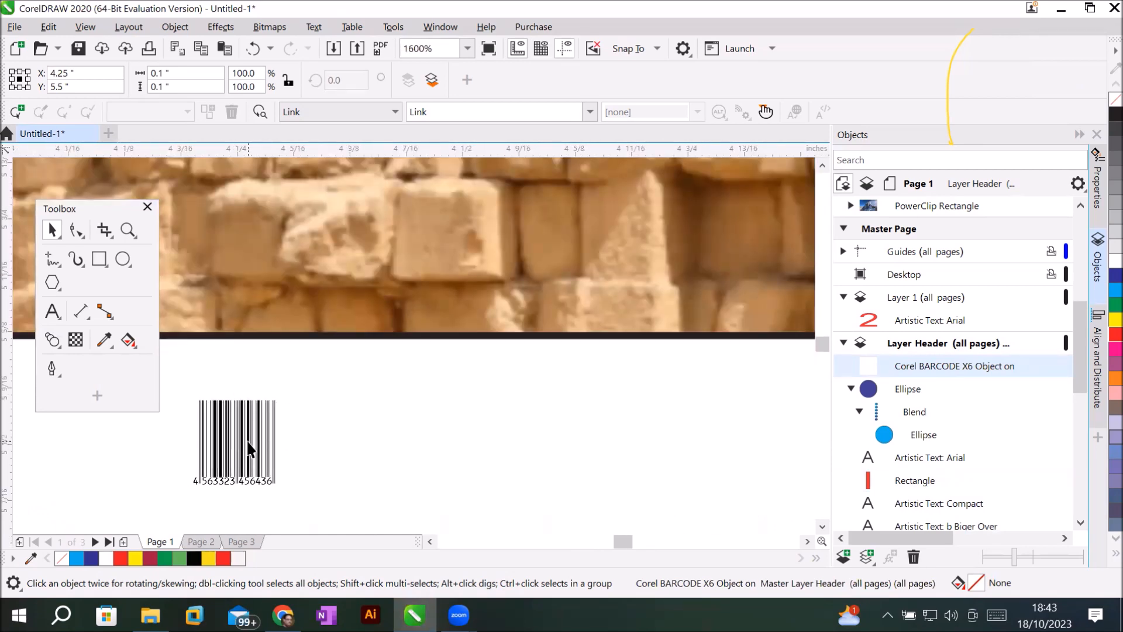
{"action": "left_click_drag", "start_coordinate": [585, 439], "coordinate": [584, 440]}
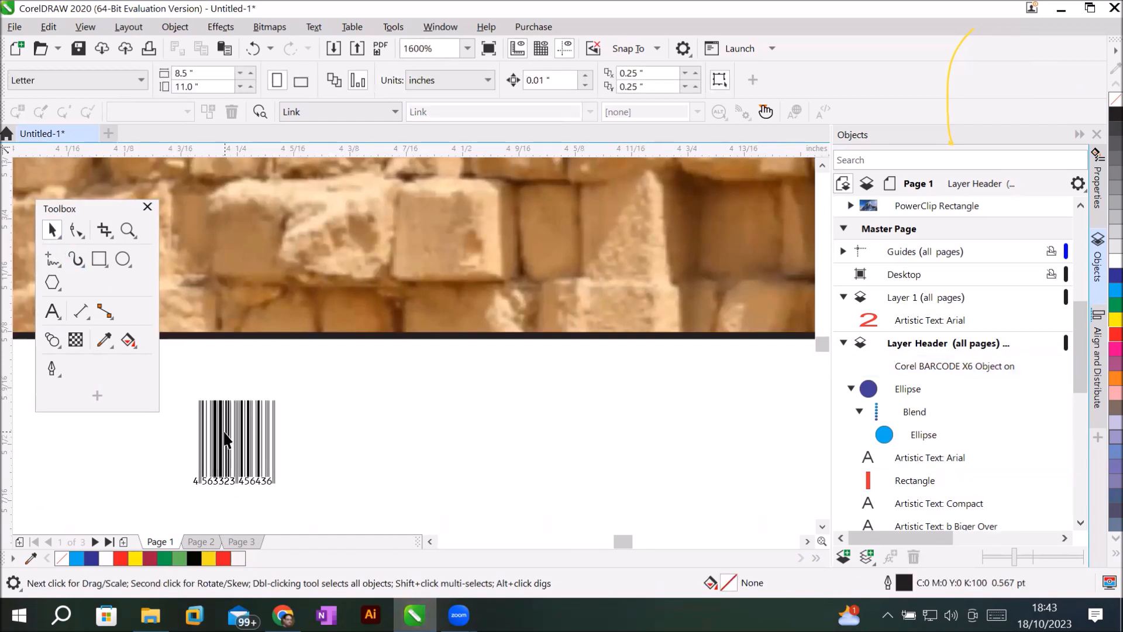
{"action": "left_click_drag", "start_coordinate": [182, 410], "coordinate": [306, 489]}
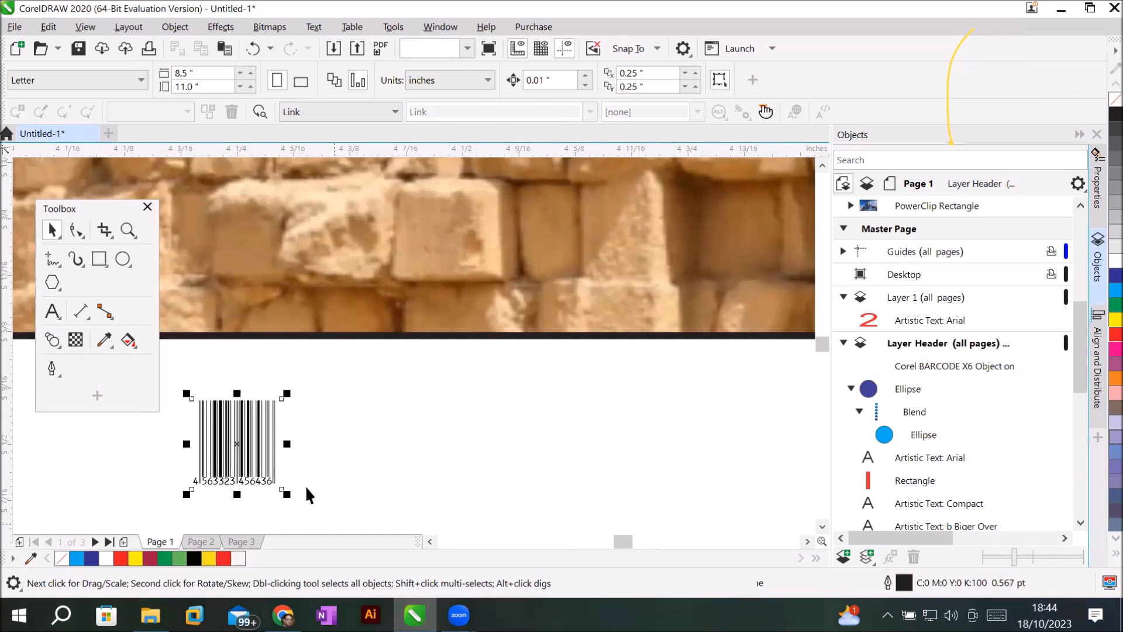
{"action": "left_click", "coordinate": [310, 458]}
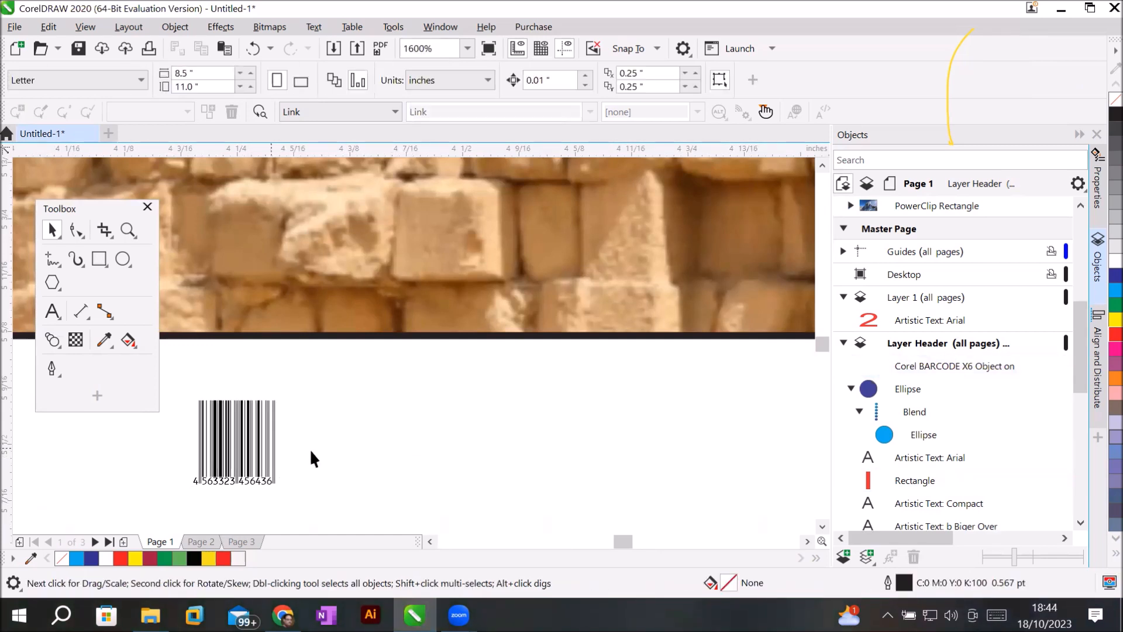
{"action": "left_click_drag", "start_coordinate": [189, 377], "coordinate": [315, 506]}
{"action": "scroll", "coordinate": [357, 483], "scroll_direction": "down", "scroll_amount": 3}
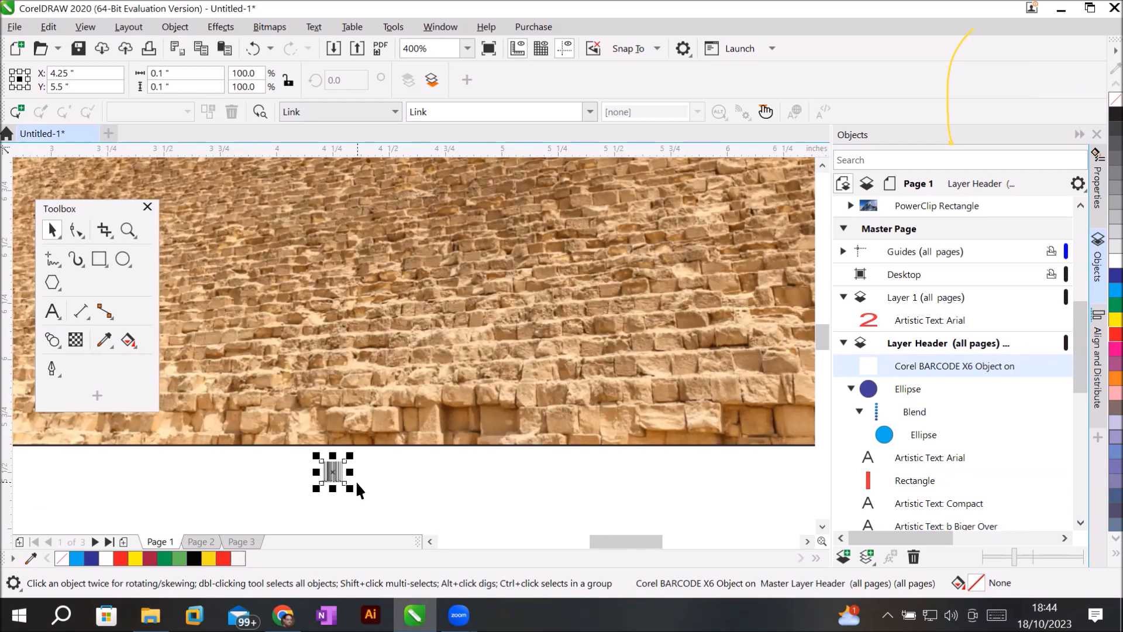
{"action": "scroll", "coordinate": [357, 483], "scroll_direction": "up", "scroll_amount": 3}
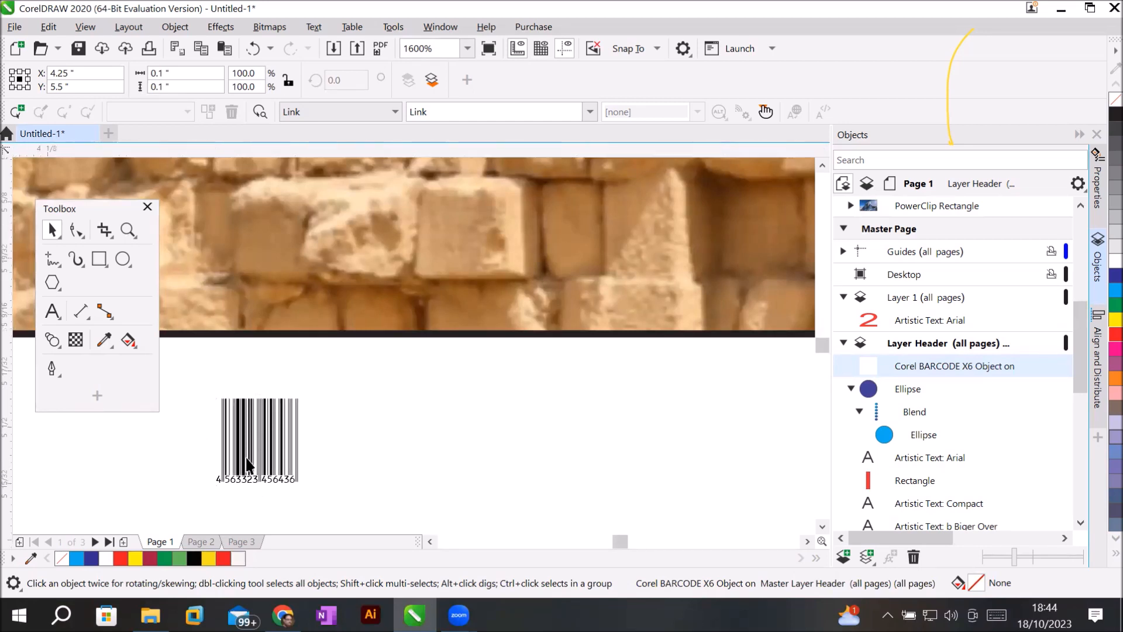
{"action": "scroll", "coordinate": [247, 466], "scroll_direction": "up", "scroll_amount": 2}
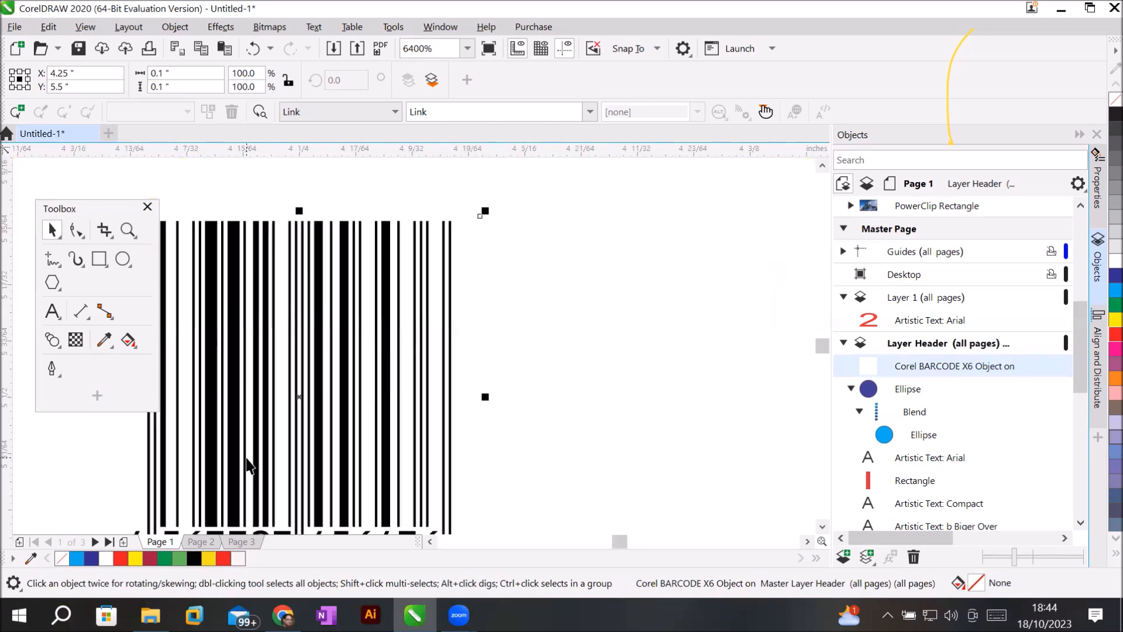
{"action": "scroll", "coordinate": [247, 465], "scroll_direction": "down", "scroll_amount": 1}
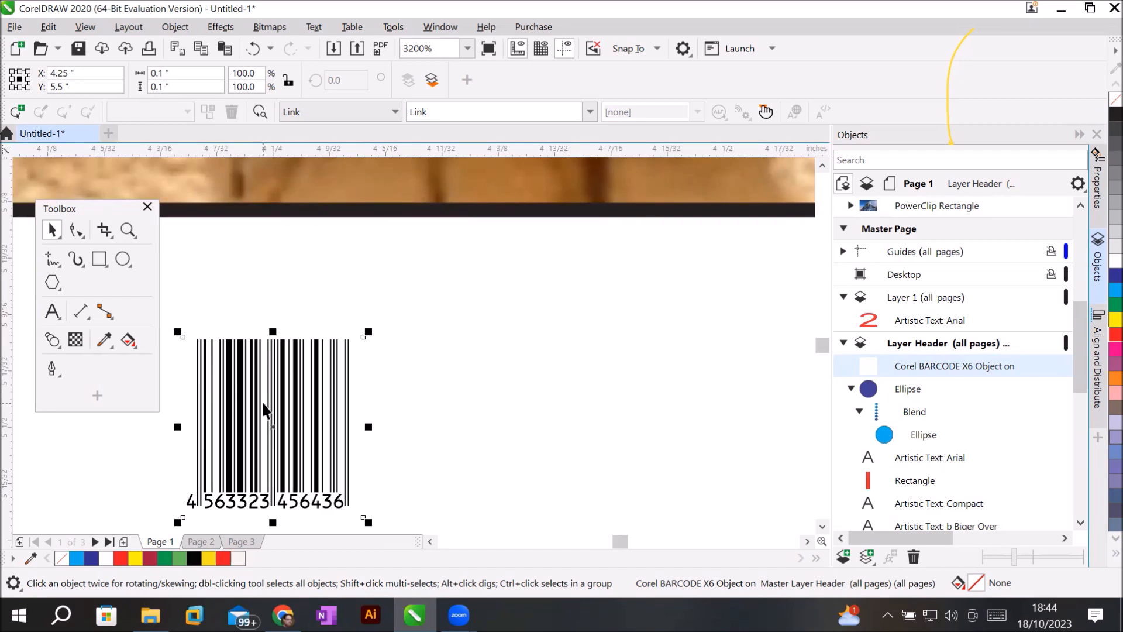
Stretch the barcode wider, undo the height change, and corner-scale it to 0.352" × 0.136".
{"action": "key", "text": "Escape"}
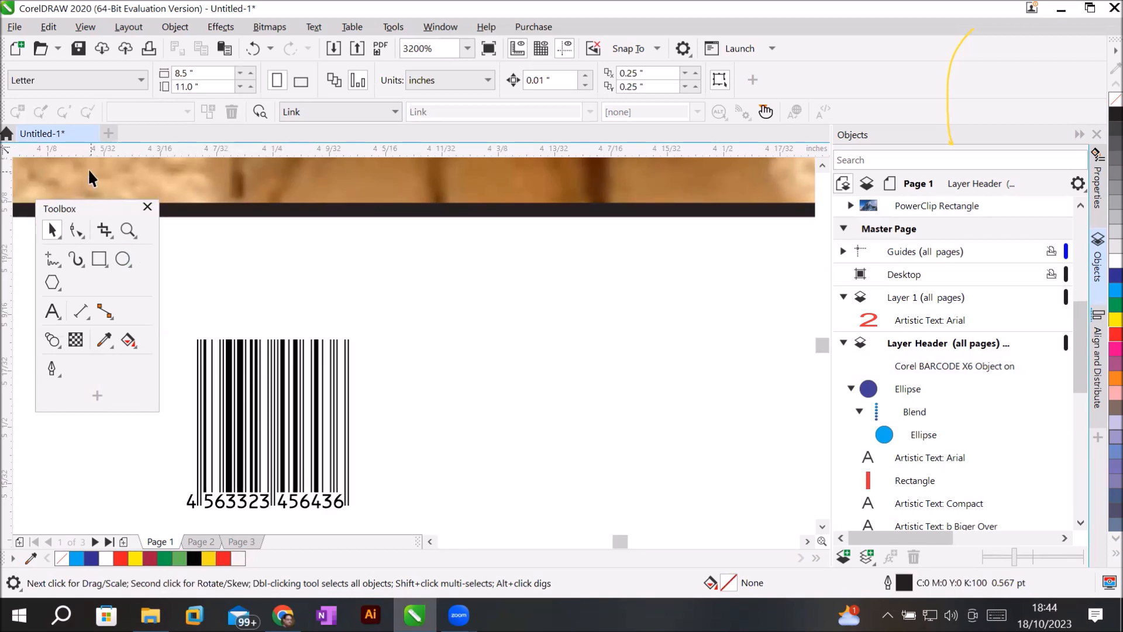
{"action": "double_click", "coordinate": [62, 208]}
{"action": "left_click_drag", "start_coordinate": [90, 288], "coordinate": [401, 515]}
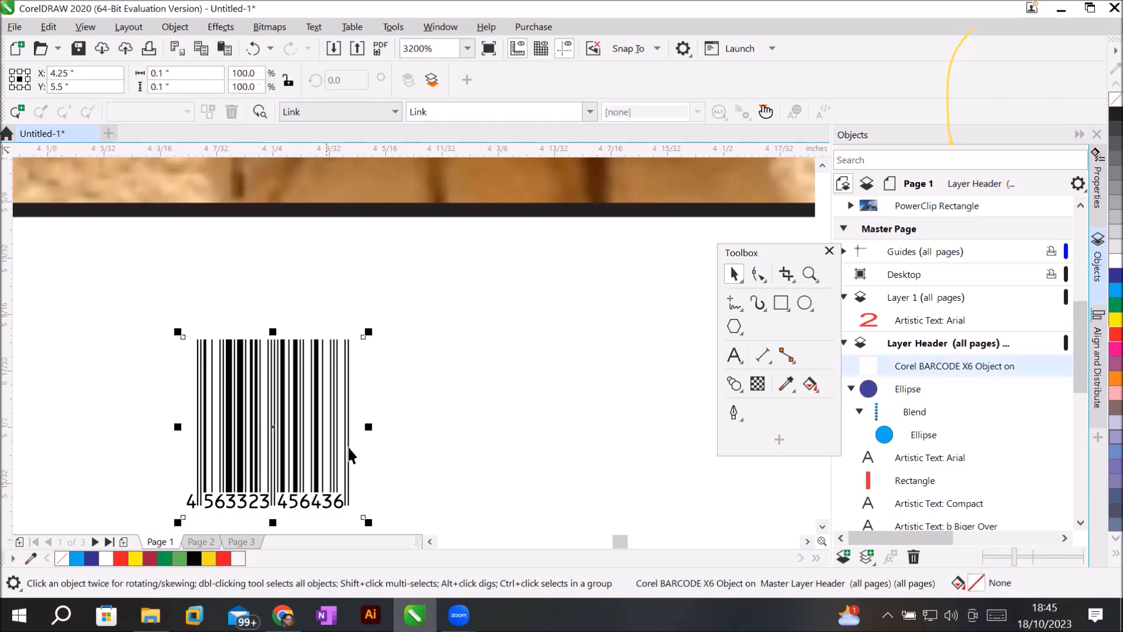
{"action": "left_click_drag", "start_coordinate": [364, 428], "coordinate": [582, 429]}
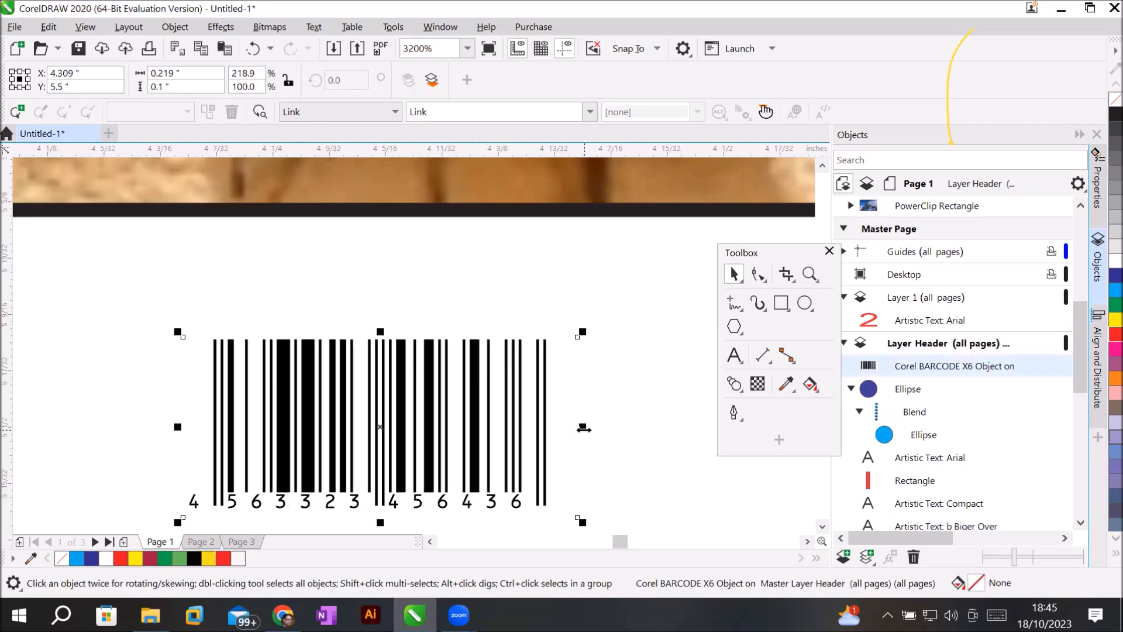
{"action": "left_click_drag", "start_coordinate": [380, 333], "coordinate": [403, 254]}
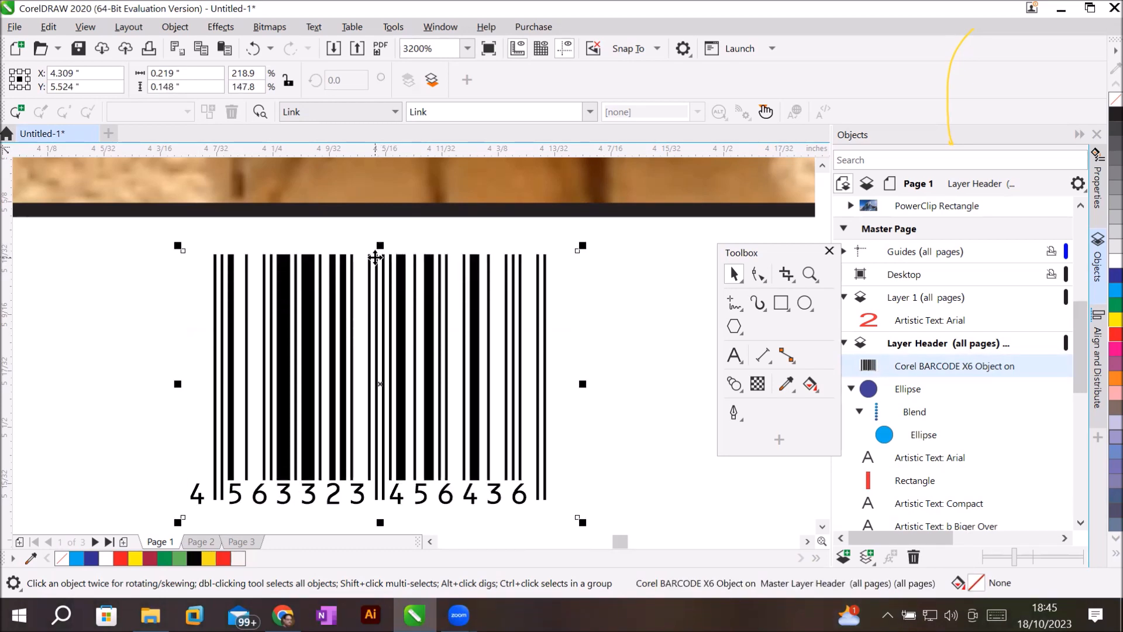
{"action": "key", "text": "ctrl+z"}
{"action": "key", "text": "ctrl+z"}
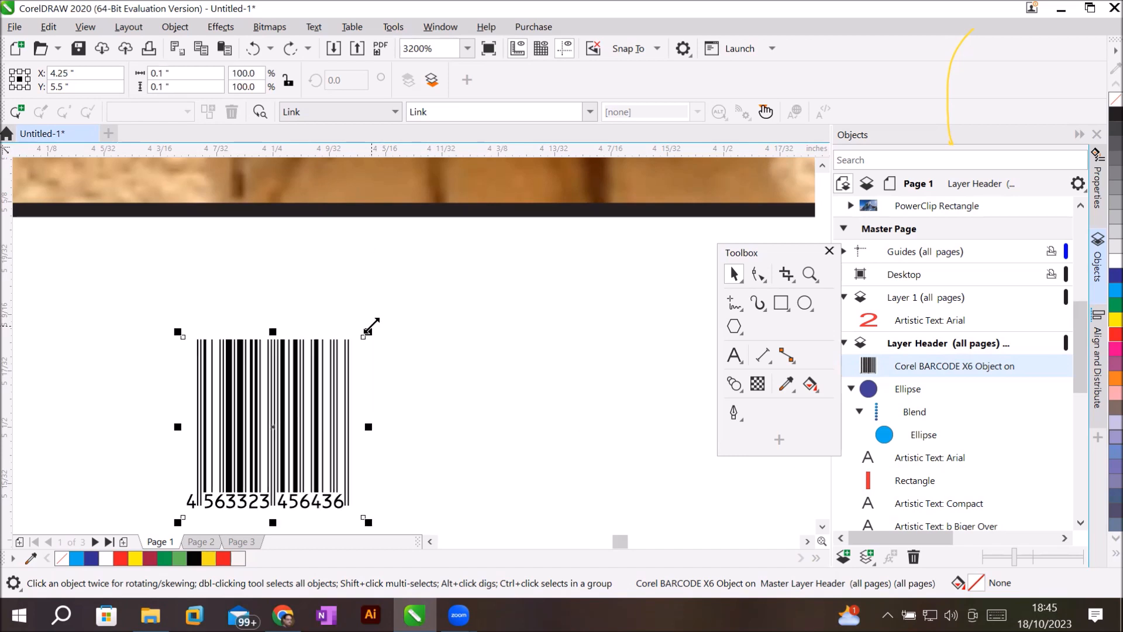
{"action": "left_click_drag", "start_coordinate": [369, 326], "coordinate": [597, 292]}
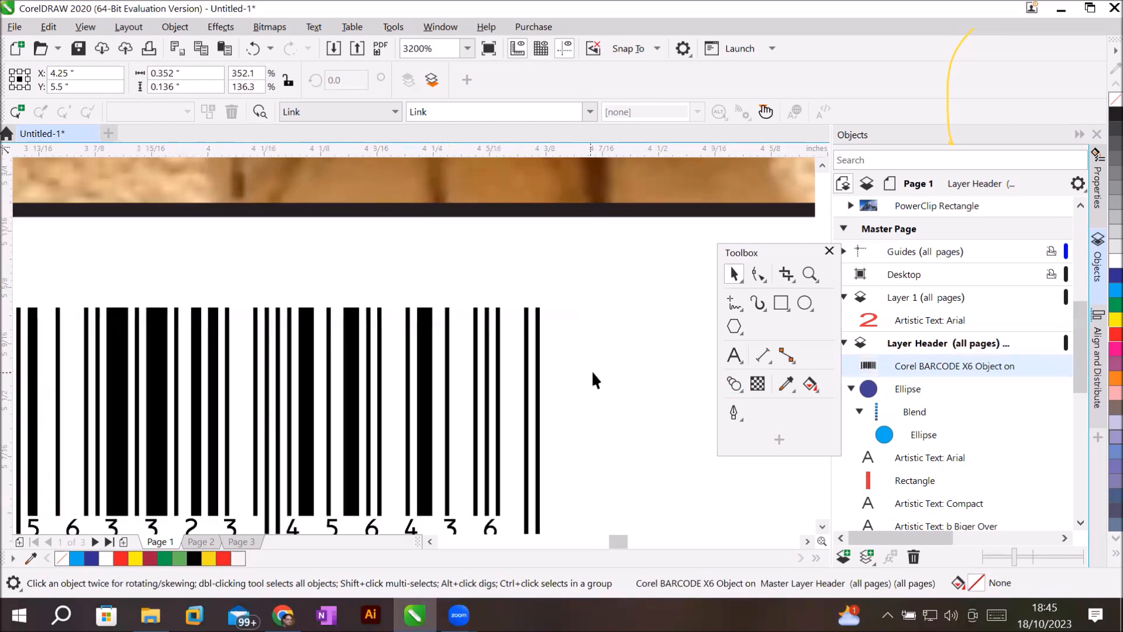
{"action": "scroll", "coordinate": [591, 370], "scroll_direction": "down", "scroll_amount": 1}
{"action": "scroll", "coordinate": [592, 370], "scroll_direction": "down", "scroll_amount": 3}
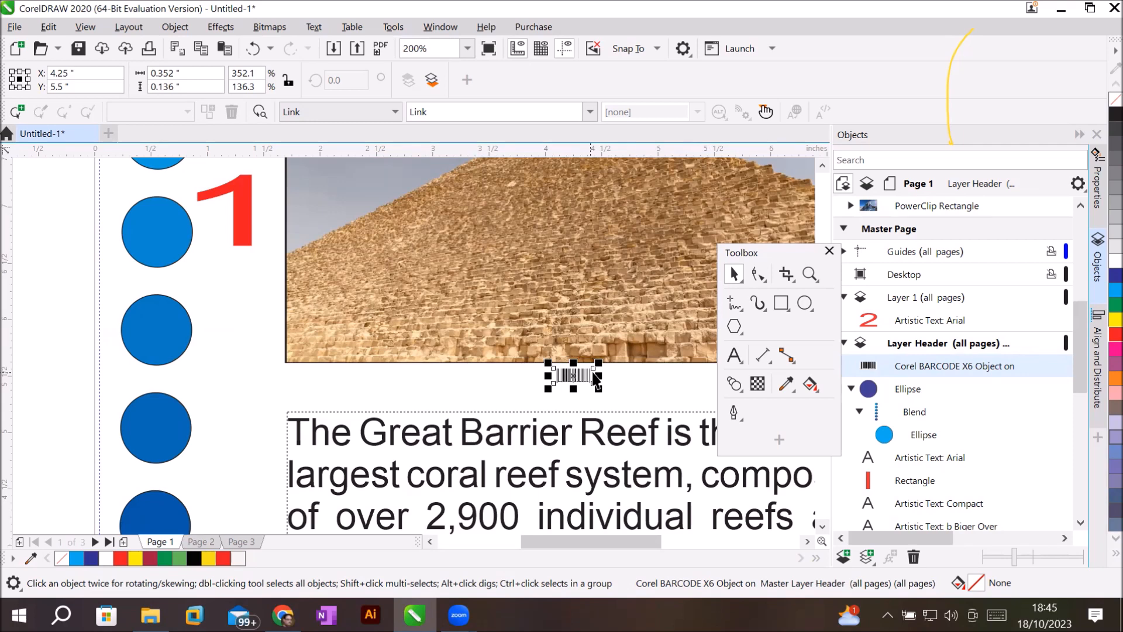
Zoom out to the full page and enlarge the barcode to 3.829" × 1.982".
{"action": "scroll", "coordinate": [627, 355], "scroll_direction": "up", "scroll_amount": 1}
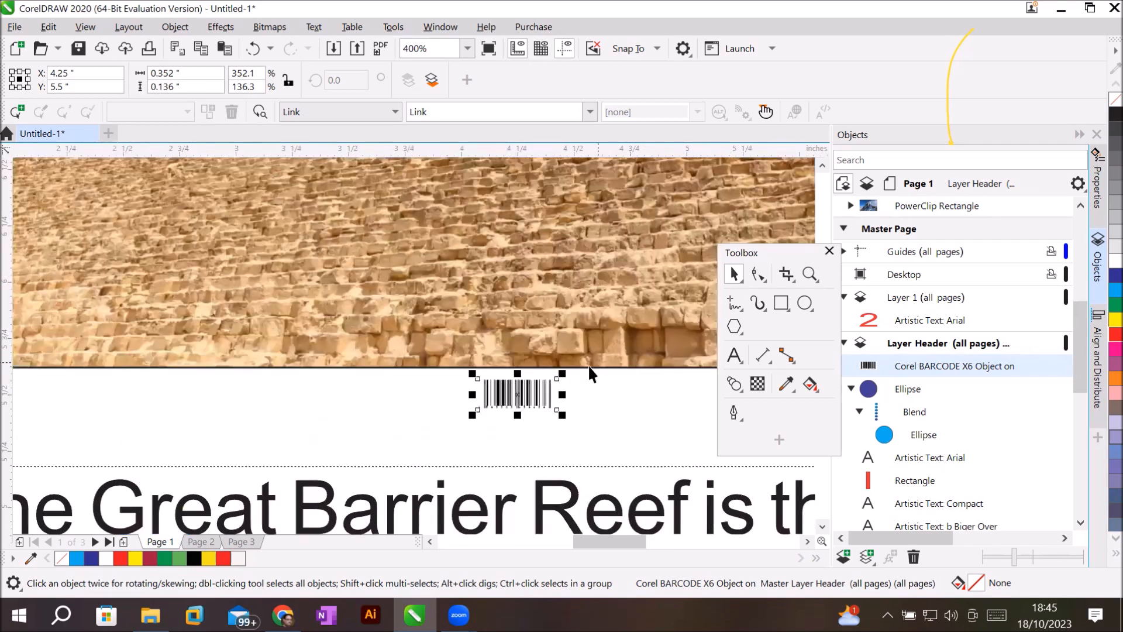
{"action": "scroll", "coordinate": [527, 391], "scroll_direction": "down", "scroll_amount": 4}
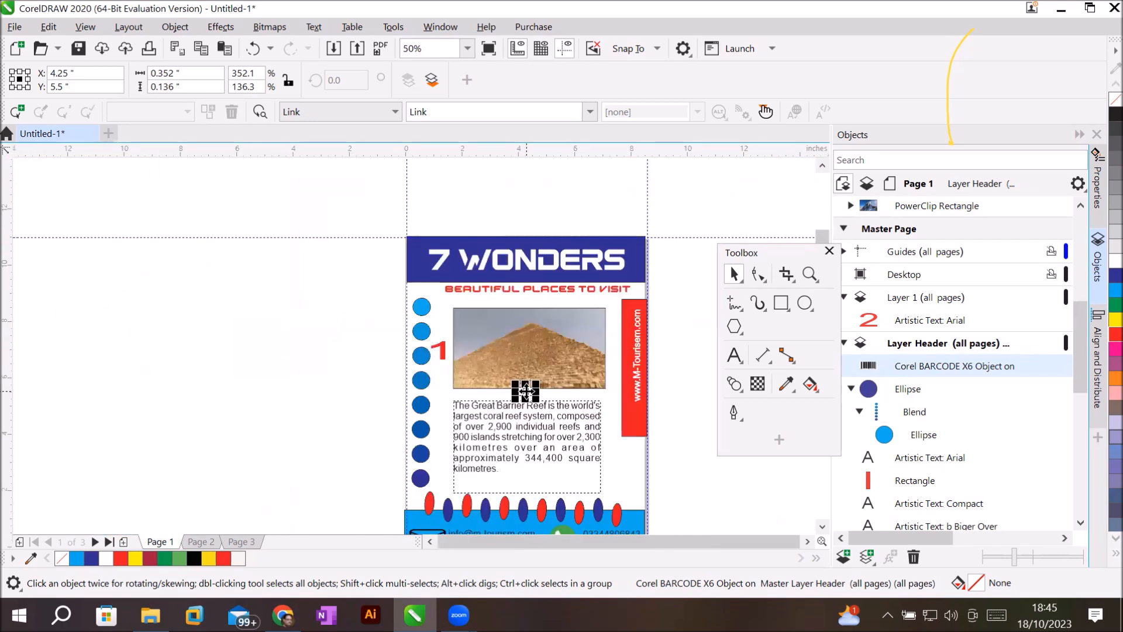
{"action": "left_click", "coordinate": [822, 526]}
{"action": "left_click", "coordinate": [822, 525]}
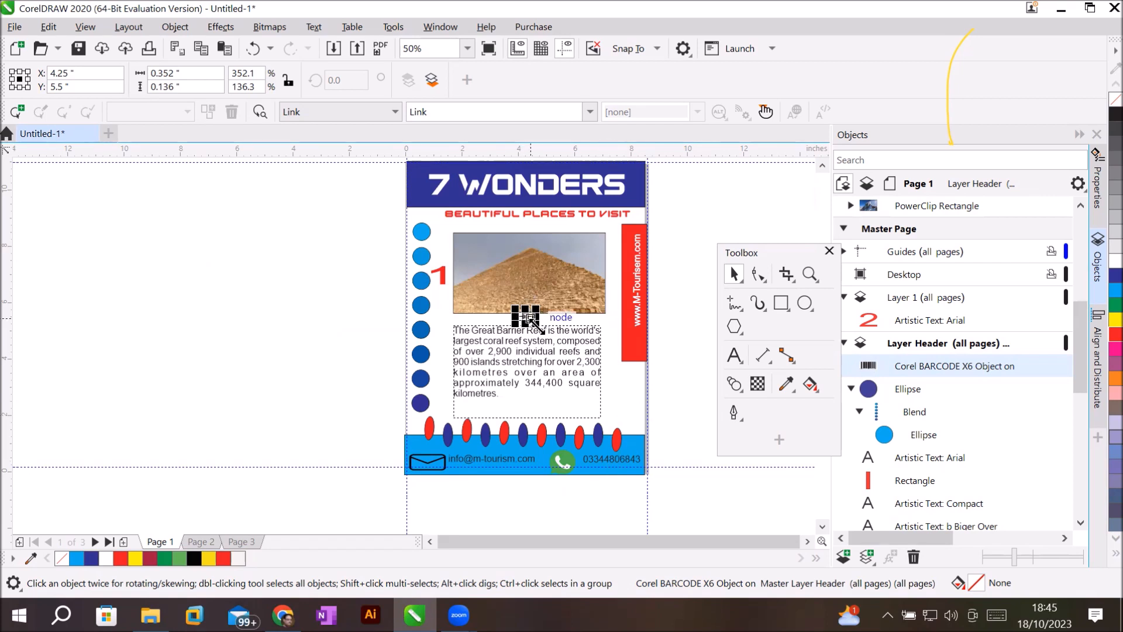
{"action": "left_click_drag", "start_coordinate": [533, 322], "coordinate": [281, 345]}
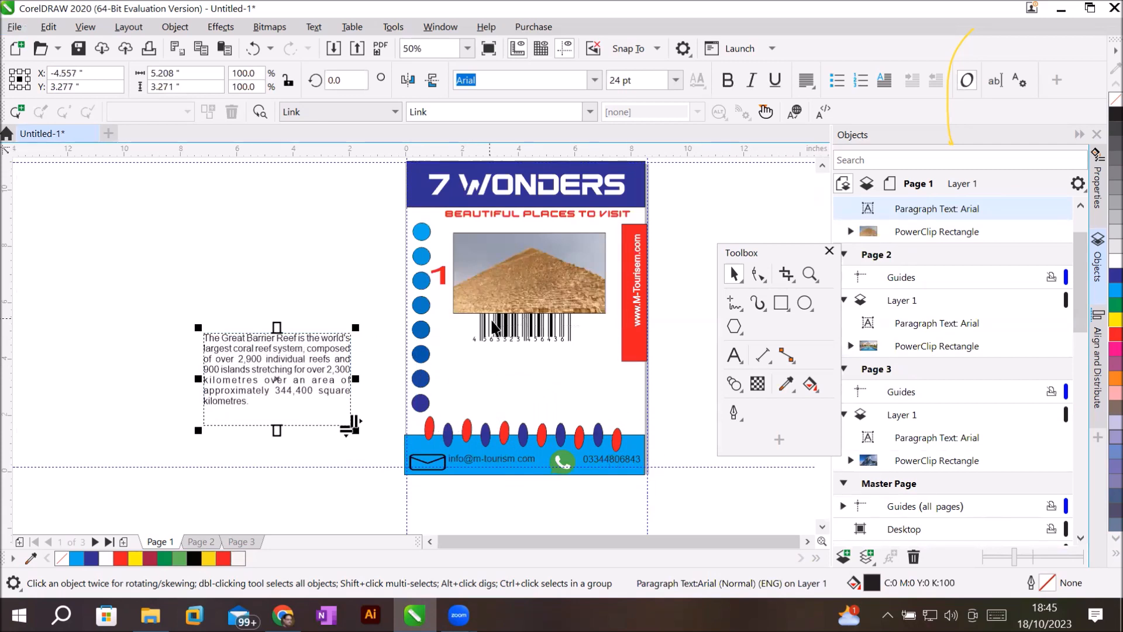
Return the reef paragraph beneath the pyramid photo and move the barcode off-page to the left.
{"action": "left_click", "coordinate": [554, 388]}
{"action": "left_click_drag", "start_coordinate": [555, 387], "coordinate": [516, 380]}
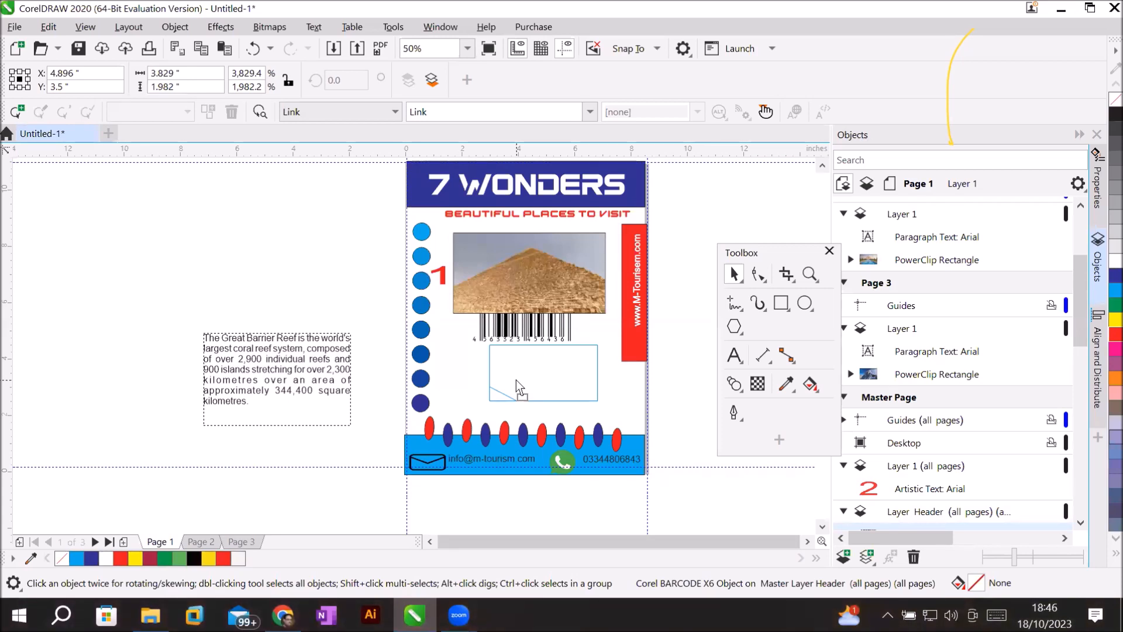
{"action": "left_click_drag", "start_coordinate": [516, 381], "coordinate": [516, 380]}
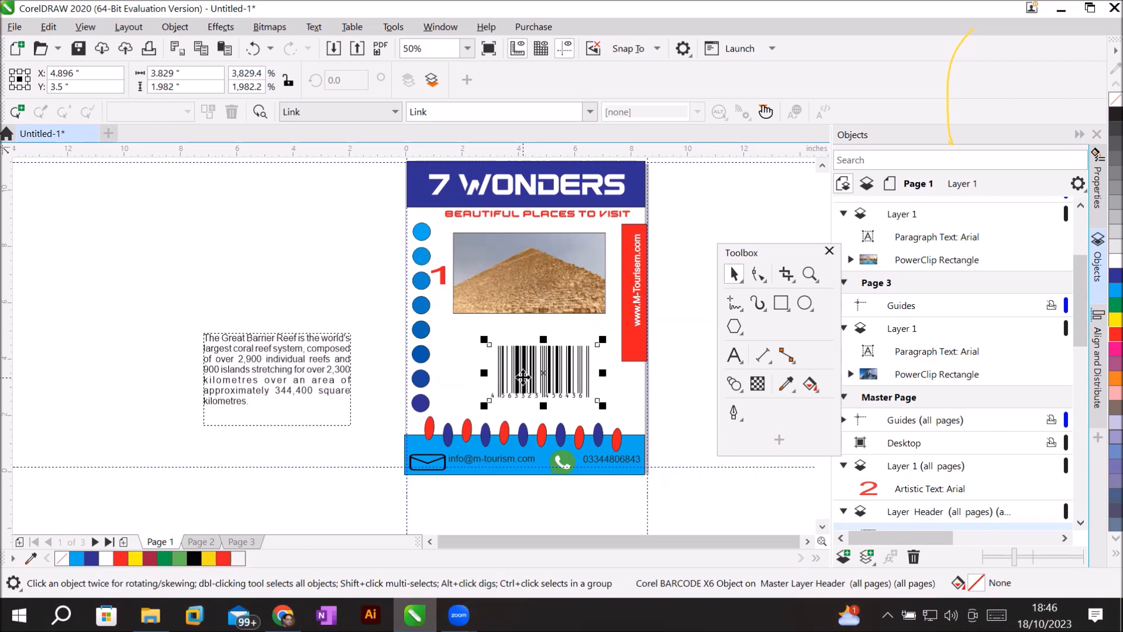
{"action": "left_click_drag", "start_coordinate": [537, 367], "coordinate": [585, 390]}
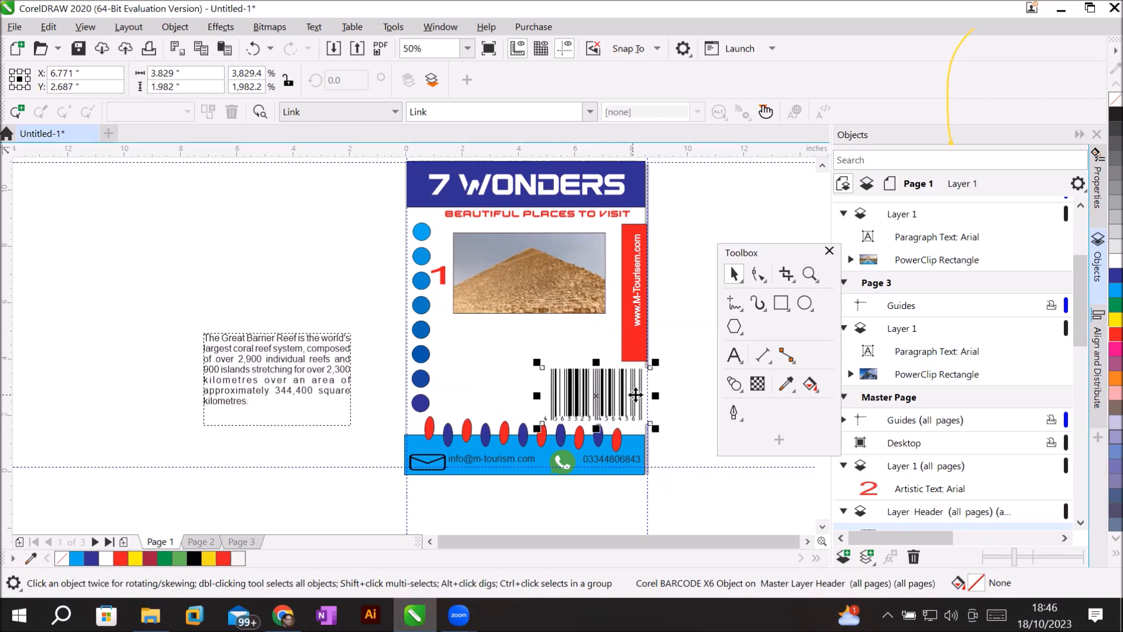
{"action": "left_click_drag", "start_coordinate": [571, 397], "coordinate": [557, 352]}
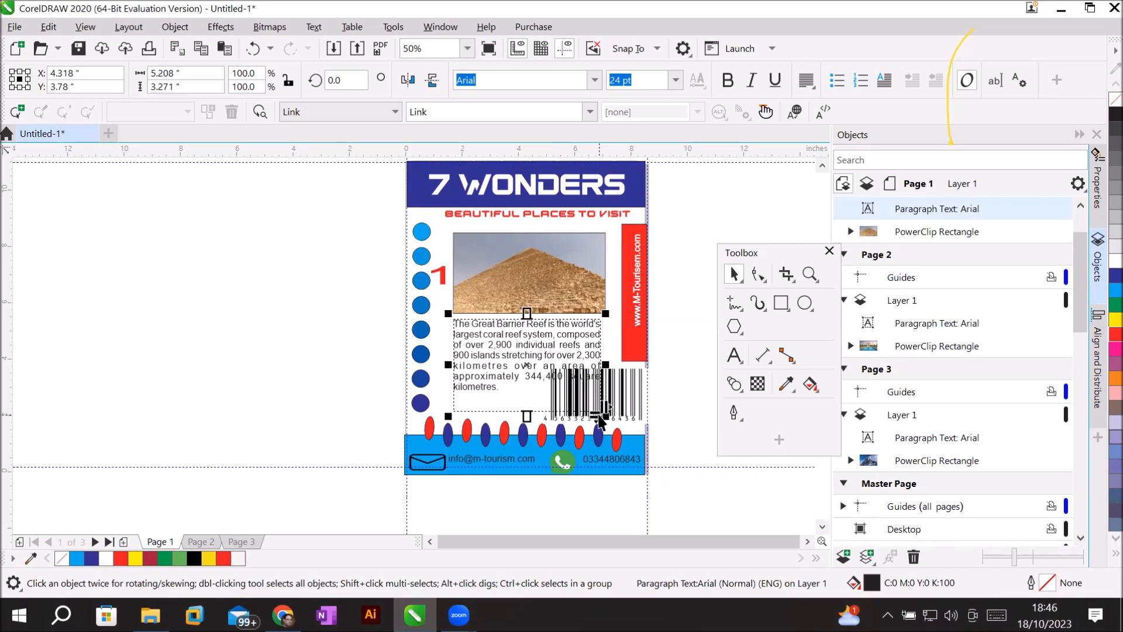
{"action": "left_click_drag", "start_coordinate": [635, 405], "coordinate": [324, 364]}
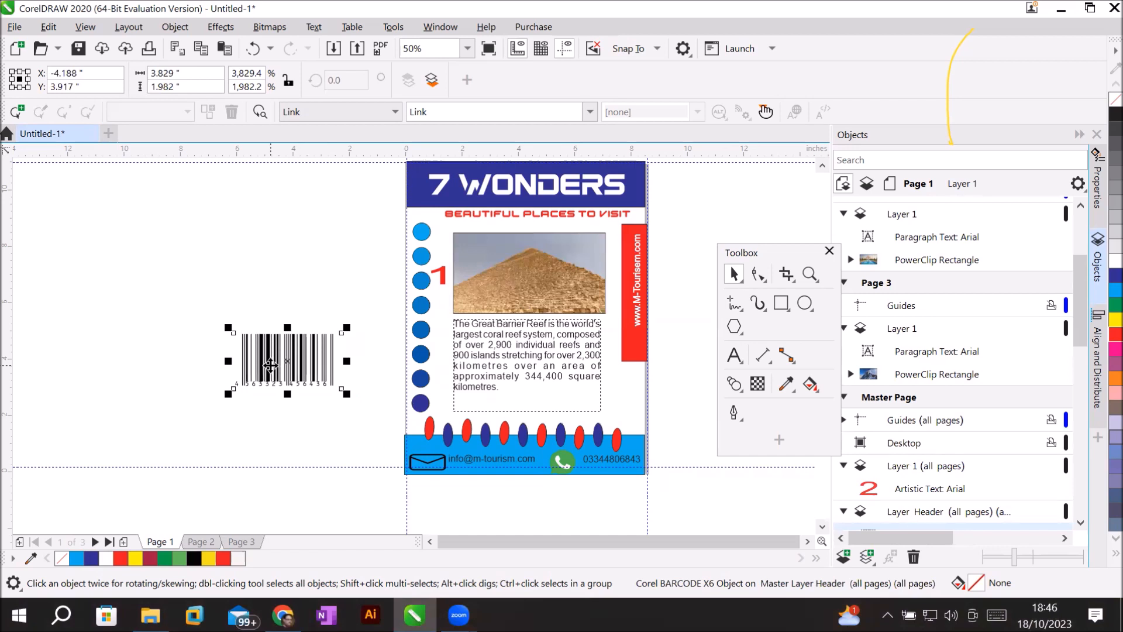
Draw a rectangle enclosing the off-page barcode and fill it with yellow.
{"action": "scroll", "coordinate": [270, 365], "scroll_direction": "up", "scroll_amount": 2}
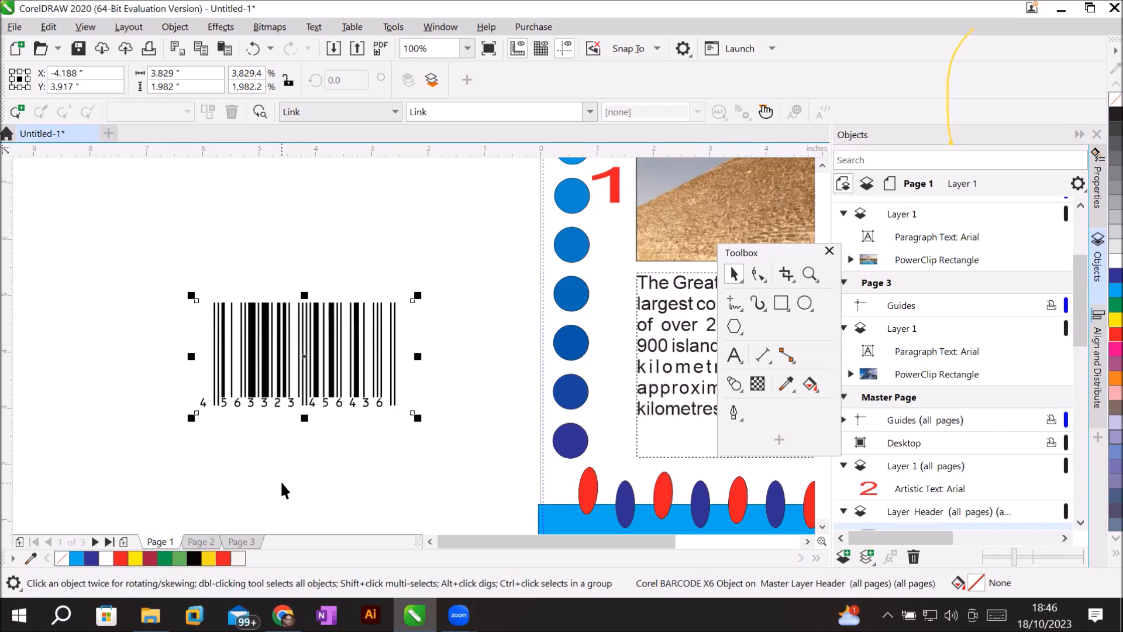
{"action": "left_click", "coordinate": [781, 303]}
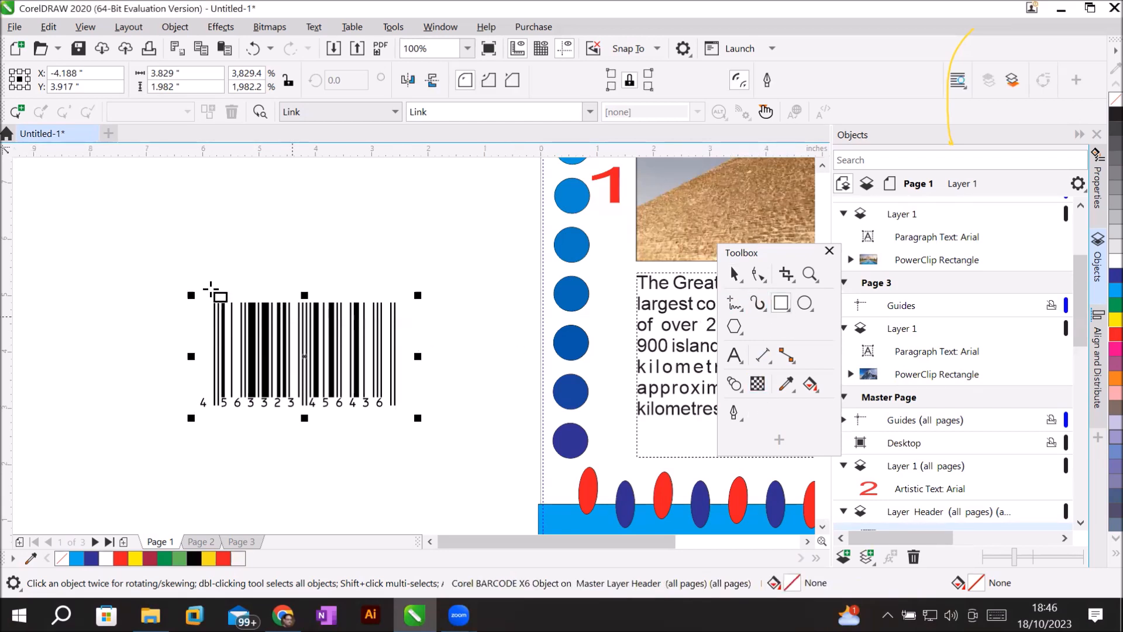
{"action": "left_click_drag", "start_coordinate": [160, 262], "coordinate": [461, 462]}
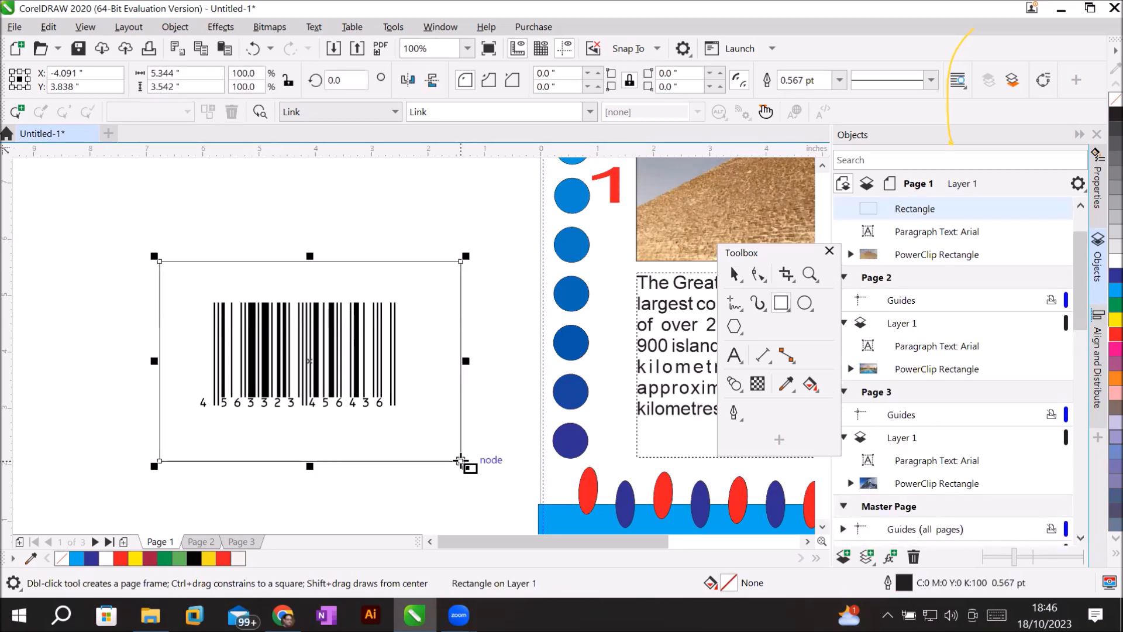
{"action": "left_click", "coordinate": [1102, 324]}
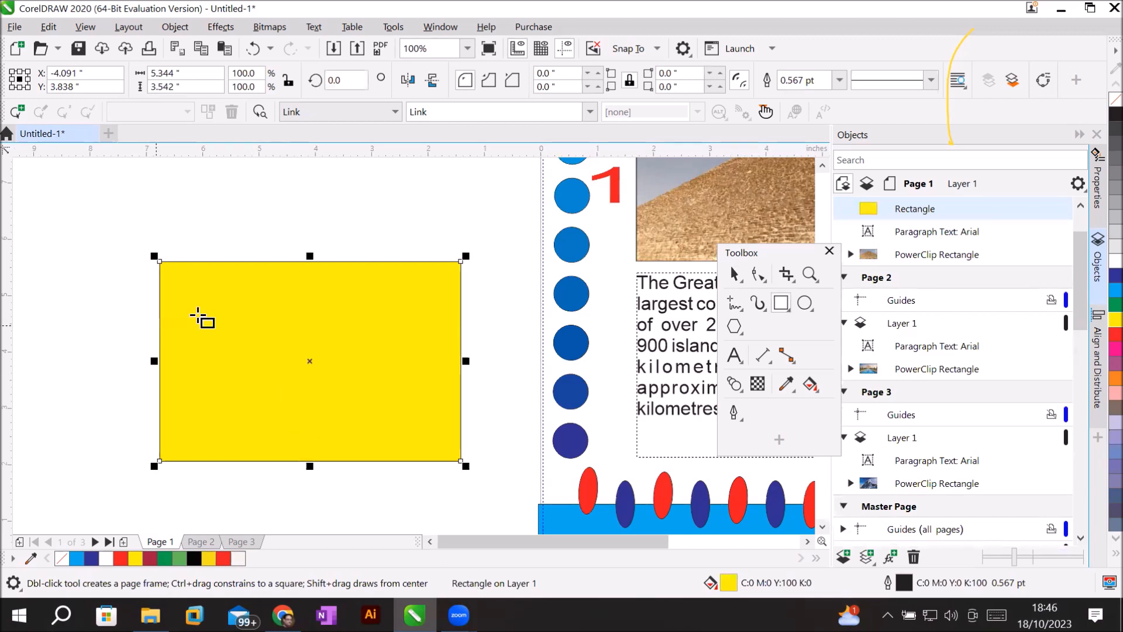
Send the yellow rectangle back one level and shift it up and to the left.
{"action": "left_click", "coordinate": [734, 274]}
{"action": "left_click", "coordinate": [339, 301]}
{"action": "right_click", "coordinate": [339, 300]}
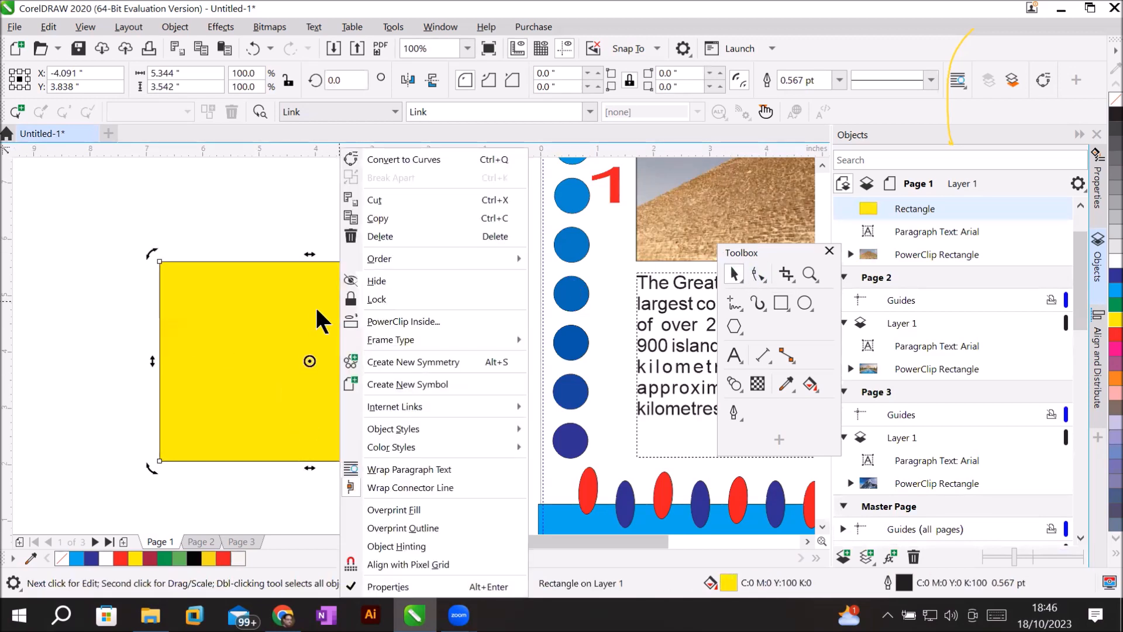
{"action": "left_click", "coordinate": [312, 308]}
{"action": "right_click", "coordinate": [312, 309]}
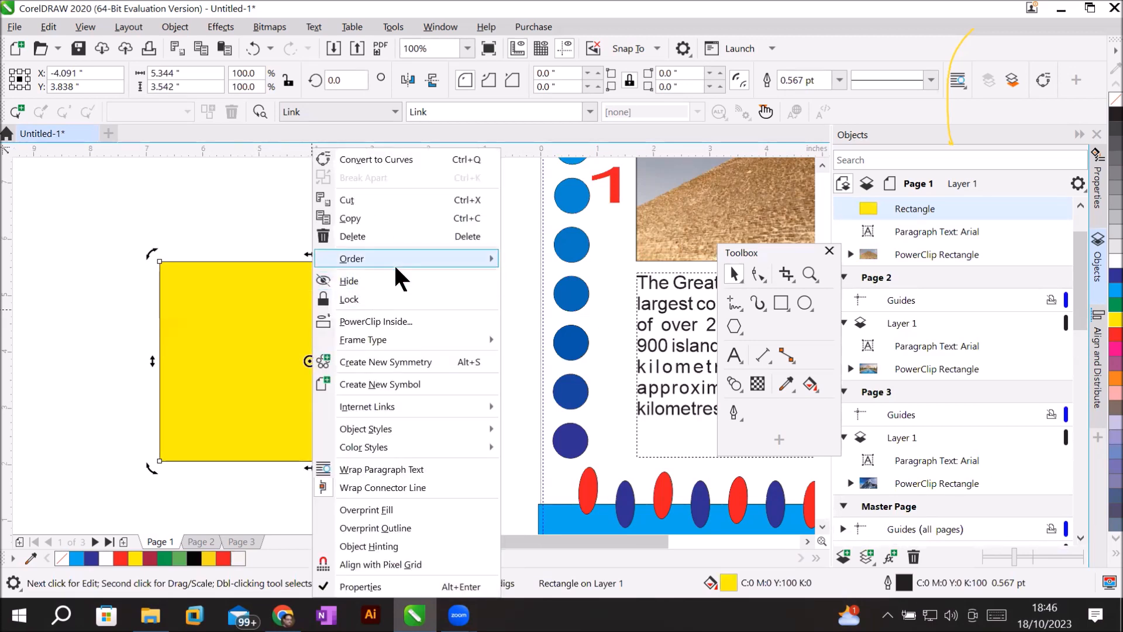
{"action": "mouse_move", "coordinate": [394, 262]}
{"action": "left_click", "coordinate": [579, 355]}
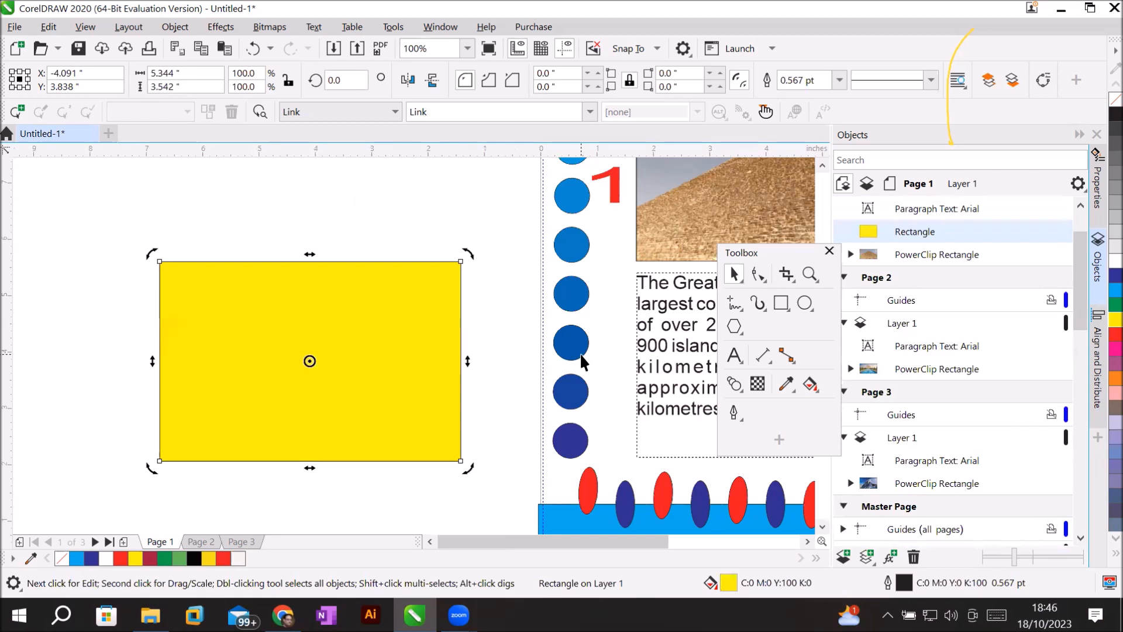
{"action": "right_click", "coordinate": [412, 331]}
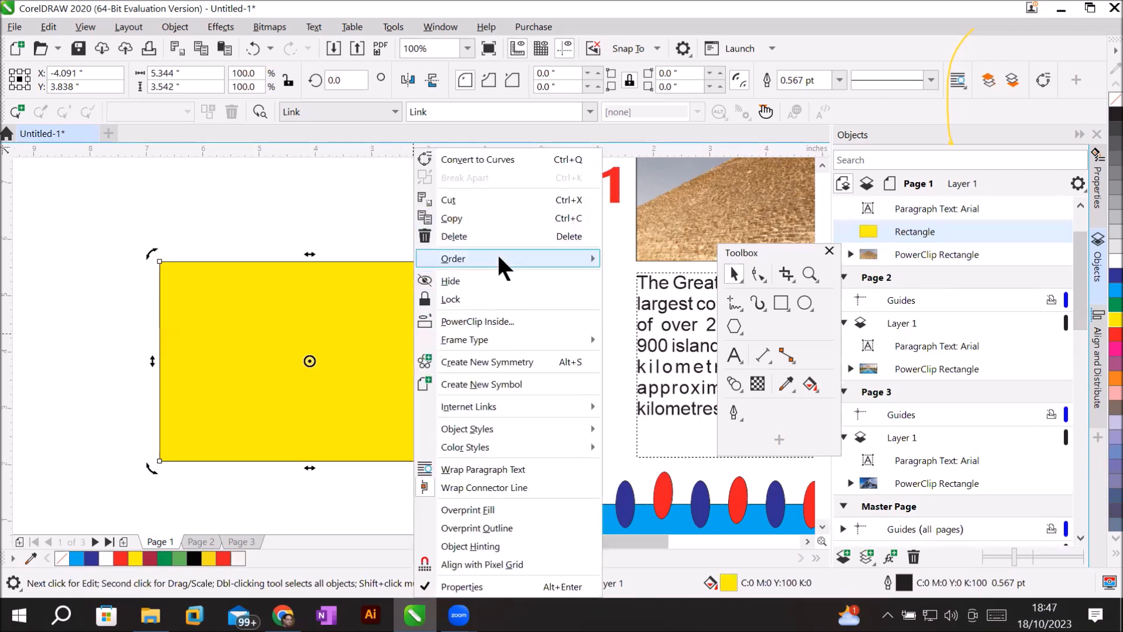
{"action": "mouse_move", "coordinate": [487, 342]}
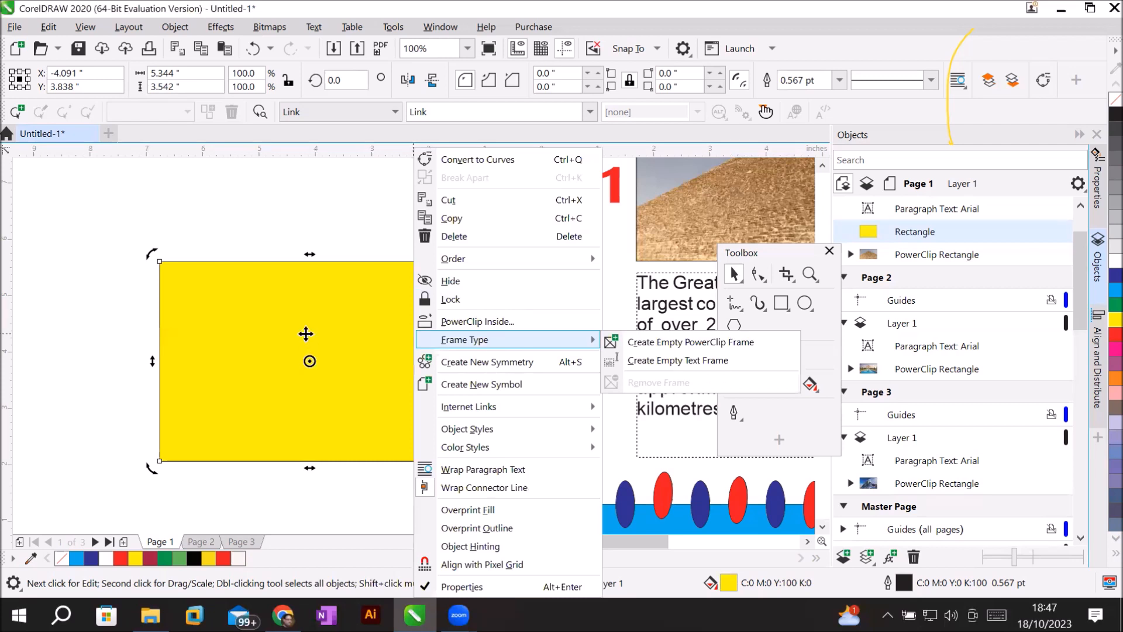
{"action": "left_click", "coordinate": [303, 332]}
{"action": "left_click_drag", "start_coordinate": [301, 329], "coordinate": [368, 347]}
Place the barcode in front of the yellow rectangle on Layer 1 and centre it inside.
{"action": "right_click", "coordinate": [375, 391]}
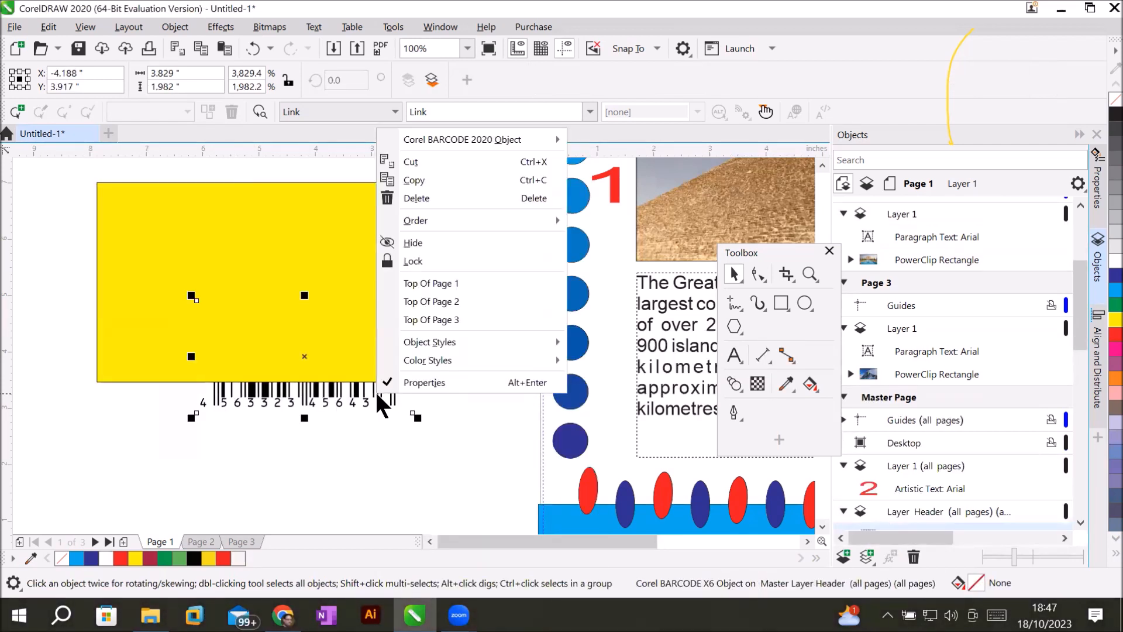
{"action": "mouse_move", "coordinate": [455, 221]}
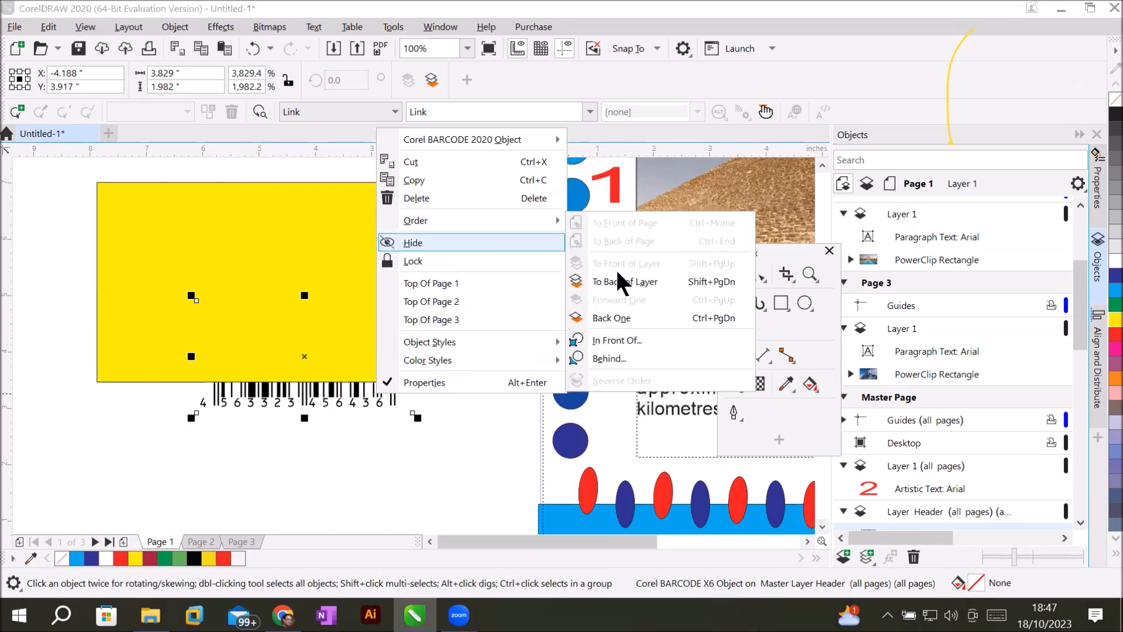
{"action": "left_click", "coordinate": [624, 339]}
{"action": "left_click", "coordinate": [226, 231]}
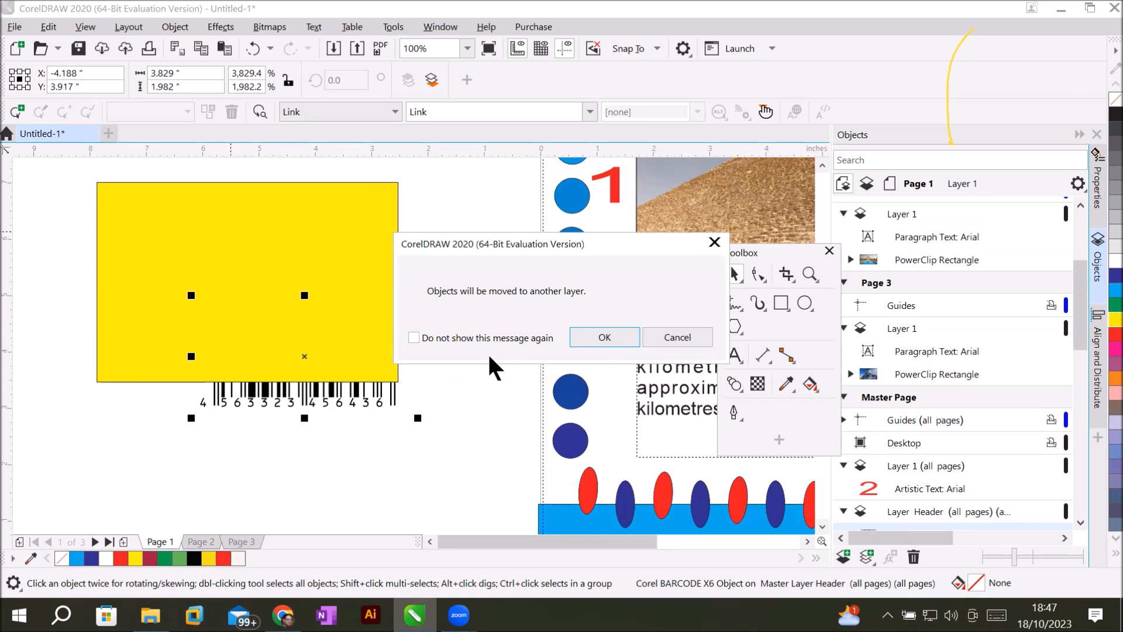
{"action": "left_click", "coordinate": [604, 337]}
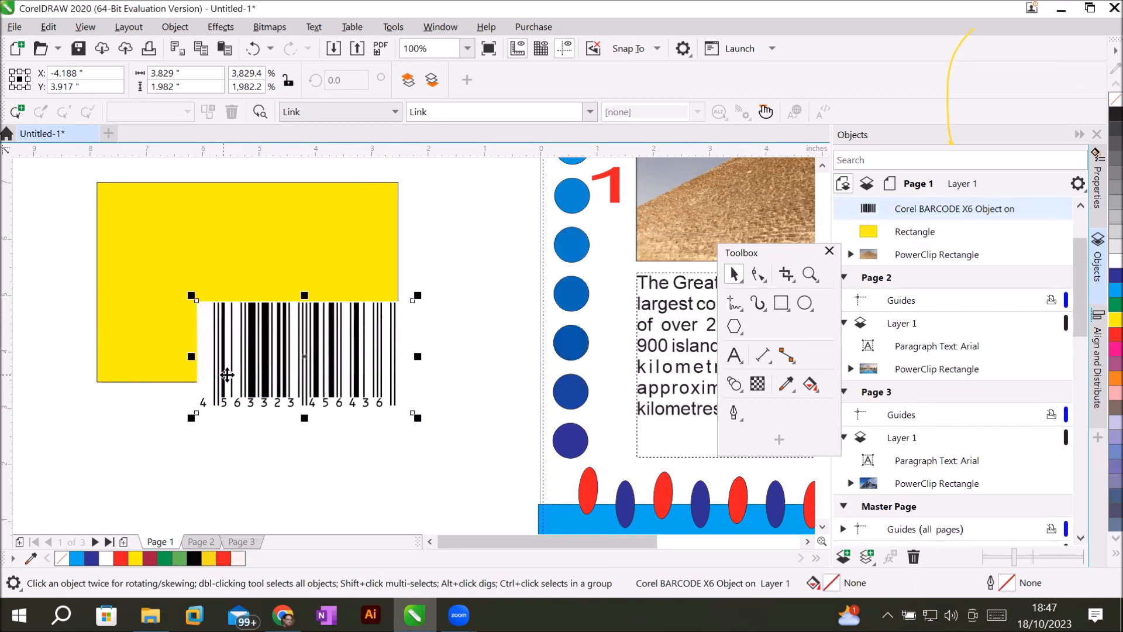
{"action": "left_click_drag", "start_coordinate": [262, 369], "coordinate": [205, 282]}
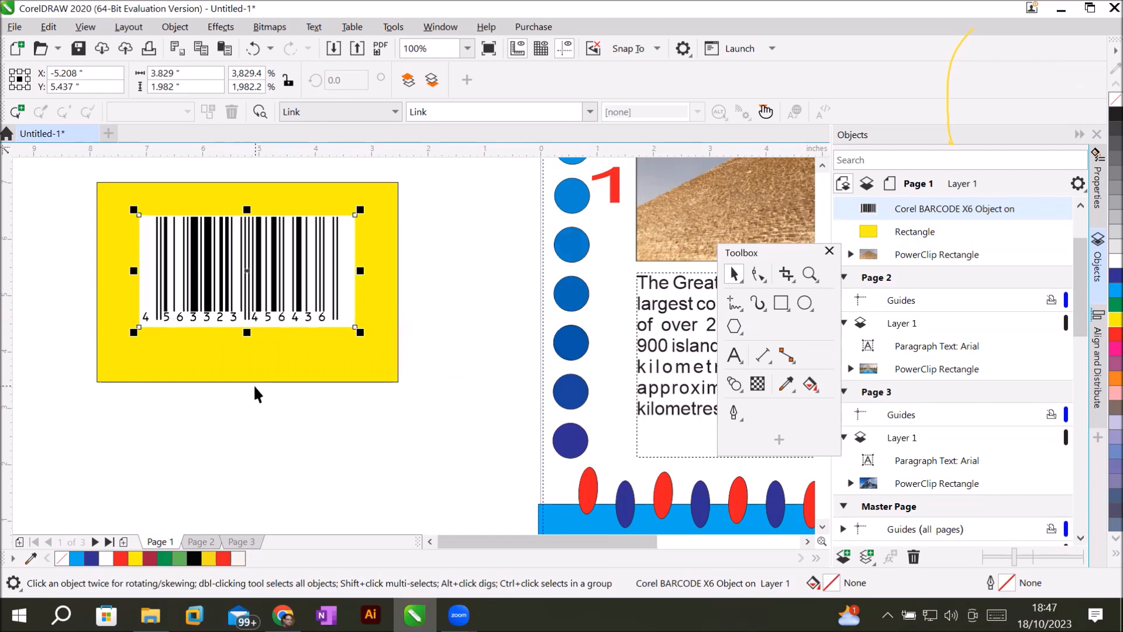
{"action": "scroll", "coordinate": [316, 298], "scroll_direction": "up", "scroll_amount": 2}
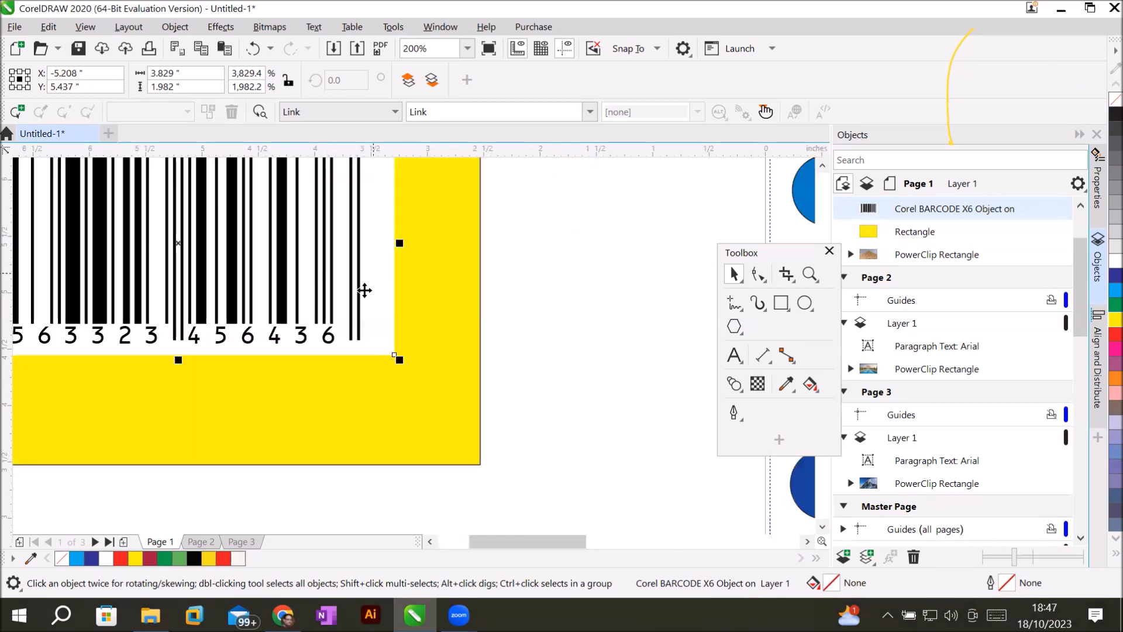
{"action": "scroll", "coordinate": [354, 316], "scroll_direction": "down", "scroll_amount": 2}
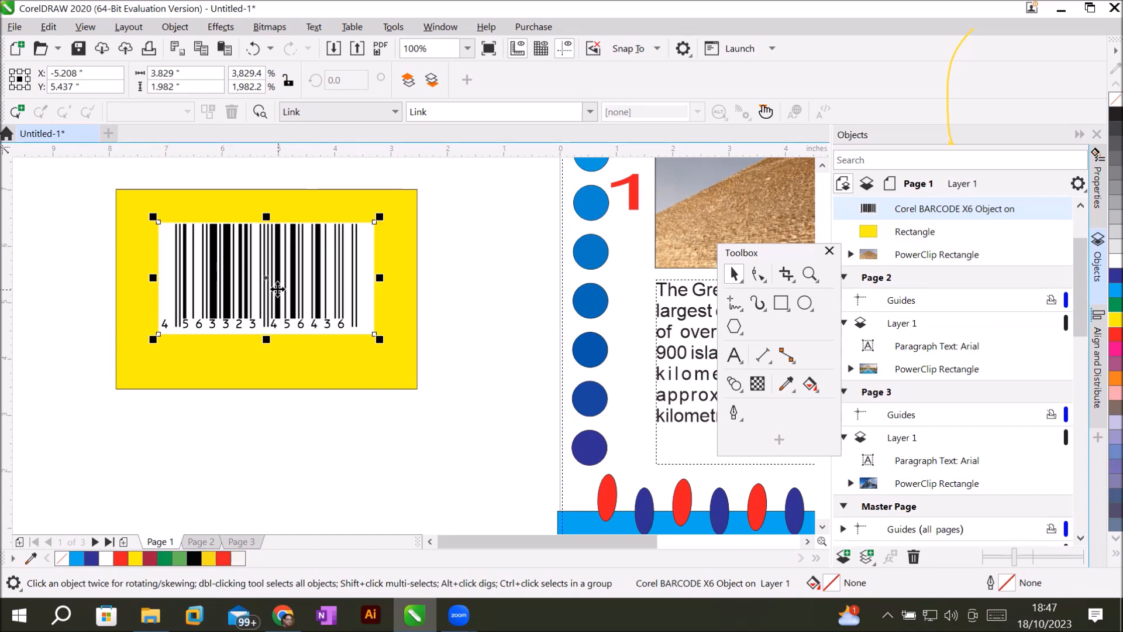
Bring up the context menu of the EAN-13 barcode in front of the yellow rectangle.
{"action": "right_click", "coordinate": [273, 268]}
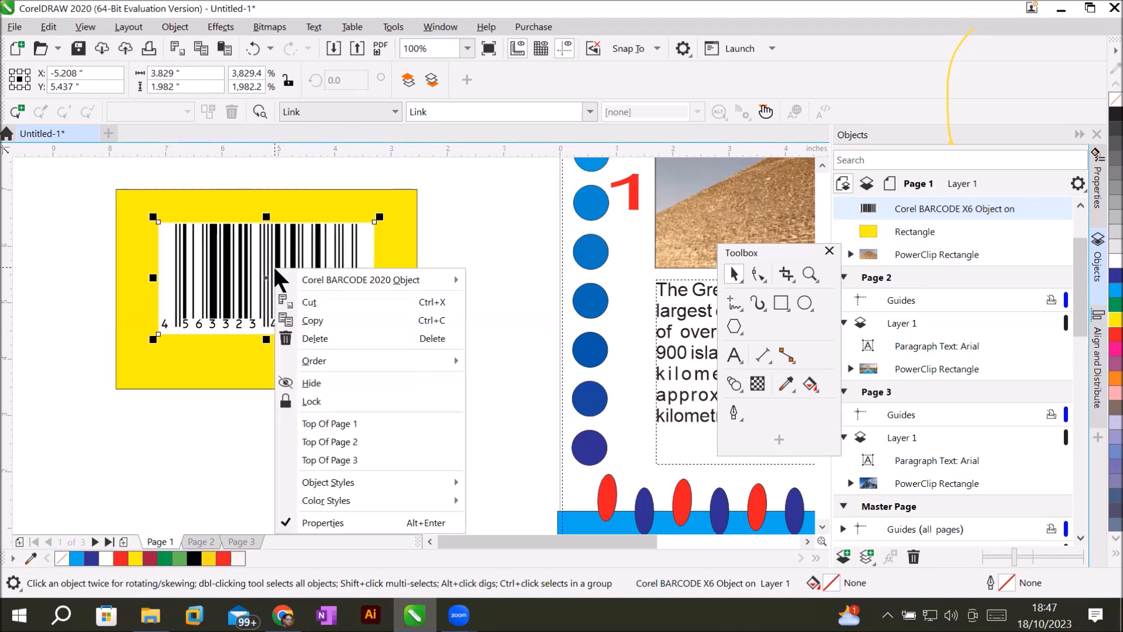
Copy the barcode and paste it onto page 1 as a Picture (Metafile) via Paste Special.
{"action": "left_click", "coordinate": [320, 319]}
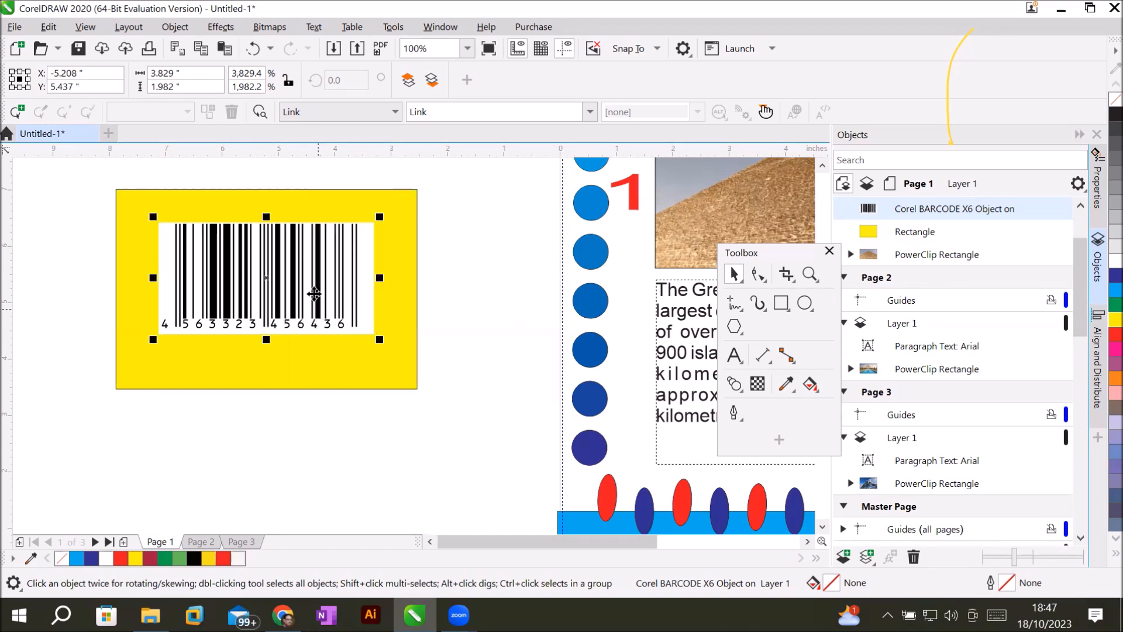
{"action": "left_click", "coordinate": [48, 27]}
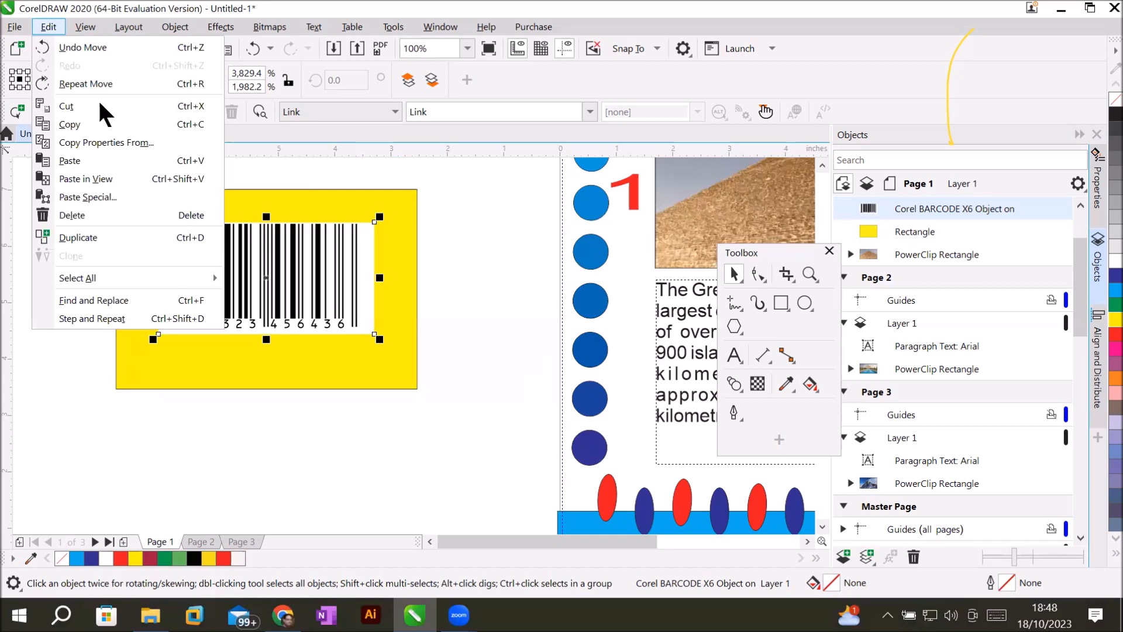
{"action": "left_click", "coordinate": [121, 197]}
{"action": "left_click", "coordinate": [483, 277]}
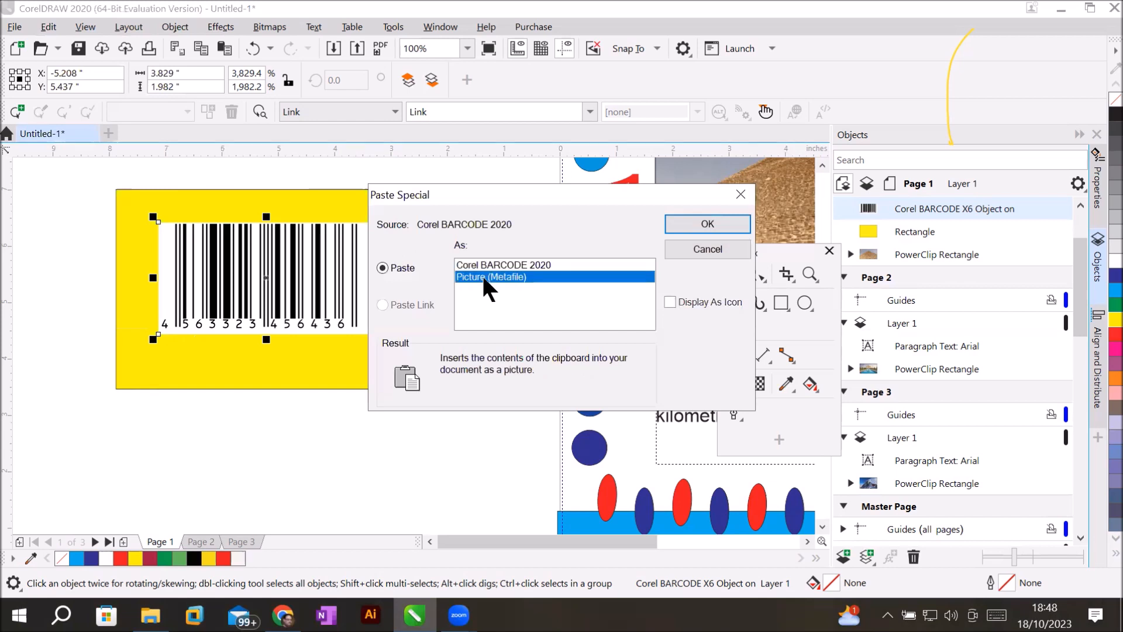
{"action": "left_click", "coordinate": [703, 222]}
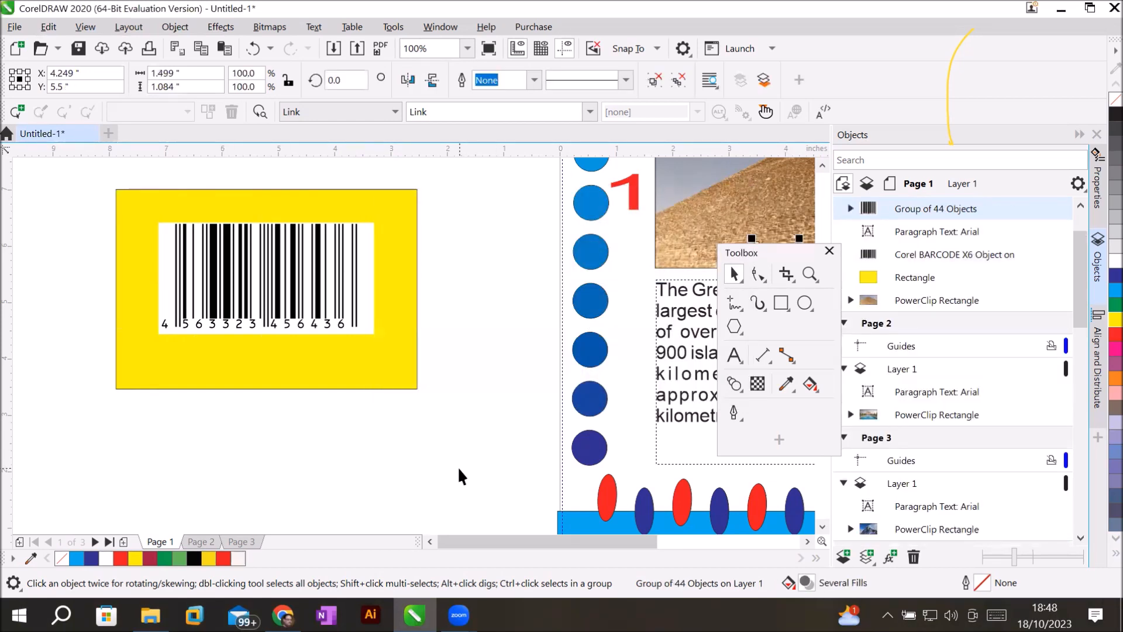
Move the pasted barcode picture below the yellow rectangle and enlarge it.
{"action": "scroll", "coordinate": [376, 377], "scroll_direction": "down", "scroll_amount": 2}
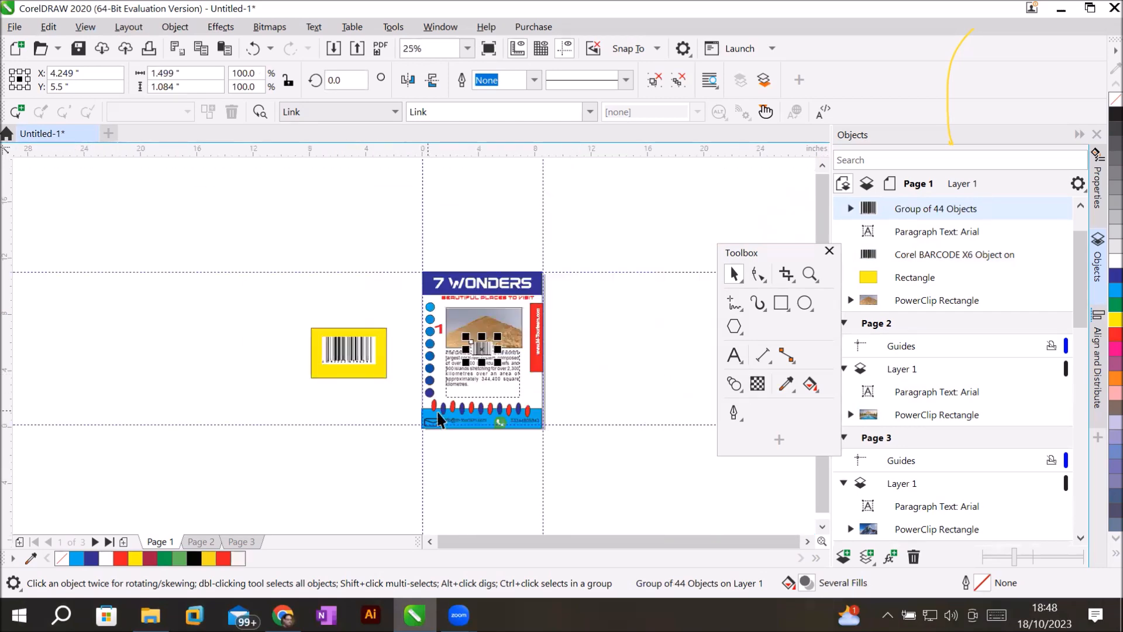
{"action": "scroll", "coordinate": [438, 417], "scroll_direction": "up", "scroll_amount": 1}
{"action": "left_click_drag", "start_coordinate": [226, 272], "coordinate": [244, 288]}
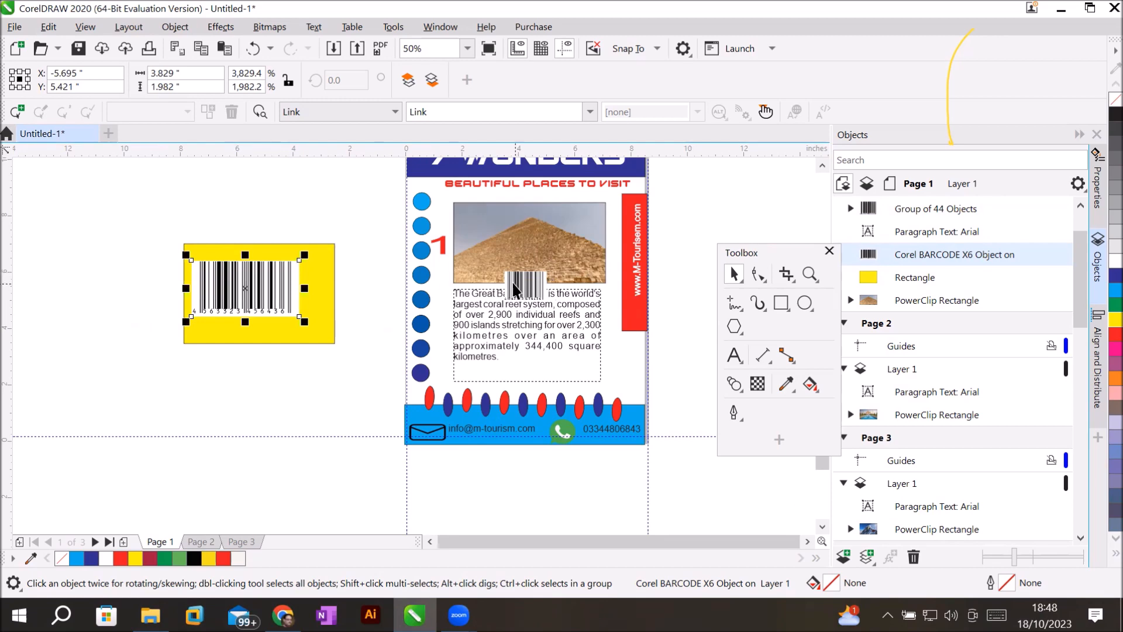
{"action": "left_click_drag", "start_coordinate": [519, 287], "coordinate": [279, 384]}
{"action": "scroll", "coordinate": [279, 384], "scroll_direction": "up", "scroll_amount": 2}
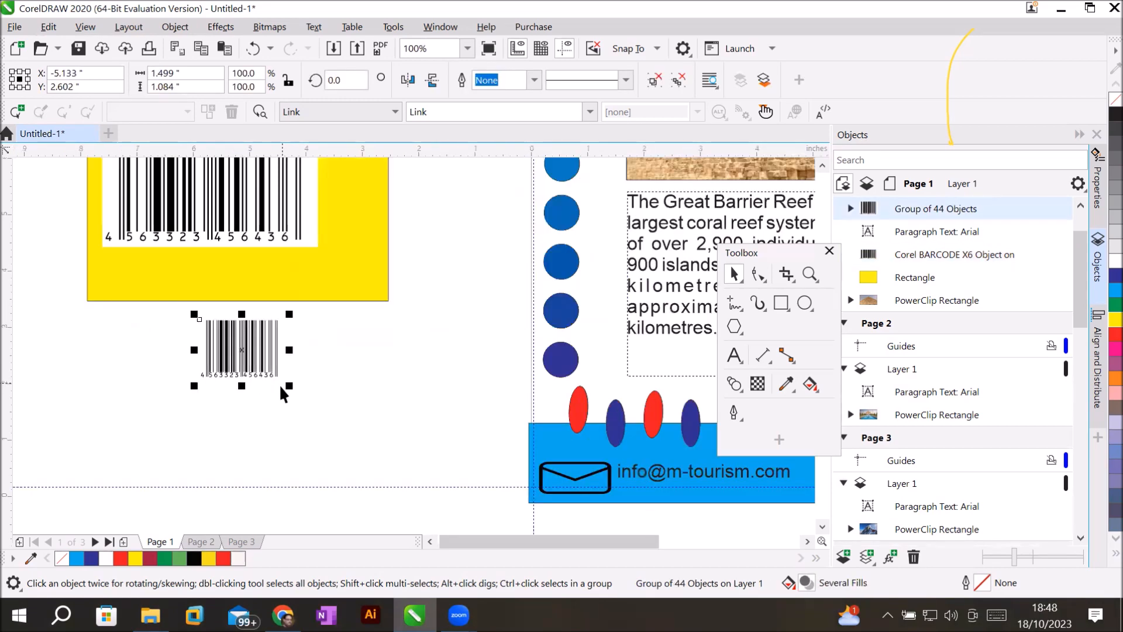
{"action": "scroll", "coordinate": [279, 384], "scroll_direction": "up", "scroll_amount": 2}
{"action": "scroll", "coordinate": [284, 363], "scroll_direction": "down", "scroll_amount": 2}
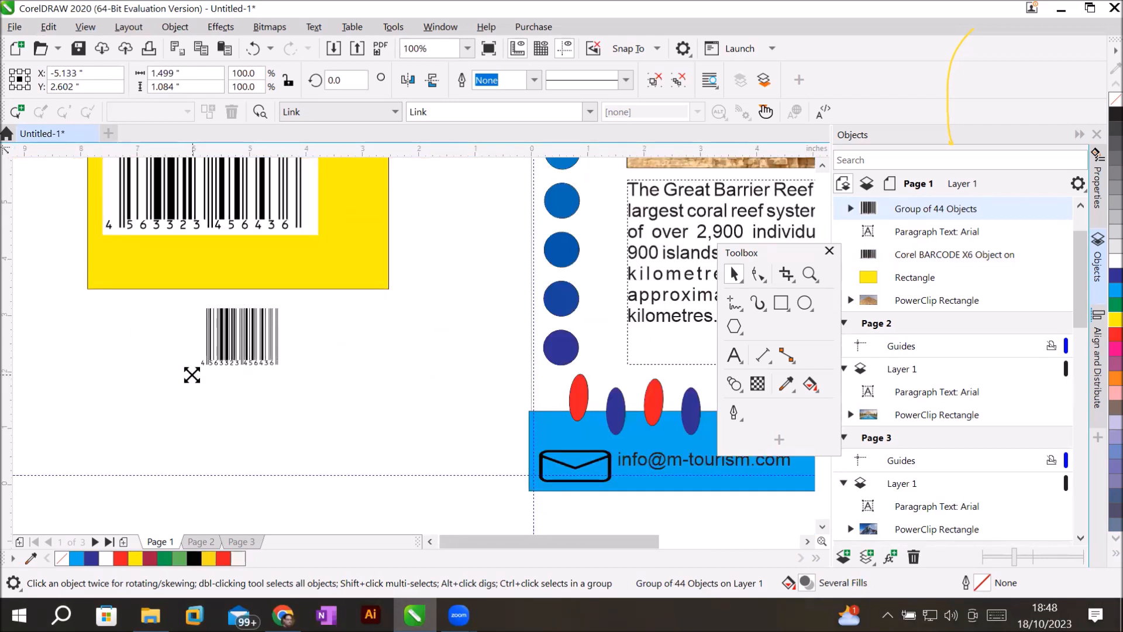
{"action": "left_click_drag", "start_coordinate": [192, 374], "coordinate": [128, 404]}
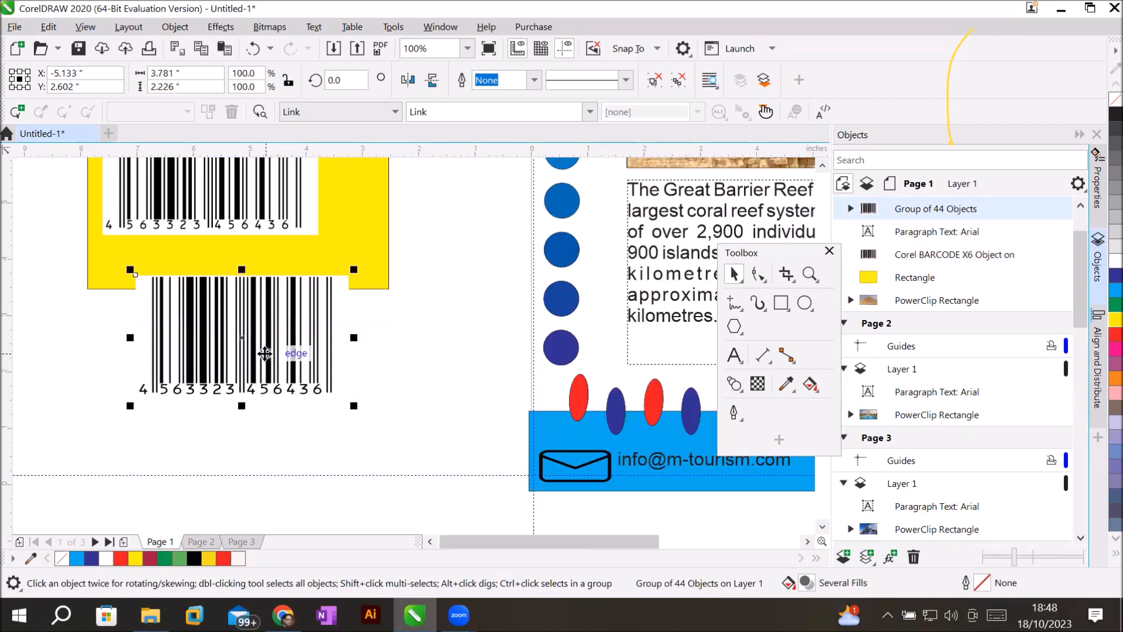
Shift the original barcode down-left and the pasted group right until they sit side by side.
{"action": "left_click", "coordinate": [243, 202]}
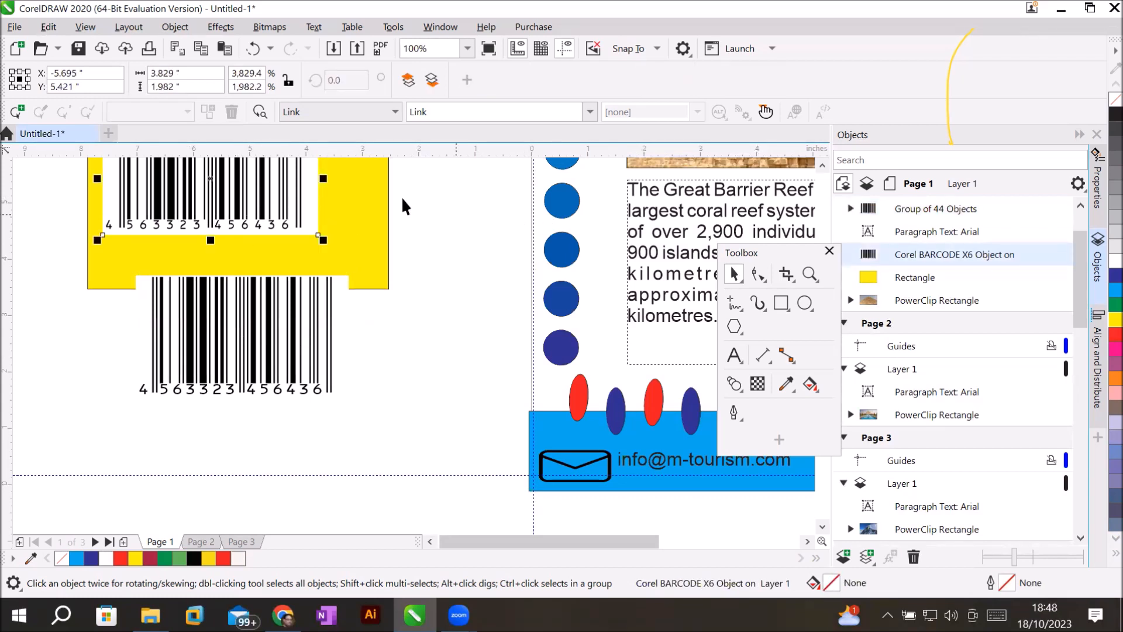
{"action": "scroll", "coordinate": [398, 195], "scroll_direction": "down", "scroll_amount": 2}
{"action": "left_click_drag", "start_coordinate": [299, 195], "coordinate": [202, 267]}
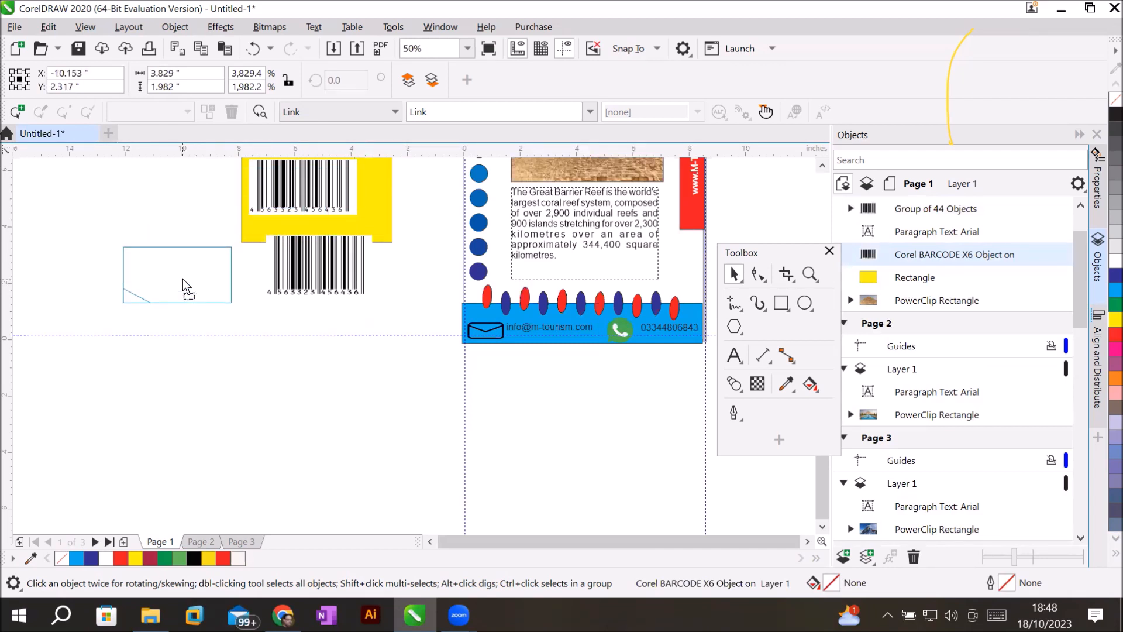
{"action": "left_click_drag", "start_coordinate": [182, 279], "coordinate": [183, 279]}
{"action": "left_click", "coordinate": [307, 294]}
{"action": "left_click_drag", "start_coordinate": [307, 295], "coordinate": [332, 292]}
{"action": "scroll", "coordinate": [184, 302], "scroll_direction": "up", "scroll_amount": 2}
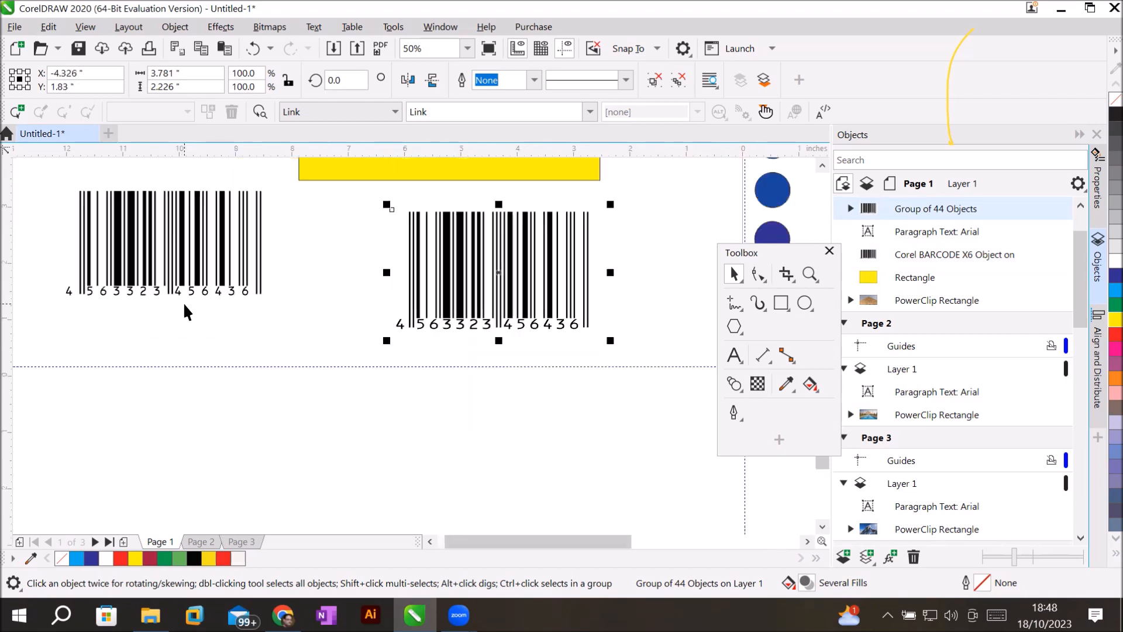
{"action": "left_click_drag", "start_coordinate": [183, 258], "coordinate": [229, 300]}
{"action": "left_click_drag", "start_coordinate": [489, 278], "coordinate": [463, 281]}
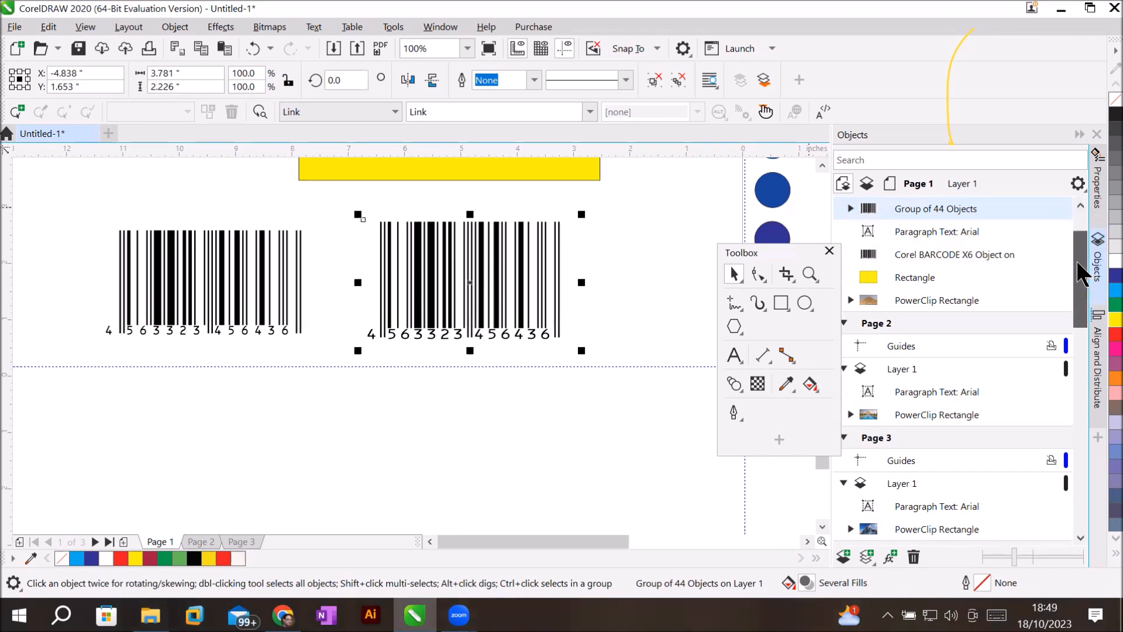
{"action": "left_click_drag", "start_coordinate": [1082, 271], "coordinate": [1083, 258]}
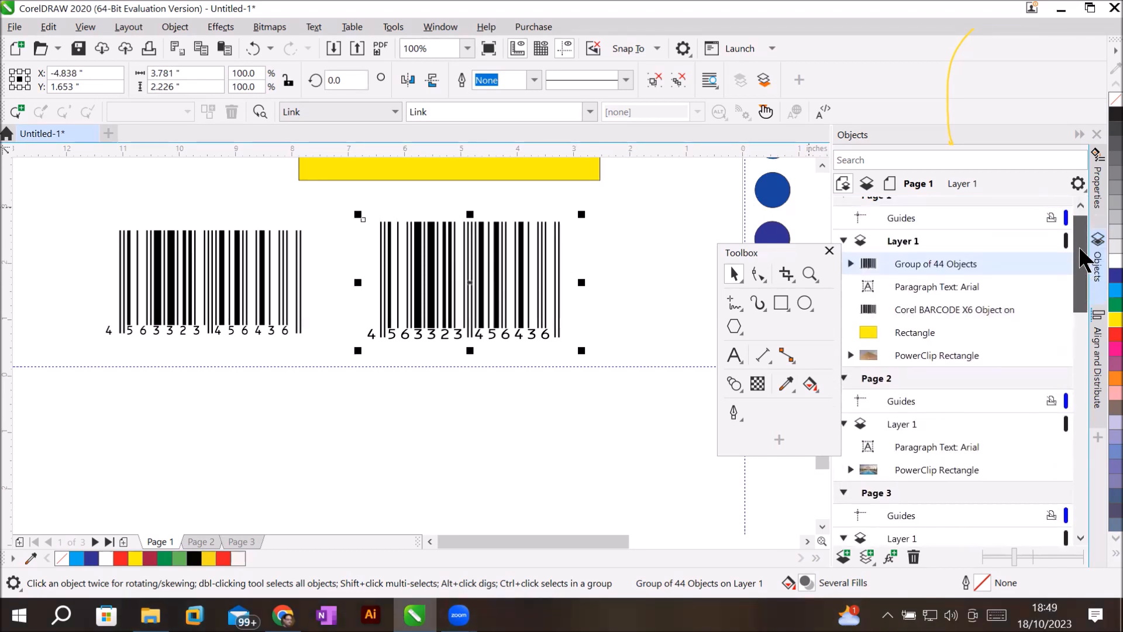
Drag the metafile barcode group up onto the yellow rectangle.
{"action": "left_click", "coordinate": [822, 166]}
{"action": "left_click", "coordinate": [822, 166]}
{"action": "left_click", "coordinate": [822, 166]}
{"action": "left_click_drag", "start_coordinate": [487, 383], "coordinate": [474, 192]}
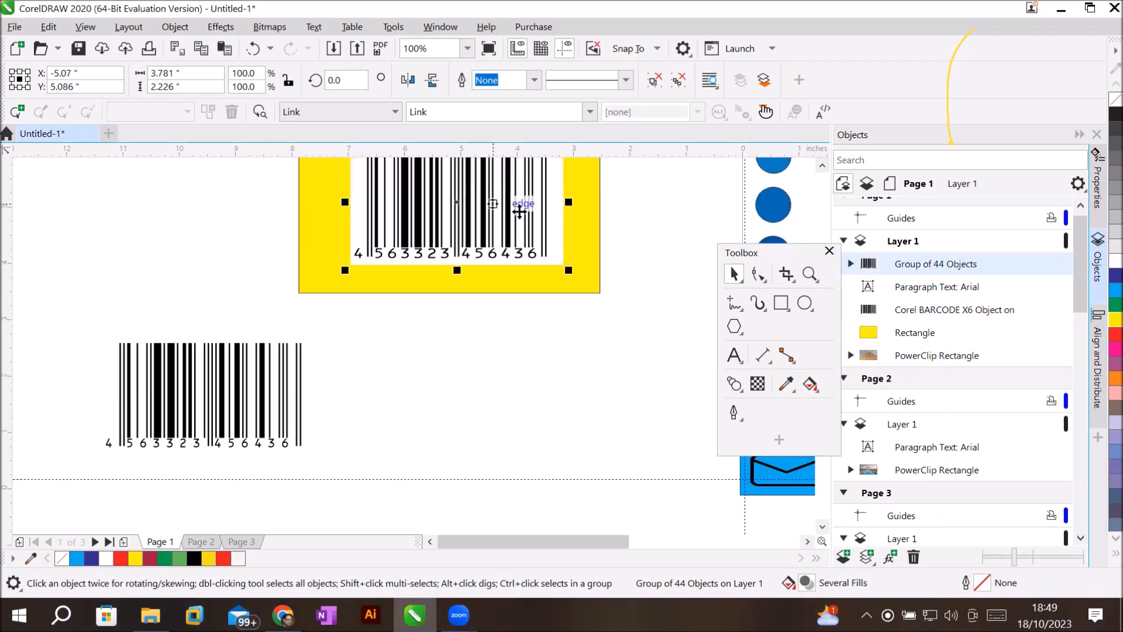
{"action": "left_click", "coordinate": [822, 167]}
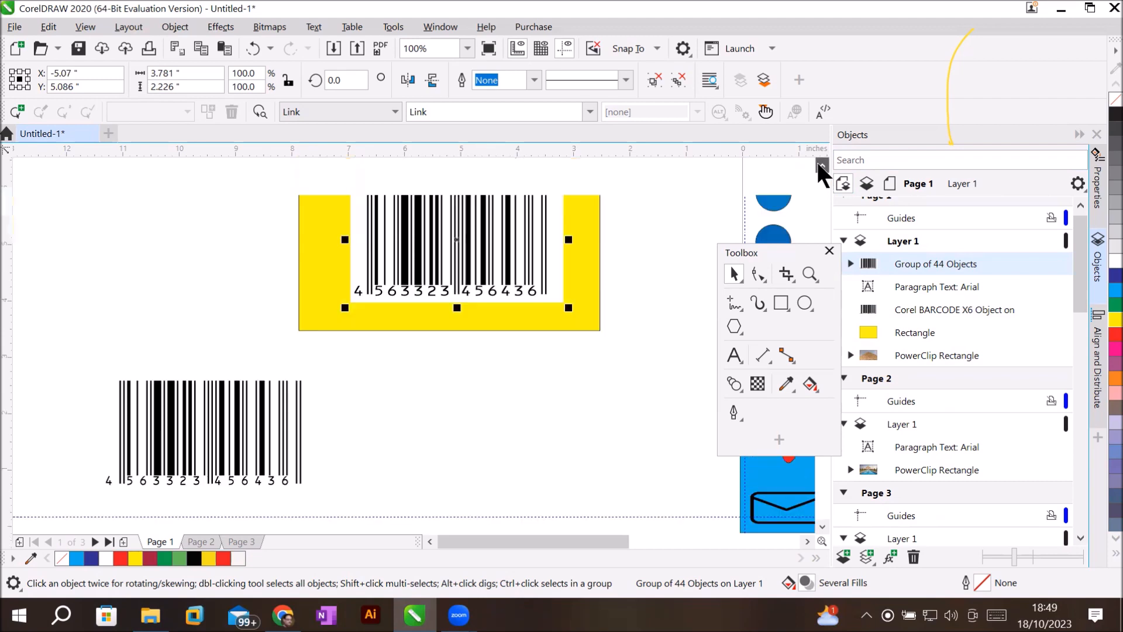
{"action": "left_click", "coordinate": [822, 166]}
{"action": "left_click", "coordinate": [821, 166]}
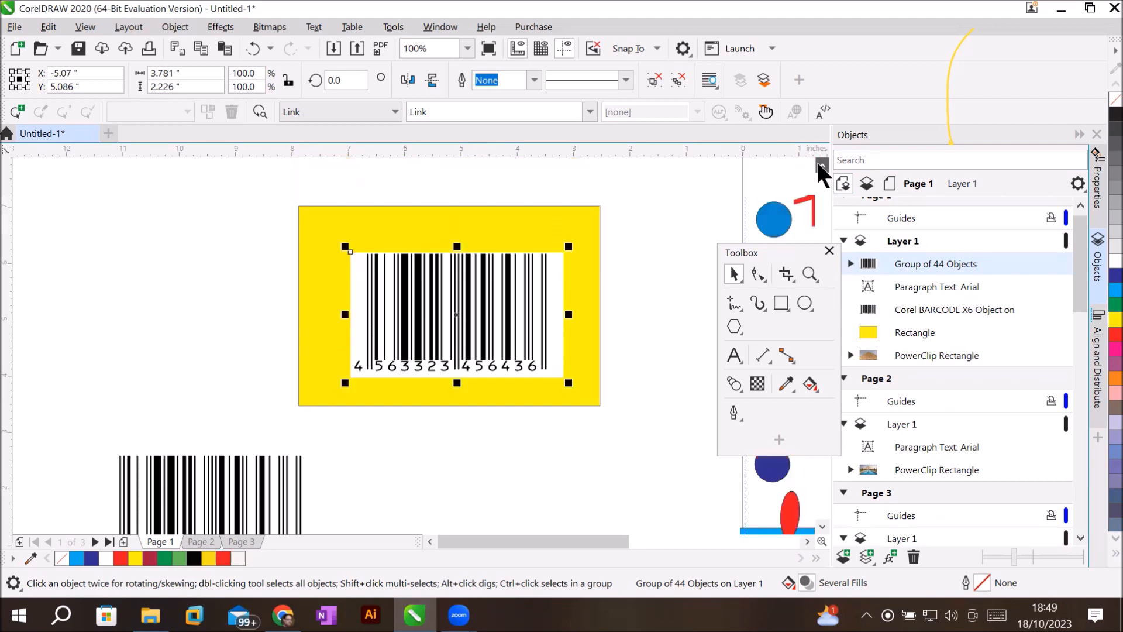
Ungroup the barcode into its separate bars and digits, then deselect.
{"action": "right_click", "coordinate": [448, 296]}
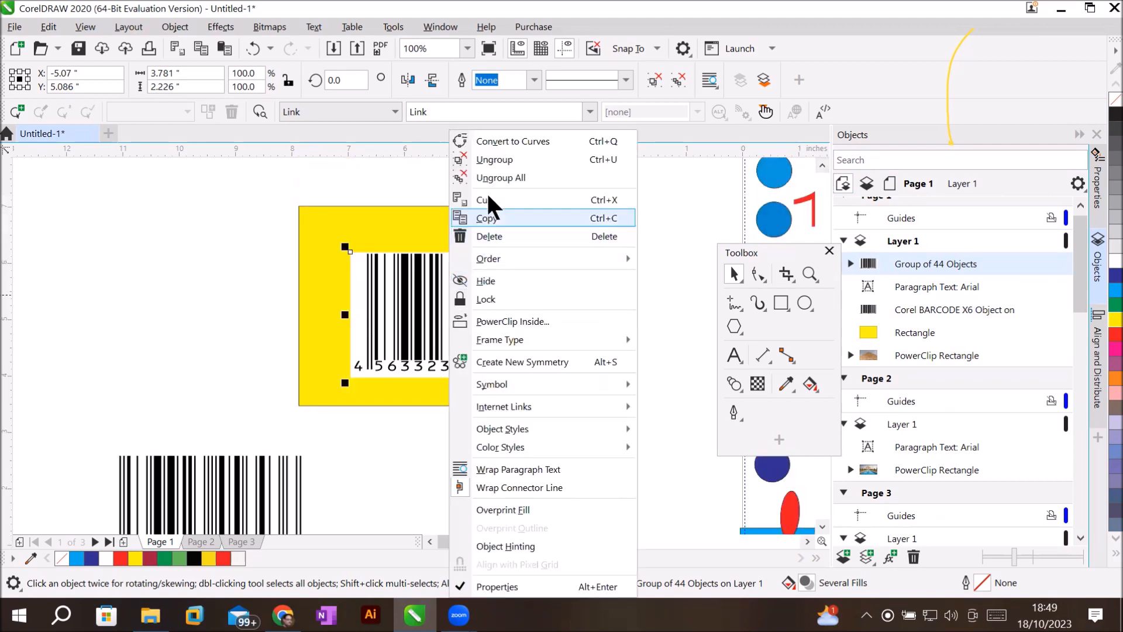
{"action": "left_click", "coordinate": [493, 160]}
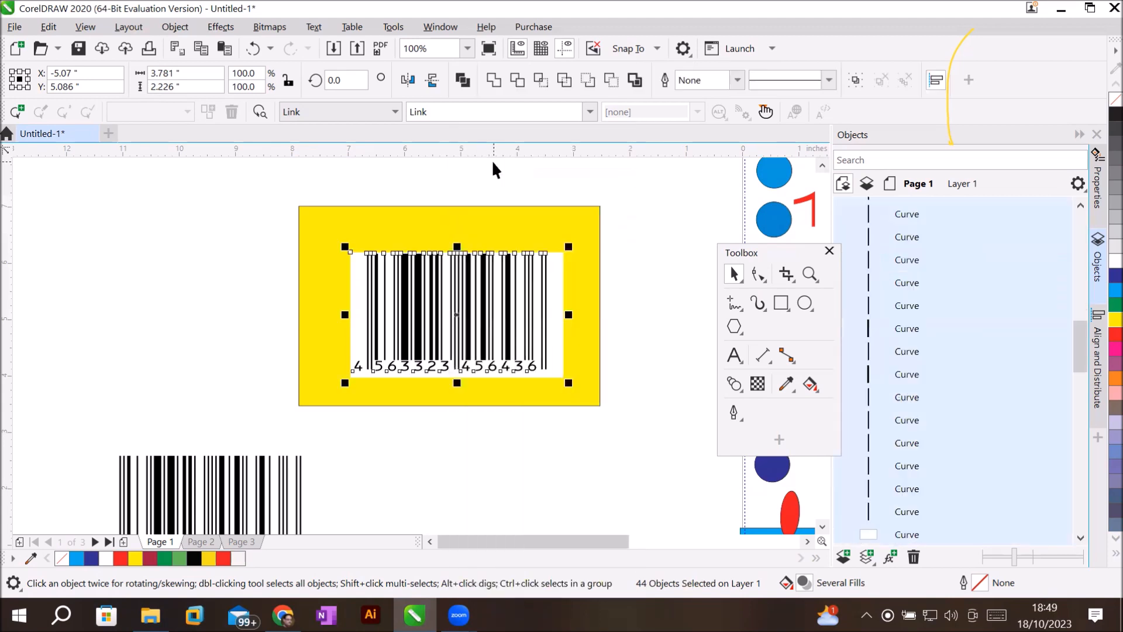
{"action": "left_click", "coordinate": [209, 246]}
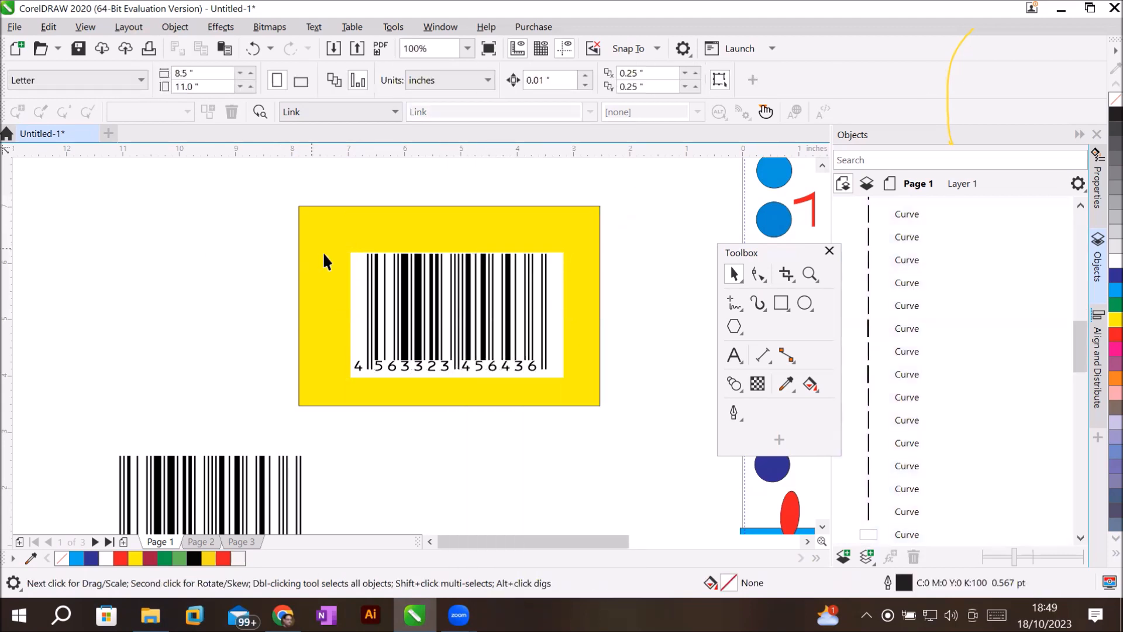
Pull the white backing rectangle off the barcode and delete it.
{"action": "left_click", "coordinate": [358, 263]}
{"action": "left_click_drag", "start_coordinate": [357, 266], "coordinate": [96, 221]}
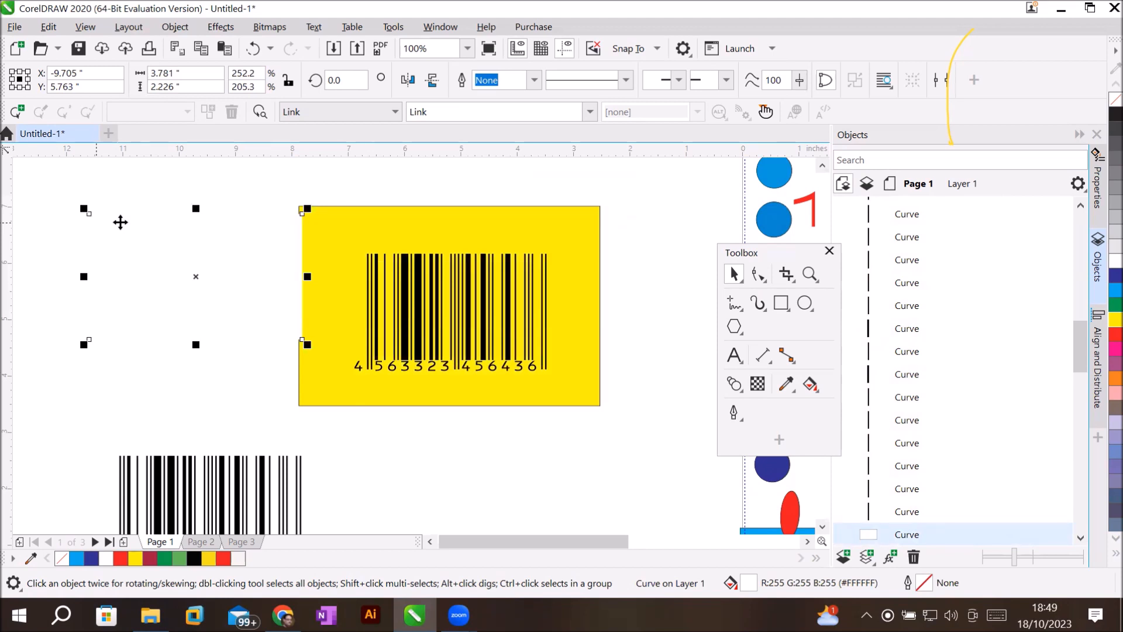
{"action": "key", "text": "Delete"}
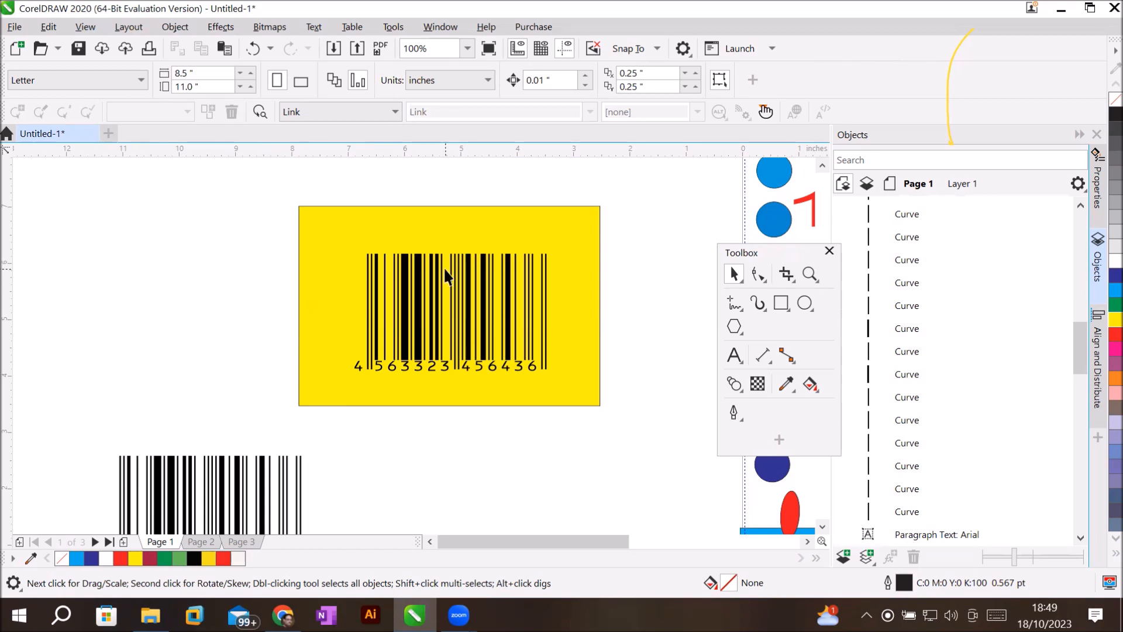
Regroup the bars and digits into a Group of 43 Objects and draw a wide rectangle across the upper bars.
{"action": "left_click", "coordinate": [484, 286]}
{"action": "left_click", "coordinate": [442, 300]}
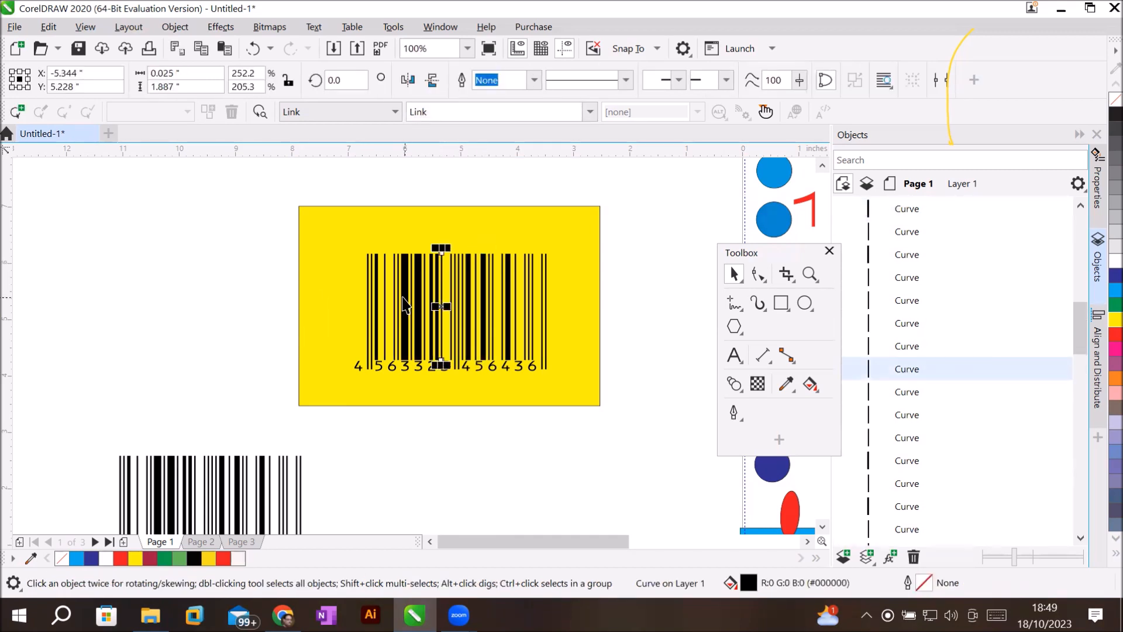
{"action": "left_click", "coordinate": [405, 301]}
{"action": "left_click_drag", "start_coordinate": [630, 224], "coordinate": [306, 387]}
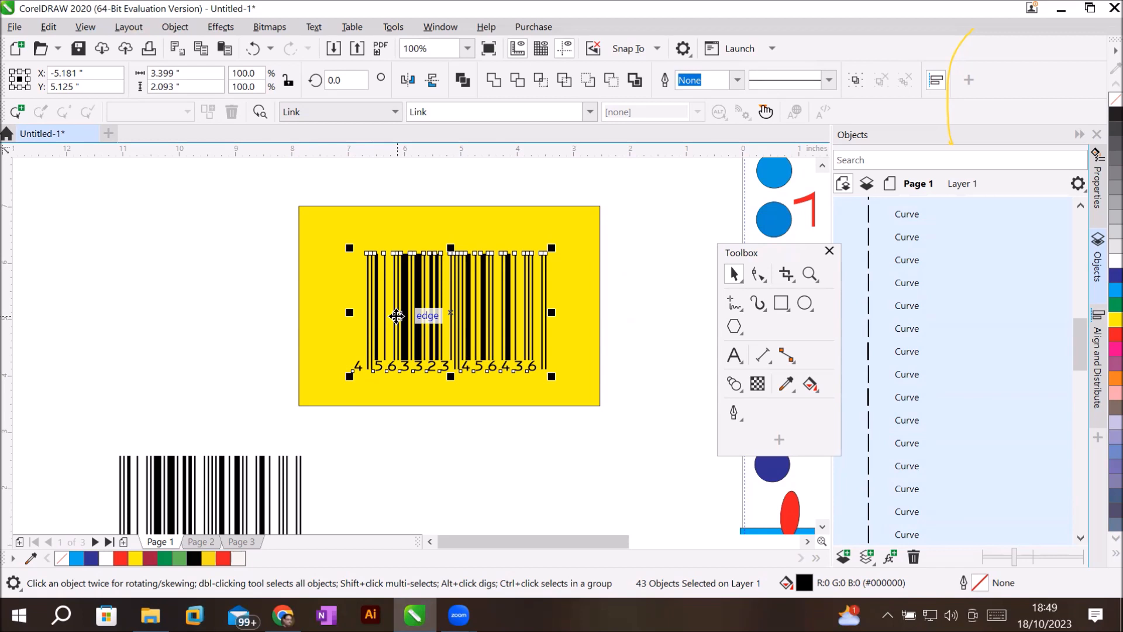
{"action": "right_click", "coordinate": [456, 301]}
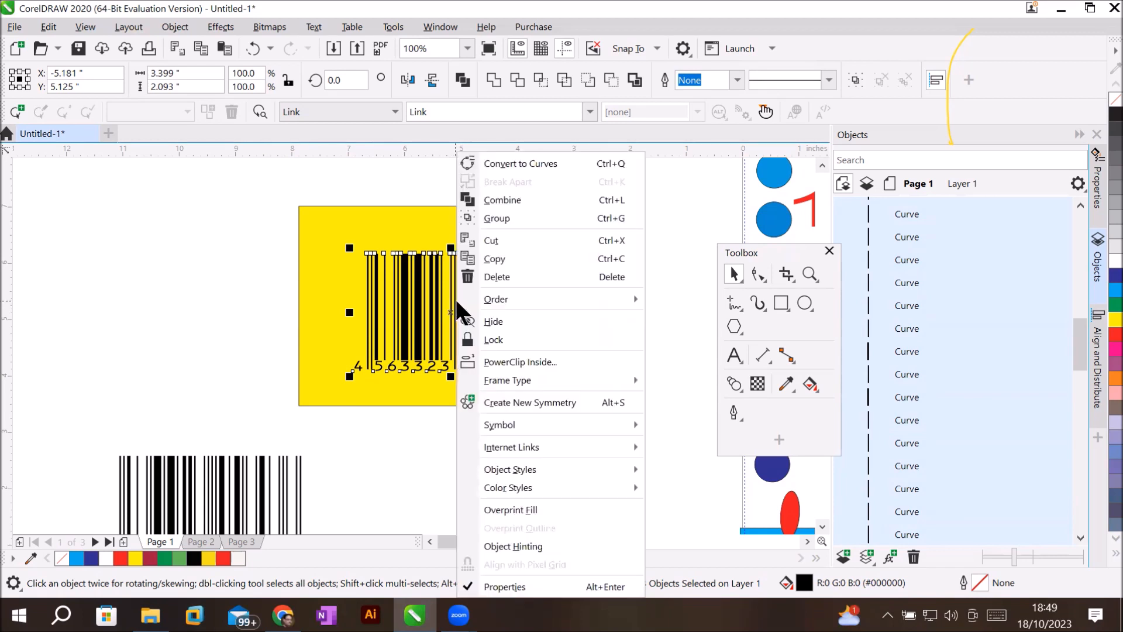
{"action": "left_click", "coordinate": [541, 218]}
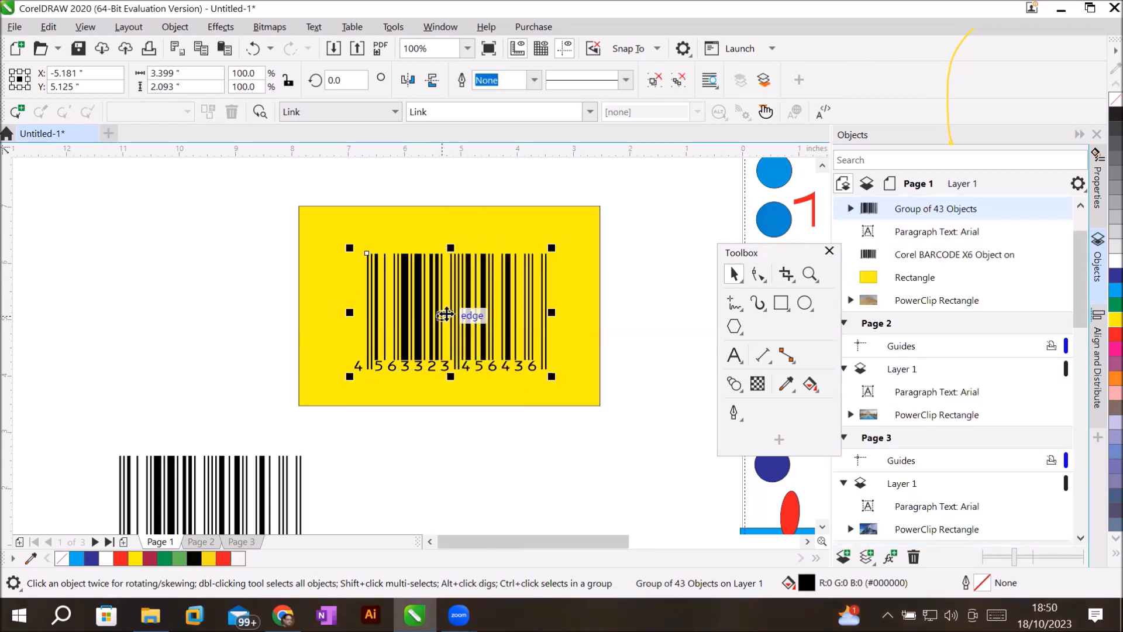
{"action": "left_click", "coordinate": [778, 300]}
{"action": "left_click_drag", "start_coordinate": [282, 232], "coordinate": [621, 321]}
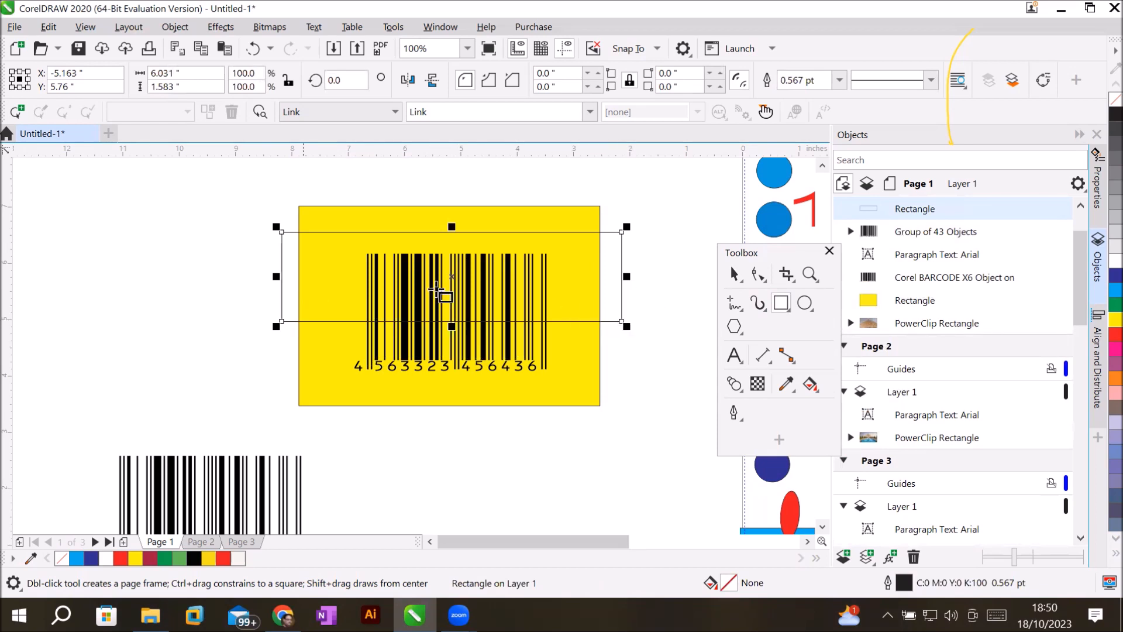
Trim the wide rectangle with the barcode group and move the trimmed shape upward.
{"action": "left_click", "coordinate": [734, 274]}
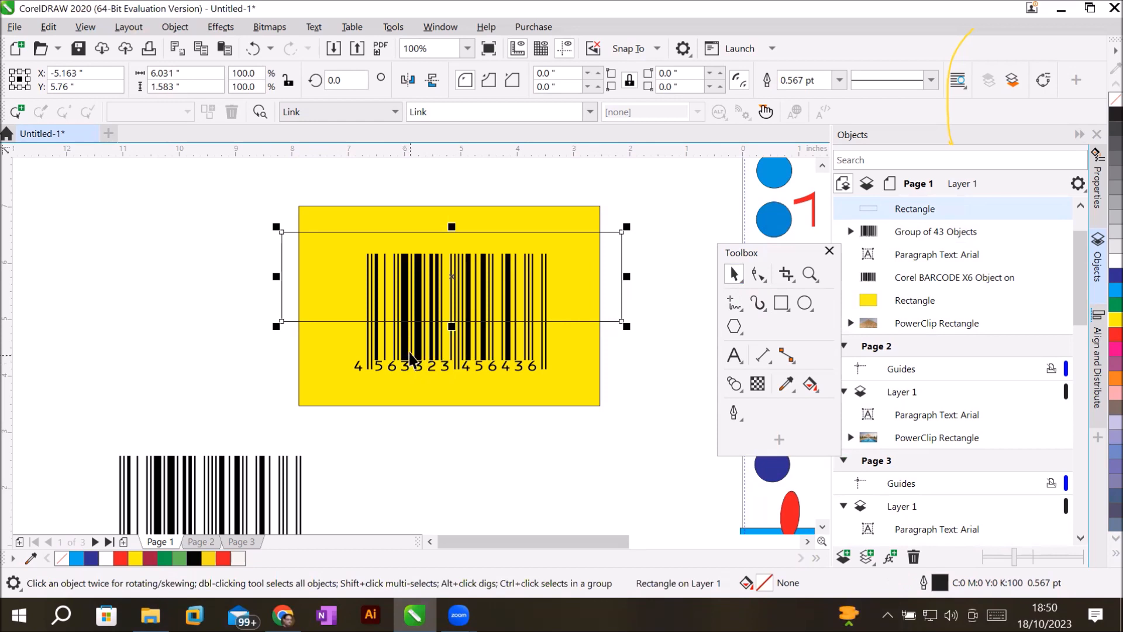
{"action": "left_click", "coordinate": [381, 342]}
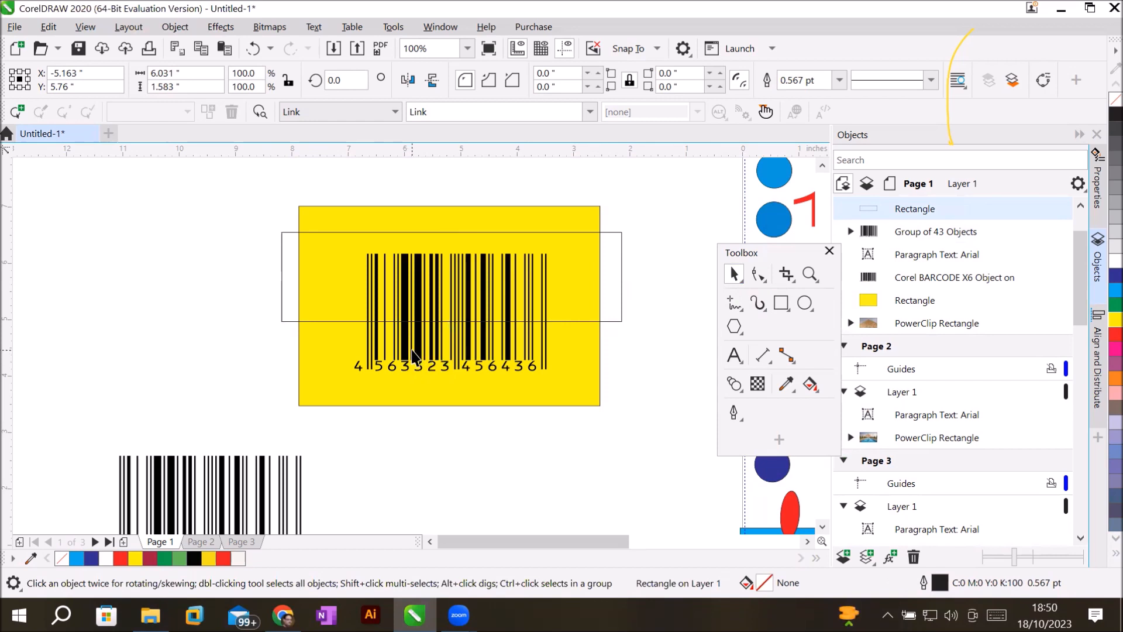
{"action": "left_click", "coordinate": [291, 321], "text": "shift"}
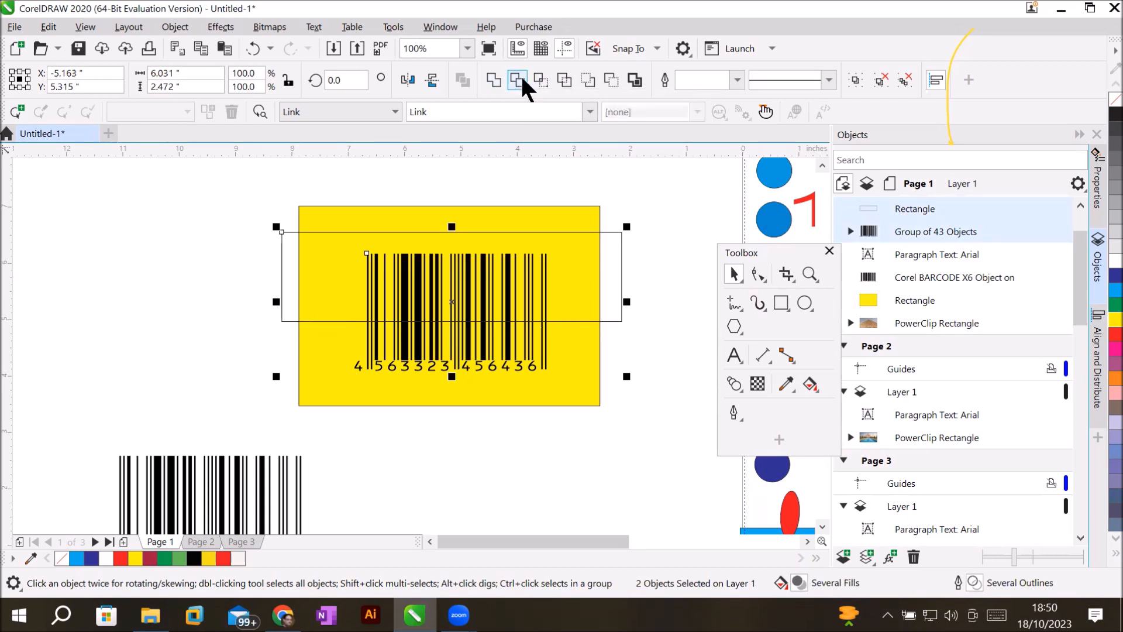
{"action": "left_click", "coordinate": [524, 81]}
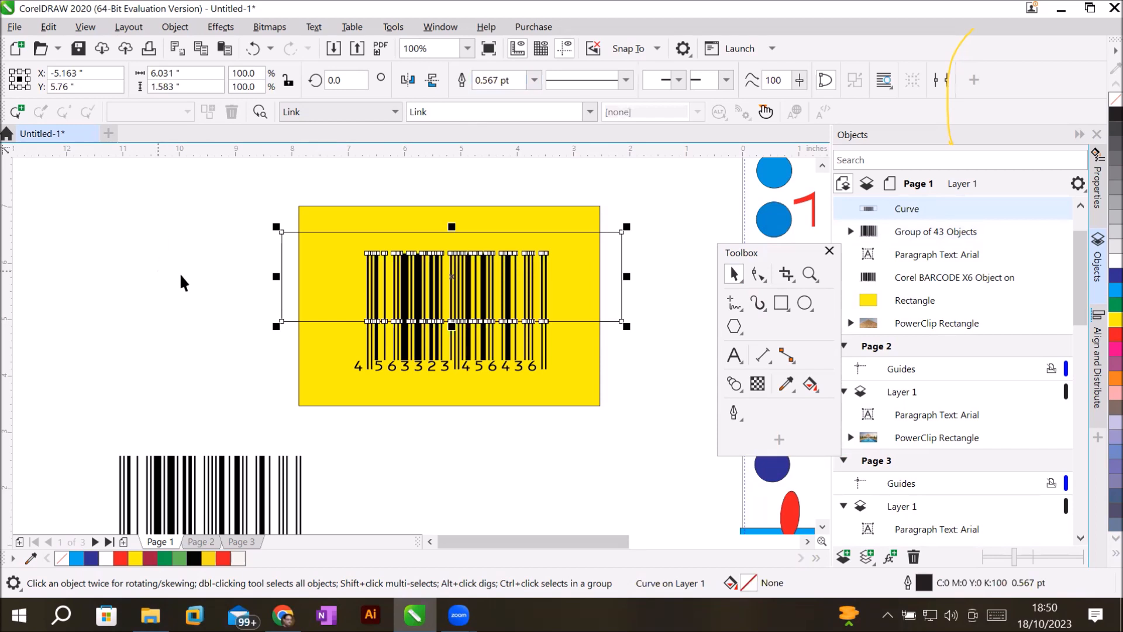
{"action": "left_click_drag", "start_coordinate": [295, 318], "coordinate": [284, 242]}
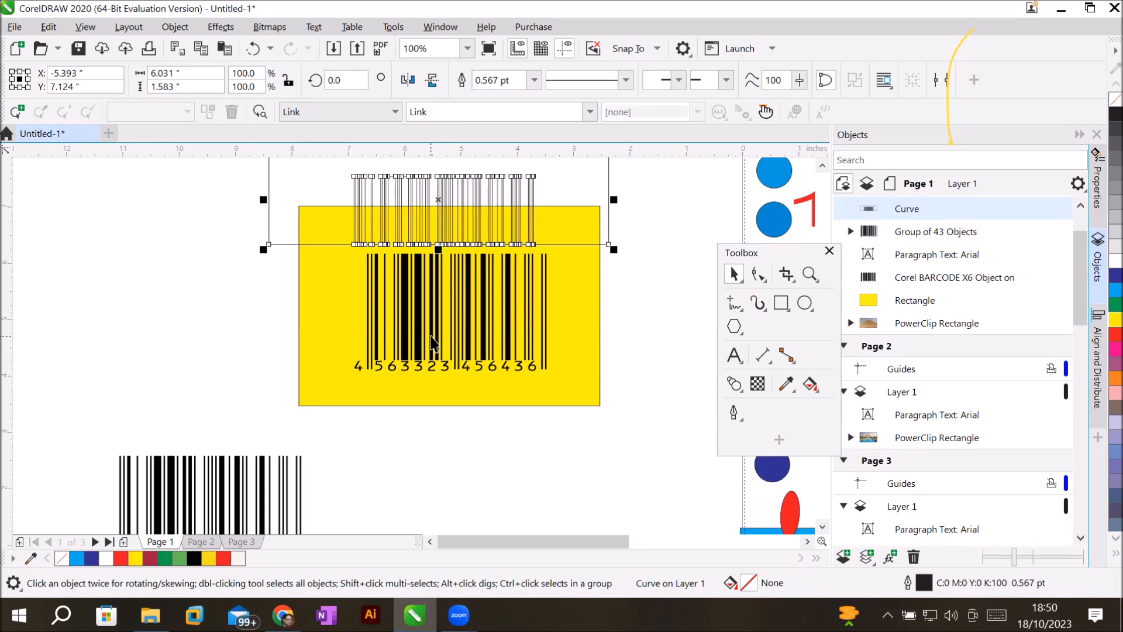
Try lowering and fully ungrouping the barcode, then undo back to the untrimmed rectangle and barcode.
{"action": "left_click_drag", "start_coordinate": [433, 343], "coordinate": [466, 440]}
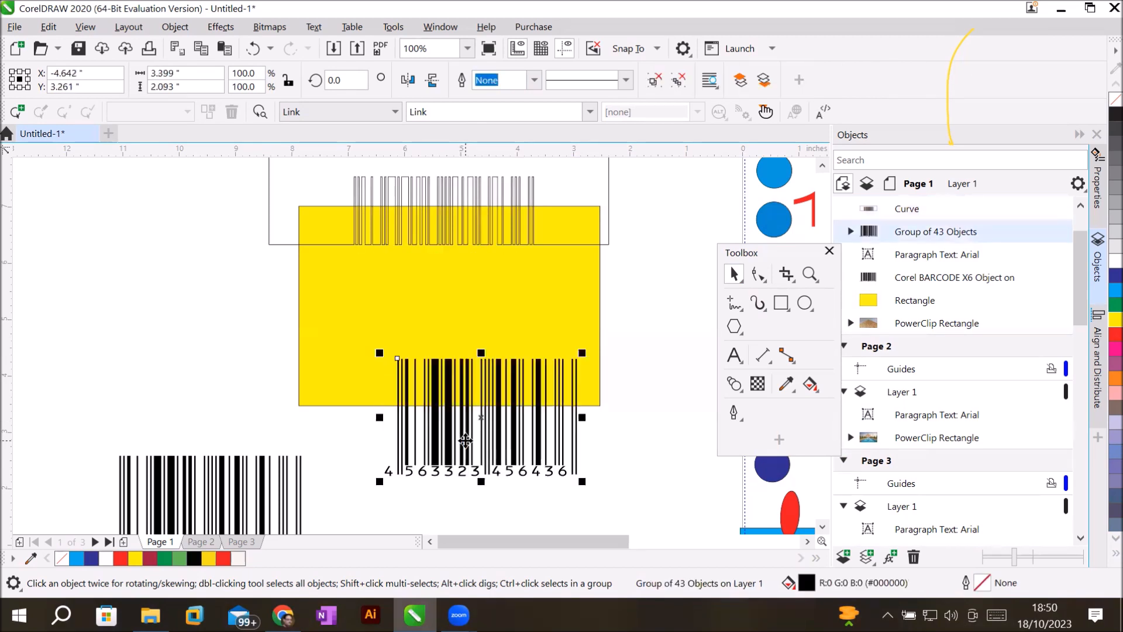
{"action": "right_click", "coordinate": [466, 441]}
{"action": "left_click", "coordinate": [527, 176]}
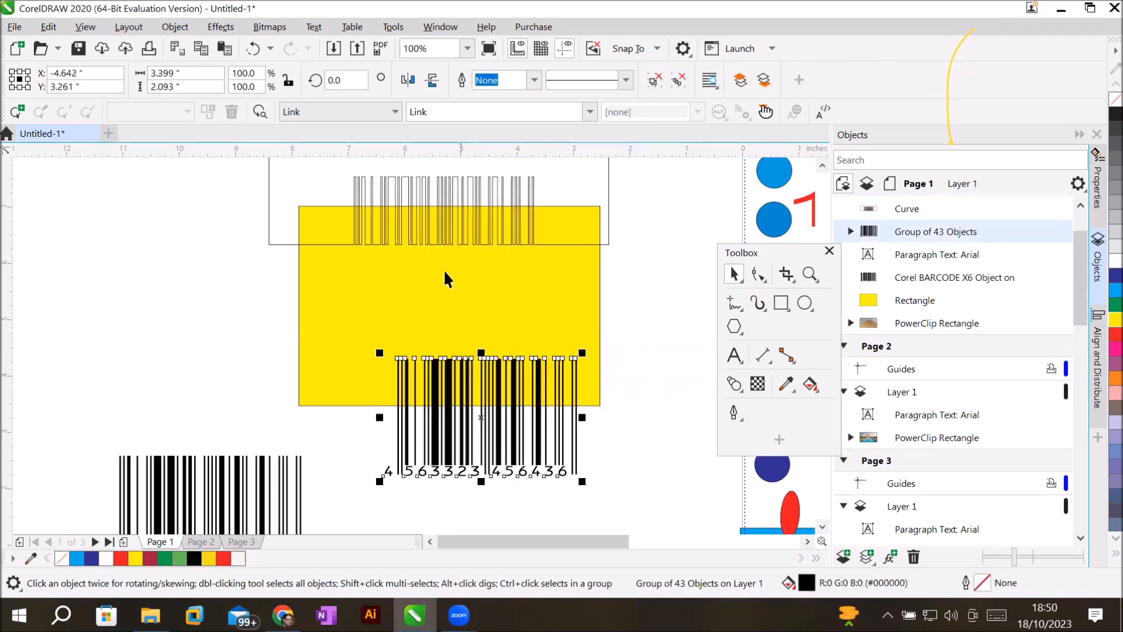
{"action": "left_click_drag", "start_coordinate": [363, 444], "coordinate": [619, 504]}
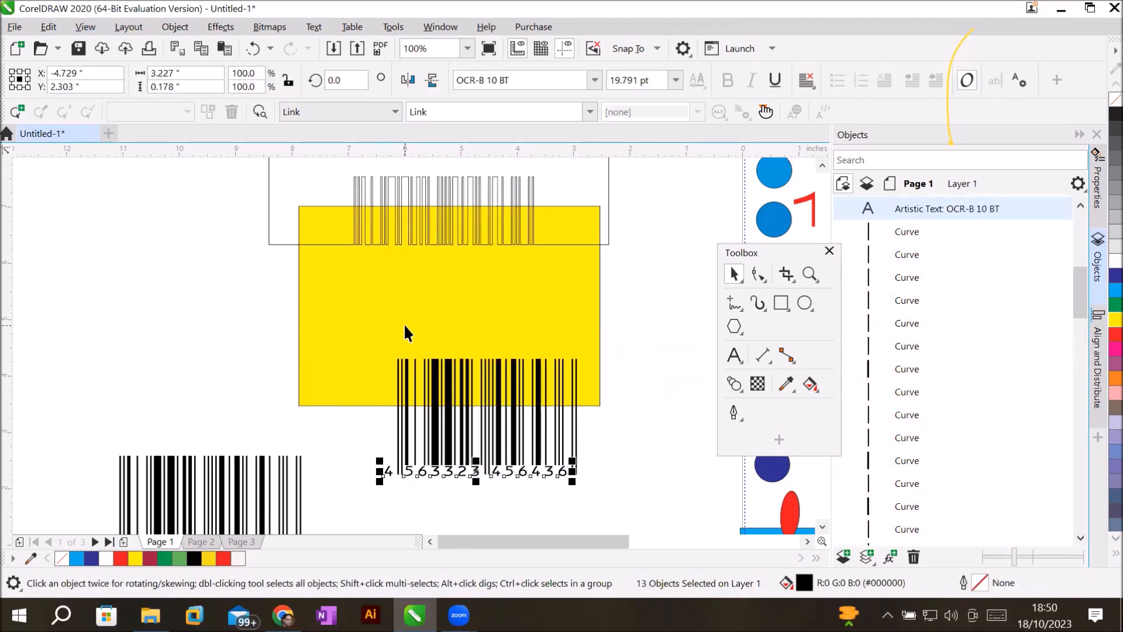
{"action": "key", "text": "ctrl+z"}
{"action": "left_click_drag", "start_coordinate": [435, 430], "coordinate": [404, 325]}
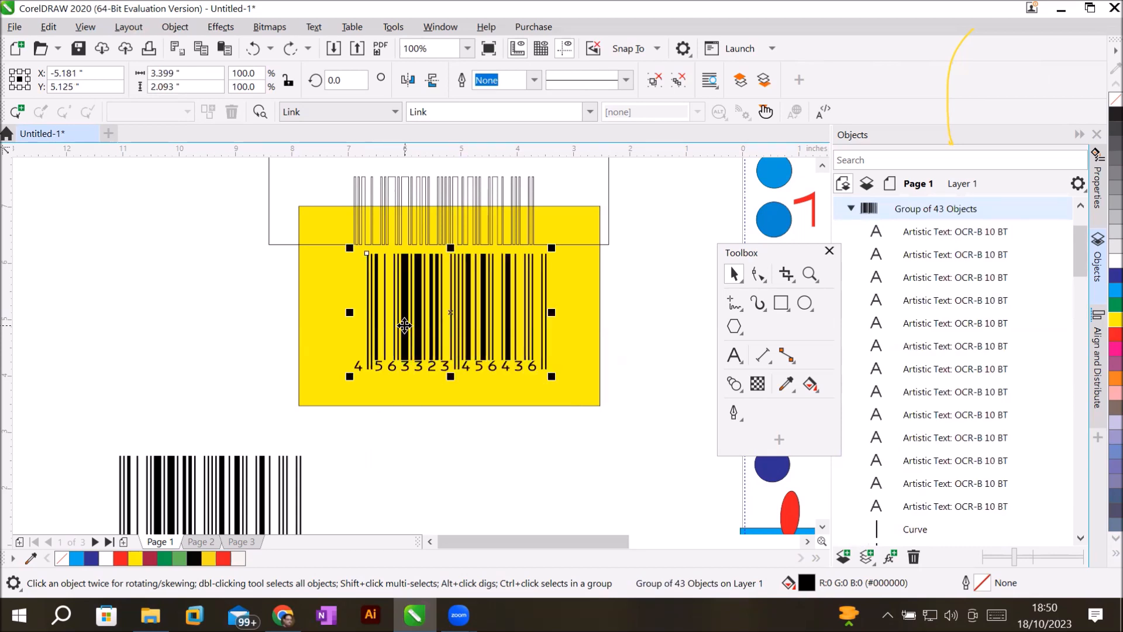
{"action": "key", "text": "ctrl+z"}
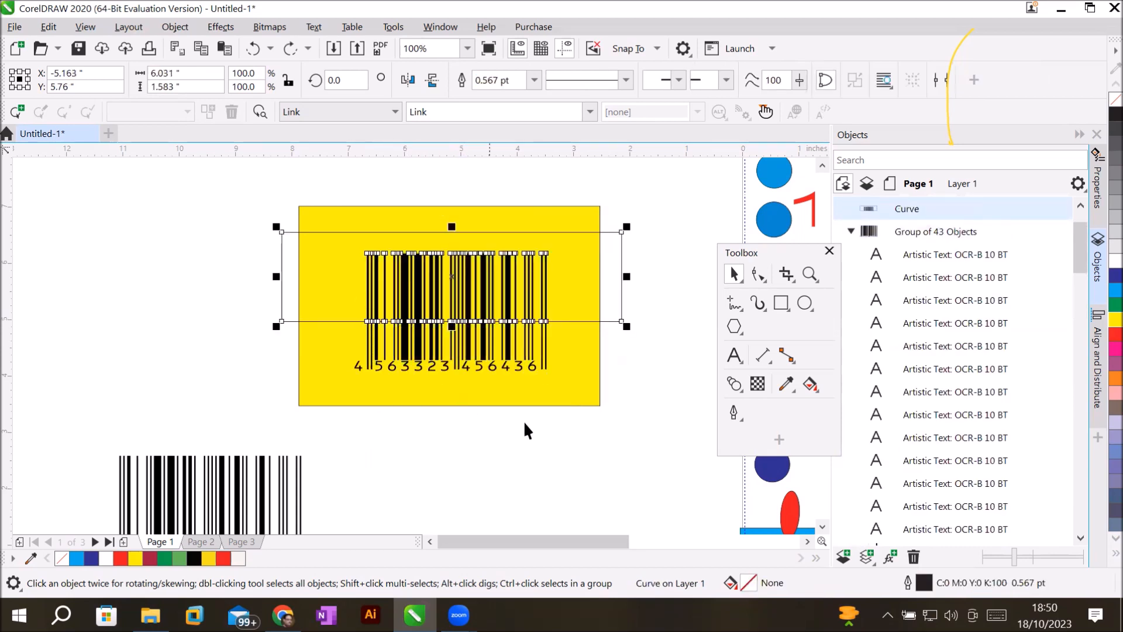
{"action": "key", "text": "ctrl+z"}
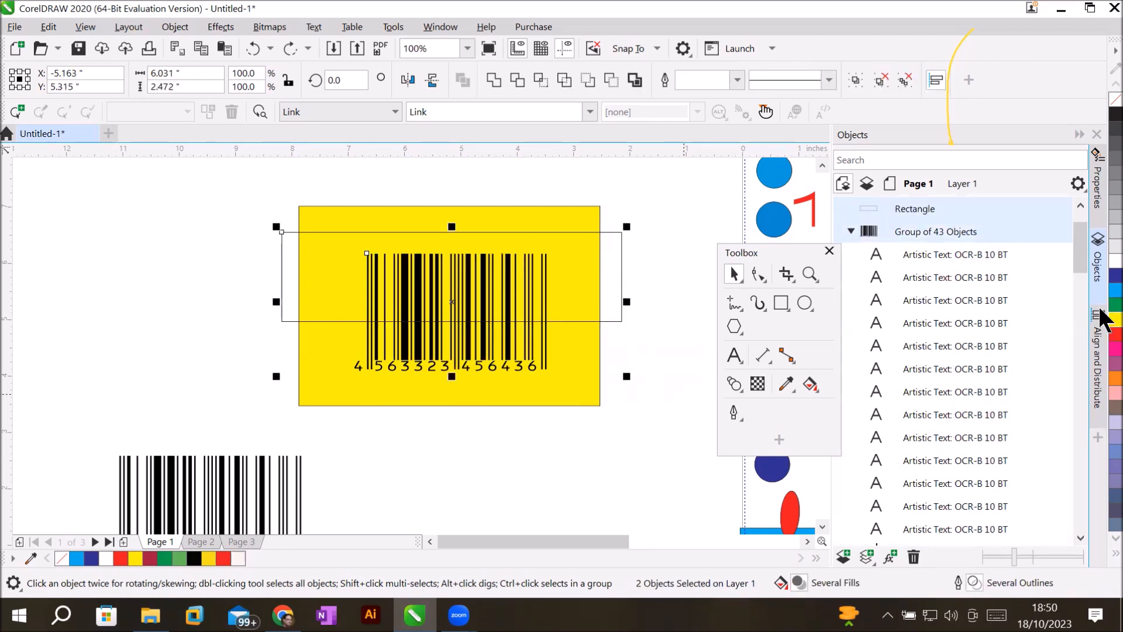
Fill the outline rectangle dark blue after undoing a green fill.
{"action": "left_click", "coordinate": [1114, 305]}
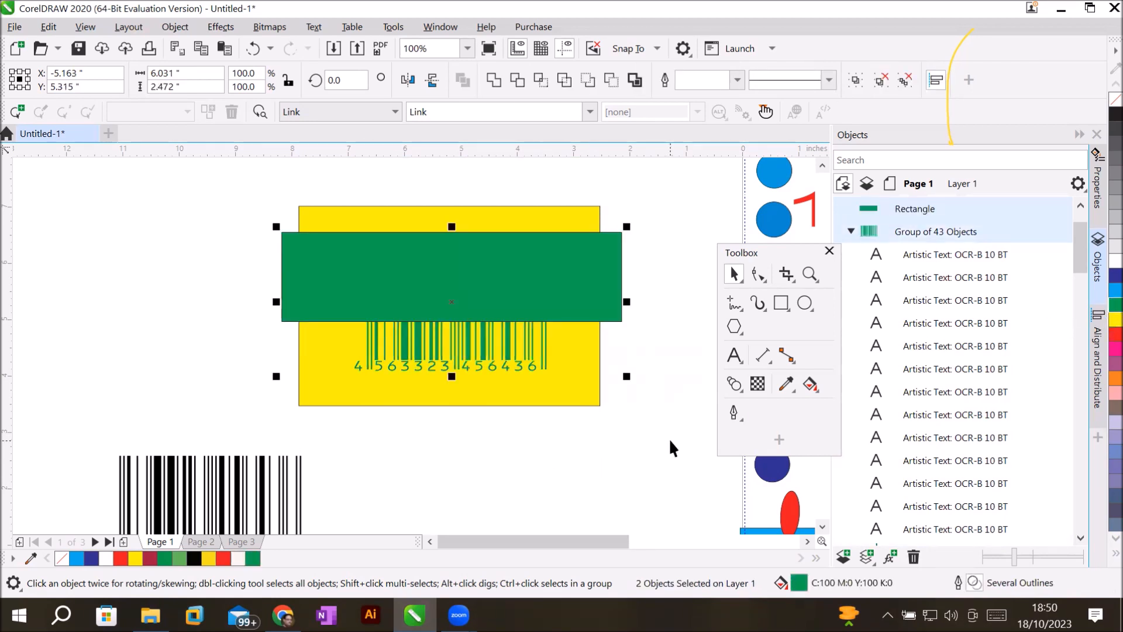
{"action": "key", "text": "ctrl+z"}
{"action": "left_click", "coordinate": [240, 310]}
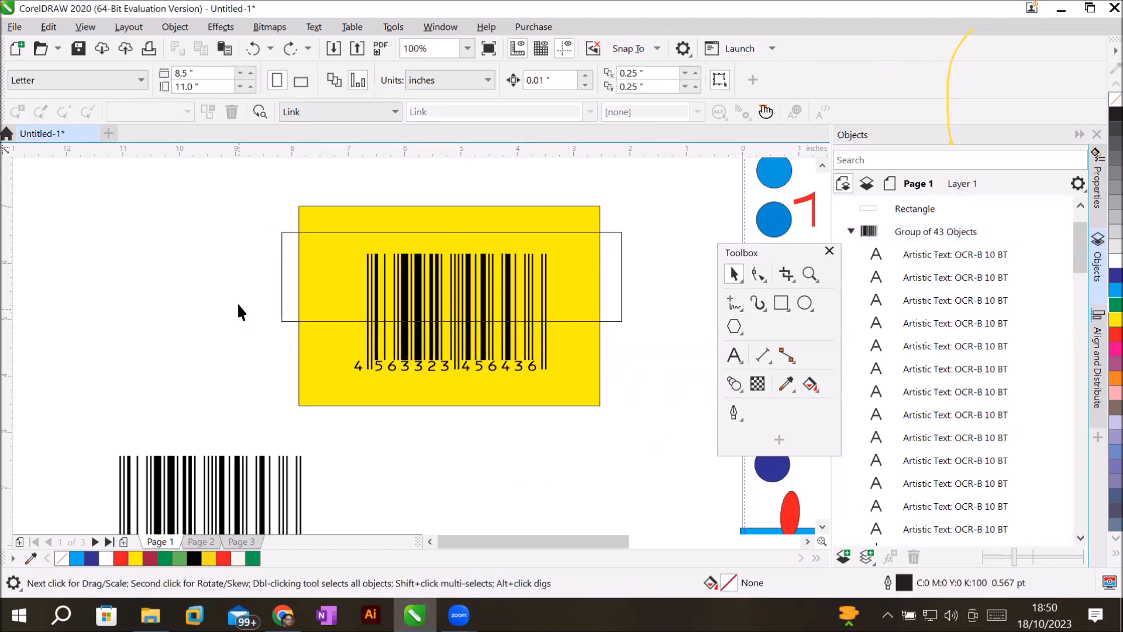
{"action": "left_click", "coordinate": [280, 287]}
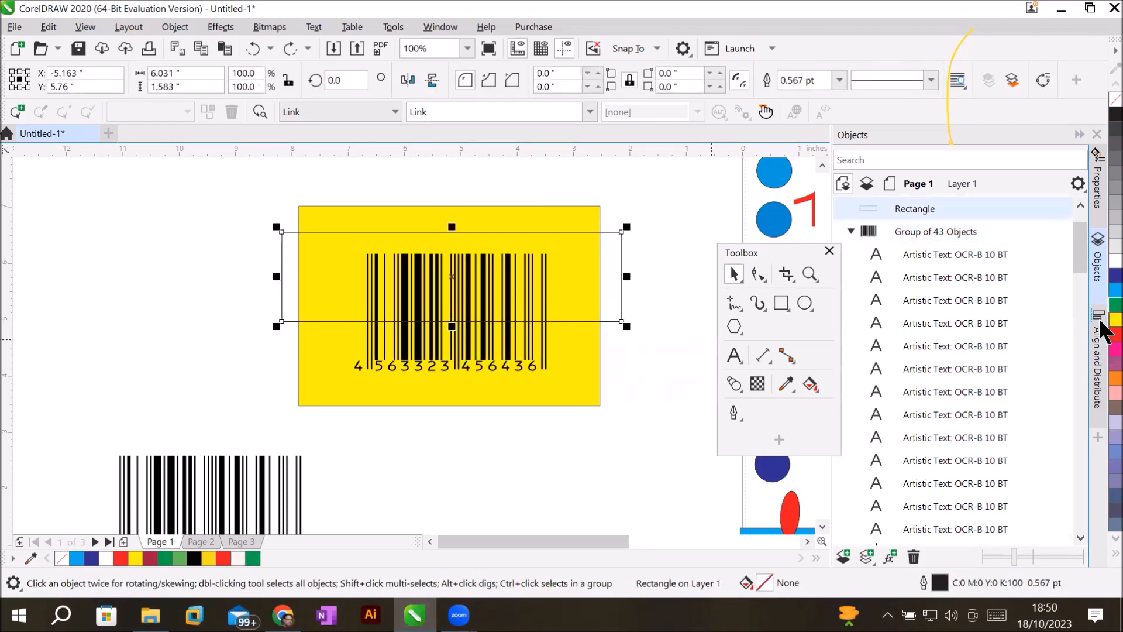
{"action": "left_click", "coordinate": [1111, 275]}
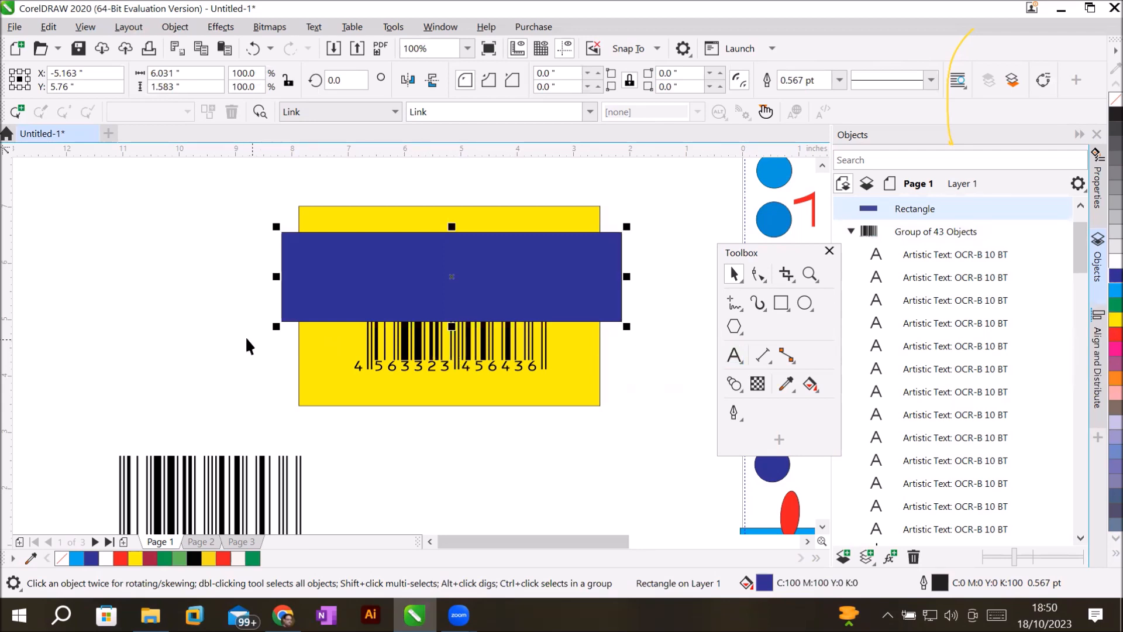
Place the blue rectangle over the barcode's top half and try Front minus back, then undo it.
{"action": "left_click_drag", "start_coordinate": [336, 261], "coordinate": [132, 211]}
{"action": "left_click", "coordinate": [458, 308]}
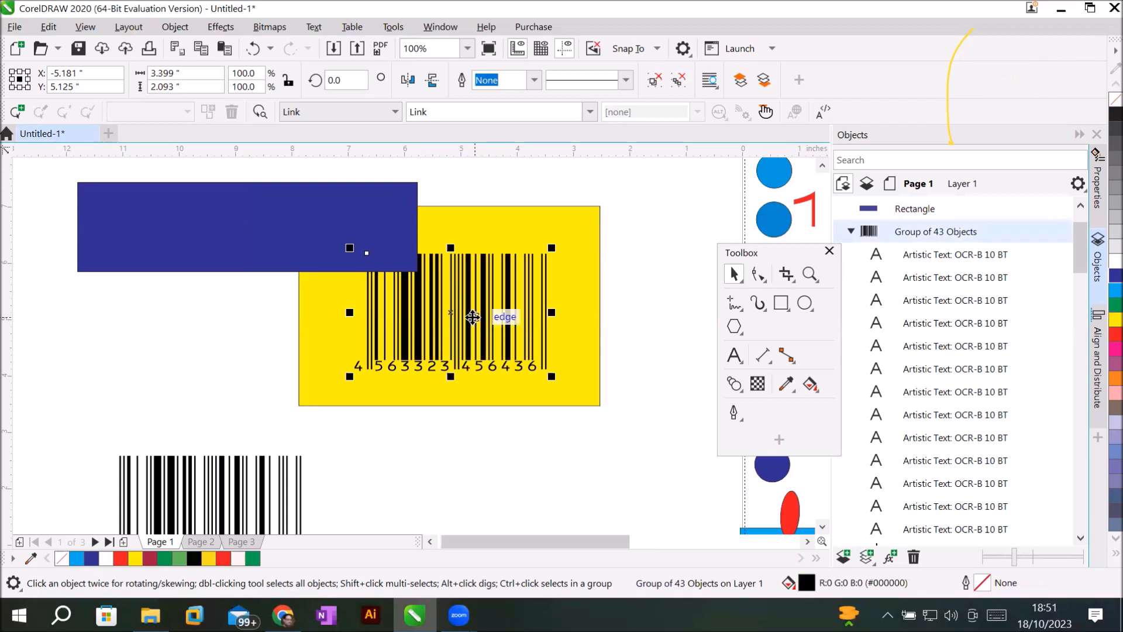
{"action": "left_click_drag", "start_coordinate": [237, 240], "coordinate": [448, 270]}
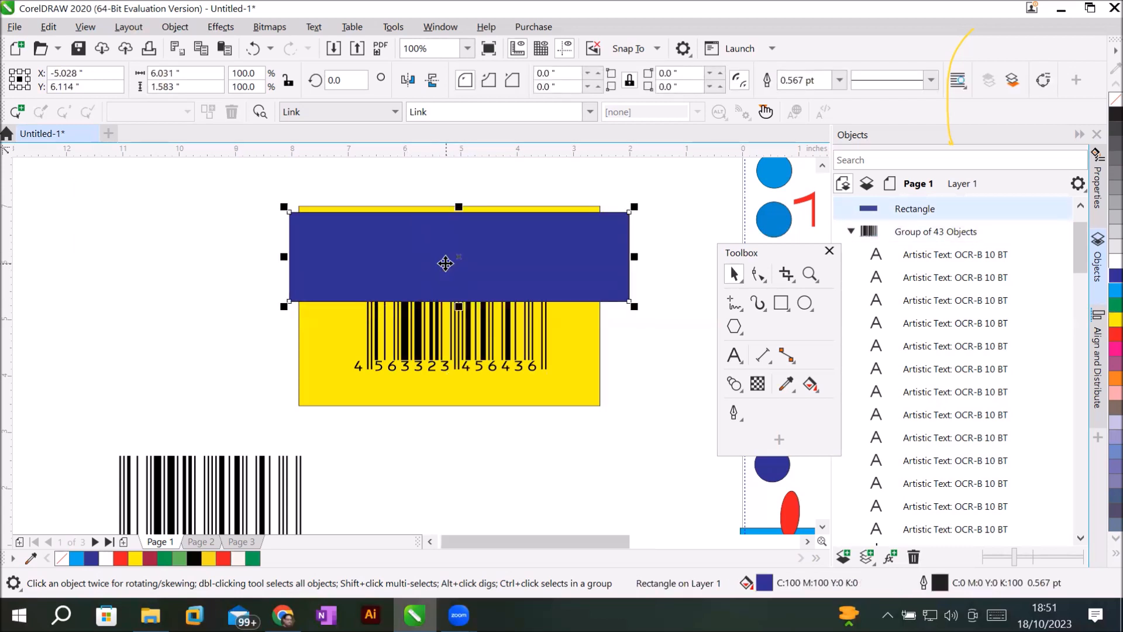
{"action": "left_click", "coordinate": [462, 331], "text": "shift"}
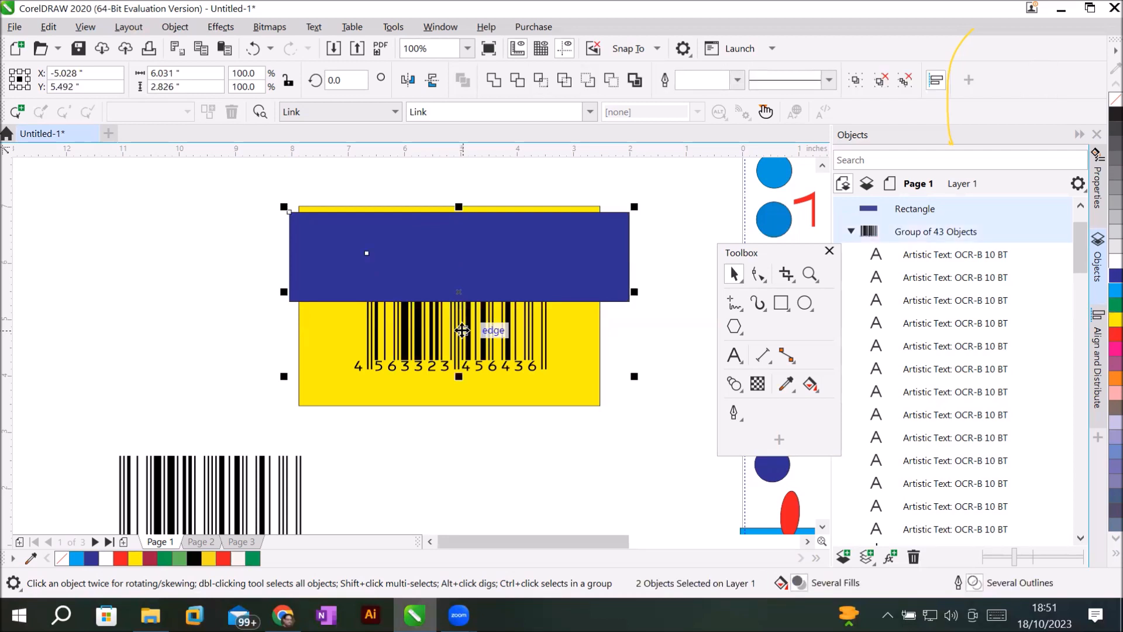
{"action": "left_click", "coordinate": [583, 81]}
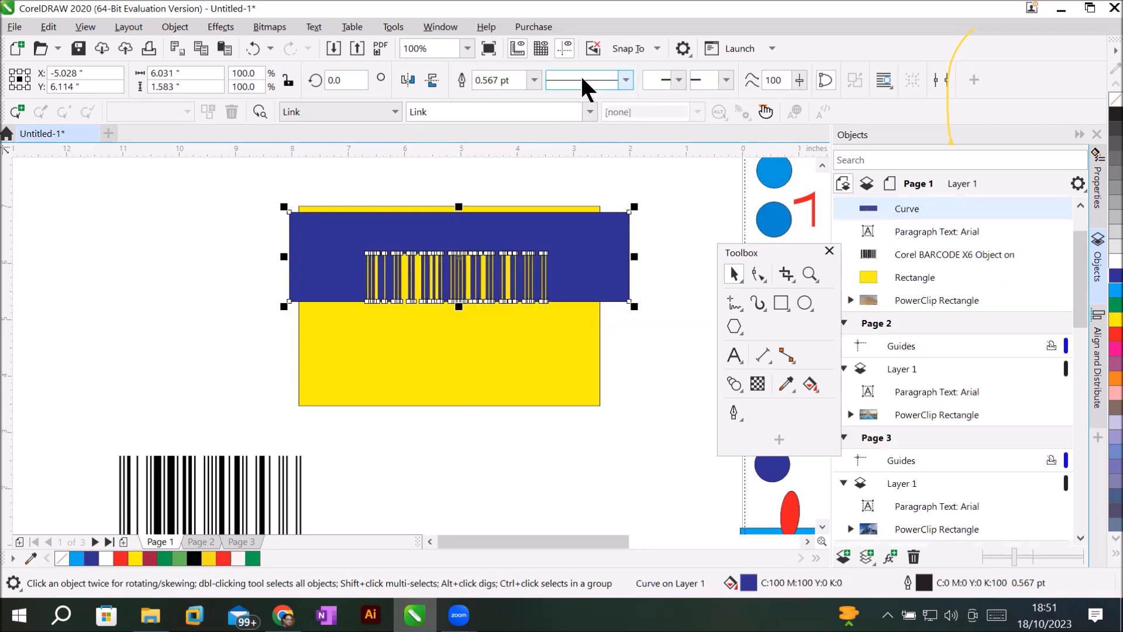
{"action": "key", "text": "ctrl+z"}
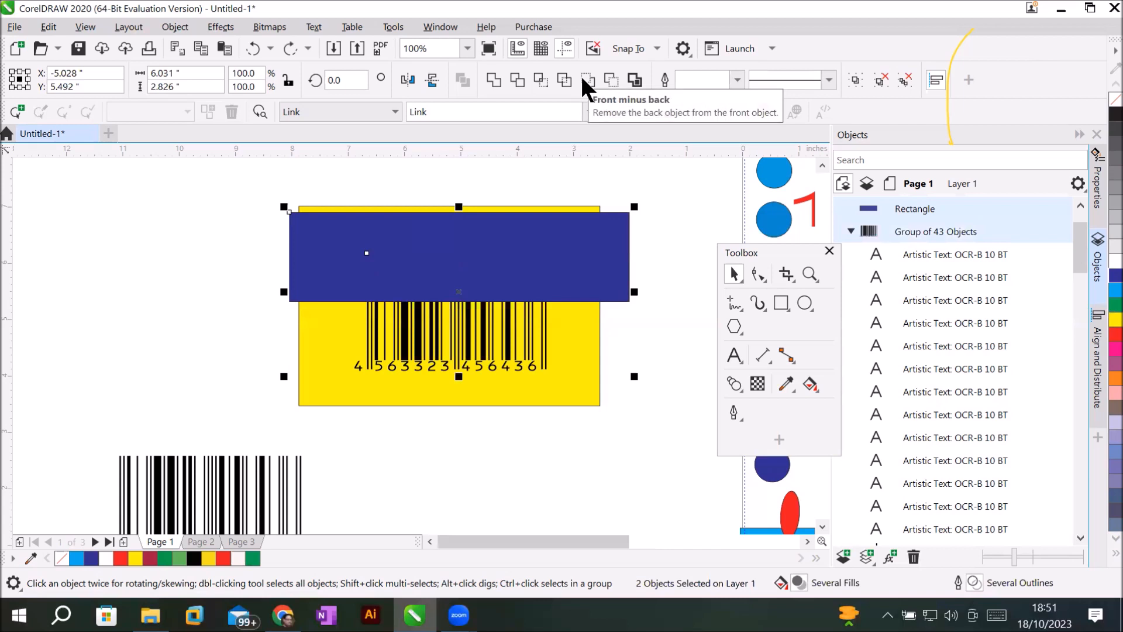
Trim the overlapping shapes, move the barcode below the yellow edge, and delete the blue rectangle.
{"action": "left_click", "coordinate": [517, 79]}
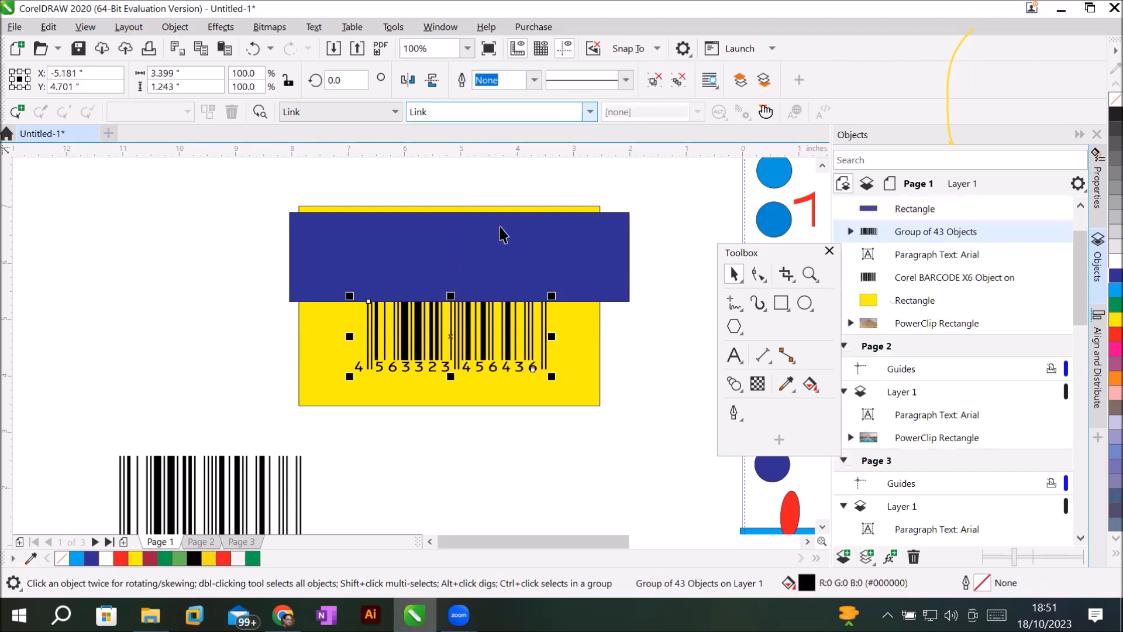
{"action": "left_click_drag", "start_coordinate": [473, 346], "coordinate": [509, 436]}
{"action": "left_click", "coordinate": [447, 275]}
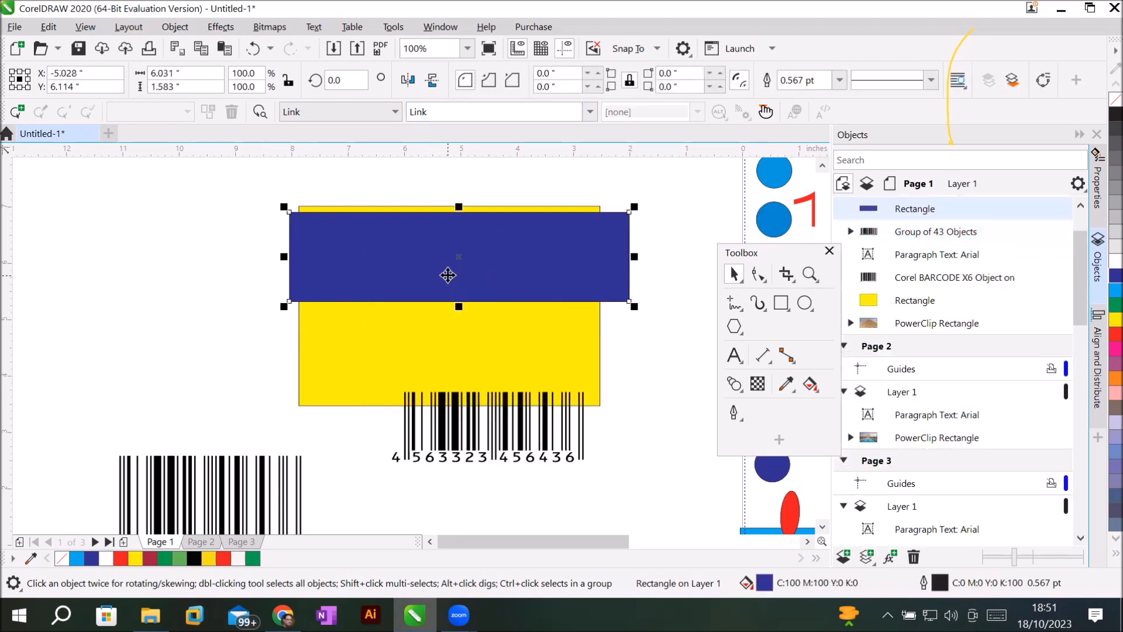
{"action": "key", "text": "Delete"}
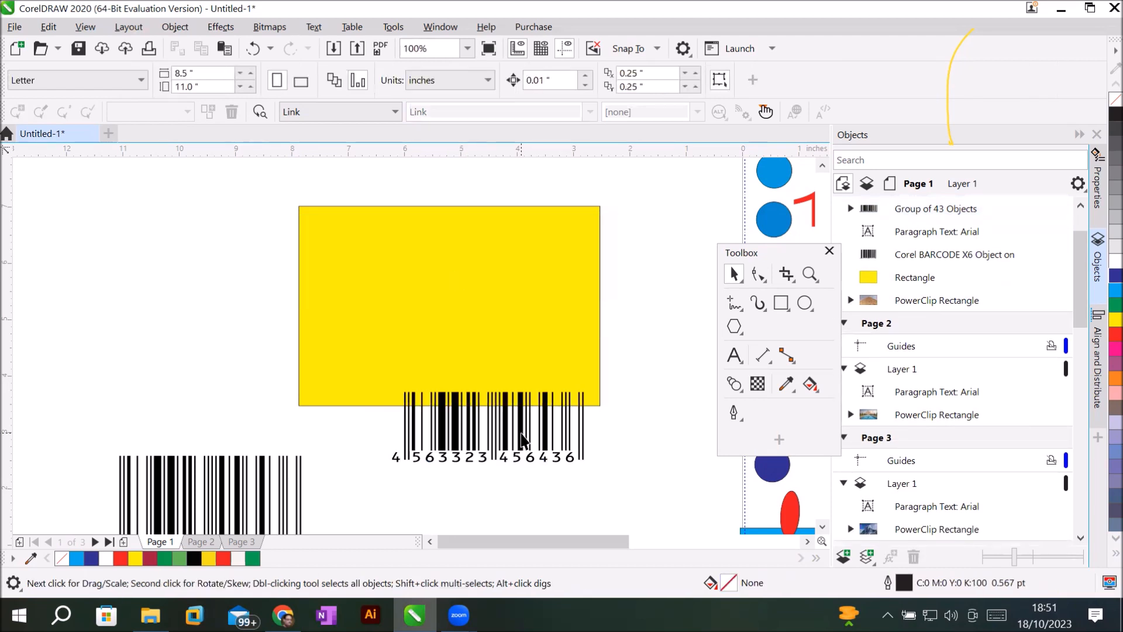
Move and resize the yellow rectangle so it hugs the barcode behind it.
{"action": "scroll", "coordinate": [521, 439], "scroll_direction": "down", "scroll_amount": 2}
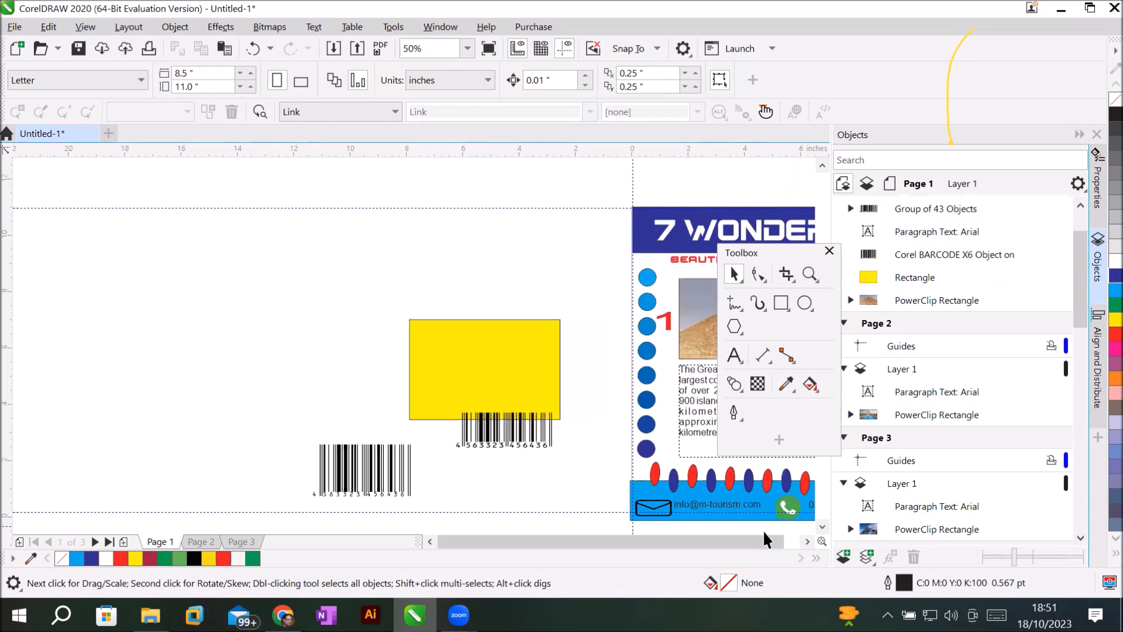
{"action": "left_click", "coordinate": [806, 541]}
{"action": "left_click", "coordinate": [807, 541]}
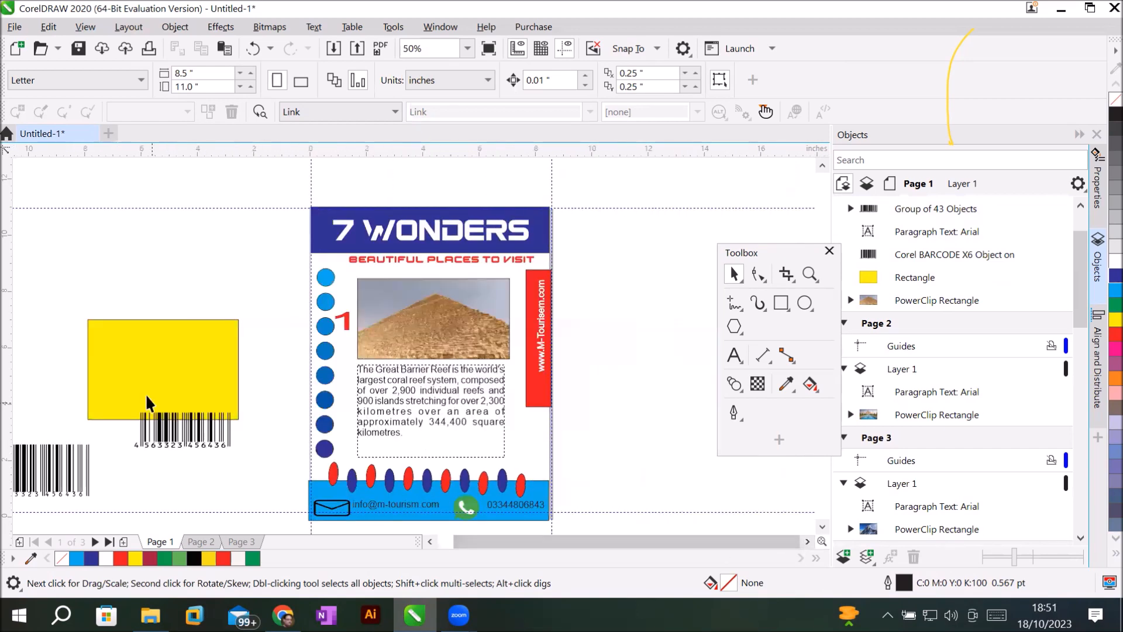
{"action": "left_click", "coordinate": [139, 367]}
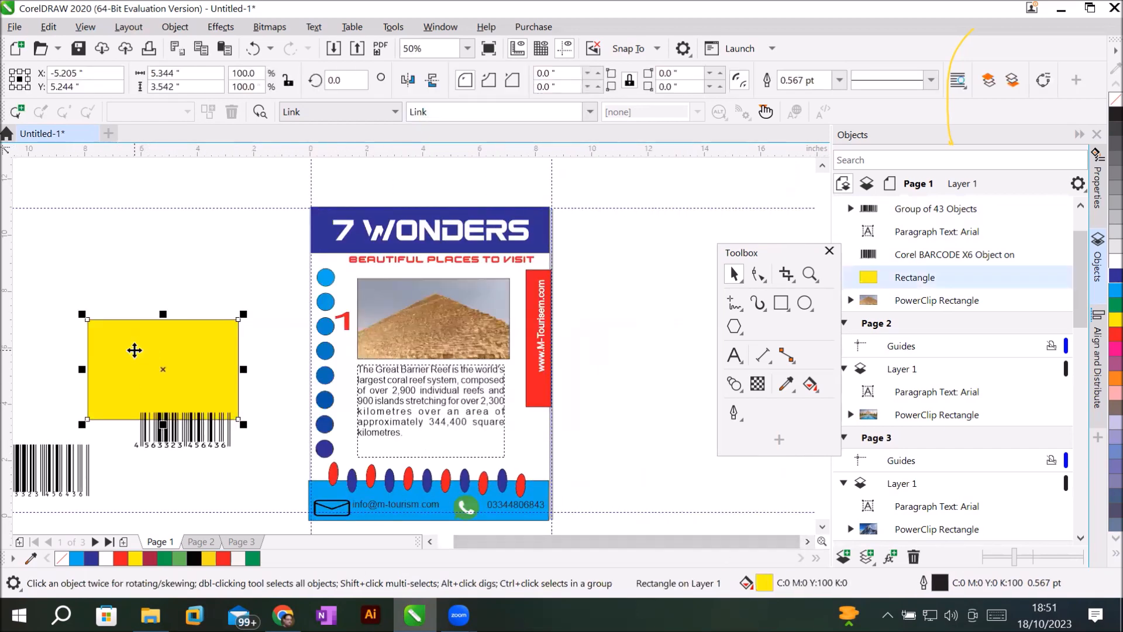
{"action": "left_click_drag", "start_coordinate": [135, 350], "coordinate": [205, 458]}
{"action": "left_click_drag", "start_coordinate": [263, 373], "coordinate": [205, 413]}
{"action": "left_click_drag", "start_coordinate": [162, 462], "coordinate": [180, 454]}
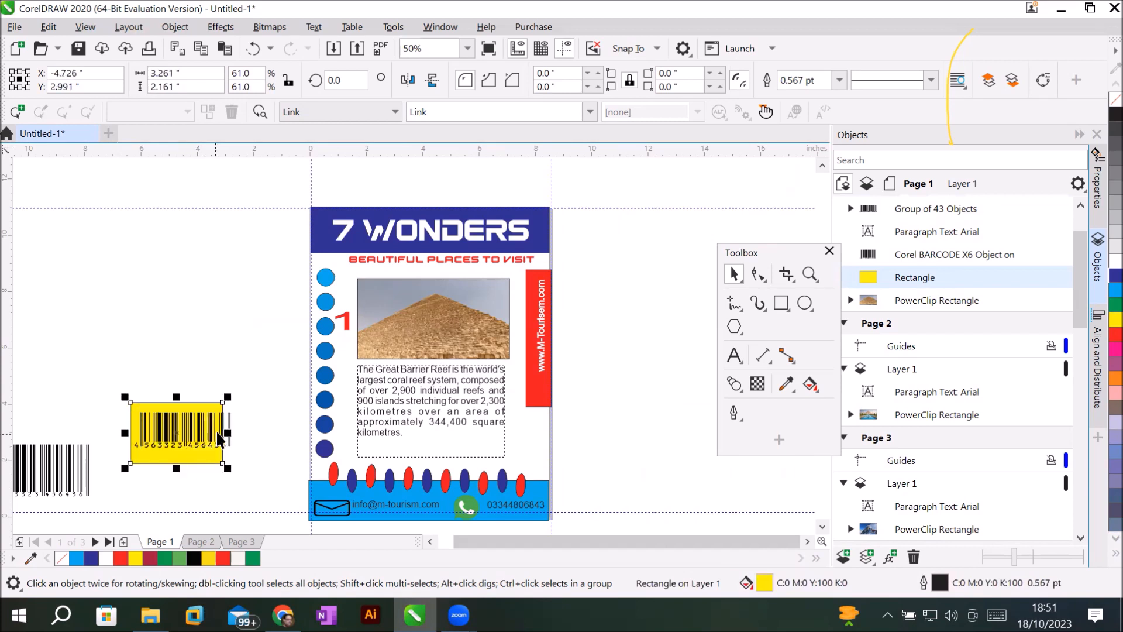
{"action": "left_click_drag", "start_coordinate": [224, 430], "coordinate": [246, 430]}
{"action": "left_click_drag", "start_coordinate": [187, 398], "coordinate": [188, 407]}
{"action": "mouse_move", "coordinate": [188, 468]}
{"action": "left_mouse_down"}
{"action": "mouse_move", "coordinate": [187, 452]}
{"action": "mouse_move", "coordinate": [181, 462]}
{"action": "left_mouse_up"}
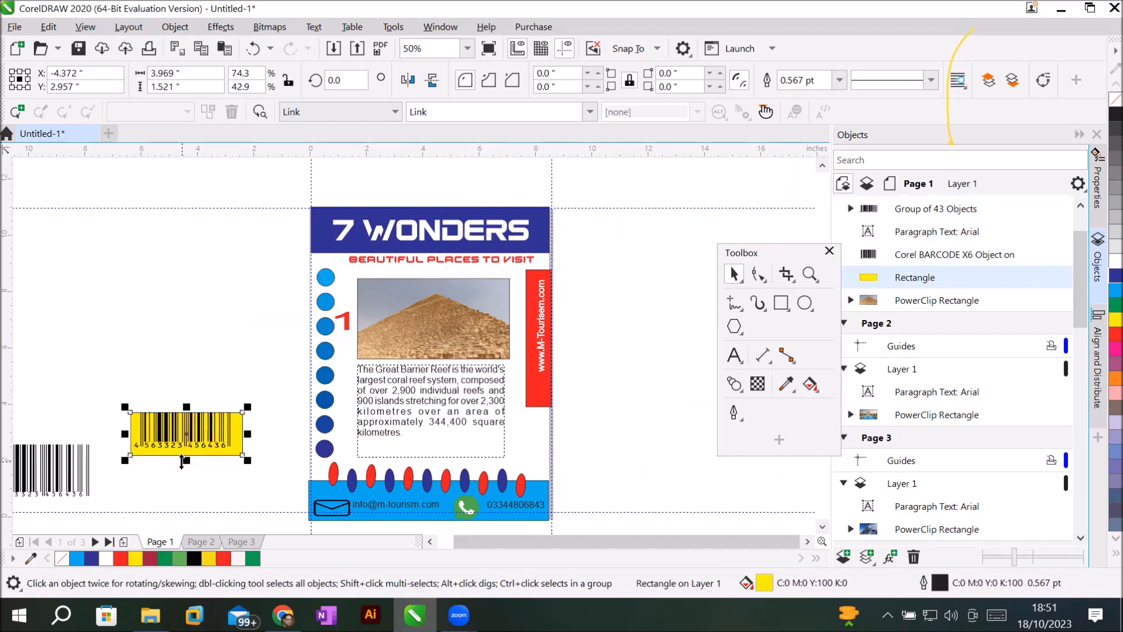
Nudge the yellow label up, then scale barcode and rectangle together to 3.098" × 0.743".
{"action": "left_click", "coordinate": [241, 451]}
{"action": "left_click", "coordinate": [290, 472]}
{"action": "left_click", "coordinate": [242, 446]}
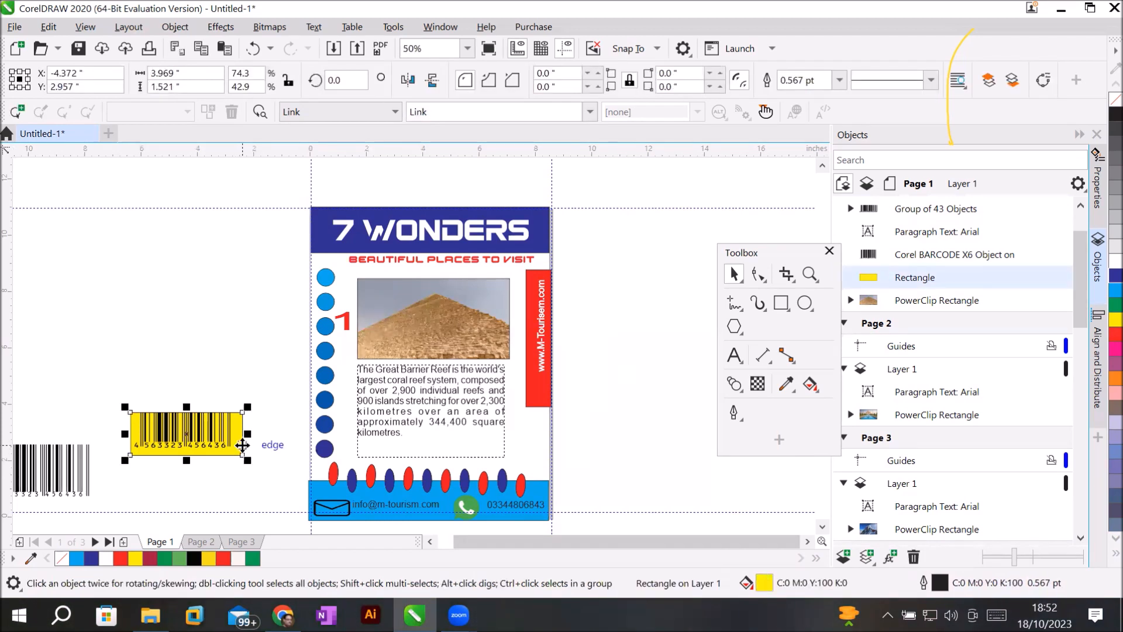
{"action": "key", "text": "Up"}
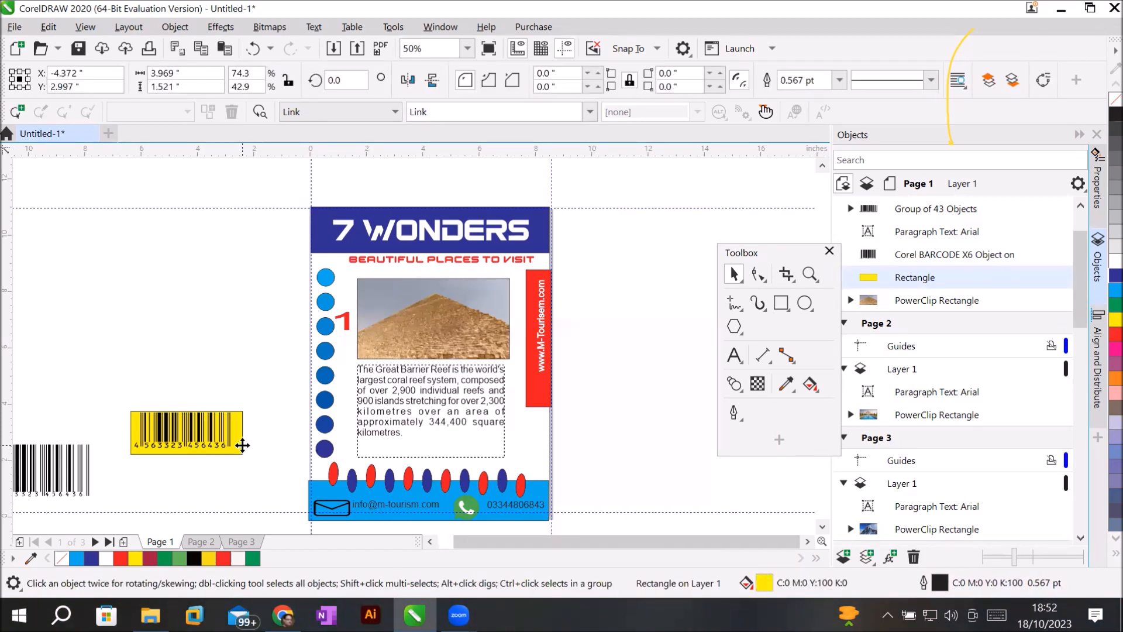
{"action": "key", "text": "Up"}
{"action": "key", "text": "Up"}
{"action": "key", "text": "Up"}
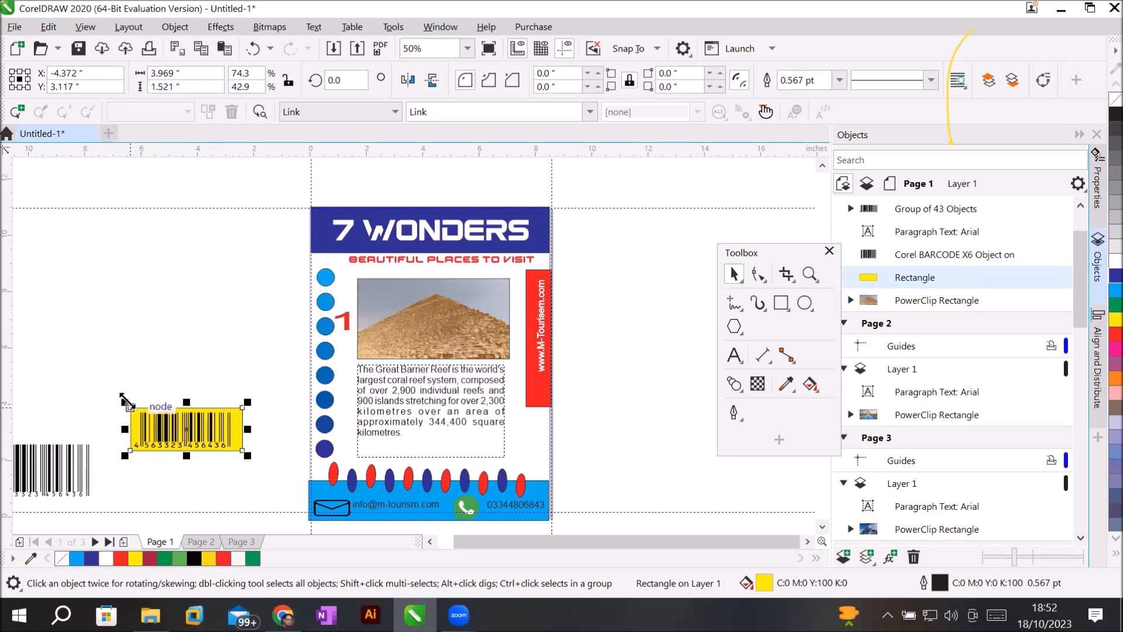
{"action": "left_click_drag", "start_coordinate": [122, 400], "coordinate": [157, 420]}
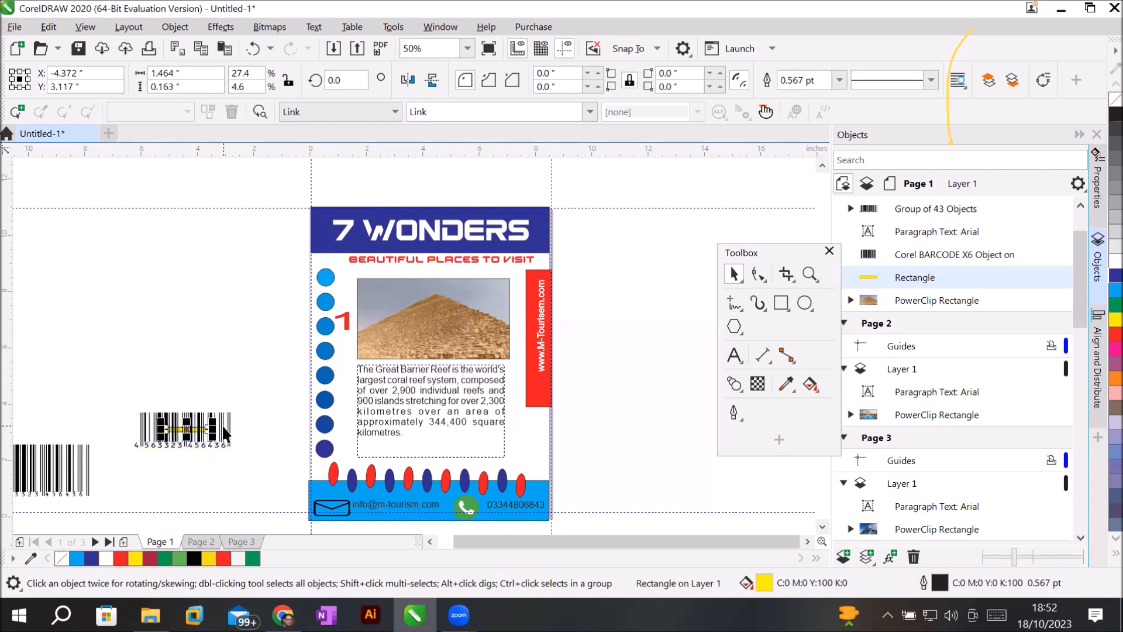
{"action": "key", "text": "ctrl+z"}
{"action": "left_click_drag", "start_coordinate": [97, 381], "coordinate": [268, 486]}
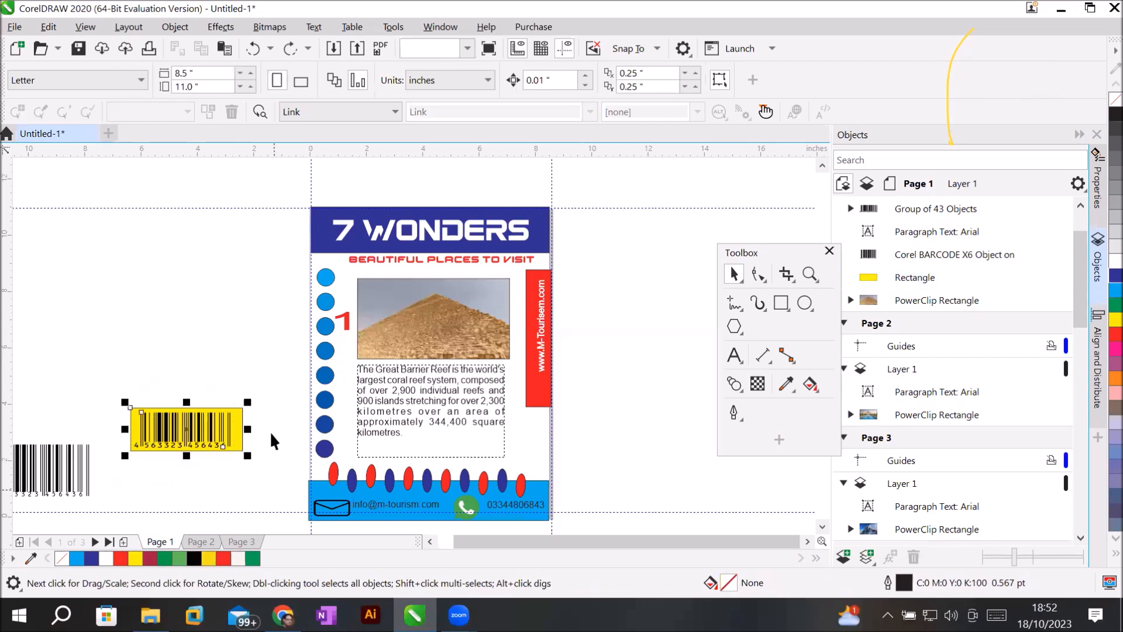
{"action": "left_click_drag", "start_coordinate": [248, 401], "coordinate": [536, 451]}
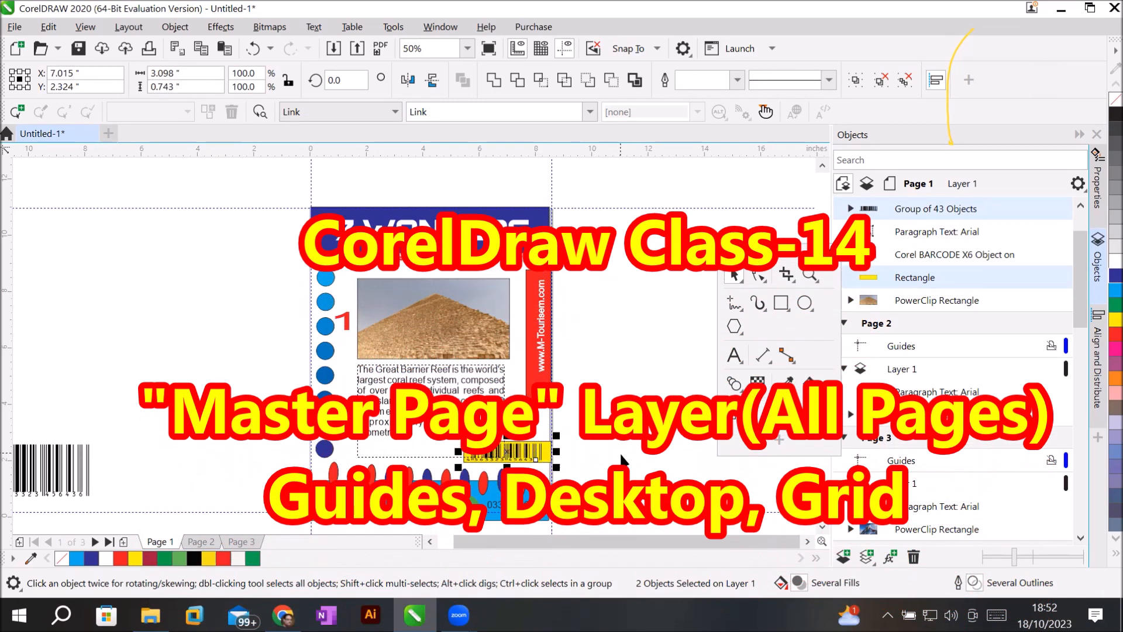
Deselect the label and show the QR Code and Barcode commands under Object > Insert.
{"action": "left_click", "coordinate": [614, 453]}
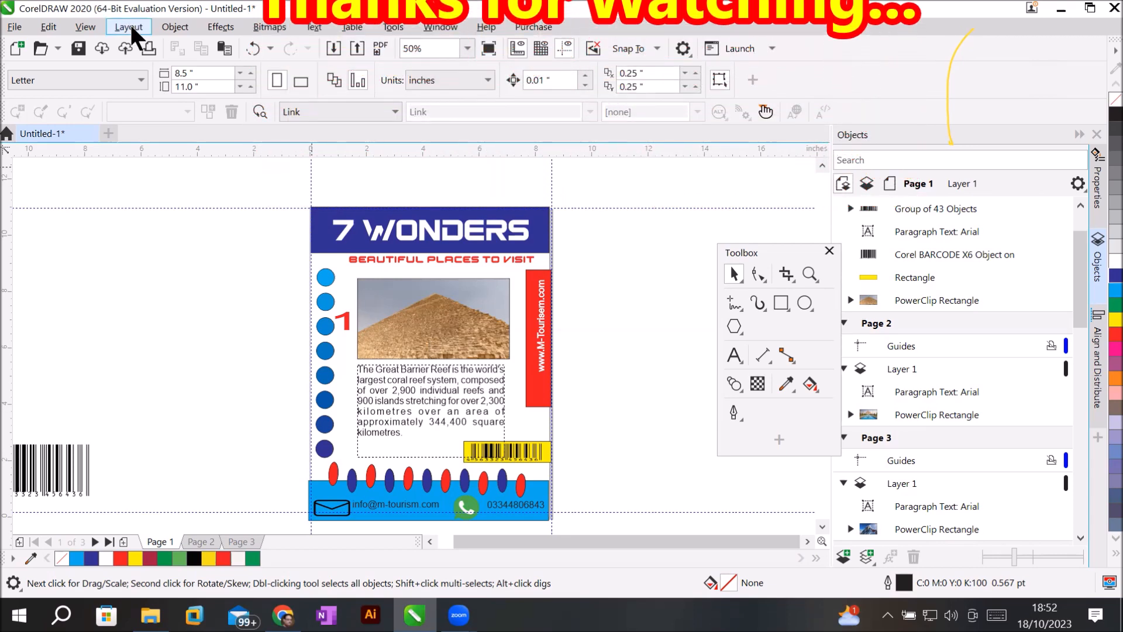
{"action": "left_click", "coordinate": [174, 27]}
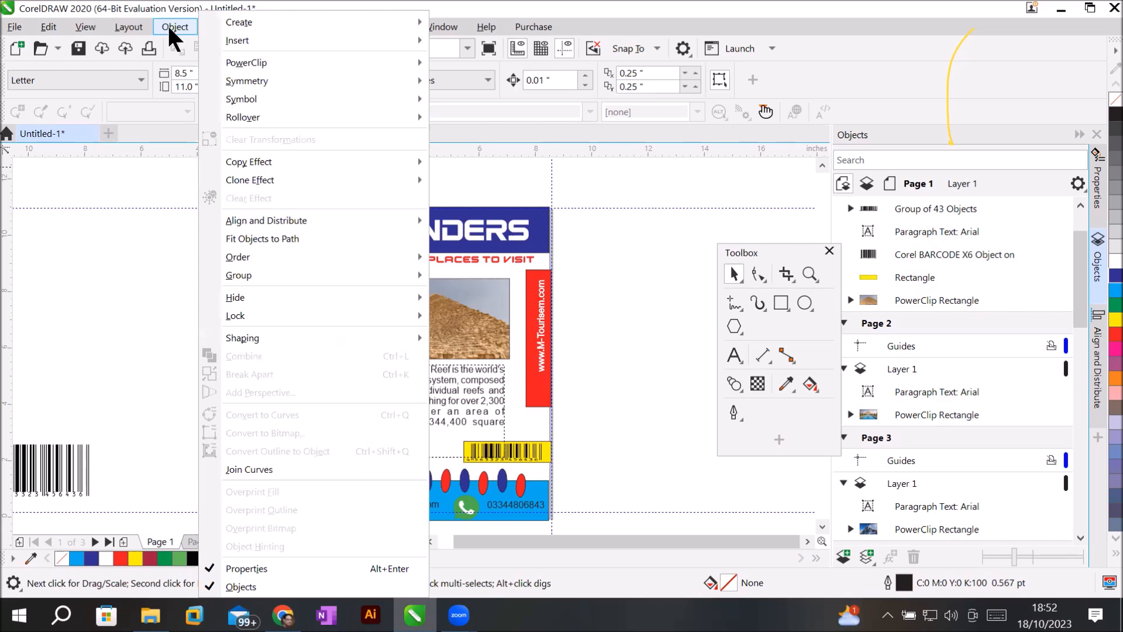
{"action": "mouse_move", "coordinate": [261, 37]}
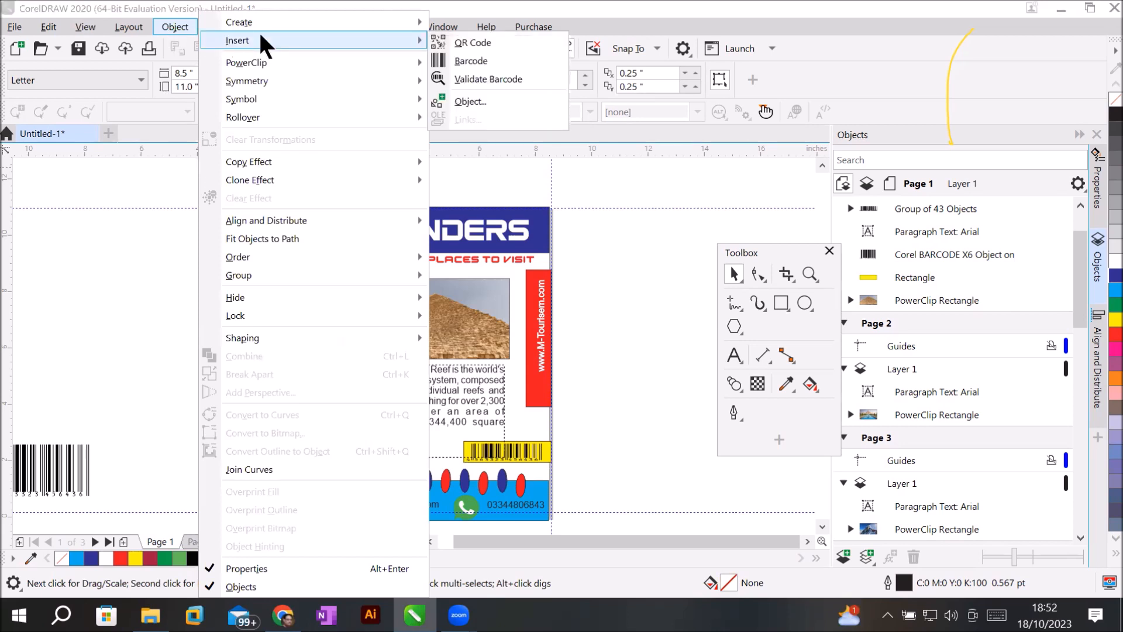